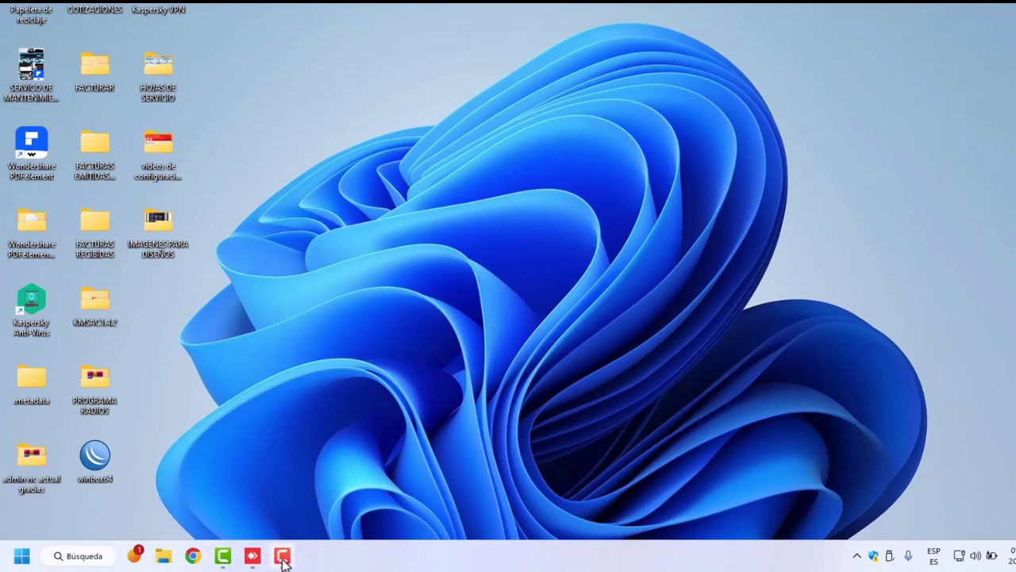
Bring up the AnyDesk remote session showing WinBox connected to the router
{"action": "left_click", "coordinate": [253, 555]}
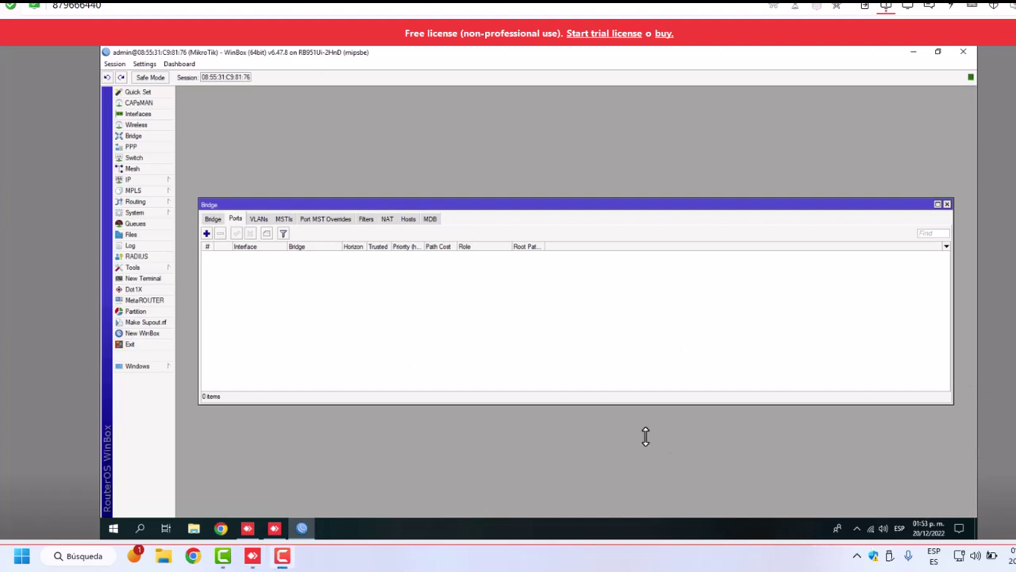
Add LAN-4 and LAN-3 as ports of the HOTSPOT bridge
{"action": "left_click", "coordinate": [209, 220]}
{"action": "left_click", "coordinate": [235, 220]}
{"action": "left_click", "coordinate": [205, 233]}
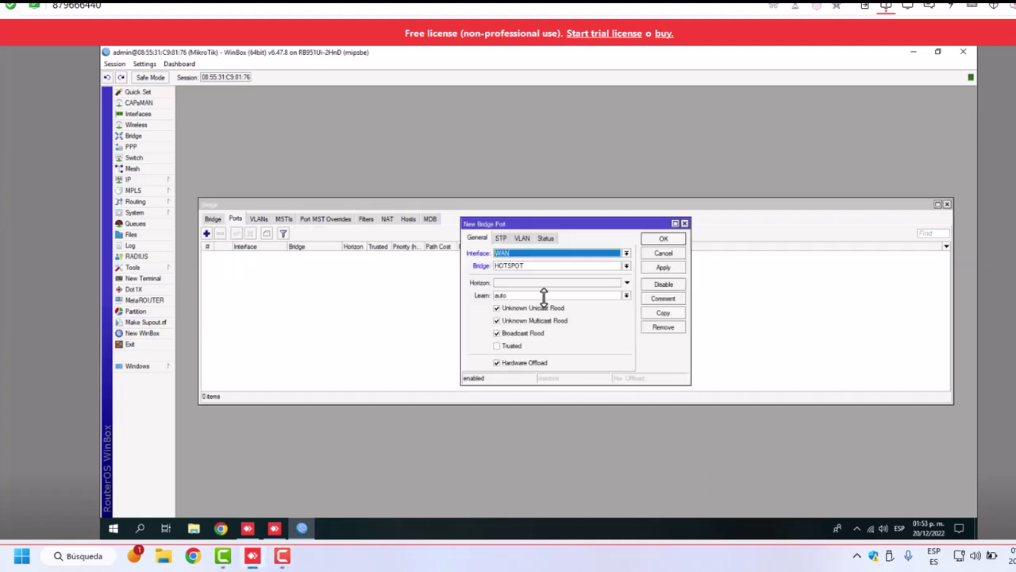
{"action": "left_click", "coordinate": [627, 253]}
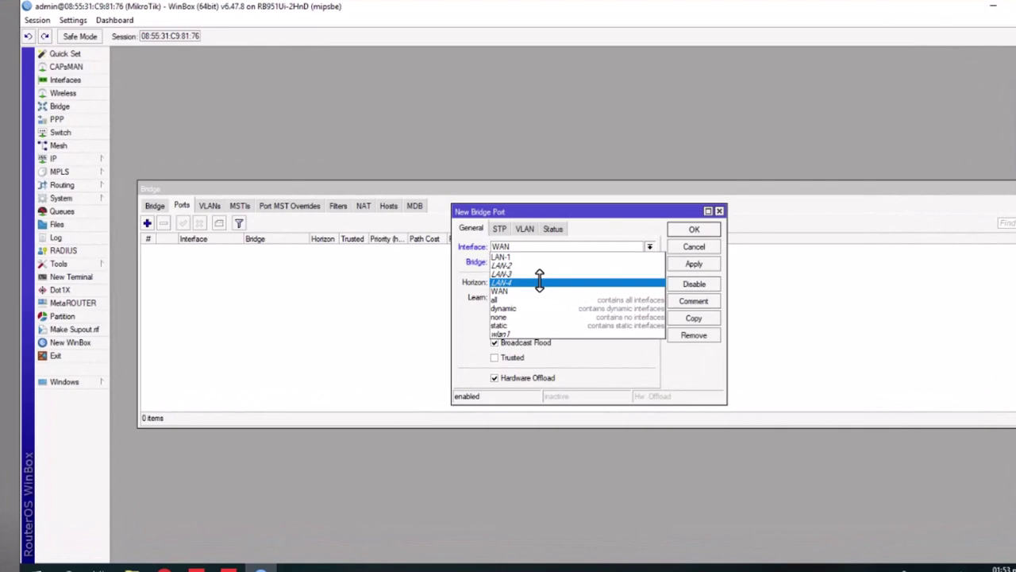
{"action": "left_click", "coordinate": [539, 282]}
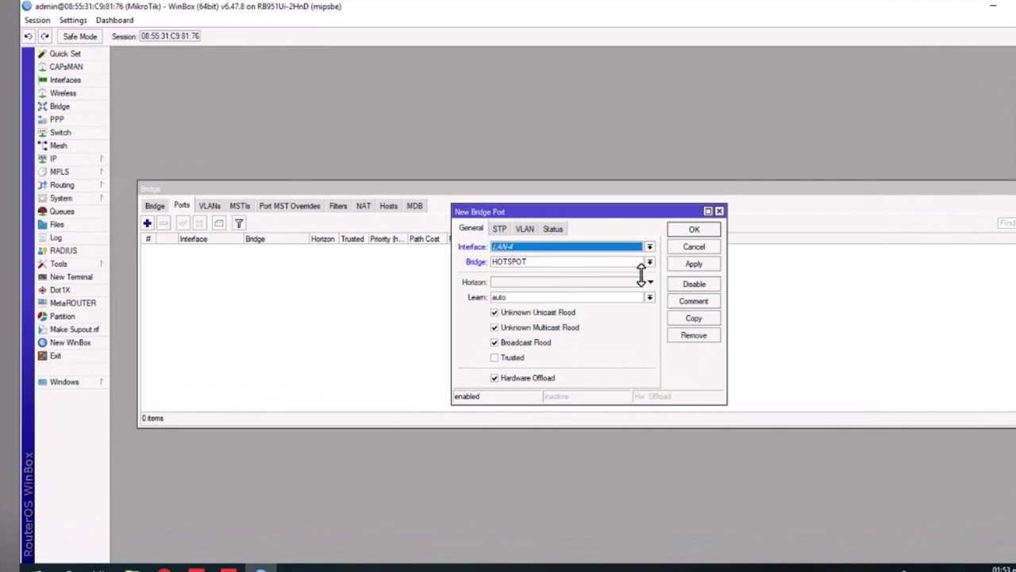
{"action": "left_click", "coordinate": [691, 264]}
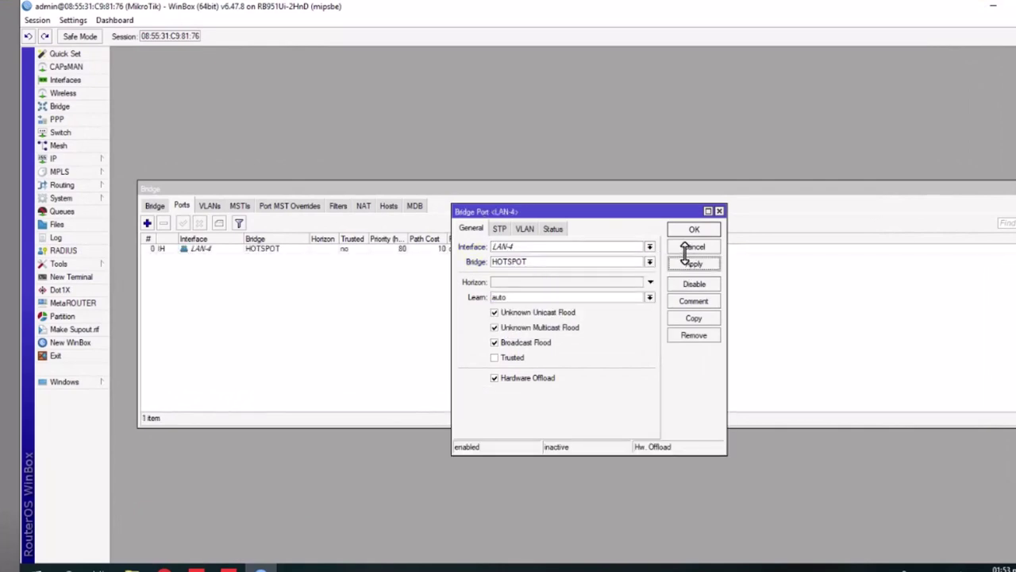
{"action": "left_click", "coordinate": [694, 318]}
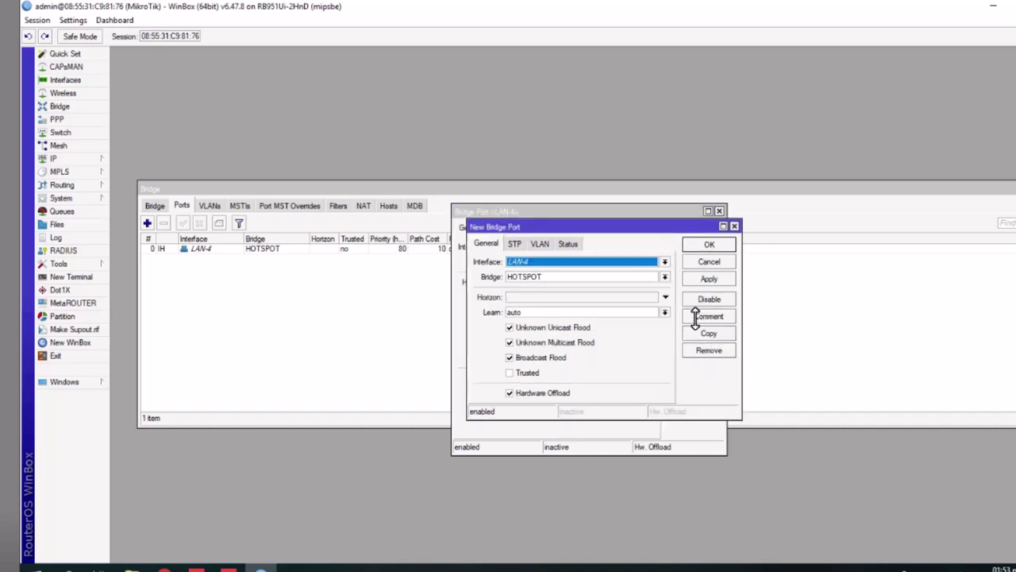
{"action": "left_click", "coordinate": [665, 262]}
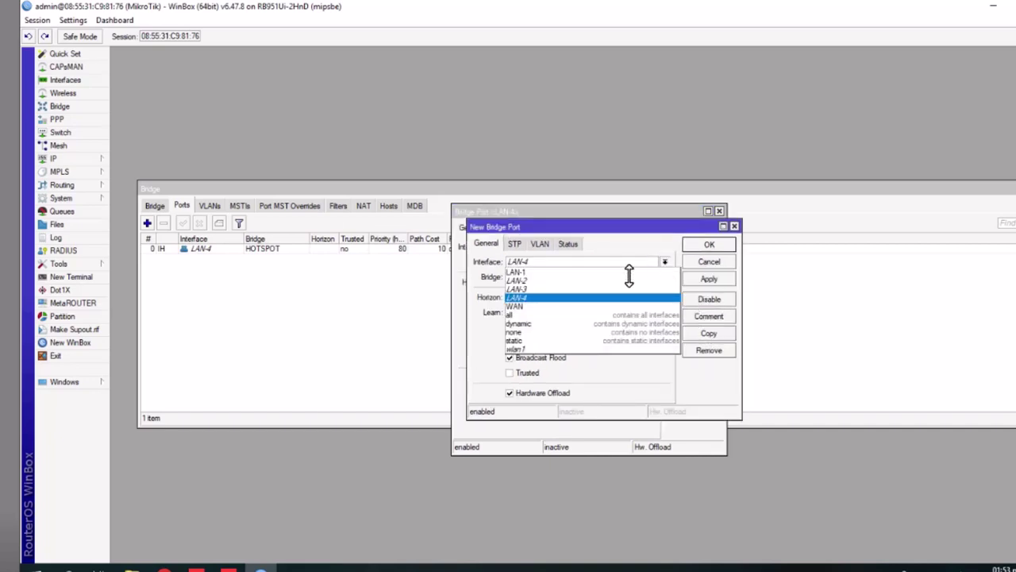
{"action": "left_click", "coordinate": [548, 289]}
{"action": "left_click", "coordinate": [707, 279]}
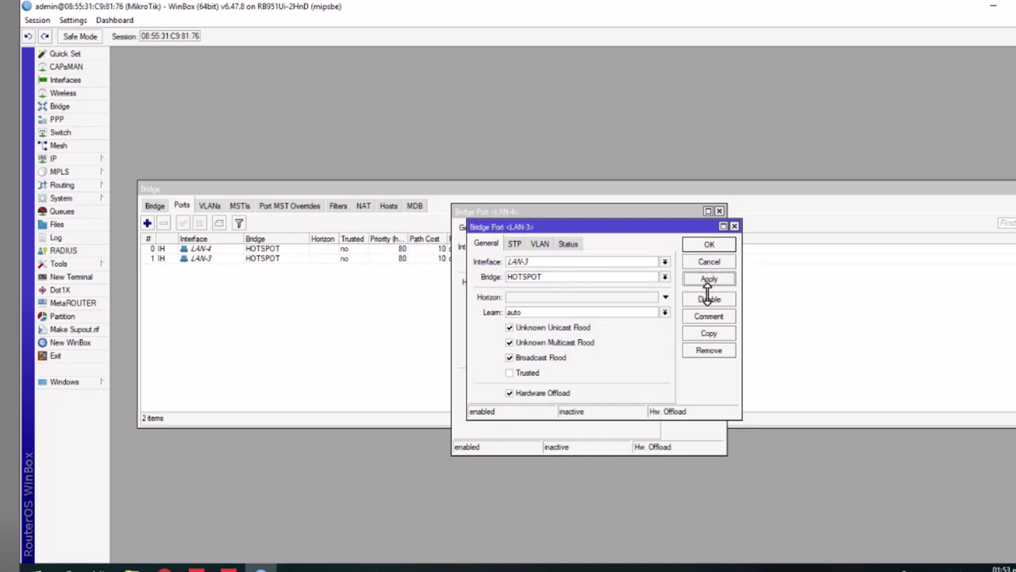
Add LAN-2 and LAN-1 as HOTSPOT bridge ports, then close their port dialogs
{"action": "left_click", "coordinate": [709, 333]}
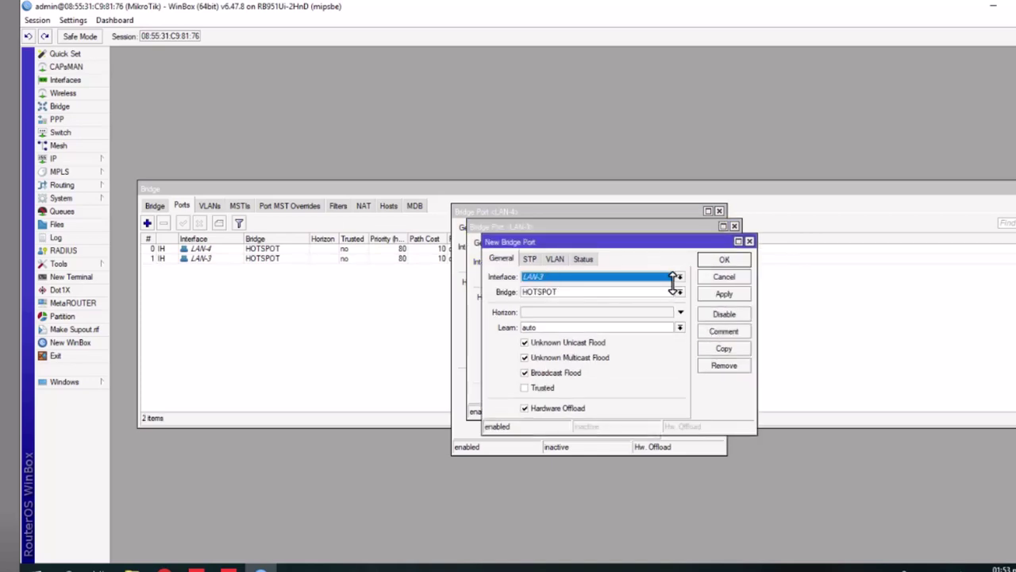
{"action": "left_click", "coordinate": [679, 276]}
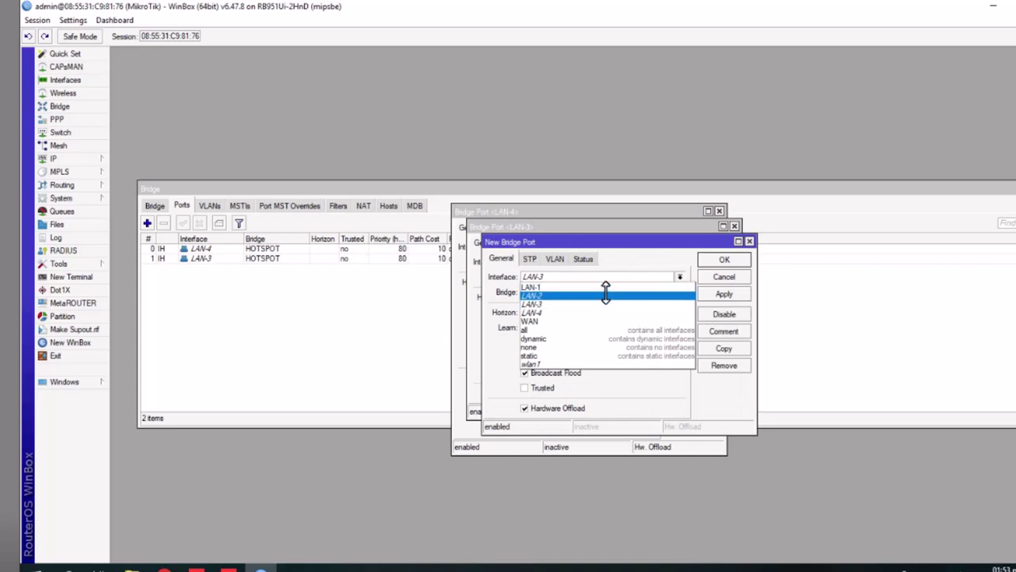
{"action": "left_click", "coordinate": [602, 296]}
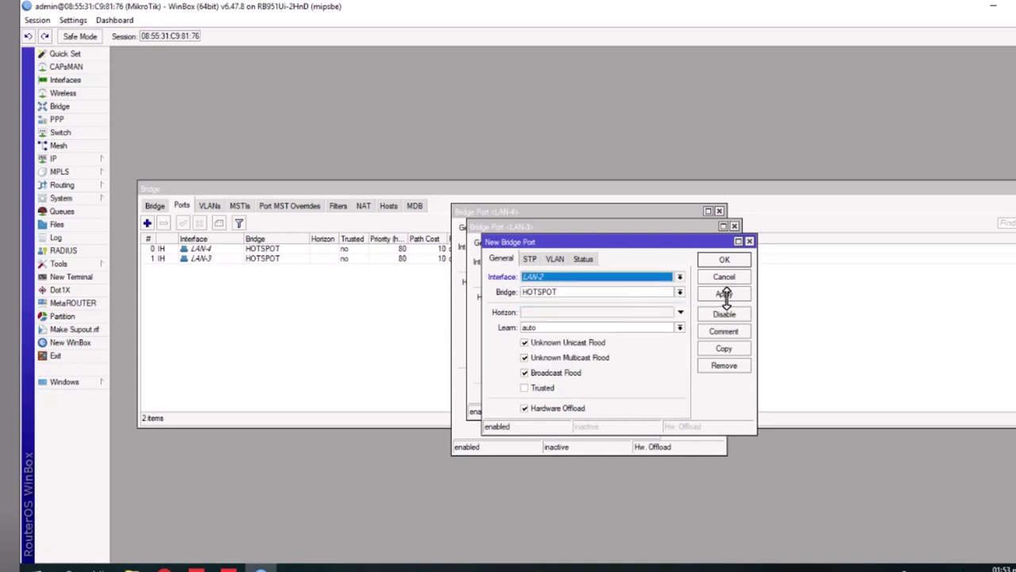
{"action": "left_click", "coordinate": [725, 295]}
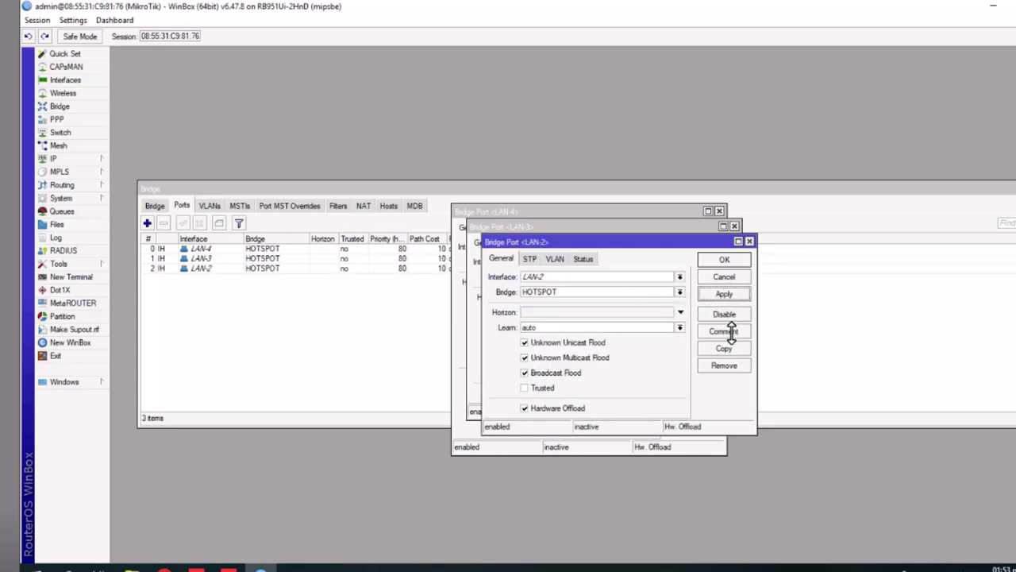
{"action": "left_click", "coordinate": [728, 348]}
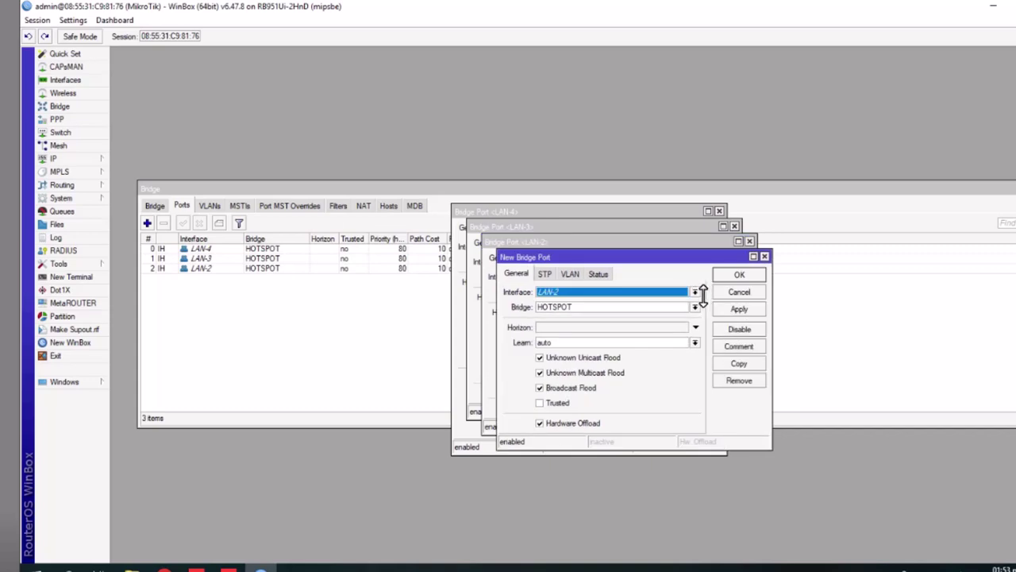
{"action": "left_click", "coordinate": [696, 292]}
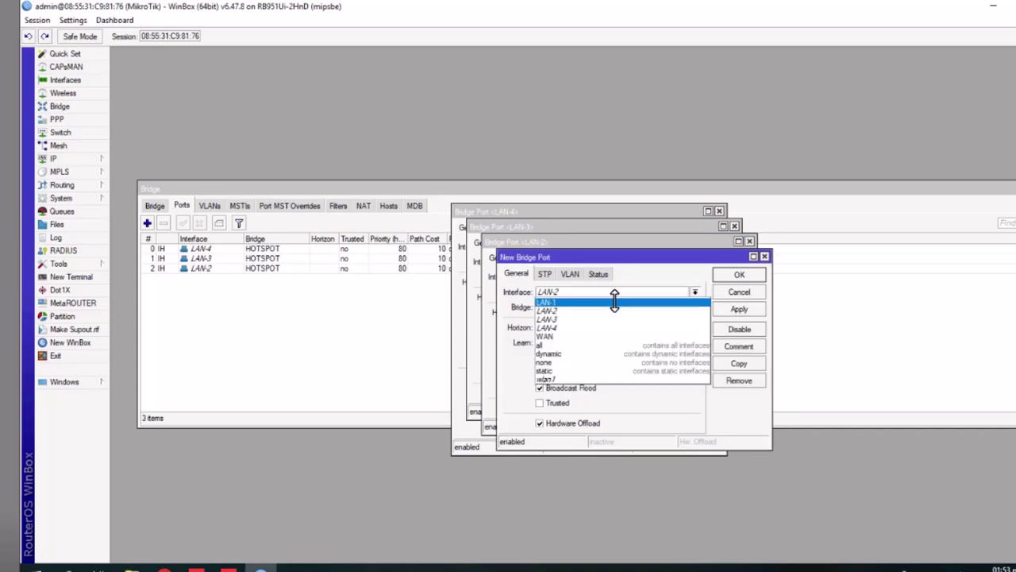
{"action": "left_click", "coordinate": [614, 302]}
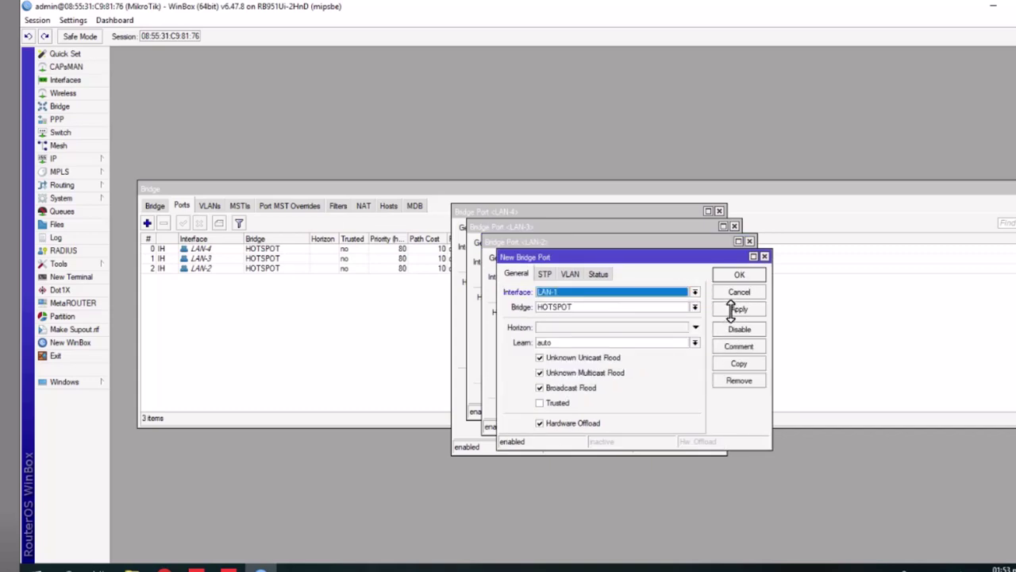
{"action": "left_click", "coordinate": [730, 310]}
{"action": "left_click", "coordinate": [732, 274]}
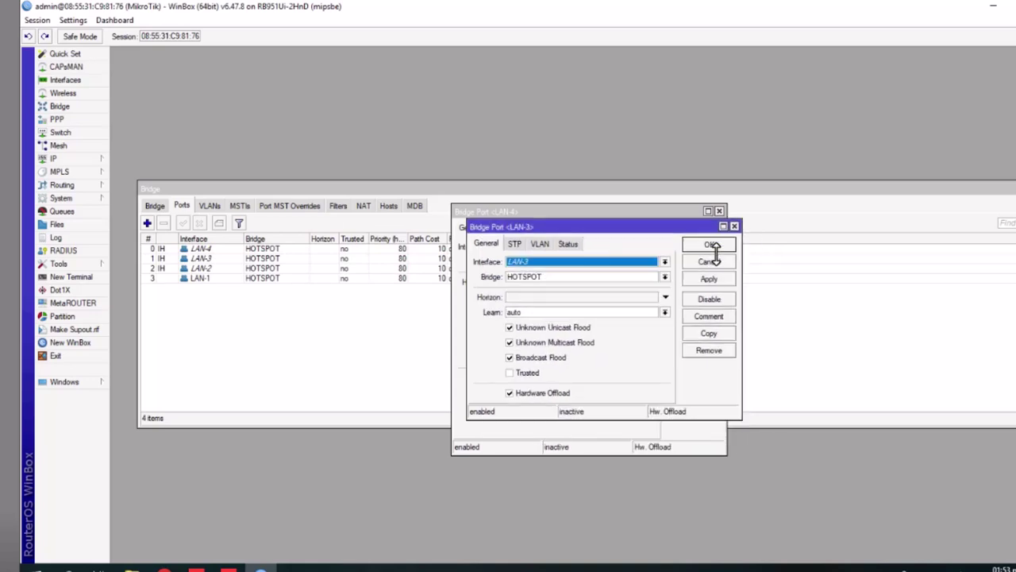
{"action": "left_click", "coordinate": [711, 245]}
Review the HOTSPOT bridge and its LAN-1 to LAN-4 ports, then close the Bridge window
{"action": "left_click", "coordinate": [694, 227]}
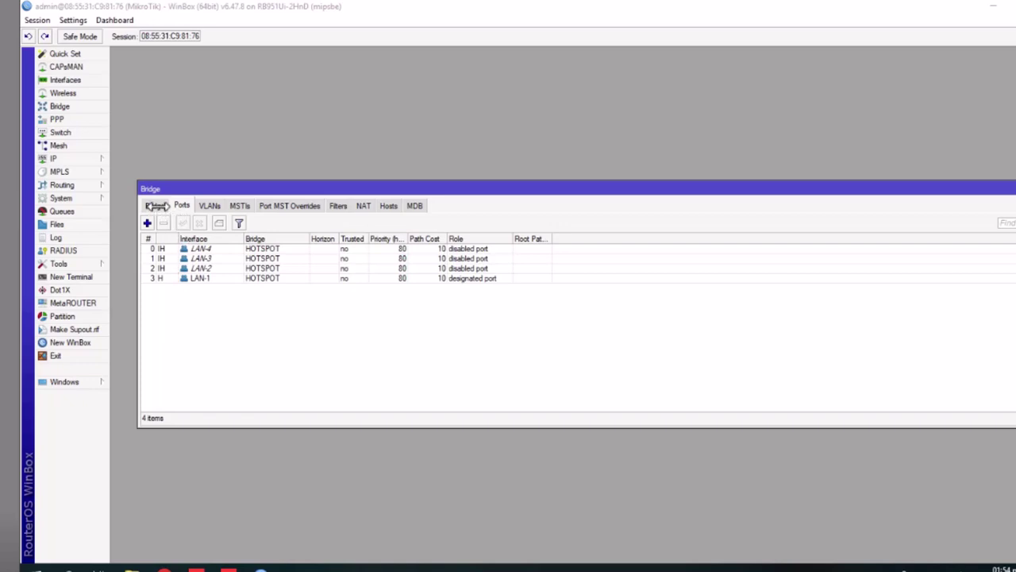
{"action": "left_click", "coordinate": [157, 206]}
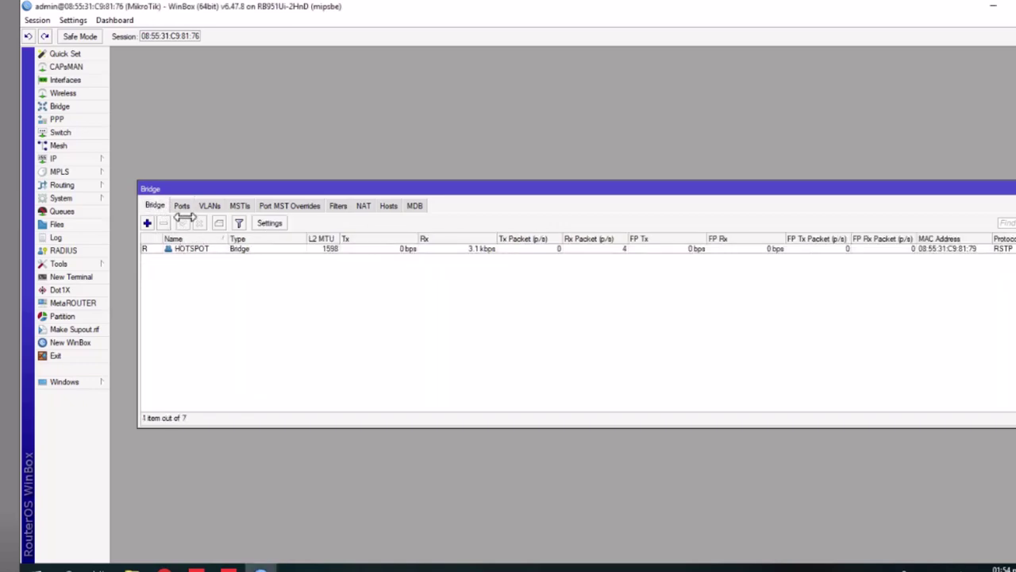
{"action": "left_click", "coordinate": [182, 206]}
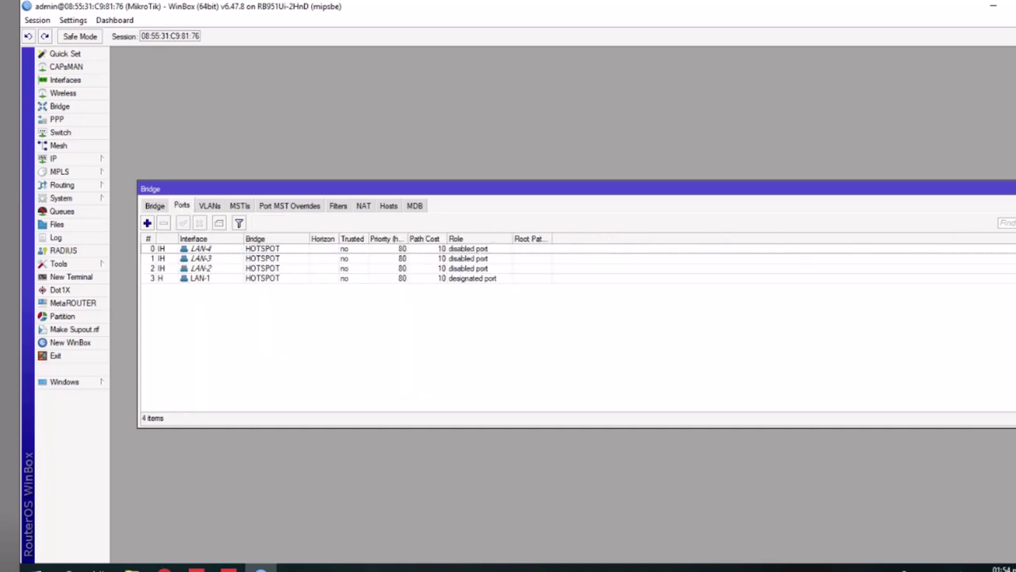
{"action": "key", "text": "Escape"}
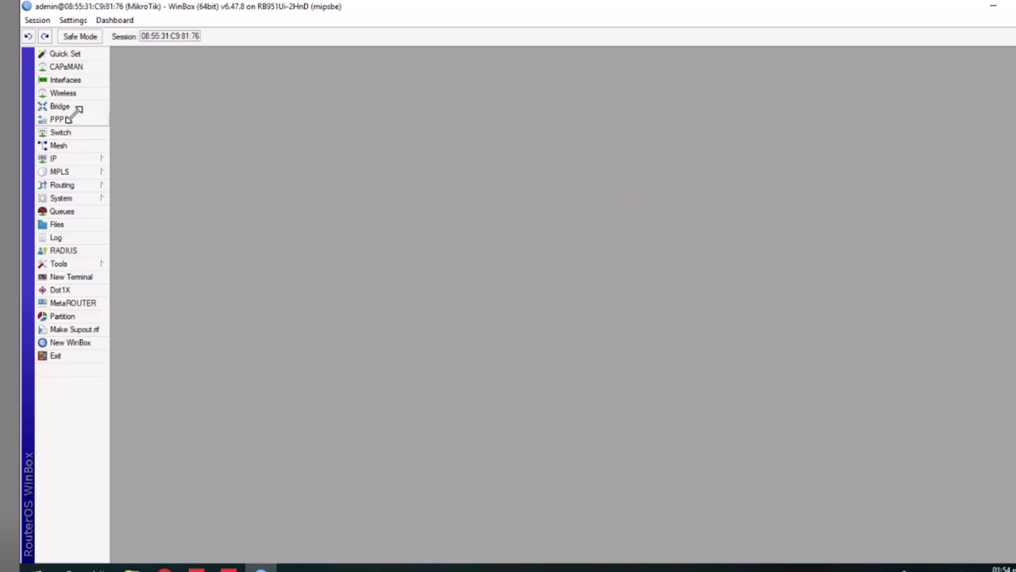
{"action": "left_click", "coordinate": [68, 159]}
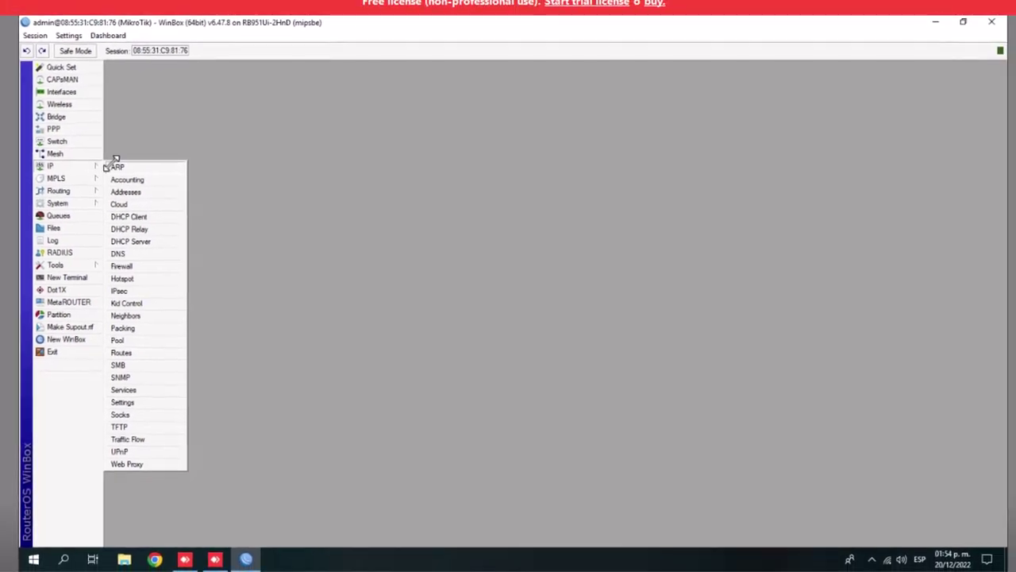
{"action": "left_click", "coordinate": [58, 92]}
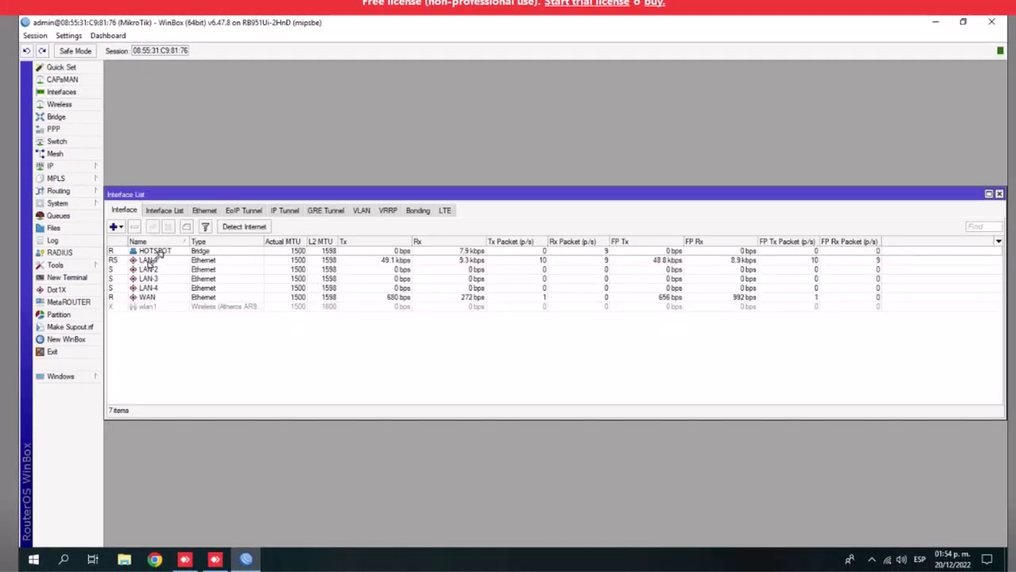
{"action": "left_click", "coordinate": [151, 260]}
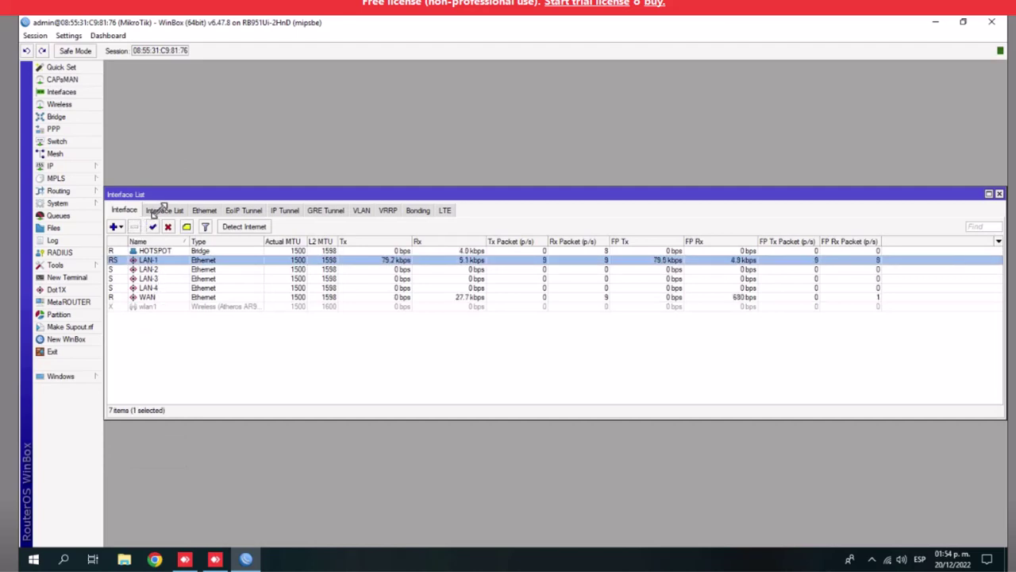
{"action": "left_click", "coordinate": [135, 298]}
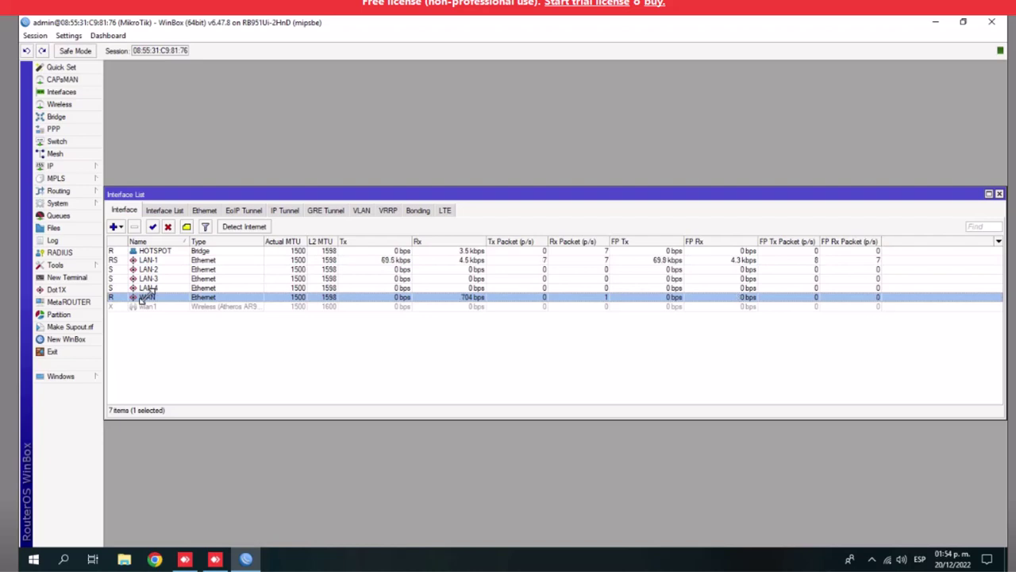
{"action": "left_click", "coordinate": [149, 252]}
{"action": "left_click", "coordinate": [149, 260]}
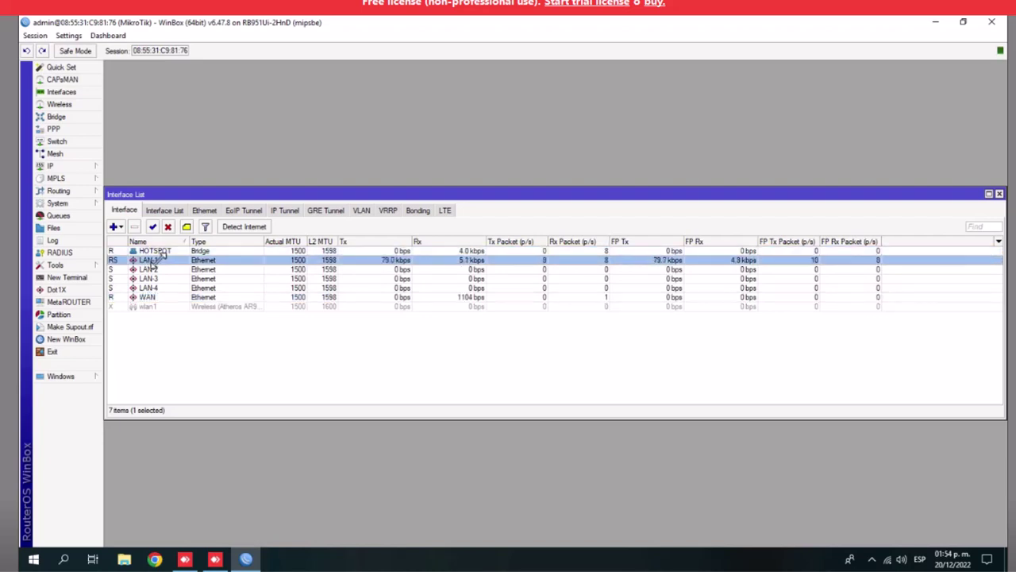
{"action": "left_click", "coordinate": [151, 270]}
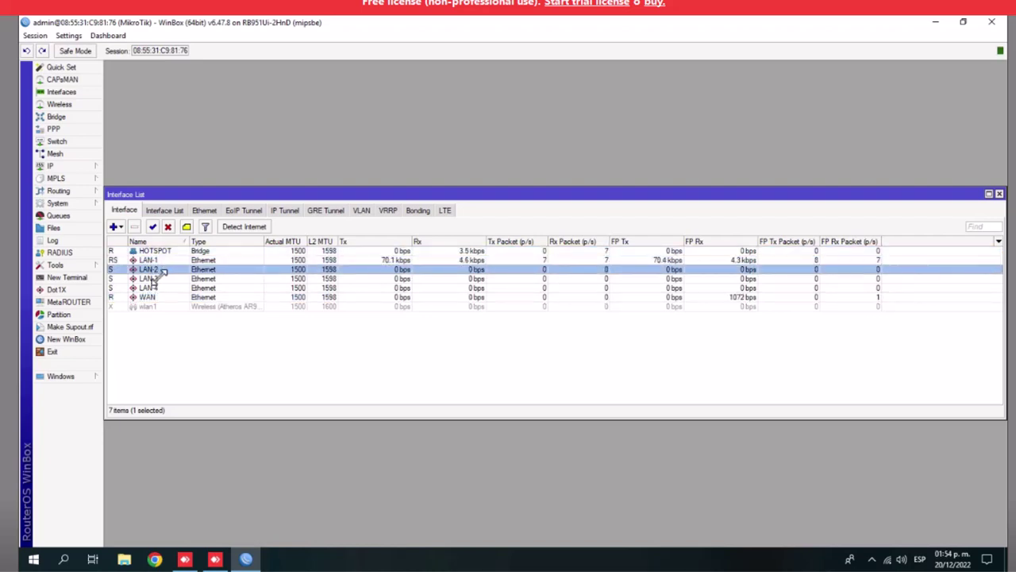
{"action": "left_click", "coordinate": [152, 279]}
{"action": "left_click", "coordinate": [151, 288]}
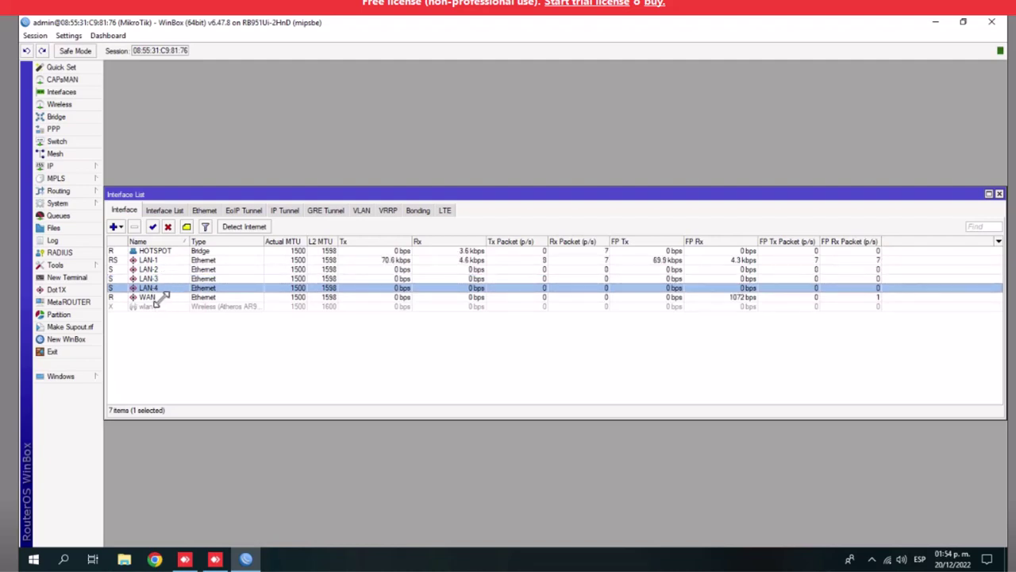
{"action": "left_click", "coordinate": [149, 297]}
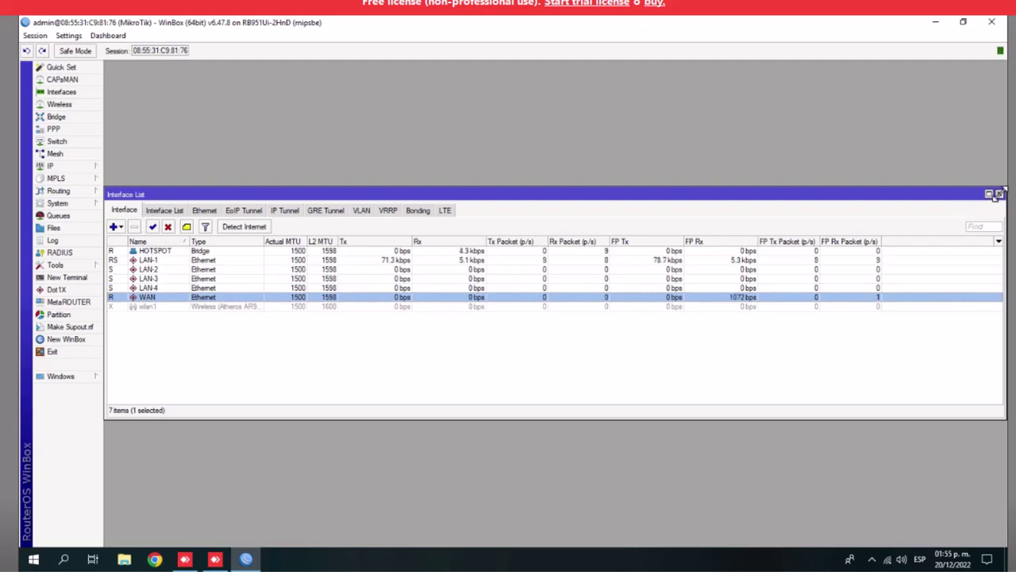
{"action": "left_click", "coordinate": [999, 194]}
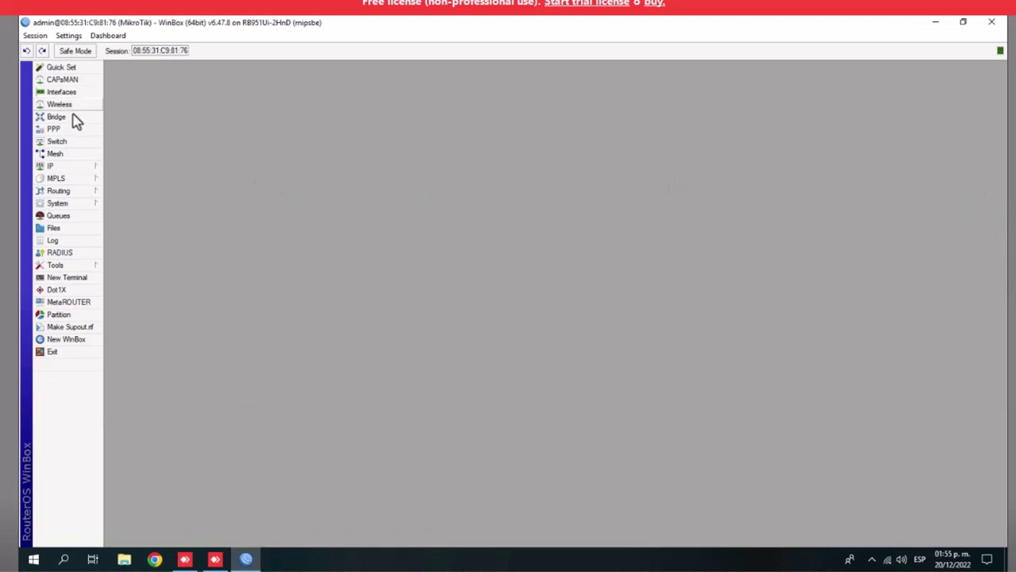
Open IP > Addresses, widen the empty address list, and bring up a New Address dialog
{"action": "left_click", "coordinate": [55, 170]}
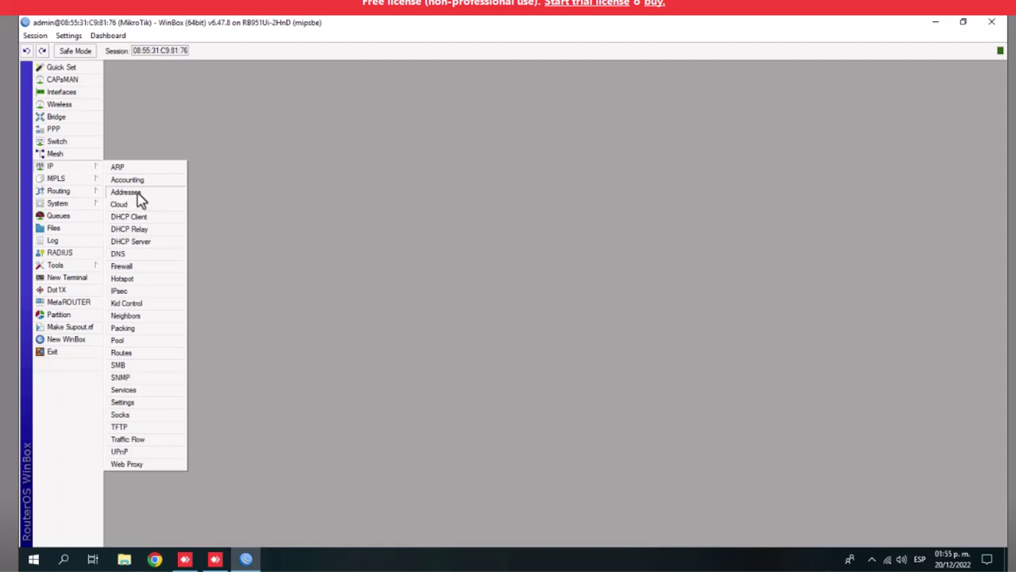
{"action": "left_click", "coordinate": [127, 192]}
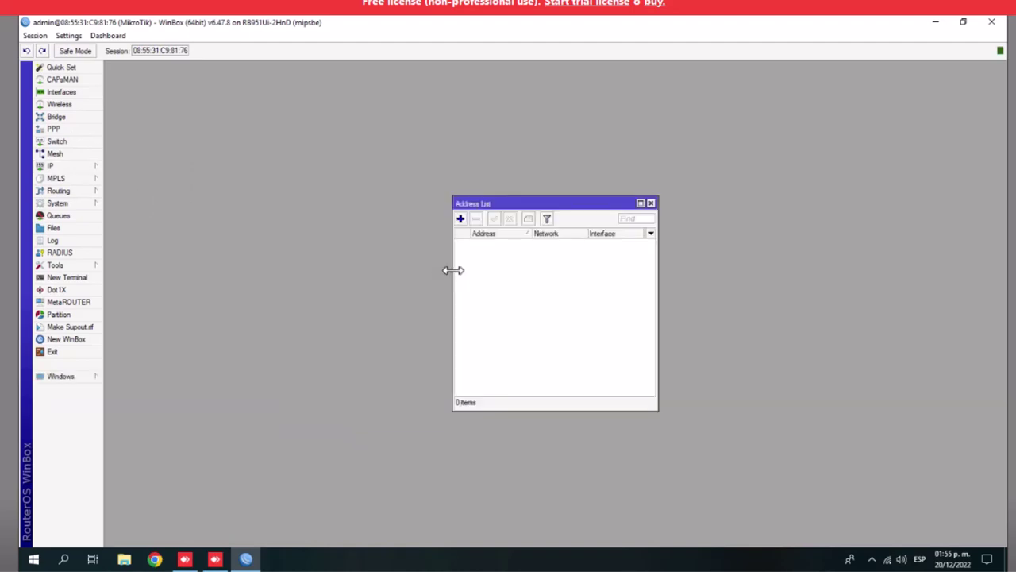
{"action": "left_click_drag", "start_coordinate": [453, 268], "coordinate": [234, 254]}
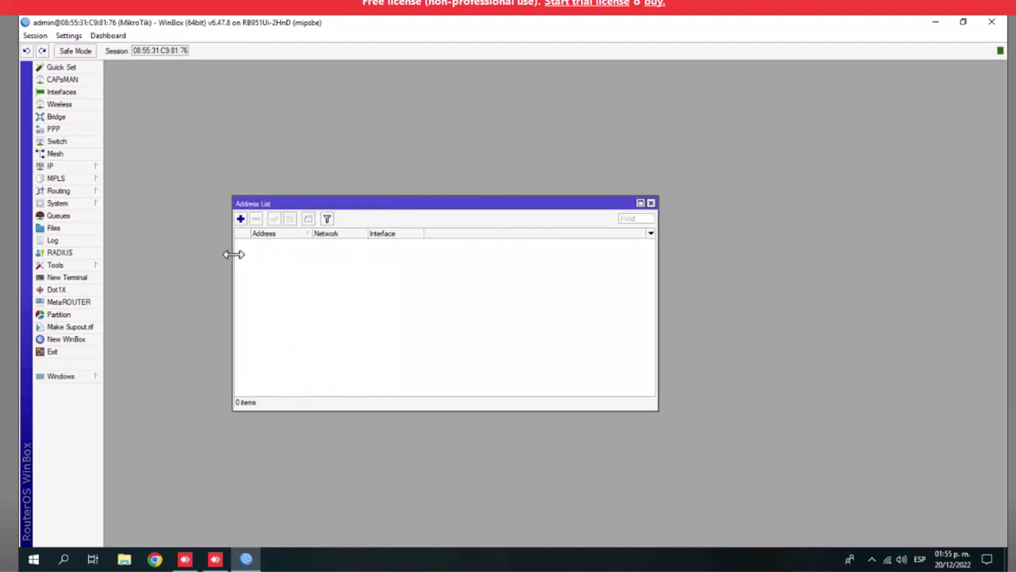
{"action": "left_click", "coordinate": [241, 219]}
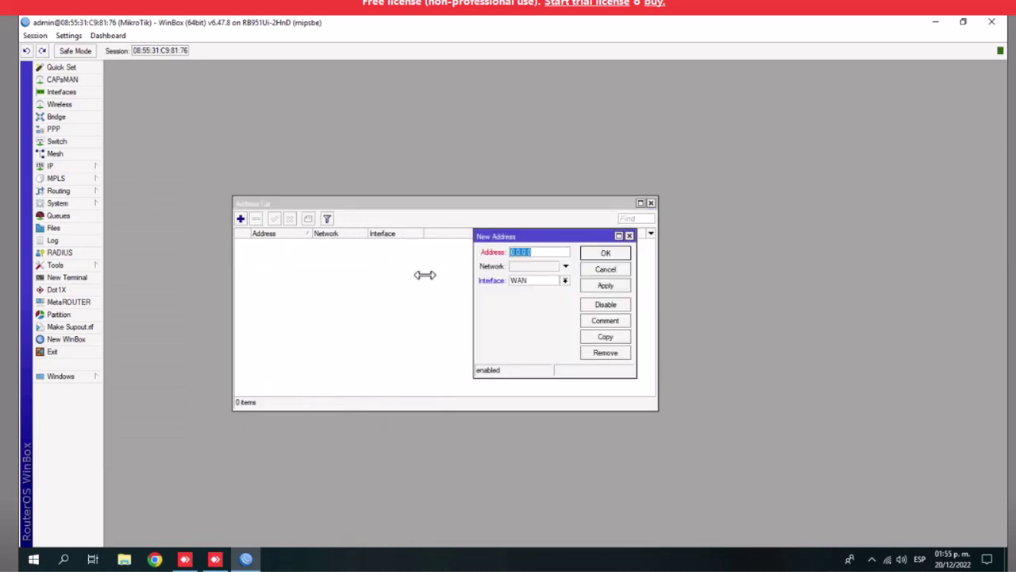
{"action": "left_click_drag", "start_coordinate": [470, 264], "coordinate": [277, 268]}
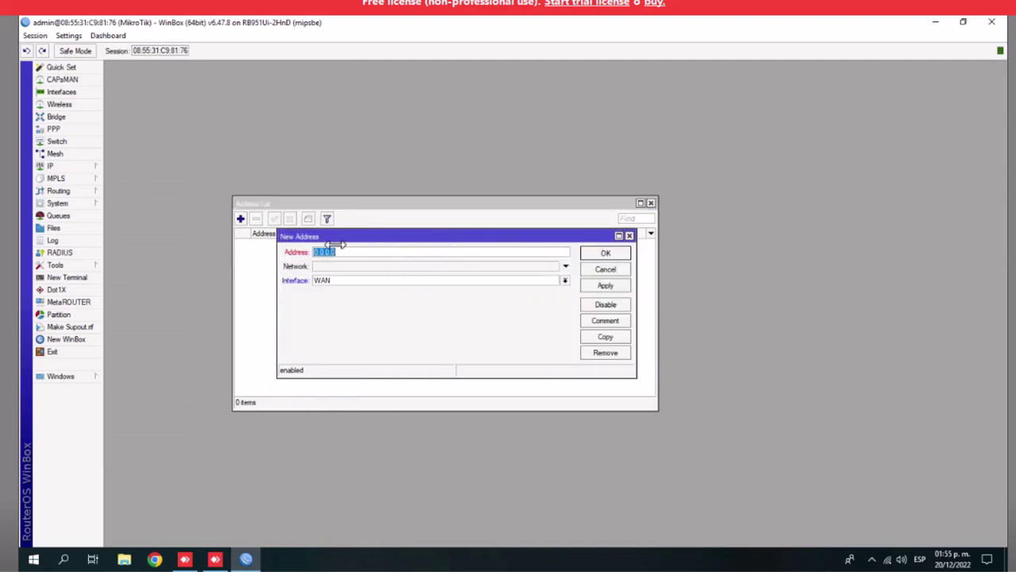
{"action": "left_click_drag", "start_coordinate": [336, 235], "coordinate": [317, 251]}
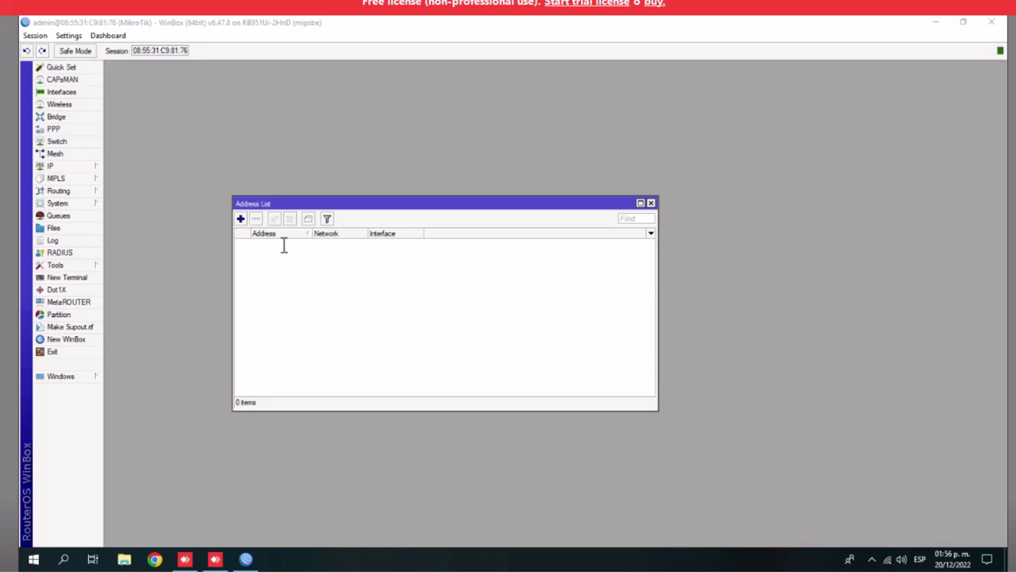
Enter address 192.168.1.1/24 on the HOTSPOT interface and apply it
{"action": "left_click", "coordinate": [241, 218]}
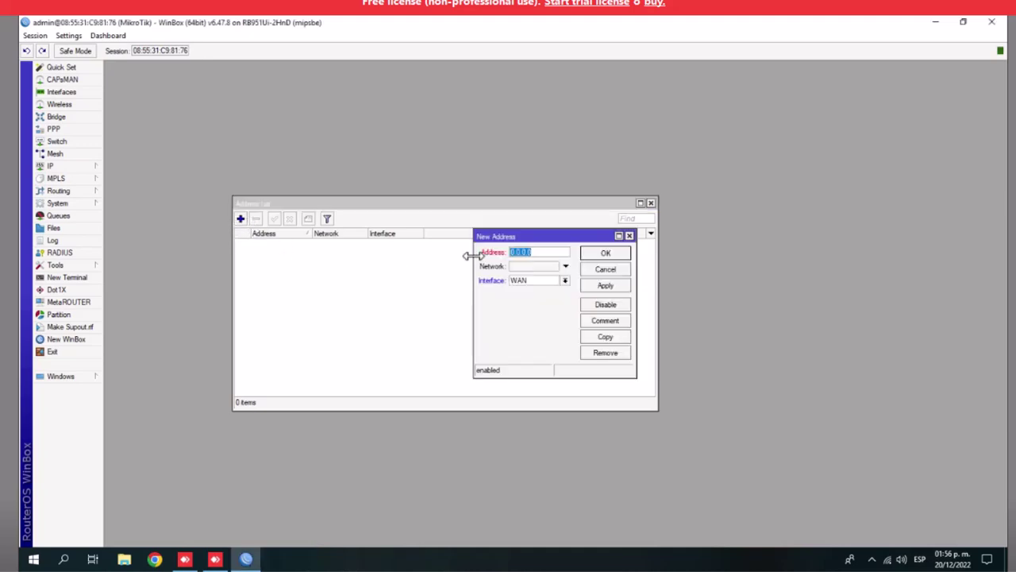
{"action": "left_click_drag", "start_coordinate": [472, 254], "coordinate": [277, 279]}
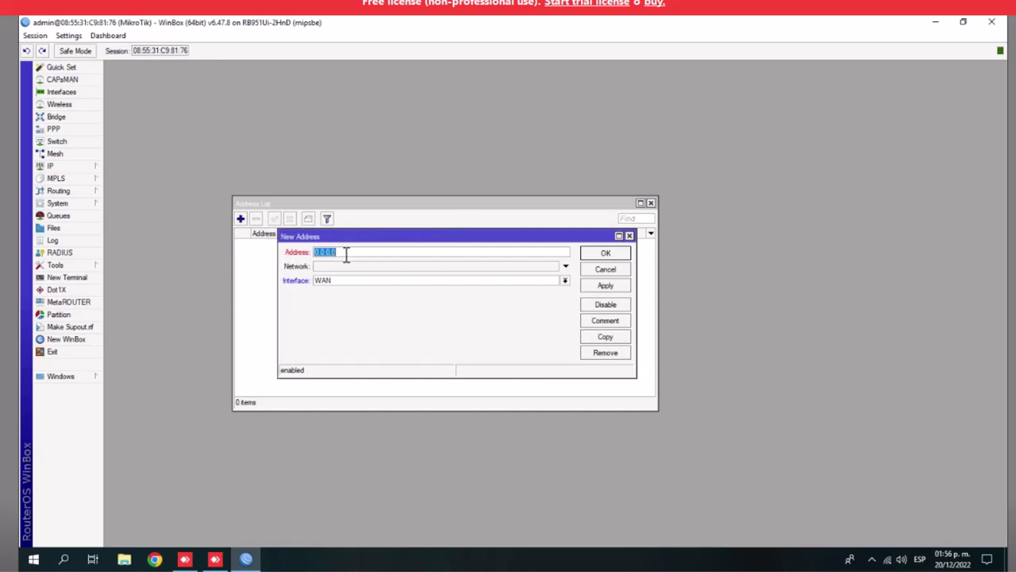
{"action": "type", "text": "192"}
{"action": "type", "text": ".168."}
{"action": "type", "text": "20"}
{"action": "key", "text": "BackSpace"}
{"action": "key", "text": "BackSpace"}
{"action": "key", "text": "BackSpace"}
{"action": "type", "text": "1.1/24"}
{"action": "left_click", "coordinate": [565, 266]}
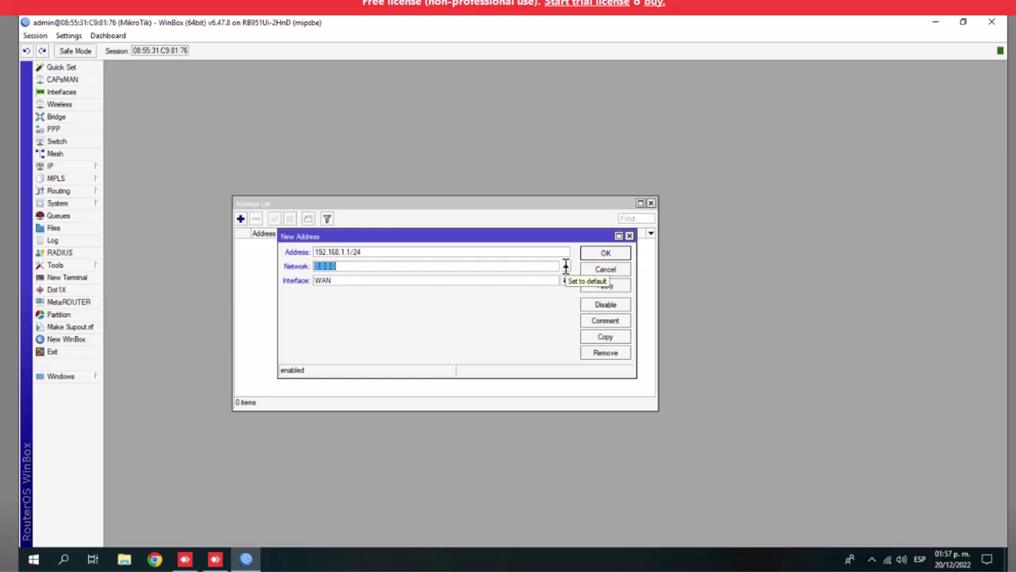
{"action": "left_click", "coordinate": [566, 266]}
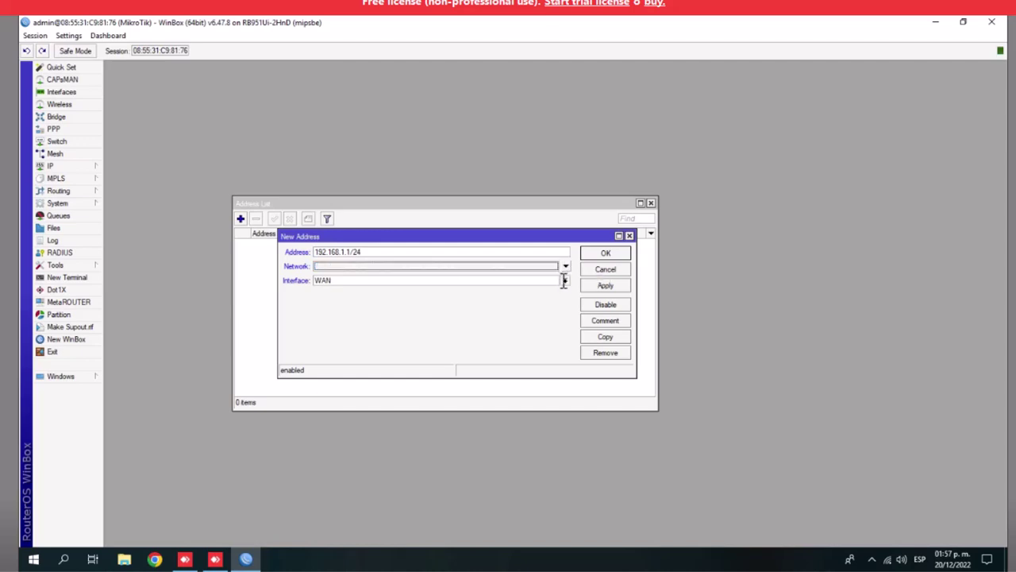
{"action": "left_click", "coordinate": [565, 281]}
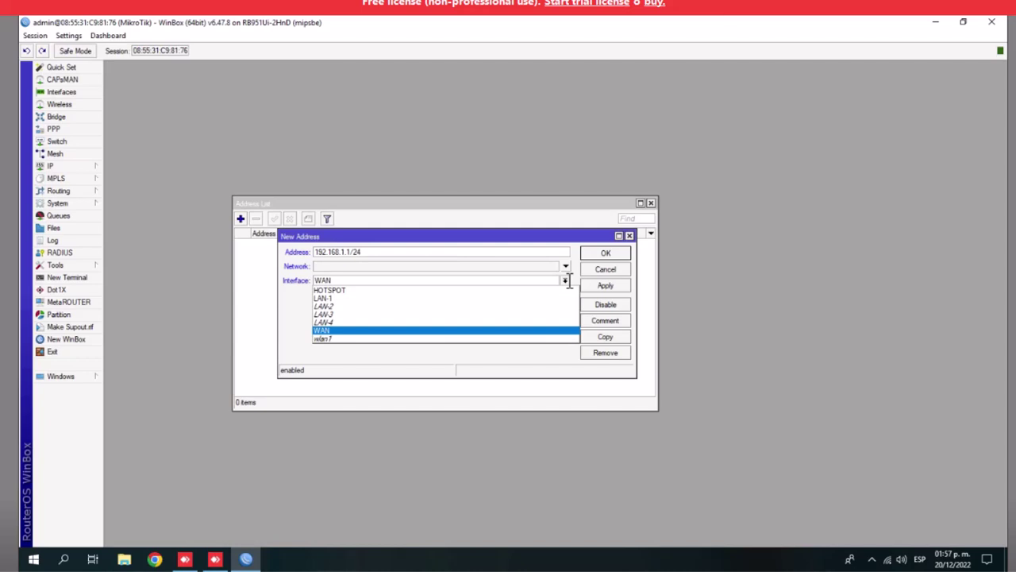
{"action": "left_click", "coordinate": [368, 290]}
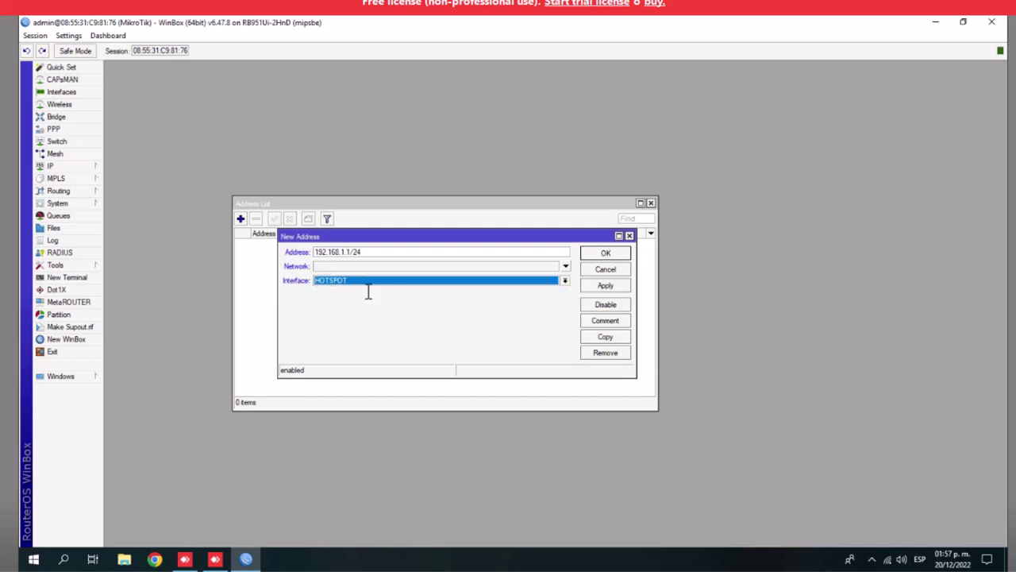
{"action": "left_click", "coordinate": [592, 286]}
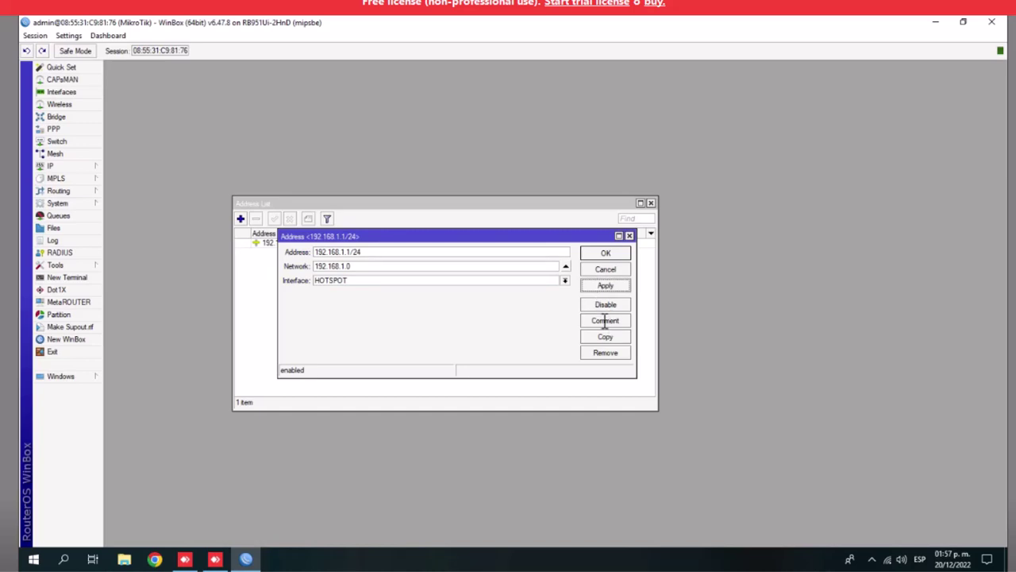
Comment the address 'hotspot', save it, and close the Address List
{"action": "left_click", "coordinate": [605, 320]}
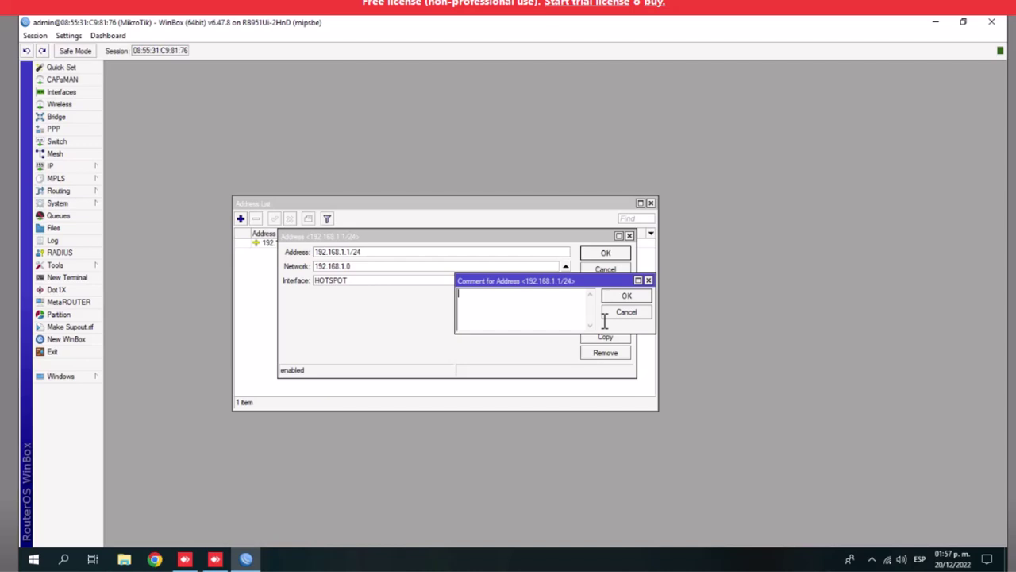
{"action": "type", "text": "HOS"}
{"action": "key", "text": "BackSpace"}
{"action": "key", "text": "BackSpace"}
{"action": "key", "text": "BackSpace"}
{"action": "type", "text": "hotspot"}
{"action": "left_click", "coordinate": [626, 299]}
{"action": "left_click", "coordinate": [602, 254]}
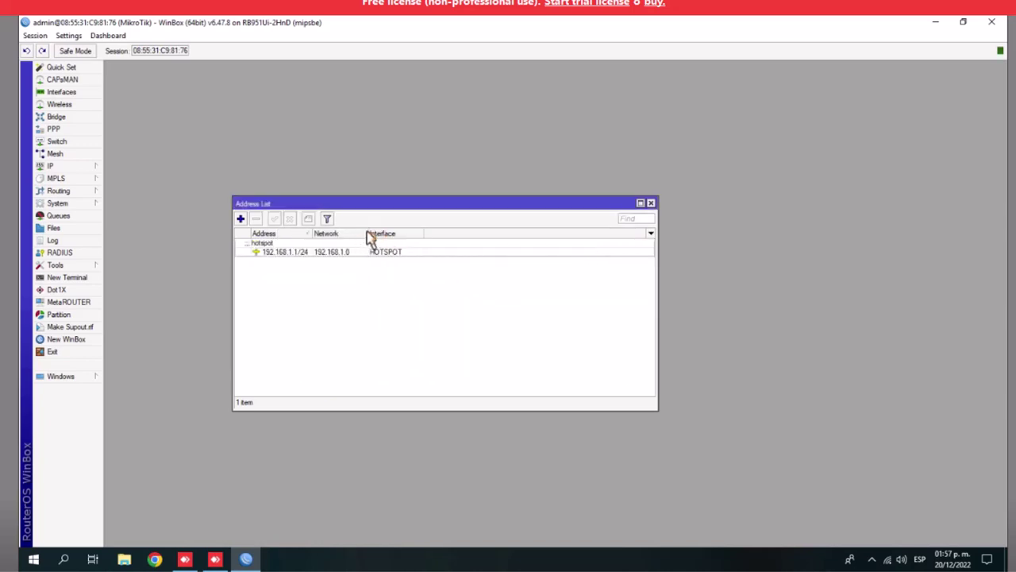
{"action": "left_click_drag", "start_coordinate": [370, 234], "coordinate": [474, 234]}
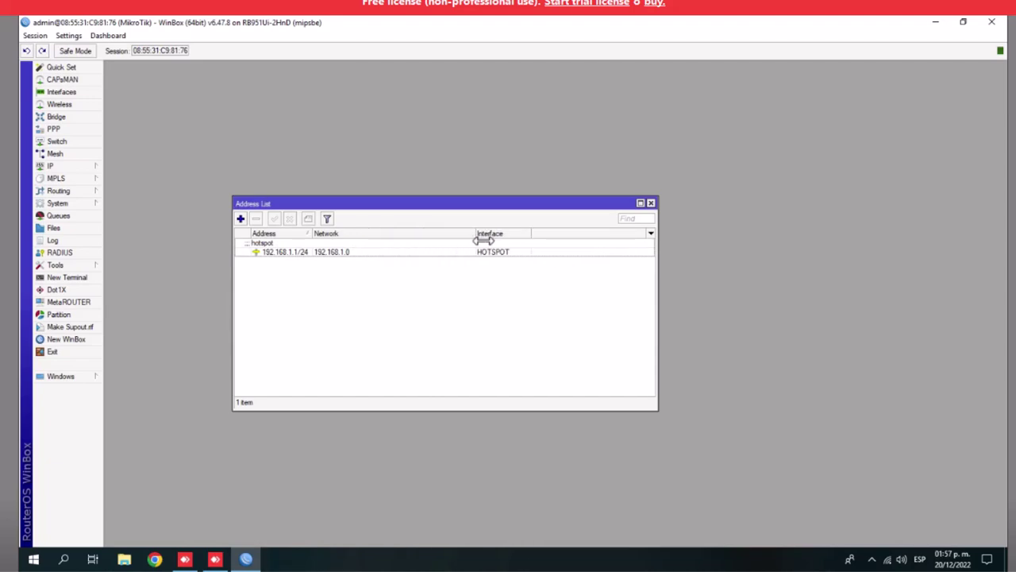
{"action": "left_click_drag", "start_coordinate": [316, 233], "coordinate": [382, 233]}
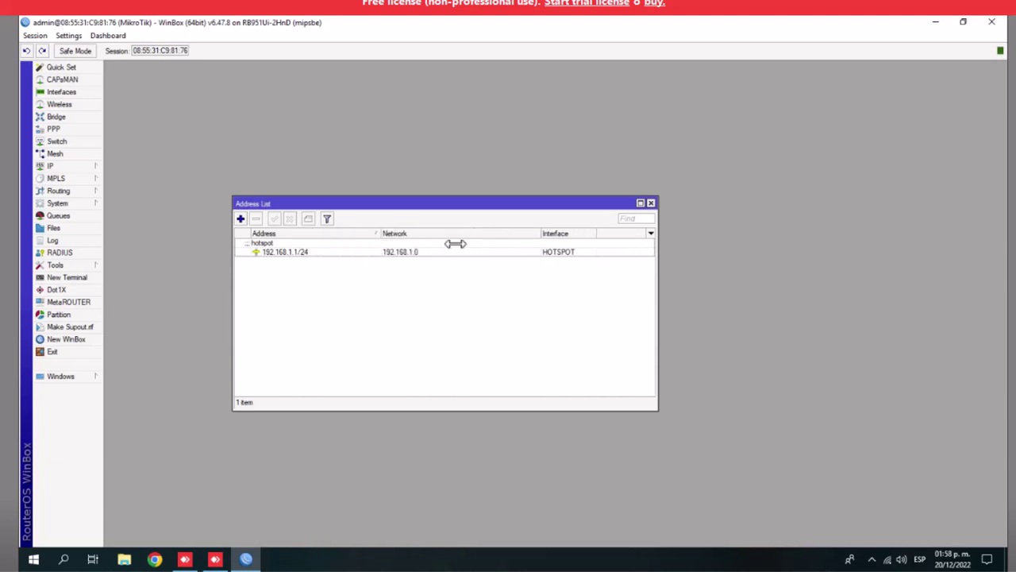
{"action": "left_click", "coordinate": [651, 203]}
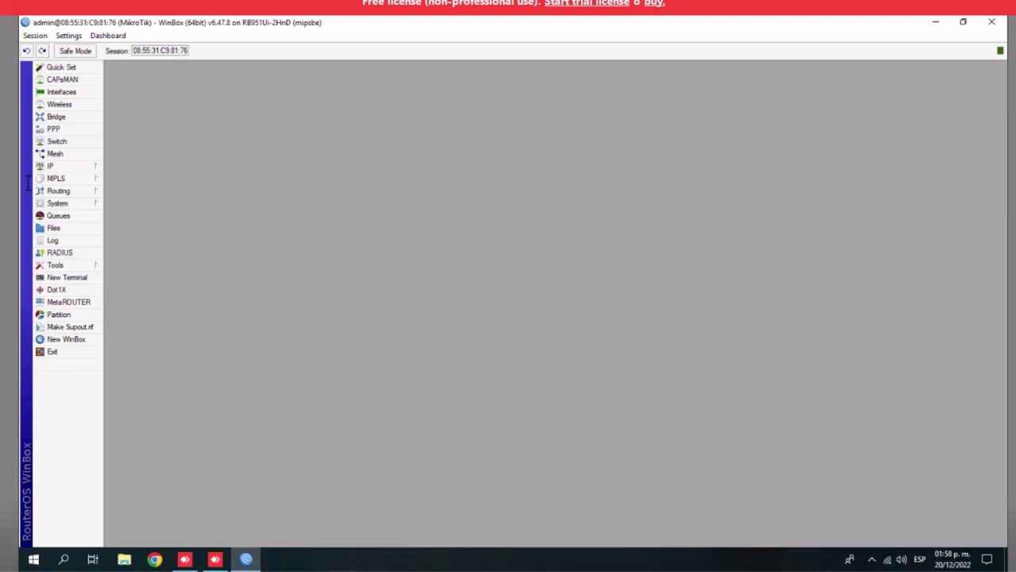
{"action": "left_click", "coordinate": [53, 166]}
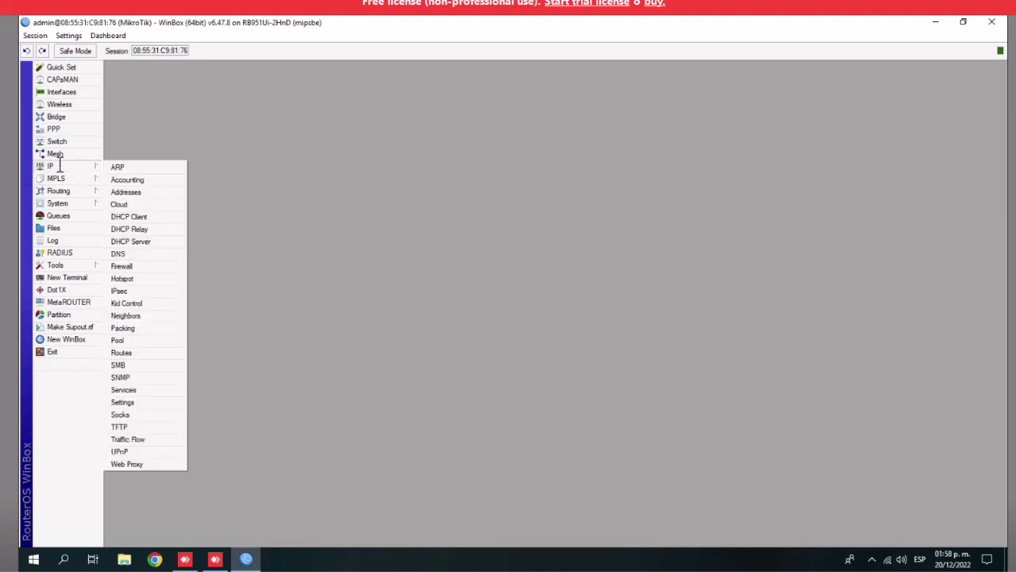
{"action": "left_click", "coordinate": [133, 216]}
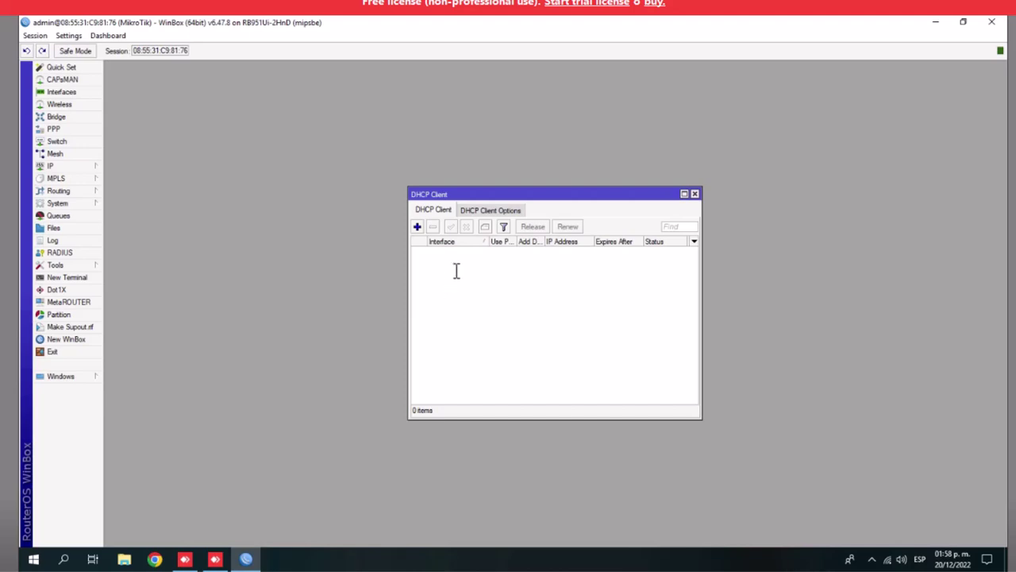
{"action": "left_click", "coordinate": [485, 209]}
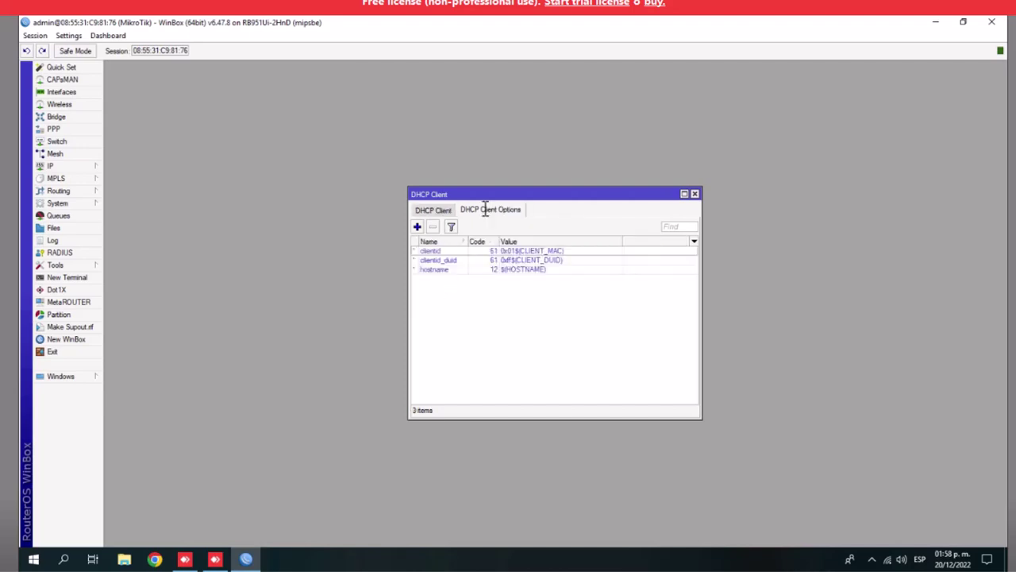
{"action": "left_click", "coordinate": [435, 210]}
{"action": "left_click", "coordinate": [417, 226]}
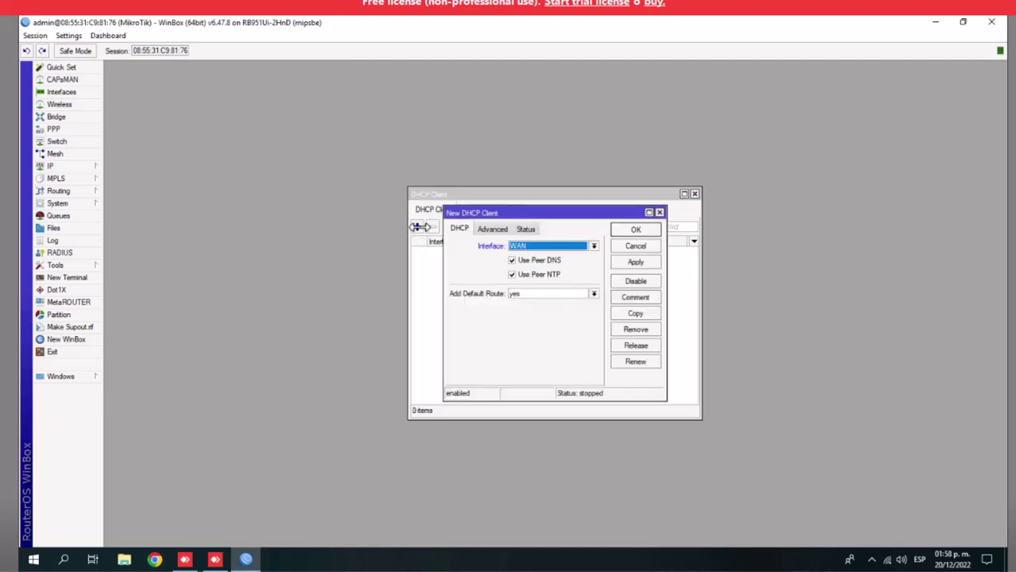
{"action": "left_click", "coordinate": [594, 246]}
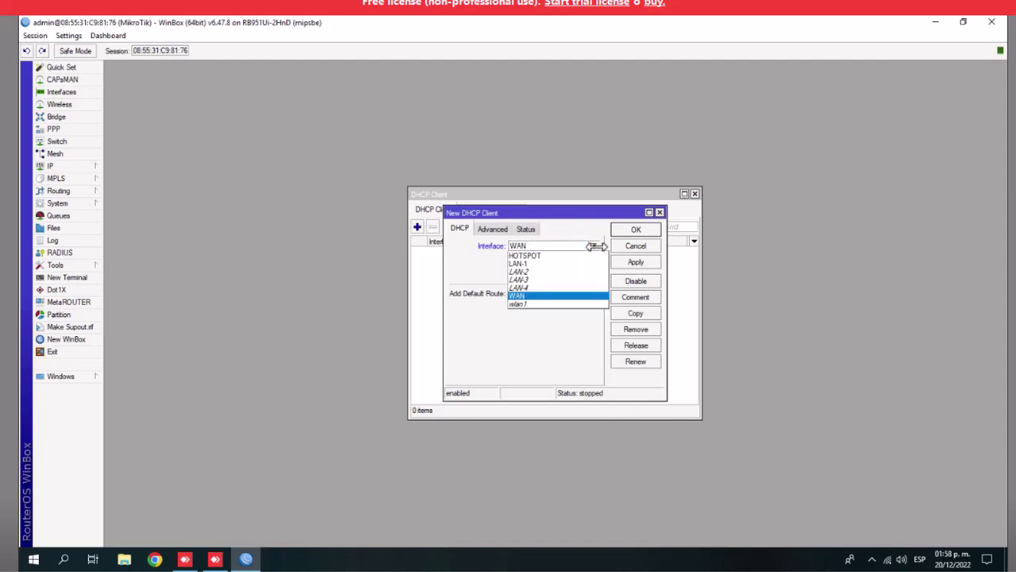
{"action": "left_click", "coordinate": [558, 254]}
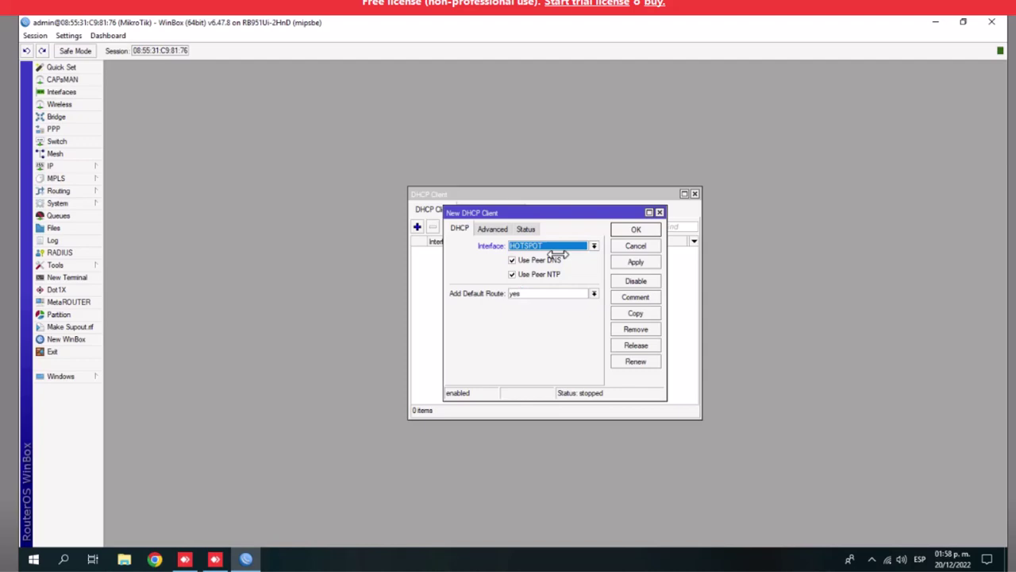
{"action": "left_click", "coordinate": [633, 263]}
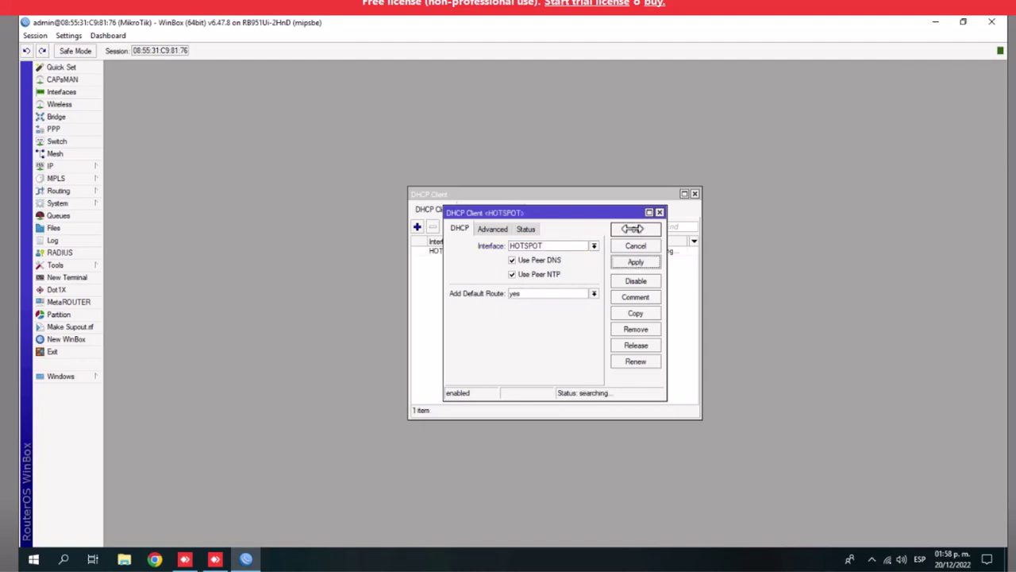
{"action": "left_click", "coordinate": [633, 229]}
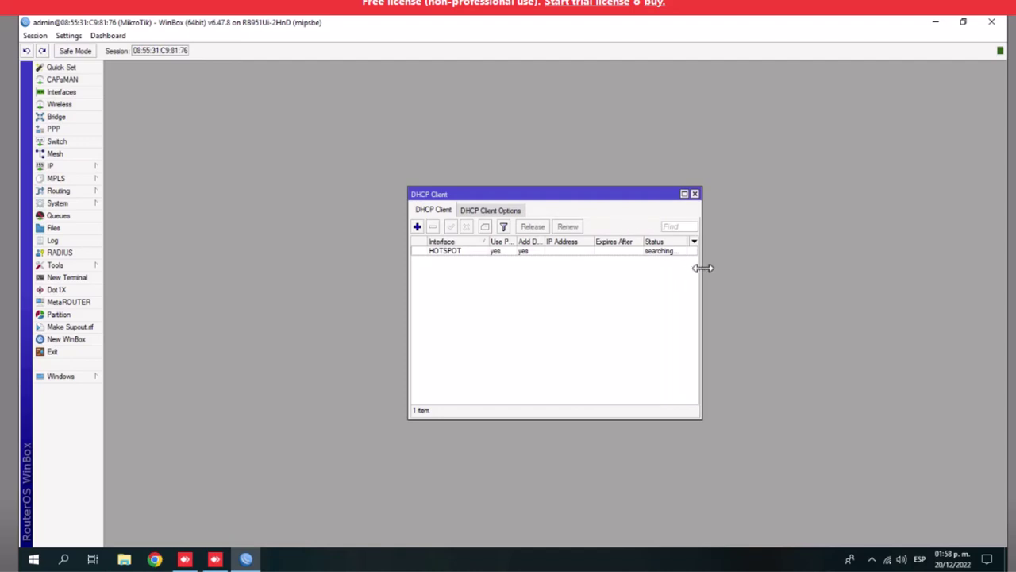
{"action": "left_click_drag", "start_coordinate": [703, 268], "coordinate": [870, 263]}
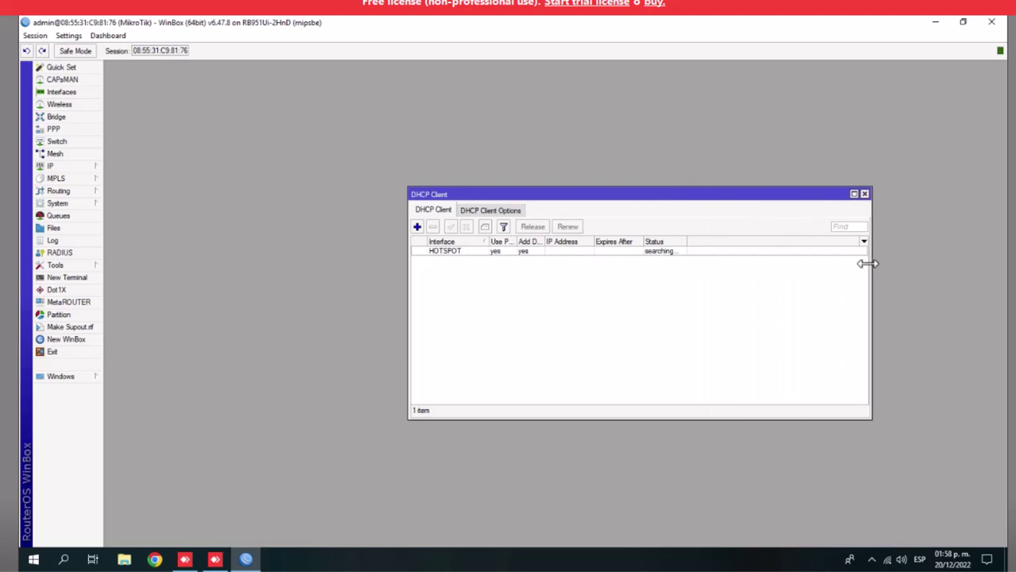
{"action": "left_click", "coordinate": [459, 252]}
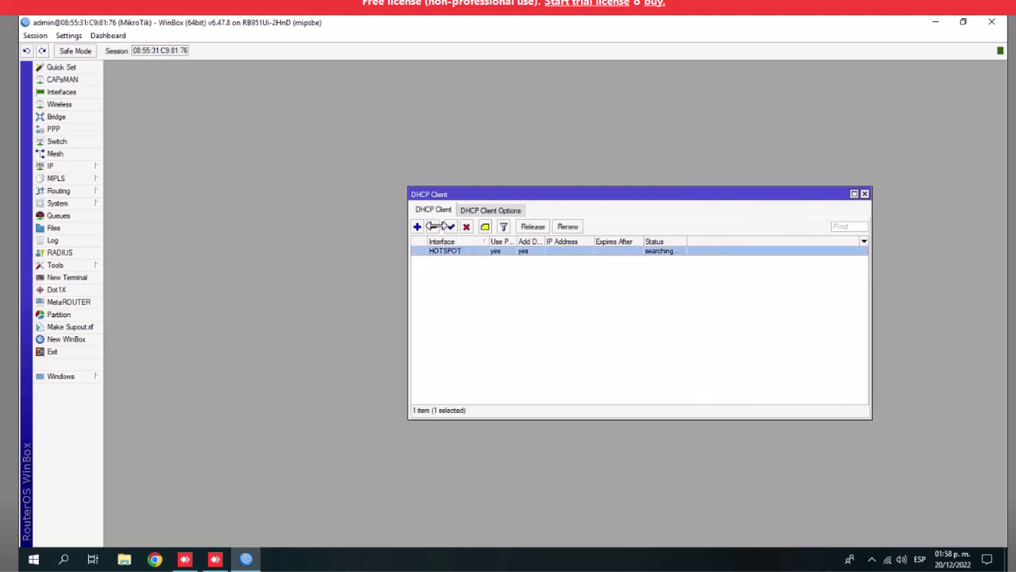
{"action": "left_click", "coordinate": [431, 227]}
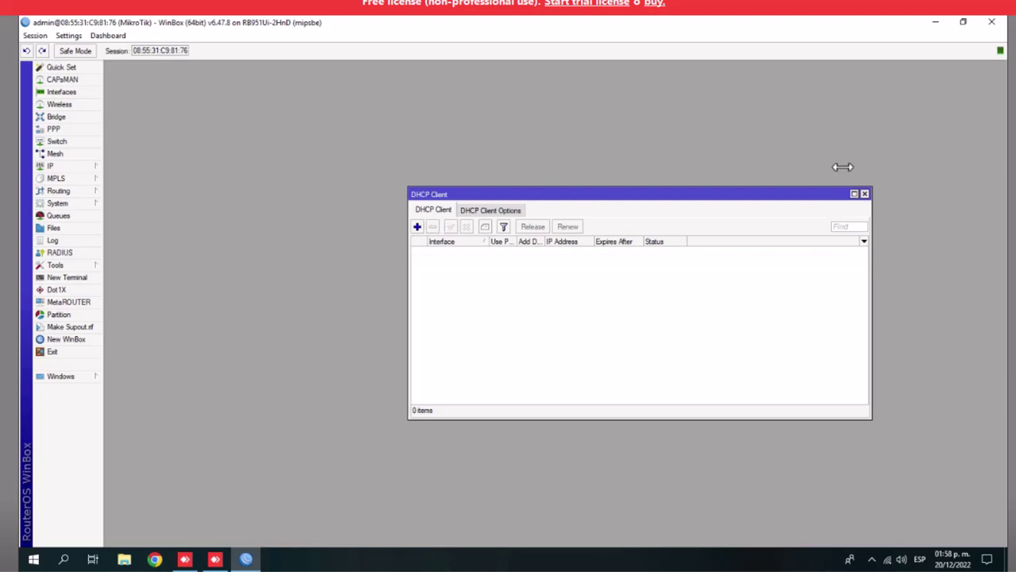
{"action": "left_click", "coordinate": [865, 193]}
{"action": "left_click", "coordinate": [89, 166]}
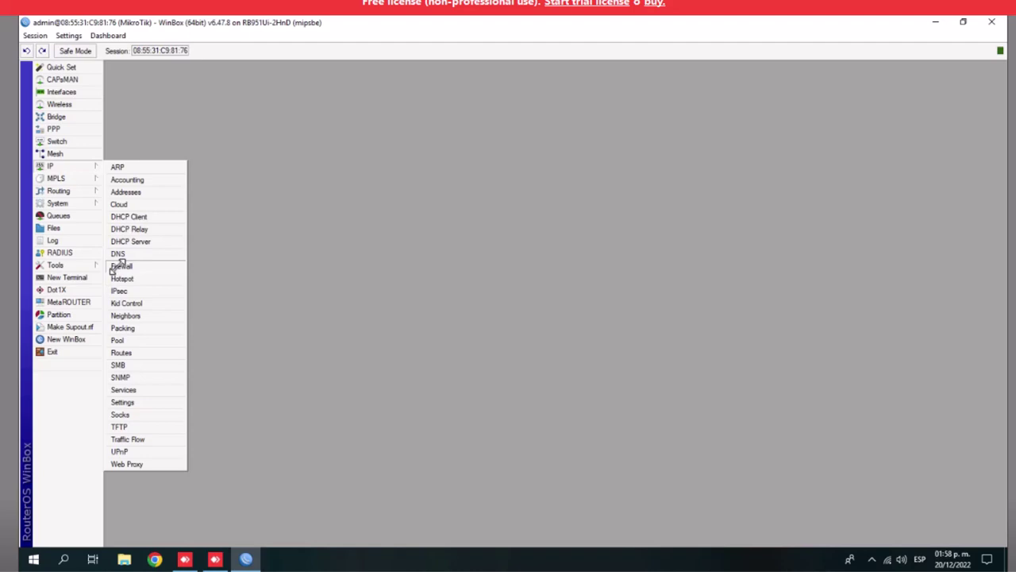
Start a new Firewall NAT rule with Out. Interface set to WAN
{"action": "left_click", "coordinate": [121, 265]}
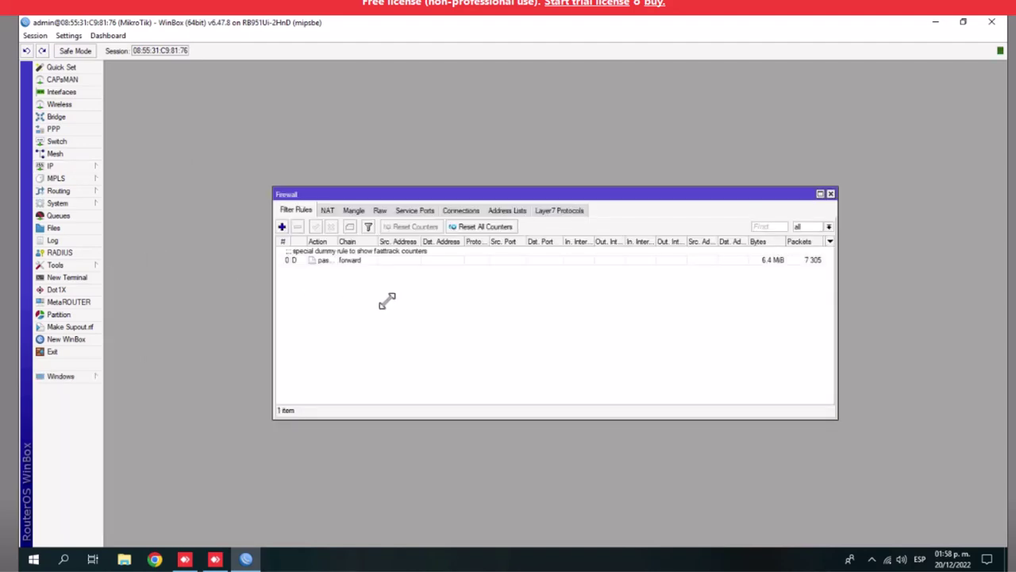
{"action": "left_click", "coordinate": [328, 210]}
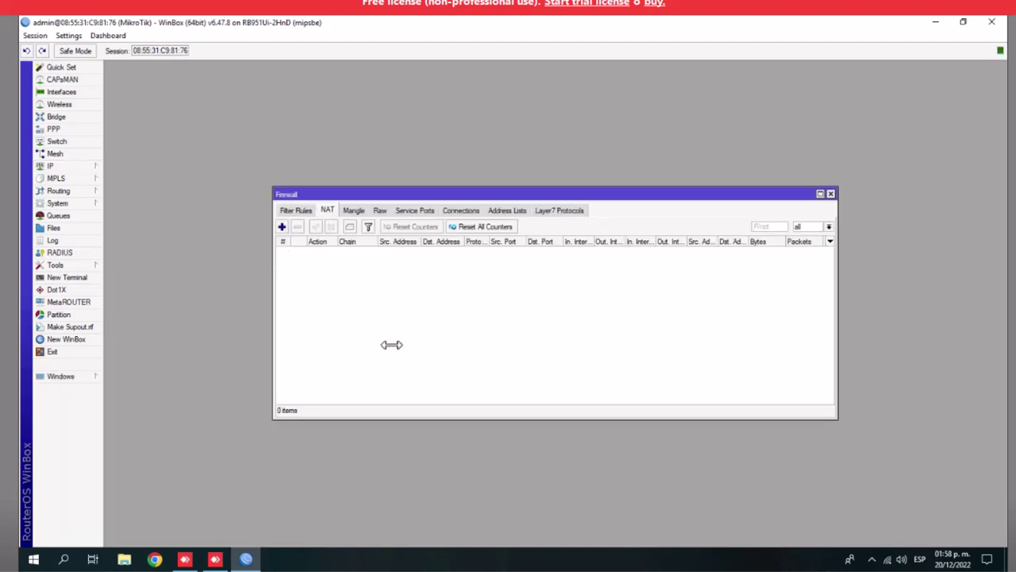
{"action": "left_click", "coordinate": [282, 227]}
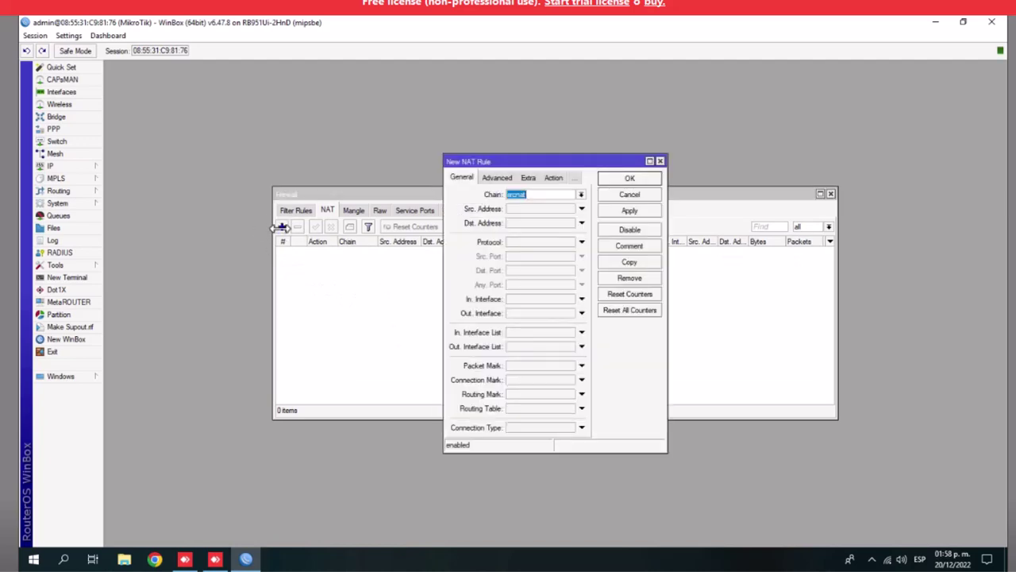
{"action": "left_click", "coordinate": [442, 193]}
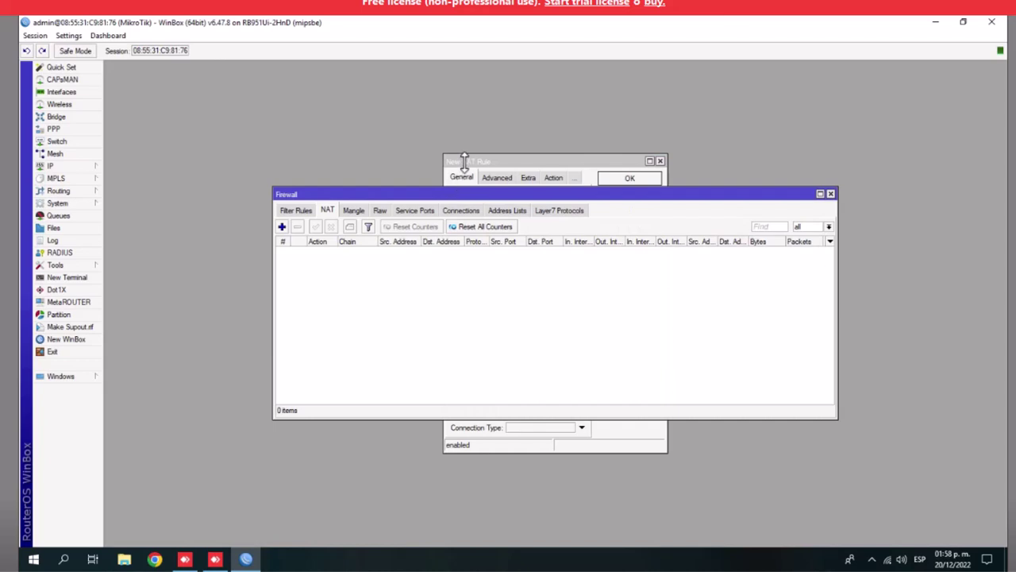
{"action": "left_click", "coordinate": [463, 163]}
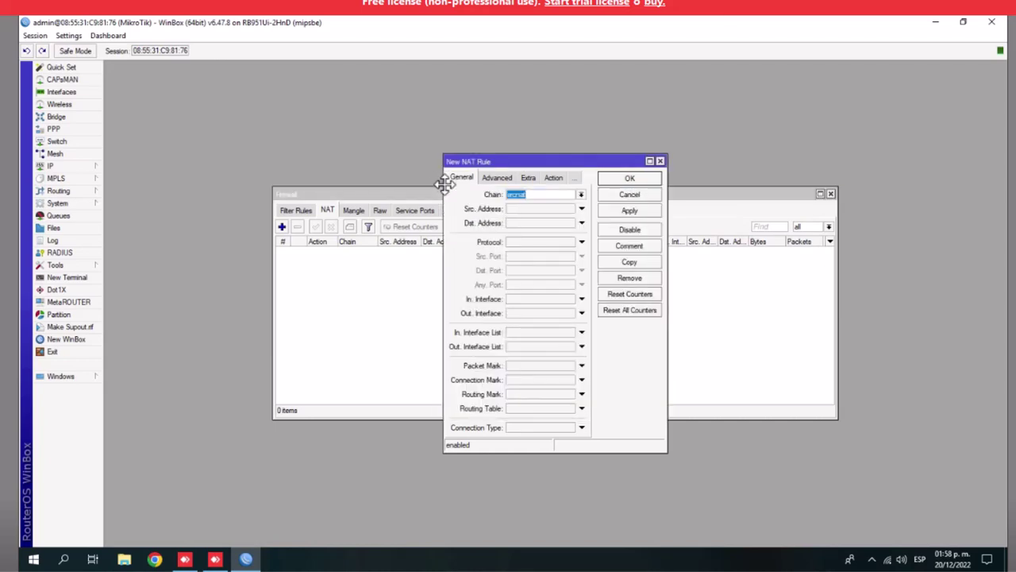
{"action": "left_click_drag", "start_coordinate": [442, 183], "coordinate": [252, 204]}
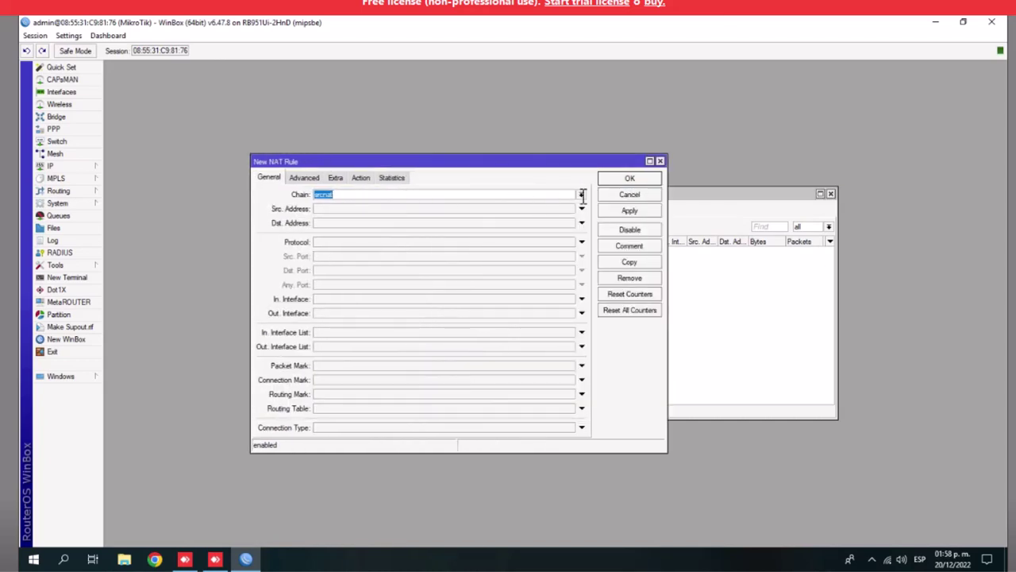
{"action": "left_click", "coordinate": [346, 313]}
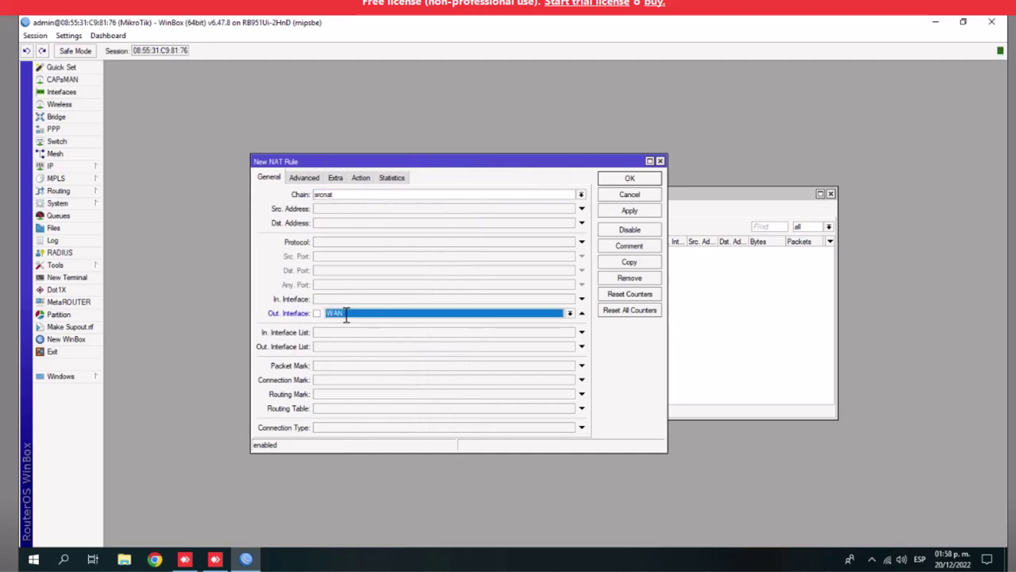
{"action": "left_click", "coordinate": [570, 314]}
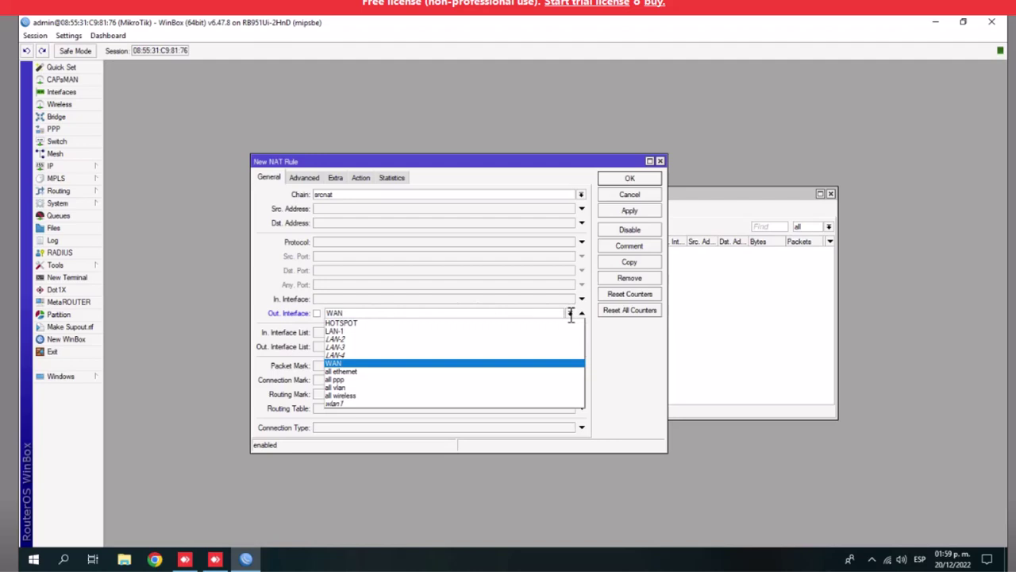
{"action": "left_click", "coordinate": [570, 313]}
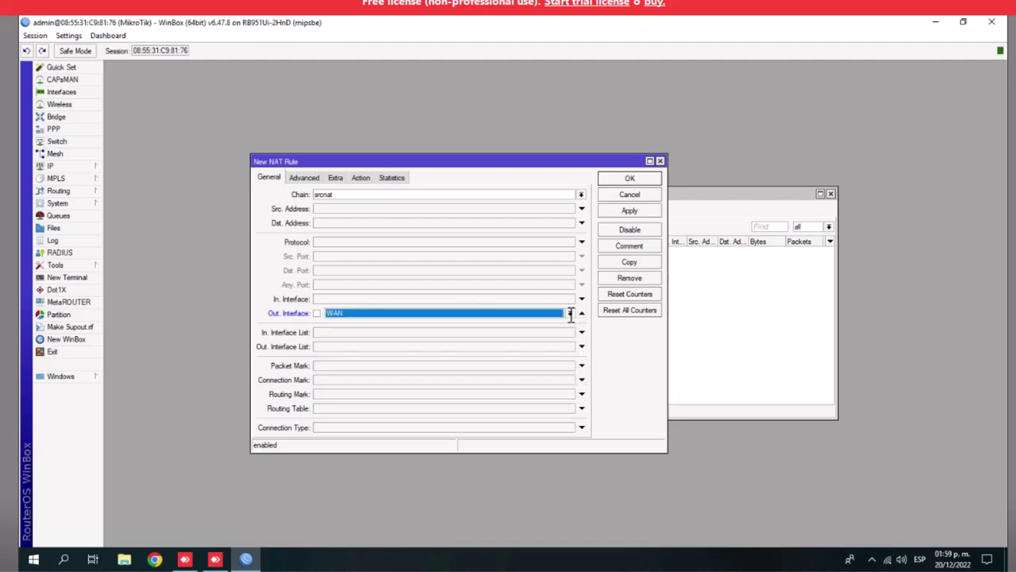
Set the rule's action to masquerade, save it, and close the Firewall window
{"action": "left_click", "coordinate": [361, 178]}
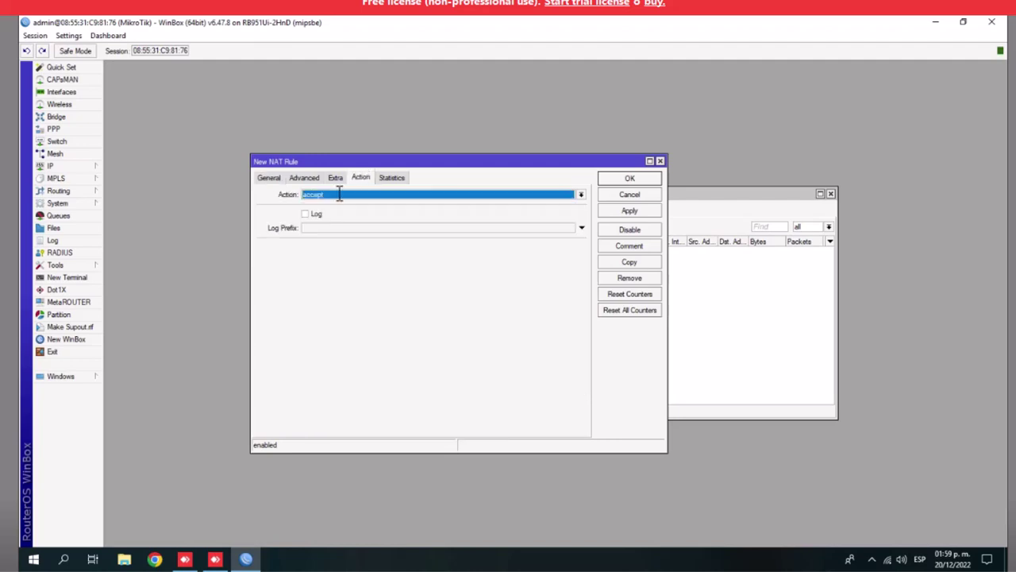
{"action": "left_click", "coordinate": [581, 195]}
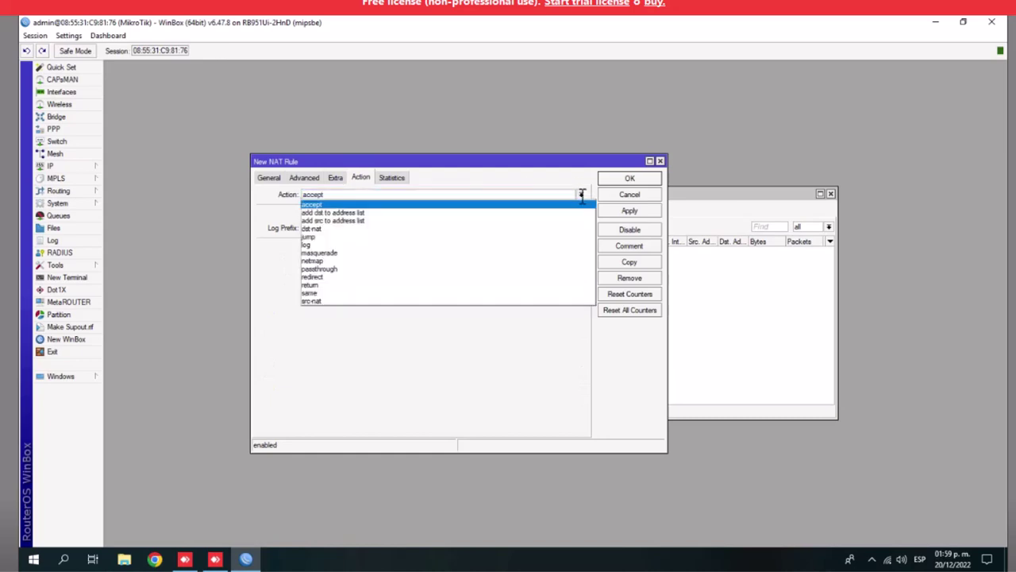
{"action": "left_click", "coordinate": [346, 252]}
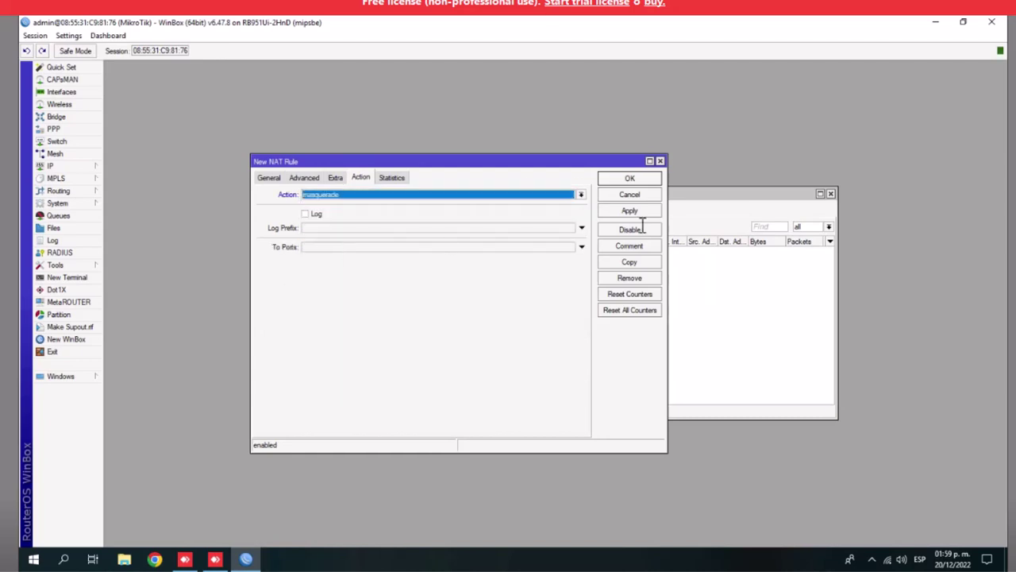
{"action": "left_click", "coordinate": [629, 211]}
{"action": "left_click", "coordinate": [630, 177]}
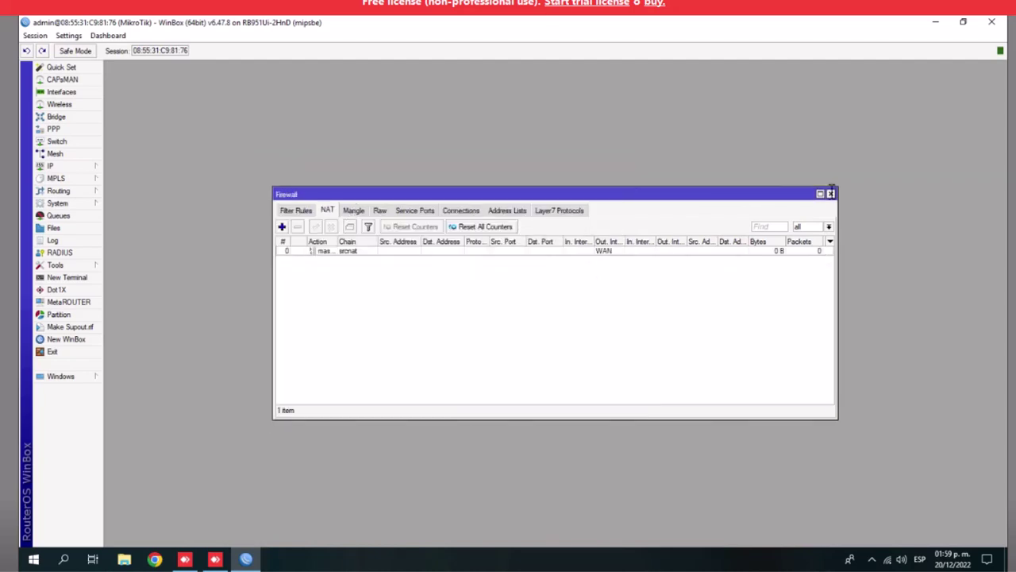
{"action": "left_click", "coordinate": [831, 193]}
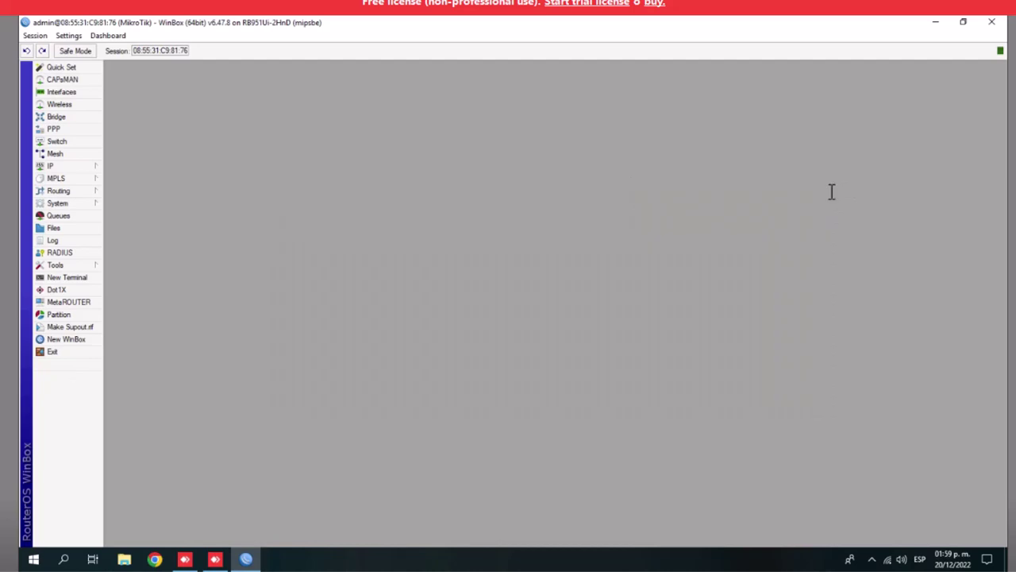
Add a DHCP client on the WAN interface
{"action": "left_click", "coordinate": [64, 166]}
{"action": "left_click", "coordinate": [132, 216]}
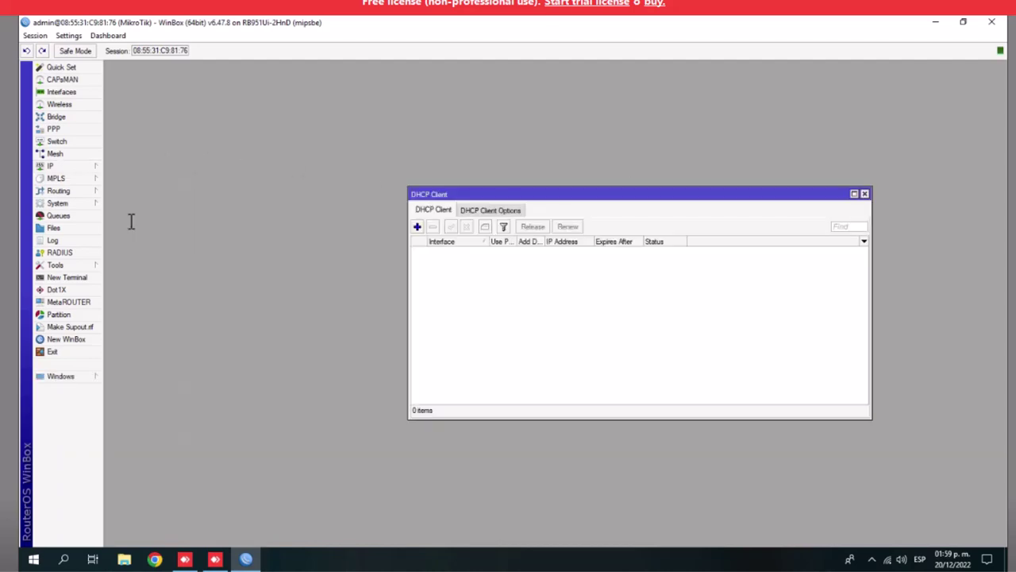
{"action": "left_click", "coordinate": [417, 226]}
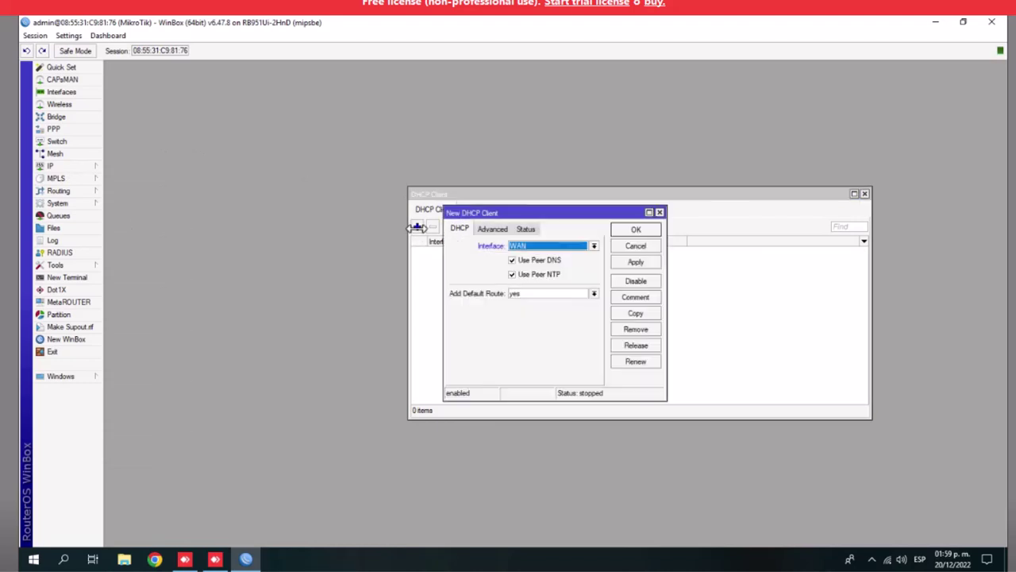
{"action": "left_click", "coordinate": [593, 246]}
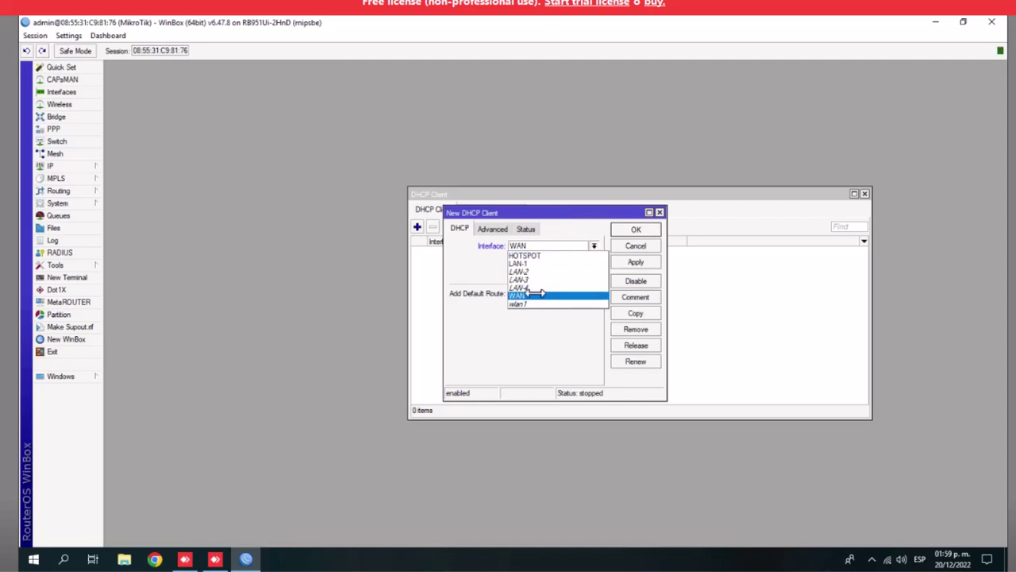
{"action": "left_click", "coordinate": [540, 294]}
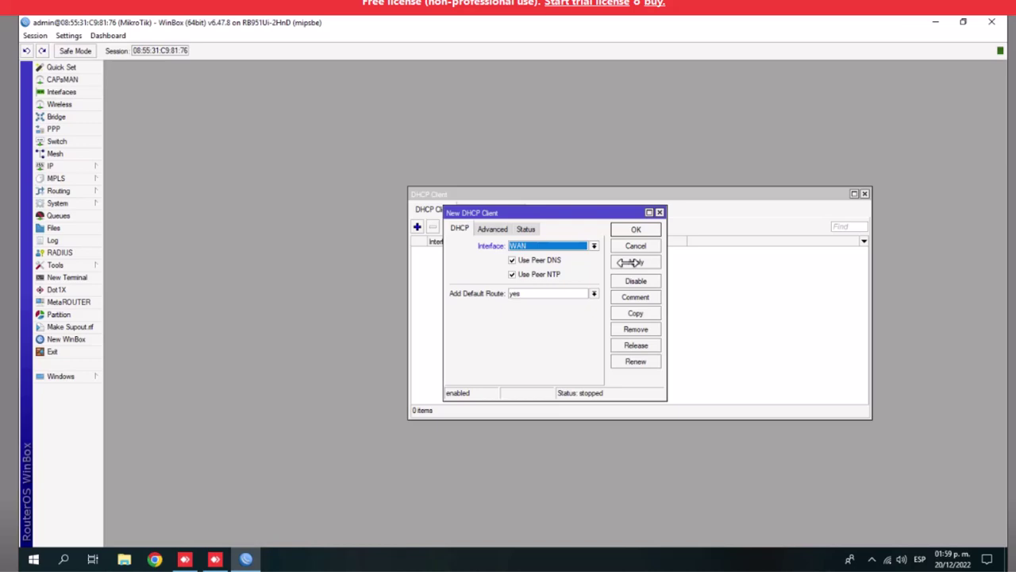
{"action": "left_click", "coordinate": [632, 262]}
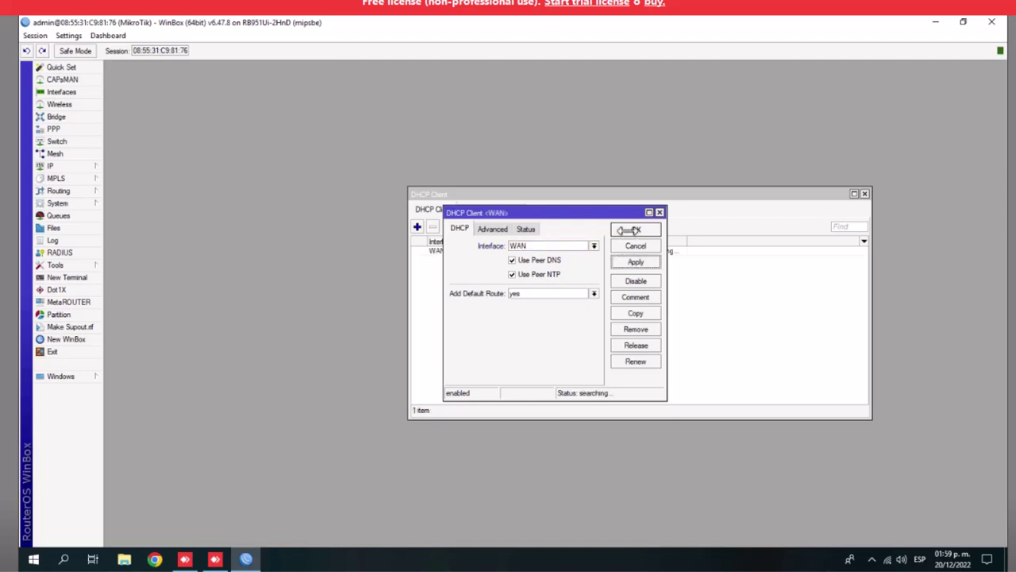
{"action": "left_click", "coordinate": [637, 230]}
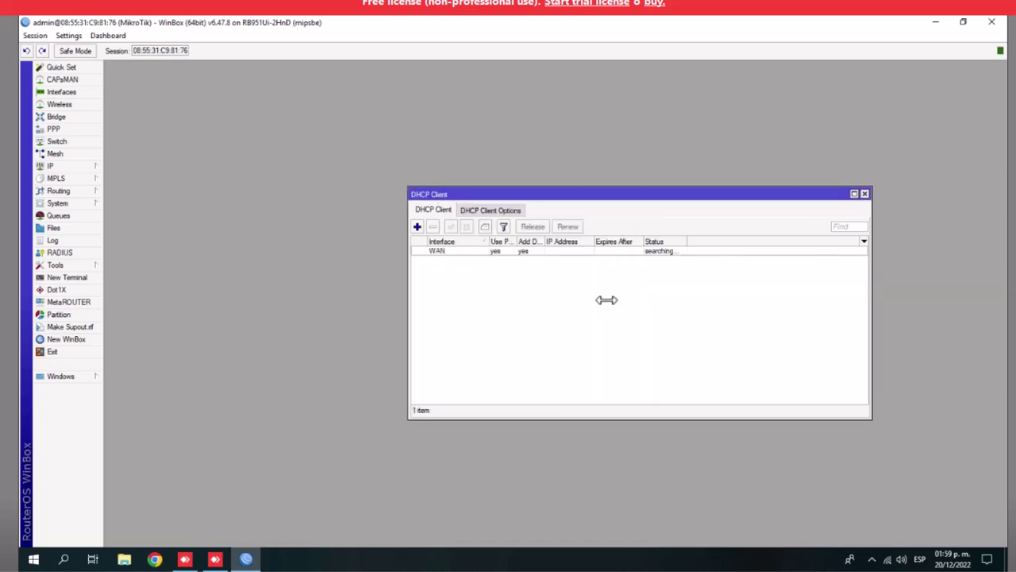
Check the client bound to 192.168.2.3/24, close it, and open IP > DHCP Server
{"action": "left_click", "coordinate": [476, 209]}
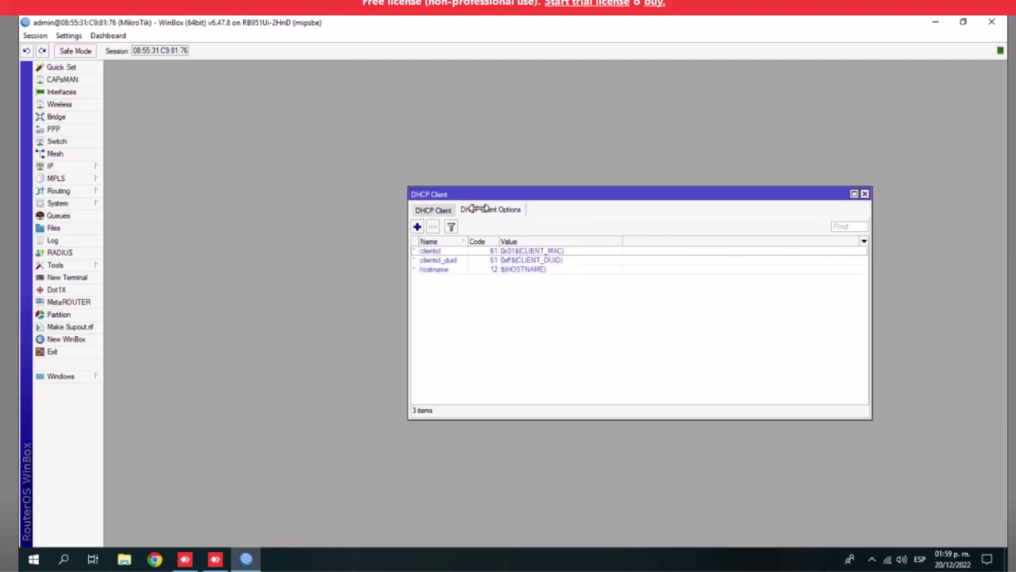
{"action": "left_click", "coordinate": [424, 210]}
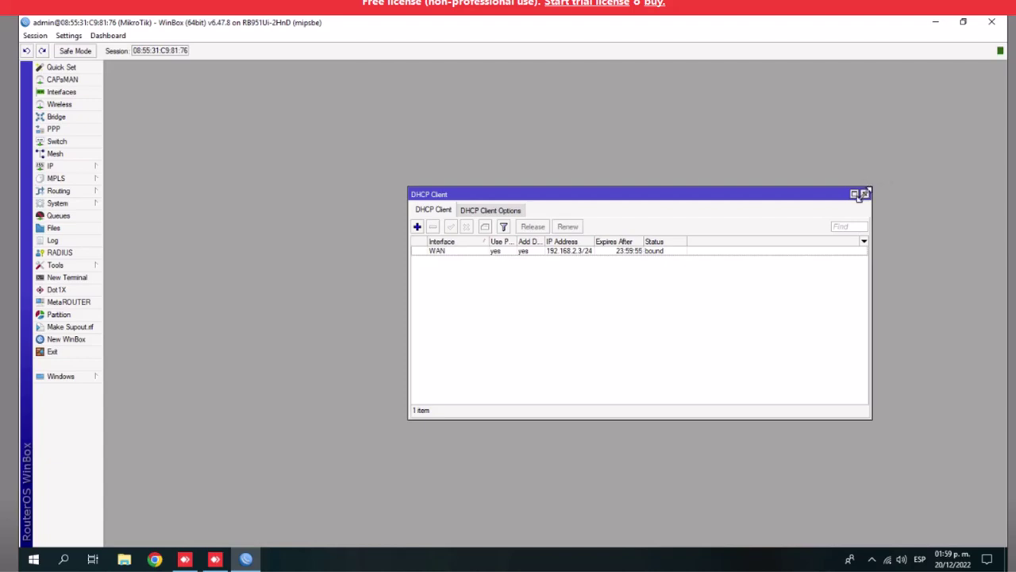
{"action": "left_click", "coordinate": [866, 194]}
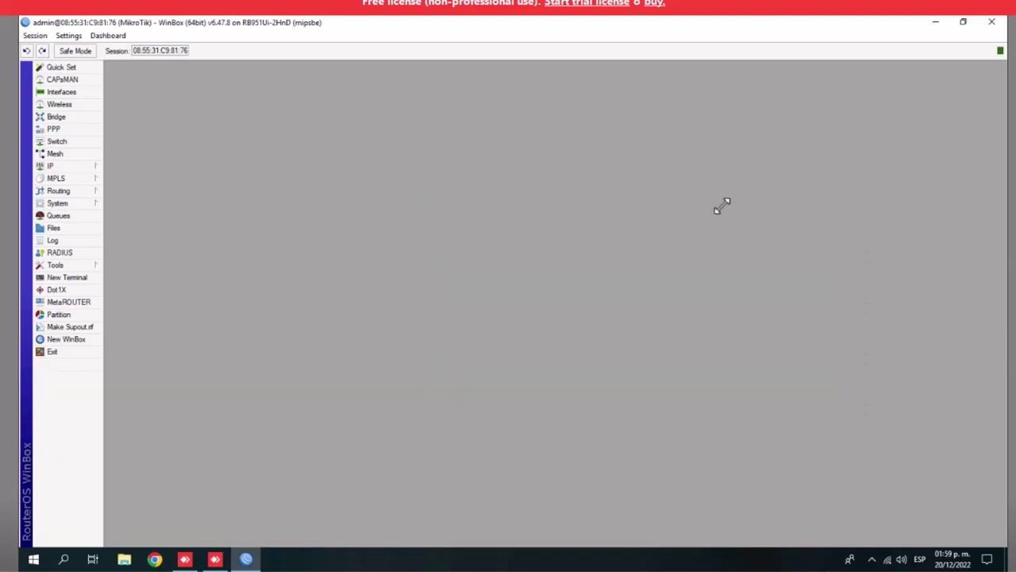
{"action": "left_click", "coordinate": [53, 166]}
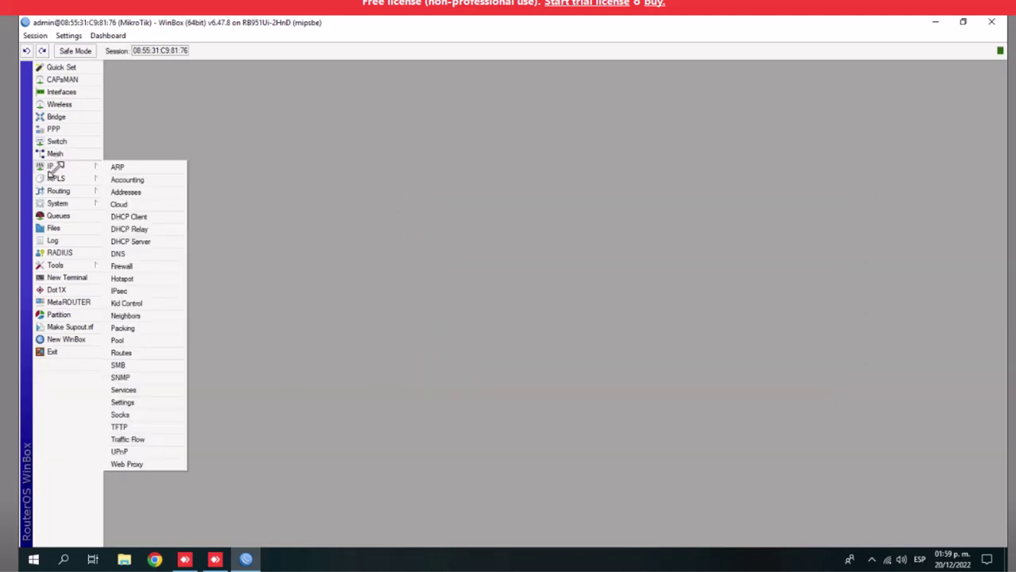
{"action": "left_click", "coordinate": [135, 240]}
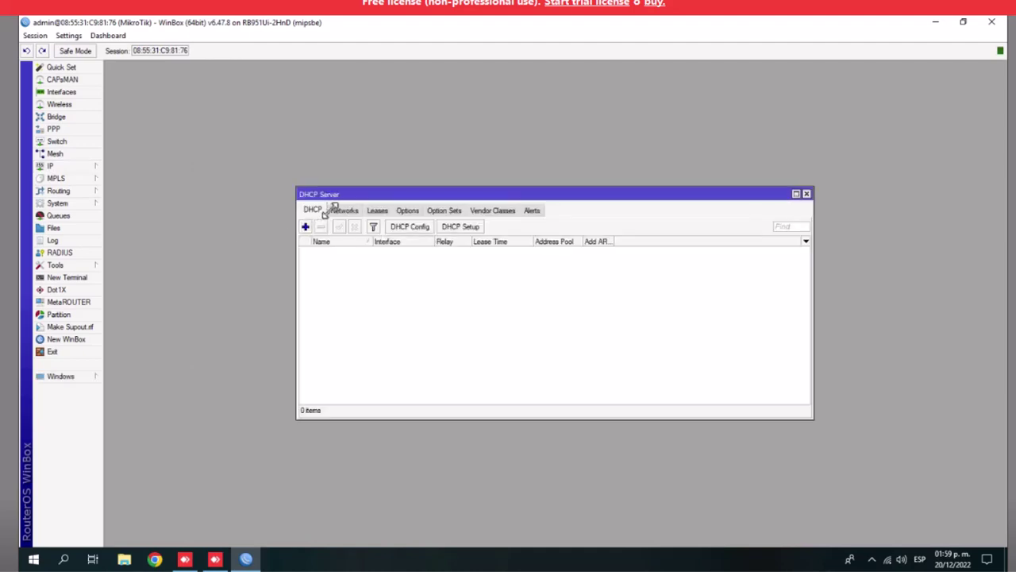
Start DHCP Setup on the HOTSPOT interface
{"action": "left_click", "coordinate": [459, 227]}
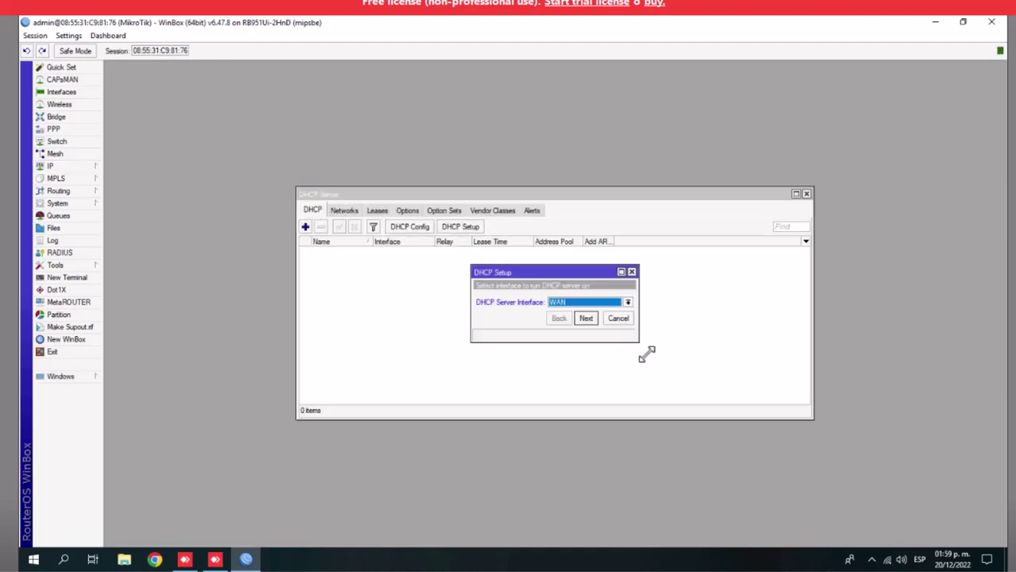
{"action": "left_click", "coordinate": [627, 302]}
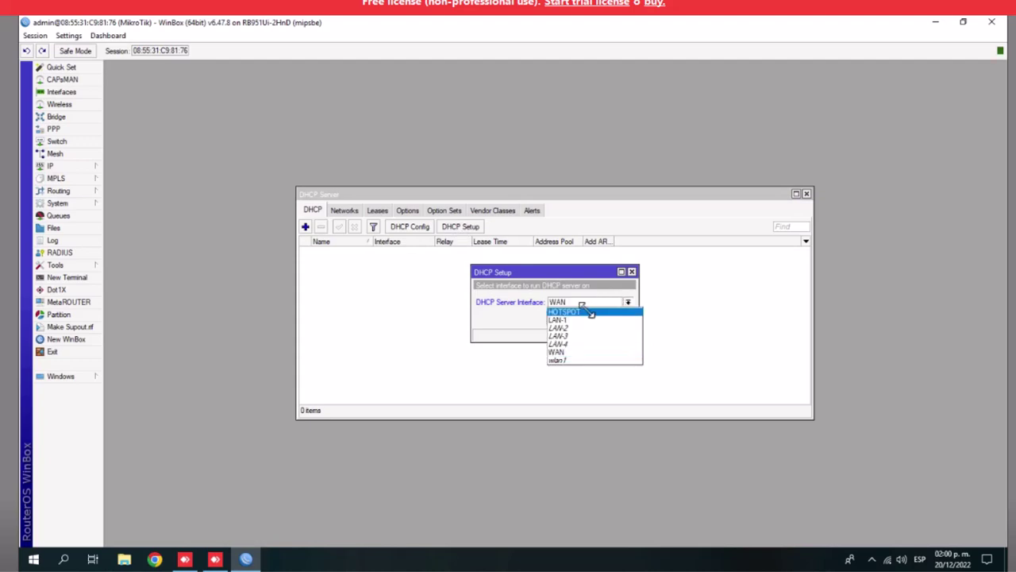
{"action": "left_click", "coordinate": [590, 310]}
{"action": "left_click", "coordinate": [586, 318]}
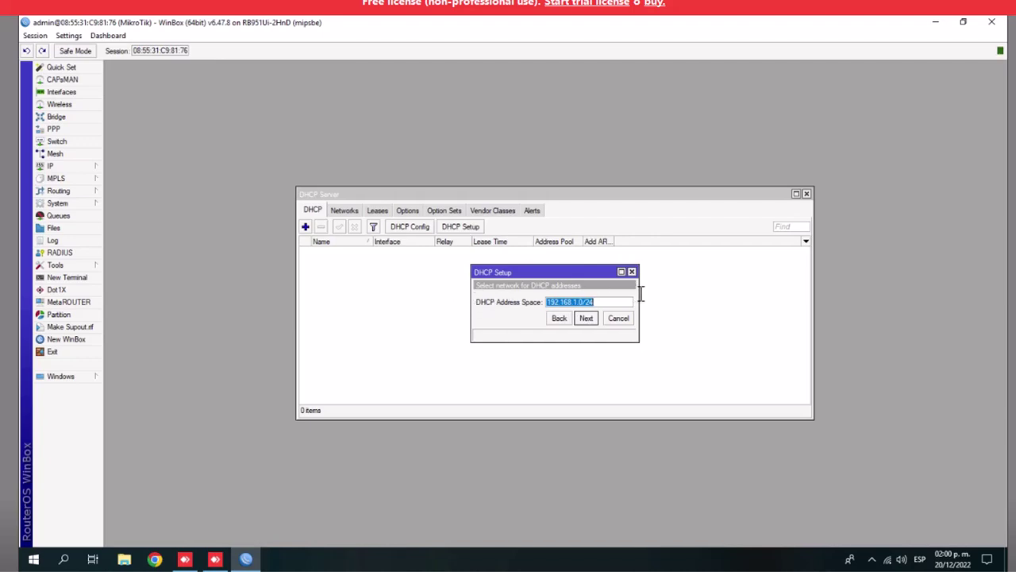
Accept 192.168.1.0/24 space, gateway 192.168.1.1, address pool, DNS servers and 00:10:00 lease
{"action": "left_click_drag", "start_coordinate": [640, 293], "coordinate": [749, 297]}
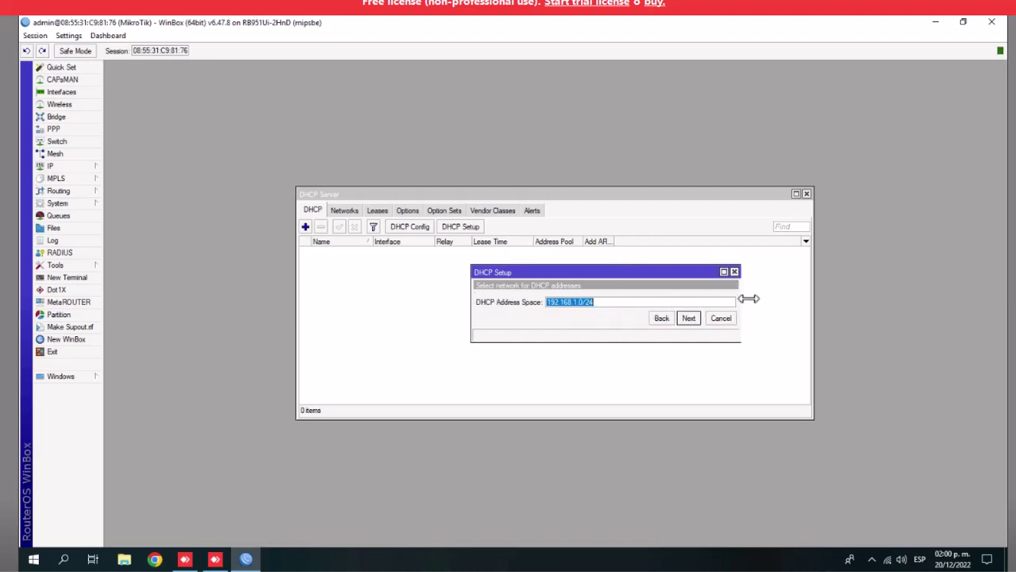
{"action": "left_click", "coordinate": [695, 317]}
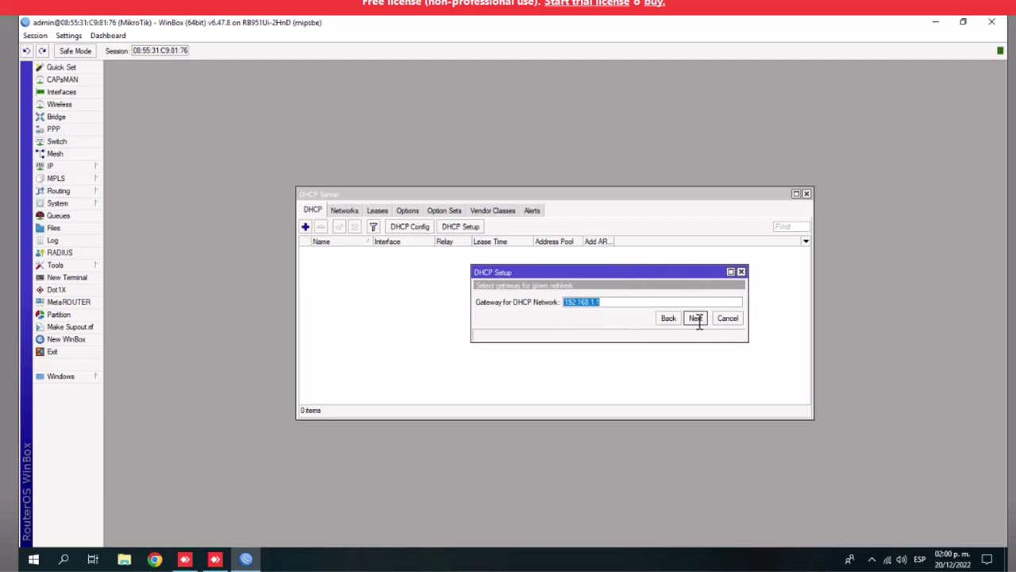
{"action": "left_click", "coordinate": [696, 318]}
{"action": "left_click", "coordinate": [696, 318]}
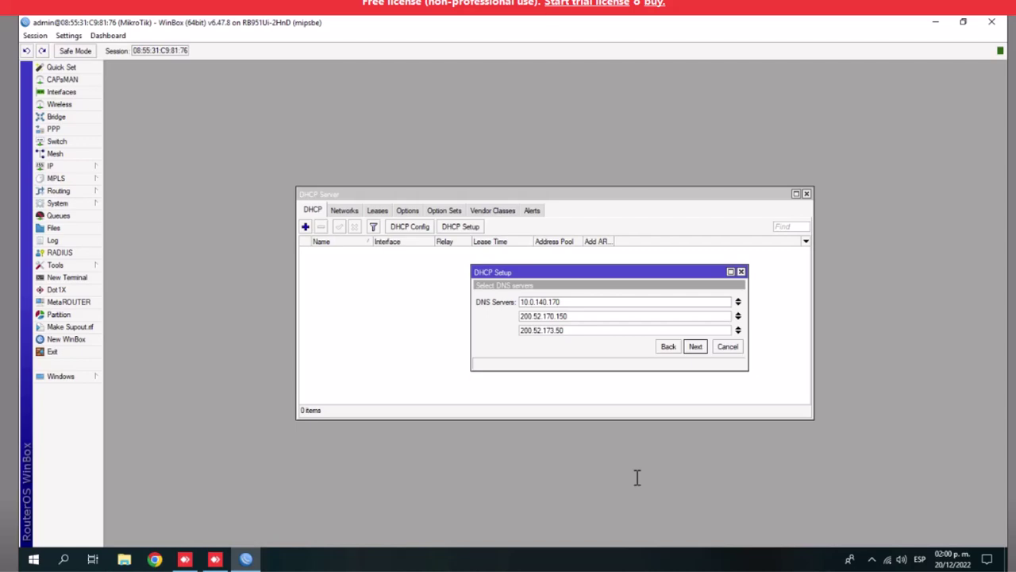
{"action": "left_click", "coordinate": [696, 347]}
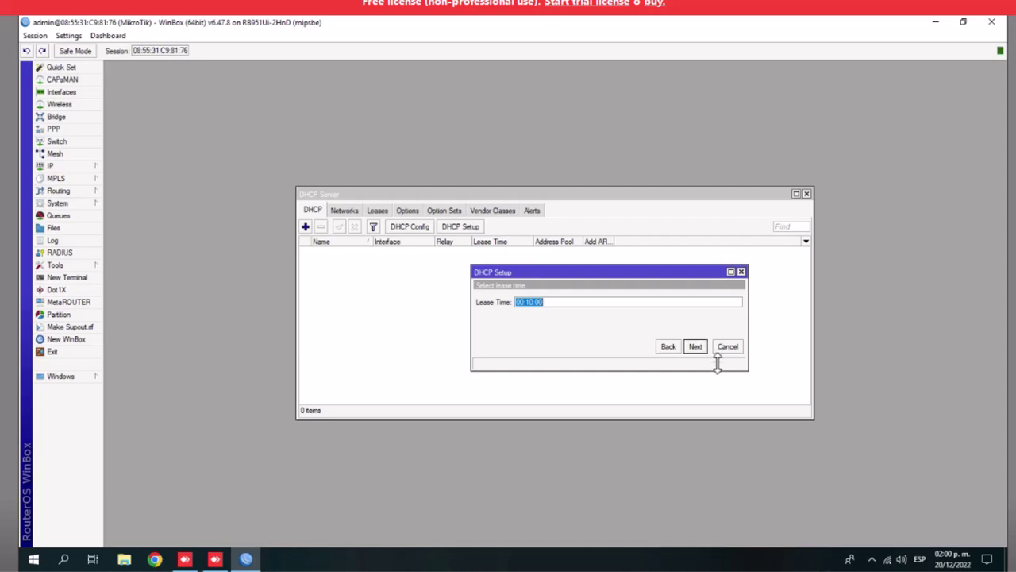
{"action": "left_click", "coordinate": [696, 347]}
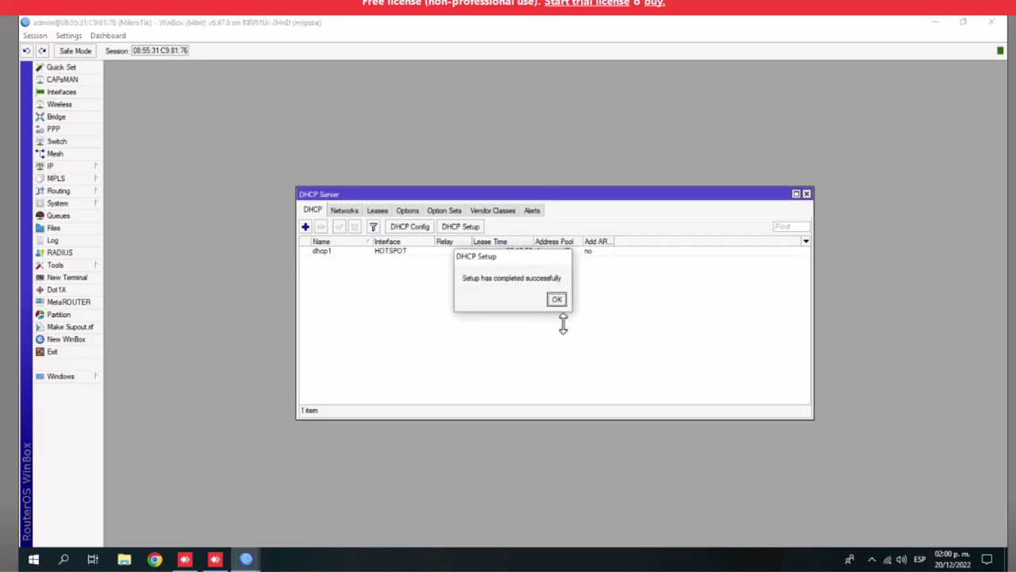
Browse dhcp1's Networks, Leases, Options and Option Sets tabs, then close DHCP Server
{"action": "left_click", "coordinate": [556, 299]}
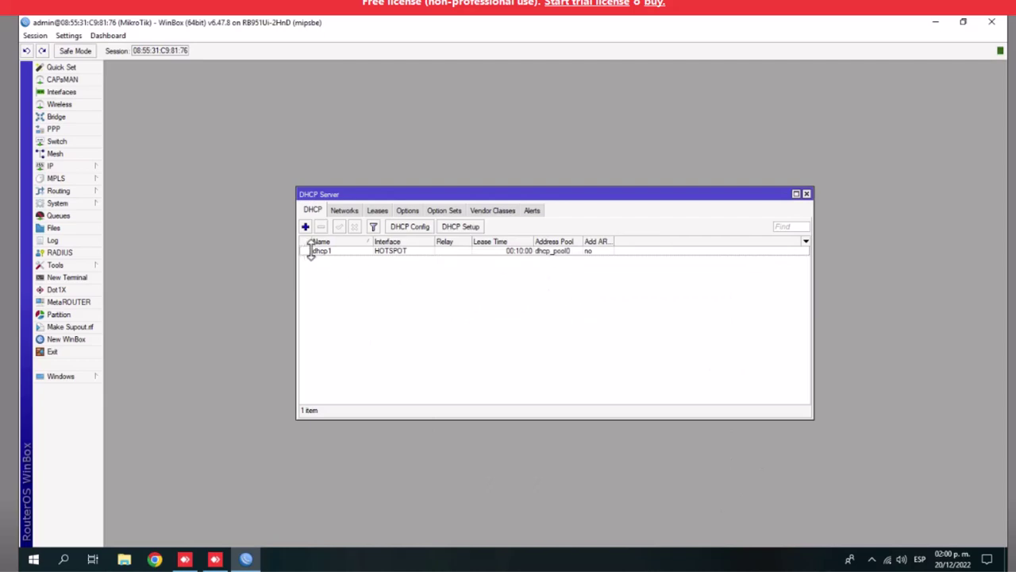
{"action": "left_click", "coordinate": [567, 253]}
{"action": "left_click", "coordinate": [346, 209]}
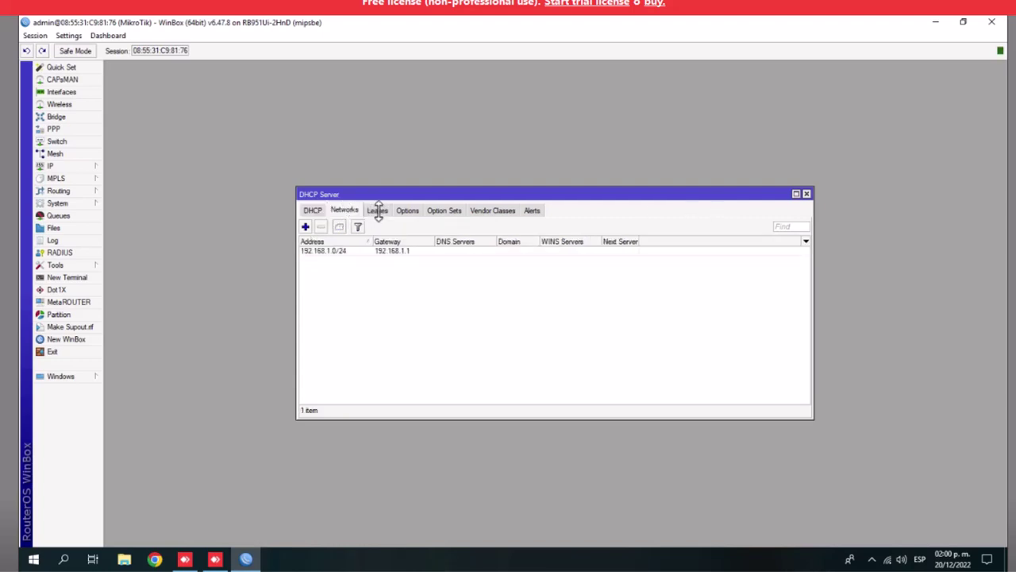
{"action": "left_click", "coordinate": [377, 210]}
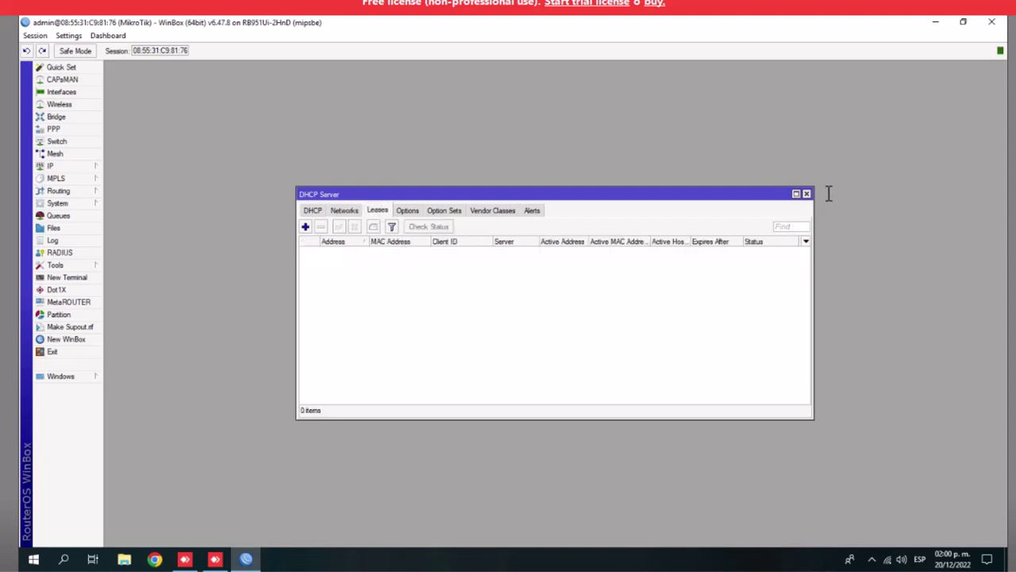
{"action": "left_click", "coordinate": [406, 210]}
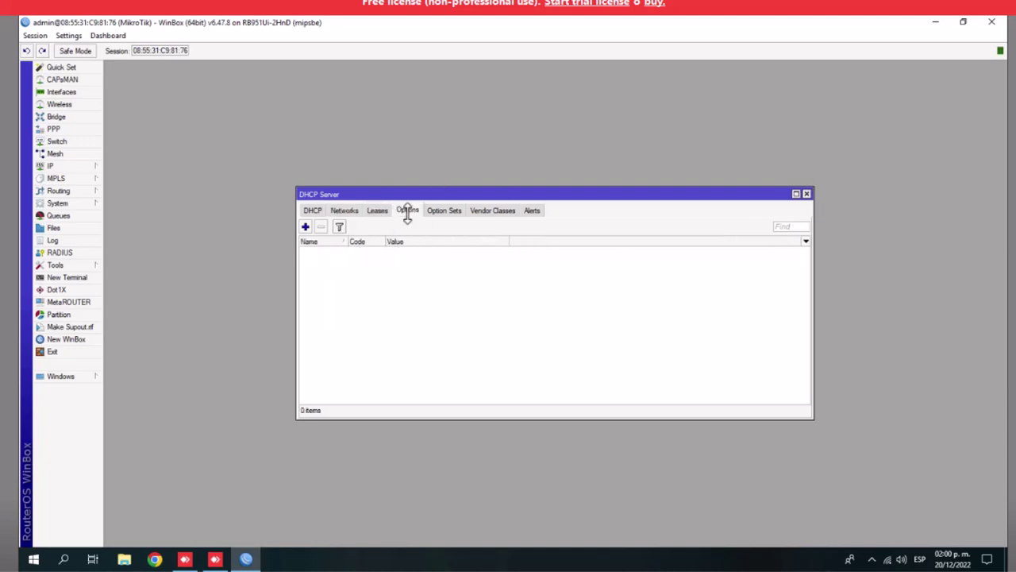
{"action": "left_click", "coordinate": [441, 211]}
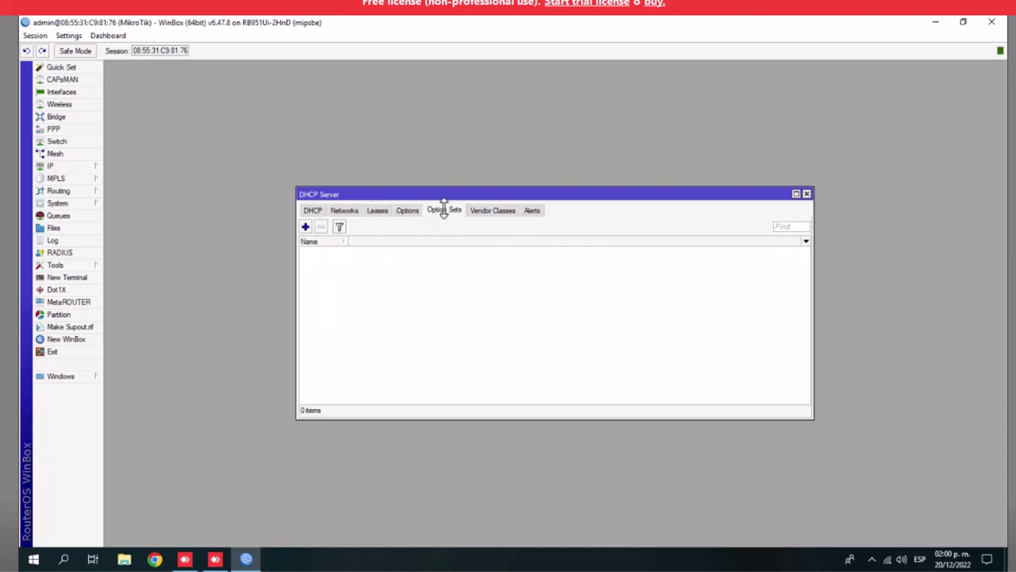
{"action": "left_click", "coordinate": [344, 210]}
{"action": "left_click", "coordinate": [311, 210]}
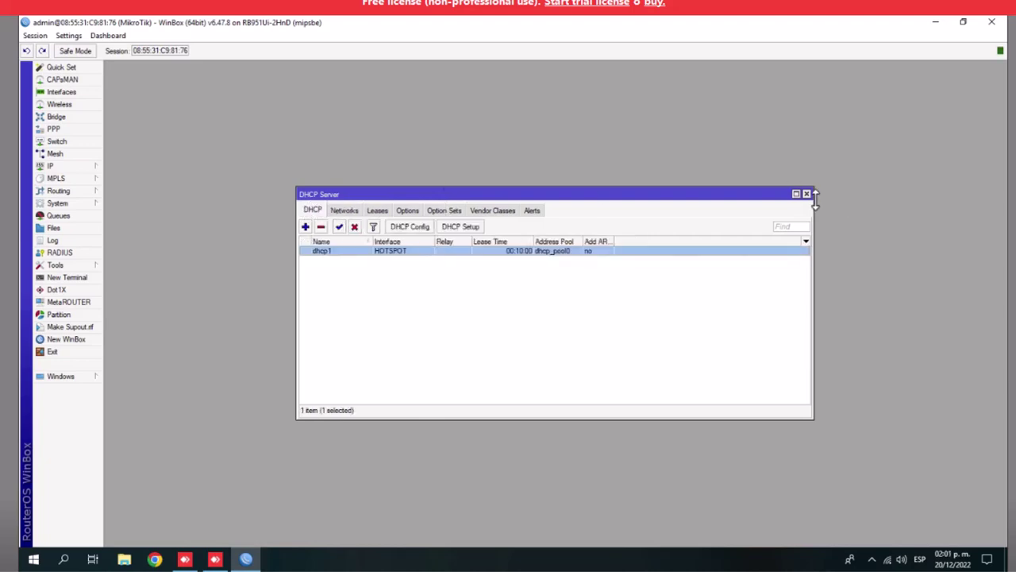
{"action": "left_click", "coordinate": [806, 193]}
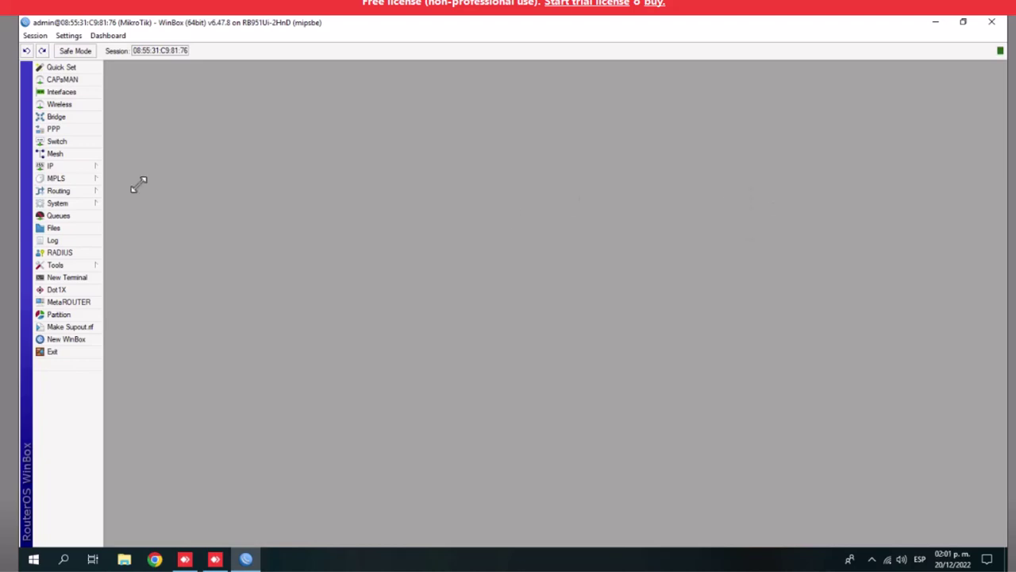
Open IP > Hotspot, see it has no servers, close it, and bring up the System menu
{"action": "left_click", "coordinate": [68, 165]}
{"action": "mouse_move", "coordinate": [59, 179]}
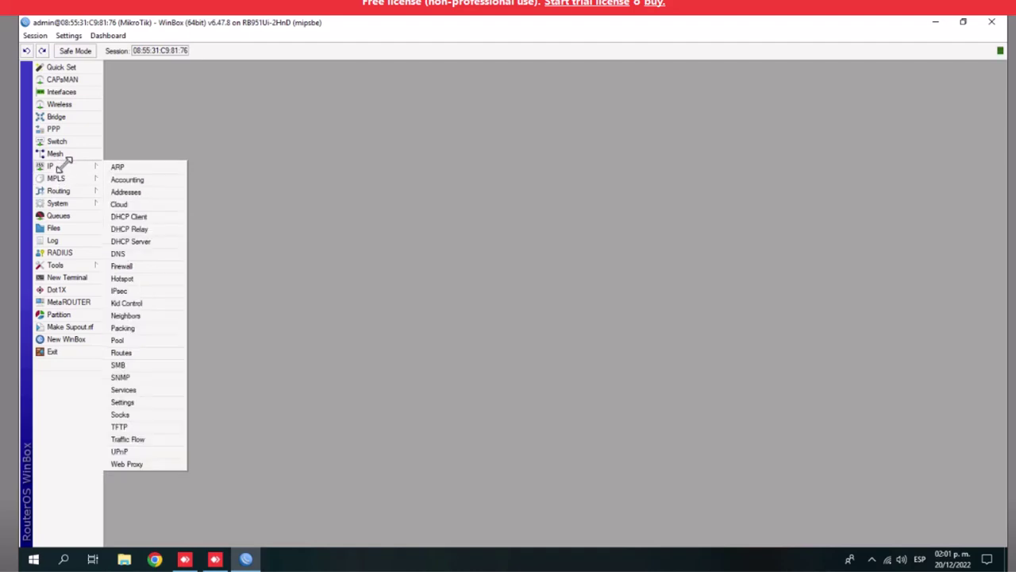
{"action": "left_click", "coordinate": [131, 278]}
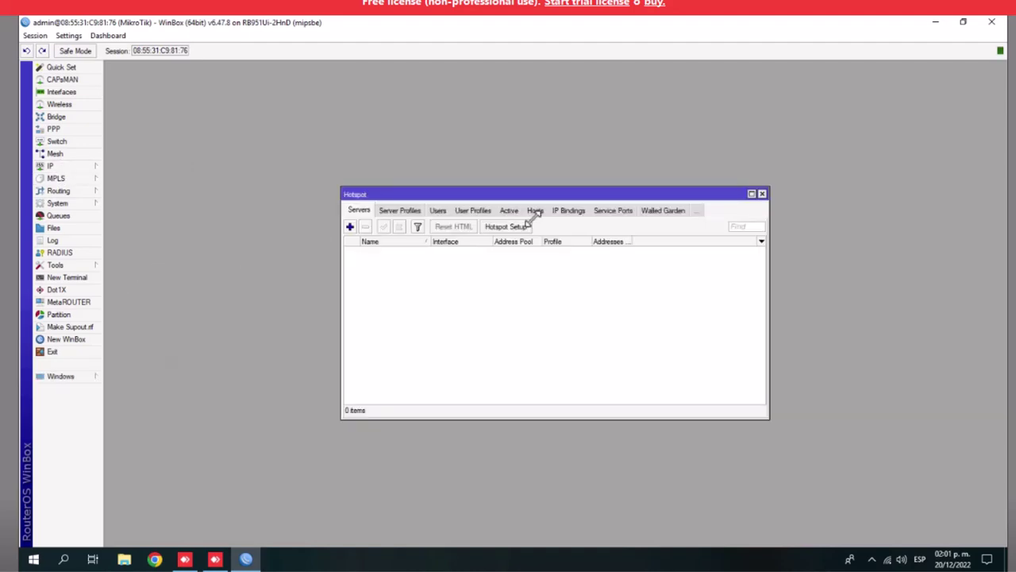
{"action": "left_click", "coordinate": [762, 193]}
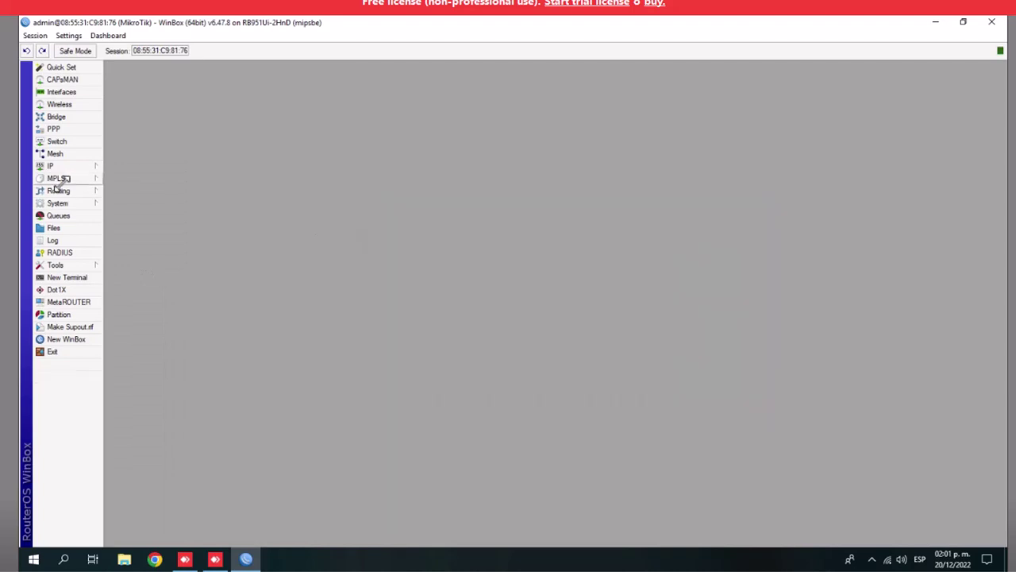
{"action": "mouse_move", "coordinate": [63, 159]}
{"action": "mouse_move", "coordinate": [76, 203]}
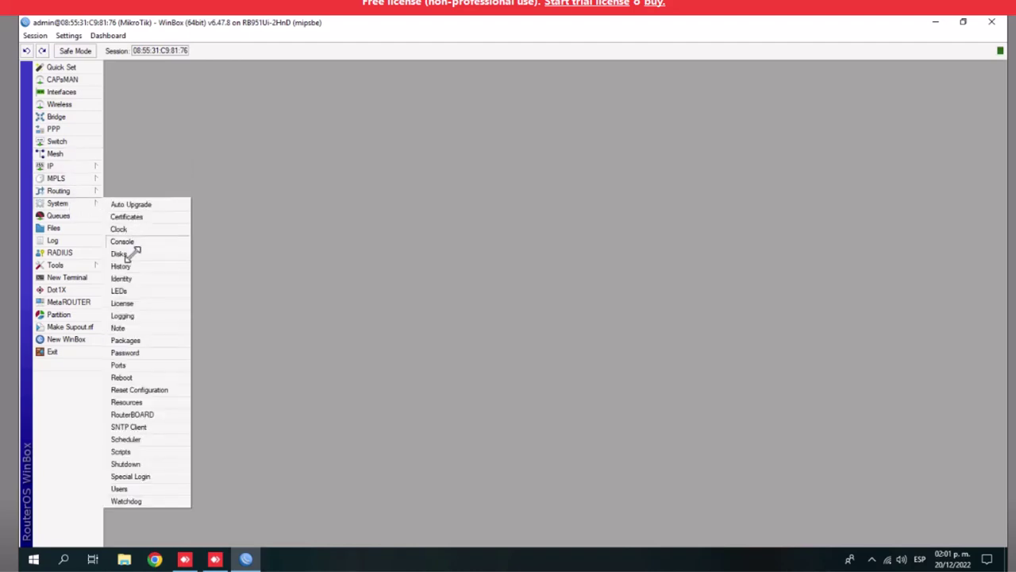
In the Clock settings, select America/Mexico_City as the router's time zone name
{"action": "left_click", "coordinate": [121, 229]}
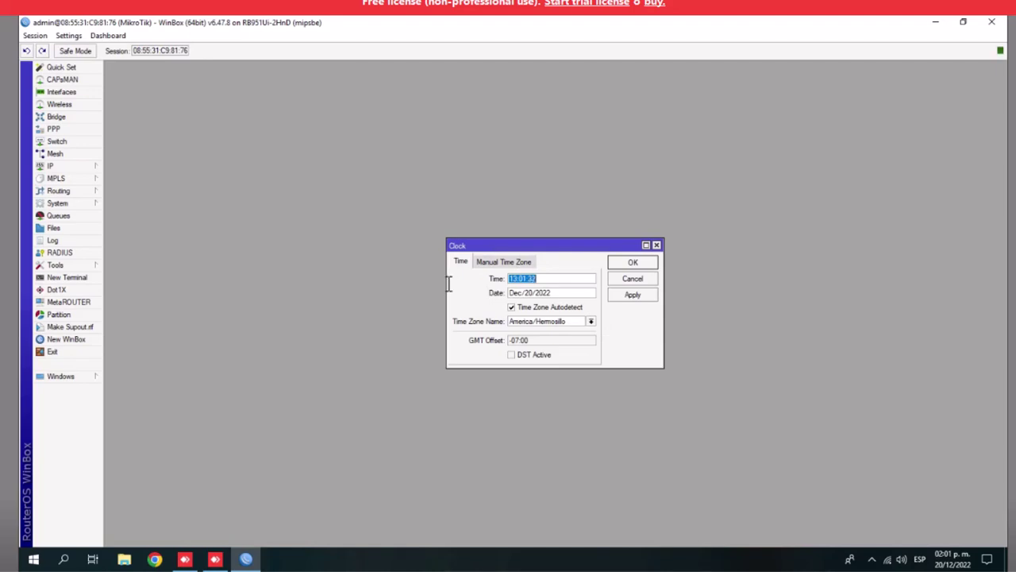
{"action": "left_click_drag", "start_coordinate": [448, 284], "coordinate": [208, 287]}
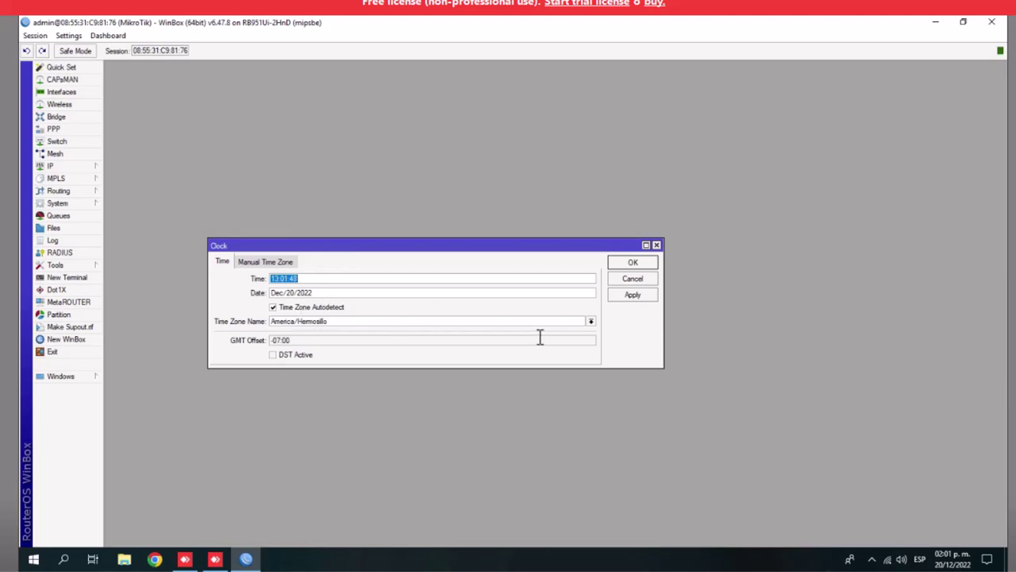
{"action": "left_click", "coordinate": [592, 321]}
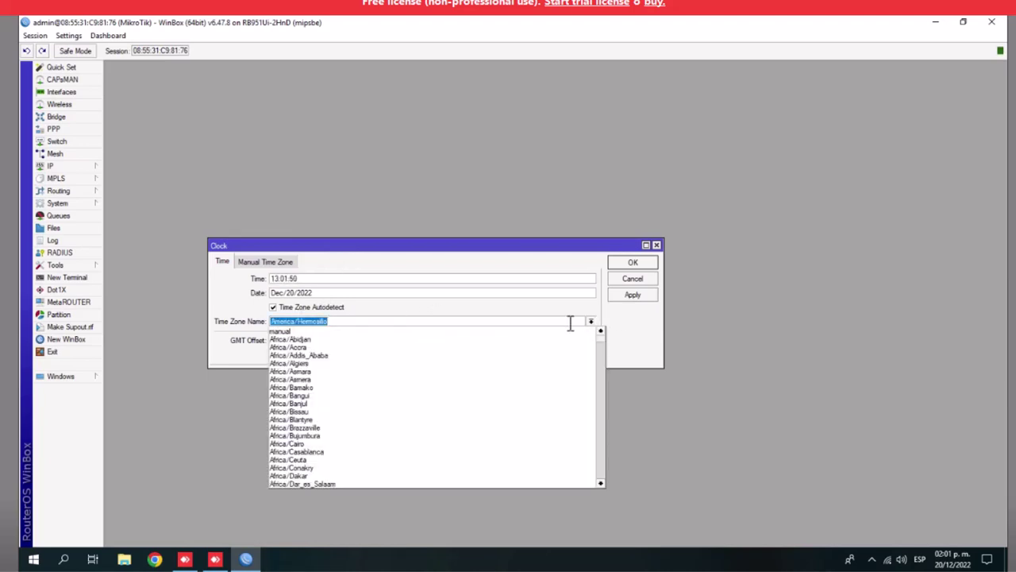
{"action": "scroll", "coordinate": [442, 420], "scroll_direction": "down", "scroll_amount": 3}
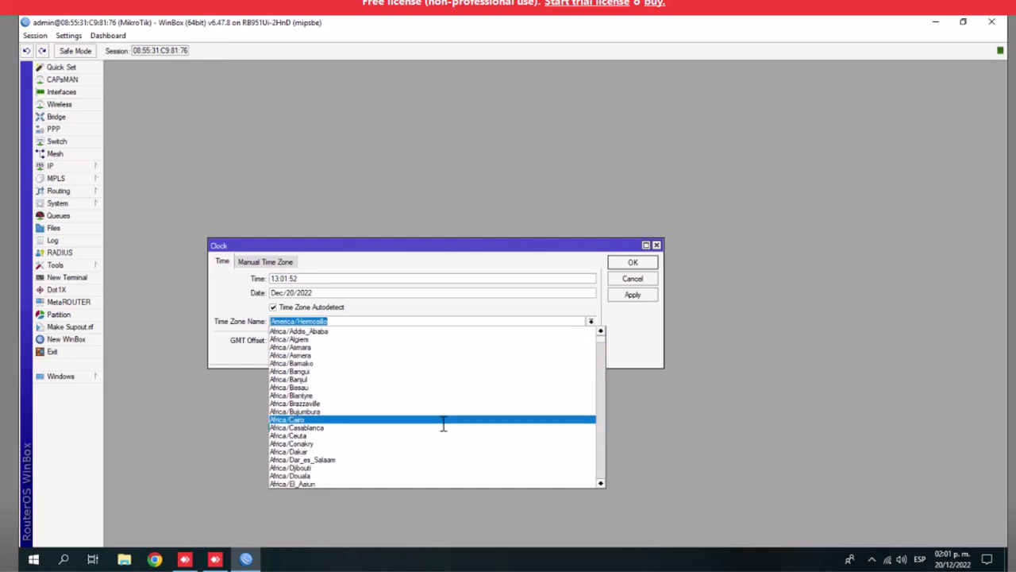
{"action": "scroll", "coordinate": [442, 424], "scroll_direction": "down", "scroll_amount": 5}
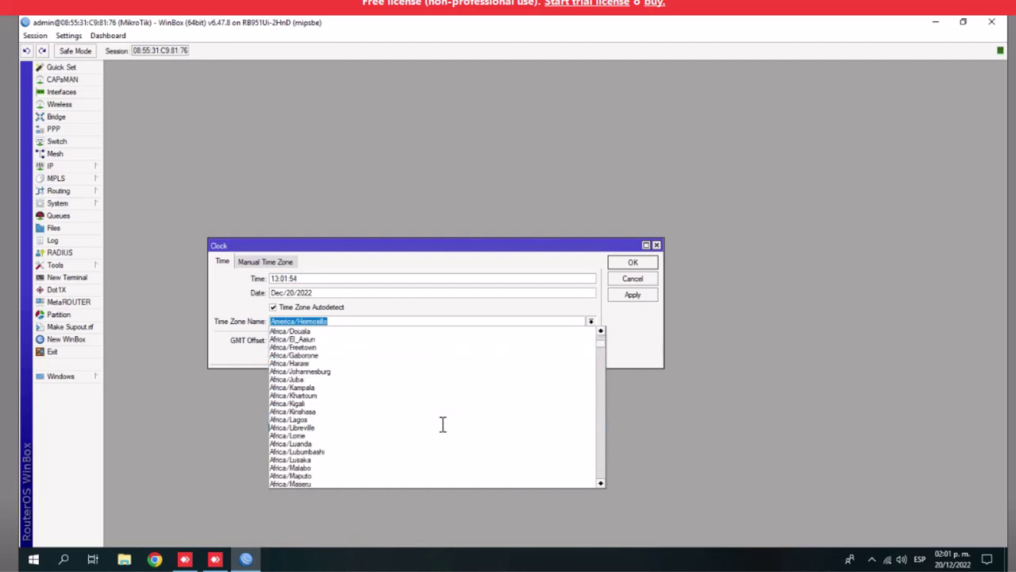
{"action": "scroll", "coordinate": [552, 378], "scroll_direction": "up", "scroll_amount": 3}
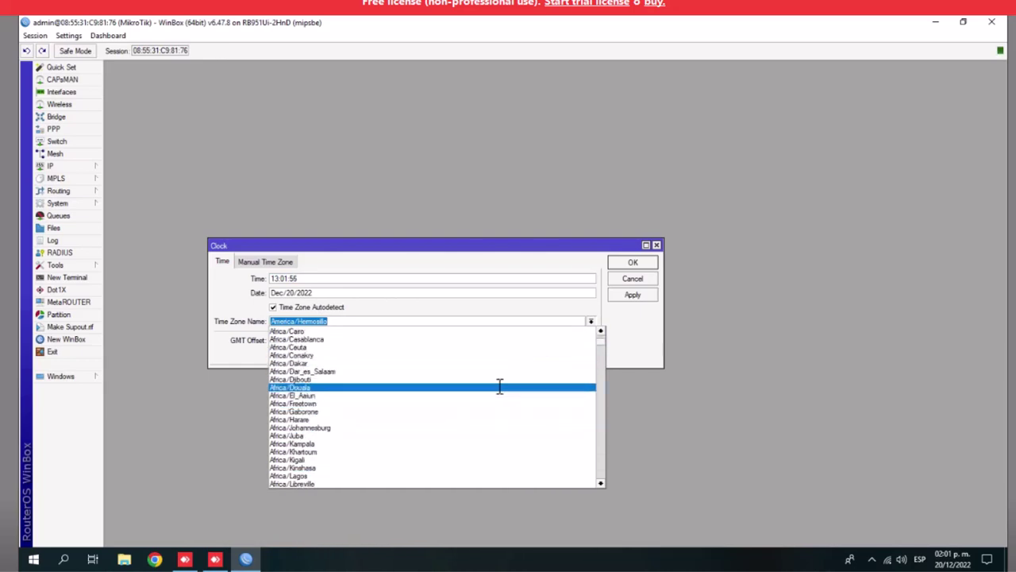
{"action": "type", "text": "m"}
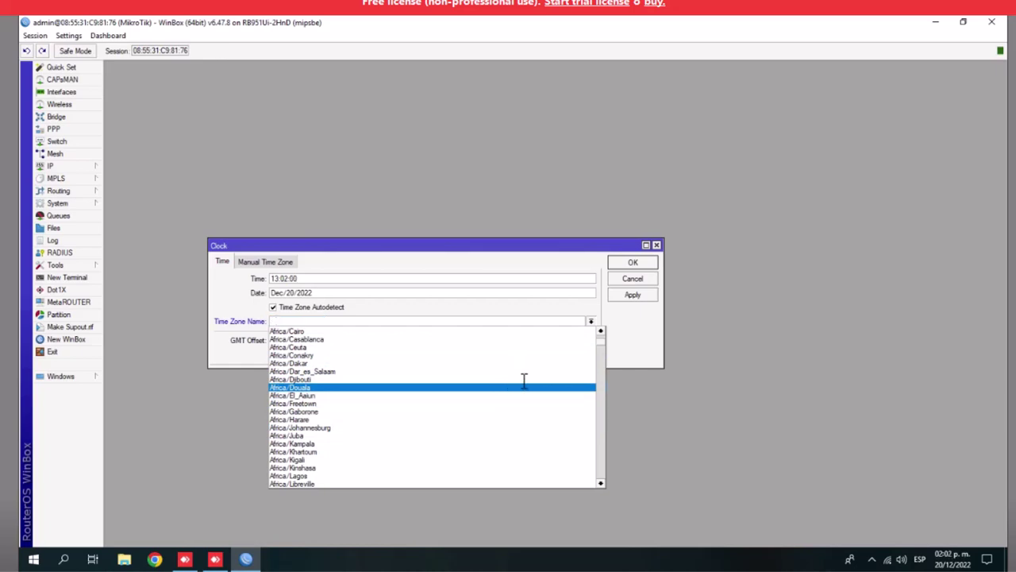
{"action": "scroll", "coordinate": [468, 422], "scroll_direction": "down", "scroll_amount": 4}
{"action": "scroll", "coordinate": [473, 422], "scroll_direction": "down", "scroll_amount": 7}
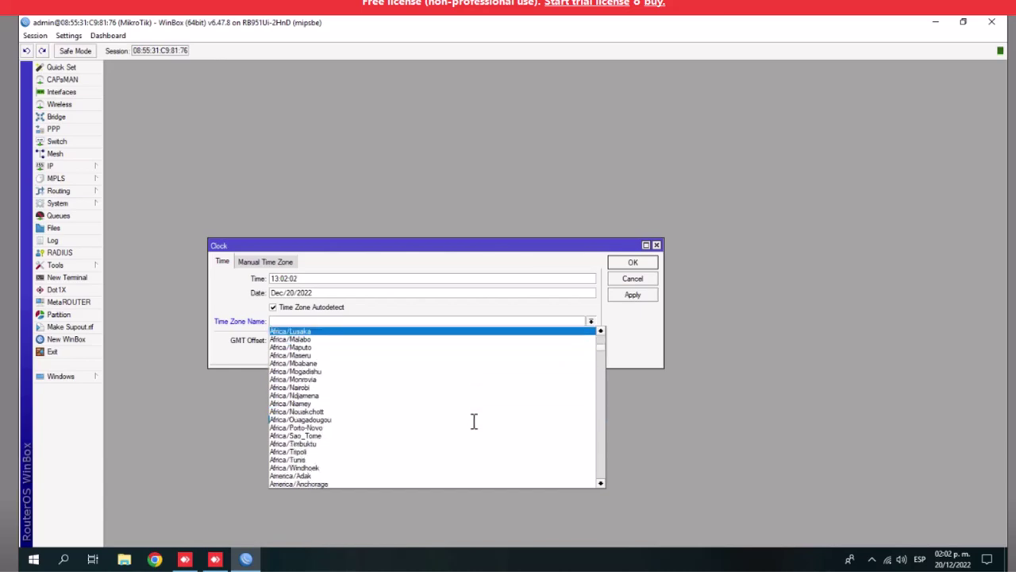
{"action": "scroll", "coordinate": [474, 421], "scroll_direction": "down", "scroll_amount": 7}
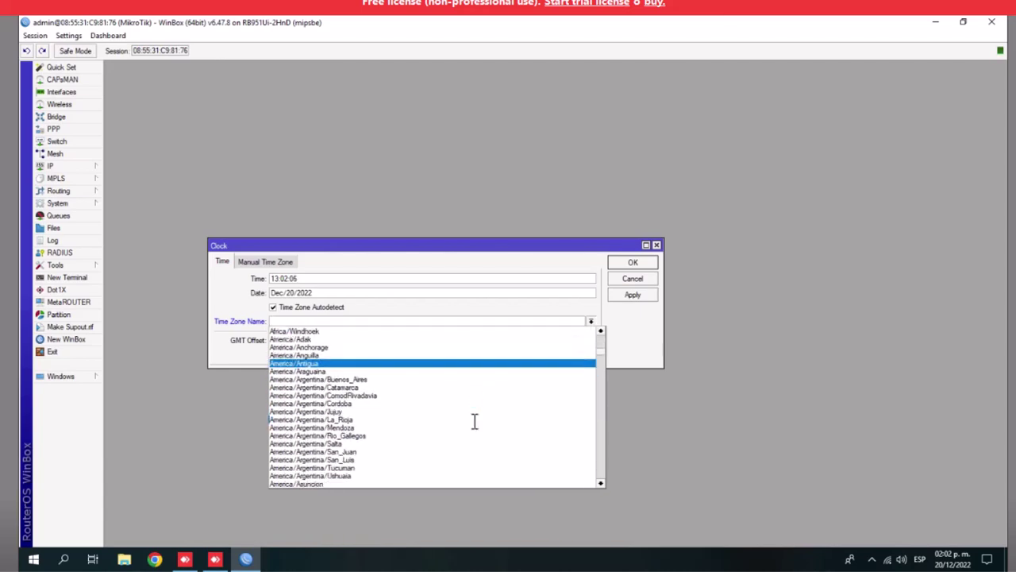
{"action": "scroll", "coordinate": [475, 422], "scroll_direction": "down", "scroll_amount": 7}
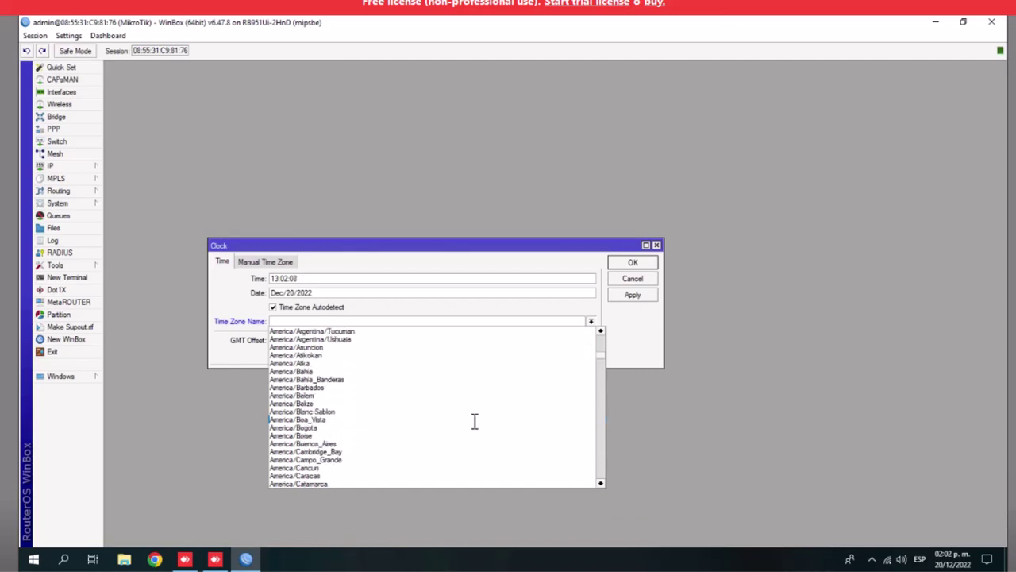
{"action": "scroll", "coordinate": [479, 421], "scroll_direction": "down", "scroll_amount": 5}
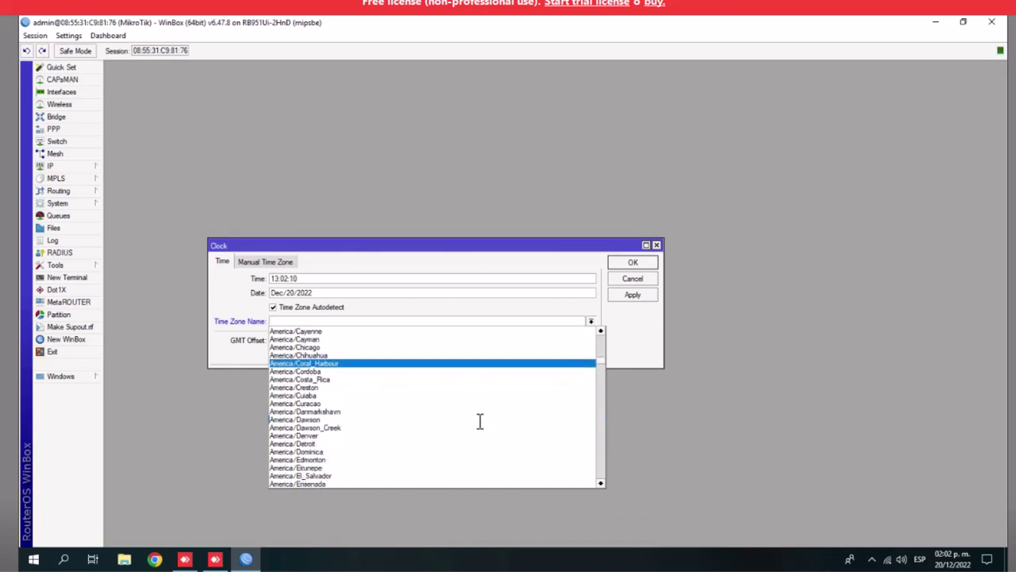
{"action": "scroll", "coordinate": [480, 421], "scroll_direction": "down", "scroll_amount": 4}
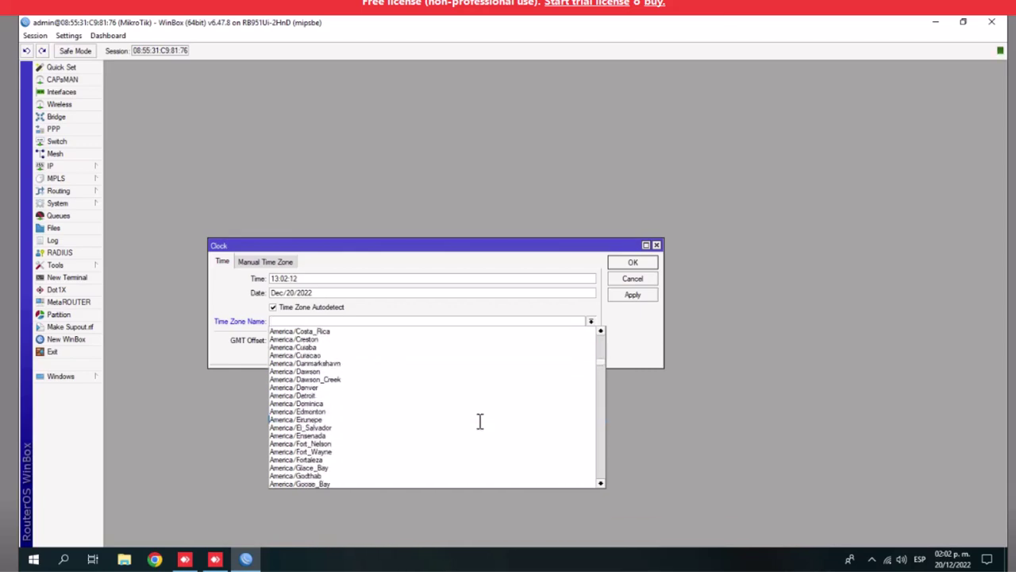
{"action": "scroll", "coordinate": [480, 422], "scroll_direction": "down", "scroll_amount": 2}
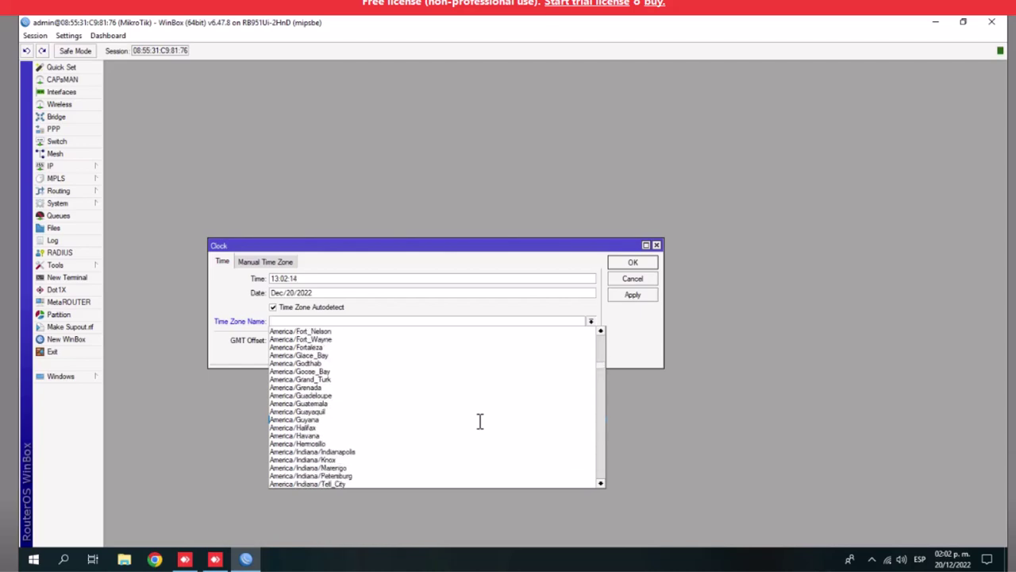
{"action": "scroll", "coordinate": [479, 422], "scroll_direction": "down", "scroll_amount": 7}
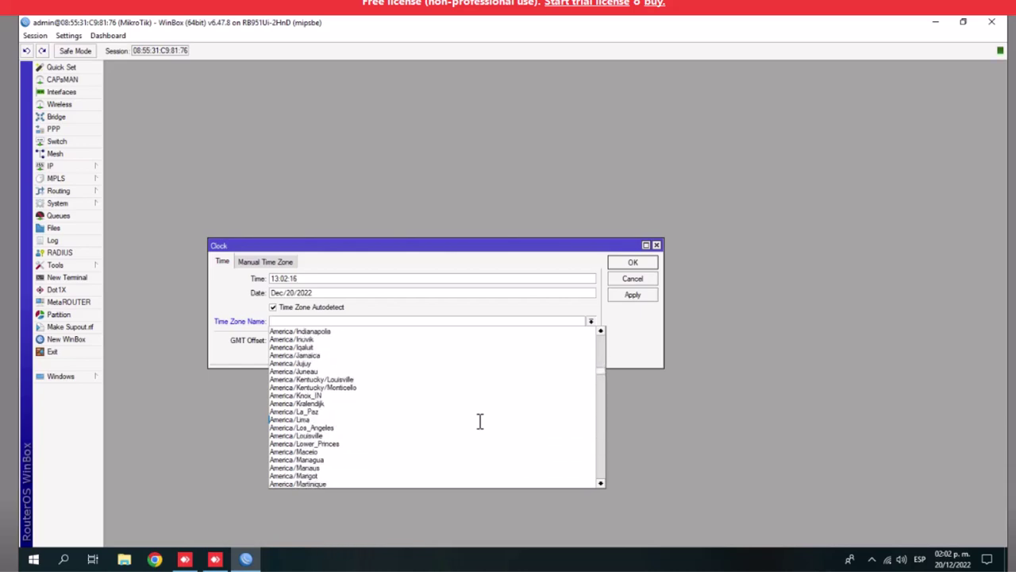
{"action": "scroll", "coordinate": [480, 422], "scroll_direction": "down", "scroll_amount": 6}
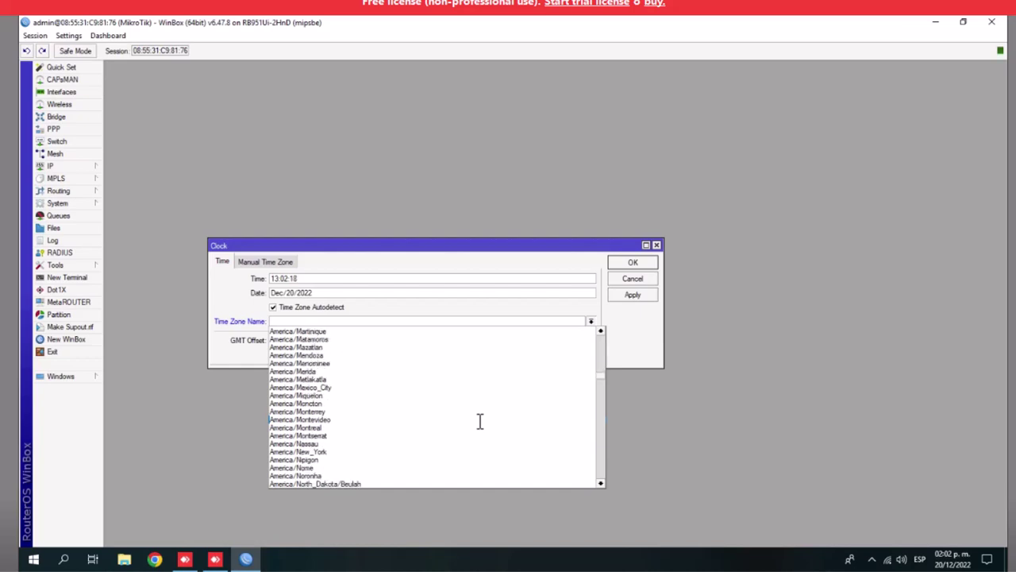
{"action": "left_click", "coordinate": [330, 386]}
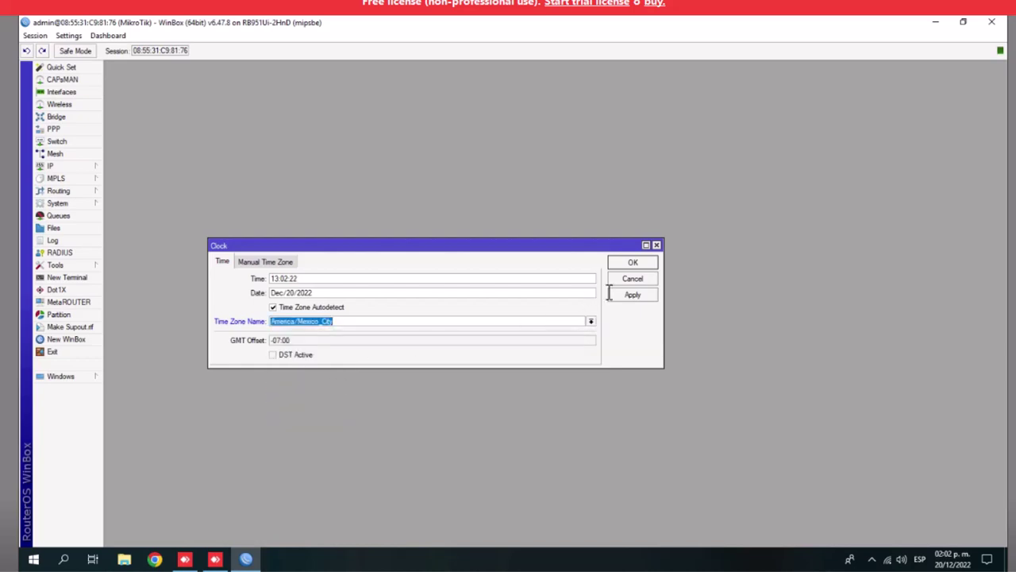
Apply the America/Mexico_City time zone (GMT -06:00), check the Manual Time Zone tab, and close the Clock window
{"action": "left_click", "coordinate": [634, 295]}
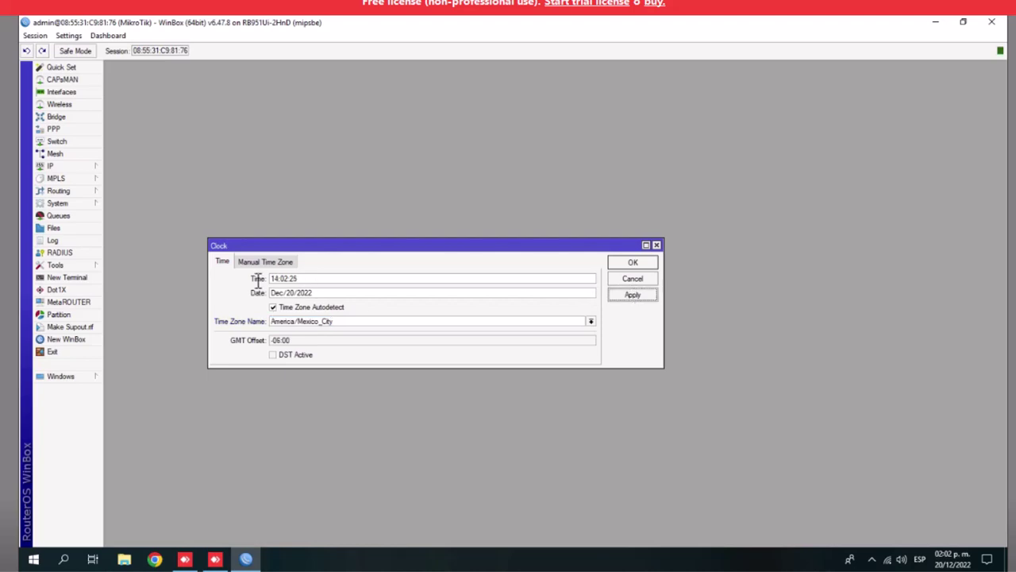
{"action": "left_click", "coordinate": [242, 261]}
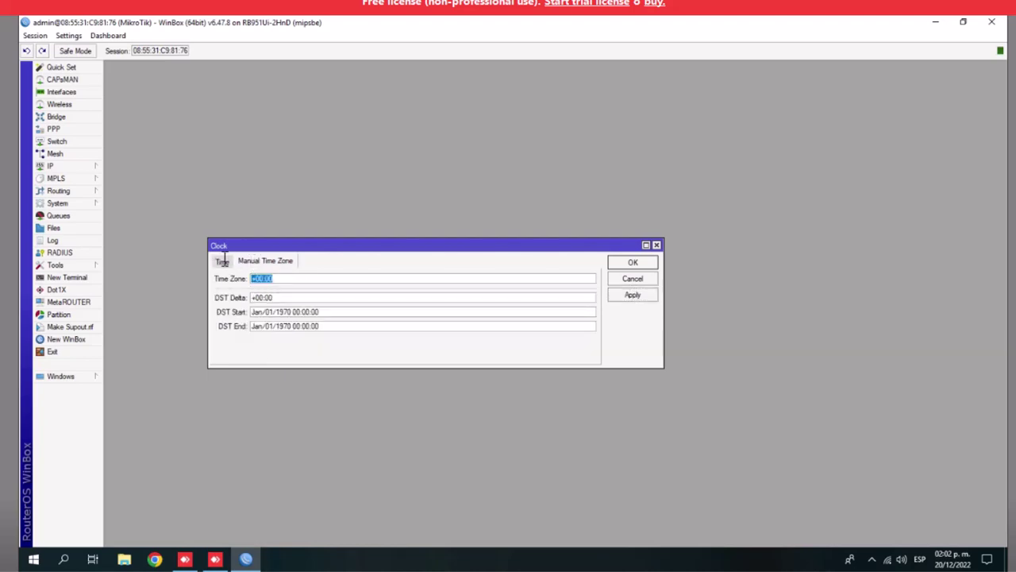
{"action": "left_click", "coordinate": [222, 261]}
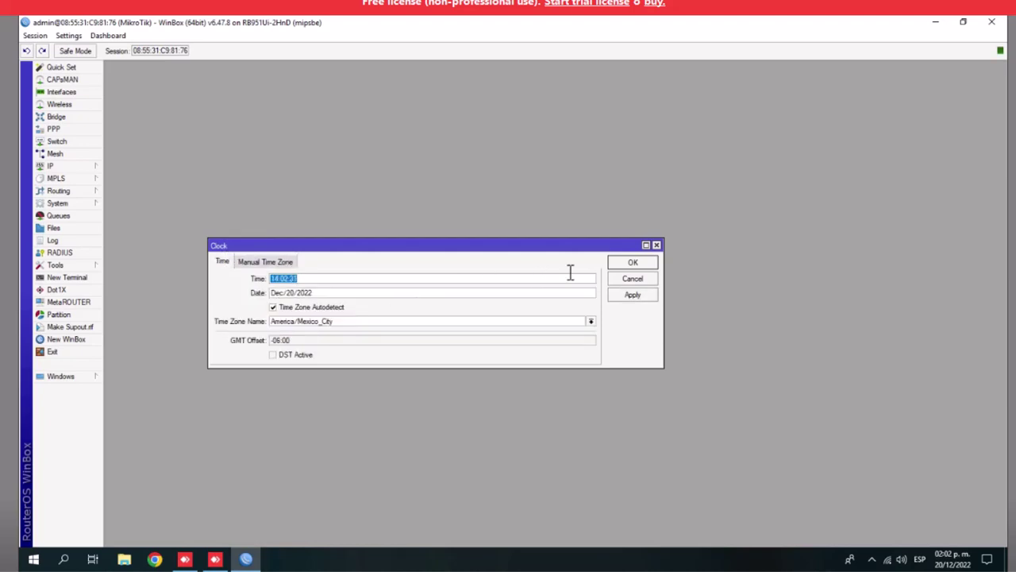
{"action": "left_click", "coordinate": [622, 265]}
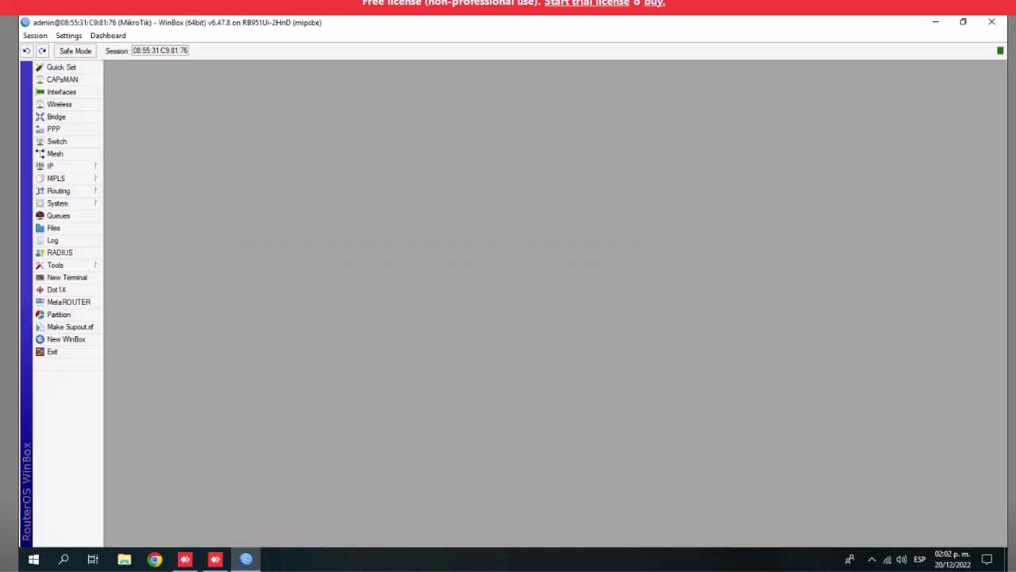
Add Time, CPU and Date readouts to the WinBox dashboard and allow network discovery
{"action": "left_click", "coordinate": [102, 37]}
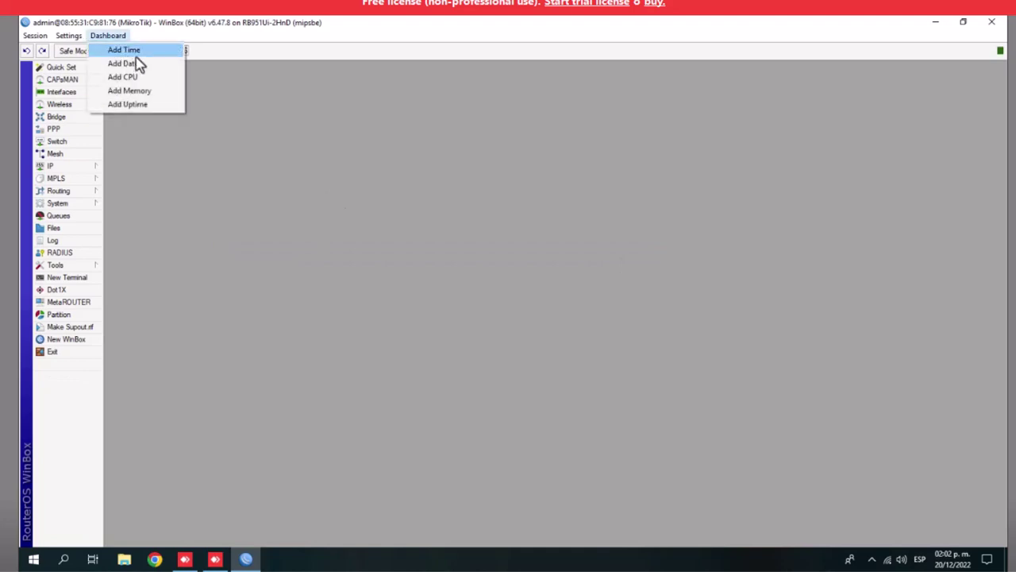
{"action": "left_click", "coordinate": [135, 51]}
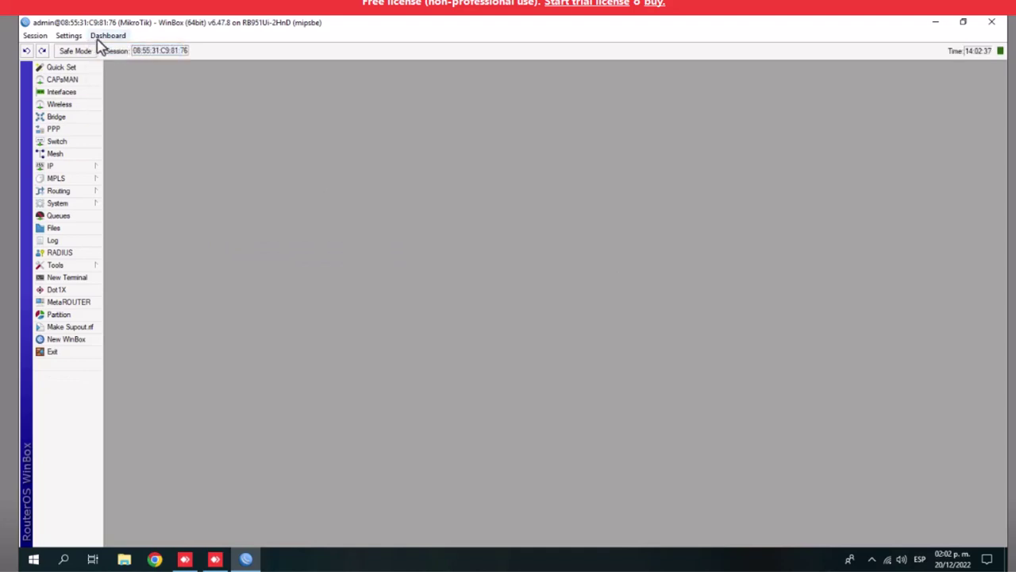
{"action": "left_click", "coordinate": [100, 37]}
{"action": "left_click", "coordinate": [119, 77]}
{"action": "left_click", "coordinate": [107, 36]}
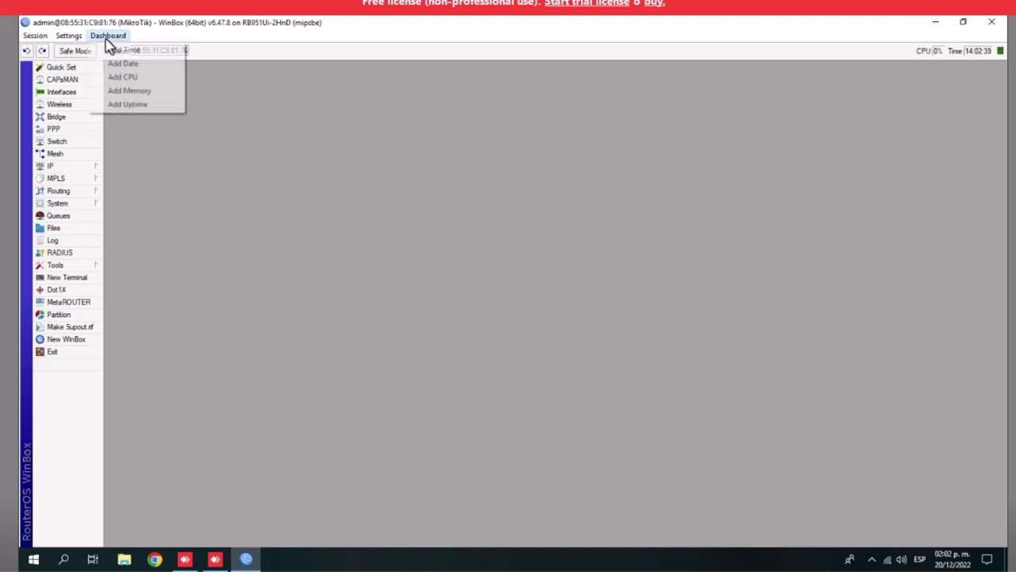
{"action": "left_click", "coordinate": [121, 63]}
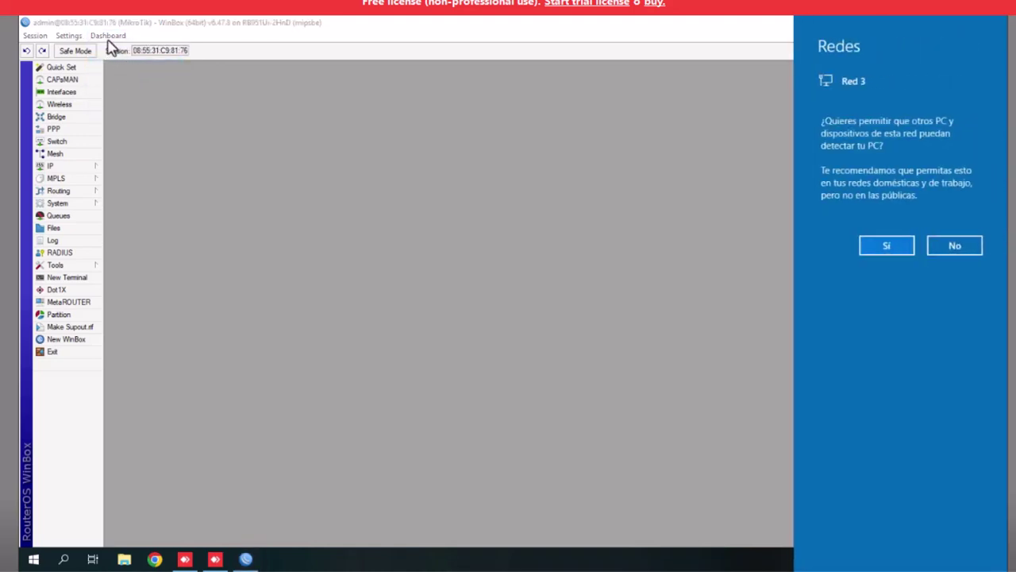
{"action": "left_click", "coordinate": [882, 252]}
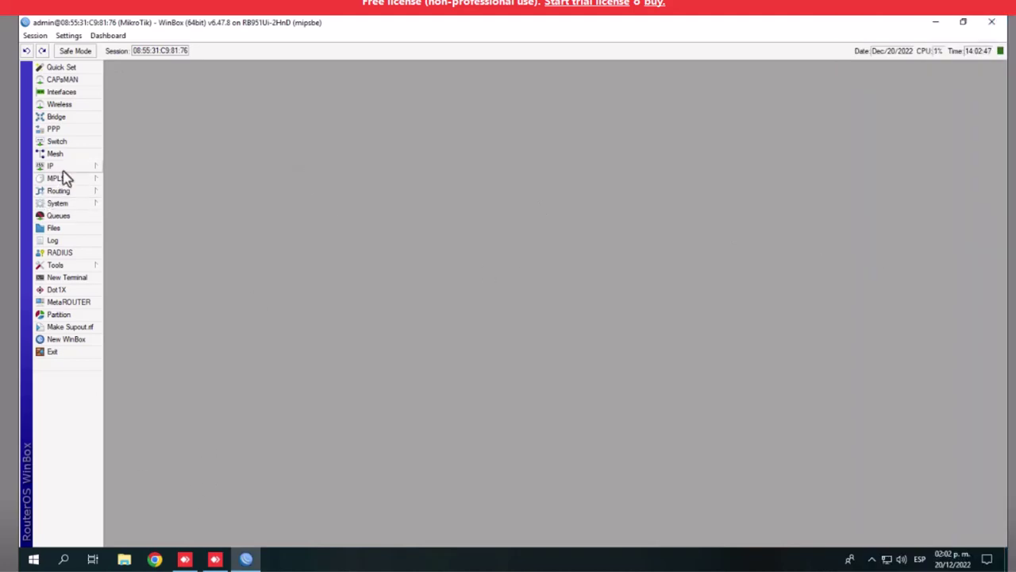
Ping 8.8.8.8 from a new router terminal, then close the terminal after the replies
{"action": "left_click", "coordinate": [72, 279]}
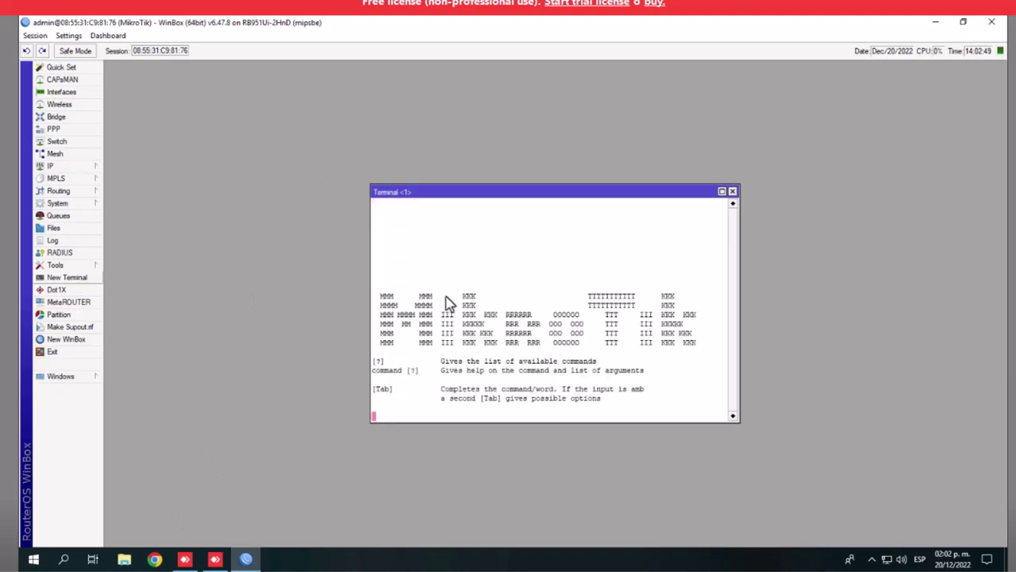
{"action": "type", "text": "p"}
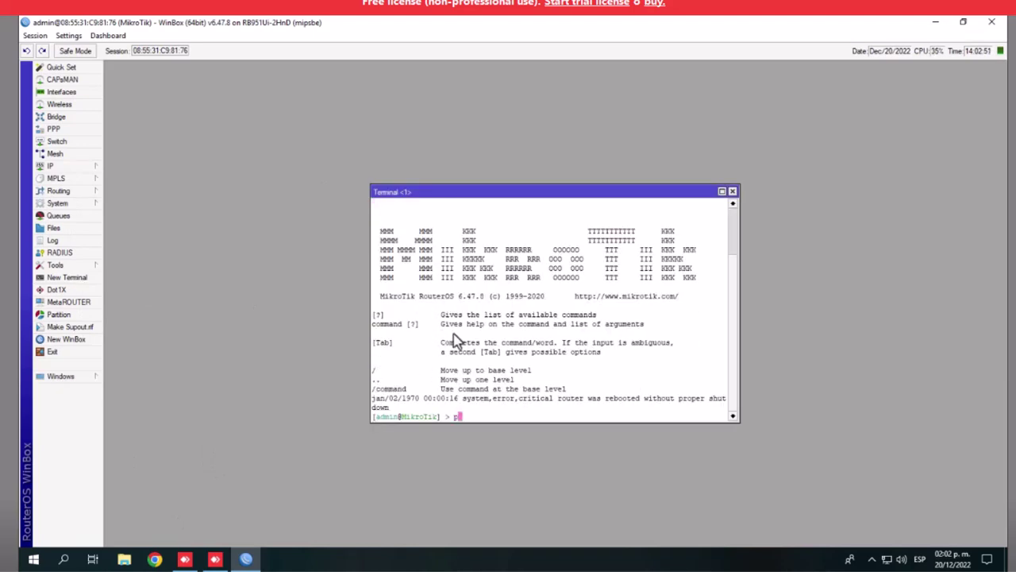
{"action": "type", "text": "ing 8.8.8.8"}
{"action": "key", "text": "Return"}
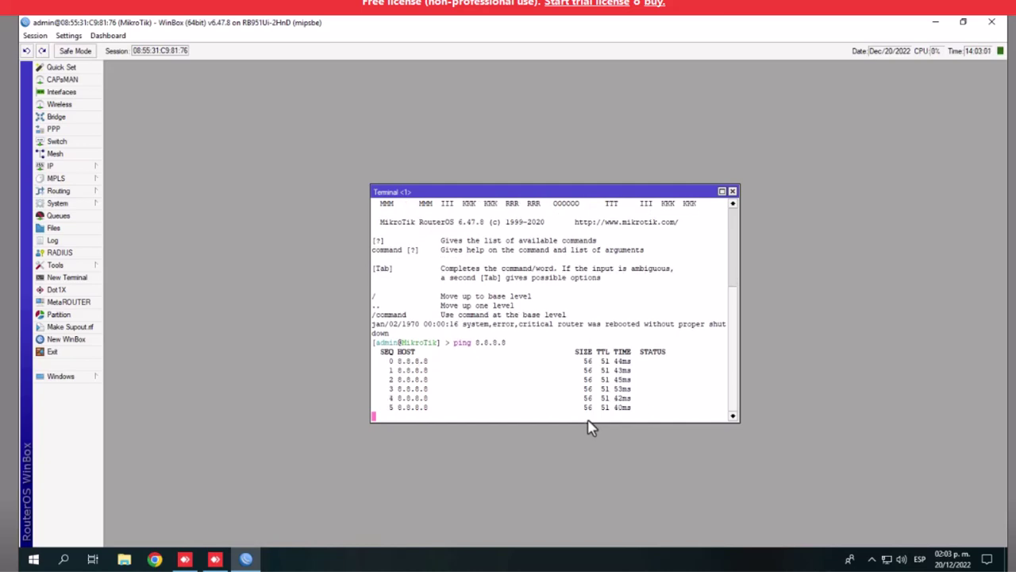
{"action": "left_click", "coordinate": [733, 191]}
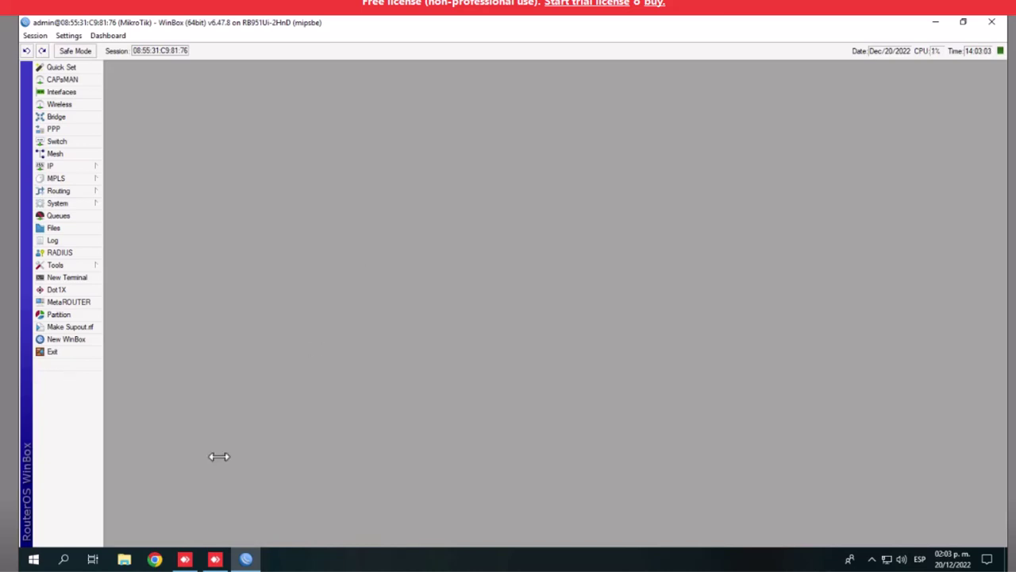
Run ipconfig in Command Prompt to confirm address 192.168.1.254 and gateway 192.168.1.1, then close it
{"action": "left_click", "coordinate": [62, 559]}
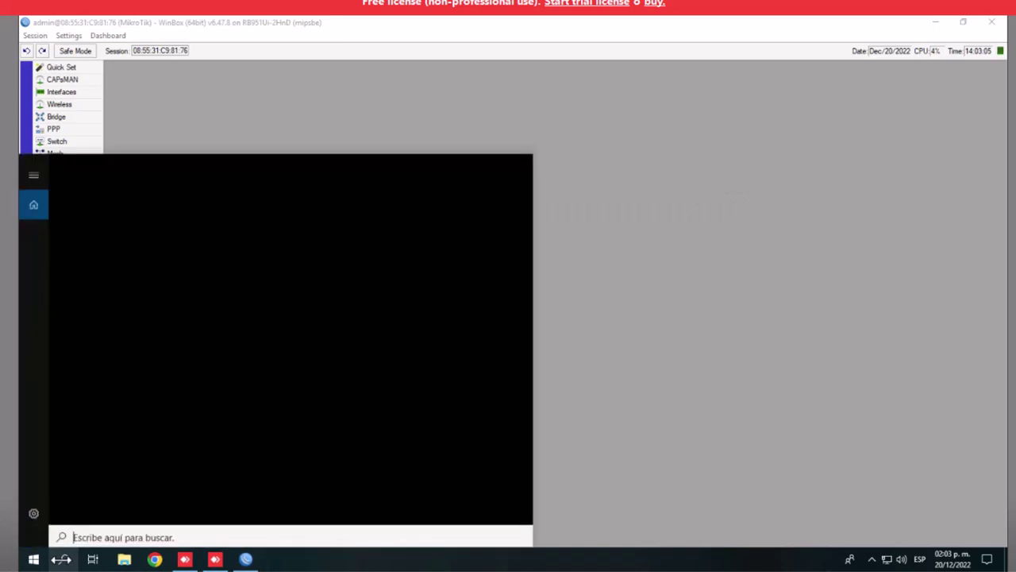
{"action": "type", "text": "cmd"}
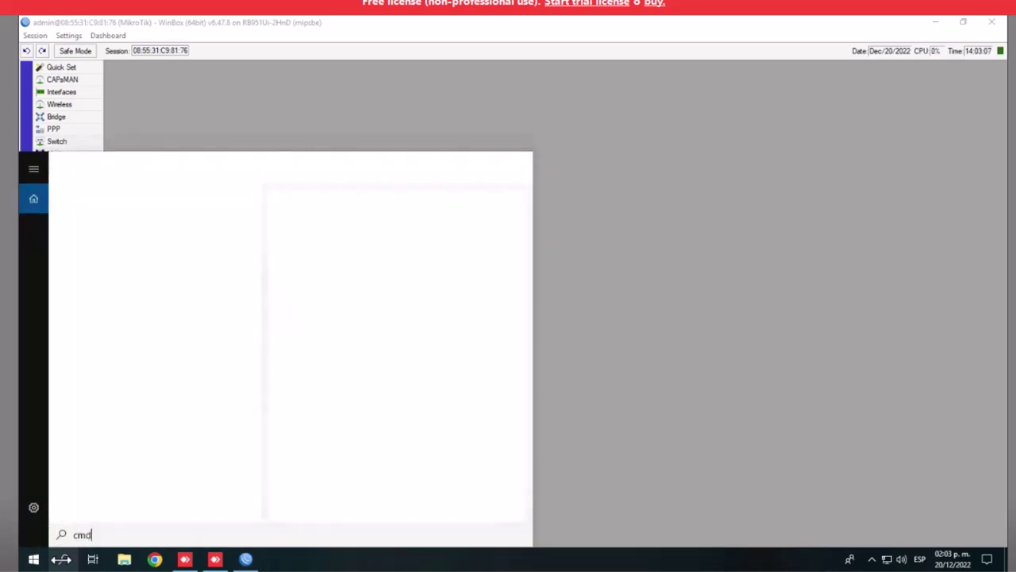
{"action": "key", "text": "Return"}
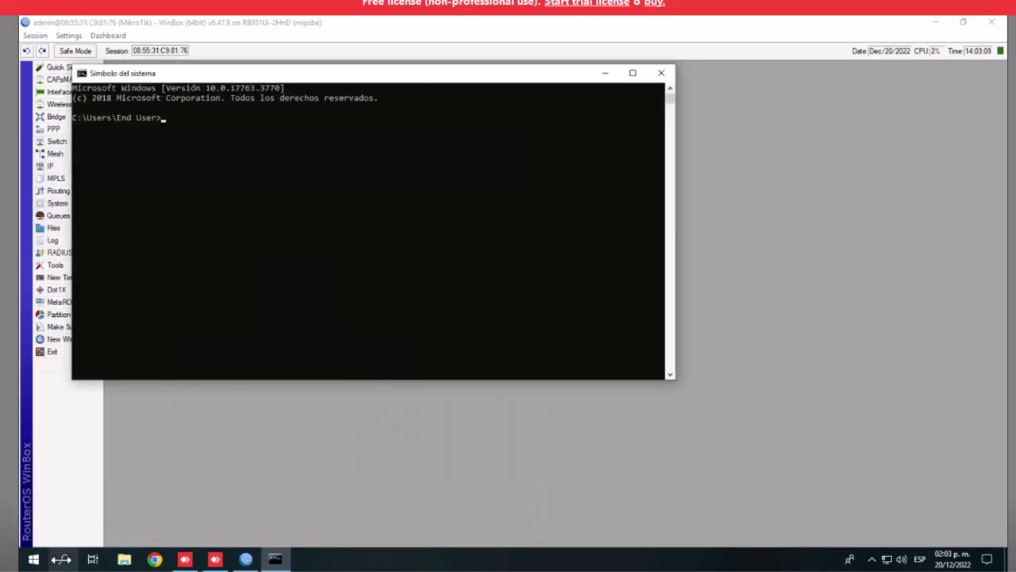
{"action": "type", "text": "ipconfig"}
{"action": "key", "text": "Return"}
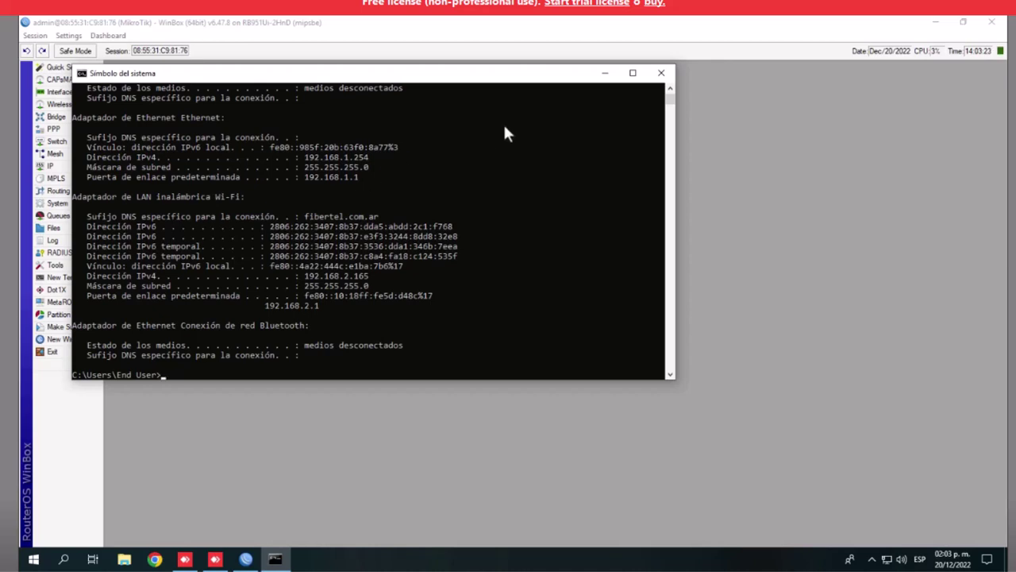
{"action": "left_click", "coordinate": [662, 72]}
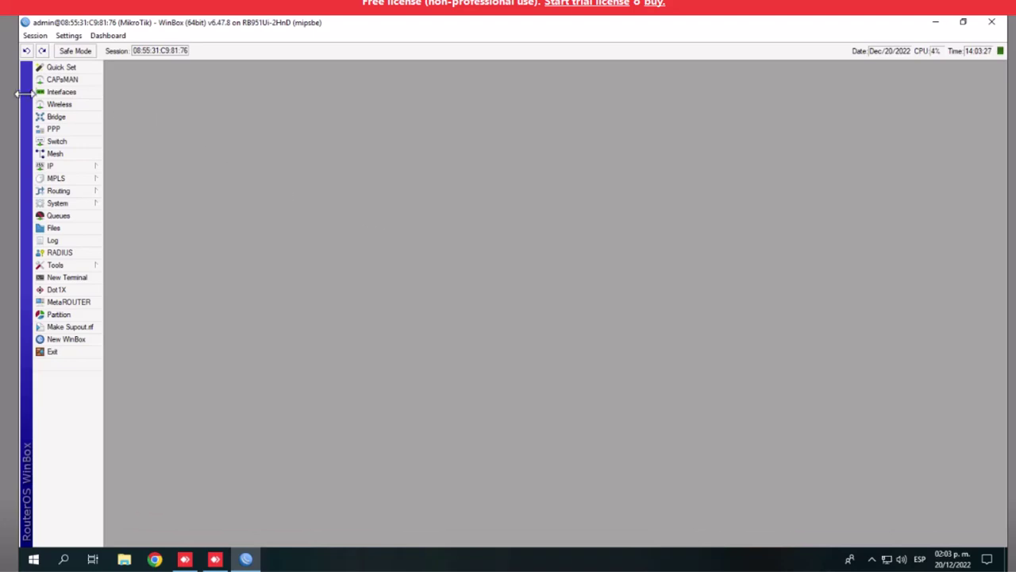
Review the router's interface list and the HOTSPOT bridge with its ports
{"action": "left_click", "coordinate": [59, 92]}
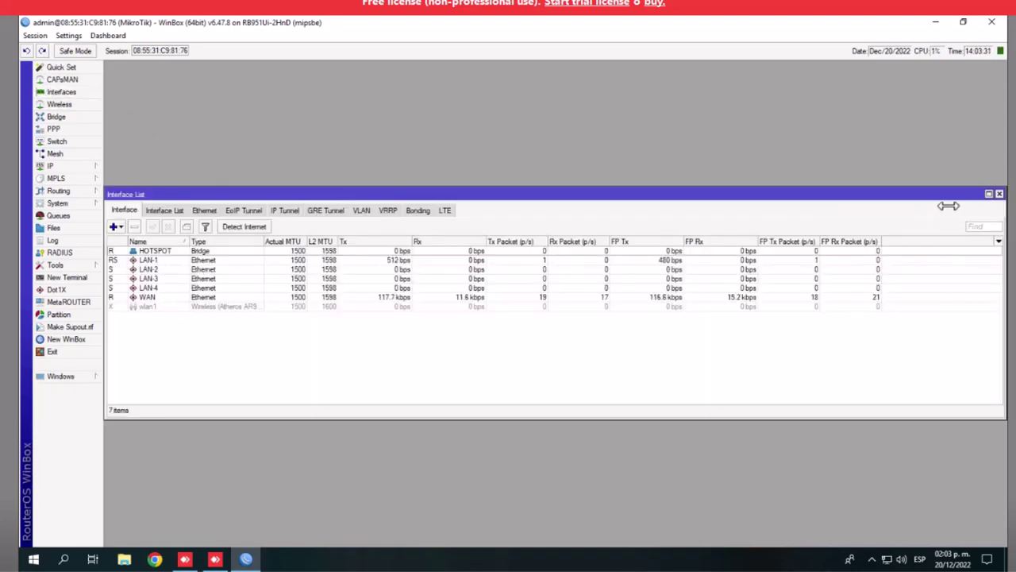
{"action": "left_click", "coordinate": [998, 194]}
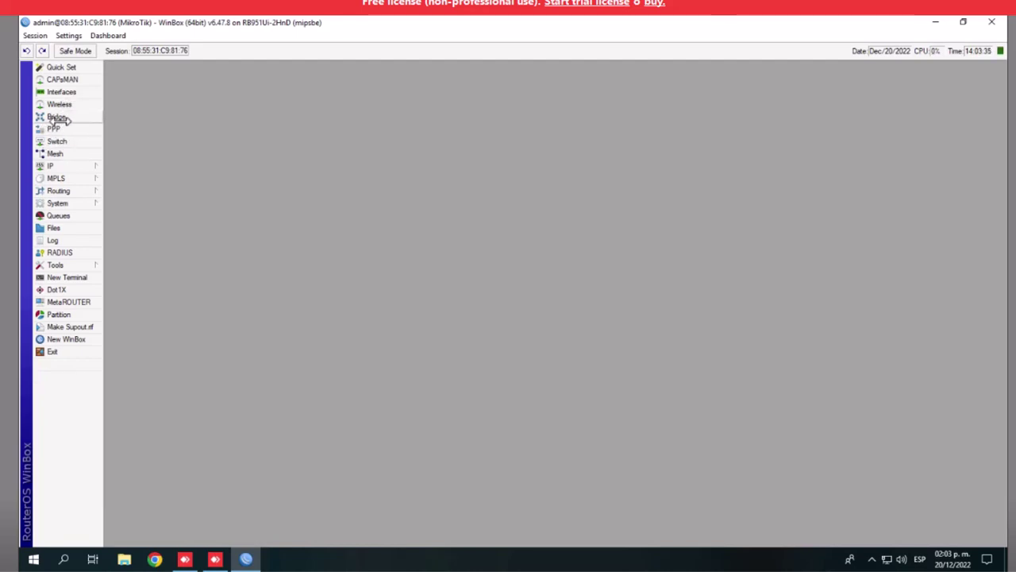
{"action": "left_click", "coordinate": [55, 116]}
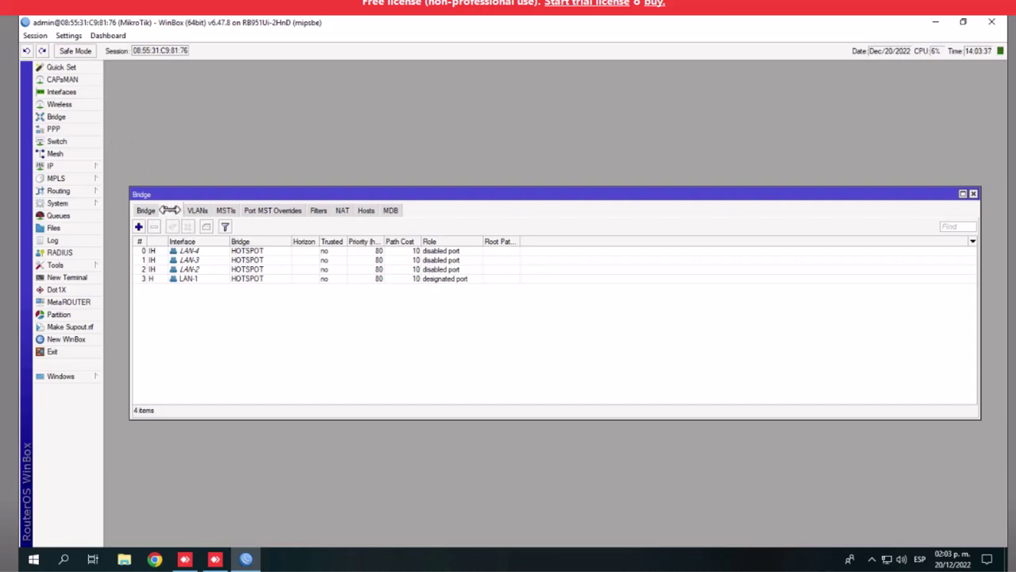
{"action": "left_click", "coordinate": [143, 210]}
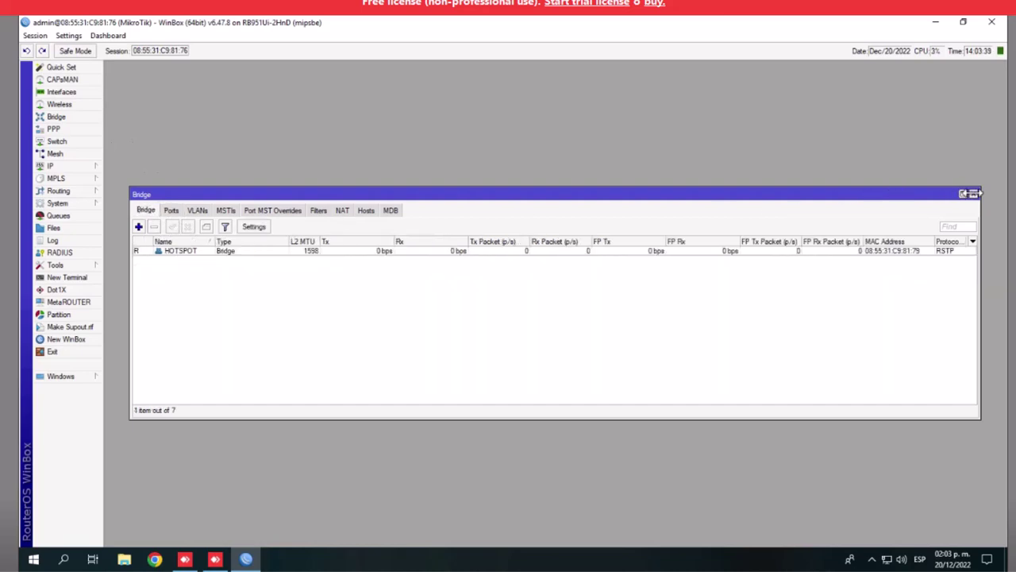
{"action": "left_click", "coordinate": [974, 193]}
Check the IP addresses 192.168.1.1/24 on HOTSPOT and 192.168.2.3/24 on WAN
{"action": "left_click", "coordinate": [60, 165]}
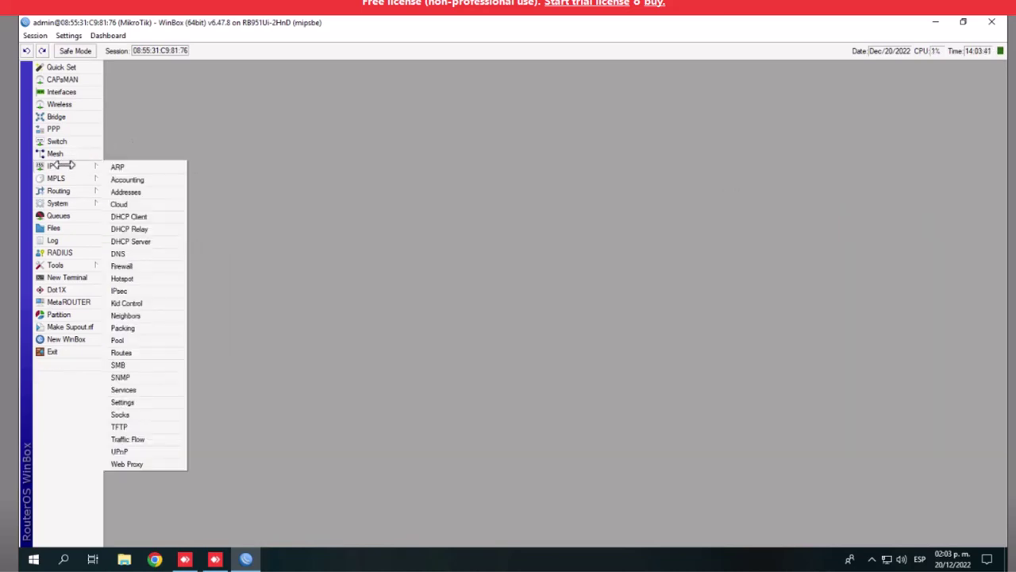
{"action": "left_click", "coordinate": [130, 192]}
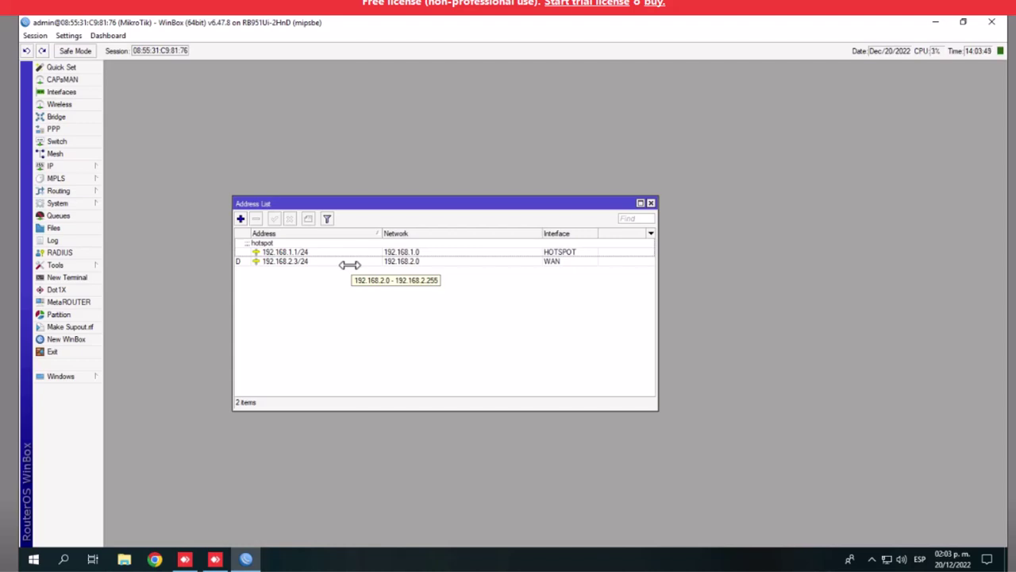
{"action": "left_click", "coordinate": [650, 203]}
{"action": "left_click", "coordinate": [79, 167]}
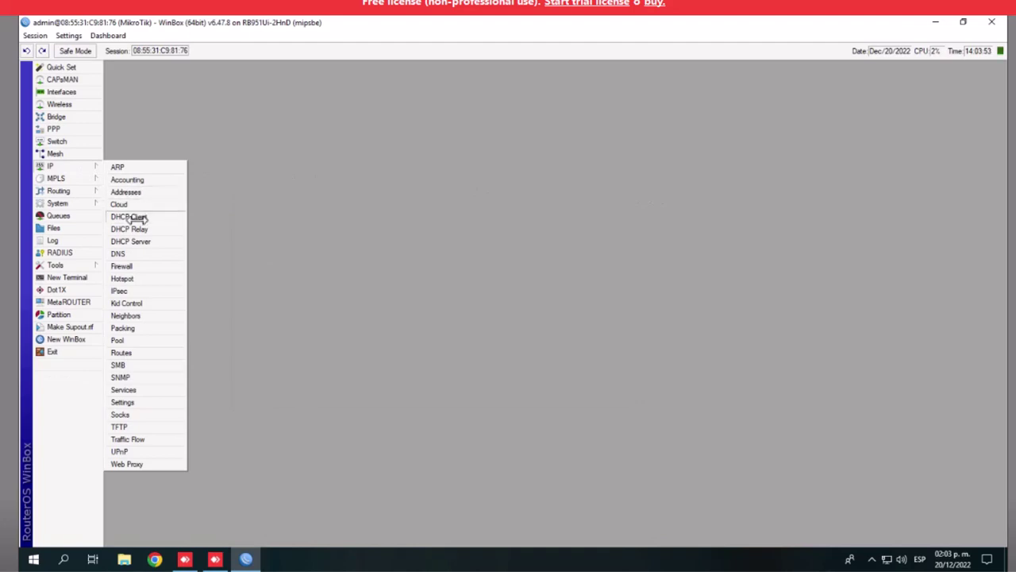
Inspect the WAN DHCP client entry, its IP address and options
{"action": "left_click", "coordinate": [136, 217]}
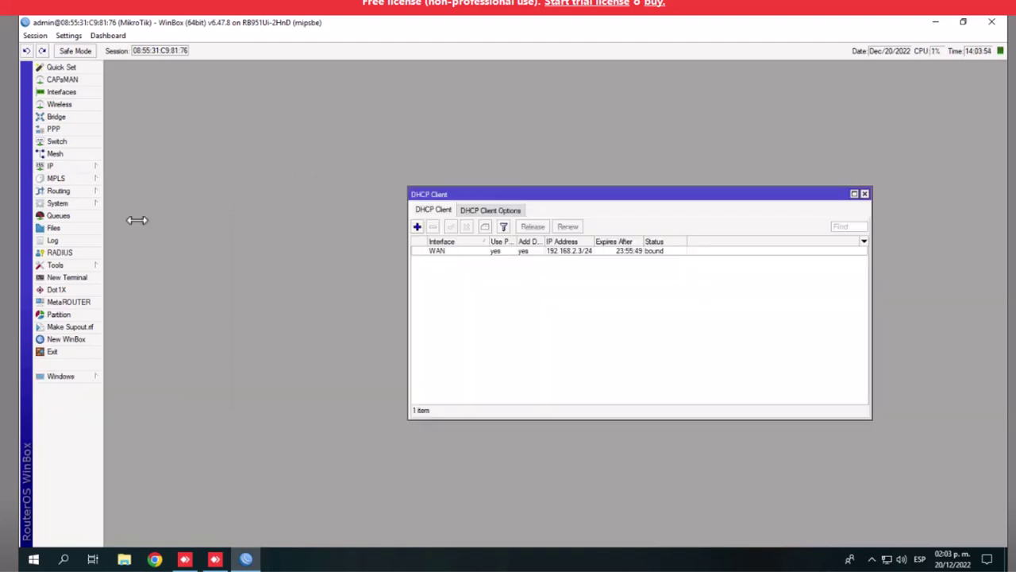
{"action": "left_click", "coordinate": [578, 251]}
{"action": "left_click_drag", "start_coordinate": [596, 242], "coordinate": [658, 243]}
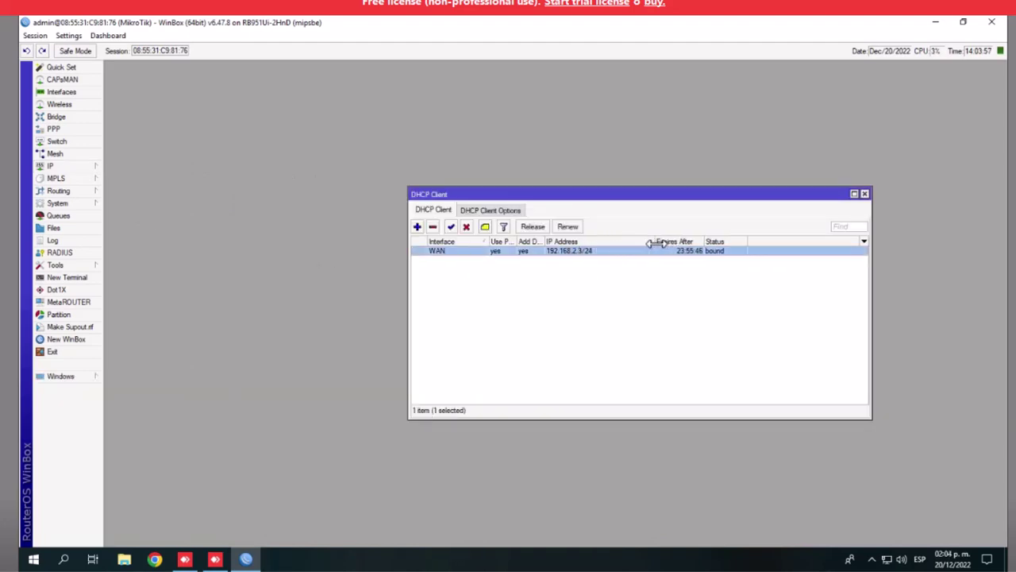
{"action": "left_click", "coordinate": [507, 210]}
{"action": "left_click", "coordinate": [438, 210]}
{"action": "left_click", "coordinate": [867, 193]}
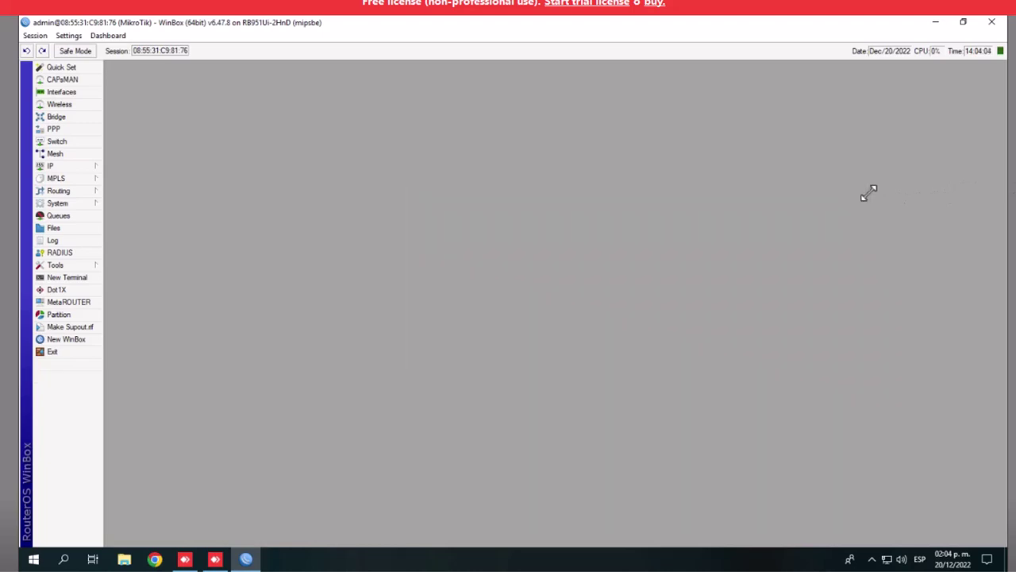
Review DHCP server dhcp1, its 192.168.1.0/24 network and the bound 192.168.1.254 lease
{"action": "left_click", "coordinate": [62, 167]}
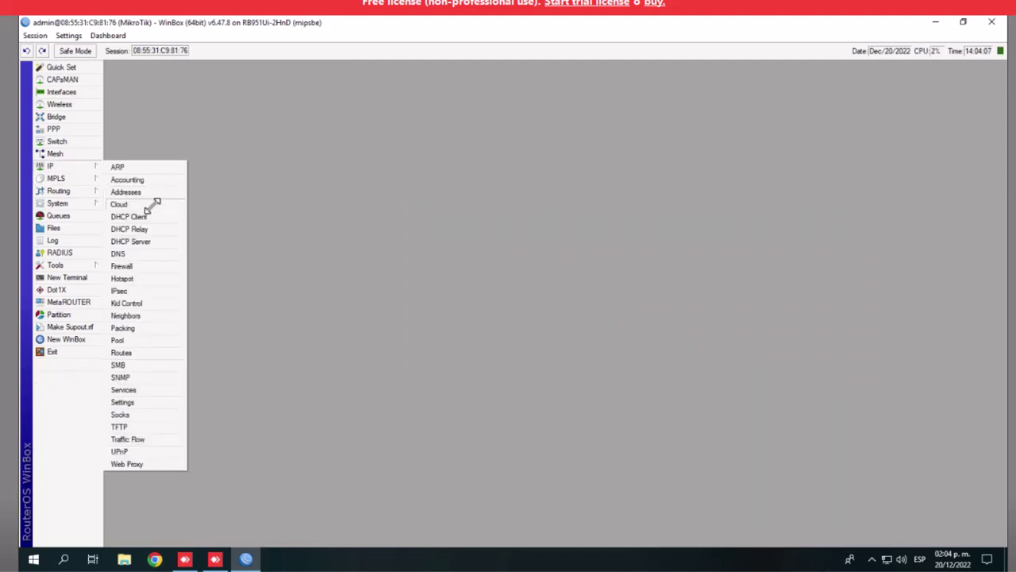
{"action": "left_click", "coordinate": [131, 241]}
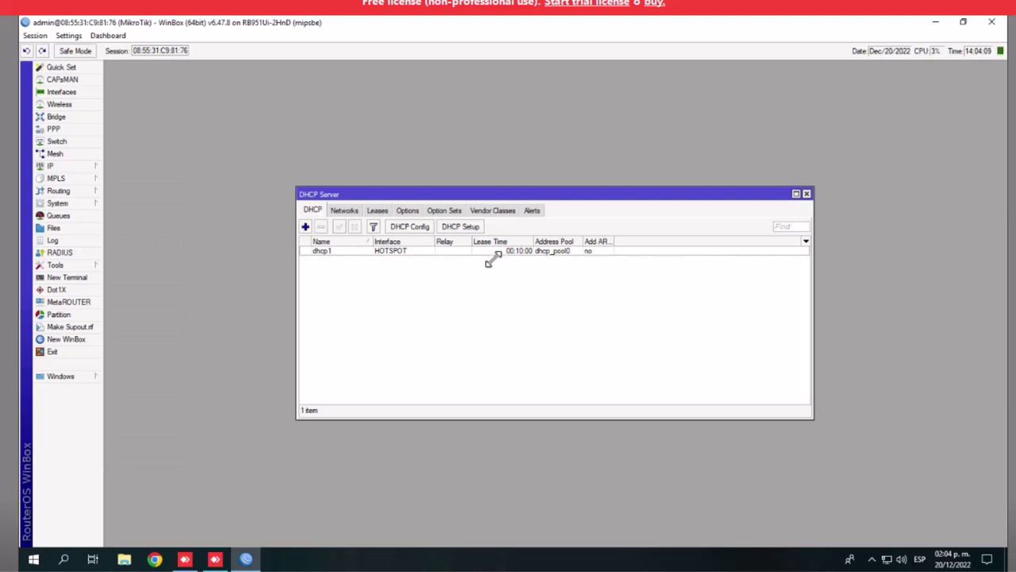
{"action": "left_click", "coordinate": [343, 211]}
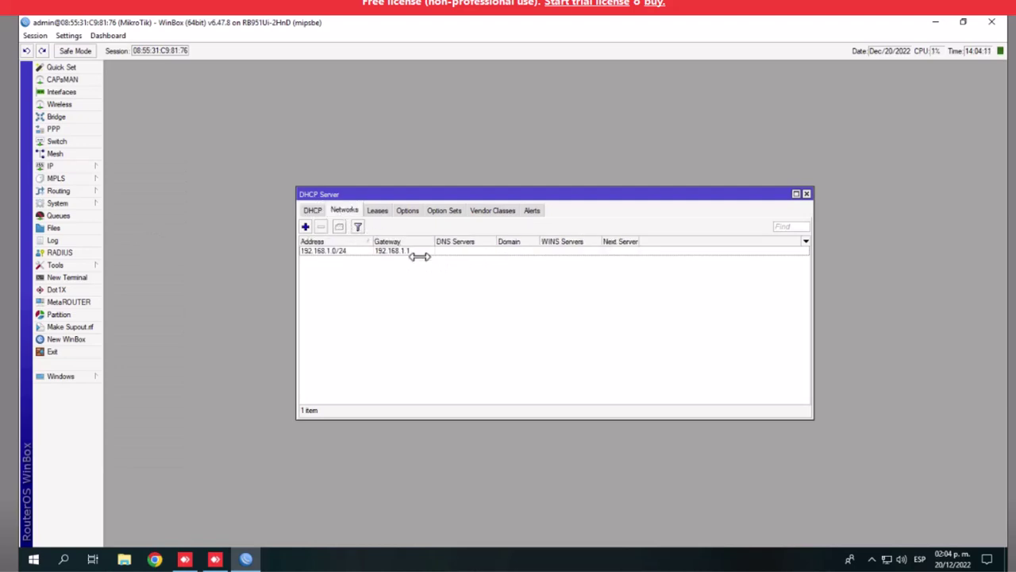
{"action": "left_click", "coordinate": [378, 211]}
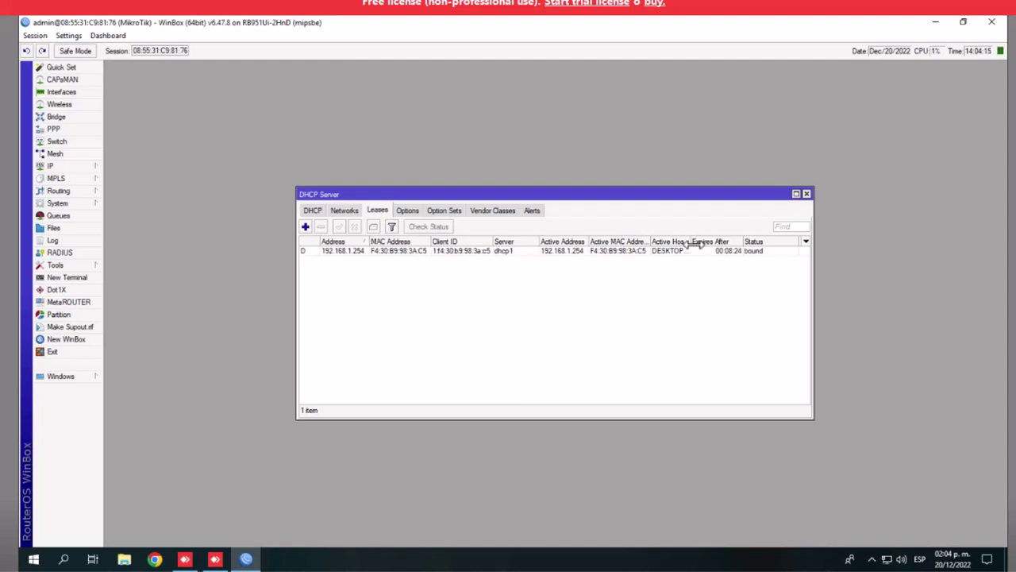
{"action": "left_click_drag", "start_coordinate": [690, 241], "coordinate": [756, 246]}
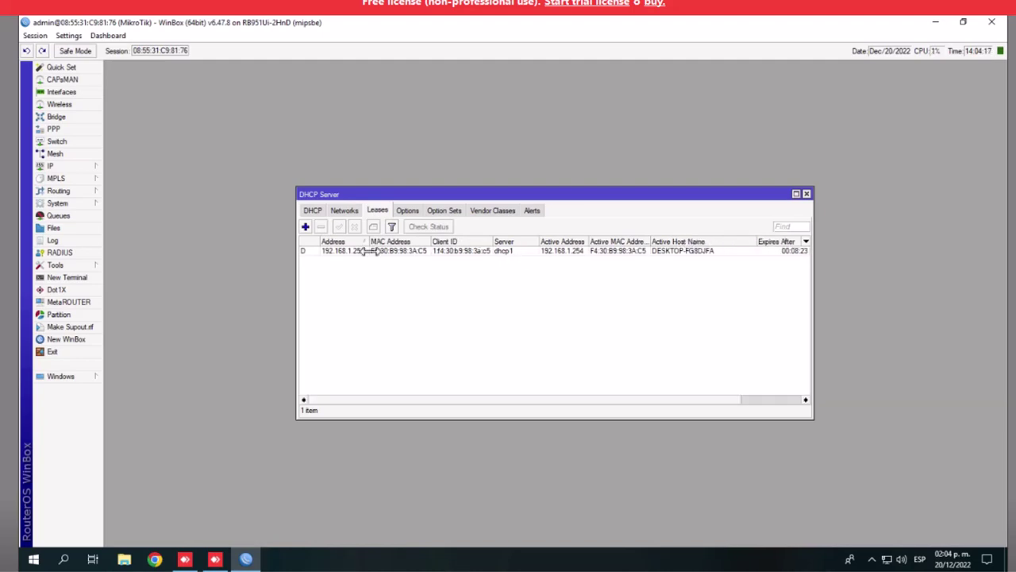
{"action": "left_click", "coordinate": [404, 210]}
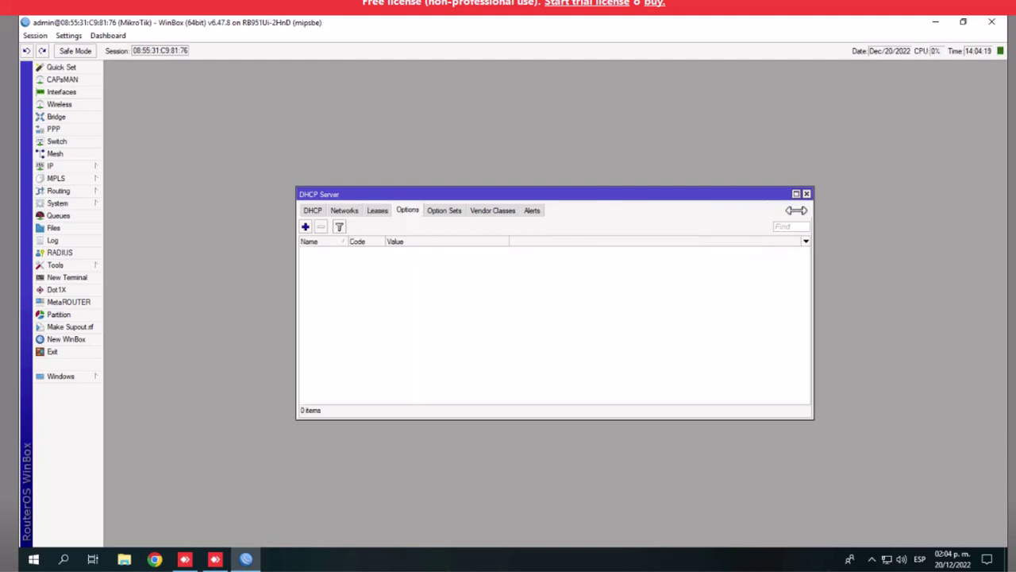
{"action": "left_click", "coordinate": [806, 194]}
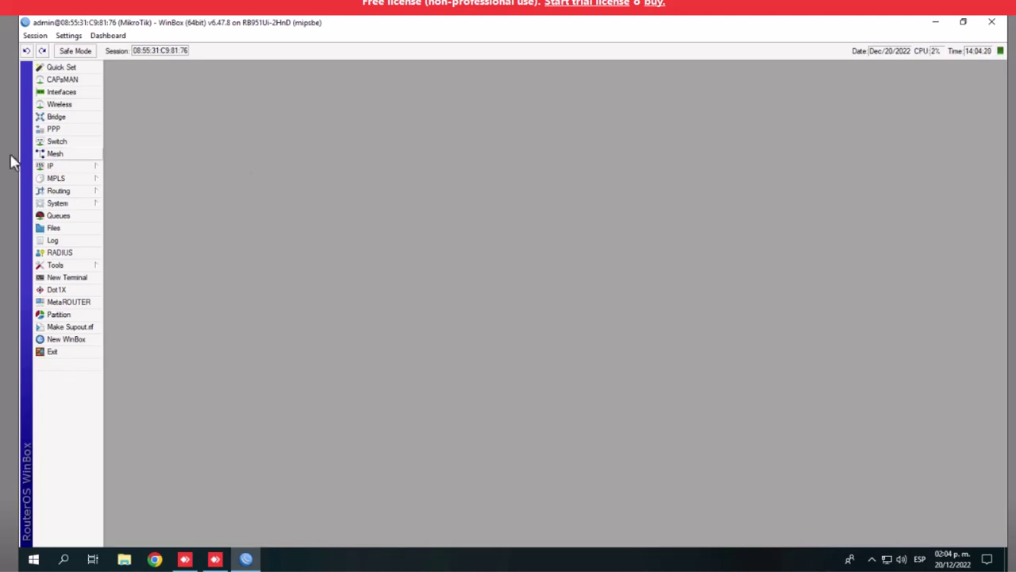
Replace the router identity MikroTik with hotspot-RB951 in System > Identity and apply it
{"action": "left_click", "coordinate": [65, 168]}
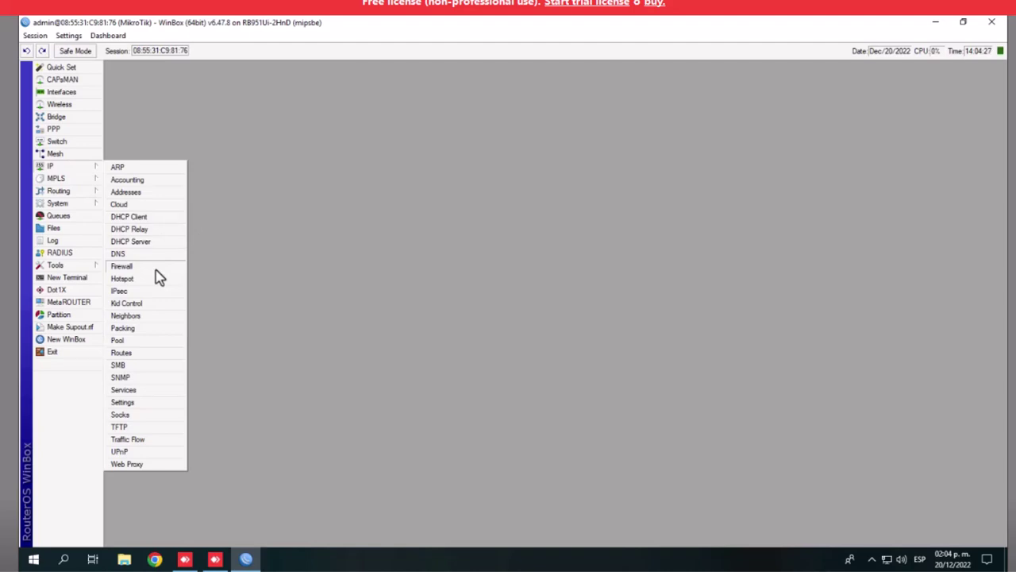
{"action": "left_click", "coordinate": [84, 205]}
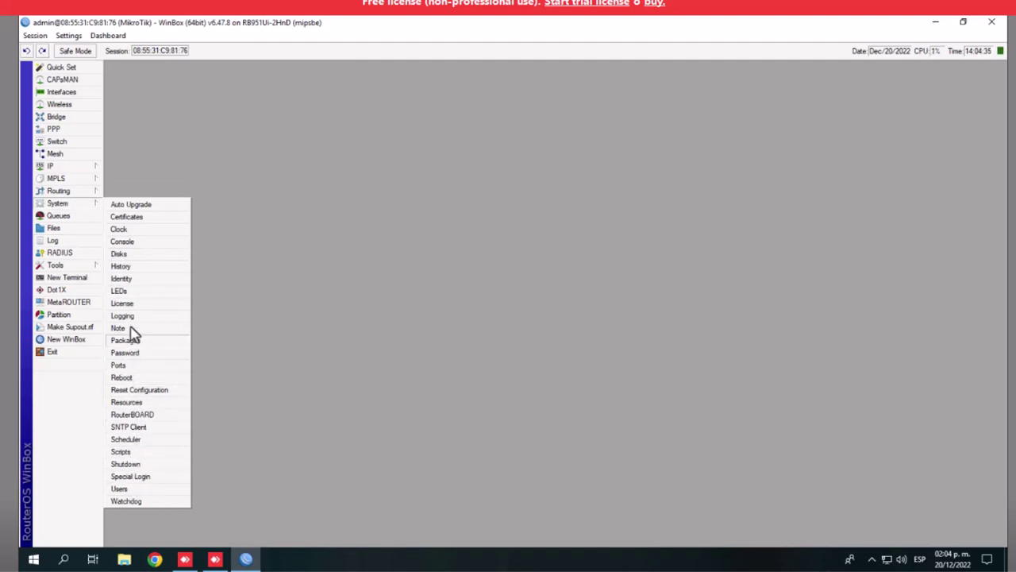
{"action": "left_click", "coordinate": [133, 281]}
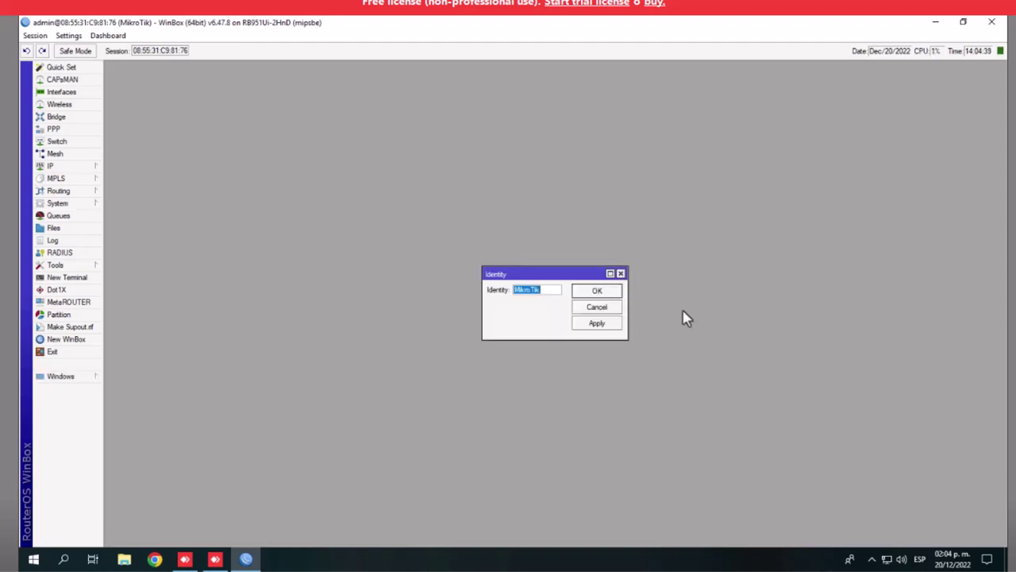
{"action": "key", "text": "End"}
{"action": "key", "text": "BackSpace"}
{"action": "key", "text": "BackSpace"}
{"action": "key", "text": "BackSpace"}
{"action": "key", "text": "BackSpace"}
{"action": "key", "text": "BackSpace"}
{"action": "key", "text": "BackSpace"}
{"action": "type", "text": "hotspot-rb"}
{"action": "key", "text": "BackSpace"}
{"action": "type", "text": "RB951"}
{"action": "left_click", "coordinate": [605, 324]}
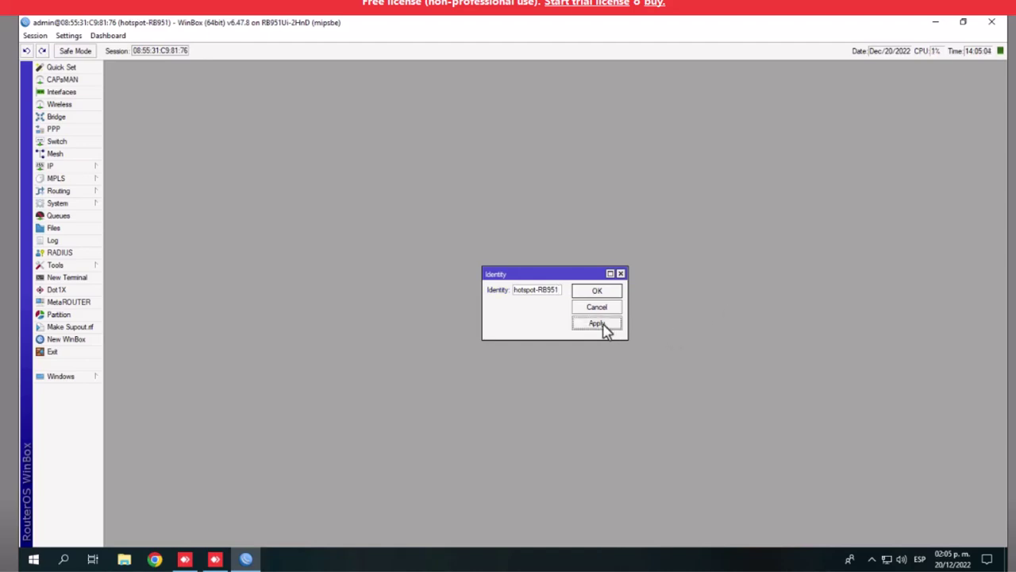
{"action": "left_click", "coordinate": [599, 292]}
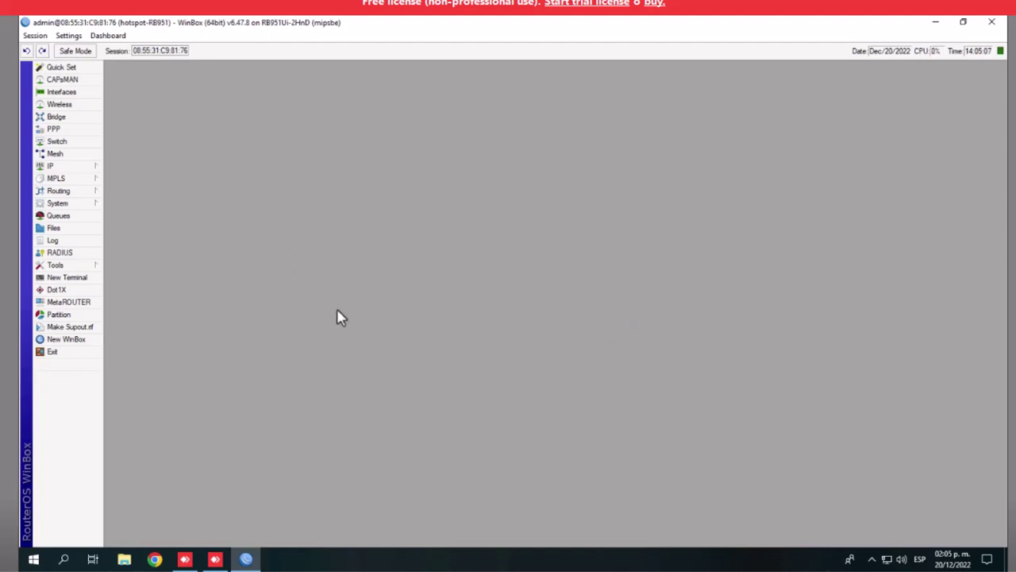
Start Hotspot Setup on HOTSPOT, keeping 192.168.1.1/24, the default pool, no certificate or SMTP
{"action": "left_click", "coordinate": [62, 167]}
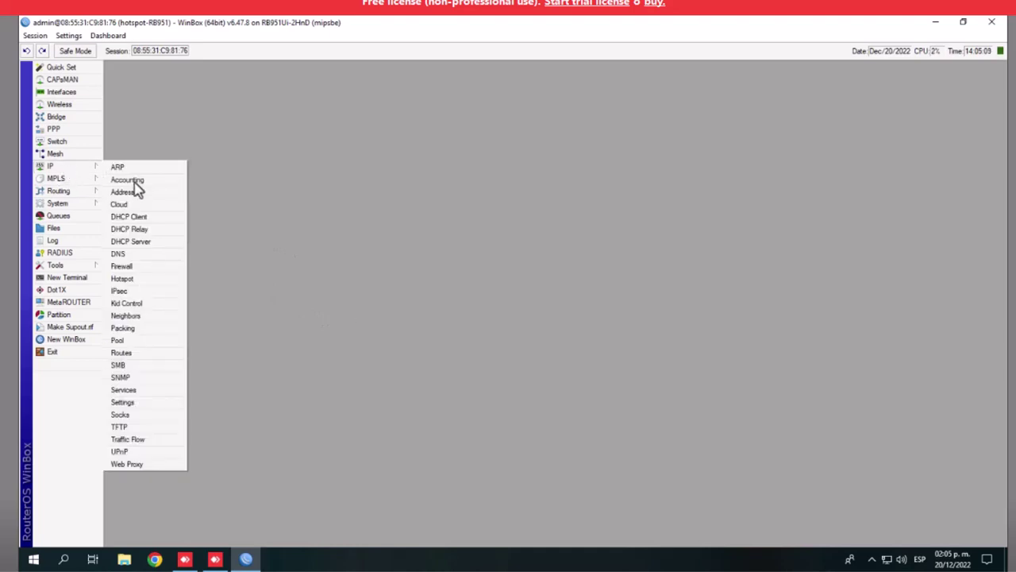
{"action": "left_click", "coordinate": [121, 279]}
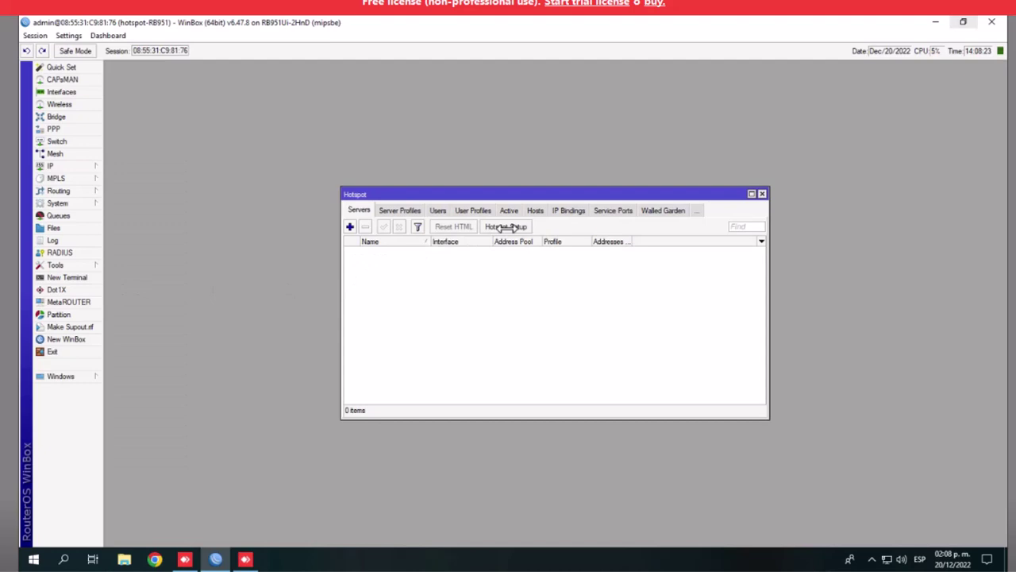
{"action": "left_click", "coordinate": [506, 226]}
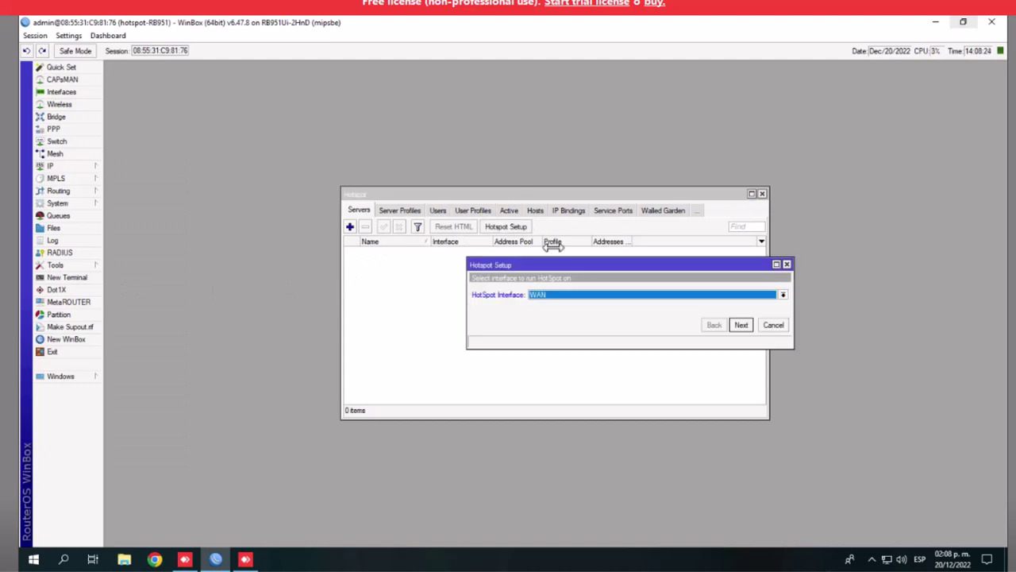
{"action": "left_click", "coordinate": [783, 295]}
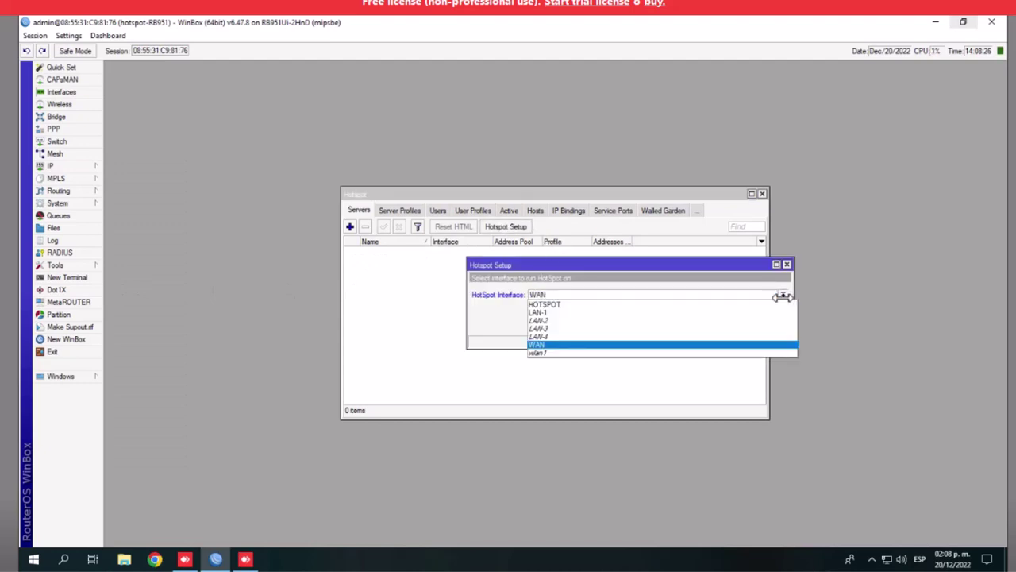
{"action": "left_click", "coordinate": [619, 304]}
{"action": "left_click", "coordinate": [744, 325]}
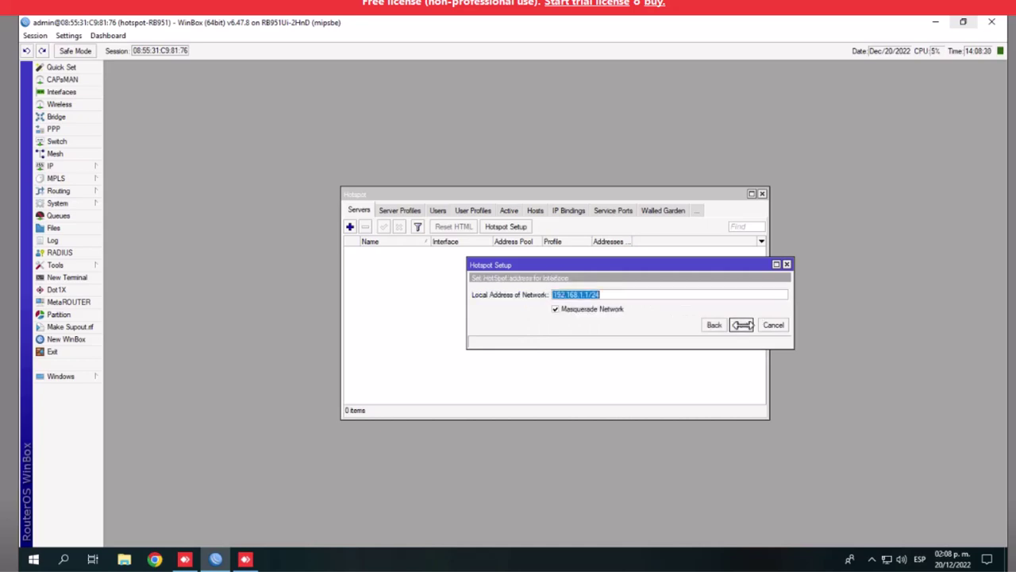
{"action": "left_click", "coordinate": [744, 325]}
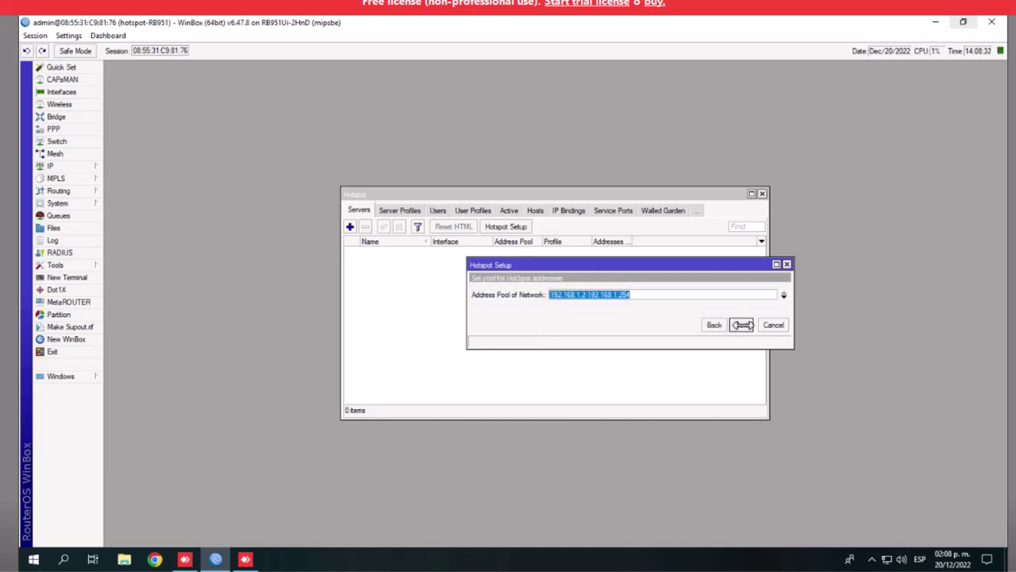
{"action": "left_click", "coordinate": [743, 325]}
{"action": "left_click", "coordinate": [743, 325]}
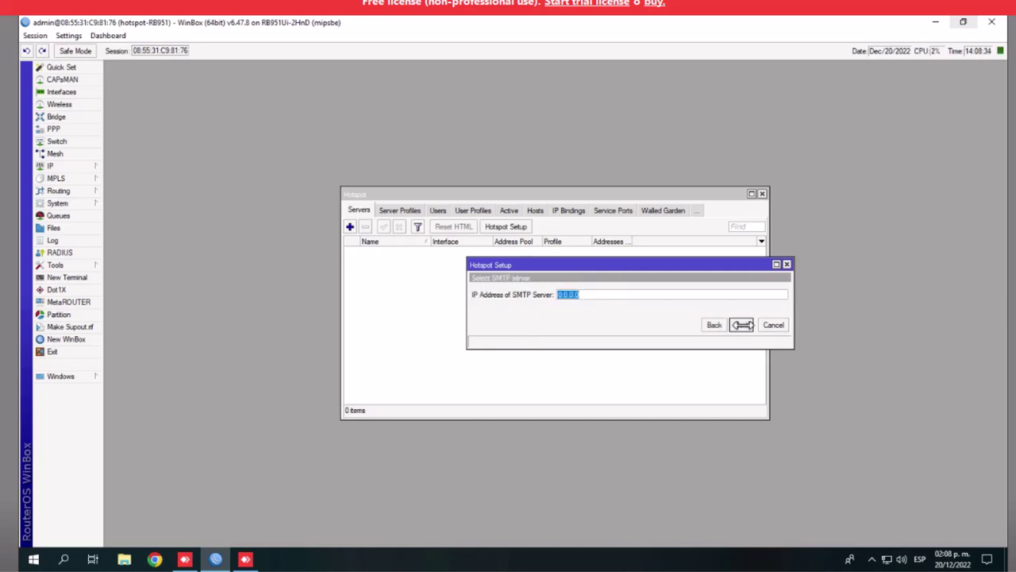
{"action": "left_click", "coordinate": [744, 325]}
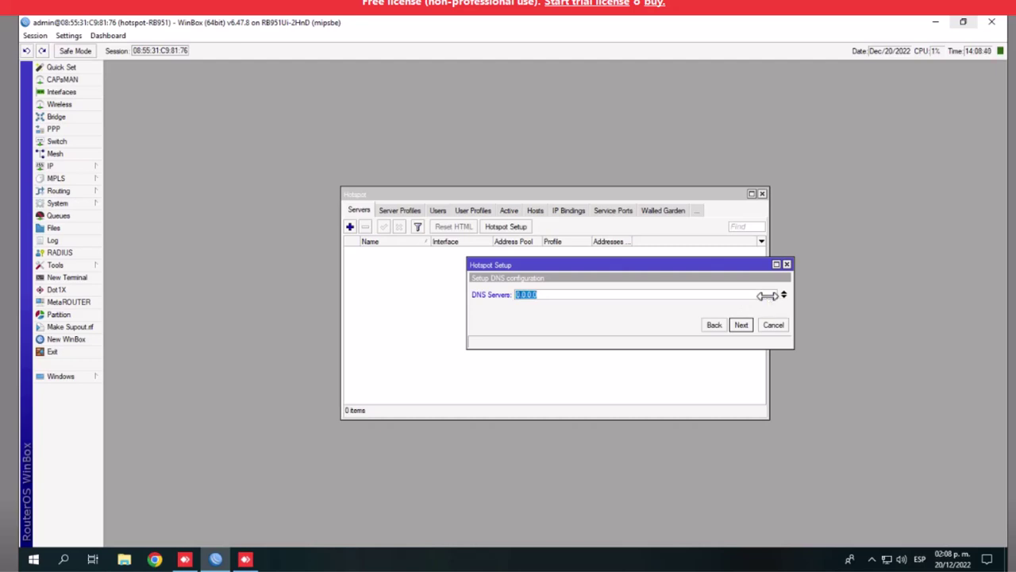
Enter DNS servers 8.8.8.8 and 8.8.4.4 in the hotspot wizard
{"action": "type", "text": "8.8.8.8."}
{"action": "key", "text": "BackSpace"}
{"action": "left_click", "coordinate": [784, 297]}
{"action": "type", "text": "8.8"}
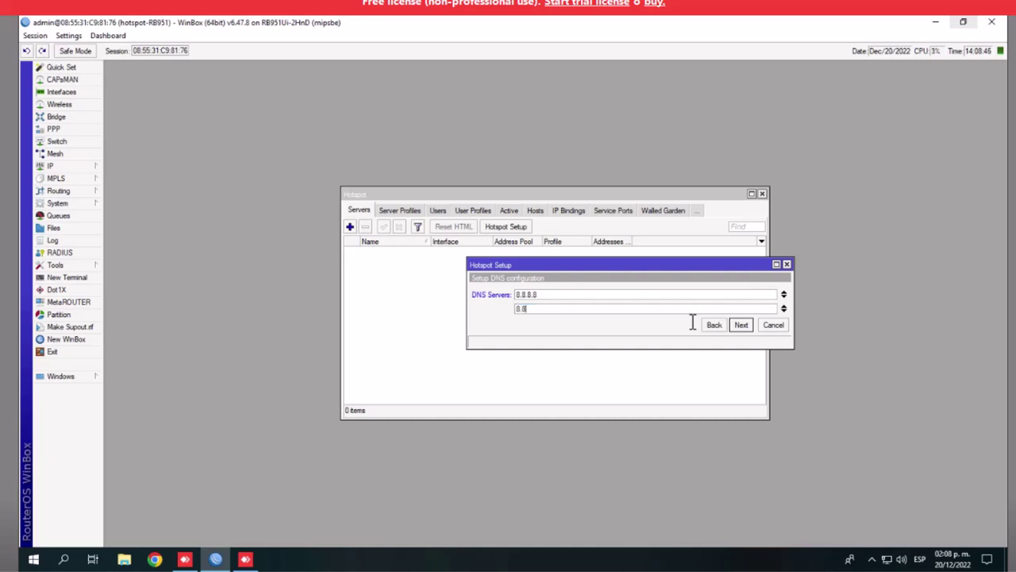
{"action": "type", "text": ".4.4"}
Set the hotspot DNS name to fichastelecable.com
{"action": "left_click", "coordinate": [750, 325]}
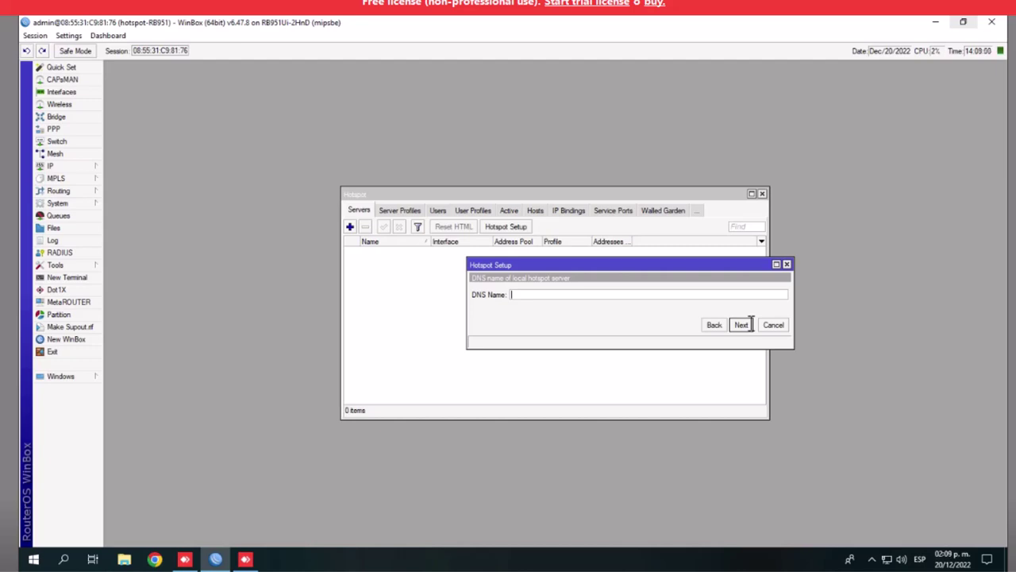
{"action": "type", "text": "fichastelecable.com"}
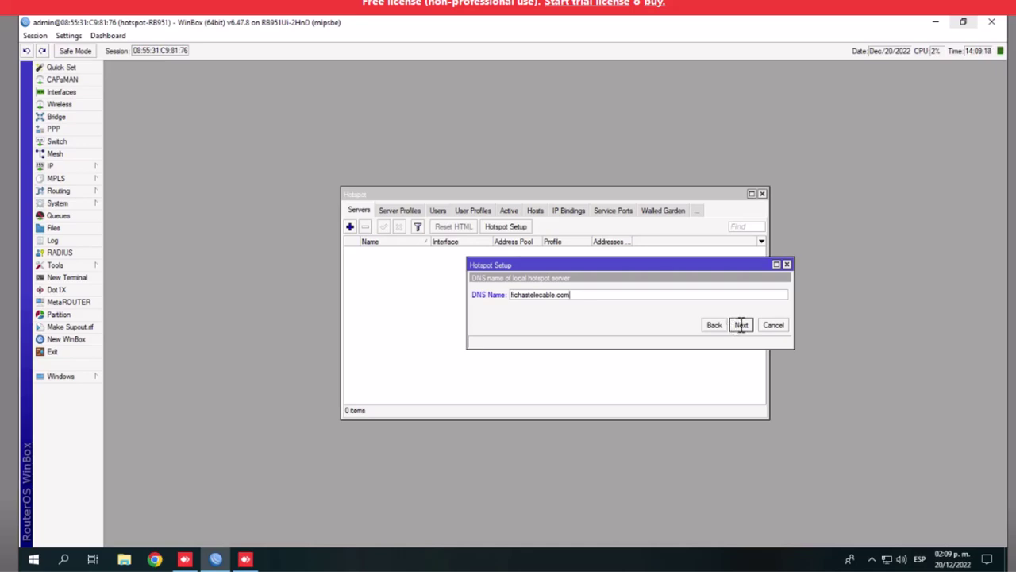
{"action": "left_click", "coordinate": [738, 325]}
Enter the local hotspot user's password and finish the setup wizard
{"action": "left_click", "coordinate": [584, 309]}
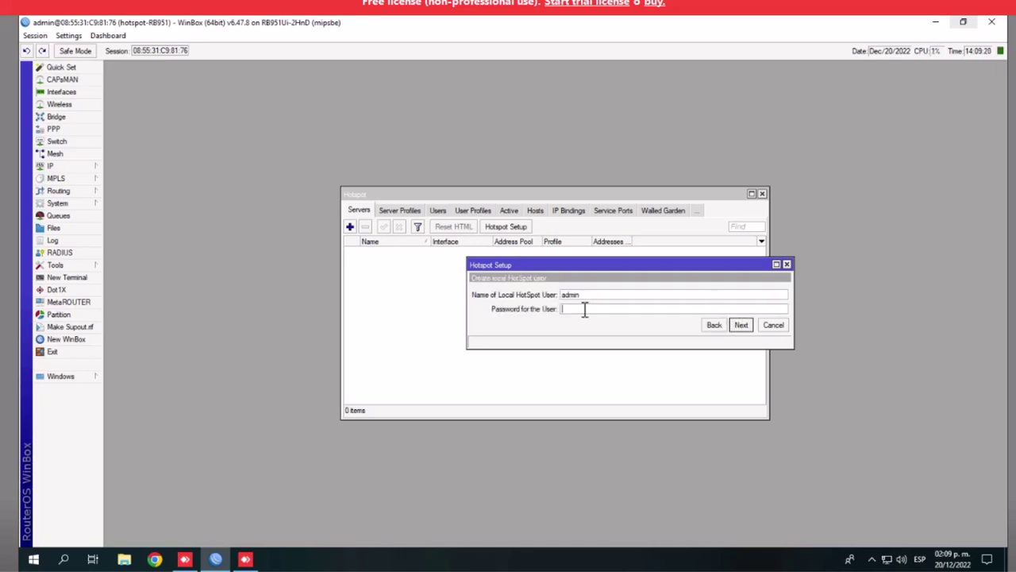
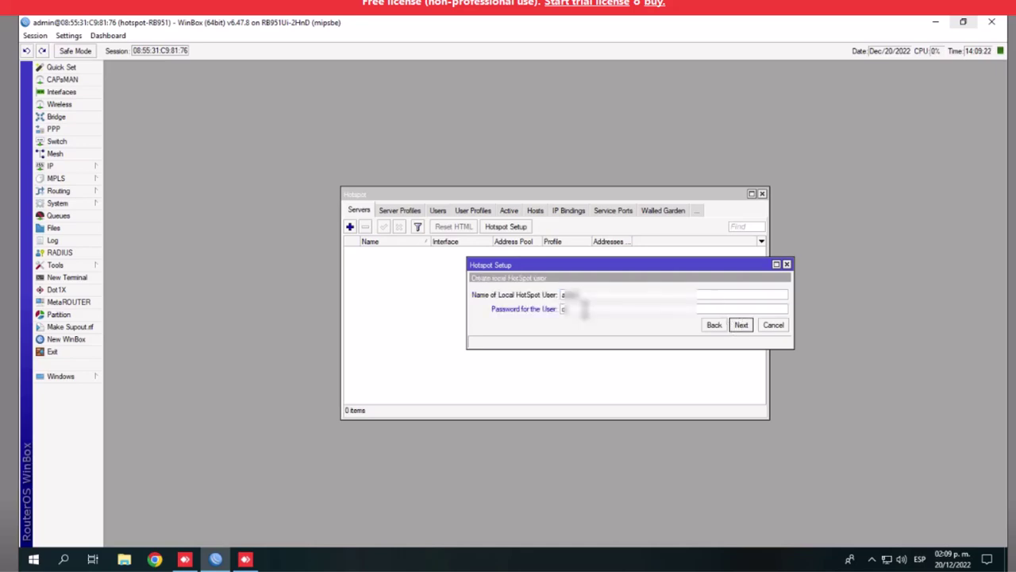
{"action": "key", "text": "BackSpace"}
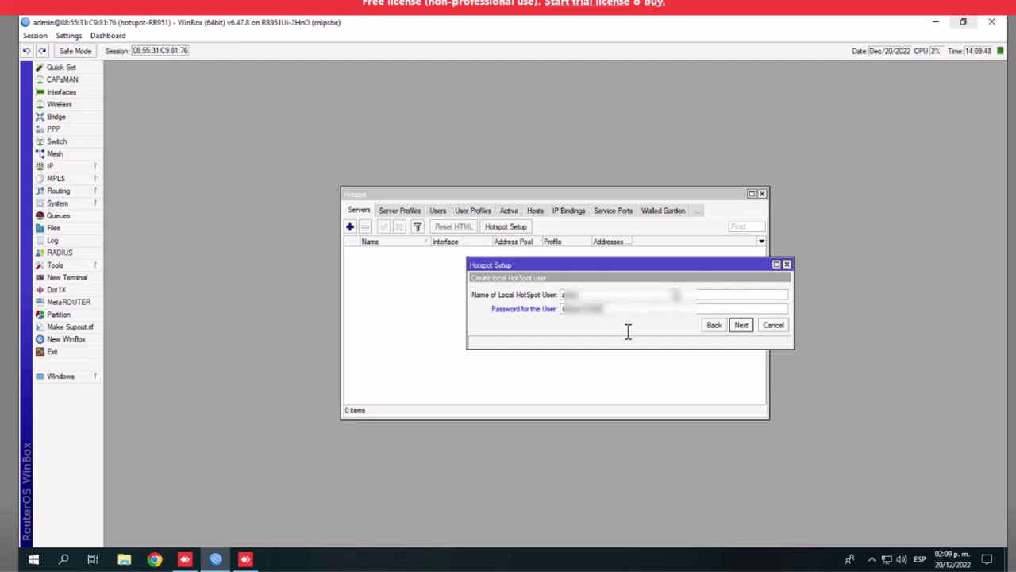
{"action": "left_click", "coordinate": [742, 325]}
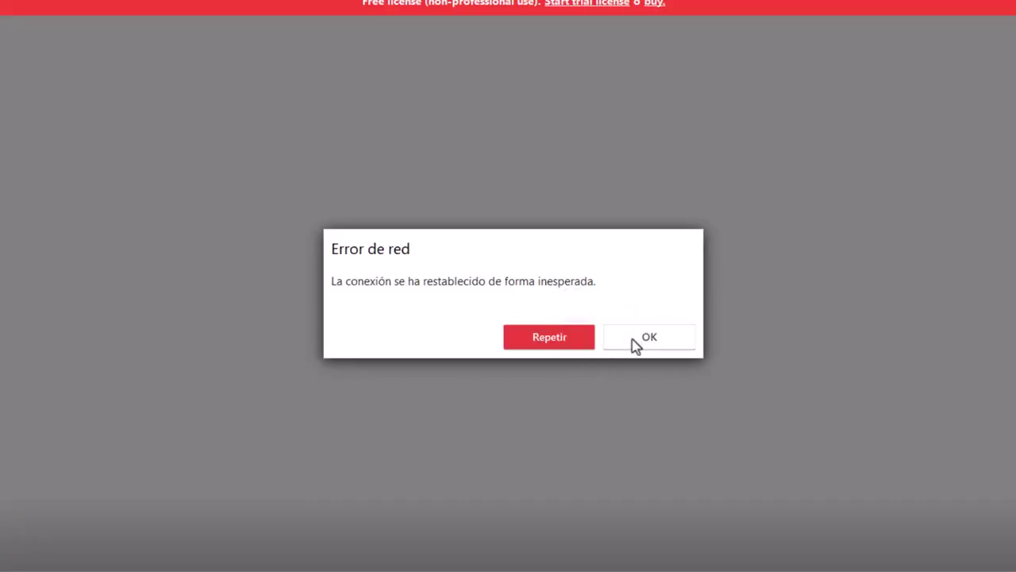
Dismiss the Error de red dialog, favourite the workstation, and reconnect after cancelling a stalled attempt
{"action": "left_click", "coordinate": [636, 340]}
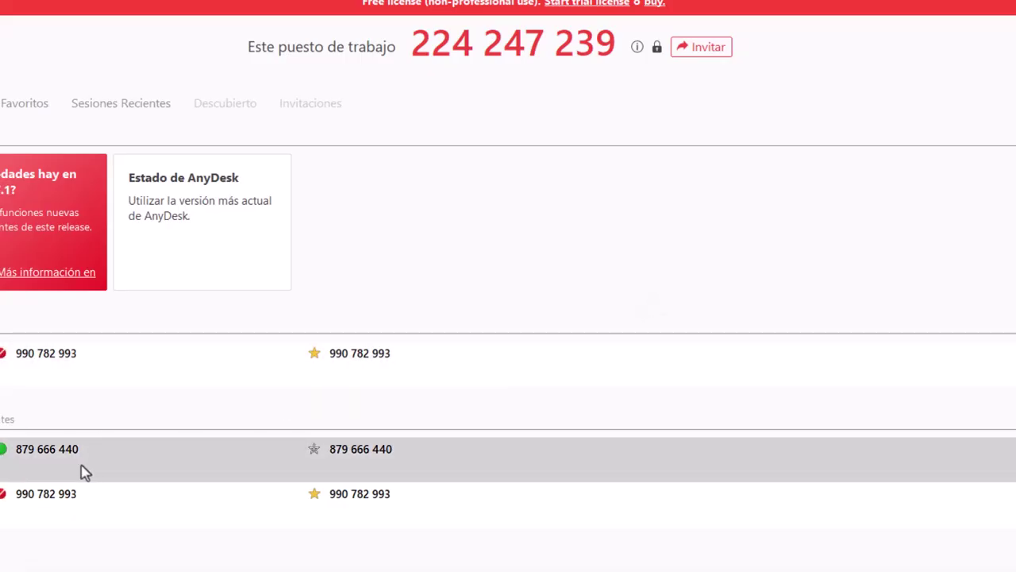
{"action": "left_click", "coordinate": [314, 449]}
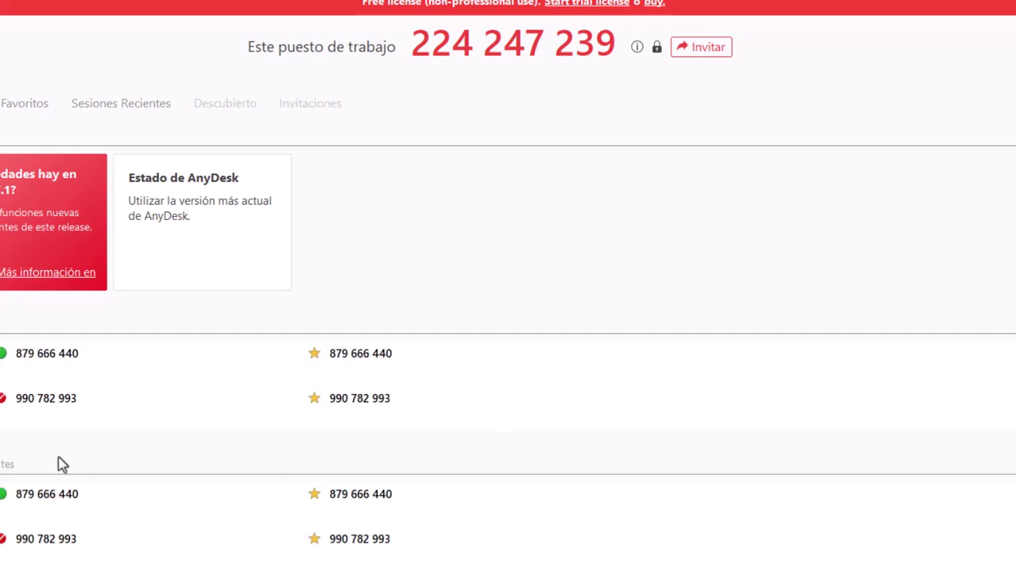
{"action": "double_click", "coordinate": [64, 361]}
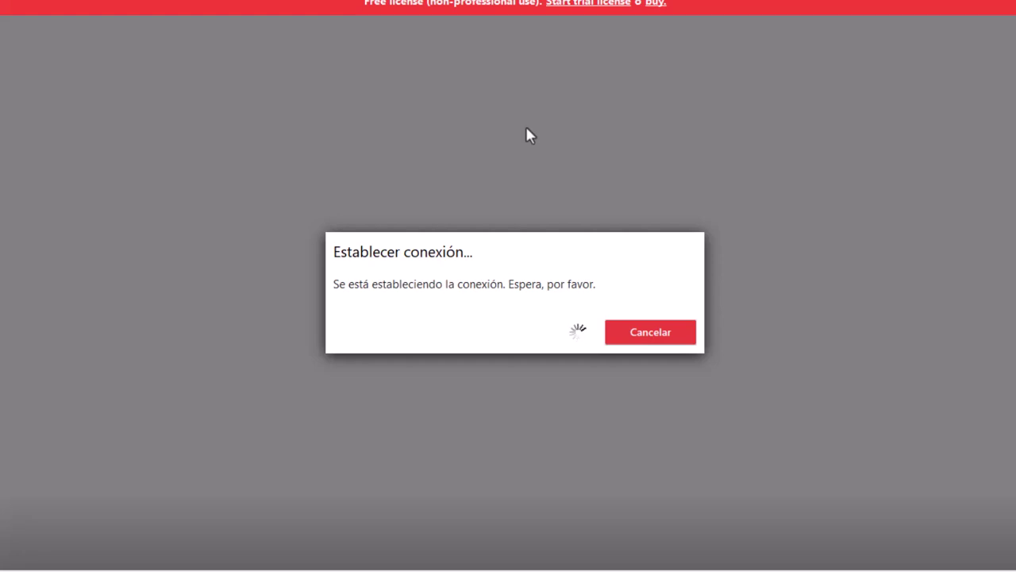
{"action": "left_click", "coordinate": [655, 335]}
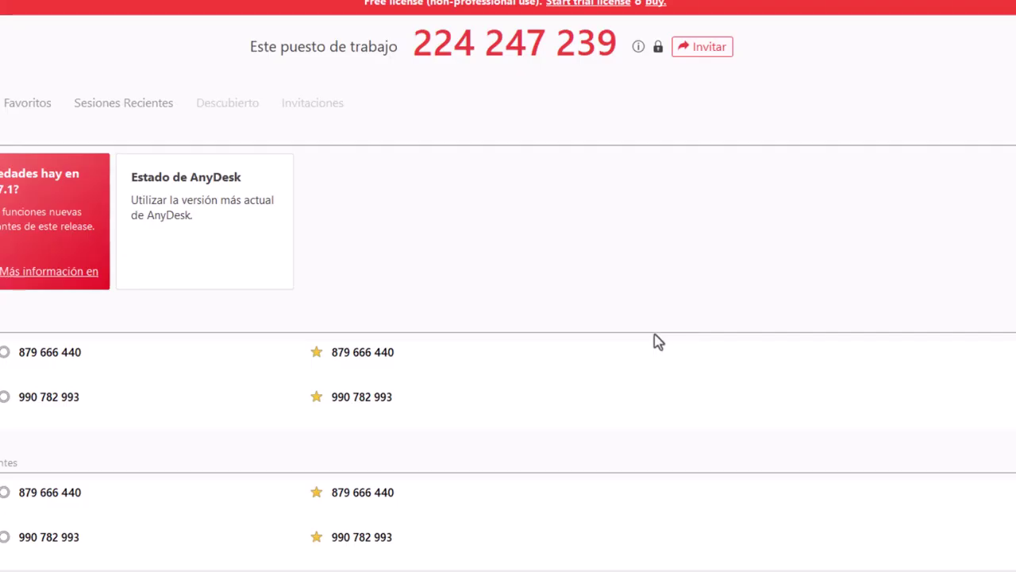
{"action": "left_click", "coordinate": [16, 367]}
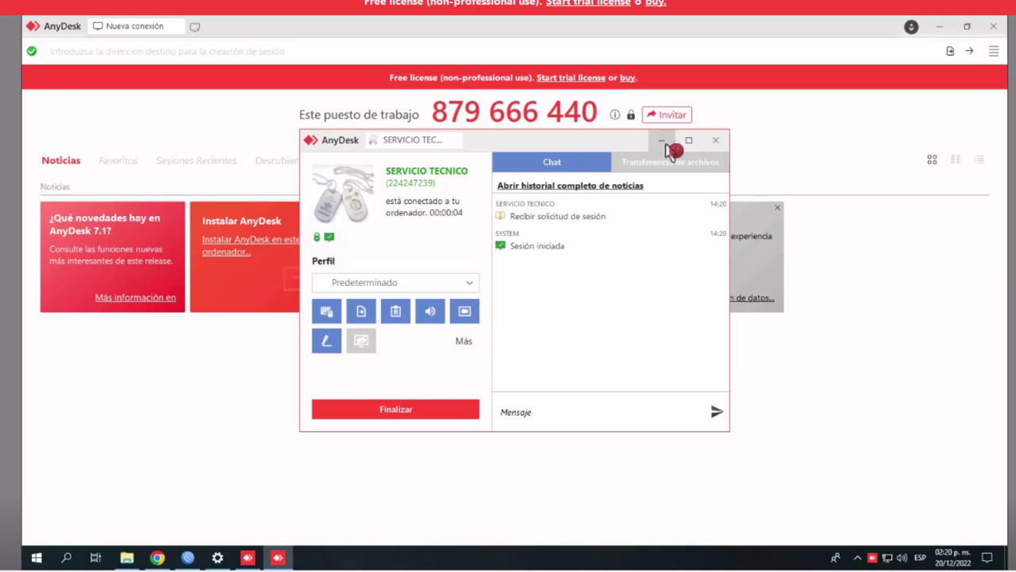
Minimize the AnyDesk panels, close the browser and bring WinBox back to the front
{"action": "left_click", "coordinate": [670, 146]}
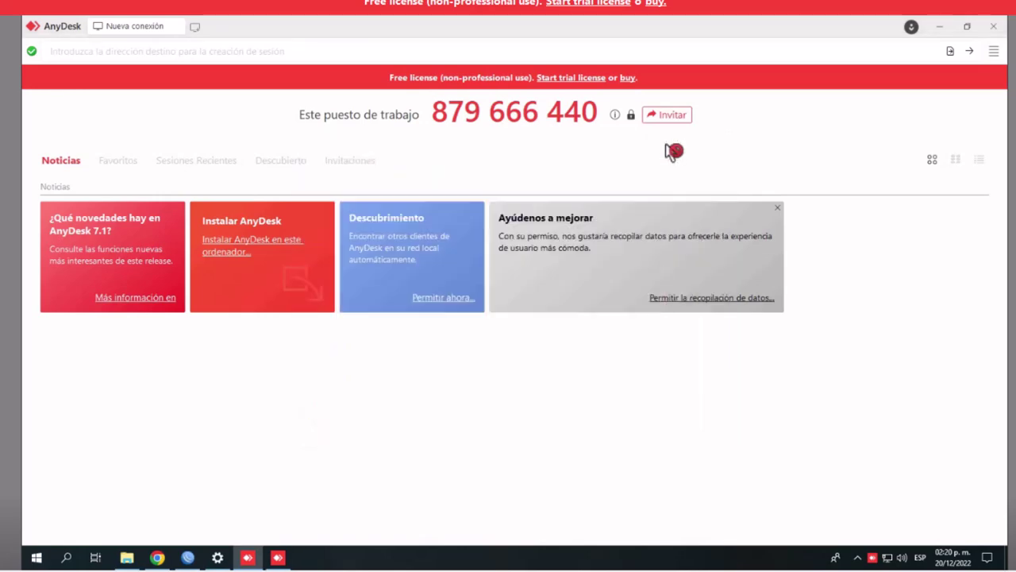
{"action": "left_click", "coordinate": [943, 30]}
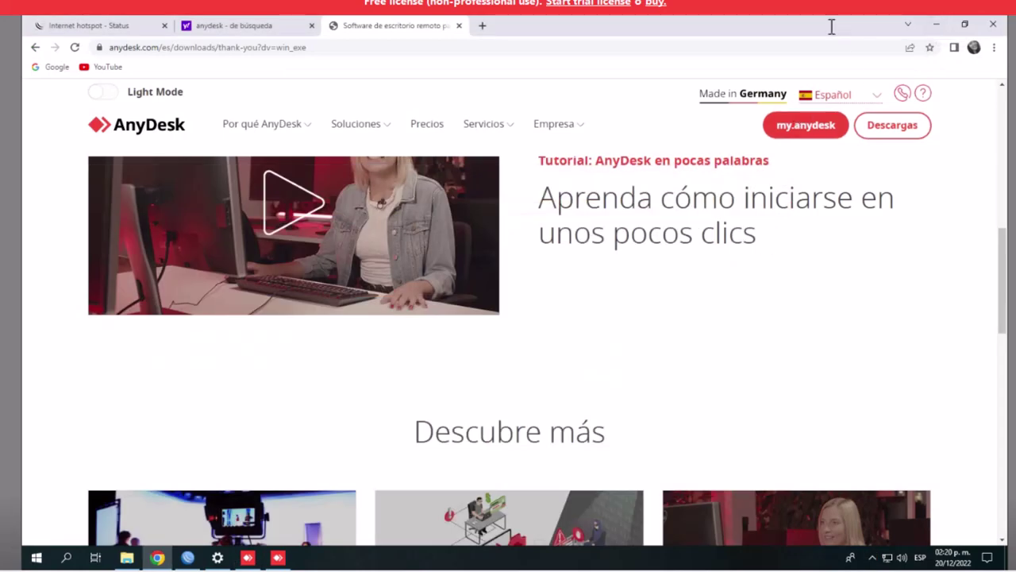
{"action": "left_click", "coordinate": [990, 26]}
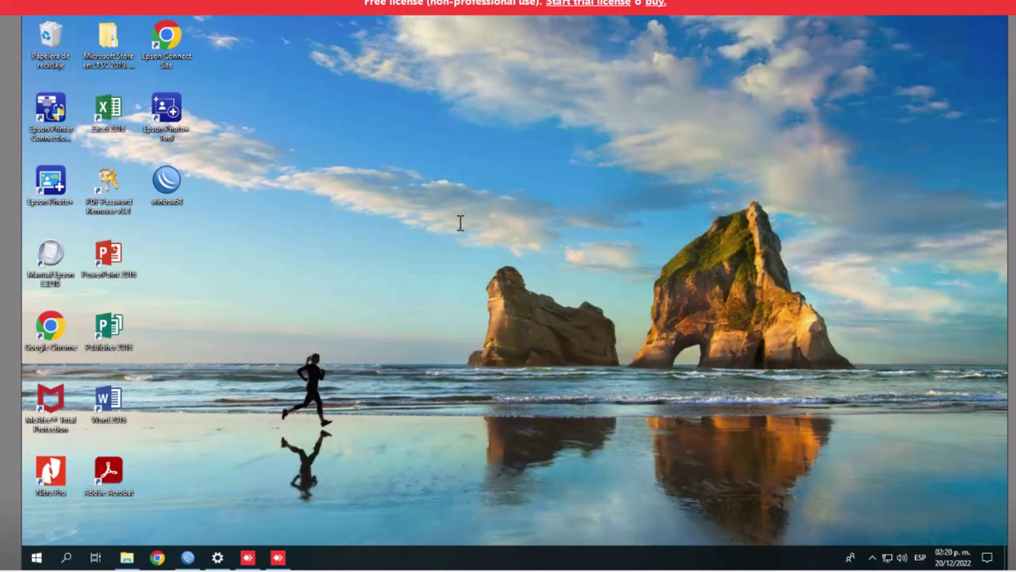
{"action": "left_click", "coordinate": [187, 557]}
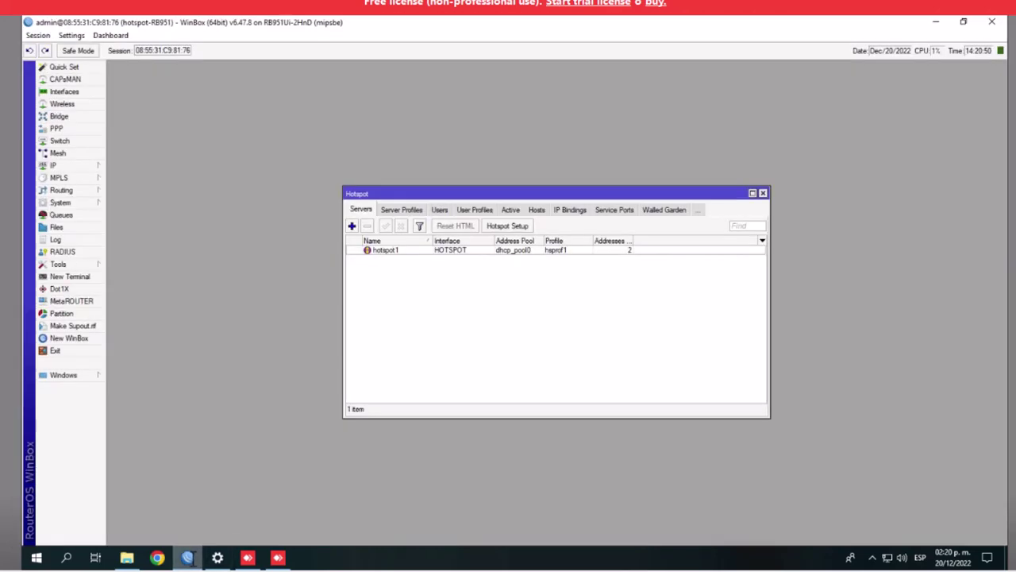
Review the Hotspot active sessions and server profiles, then close the Hotspot window
{"action": "left_click", "coordinate": [512, 211]}
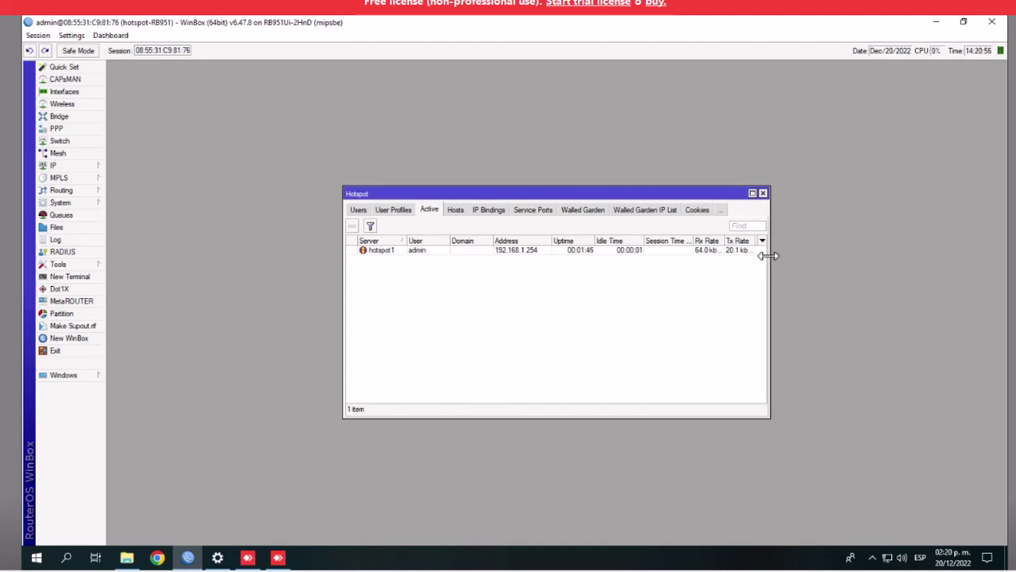
{"action": "left_click_drag", "start_coordinate": [770, 261], "coordinate": [856, 270]}
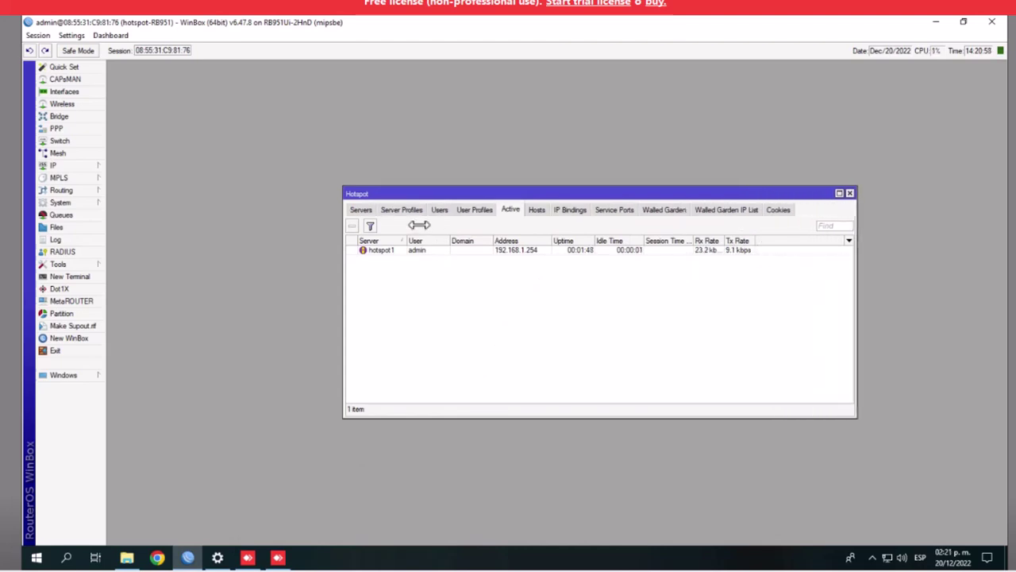
{"action": "left_click", "coordinate": [402, 209]}
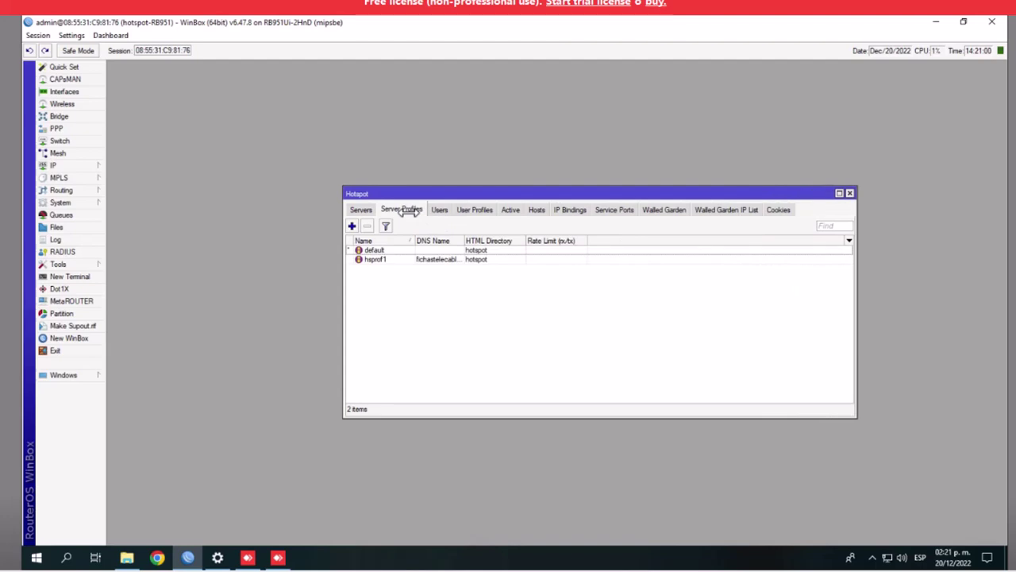
{"action": "left_click", "coordinate": [512, 209]}
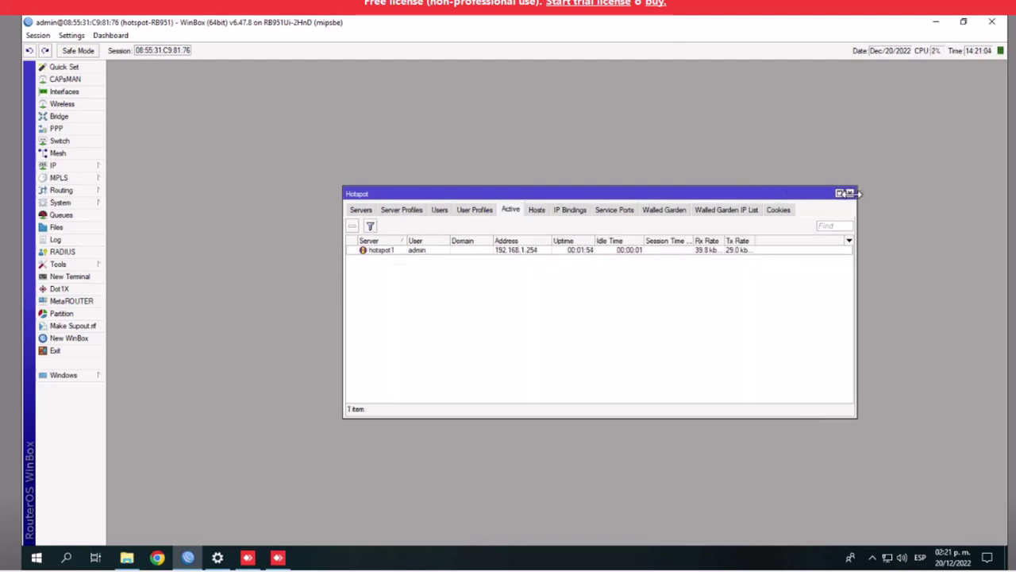
{"action": "left_click", "coordinate": [850, 193]}
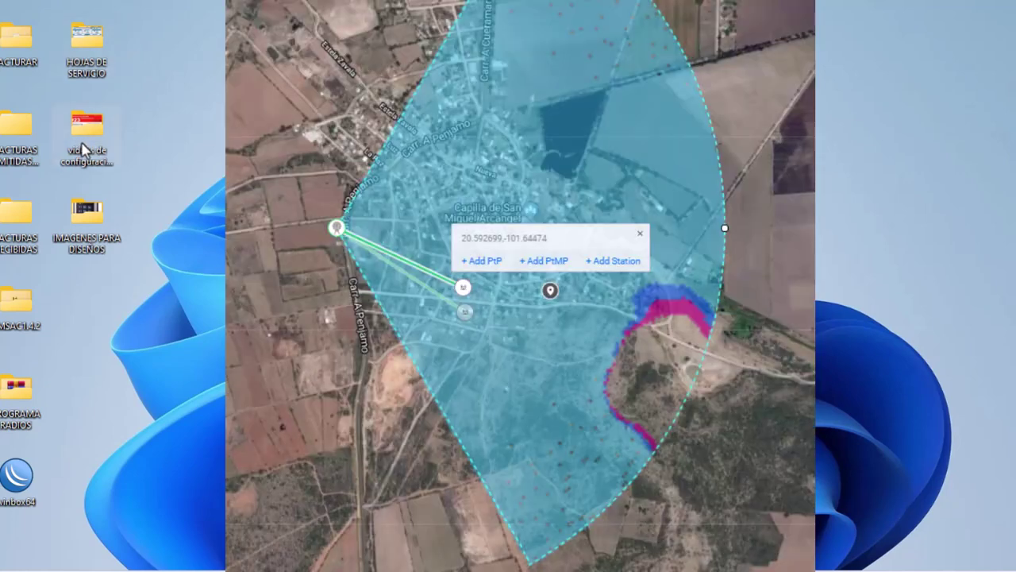
Open the hotspot user profile script file from the configuration videos folder
{"action": "double_click", "coordinate": [85, 142]}
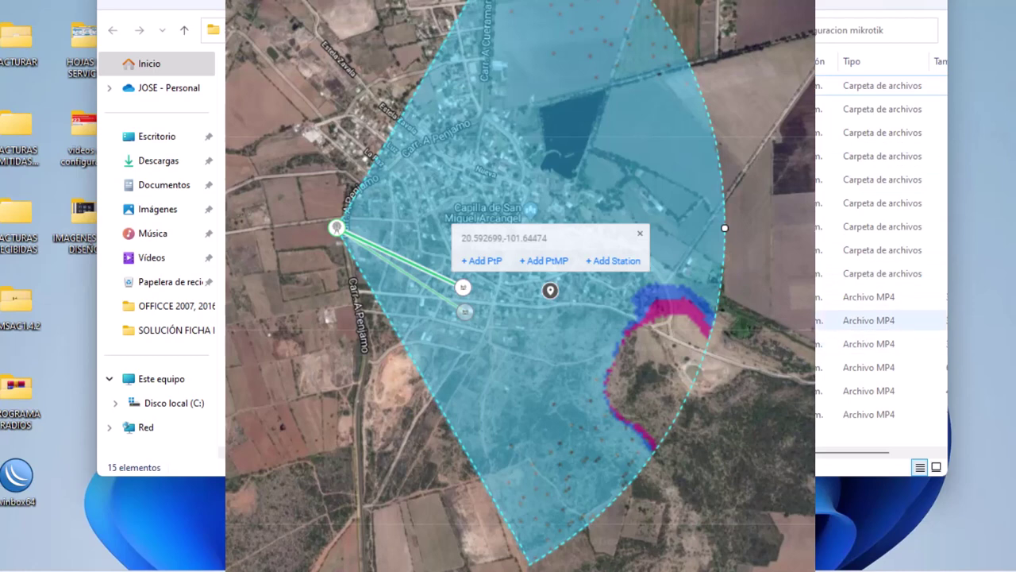
{"action": "double_click", "coordinate": [874, 249]}
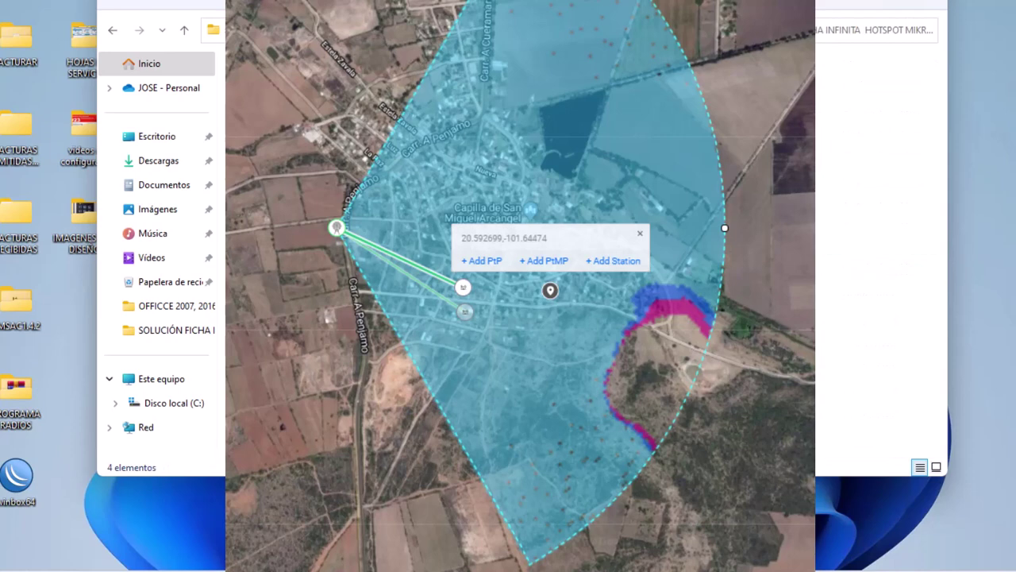
{"action": "key", "text": "Return"}
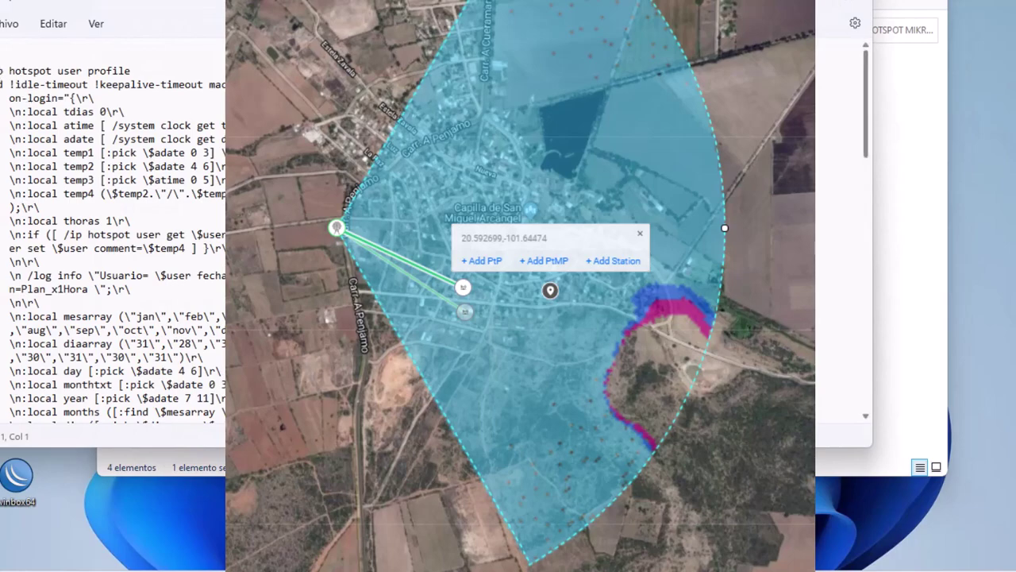
Select the whole script down to rate-limit=1M/3M and copy it with Copiar
{"action": "key", "text": "shift+Down"}
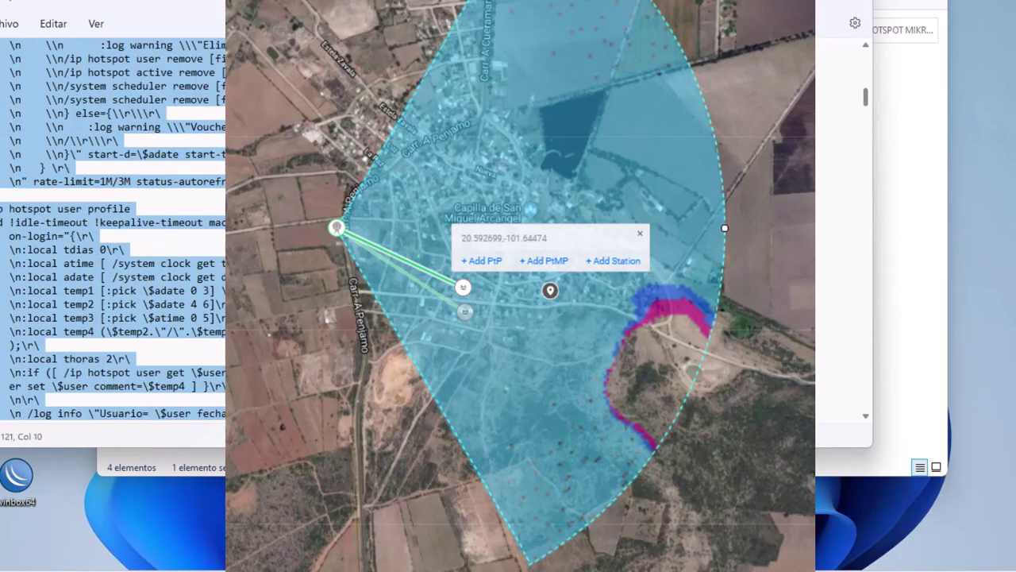
{"action": "key", "text": "shift+Down"}
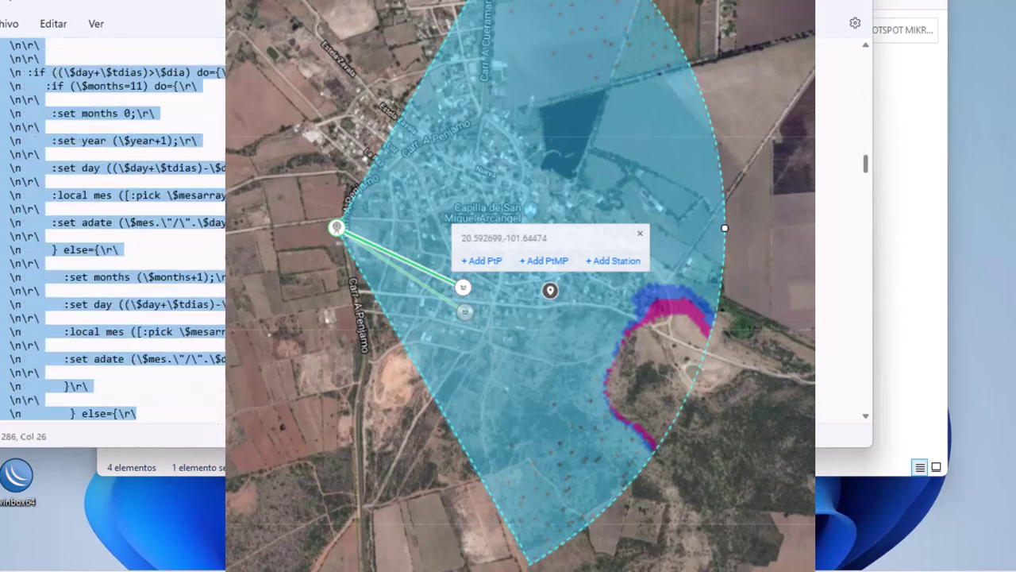
{"action": "key", "text": "shift+Down"}
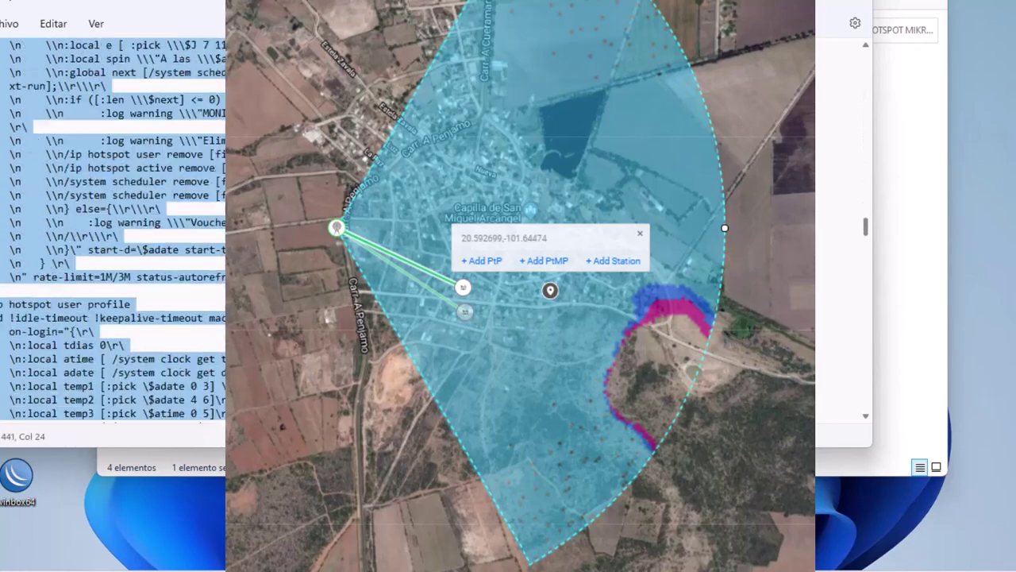
{"action": "key", "text": "shift+Down"}
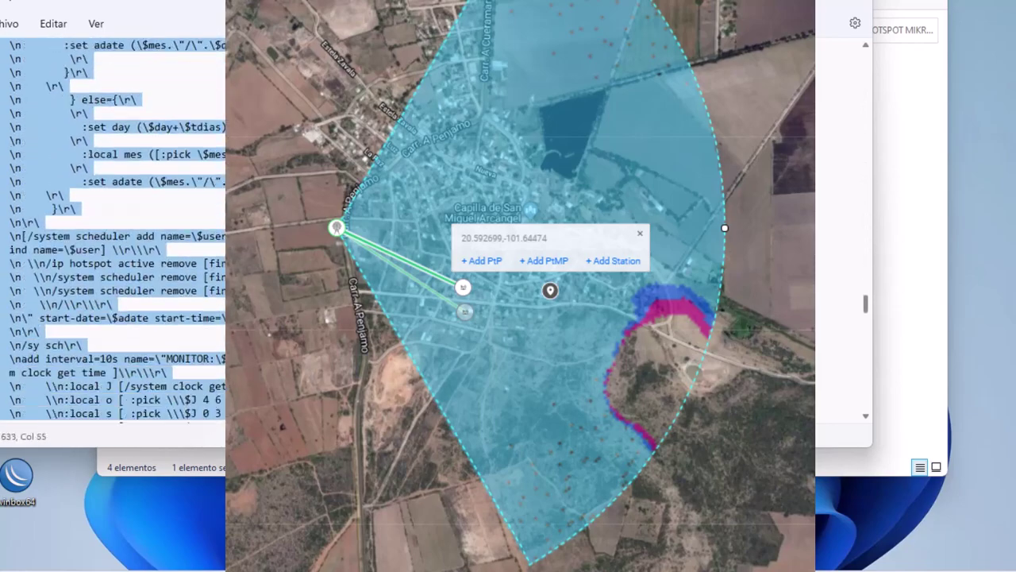
{"action": "key", "text": "shift+Down"}
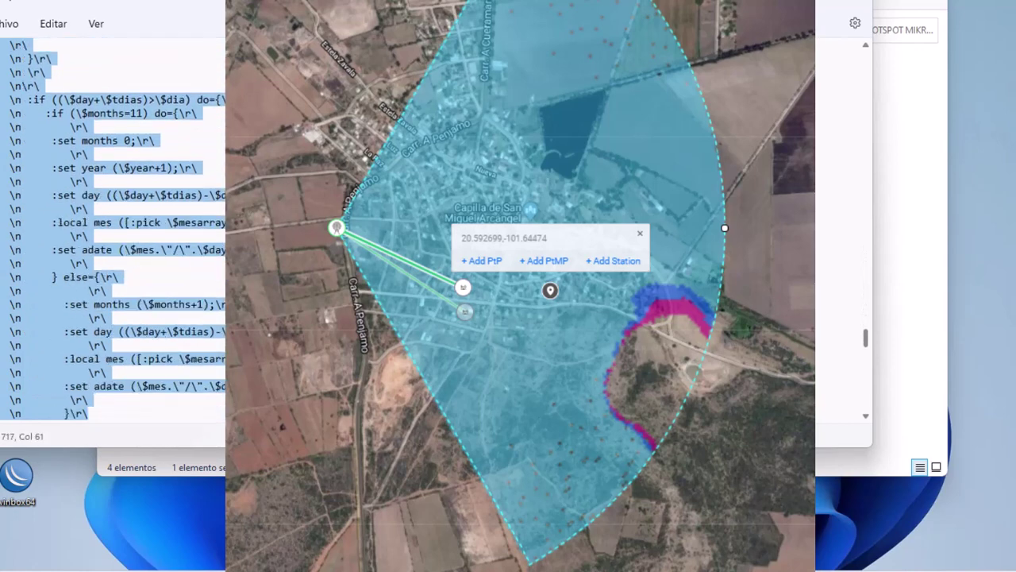
{"action": "key", "text": "shift+Down"}
{"action": "key", "text": "shift+Down"}
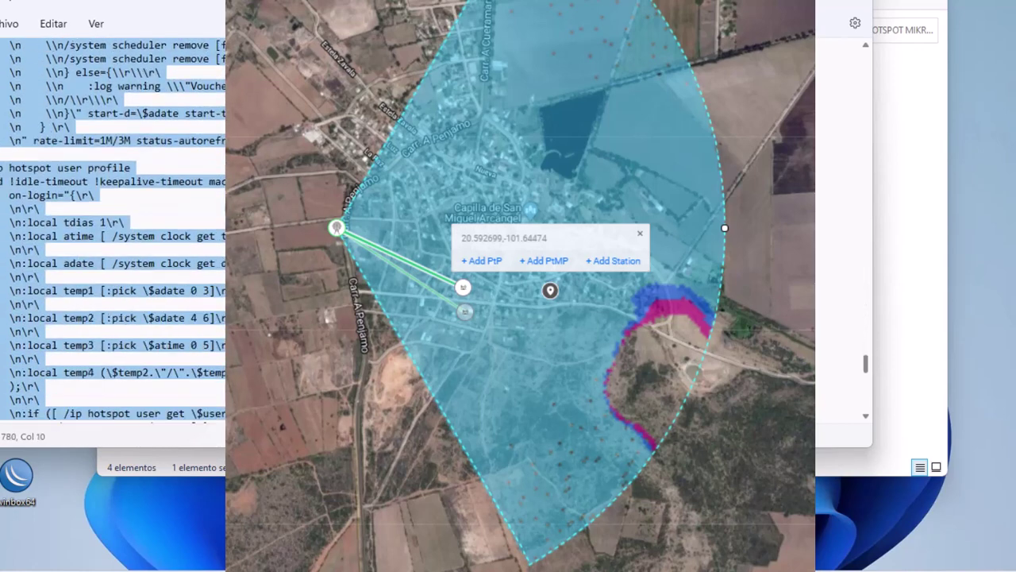
{"action": "key", "text": "shift+Down"}
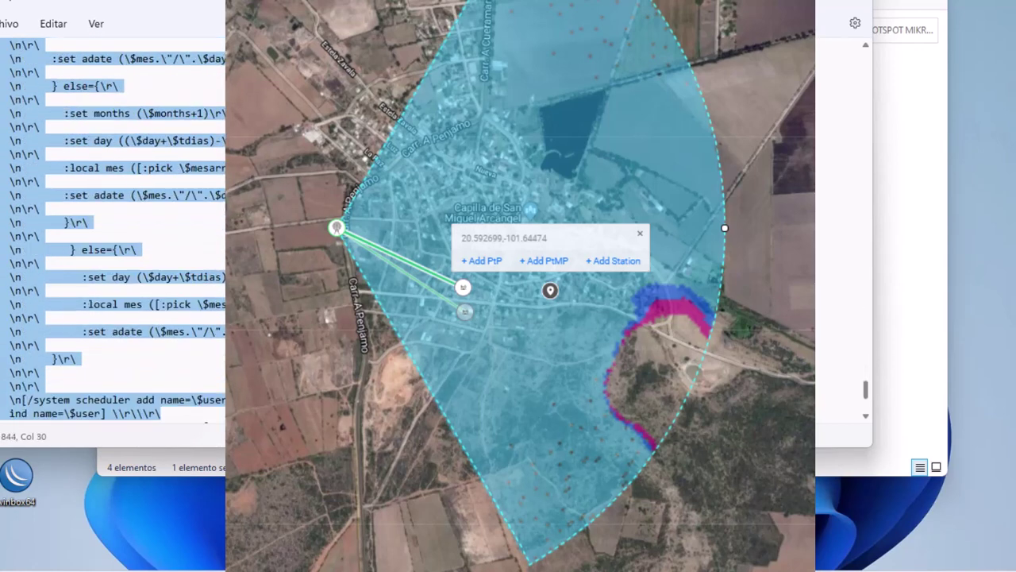
{"action": "key", "text": "shift+Down"}
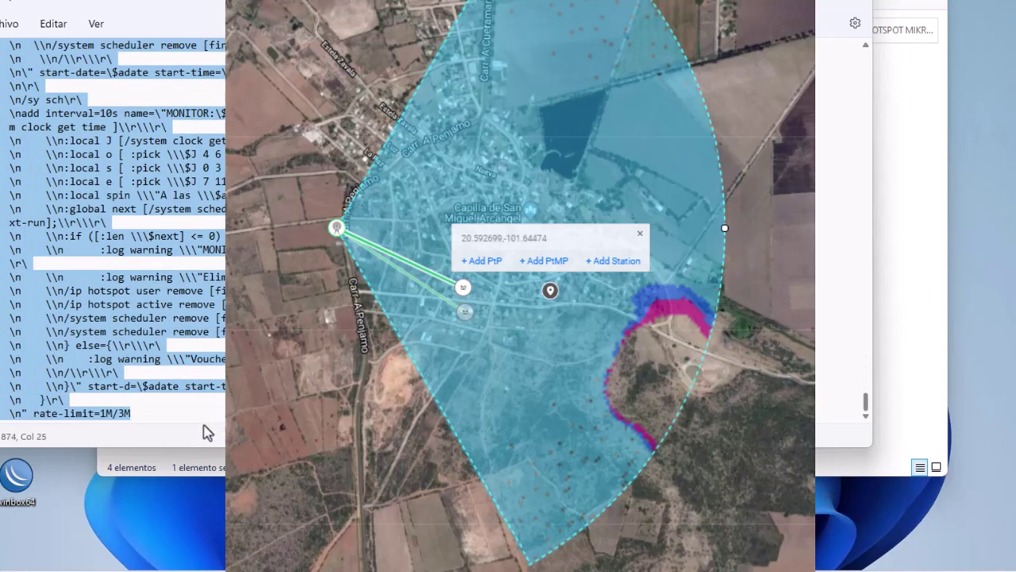
{"action": "right_click", "coordinate": [103, 187]}
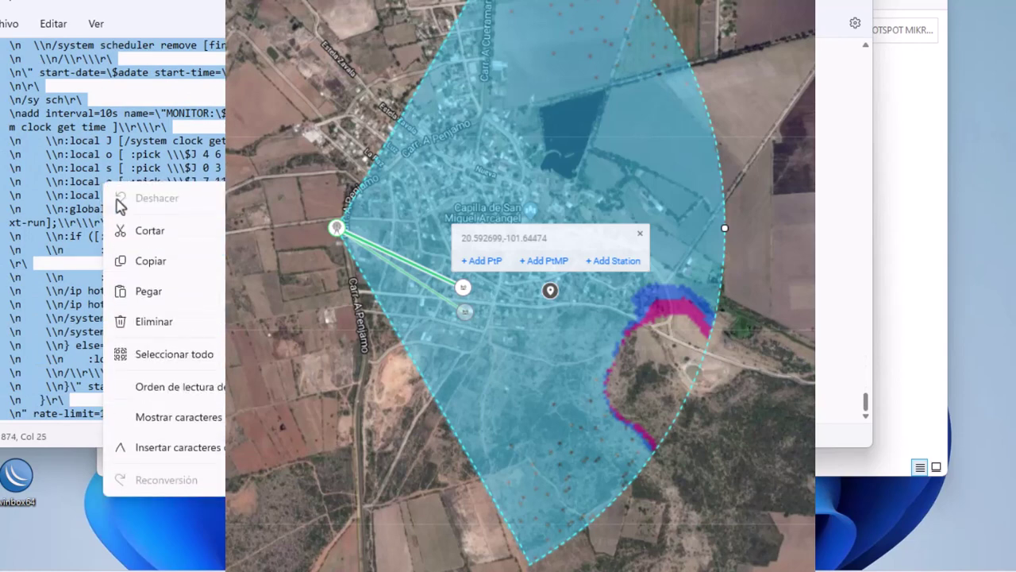
{"action": "left_click", "coordinate": [155, 262]}
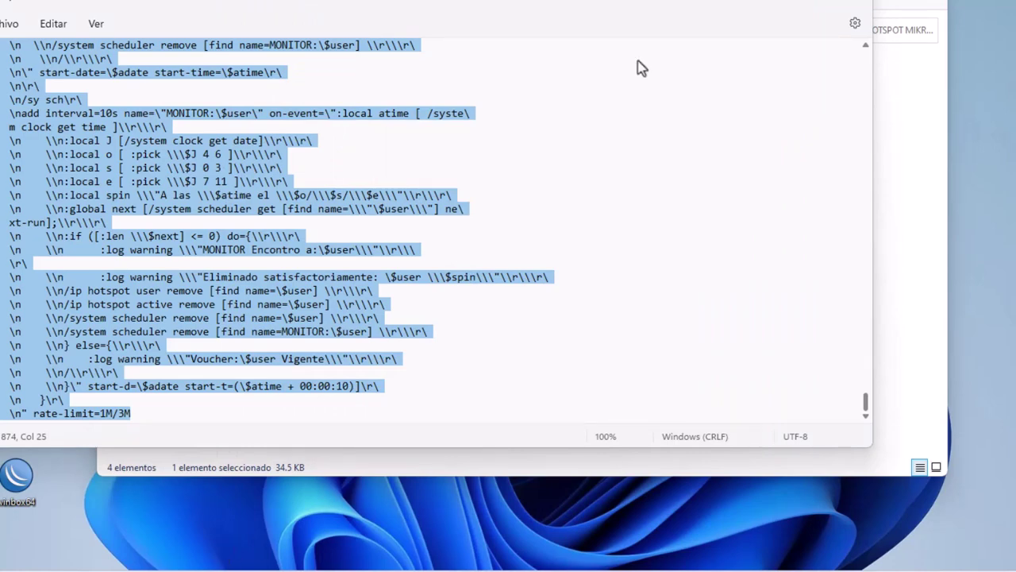
Close Notepad and show the Hotspot User Profiles list, moving the window left
{"action": "left_click", "coordinate": [855, 10]}
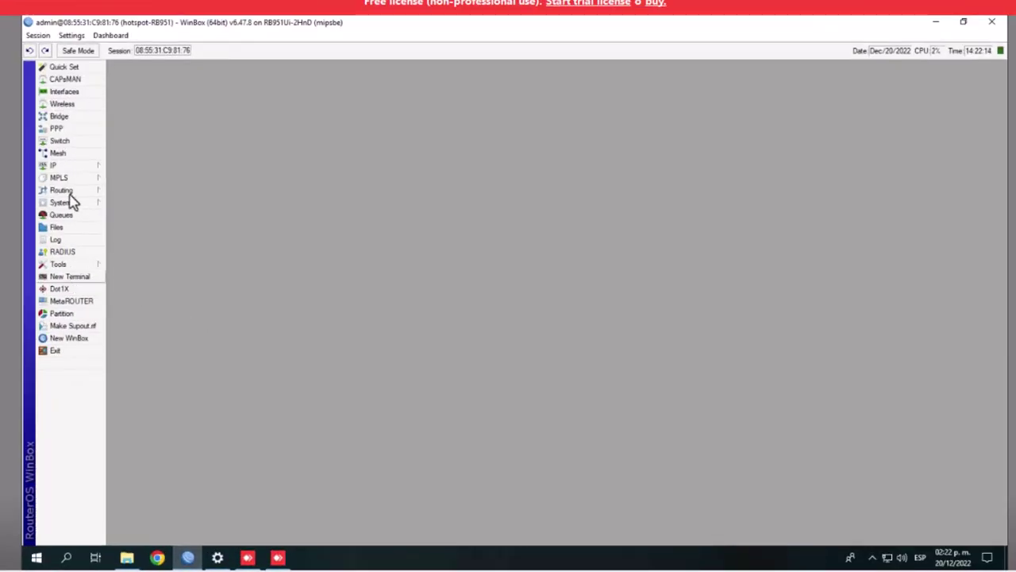
{"action": "left_click", "coordinate": [60, 168]}
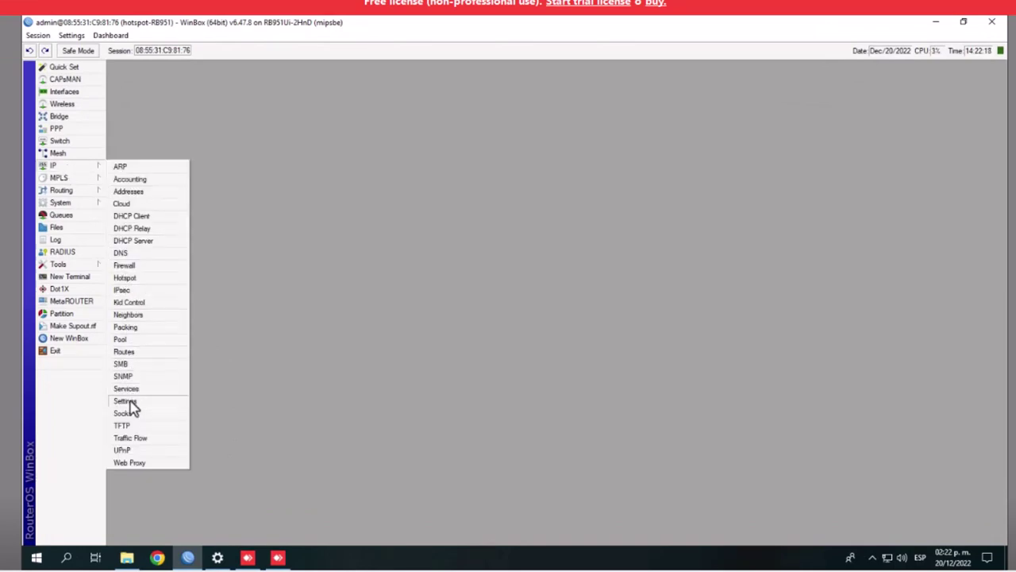
{"action": "left_click", "coordinate": [125, 279]}
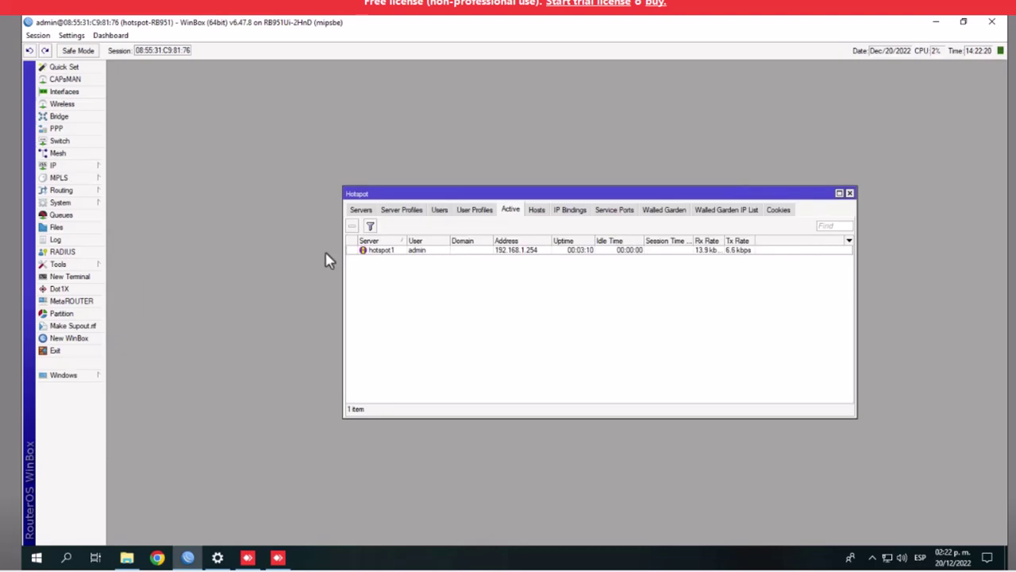
{"action": "left_click", "coordinate": [409, 211]}
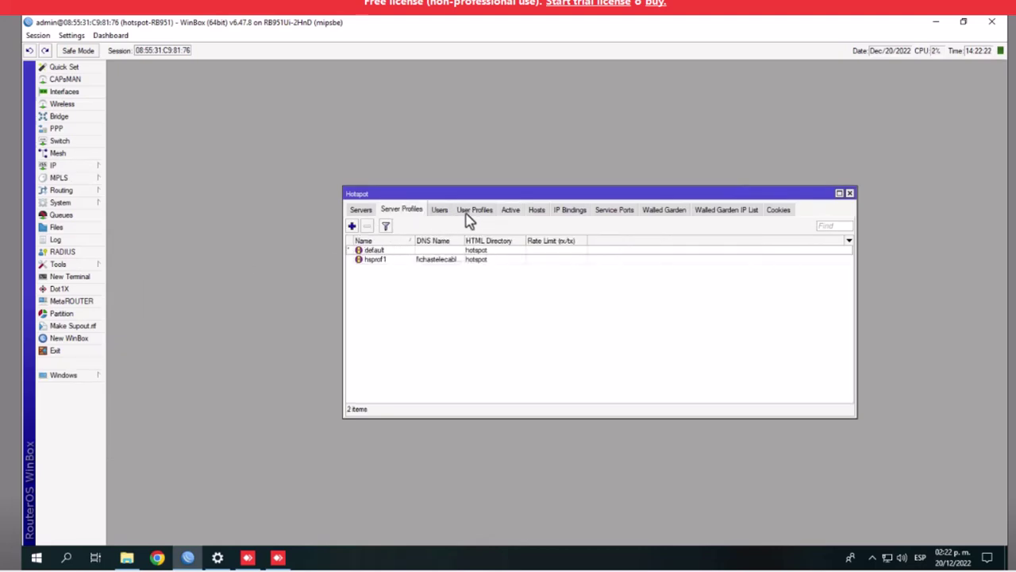
{"action": "left_click", "coordinate": [469, 210]}
{"action": "left_click_drag", "start_coordinate": [469, 194], "coordinate": [231, 146]}
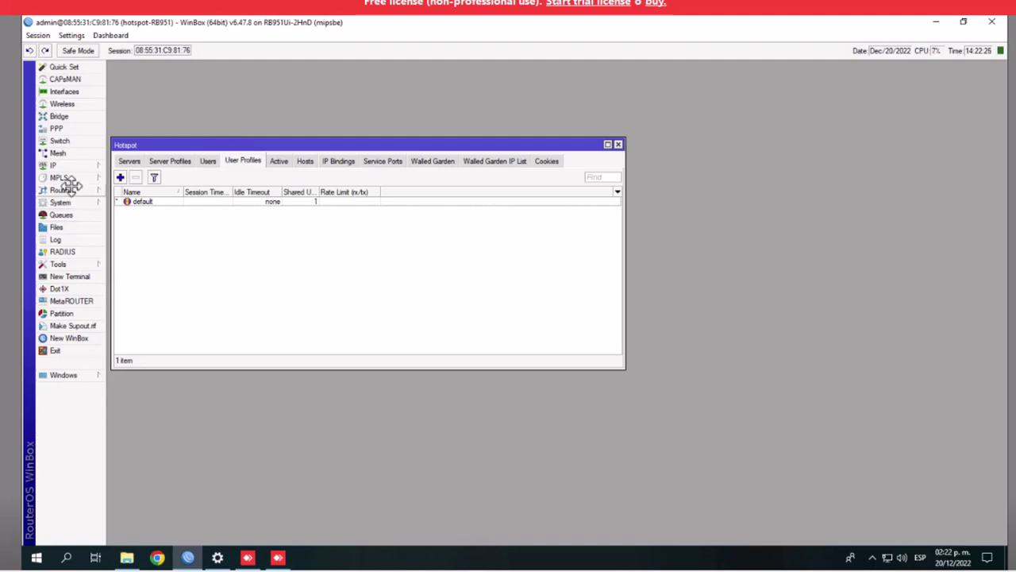
Open System > Scheduler, then paste the 1 HORA profile script into a new terminal
{"action": "left_click", "coordinate": [64, 203]}
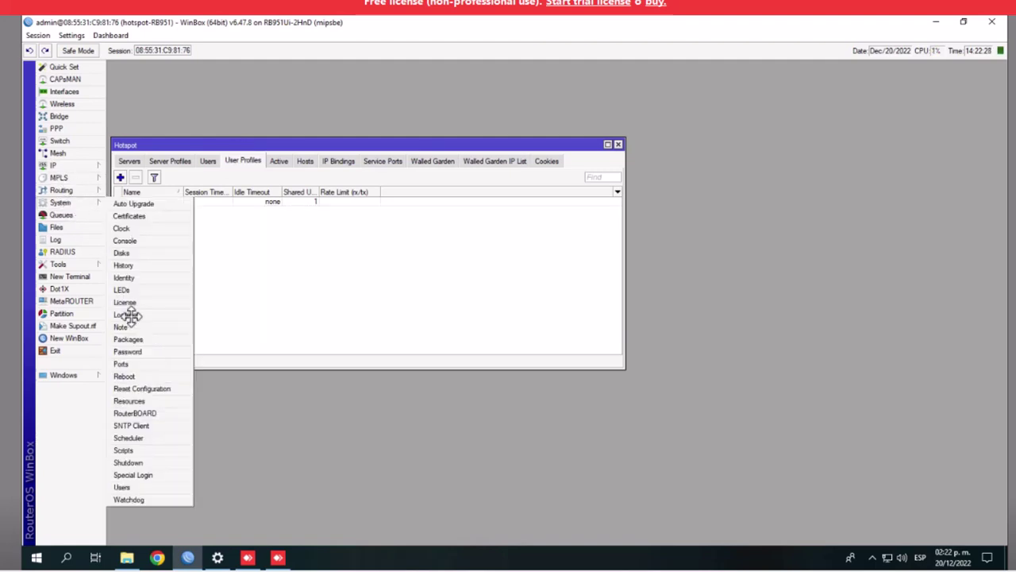
{"action": "left_click", "coordinate": [136, 439]}
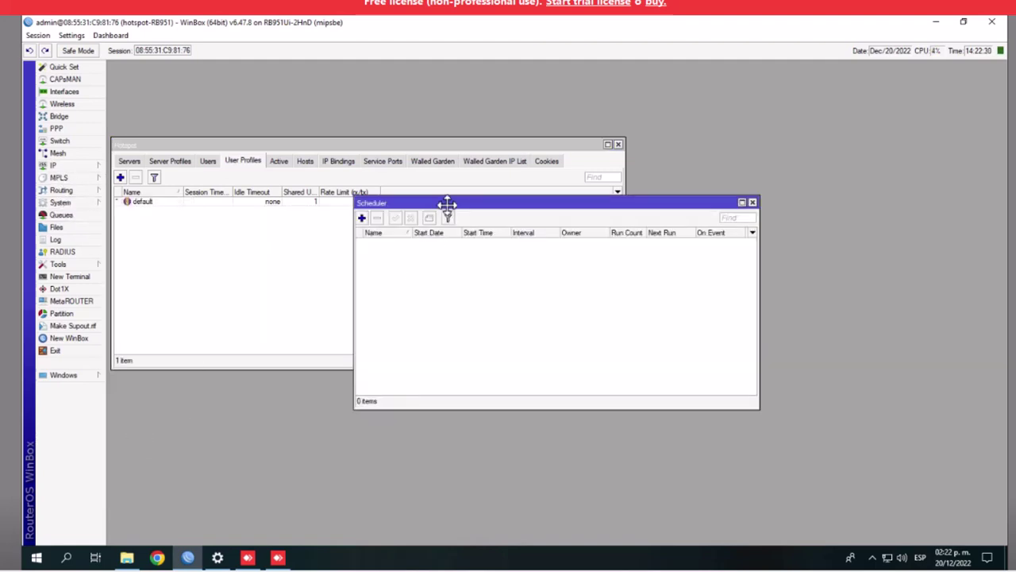
{"action": "mouse_move", "coordinate": [448, 204]}
{"action": "left_mouse_down"}
{"action": "mouse_move", "coordinate": [233, 249]}
{"action": "mouse_move", "coordinate": [200, 281]}
{"action": "mouse_move", "coordinate": [476, 209]}
{"action": "mouse_move", "coordinate": [460, 208]}
{"action": "left_mouse_up"}
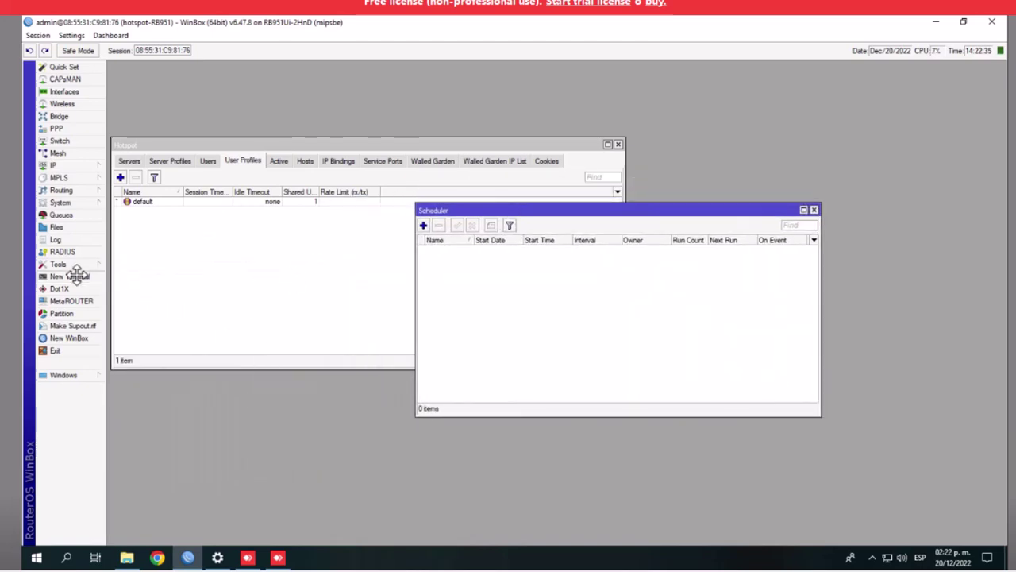
{"action": "left_click", "coordinate": [77, 275]}
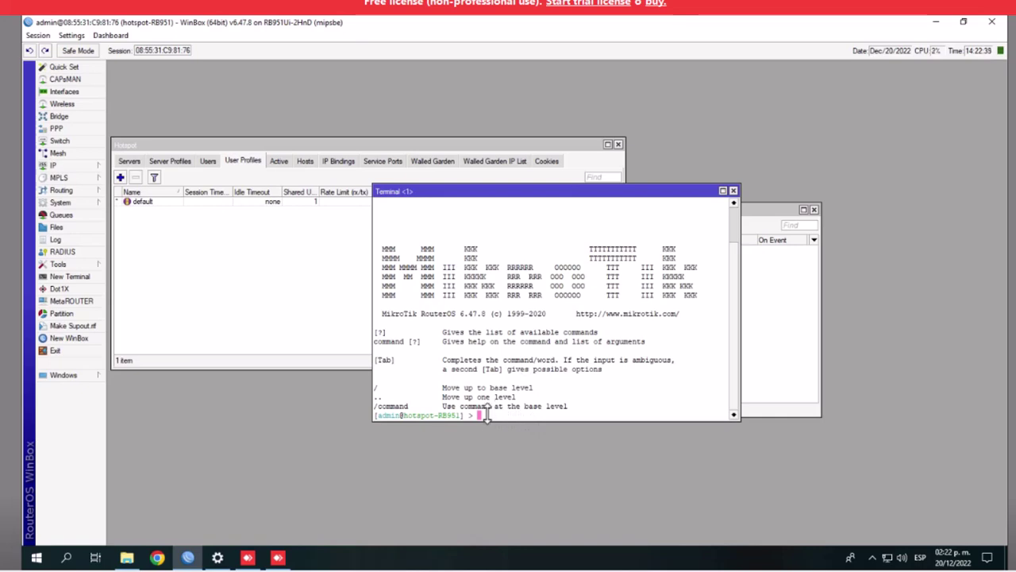
{"action": "key", "text": "ctrl+v"}
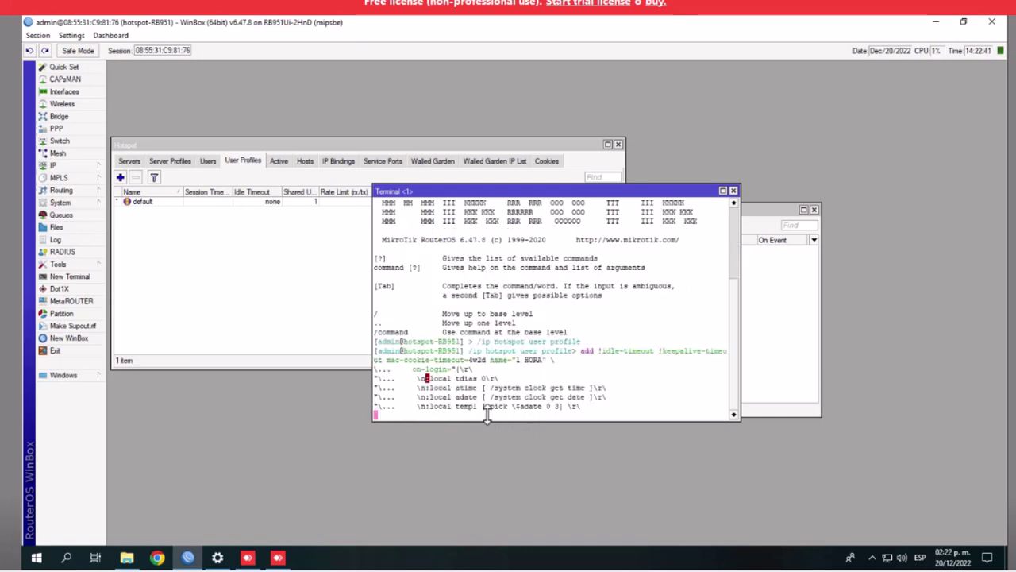
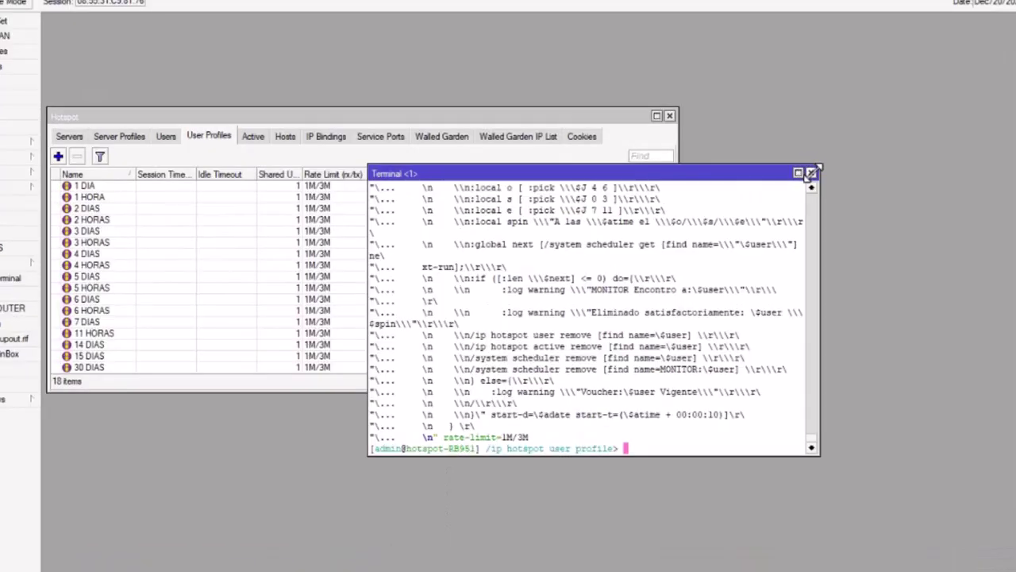
Close the Terminal and enlarge the Hotspot window to show all 18 user profiles
{"action": "left_click", "coordinate": [733, 191]}
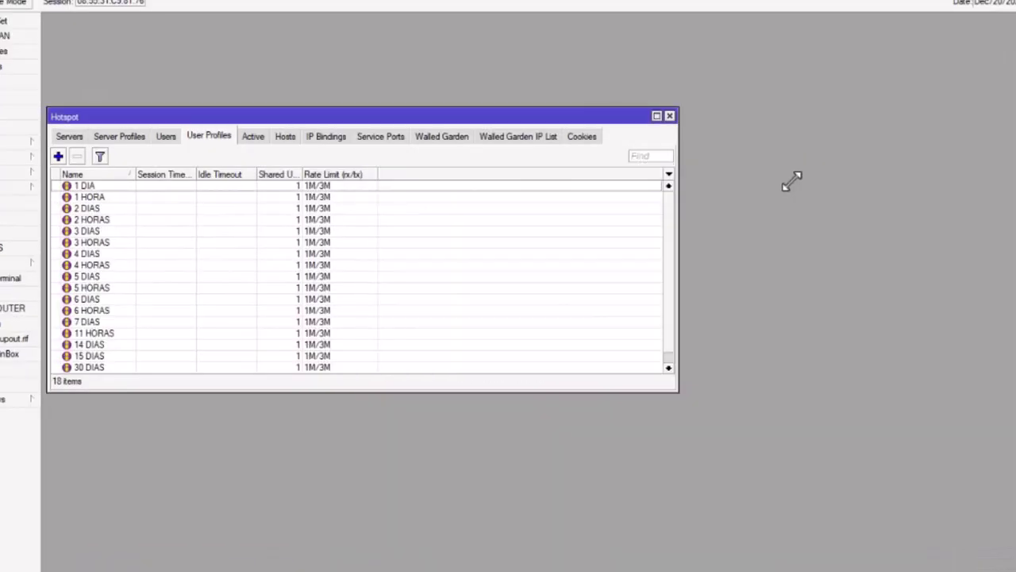
{"action": "left_click_drag", "start_coordinate": [450, 119], "coordinate": [438, 21]}
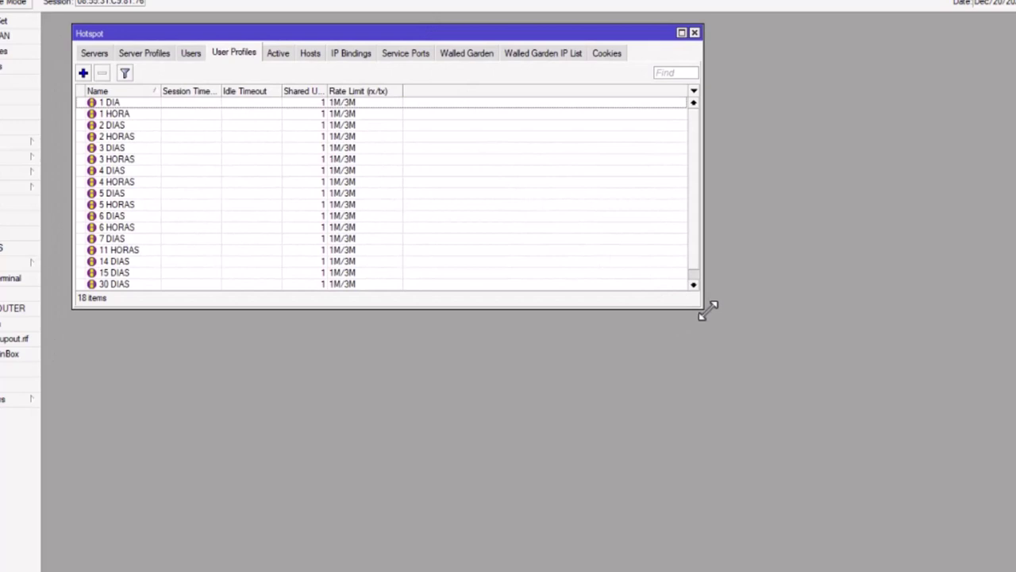
{"action": "left_click_drag", "start_coordinate": [704, 310], "coordinate": [1013, 520]}
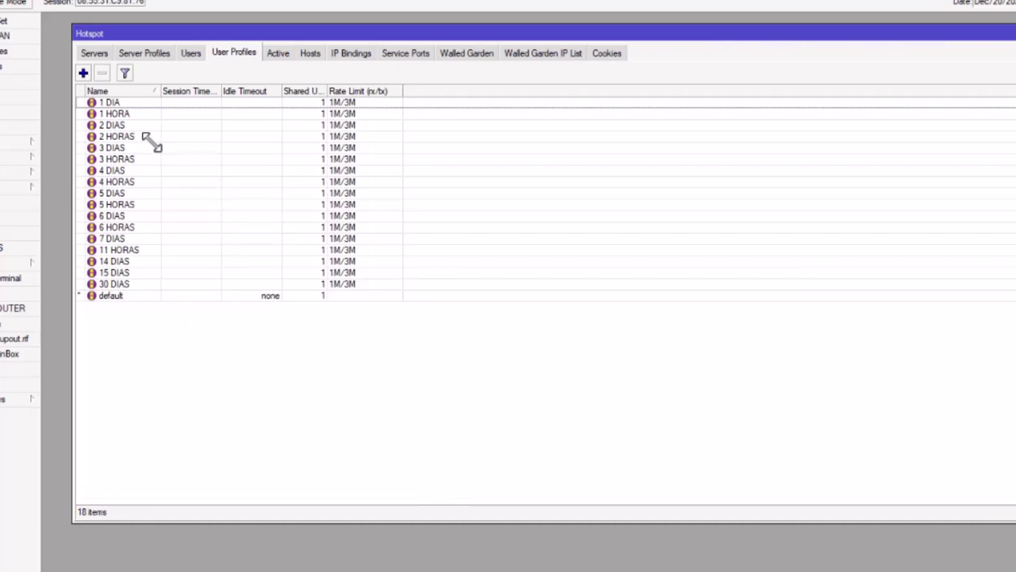
Change the 1 HORA profile's rate limit from 1M/3M to 5M/5M and save it
{"action": "double_click", "coordinate": [111, 114]}
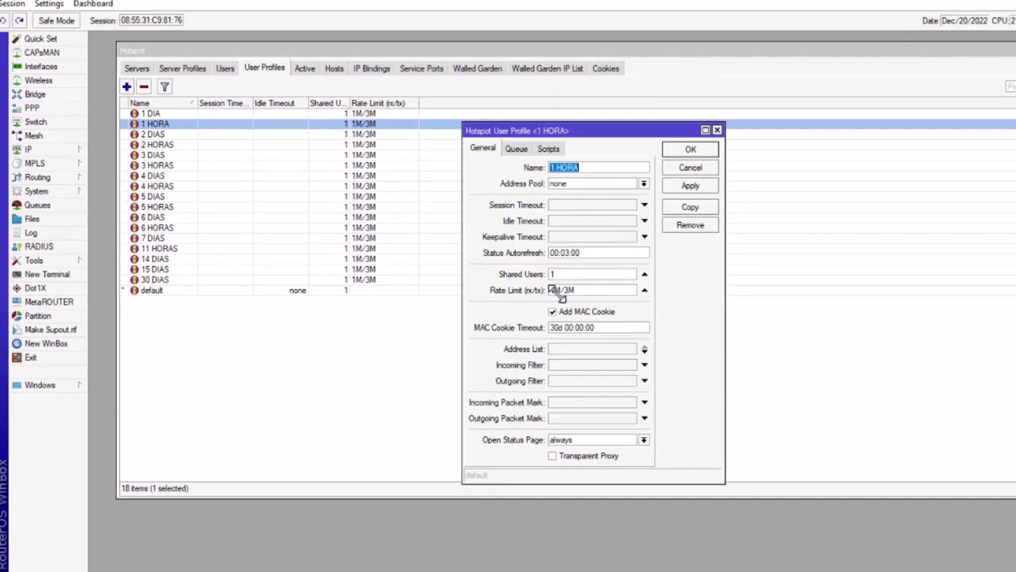
{"action": "left_click", "coordinate": [554, 290]}
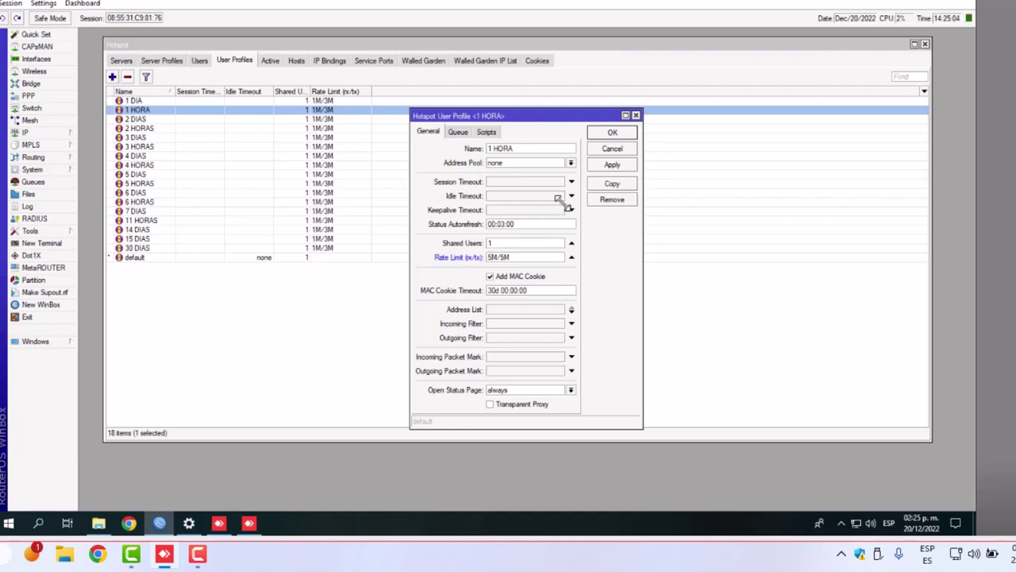
{"action": "left_click", "coordinate": [457, 132]}
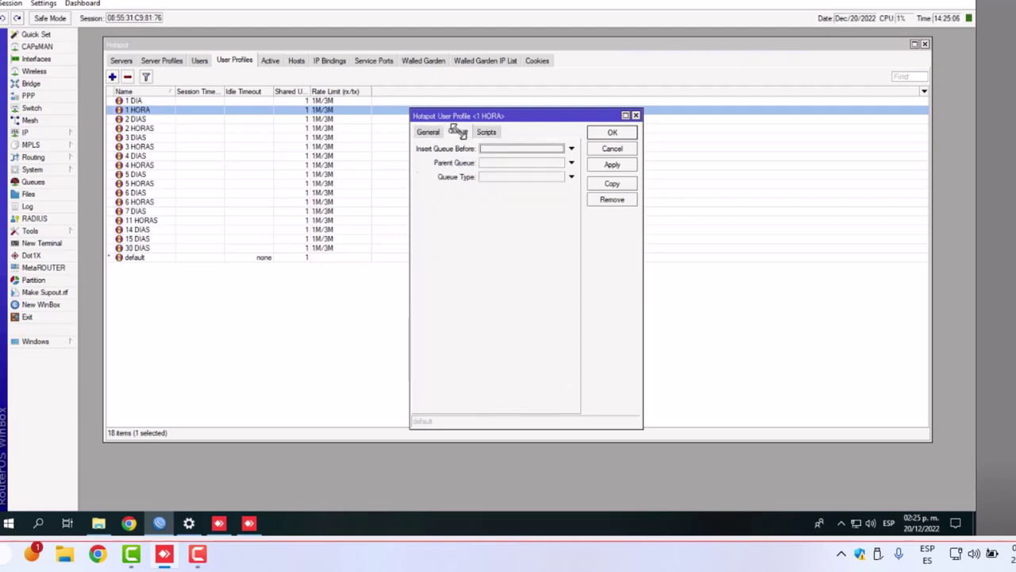
{"action": "left_click", "coordinate": [484, 132]}
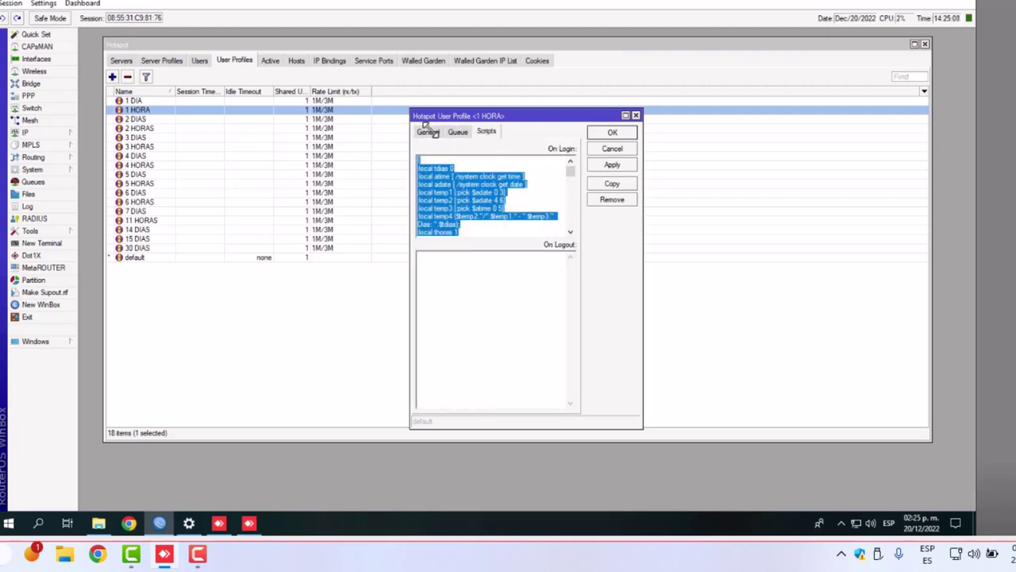
{"action": "left_click", "coordinate": [427, 130]}
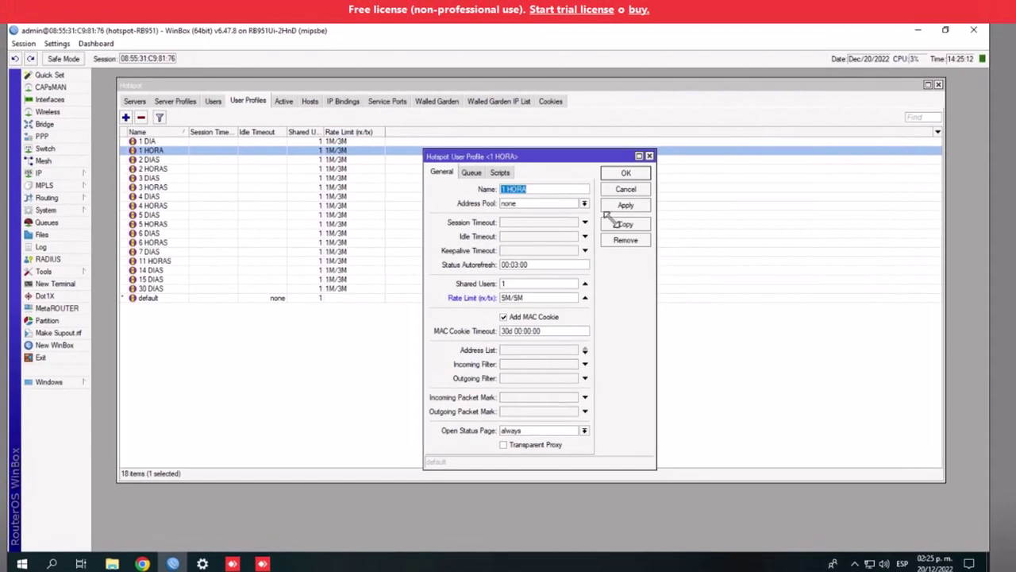
{"action": "left_click", "coordinate": [625, 205]}
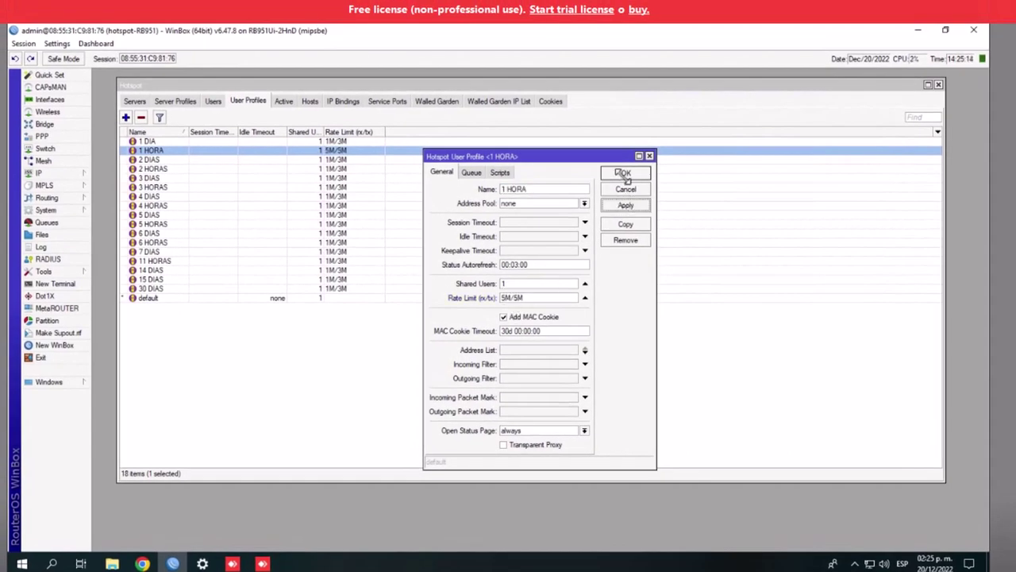
{"action": "left_click", "coordinate": [624, 174]}
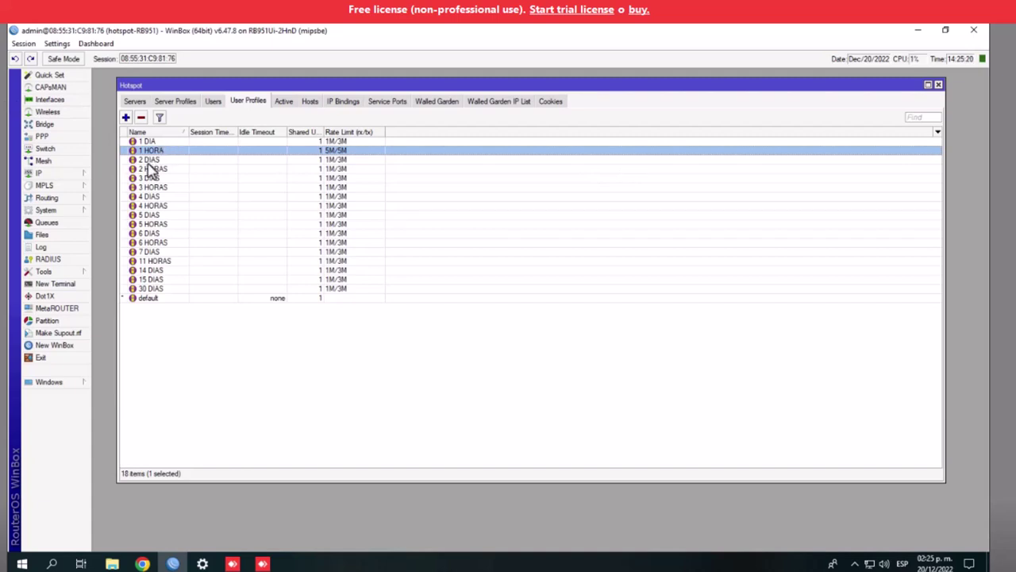
Set the 2 HORAS profile's rate limit to 5M/5M, leaving 2 DIAS unchanged
{"action": "left_click", "coordinate": [148, 162]}
{"action": "double_click", "coordinate": [150, 163]}
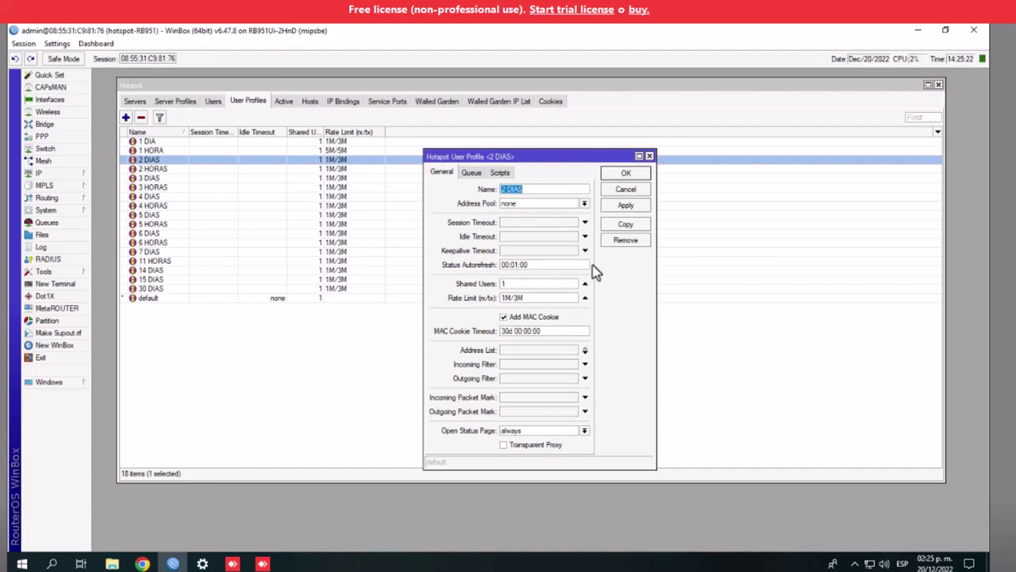
{"action": "left_click", "coordinate": [649, 155]}
{"action": "double_click", "coordinate": [167, 169]}
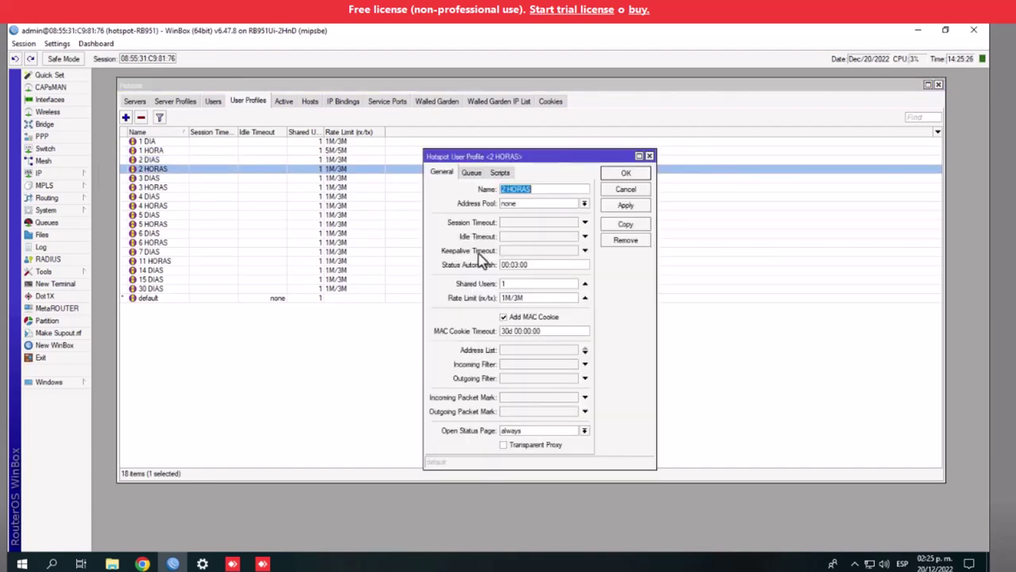
{"action": "left_click", "coordinate": [511, 298]}
{"action": "left_click", "coordinate": [617, 205]}
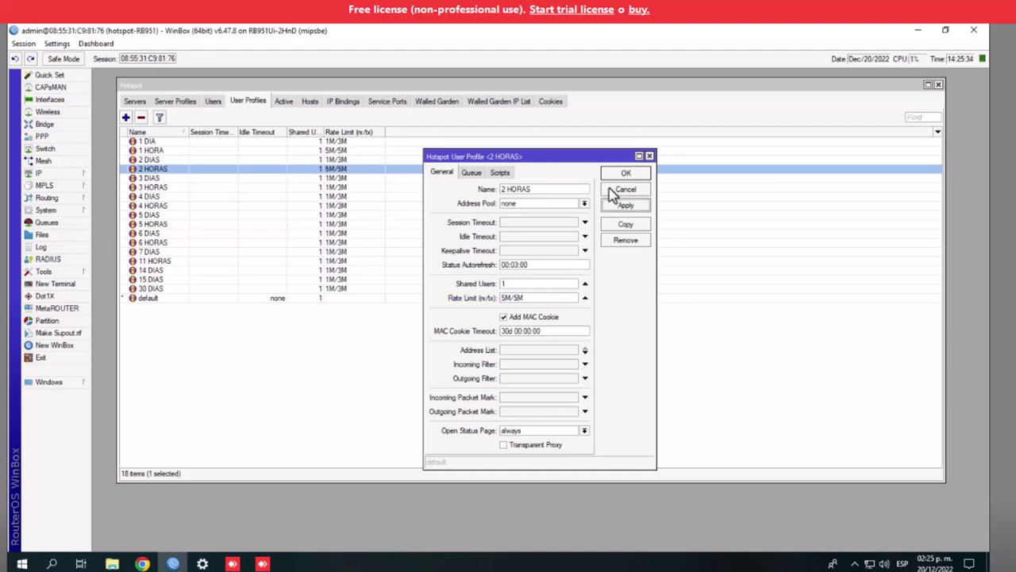
{"action": "left_click", "coordinate": [619, 175]}
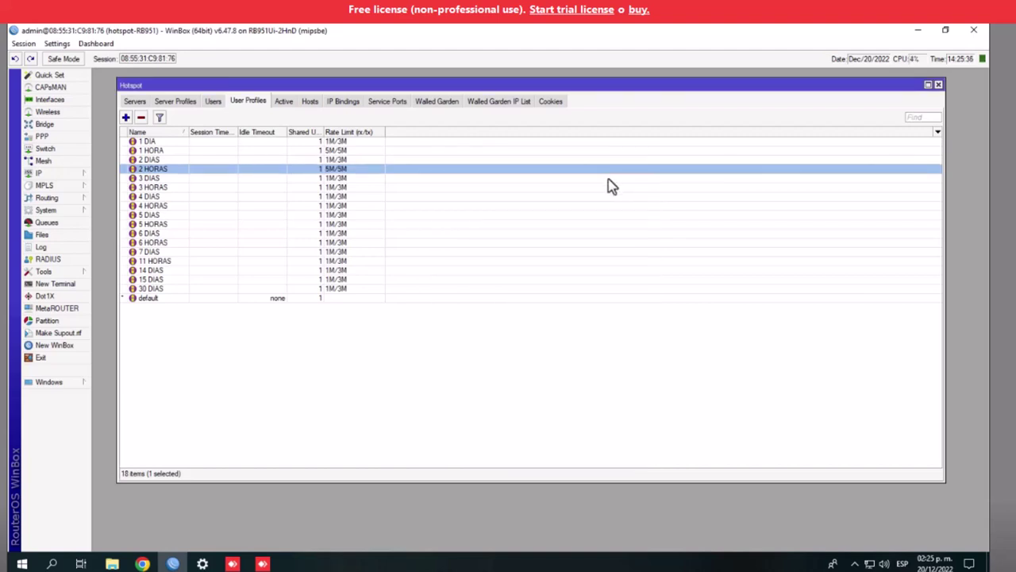
Set the 1 DIA profile's rate limit to 5M/5M and save it
{"action": "double_click", "coordinate": [152, 143]}
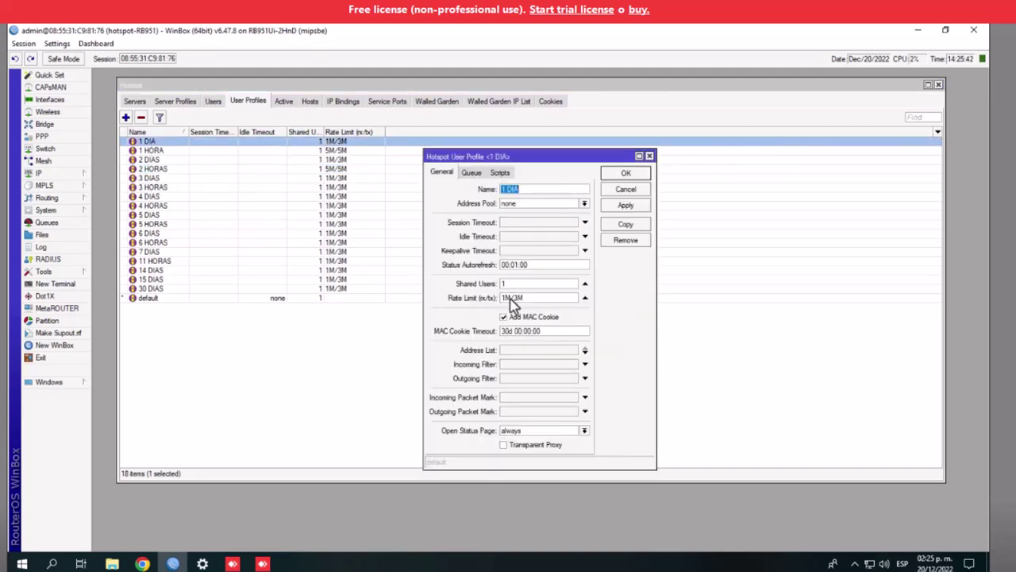
{"action": "left_click", "coordinate": [506, 299]}
{"action": "key", "text": "BackSpace"}
{"action": "left_click", "coordinate": [625, 206]}
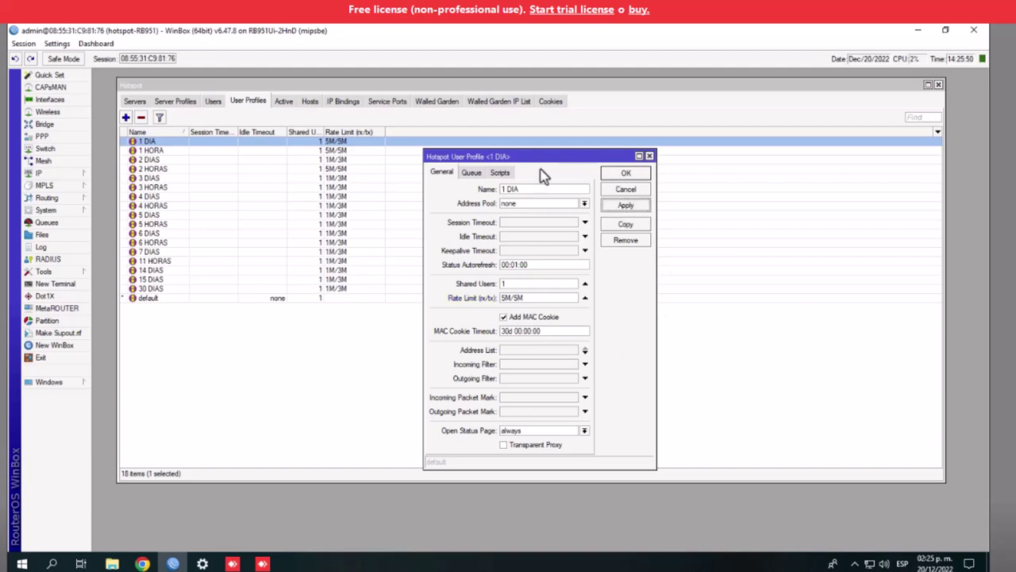
{"action": "left_click", "coordinate": [621, 175]}
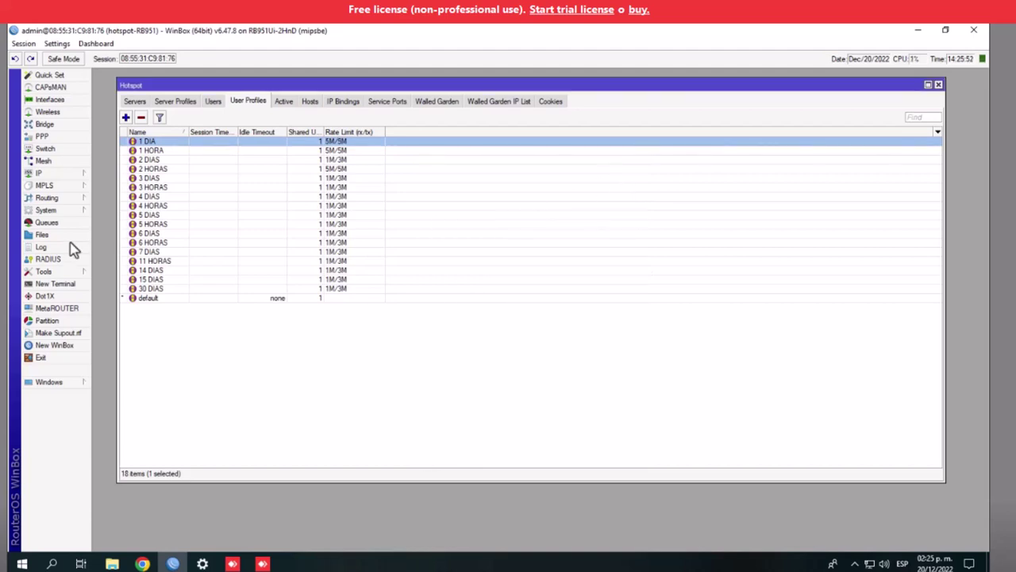
Delete the 3 DIAS and 3 HORAS user profiles
{"action": "left_click", "coordinate": [151, 179]}
{"action": "left_click", "coordinate": [159, 188]}
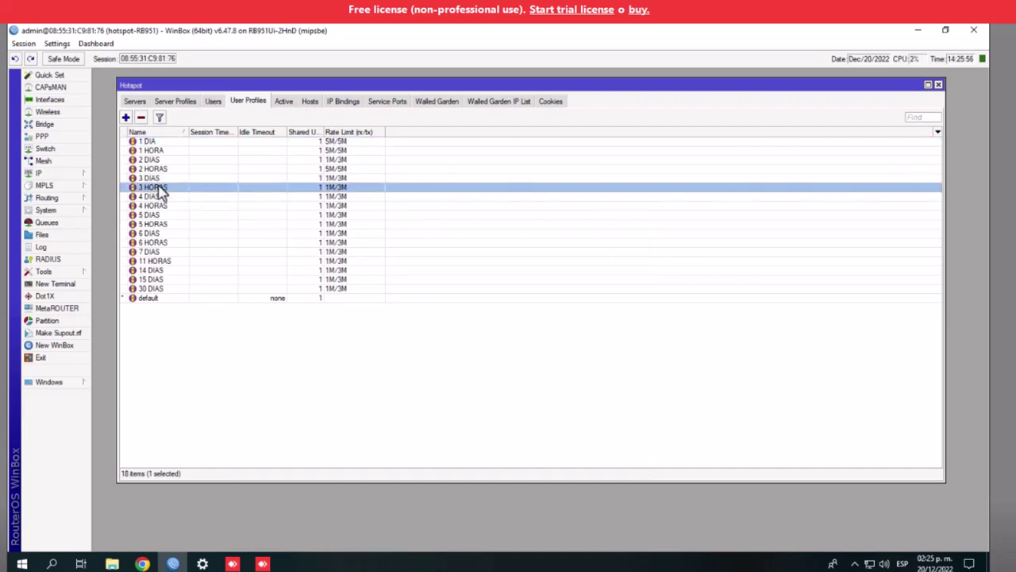
{"action": "left_click", "coordinate": [159, 179]}
{"action": "left_click", "coordinate": [158, 188]}
{"action": "left_click", "coordinate": [158, 179]}
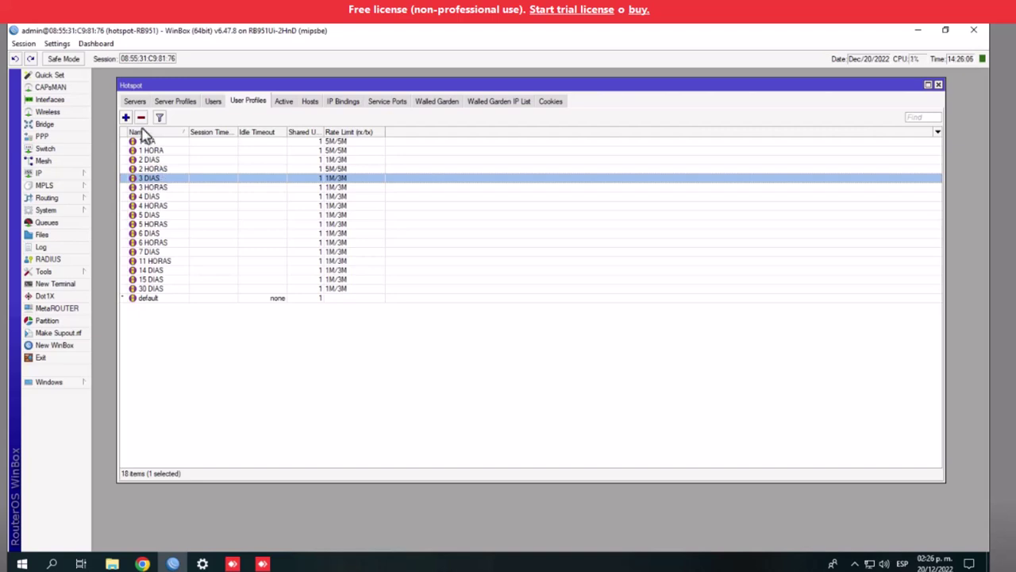
{"action": "left_click", "coordinate": [140, 117]}
{"action": "left_click", "coordinate": [149, 181]}
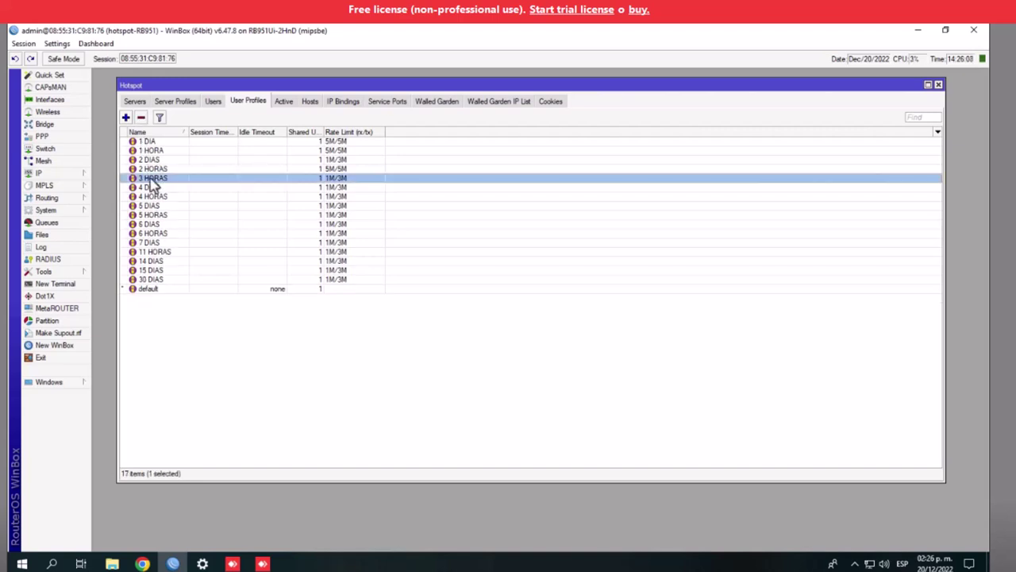
{"action": "left_click", "coordinate": [140, 117]}
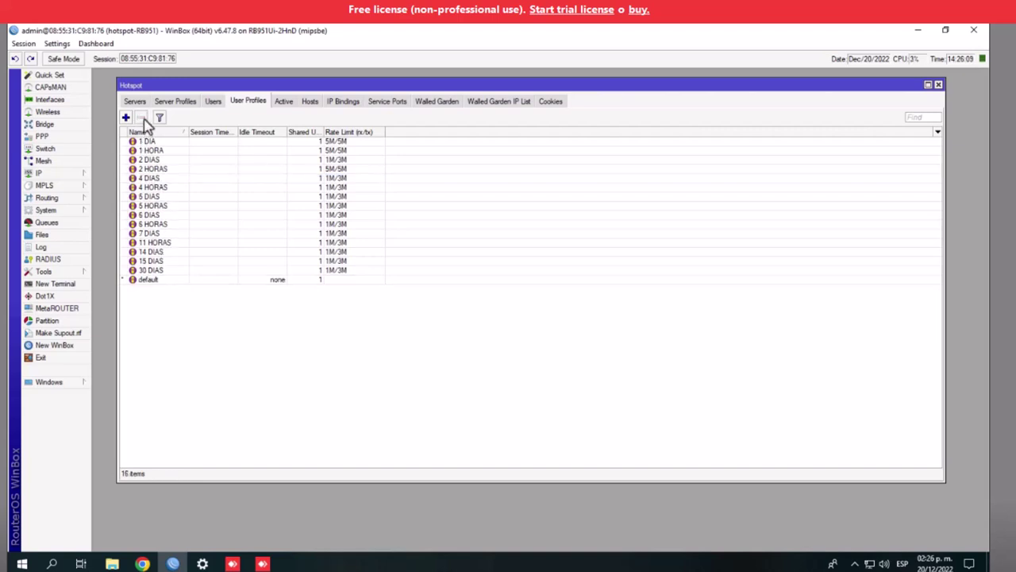
Delete the 4 DIAS, 4 HORAS and 5 DIAS profiles, then select 5 HORAS
{"action": "left_click", "coordinate": [154, 178]}
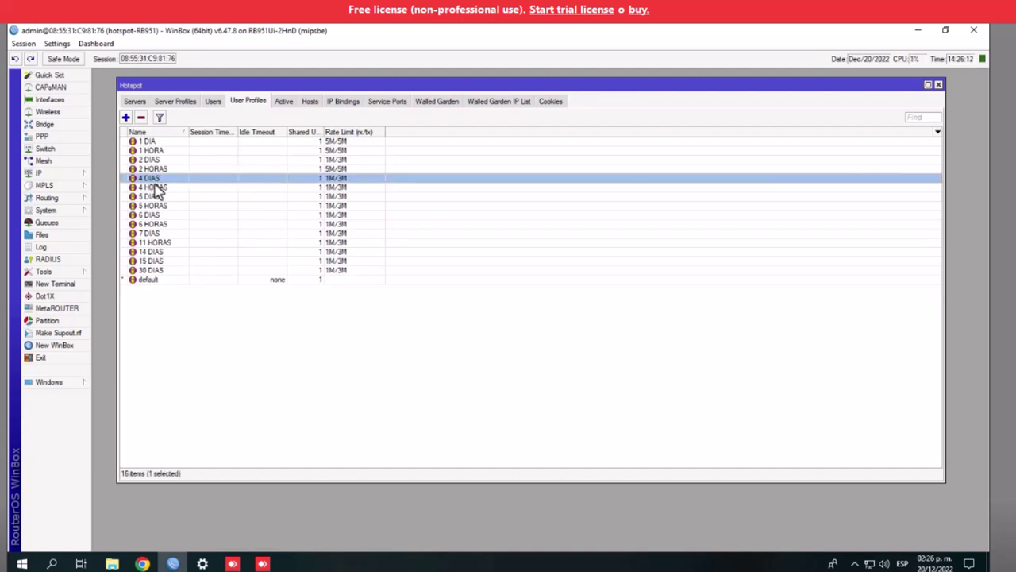
{"action": "left_click", "coordinate": [156, 188], "text": "ctrl"}
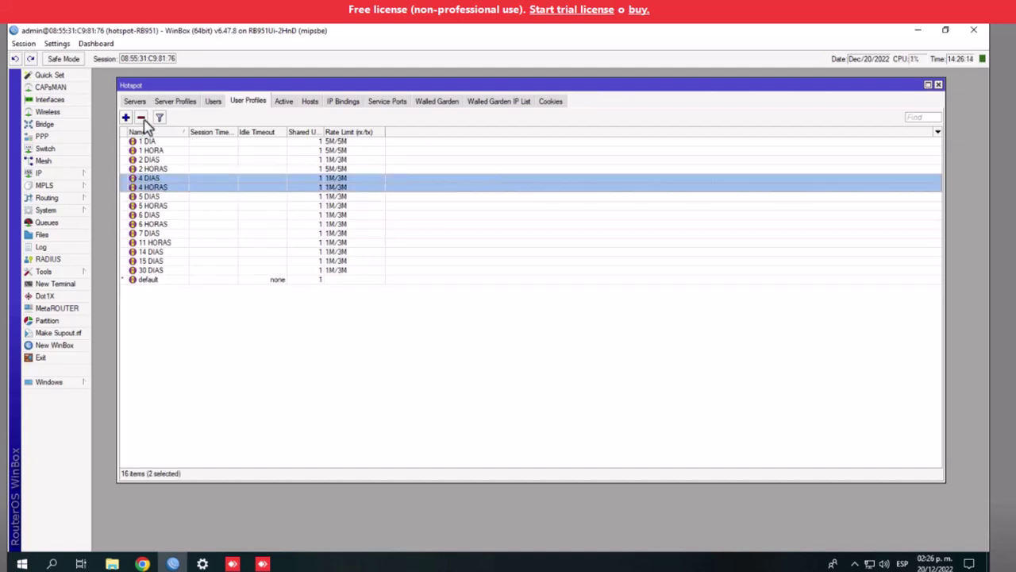
{"action": "left_click", "coordinate": [141, 116]}
{"action": "left_click", "coordinate": [153, 180]}
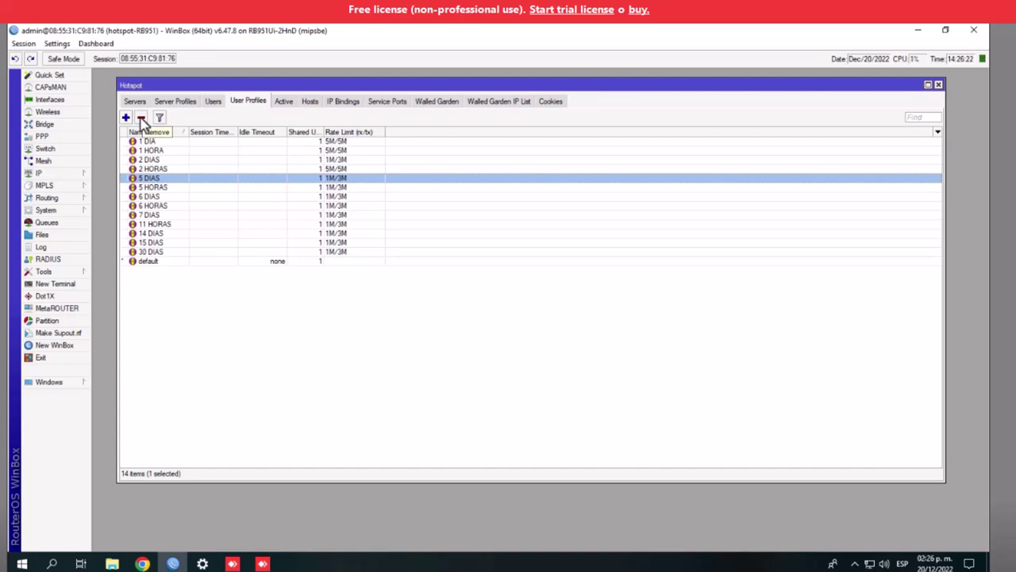
{"action": "left_click", "coordinate": [141, 119]}
{"action": "left_click", "coordinate": [153, 180]}
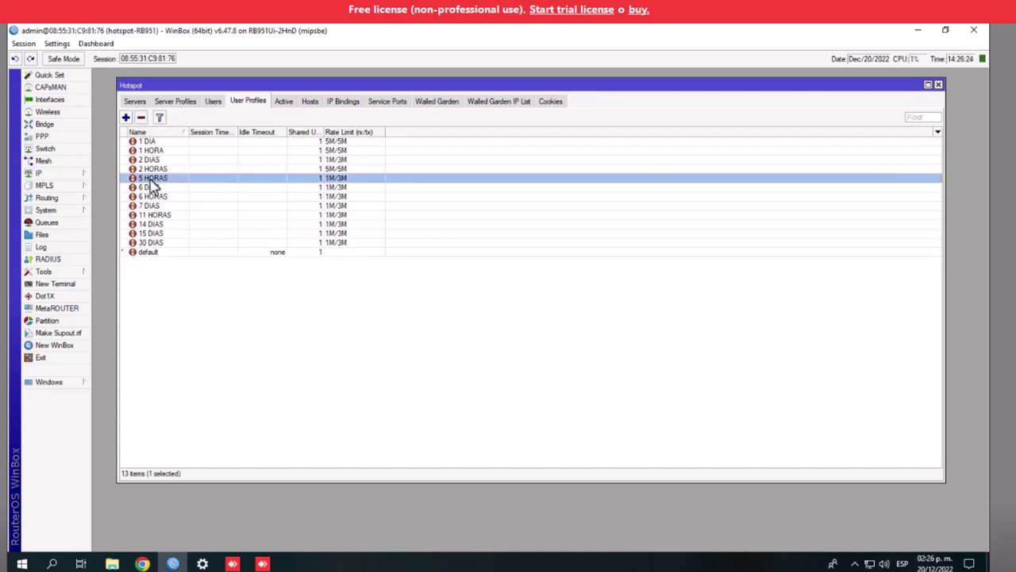
Set the 5 HORAS profile's rate limit to 5M/5M and save it
{"action": "double_click", "coordinate": [154, 184]}
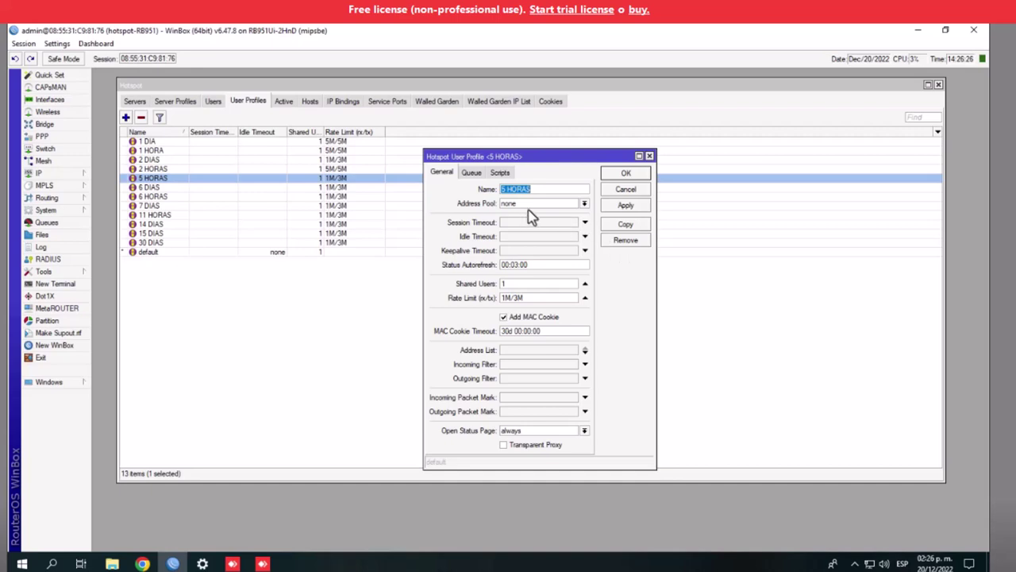
{"action": "left_click", "coordinate": [504, 298]}
{"action": "key", "text": "BackSpace"}
{"action": "type", "text": "5"}
{"action": "key", "text": "Right"}
{"action": "key", "text": "Right"}
{"action": "key", "text": "Delete"}
{"action": "type", "text": "5"}
{"action": "left_click", "coordinate": [627, 208]}
{"action": "left_click", "coordinate": [626, 174]}
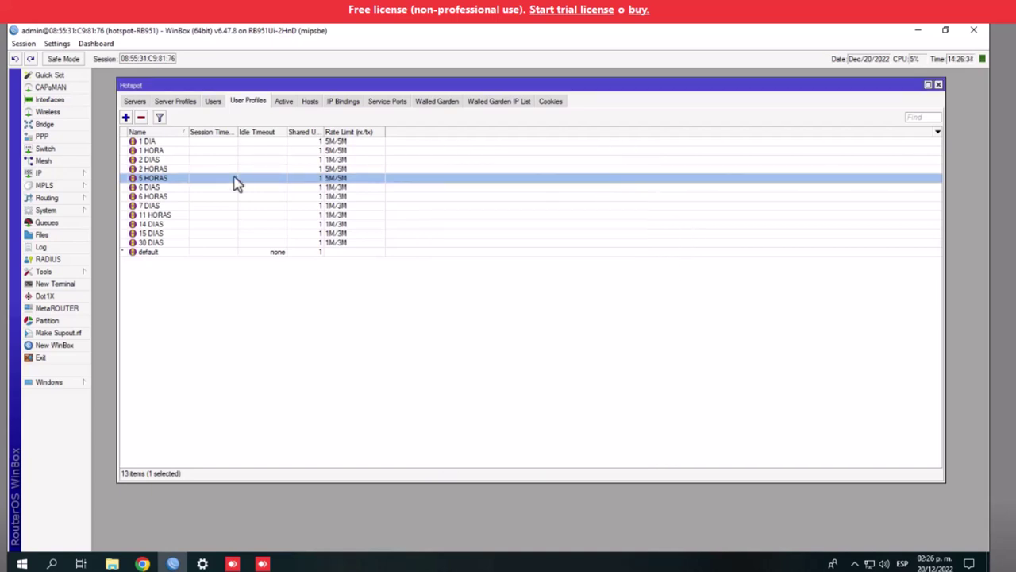
Delete the 2 DIAS, 6 DIAS and 6 HORAS user profiles
{"action": "left_click", "coordinate": [154, 170]}
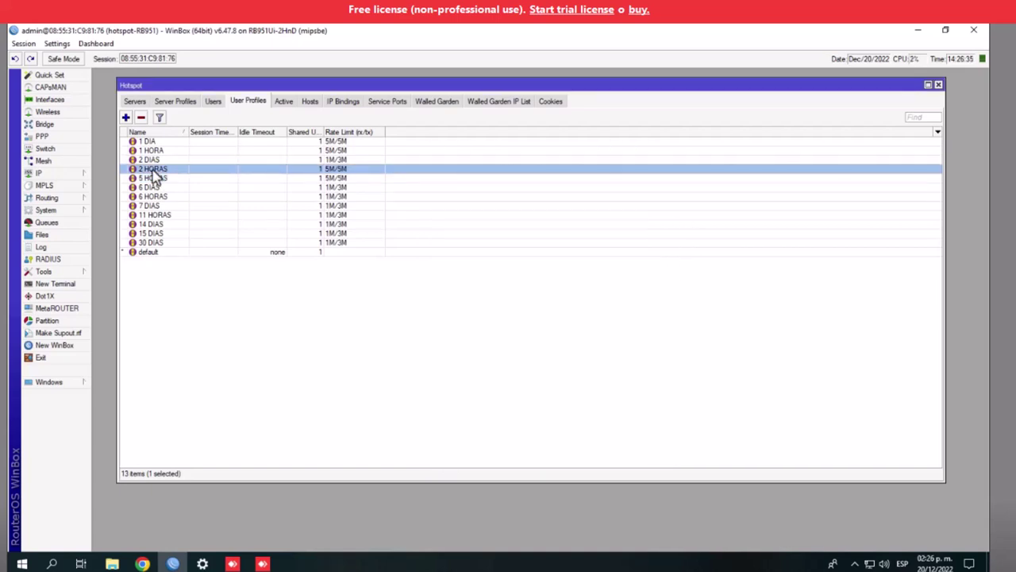
{"action": "left_click", "coordinate": [151, 161]}
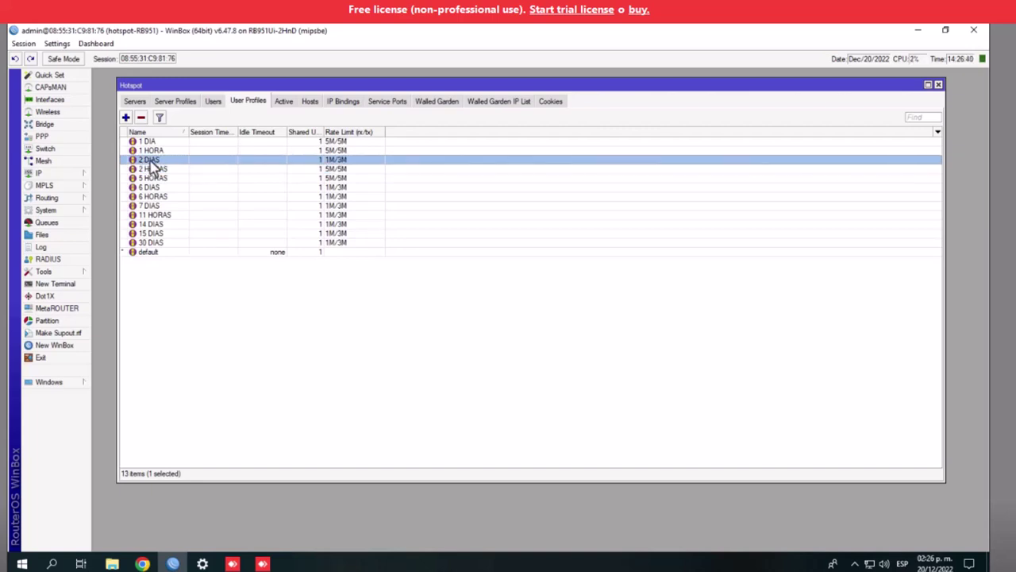
{"action": "left_click", "coordinate": [141, 118]}
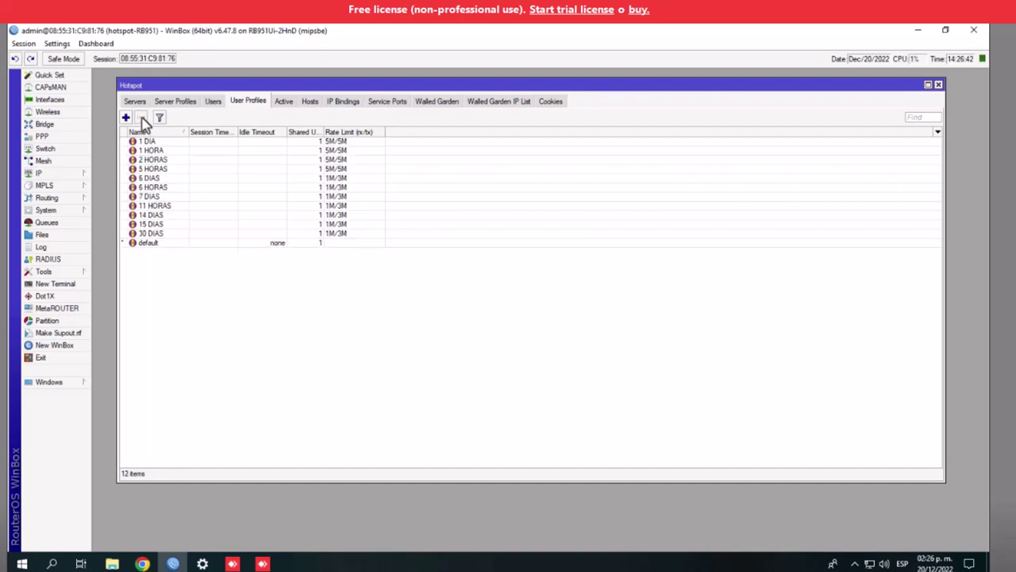
{"action": "left_click", "coordinate": [151, 141]}
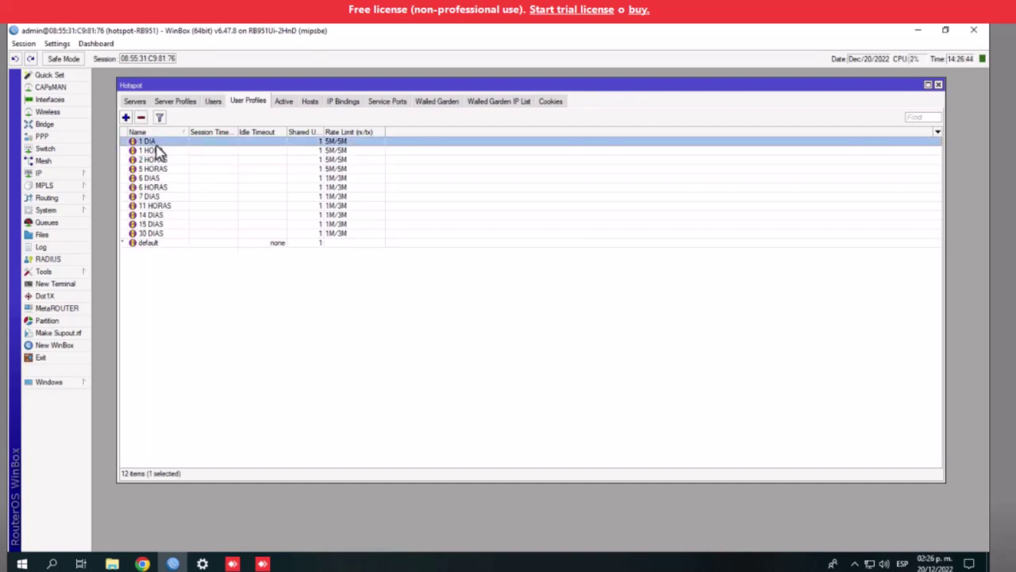
{"action": "left_click", "coordinate": [156, 150]}
{"action": "left_click", "coordinate": [160, 159]}
{"action": "left_click", "coordinate": [160, 168]}
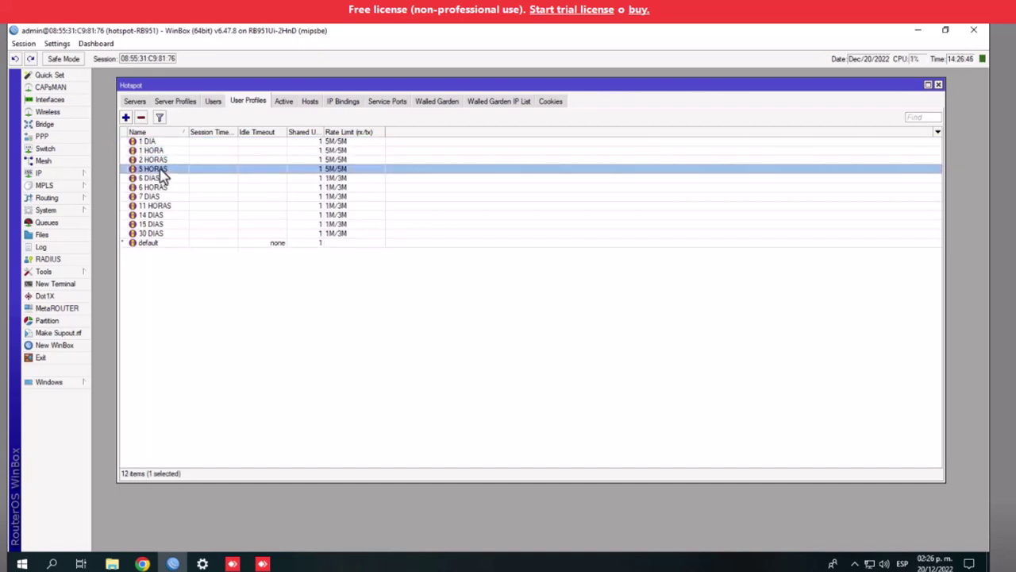
{"action": "left_click", "coordinate": [158, 178]}
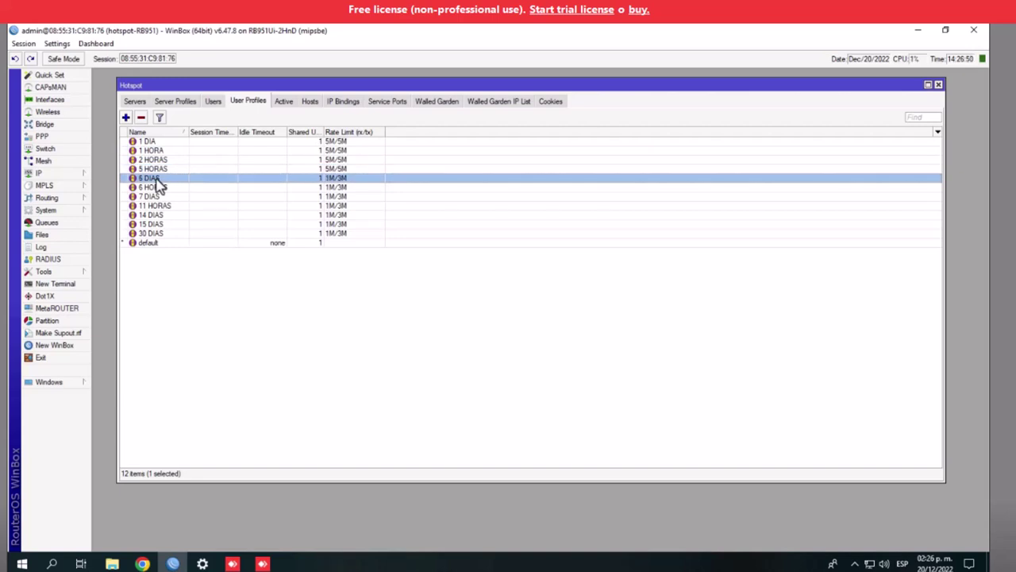
{"action": "left_click", "coordinate": [154, 187], "text": "shift"}
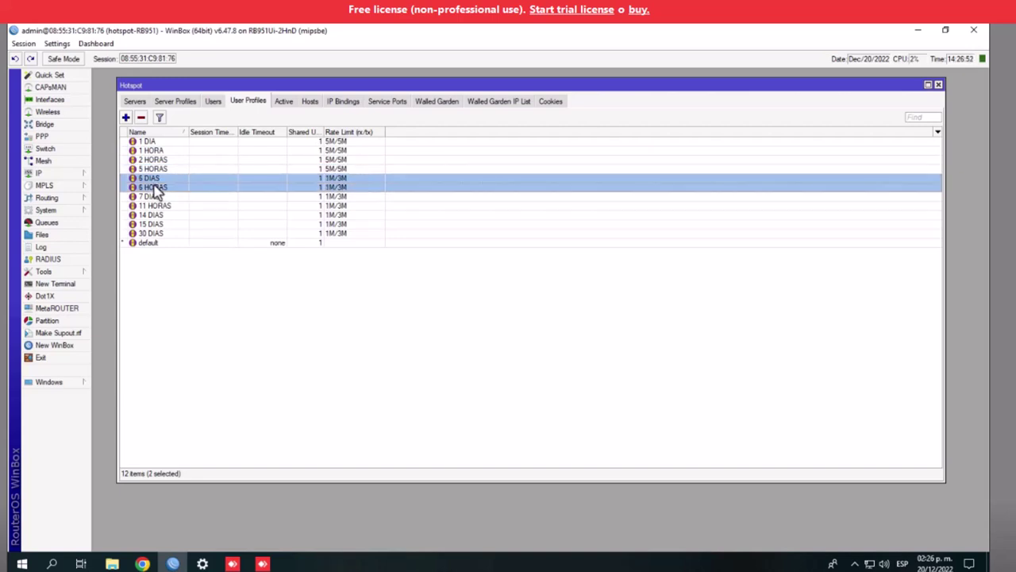
{"action": "left_click", "coordinate": [141, 118]}
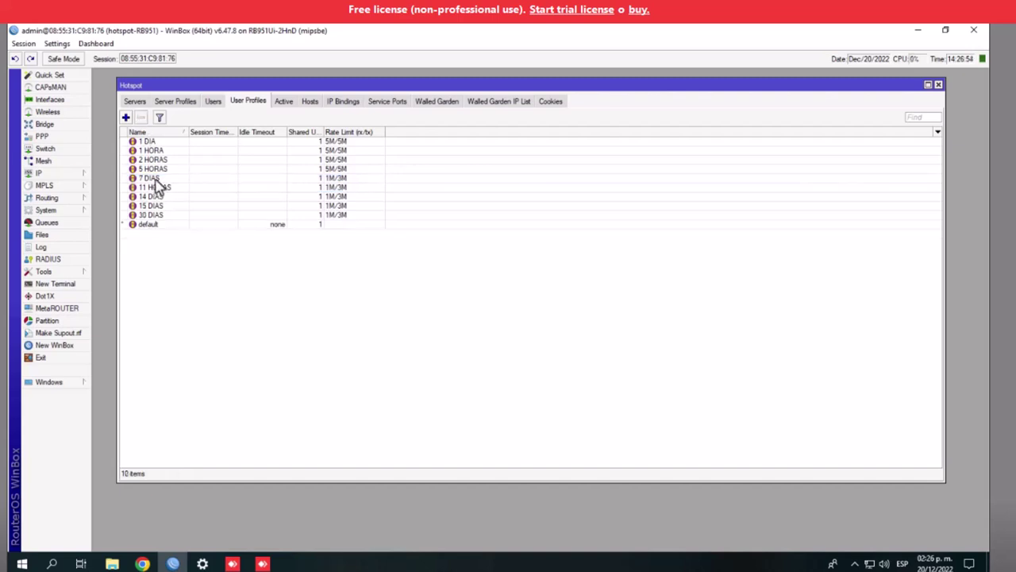
Set the 7 DIAS profile's rate limit to 5M/5M and save it
{"action": "double_click", "coordinate": [151, 178]}
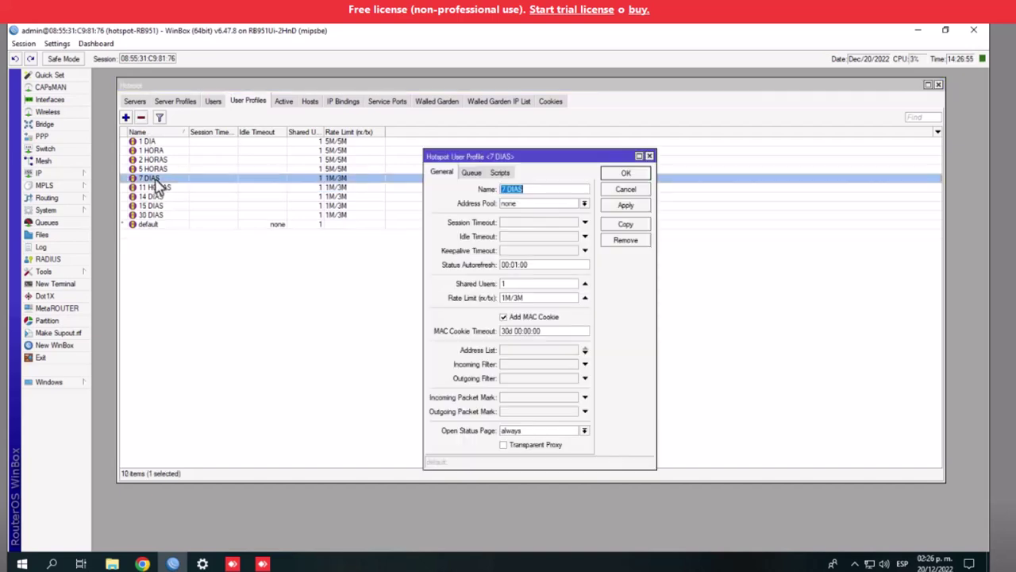
{"action": "left_click", "coordinate": [506, 297]}
{"action": "key", "text": "Delete"}
{"action": "type", "text": "5"}
{"action": "key", "text": "Delete"}
{"action": "type", "text": "5"}
{"action": "left_click", "coordinate": [619, 174]}
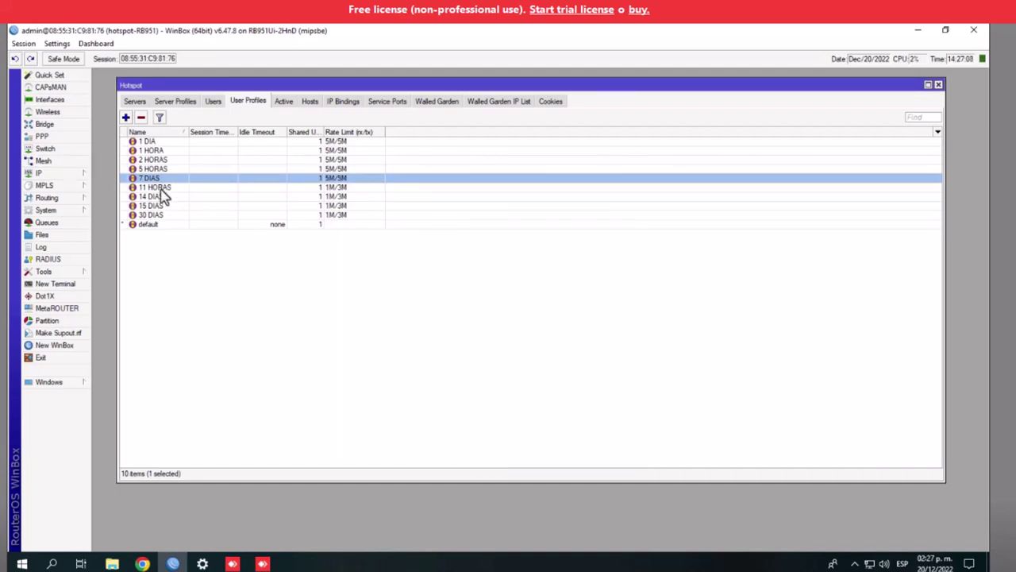
Delete the 11 HORAS, 14 DIAS and 15 DIAS profiles together
{"action": "left_click", "coordinate": [159, 187]}
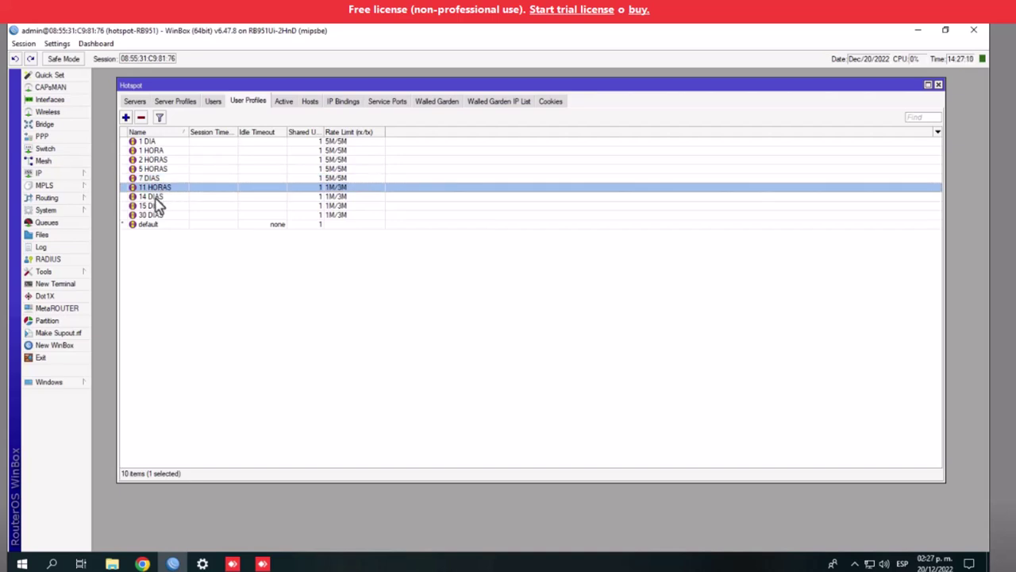
{"action": "left_click", "coordinate": [157, 196], "text": "ctrl"}
{"action": "left_click", "coordinate": [158, 206], "text": "ctrl"}
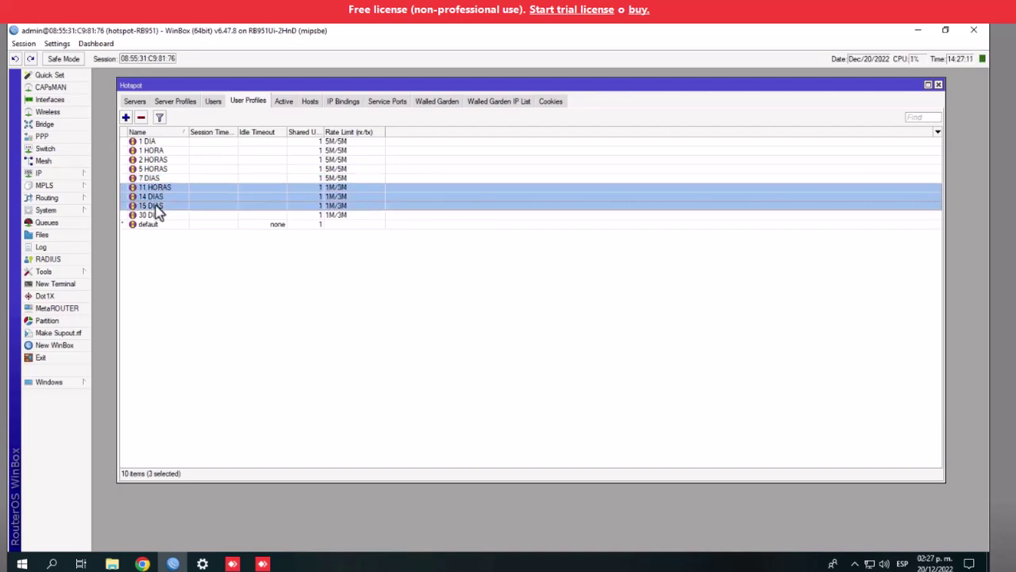
{"action": "left_click", "coordinate": [141, 117]}
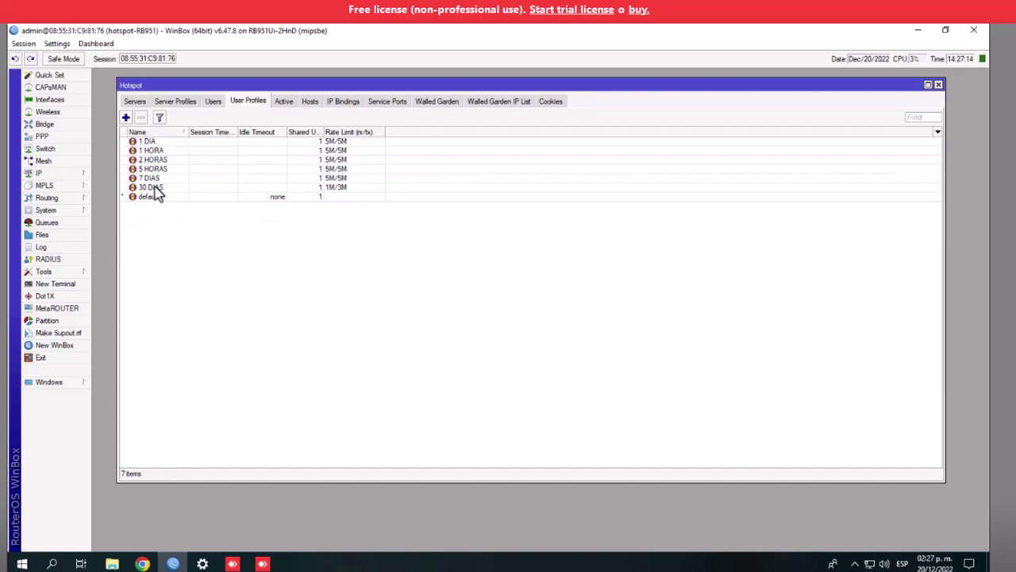
Set the 30 DIAS profile's rate limit to 5M/5M and save it
{"action": "double_click", "coordinate": [153, 188]}
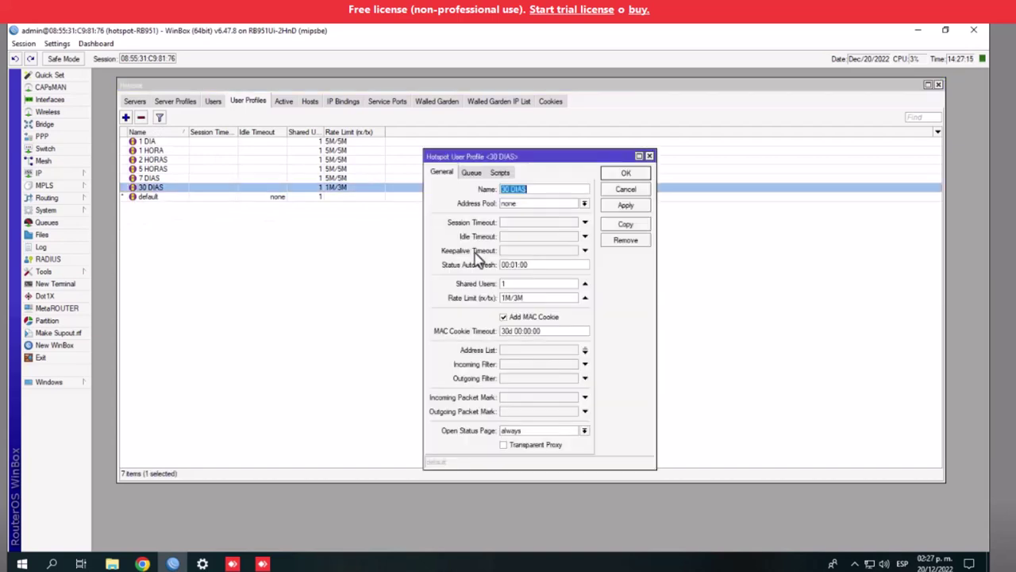
{"action": "left_click", "coordinate": [505, 298]}
{"action": "key", "text": "Delete"}
{"action": "type", "text": "5"}
{"action": "left_click", "coordinate": [620, 207]}
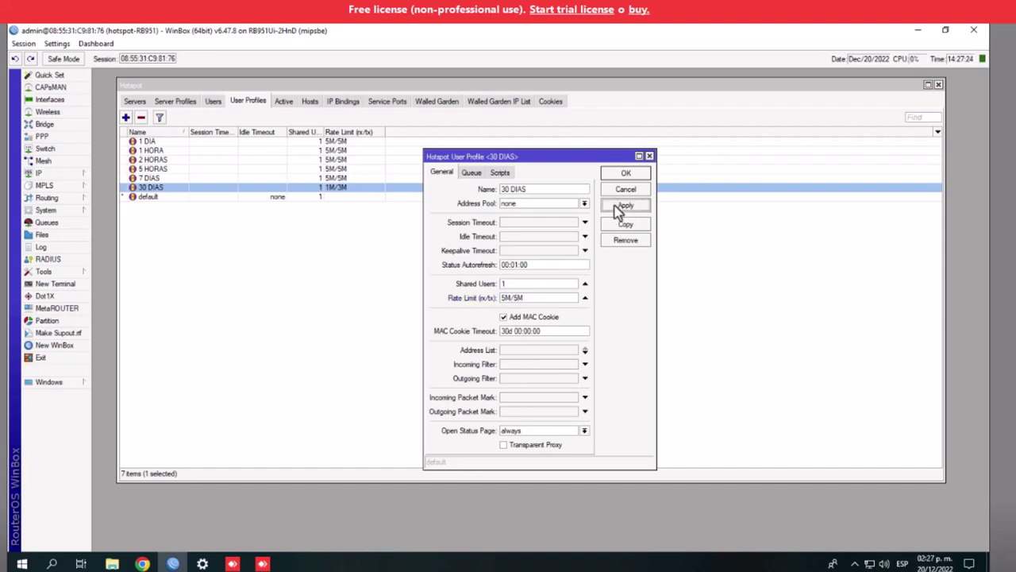
{"action": "left_click", "coordinate": [624, 176]}
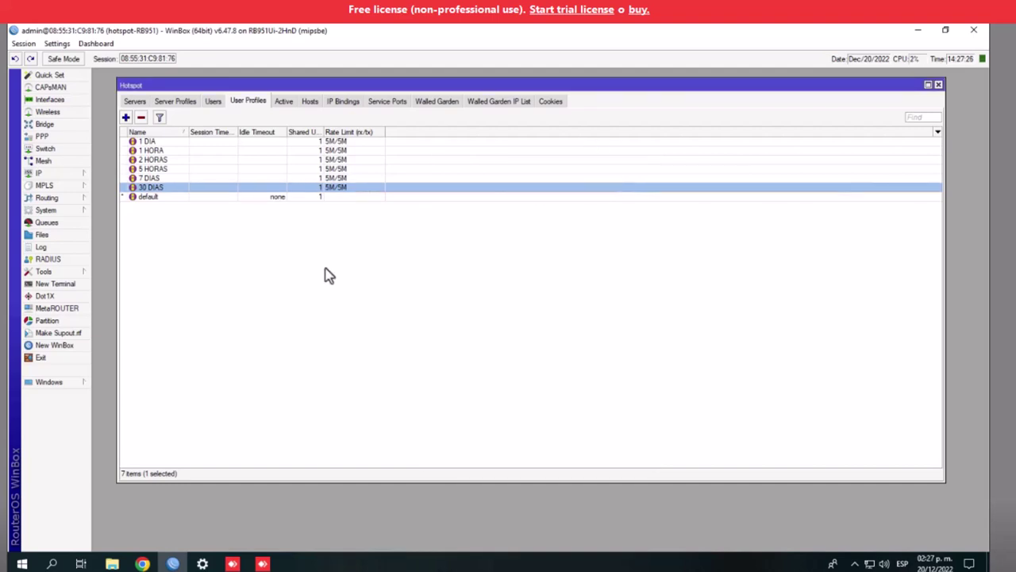
{"action": "left_click", "coordinate": [332, 277]}
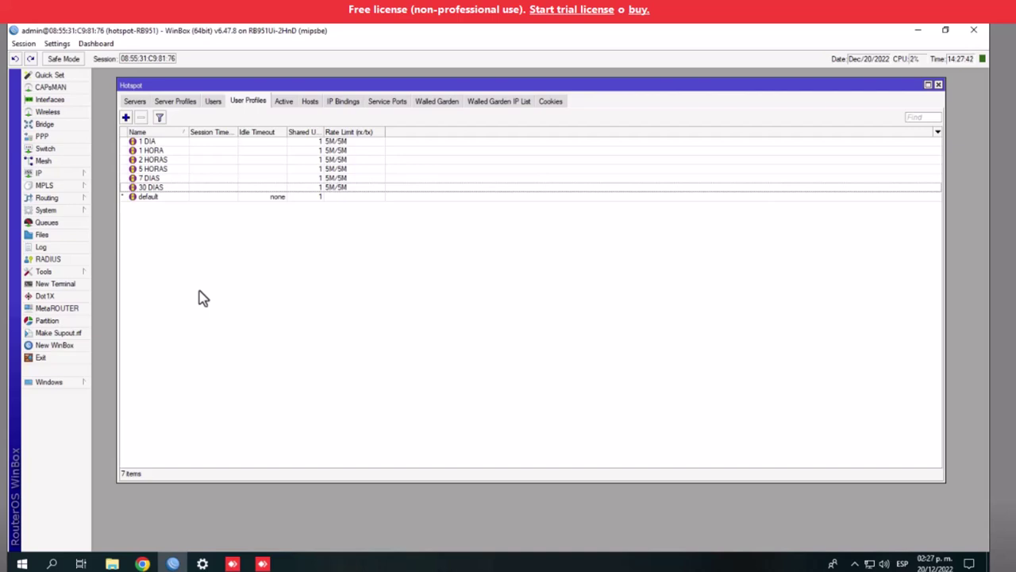
{"action": "left_click", "coordinate": [212, 102]}
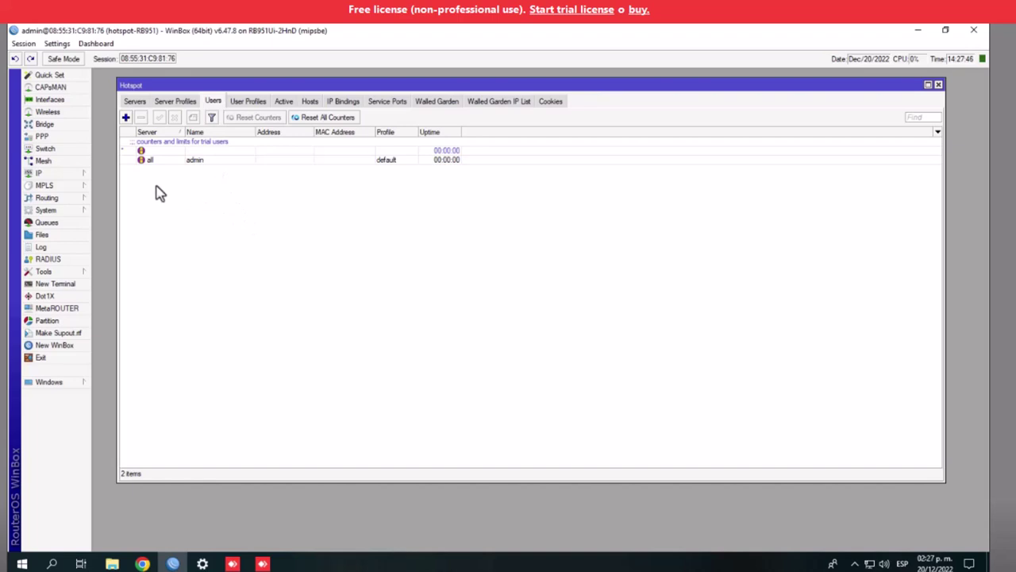
Add a new hotspot user and enter the client's surname in uppercase as its name
{"action": "left_click", "coordinate": [126, 118]}
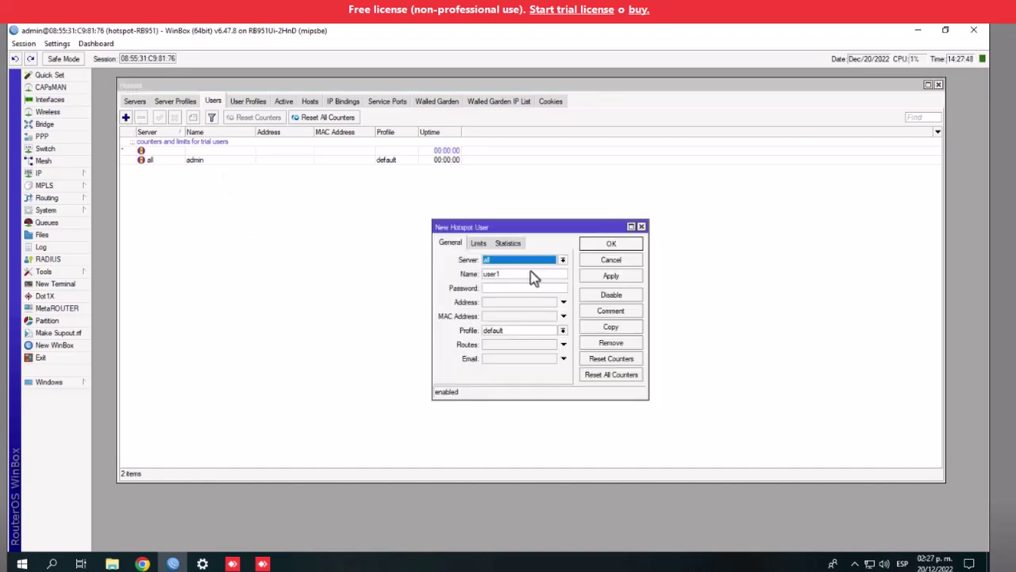
{"action": "key", "text": "Tab"}
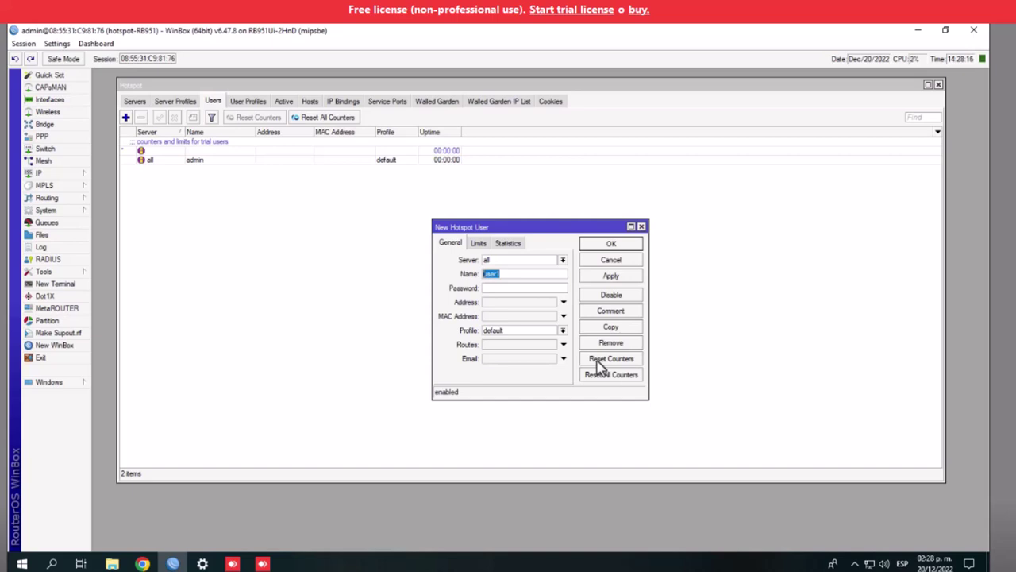
{"action": "type", "text": "alvares"}
{"action": "key", "text": "BackSpace"}
{"action": "key", "text": "BackSpace"}
{"action": "key", "text": "BackSpace"}
{"action": "key", "text": "BackSpace"}
{"action": "key", "text": "BackSpace"}
{"action": "key", "text": "BackSpace"}
{"action": "key", "text": "BackSpace"}
{"action": "type", "text": "ALVAREZ"}
Review the new user's profile choices and its Limits and Statistics tabs, keeping default
{"action": "left_click", "coordinate": [563, 331]}
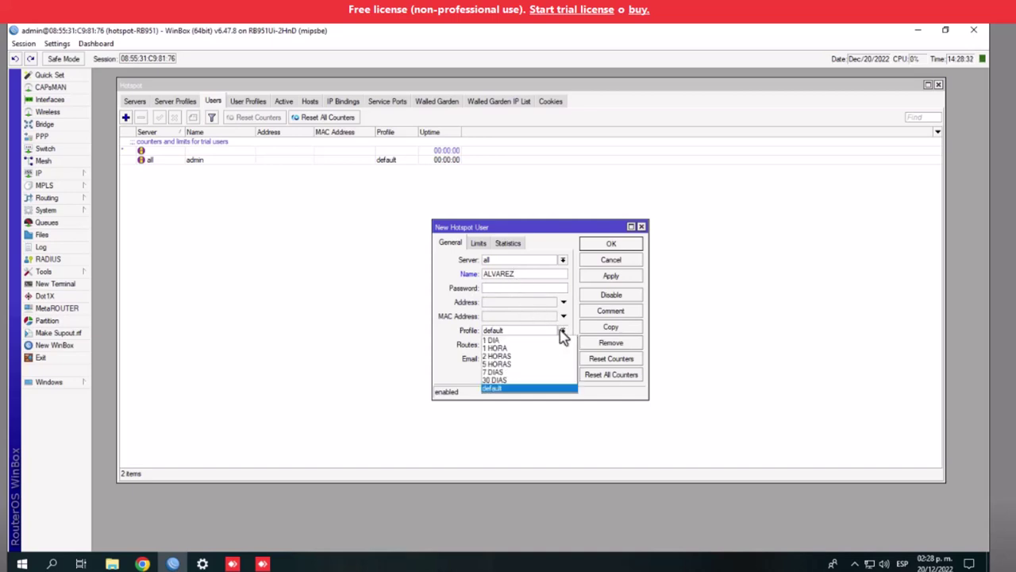
{"action": "left_click", "coordinate": [560, 335]}
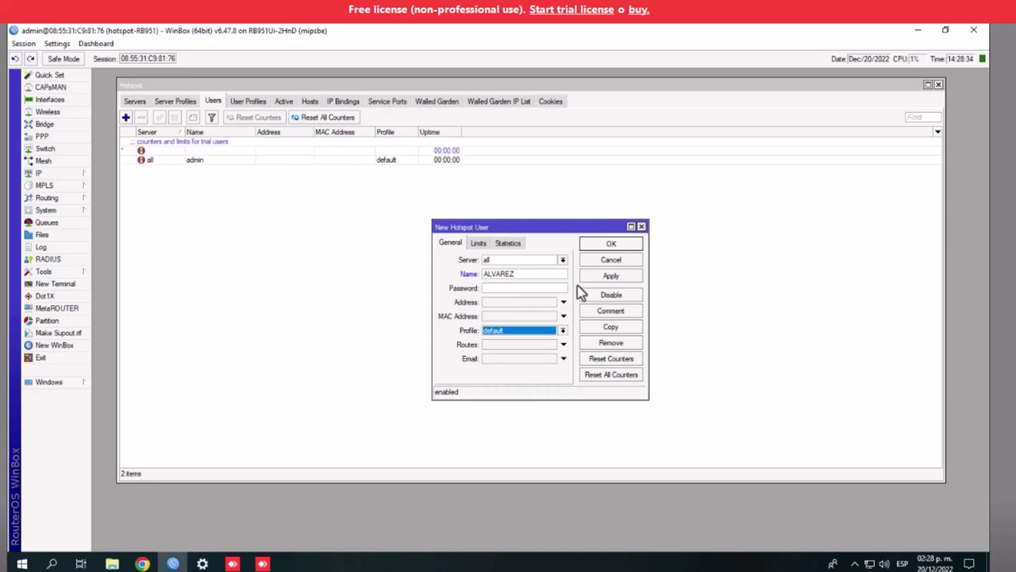
{"action": "left_click", "coordinate": [479, 243]}
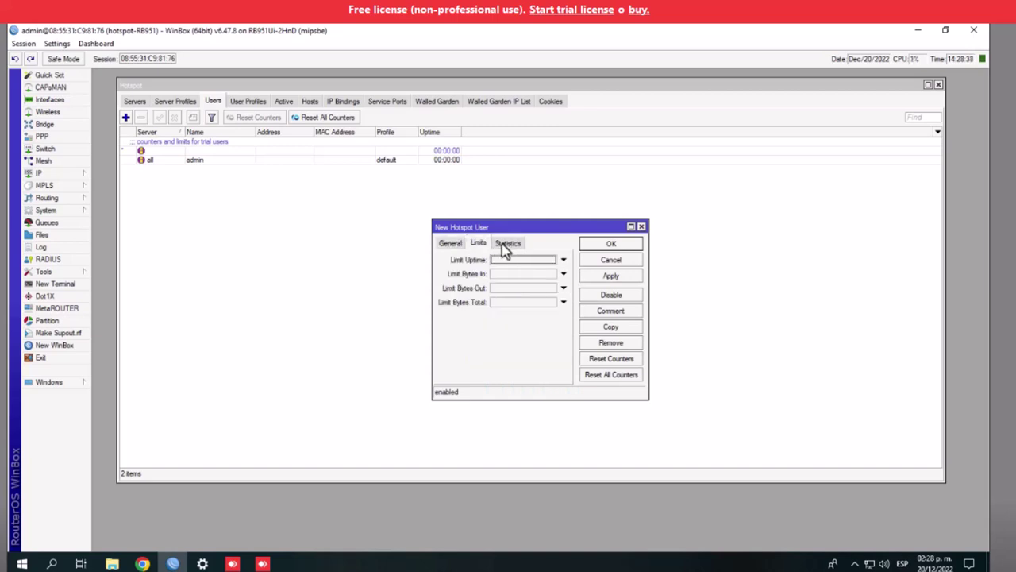
{"action": "left_click", "coordinate": [505, 245]}
{"action": "left_click", "coordinate": [480, 245]}
{"action": "left_click", "coordinate": [451, 245]}
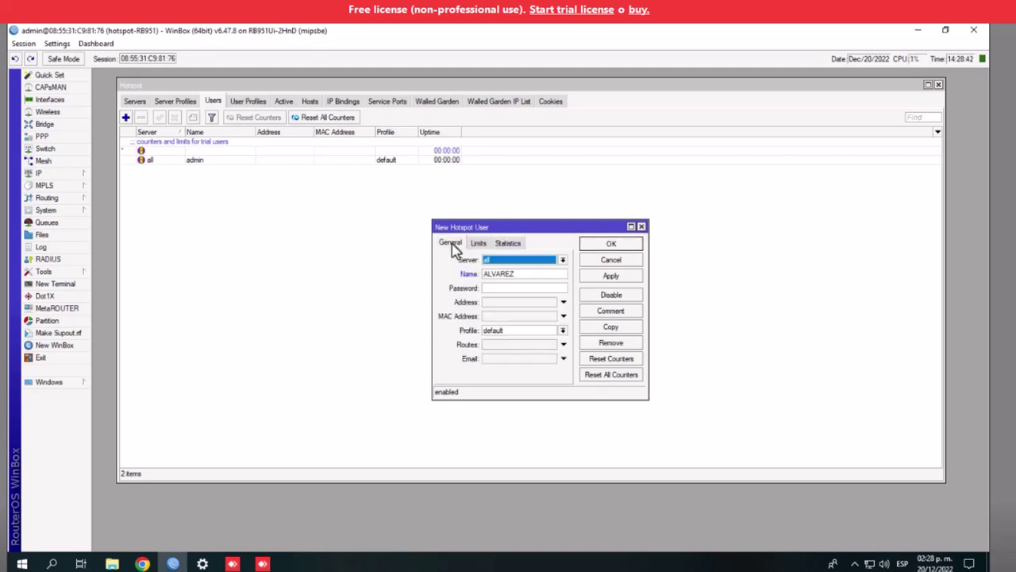
Save the new hotspot user with the default profile
{"action": "left_click", "coordinate": [562, 332]}
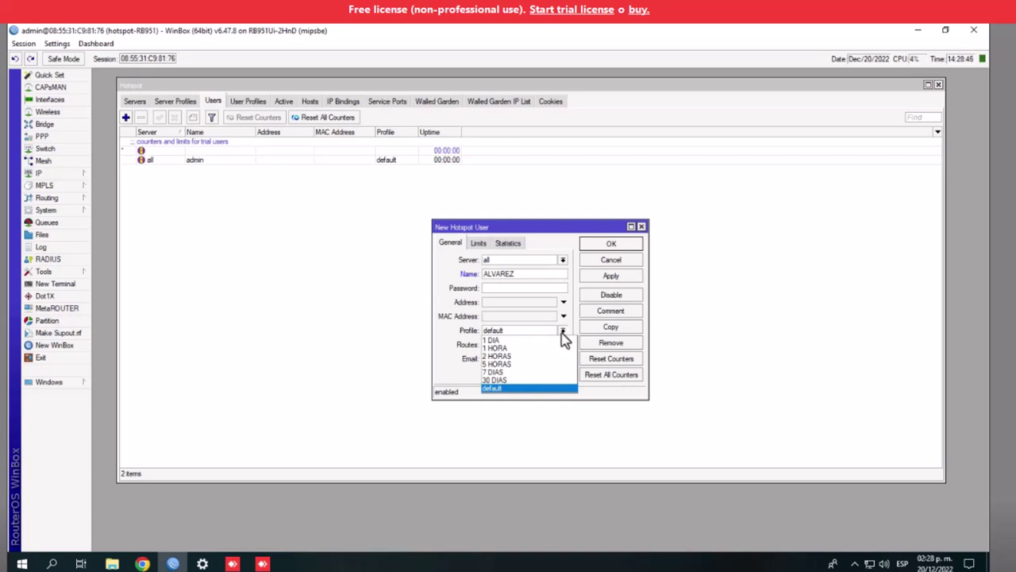
{"action": "left_click", "coordinate": [562, 334]}
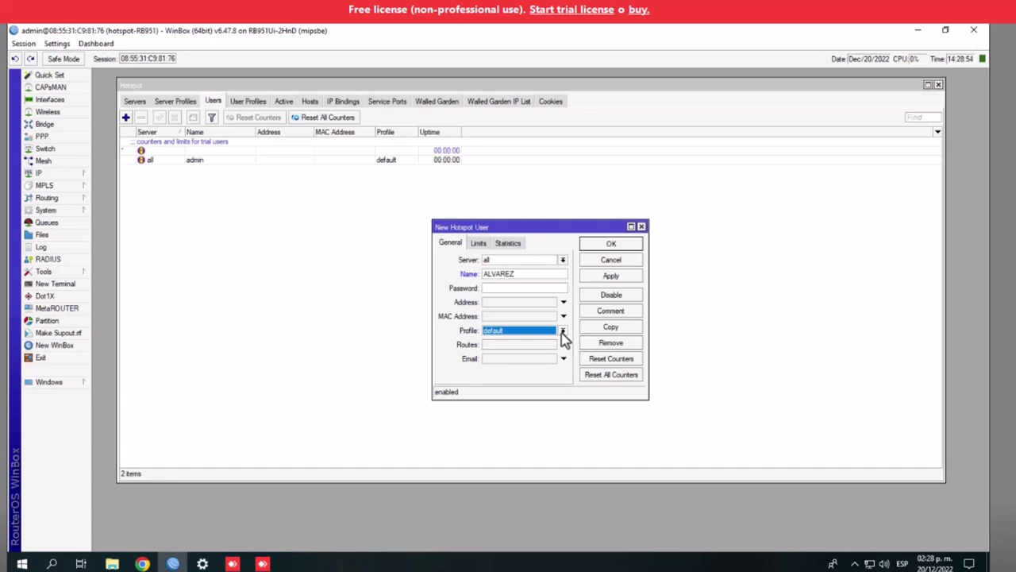
{"action": "left_click", "coordinate": [479, 244]}
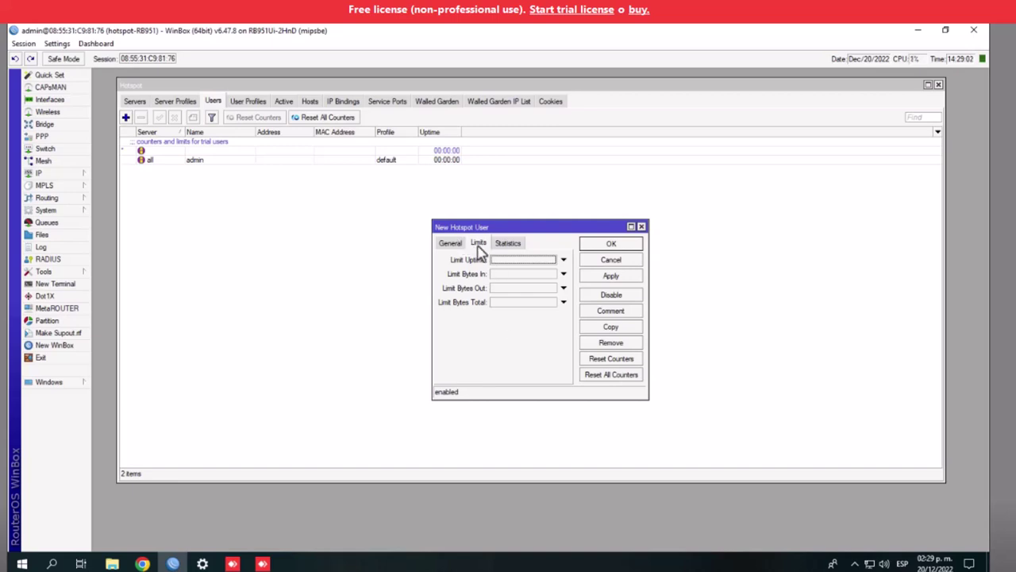
{"action": "left_click", "coordinate": [511, 245]}
{"action": "left_click", "coordinate": [459, 243]}
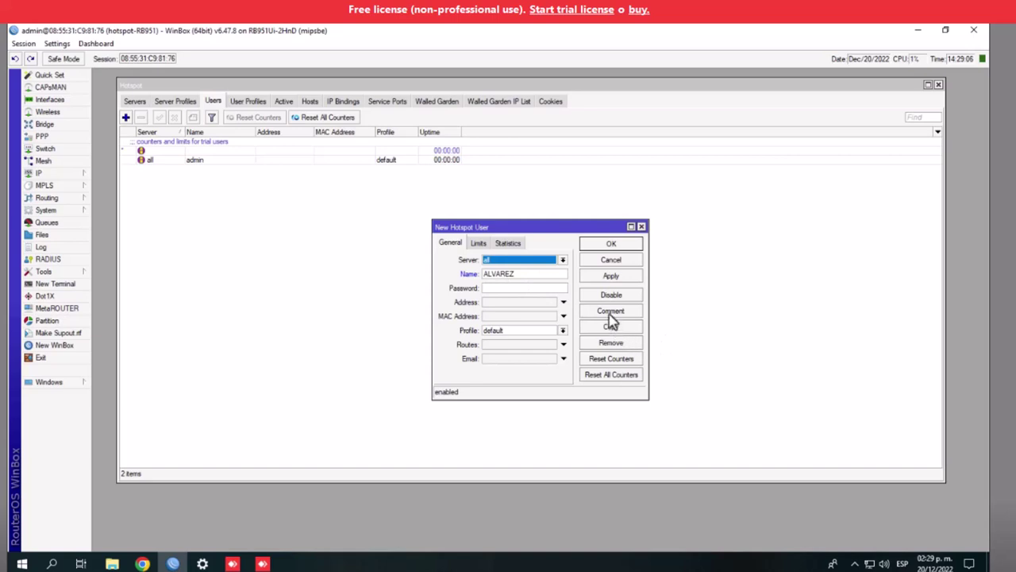
{"action": "left_click", "coordinate": [608, 277]}
{"action": "left_click", "coordinate": [610, 244]}
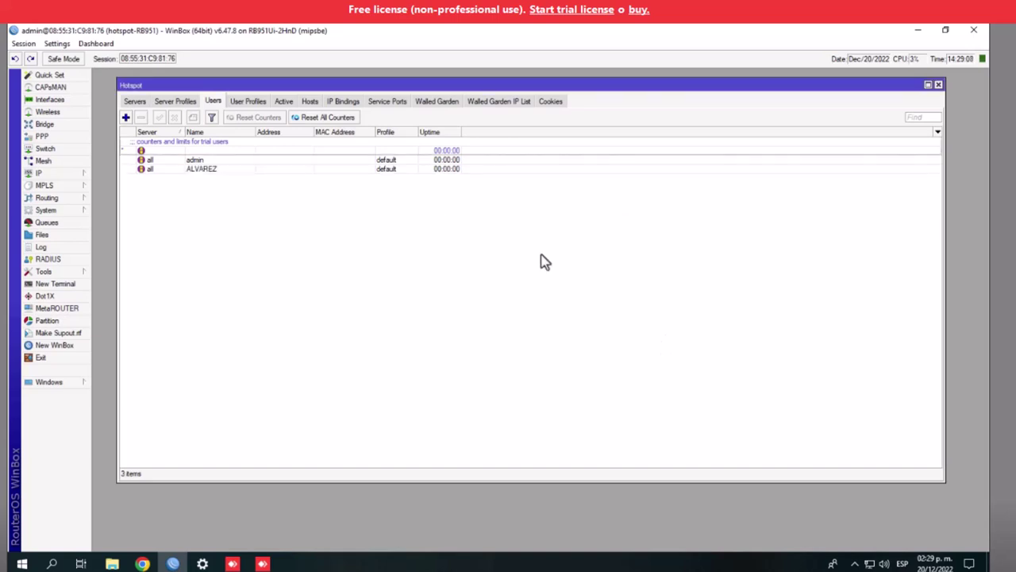
Browse a second New Hotspot User form, discard it, and show the Server Profiles list
{"action": "left_click", "coordinate": [198, 170]}
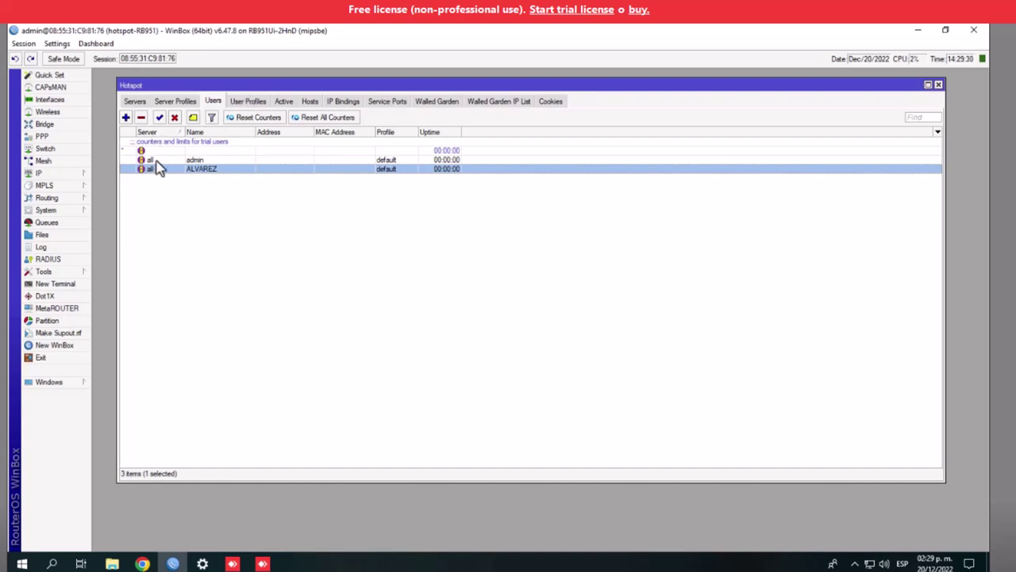
{"action": "left_click", "coordinate": [231, 216]}
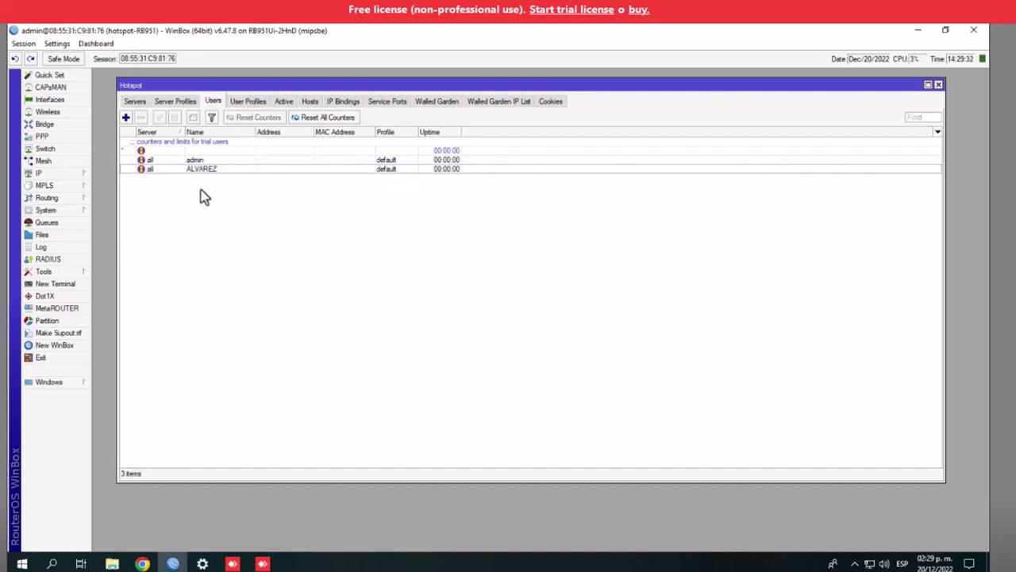
{"action": "left_click", "coordinate": [201, 169]}
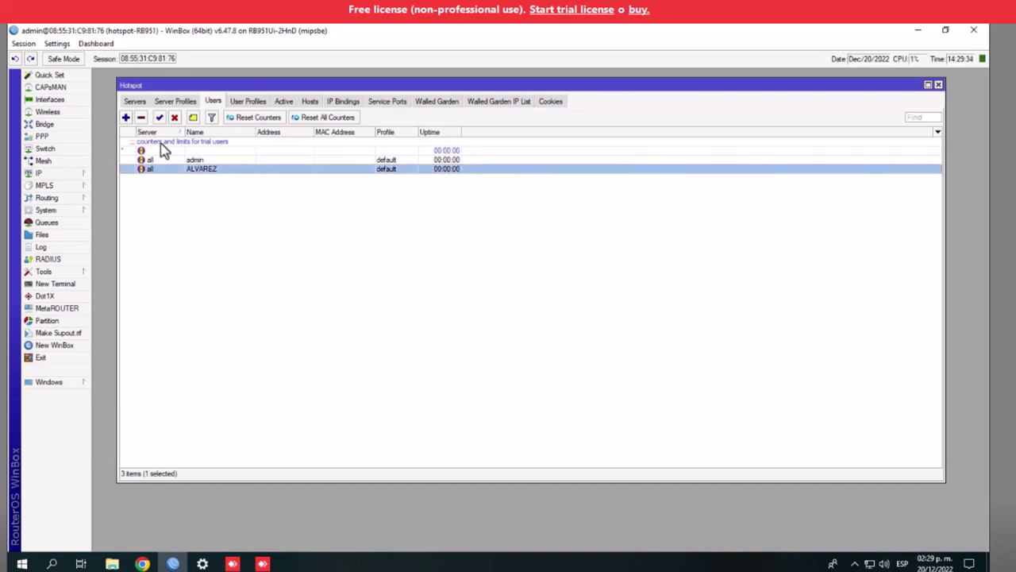
{"action": "left_click", "coordinate": [125, 117]}
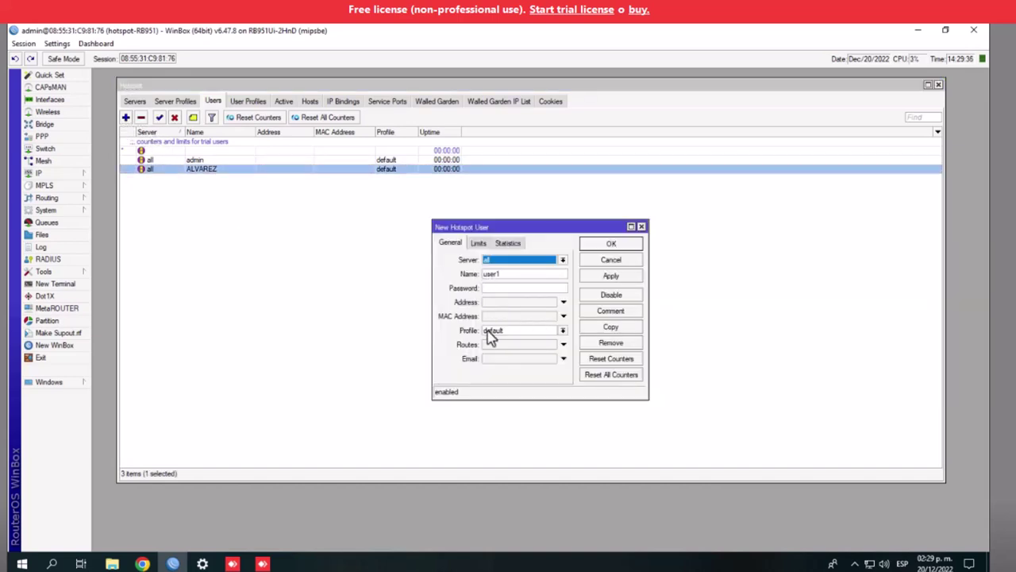
{"action": "left_click", "coordinate": [479, 243]}
{"action": "left_click", "coordinate": [509, 243]}
{"action": "left_click", "coordinate": [451, 243]}
{"action": "left_click", "coordinate": [642, 227]}
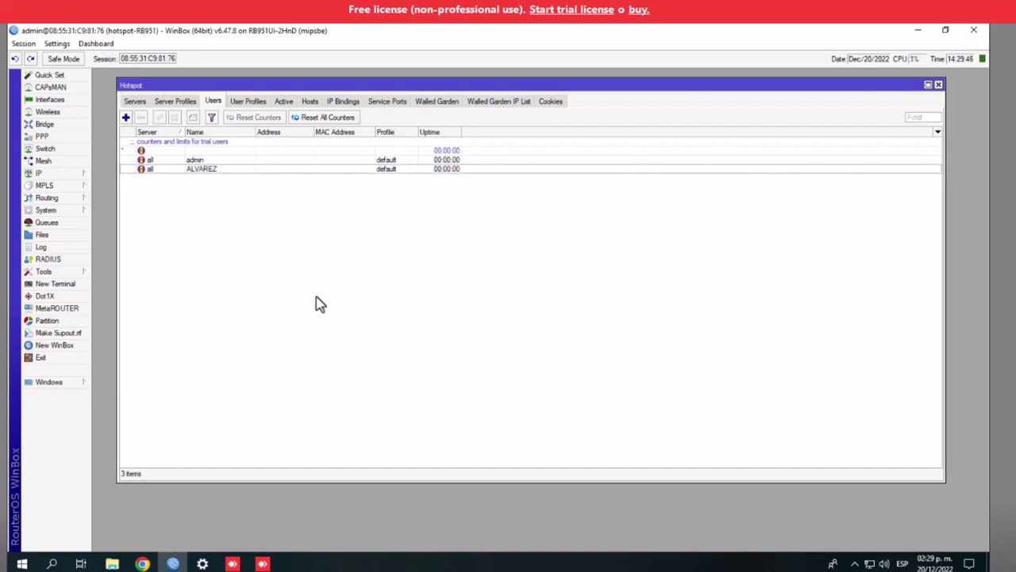
{"action": "left_click", "coordinate": [181, 103]}
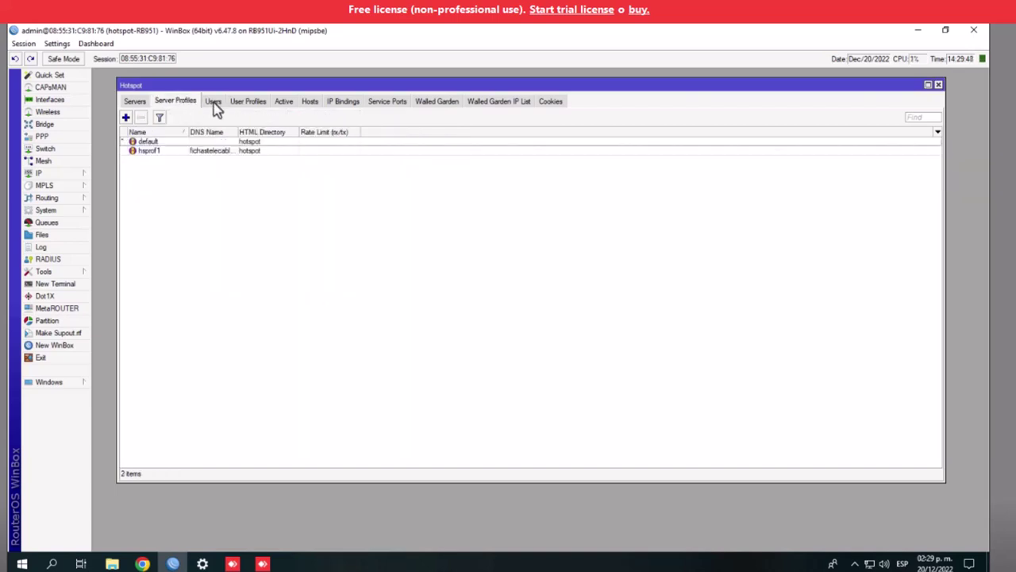
Set hotspot1's Addresses Per MAC to 1 and save it
{"action": "left_click", "coordinate": [235, 103]}
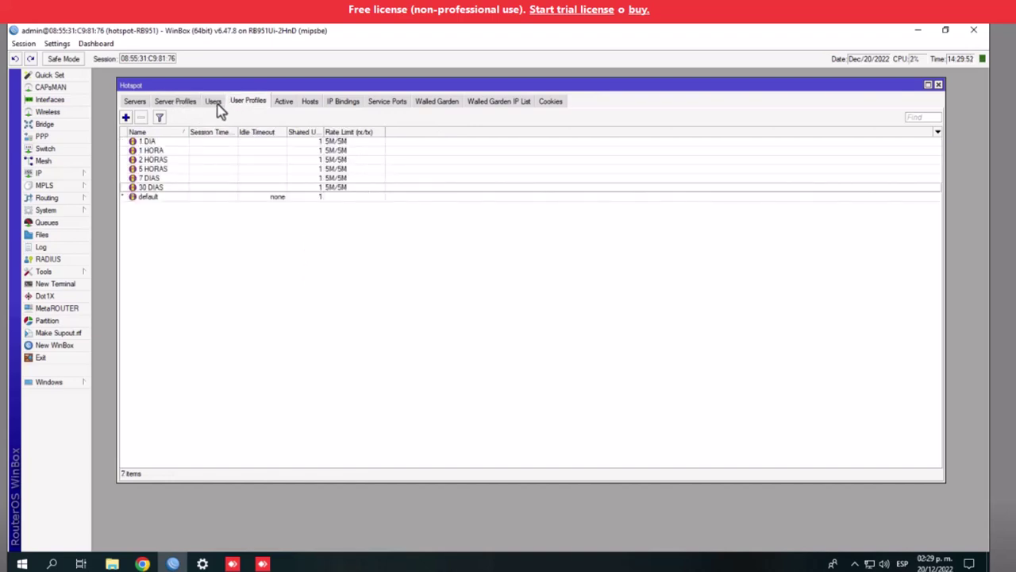
{"action": "left_click", "coordinate": [137, 102]}
{"action": "double_click", "coordinate": [161, 143]}
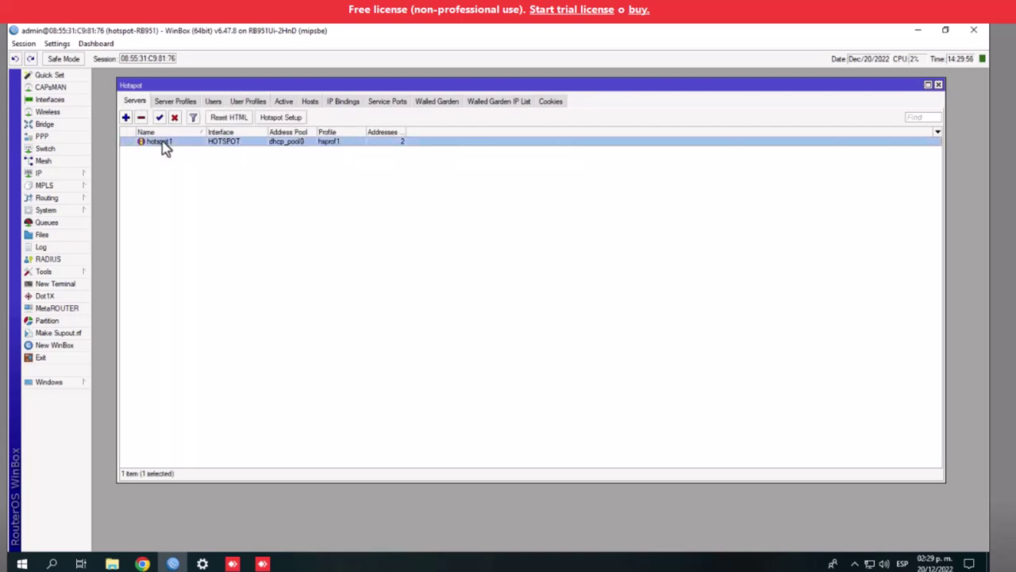
{"action": "double_click", "coordinate": [497, 345]}
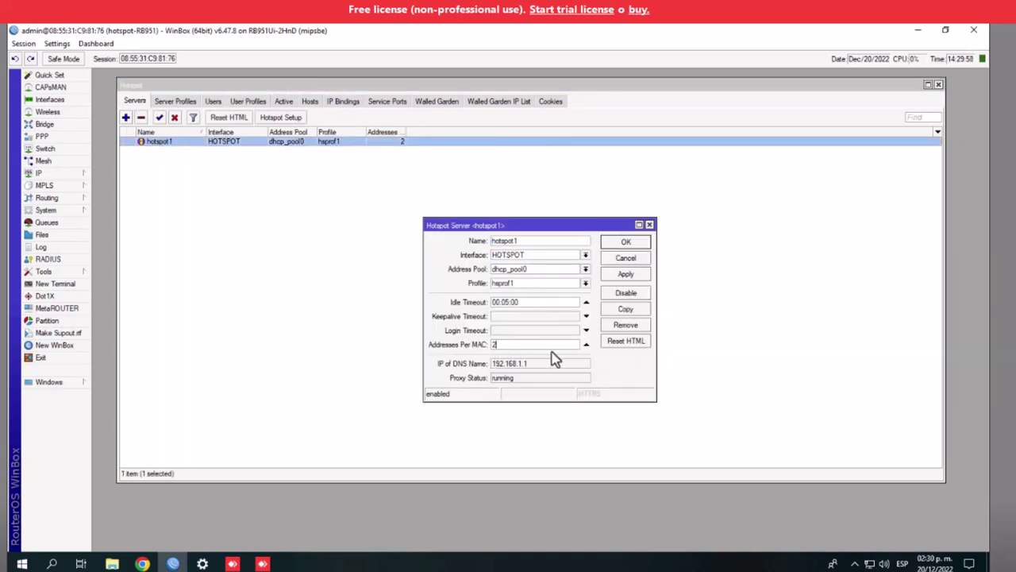
{"action": "type", "text": "1"}
{"action": "left_click", "coordinate": [626, 274]}
{"action": "left_click", "coordinate": [626, 242]}
Enable HTTP PAP and MAC Cookie logins on hsprof1, disabling Cookie, and save
{"action": "left_click", "coordinate": [161, 101]}
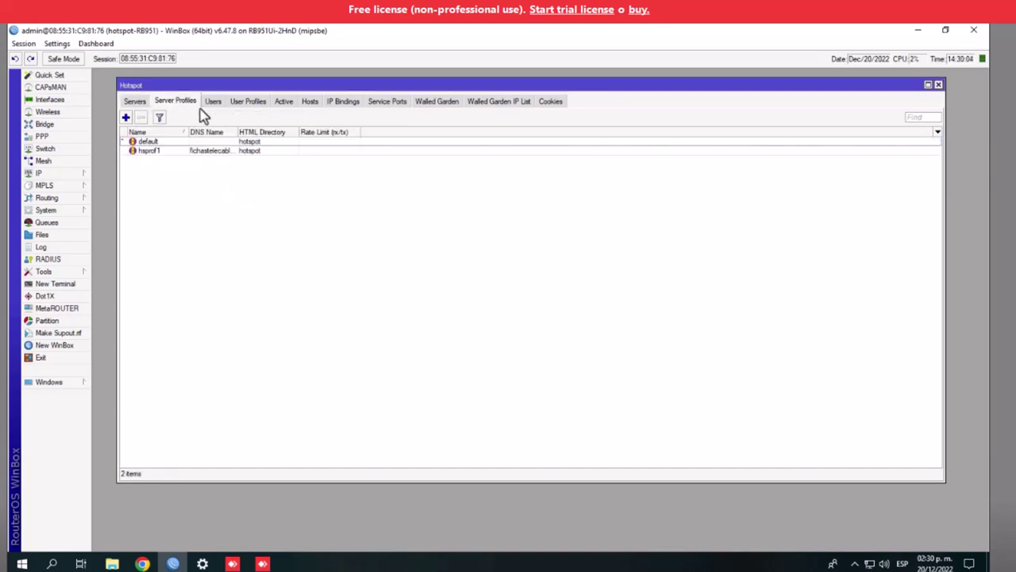
{"action": "double_click", "coordinate": [182, 151]}
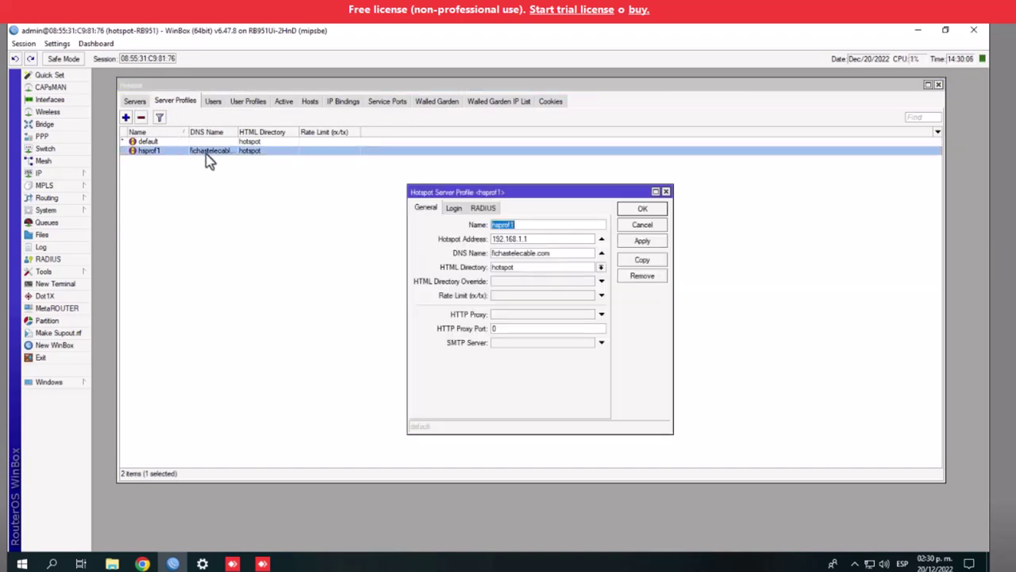
{"action": "left_click", "coordinate": [454, 209]}
{"action": "left_click", "coordinate": [487, 253]}
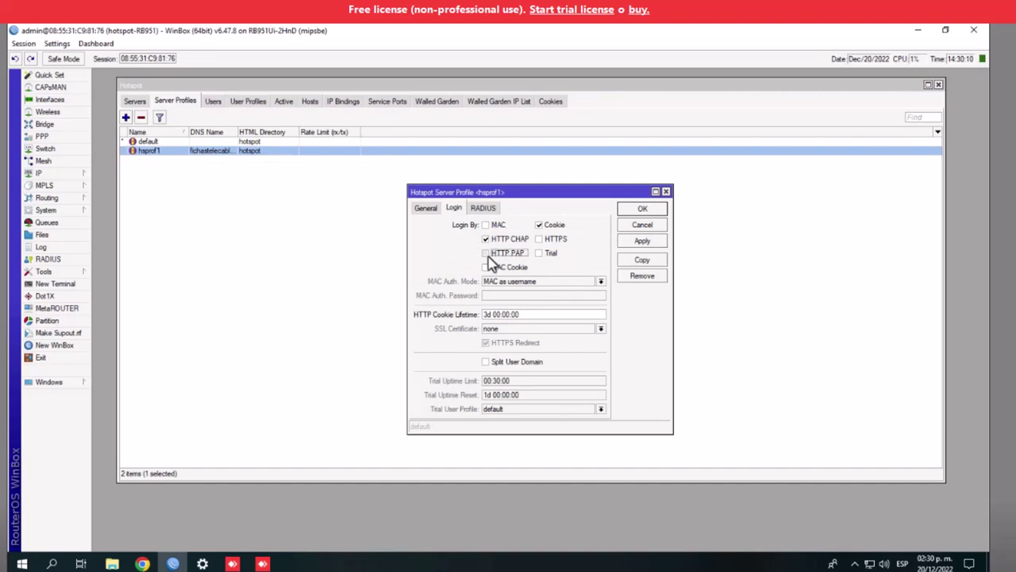
{"action": "left_click", "coordinate": [486, 268]}
{"action": "left_click", "coordinate": [539, 225]}
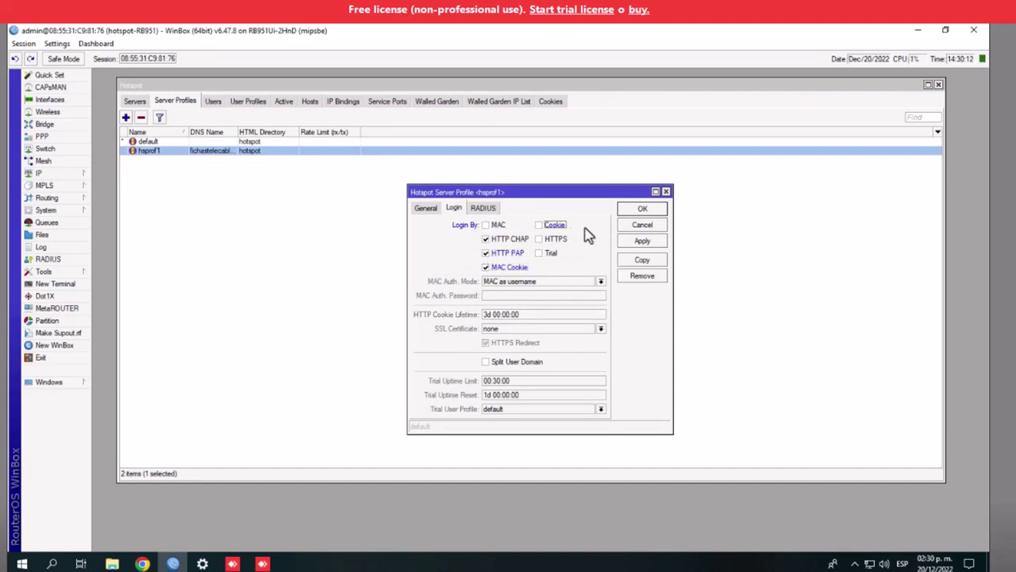
{"action": "left_click", "coordinate": [641, 243]}
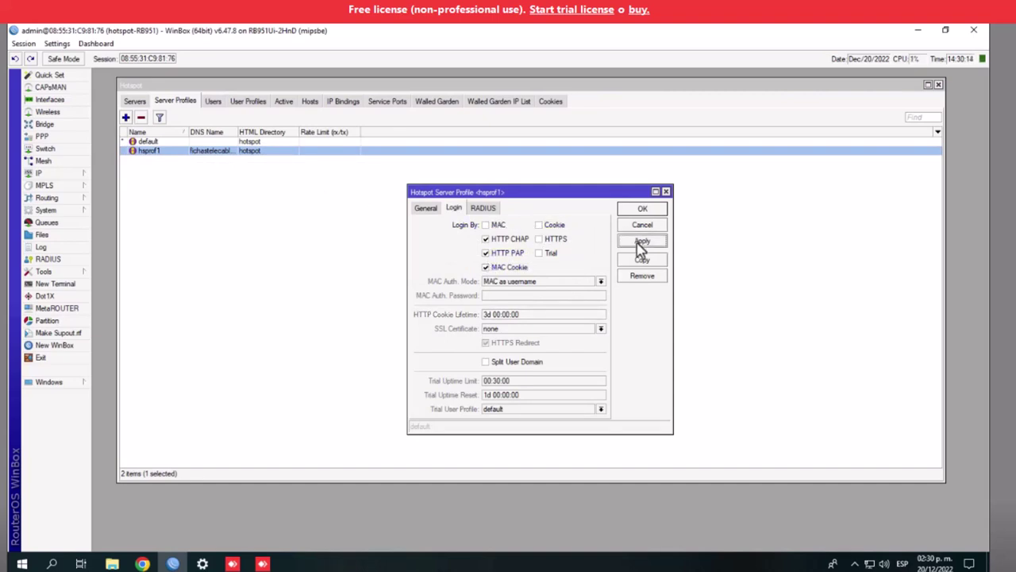
{"action": "left_click", "coordinate": [639, 209]}
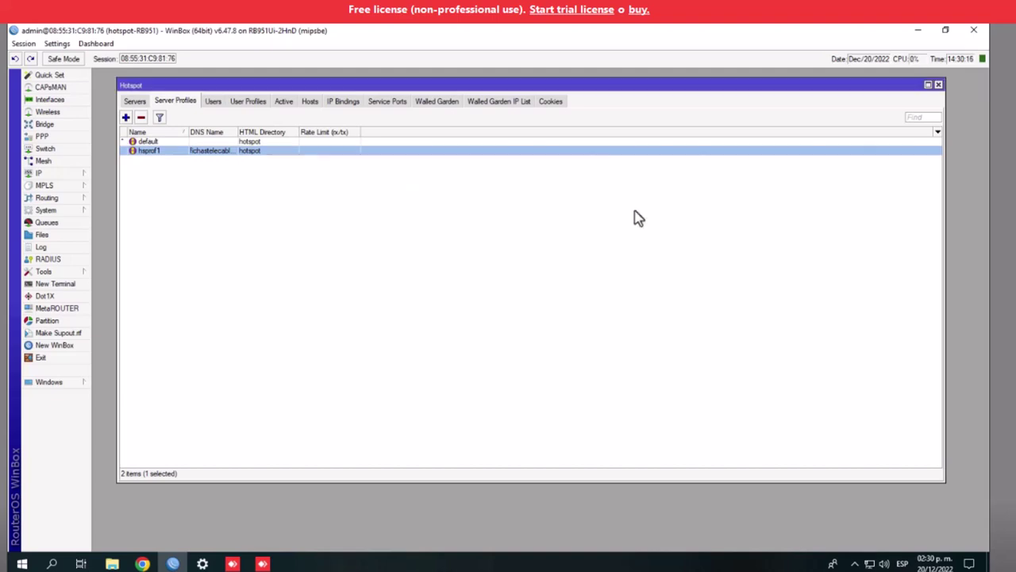
Review the hotspot Users, User Profiles, Active, Hosts, IP Bindings, Service Ports, Walled Garden and Cookies tabs
{"action": "left_click", "coordinate": [213, 102]}
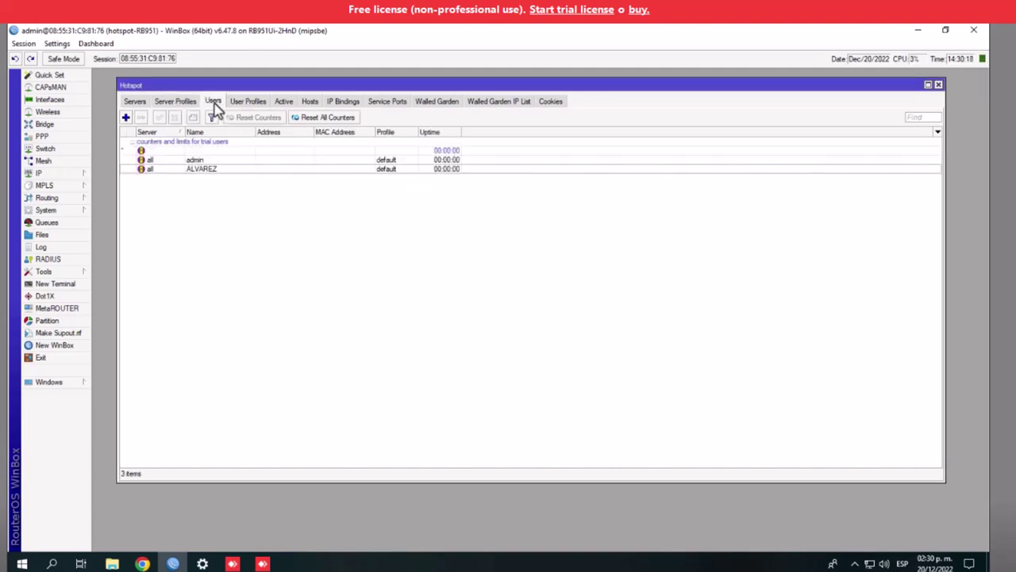
{"action": "left_click", "coordinate": [256, 107]}
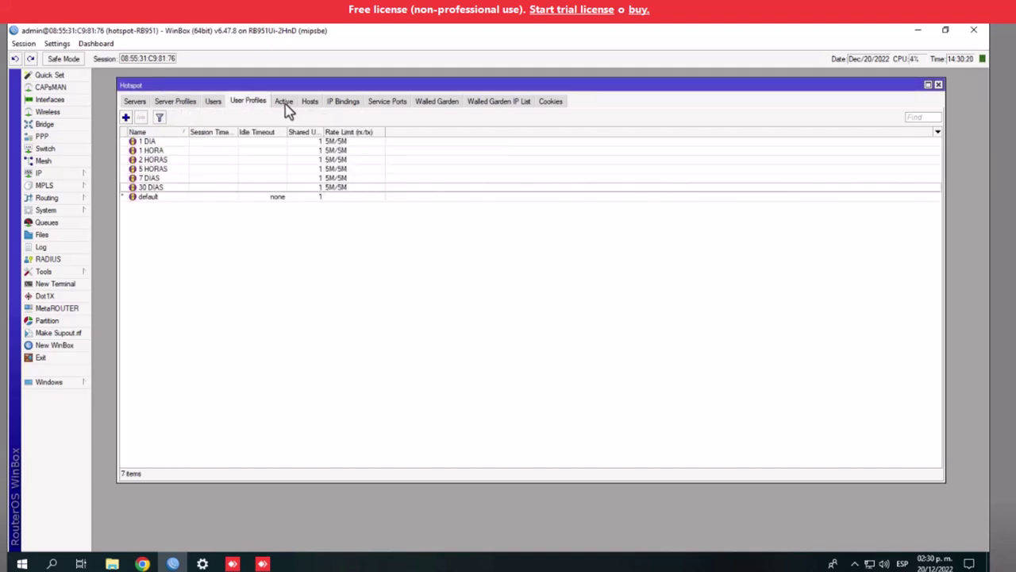
{"action": "left_click", "coordinate": [286, 108]}
{"action": "left_click", "coordinate": [309, 107]}
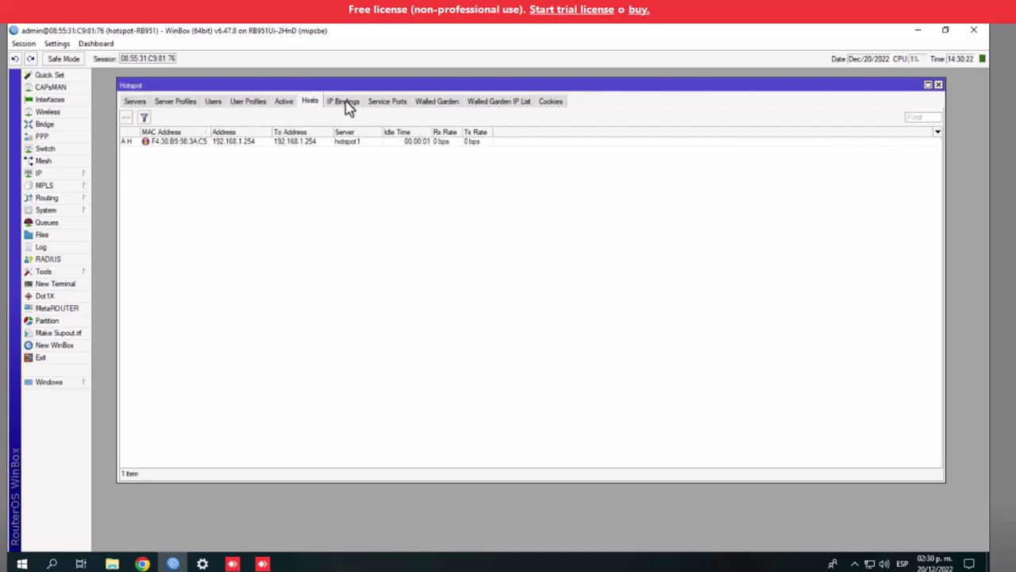
{"action": "left_click", "coordinate": [347, 107]}
{"action": "left_click", "coordinate": [403, 107]}
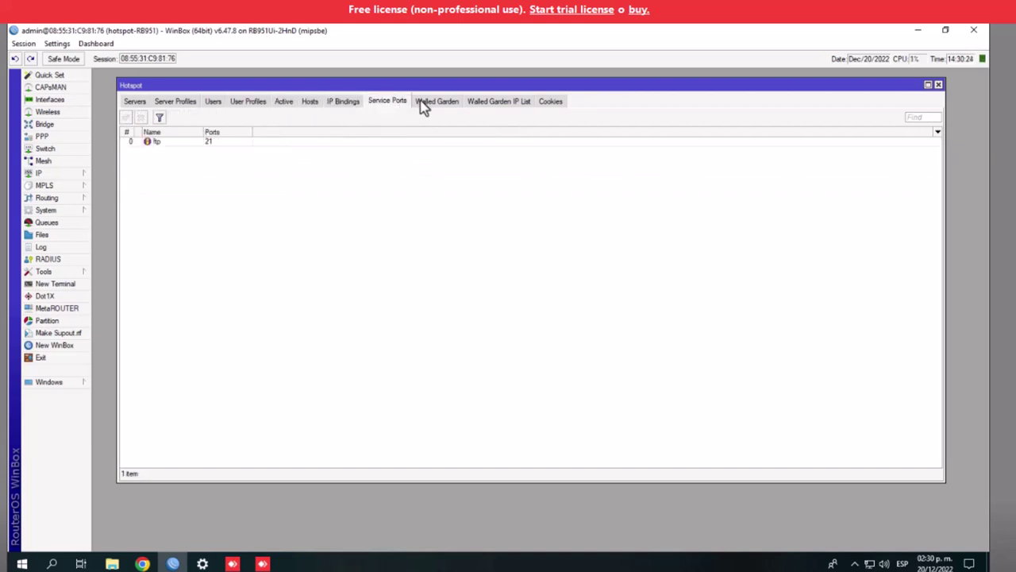
{"action": "left_click", "coordinate": [420, 104]}
{"action": "left_click", "coordinate": [551, 102]}
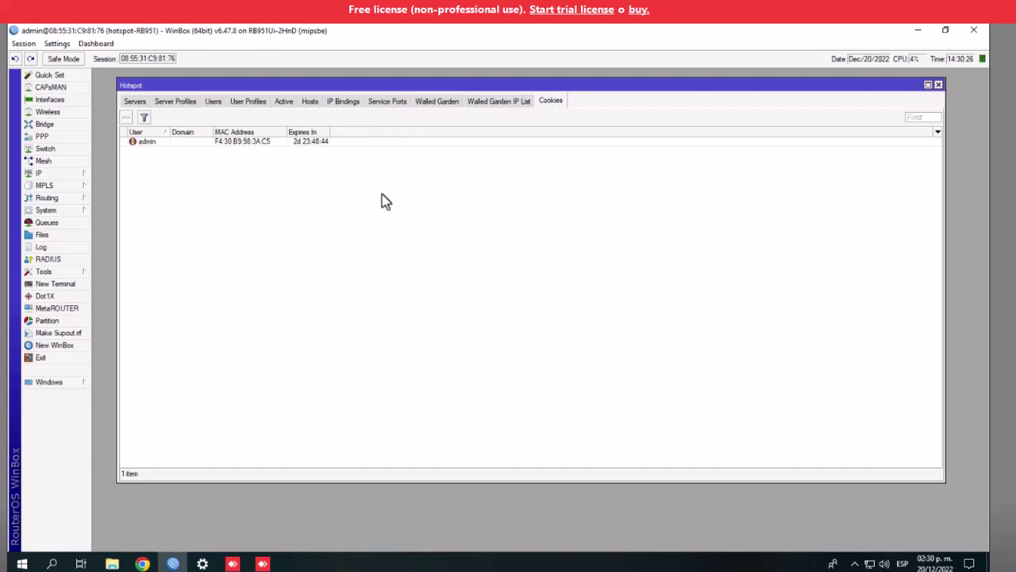
Widen the Server Profiles DNS Name column to show fichastelecable.com, then minimize WinBox
{"action": "left_click", "coordinate": [176, 104]}
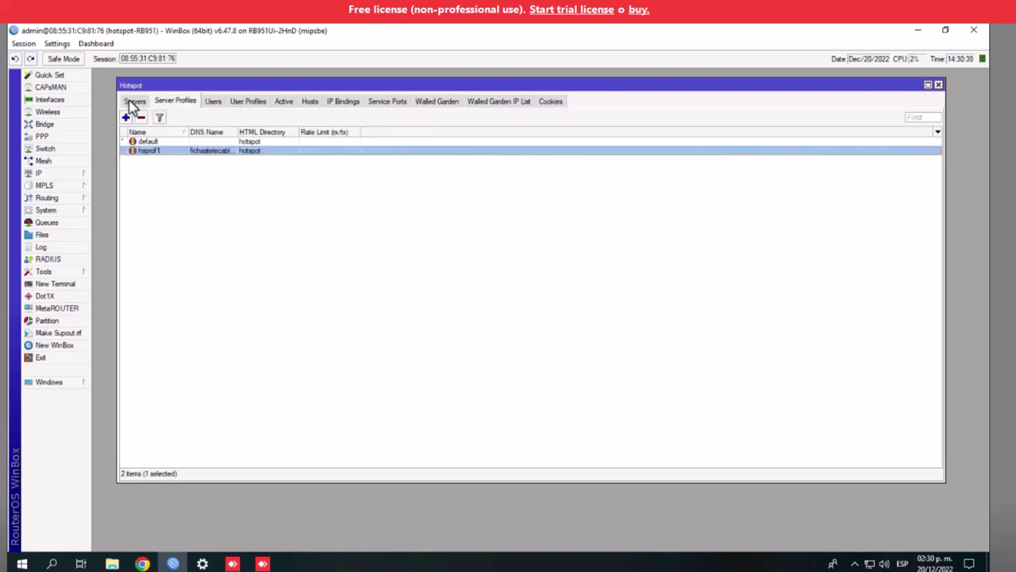
{"action": "left_click", "coordinate": [134, 106]}
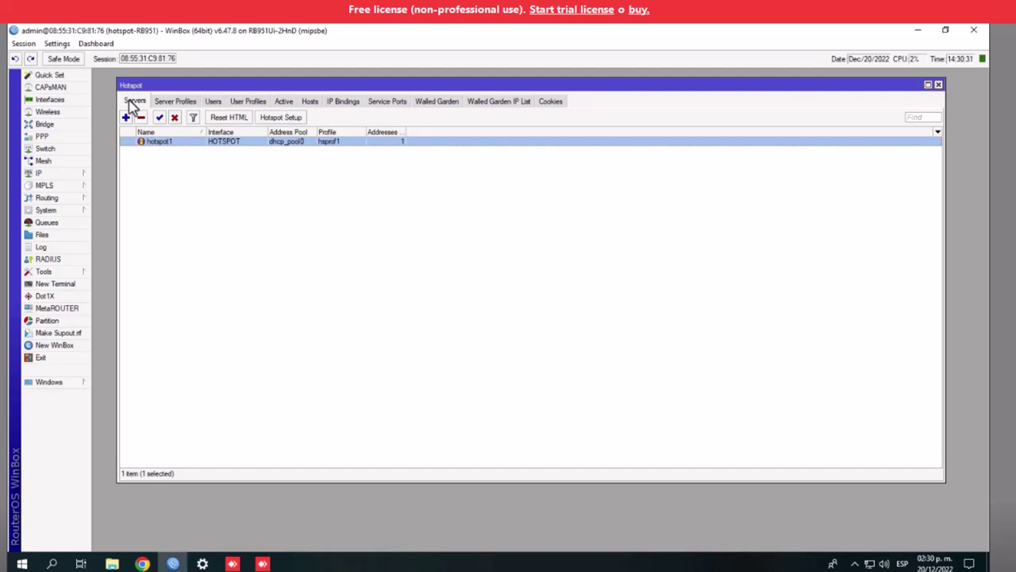
{"action": "left_click", "coordinate": [168, 103]}
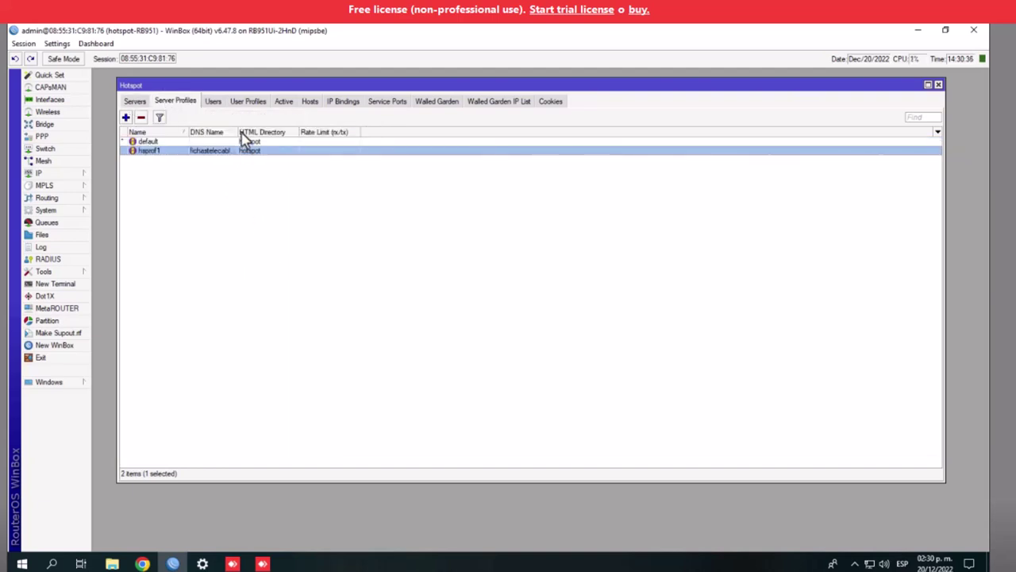
{"action": "left_click_drag", "start_coordinate": [239, 135], "coordinate": [283, 135]}
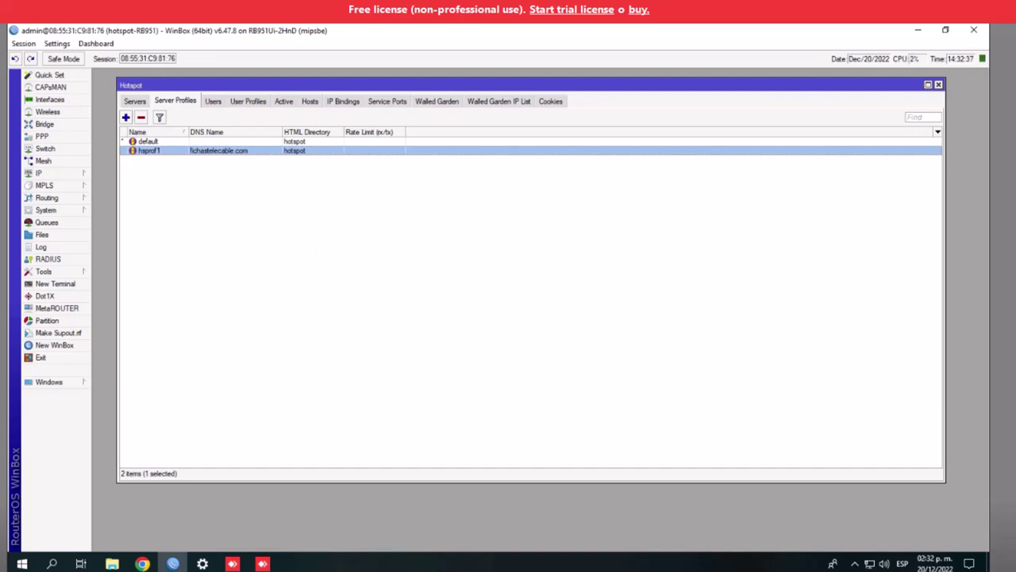
{"action": "left_click", "coordinate": [915, 32]}
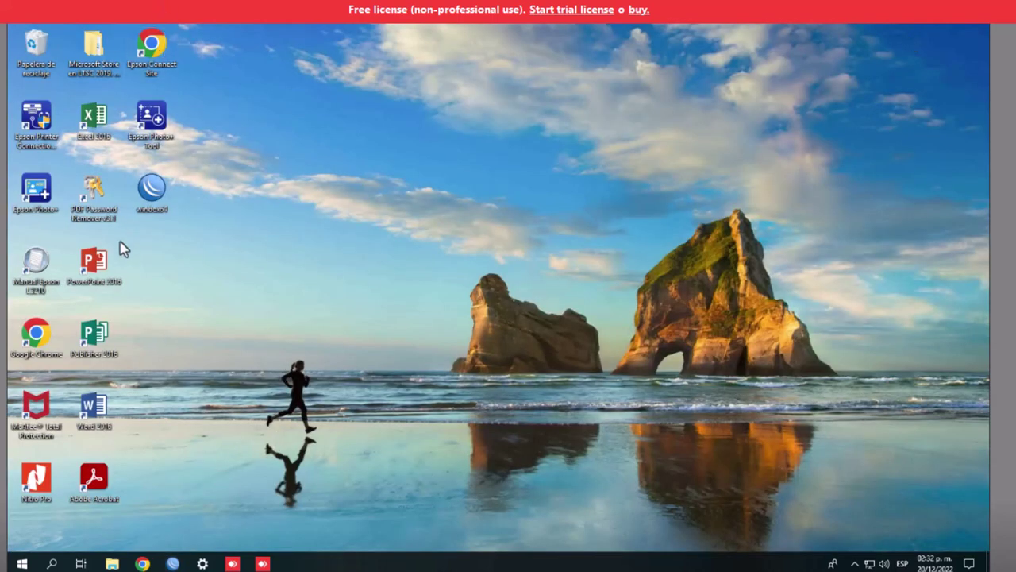
Launch Chrome, search 'TEMPLES' and open the Mikrotikthemes.com result
{"action": "double_click", "coordinate": [51, 334]}
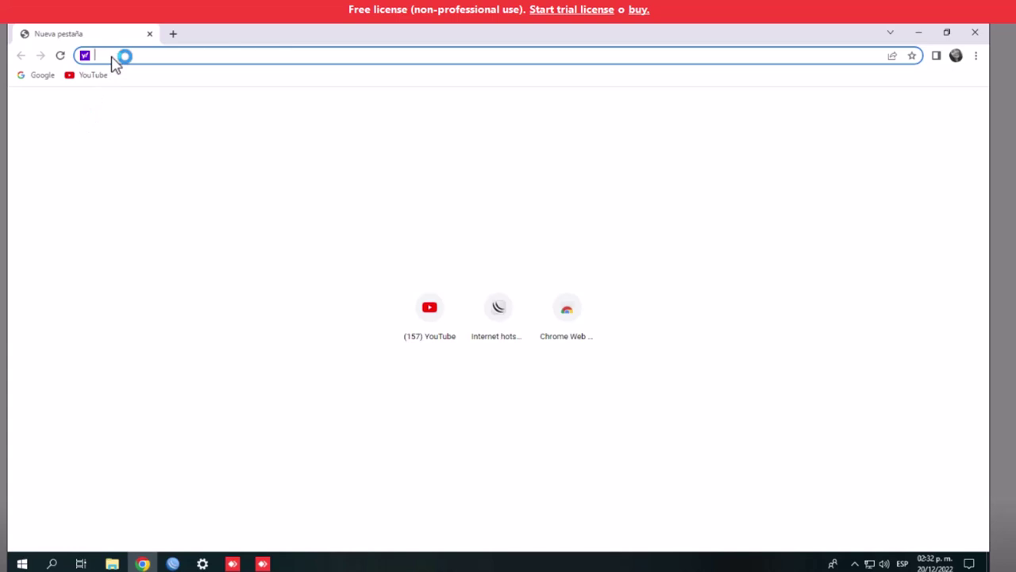
{"action": "type", "text": "TEMPLES+MIKROTIK"}
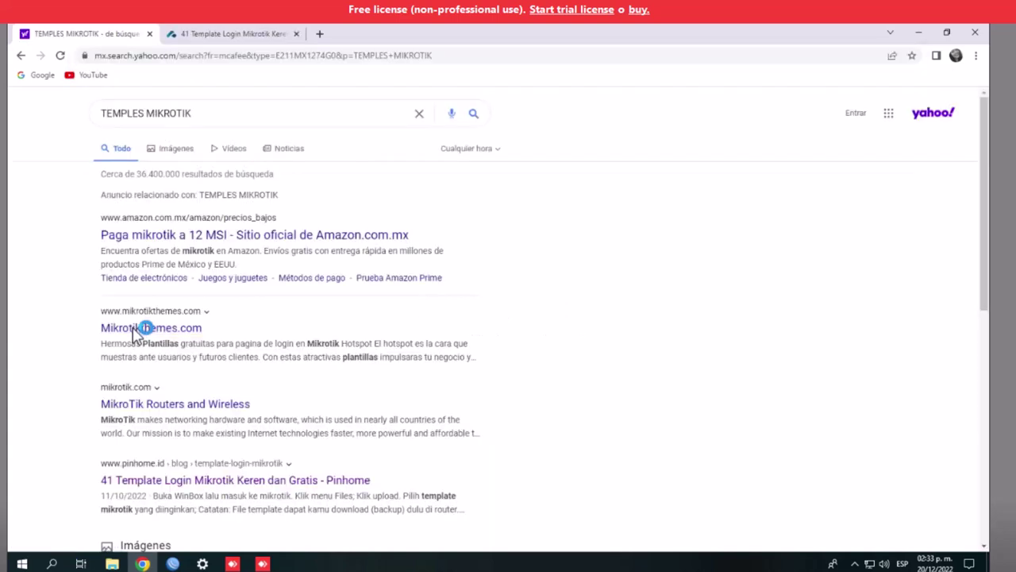
{"action": "left_click", "coordinate": [137, 329]}
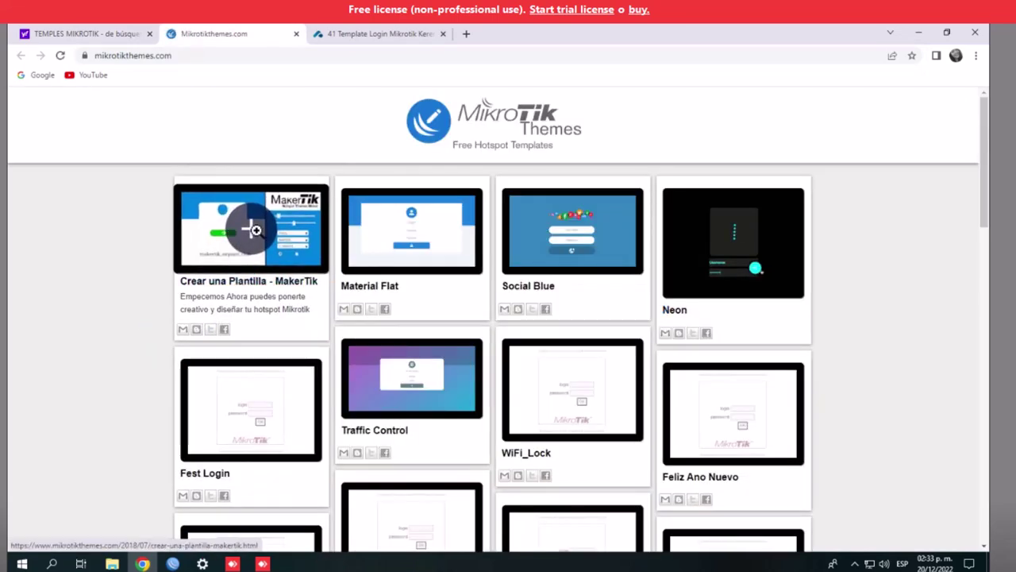
Browse the free templates gallery and open the 'Crear una Plantilla - MakerTik' page
{"action": "scroll", "coordinate": [95, 304], "scroll_direction": "down", "scroll_amount": 3}
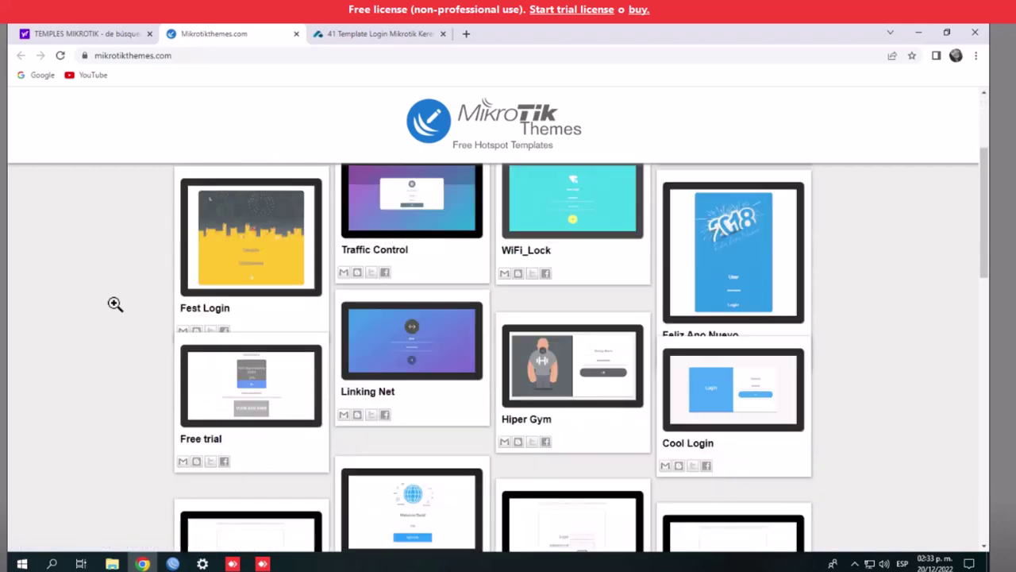
{"action": "scroll", "coordinate": [120, 304], "scroll_direction": "down", "scroll_amount": 4}
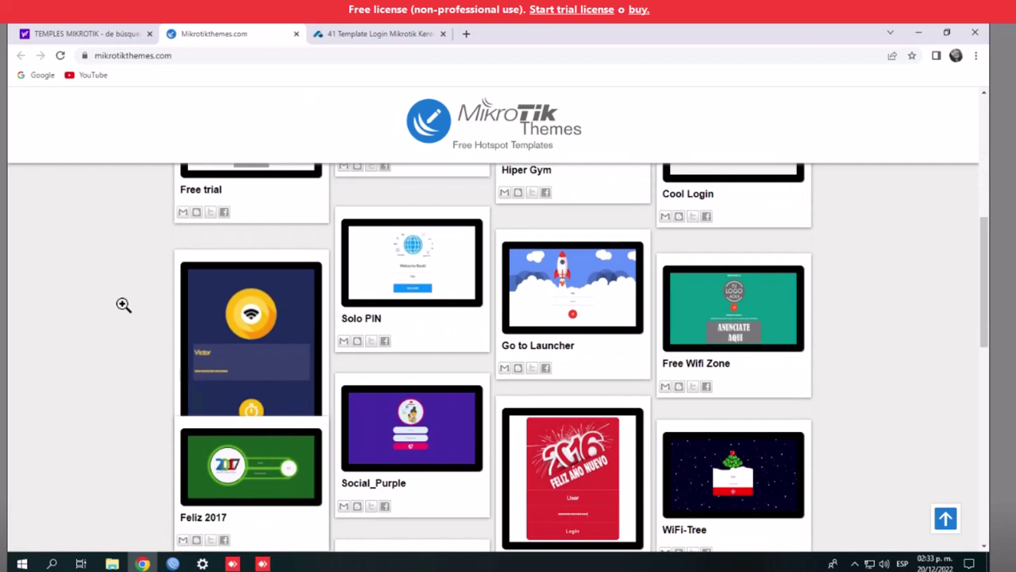
{"action": "scroll", "coordinate": [123, 304], "scroll_direction": "down", "scroll_amount": 1}
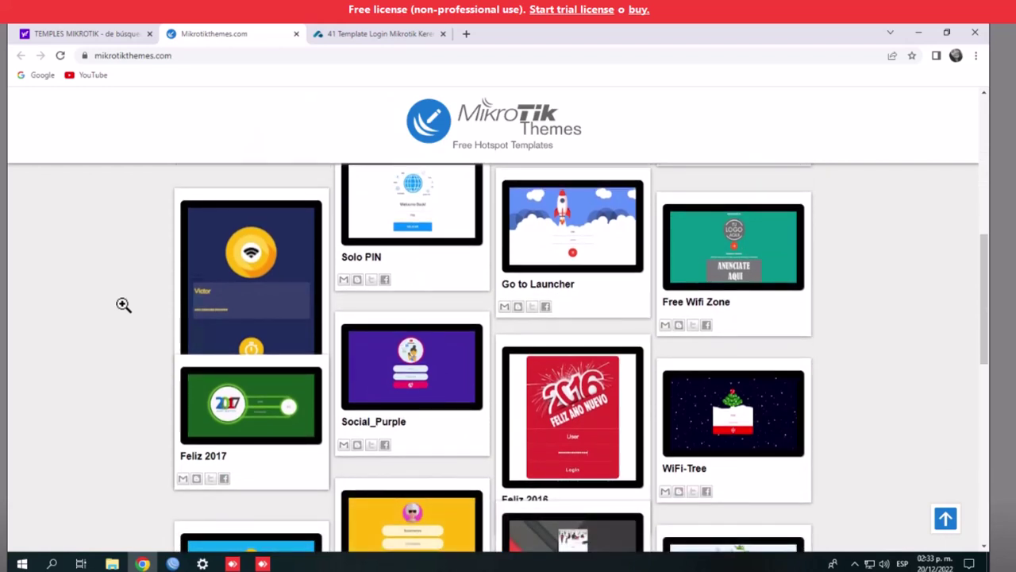
{"action": "scroll", "coordinate": [123, 304], "scroll_direction": "down", "scroll_amount": 3}
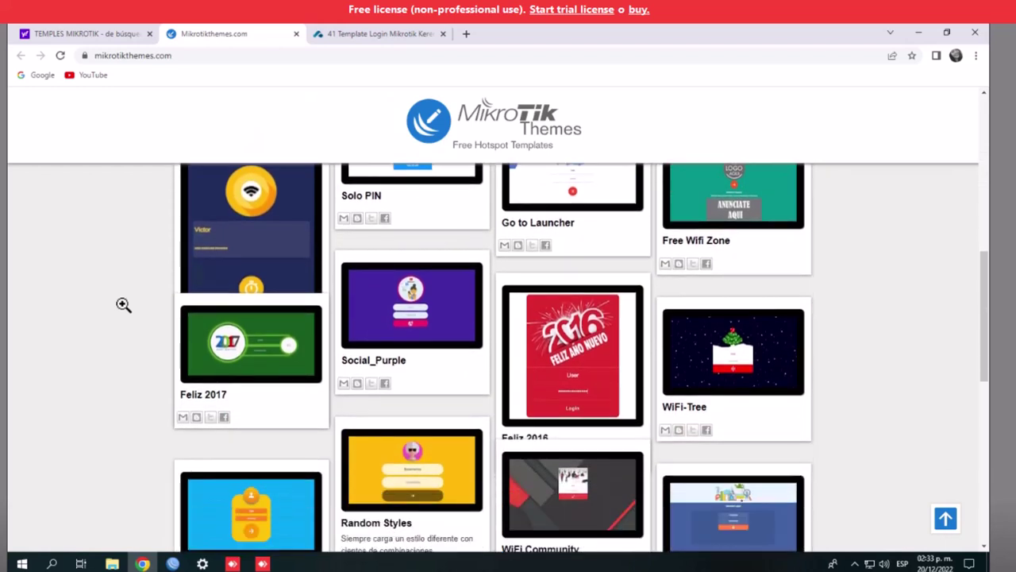
{"action": "scroll", "coordinate": [123, 304], "scroll_direction": "down", "scroll_amount": 4}
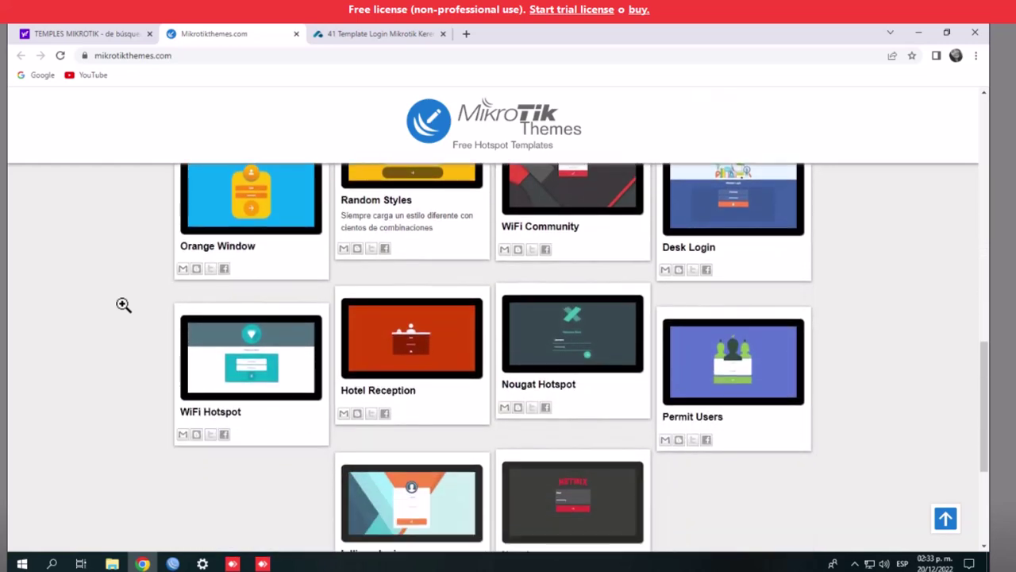
{"action": "scroll", "coordinate": [123, 304], "scroll_direction": "down", "scroll_amount": 3}
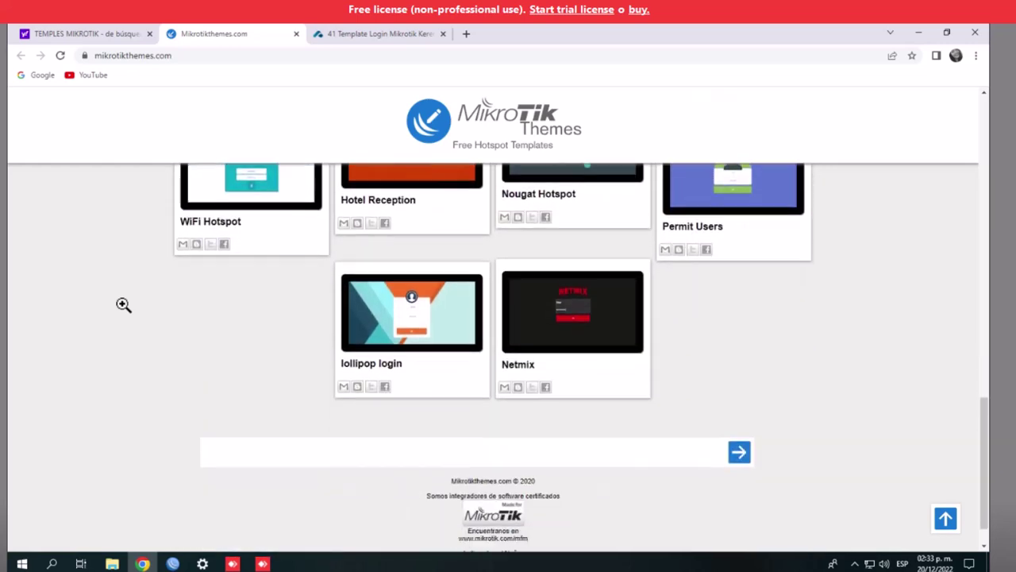
{"action": "scroll", "coordinate": [123, 304], "scroll_direction": "up", "scroll_amount": 2}
{"action": "scroll", "coordinate": [123, 304], "scroll_direction": "up", "scroll_amount": 7}
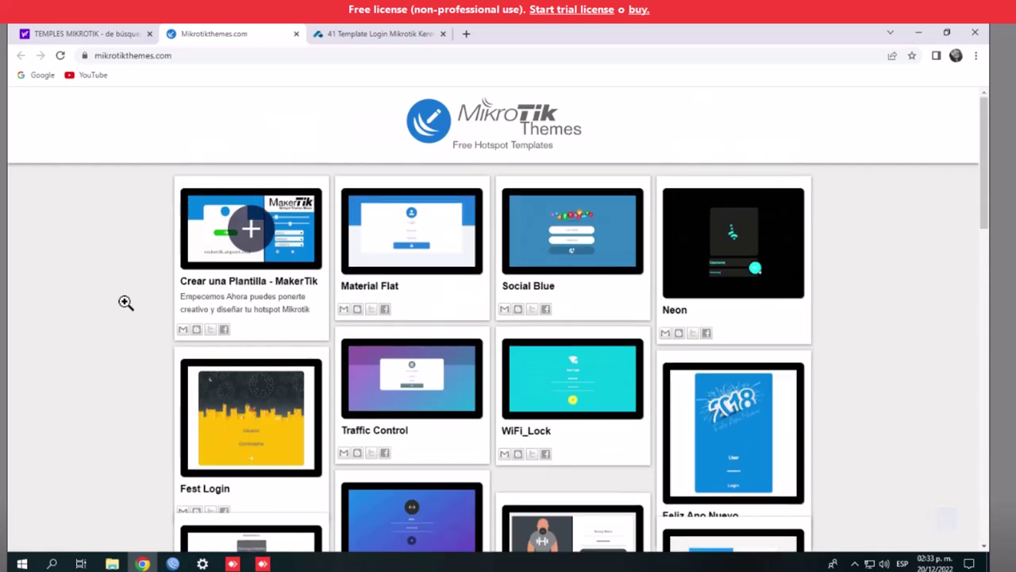
{"action": "left_click", "coordinate": [248, 231]}
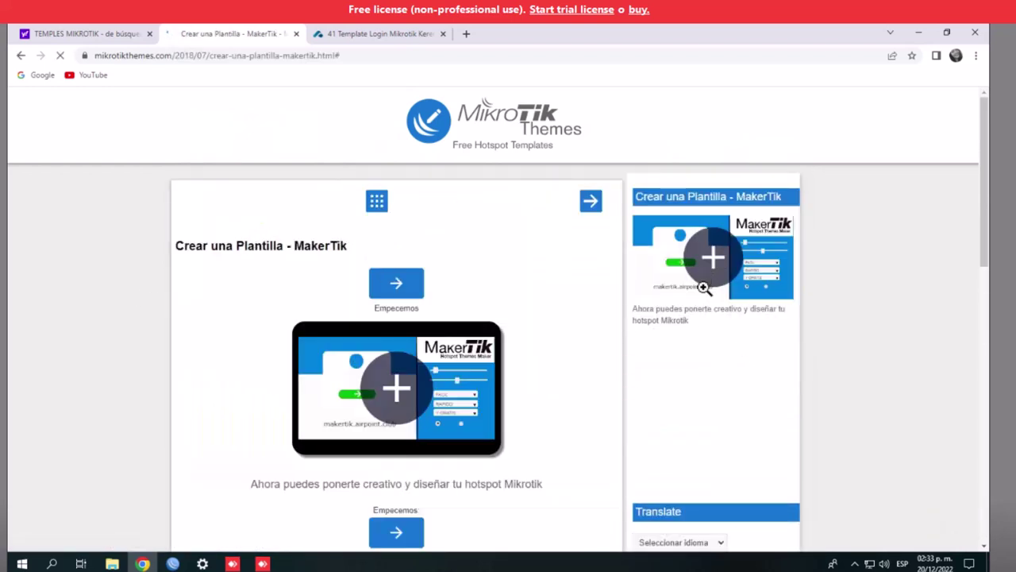
Load the MakerTik maker, browse Escritorio and Descargas for a logo, cancel, and open a new tab
{"action": "left_click", "coordinate": [714, 258]}
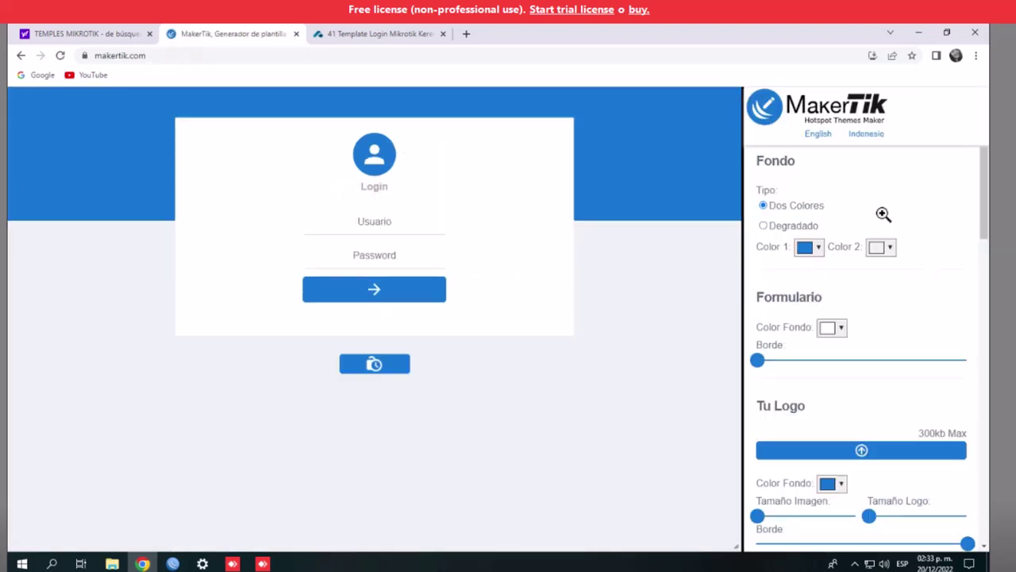
{"action": "left_click", "coordinate": [860, 450]}
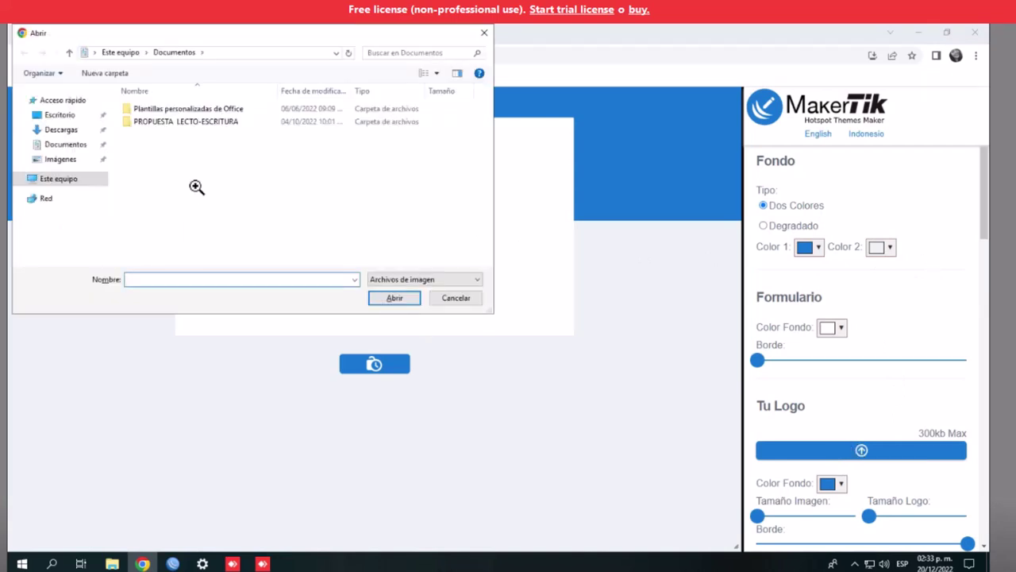
{"action": "left_click", "coordinate": [58, 115]}
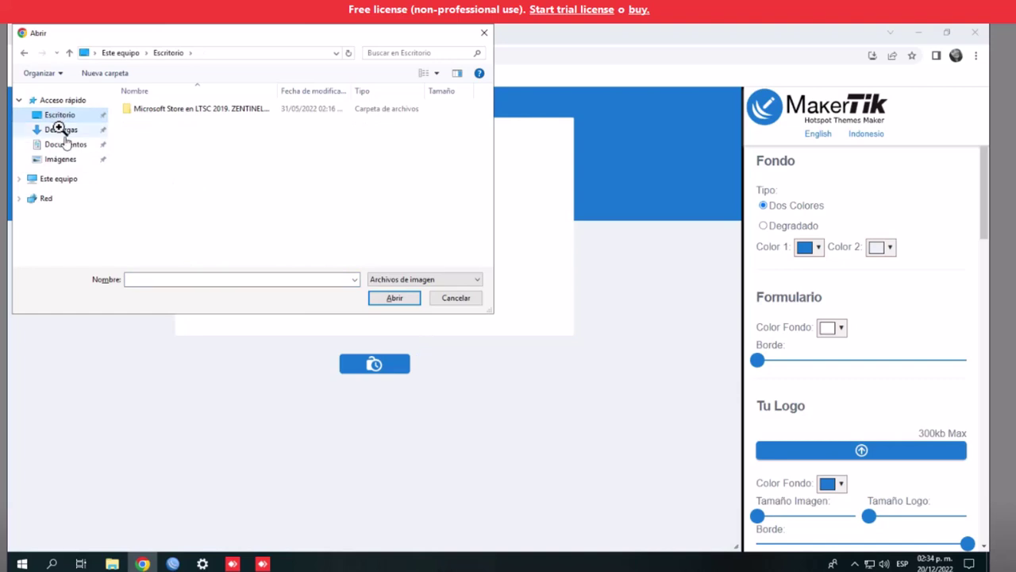
{"action": "left_click", "coordinate": [61, 130]}
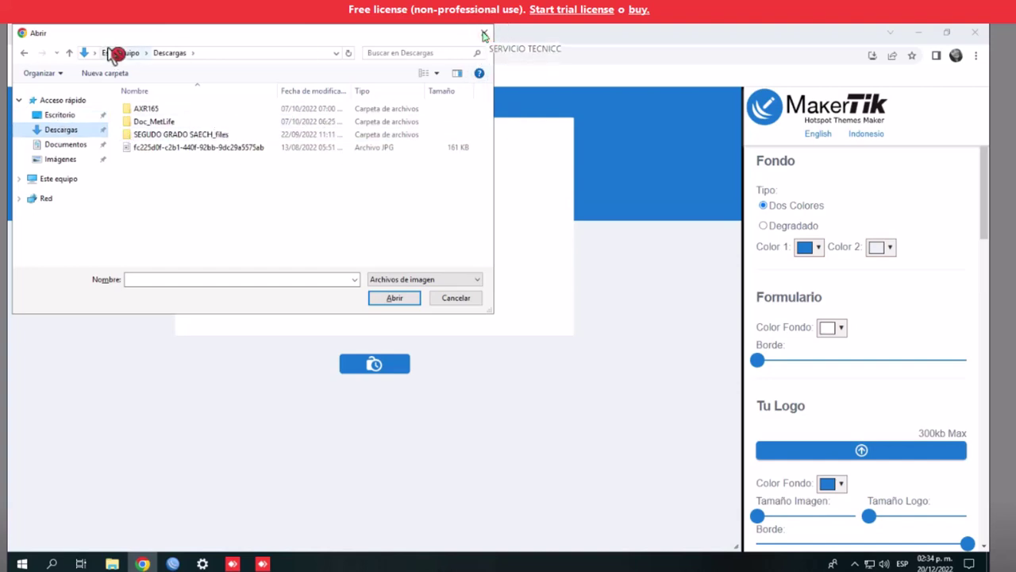
{"action": "left_click", "coordinate": [483, 34]}
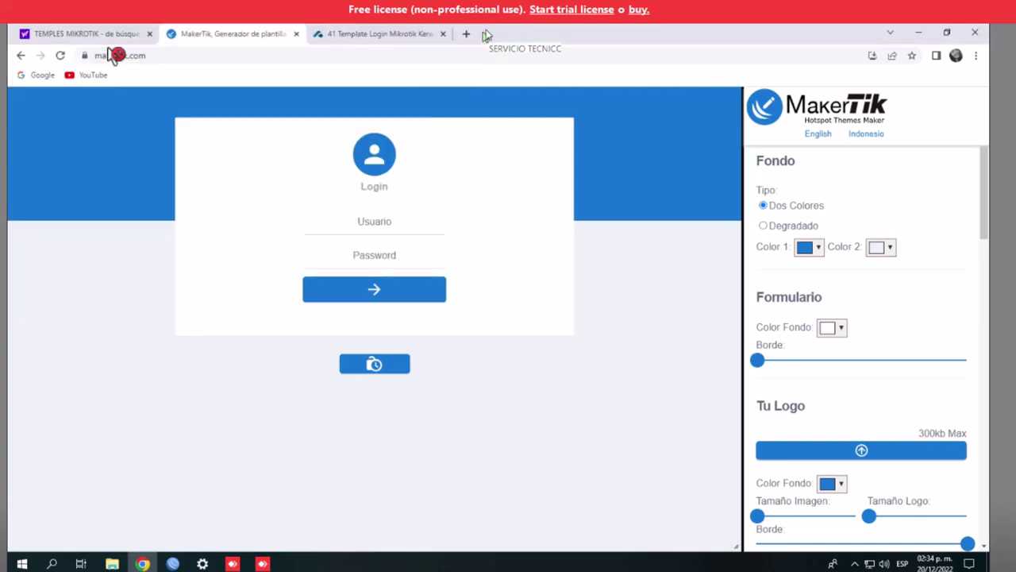
{"action": "left_click", "coordinate": [466, 34]}
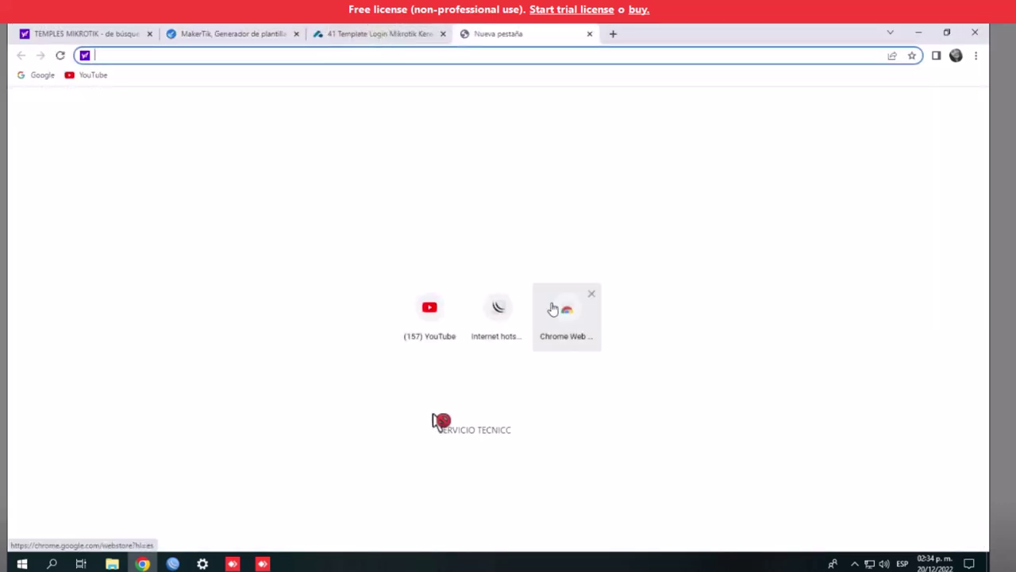
Run a web search for 'TELECABLE' from the address bar
{"action": "left_click", "coordinate": [553, 309]}
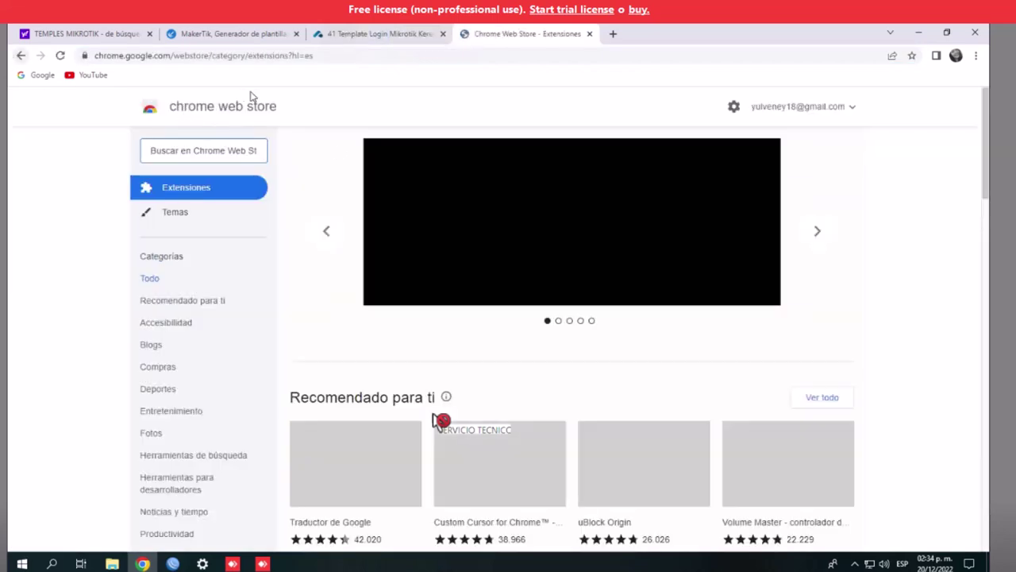
{"action": "left_click", "coordinate": [335, 52]}
{"action": "key", "text": "BackSpace"}
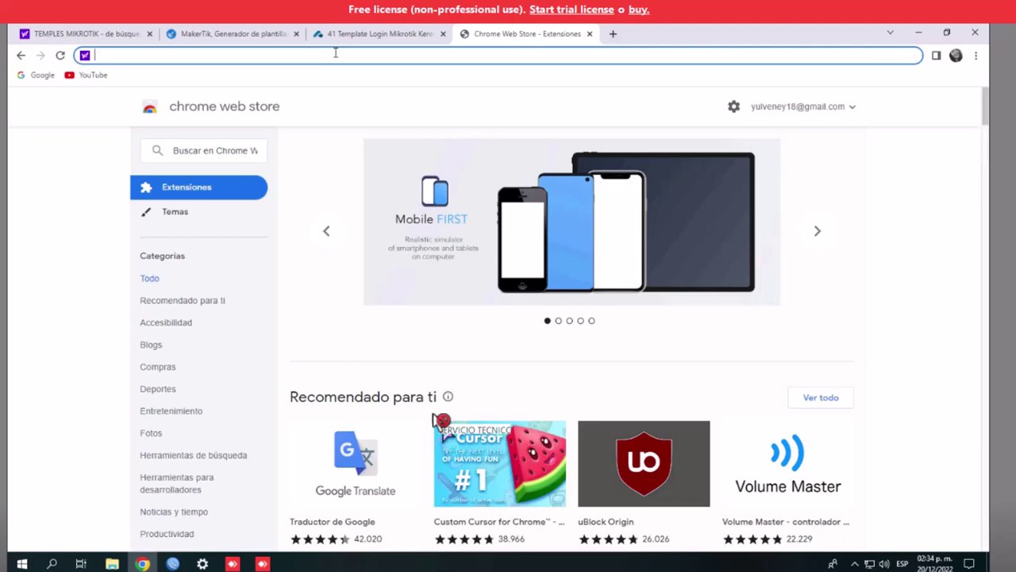
{"action": "type", "text": "TELECABLE"}
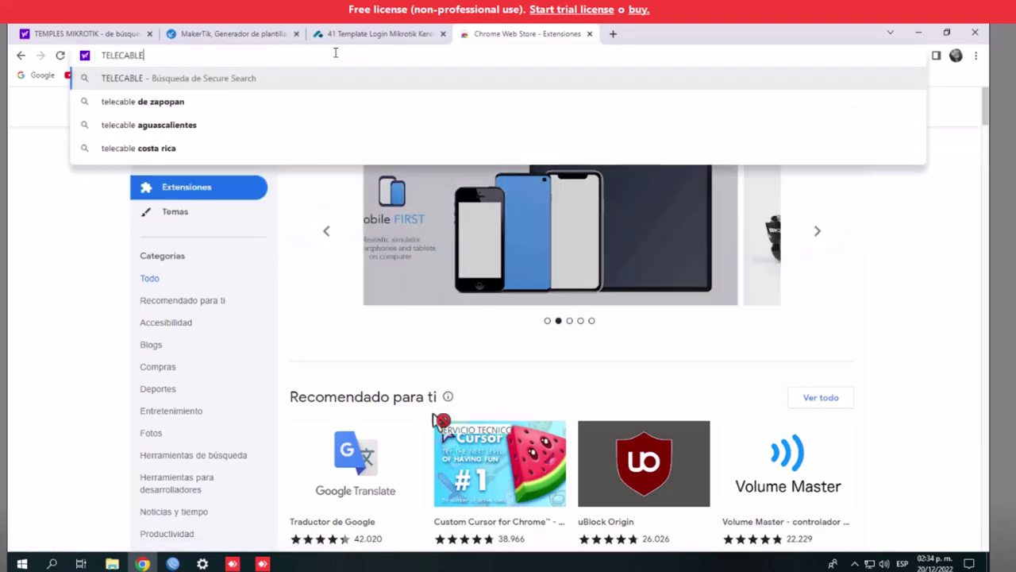
{"action": "key", "text": "Return"}
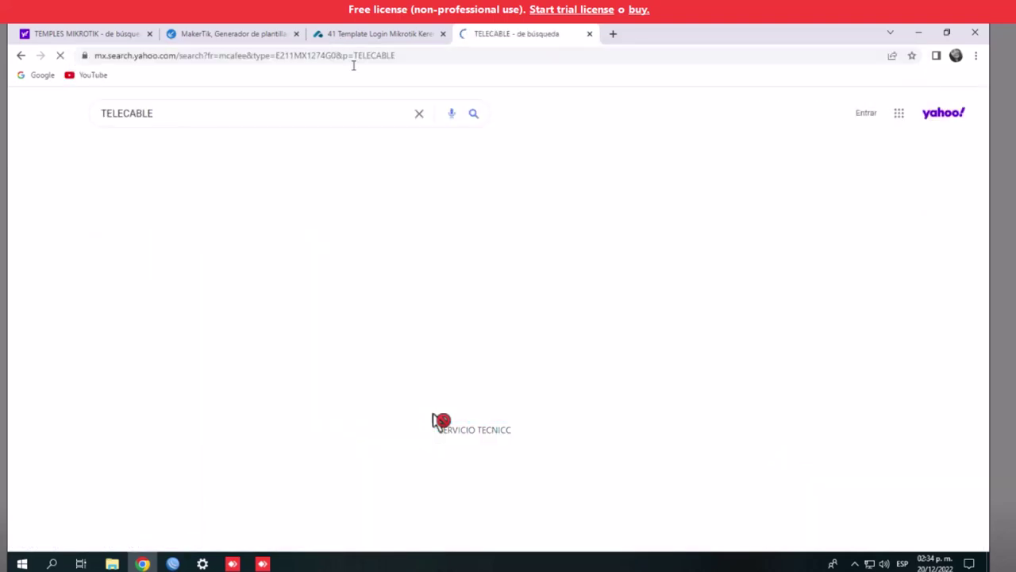
Switch to image results and open the red satellite-dish Telecable picture in preview
{"action": "left_click", "coordinate": [177, 151]}
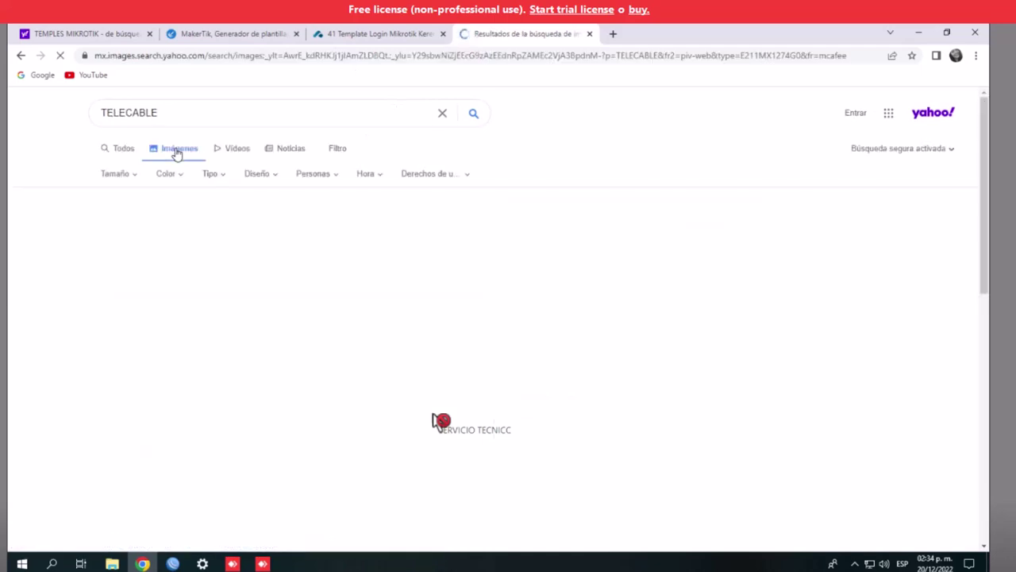
{"action": "scroll", "coordinate": [393, 270], "scroll_direction": "down", "scroll_amount": 10}
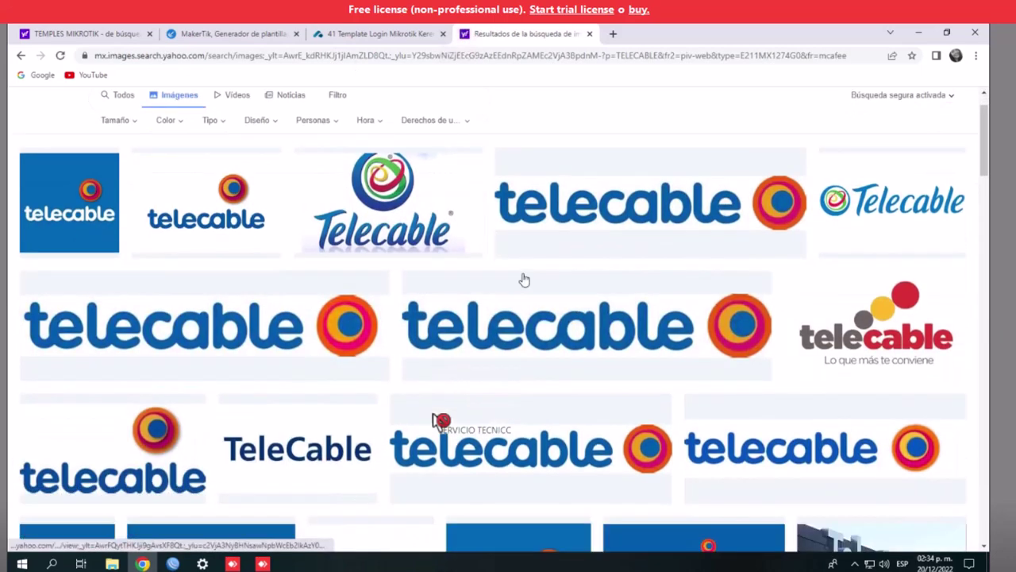
{"action": "scroll", "coordinate": [477, 317], "scroll_direction": "down", "scroll_amount": 4}
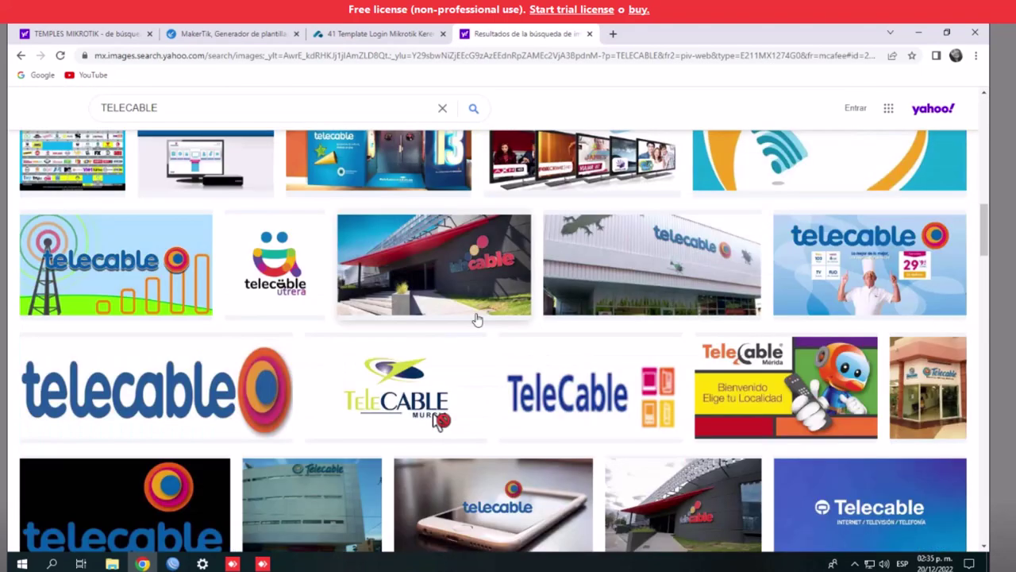
{"action": "scroll", "coordinate": [476, 318], "scroll_direction": "up", "scroll_amount": 1}
{"action": "scroll", "coordinate": [476, 319], "scroll_direction": "up", "scroll_amount": 4}
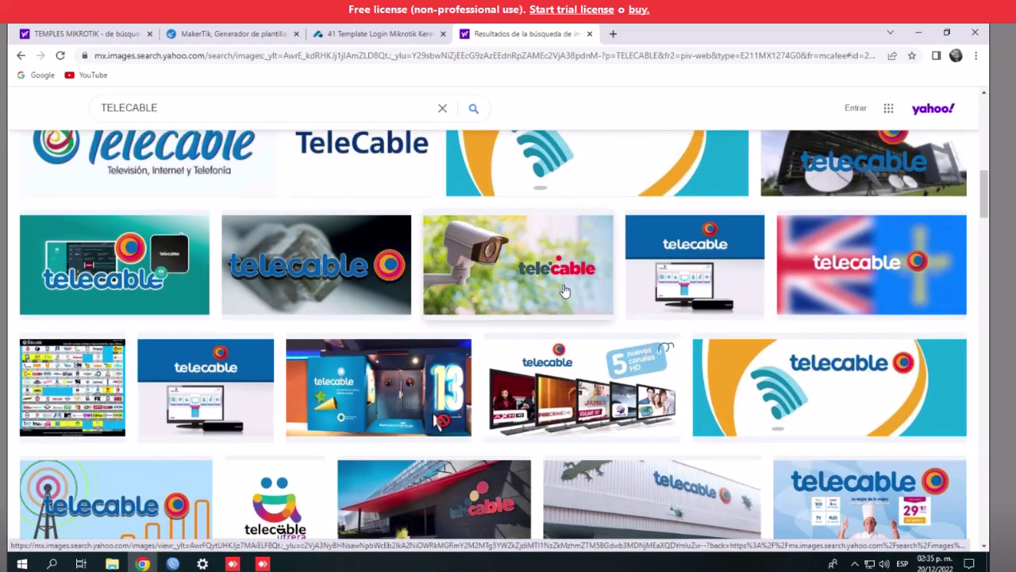
{"action": "scroll", "coordinate": [564, 291], "scroll_direction": "up", "scroll_amount": 3}
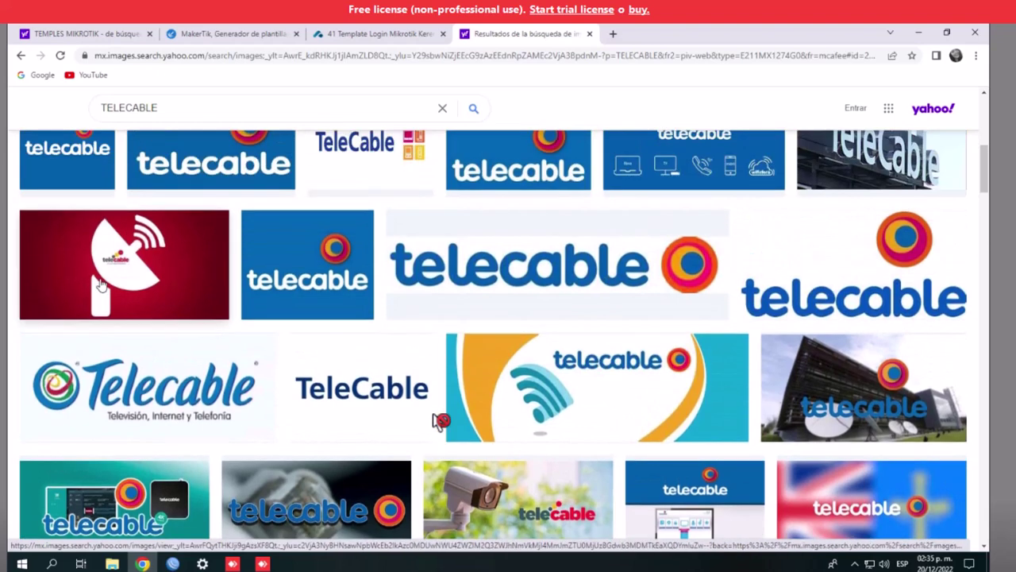
{"action": "left_click", "coordinate": [101, 285]}
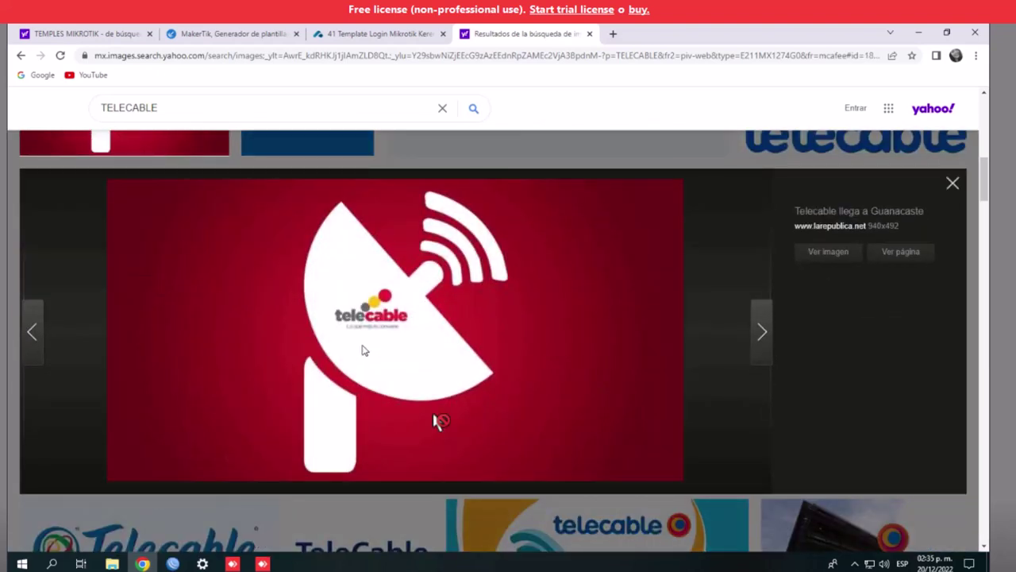
Start saving the satellite-dish image as 'TELEC', cancel the save, and bring up Windows search
{"action": "right_click", "coordinate": [362, 349]}
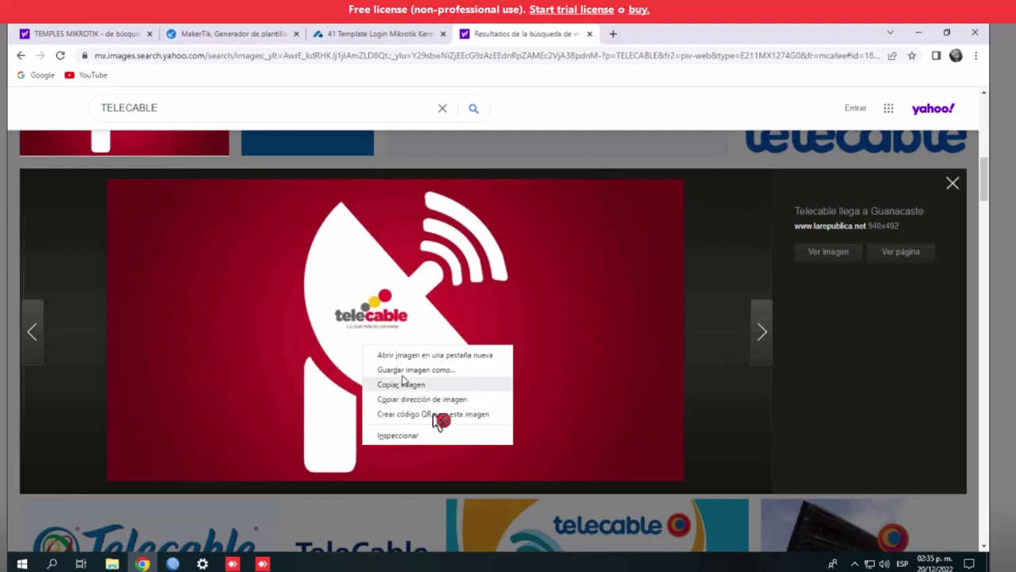
{"action": "left_click", "coordinate": [455, 378]}
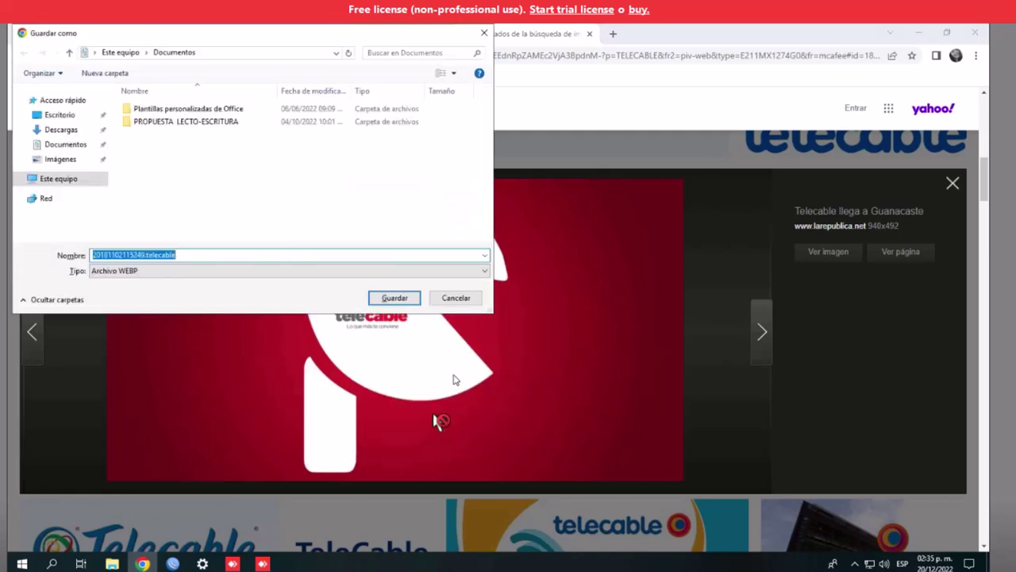
{"action": "key", "text": "BackSpace"}
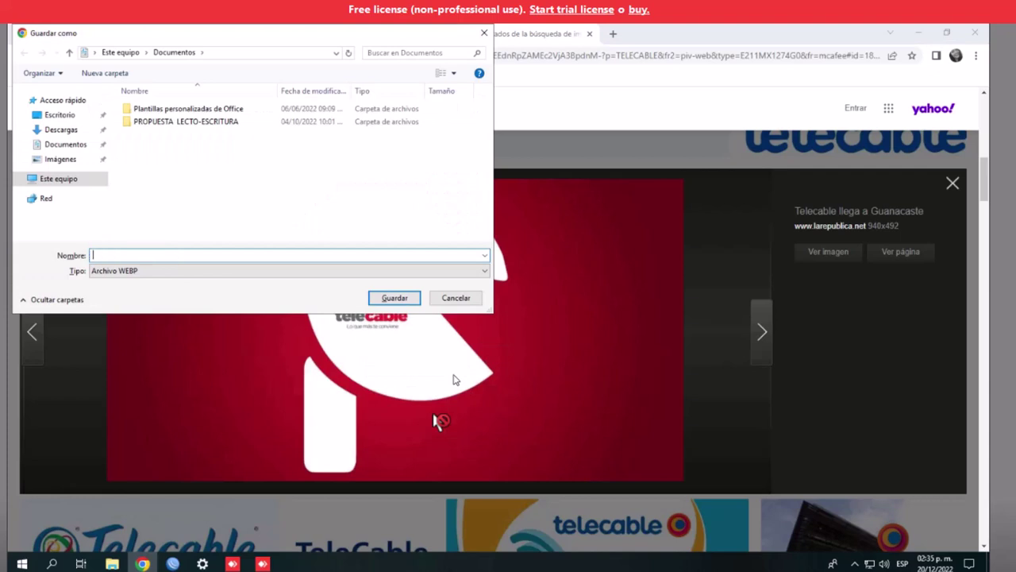
{"action": "type", "text": "TELEC"}
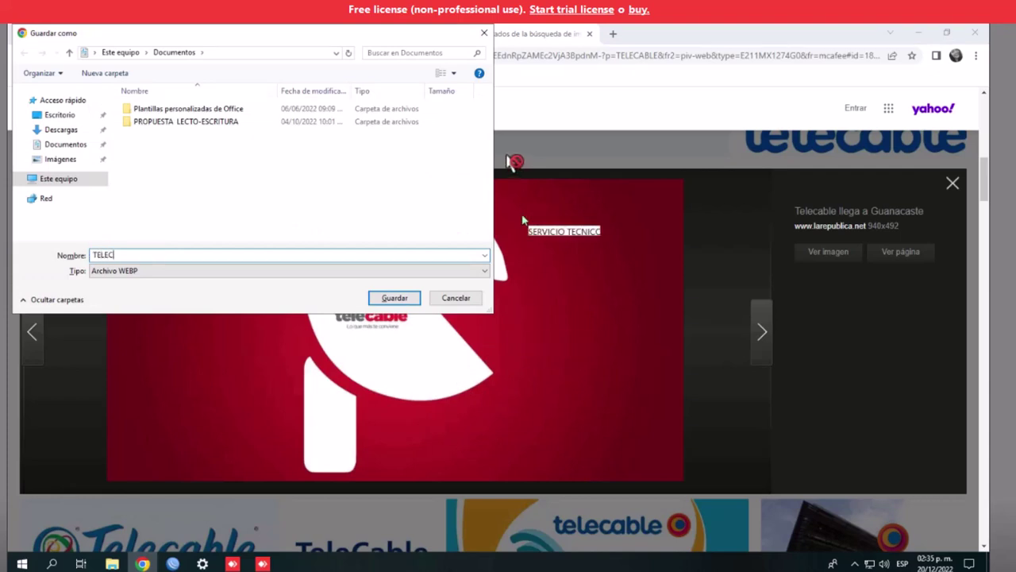
{"action": "left_click", "coordinate": [483, 33]}
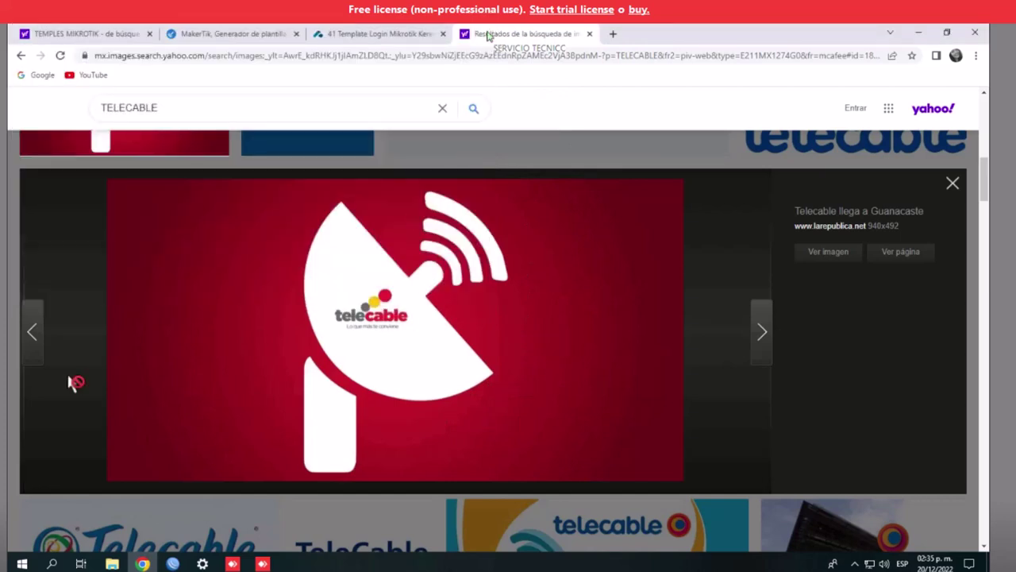
{"action": "left_click", "coordinate": [51, 563]}
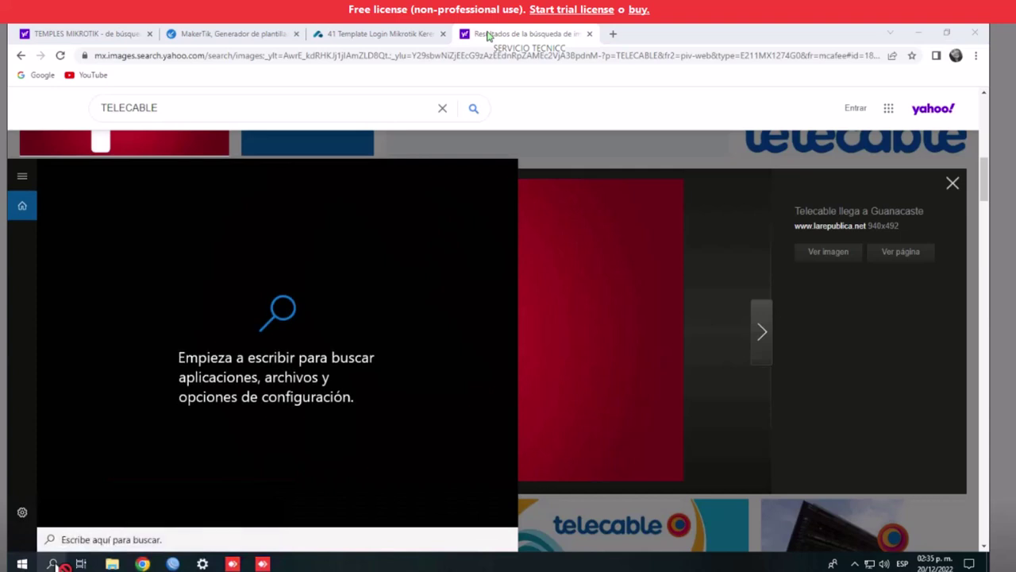
Launch the Snipping Tool via 'recort' and capture the satellite-dish image area
{"action": "type", "text": "recort"}
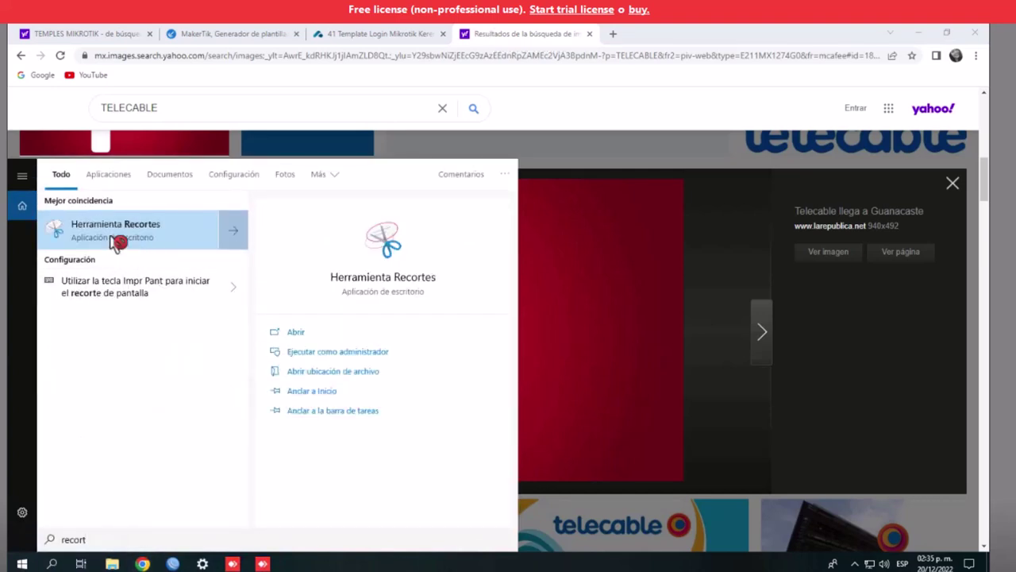
{"action": "left_click", "coordinate": [115, 231]}
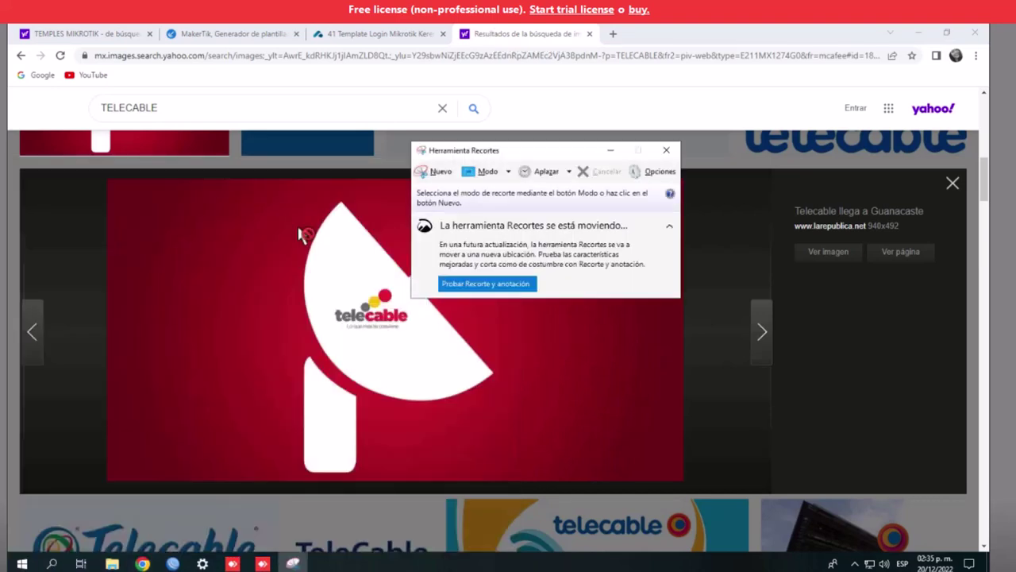
{"action": "left_click_drag", "start_coordinate": [479, 143], "coordinate": [812, 131]}
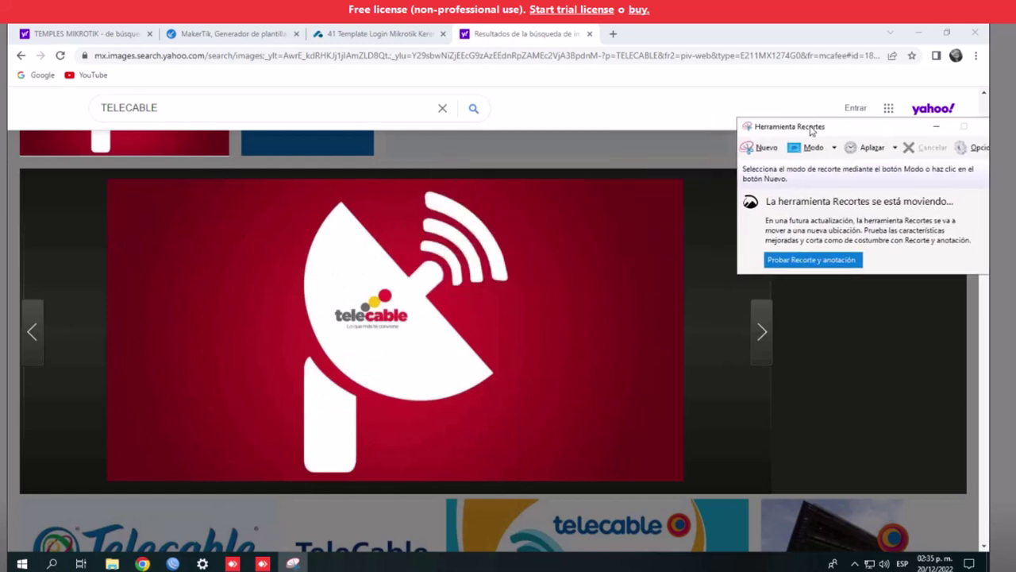
{"action": "left_click", "coordinate": [762, 148]}
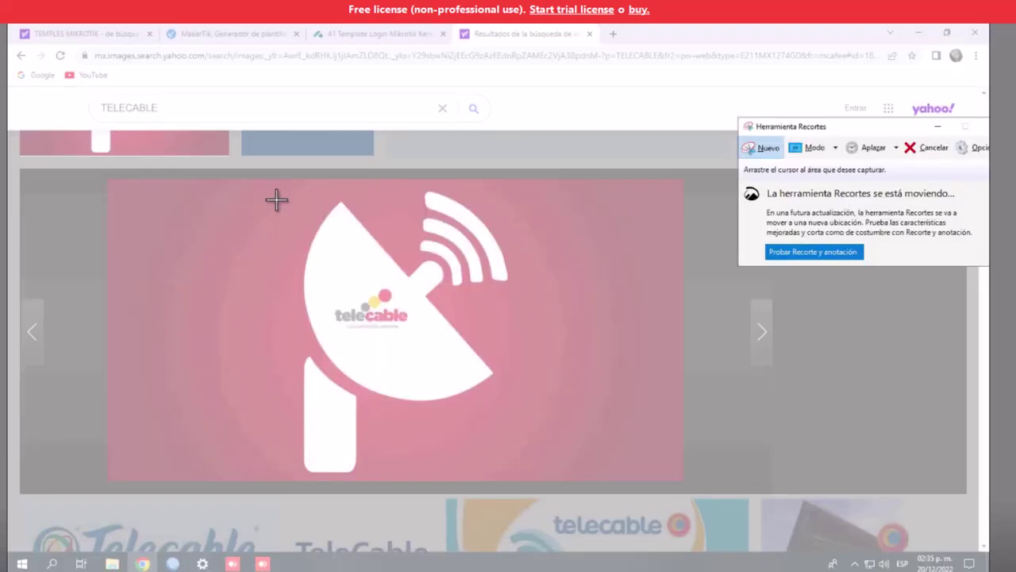
{"action": "left_click_drag", "start_coordinate": [236, 181], "coordinate": [573, 479]}
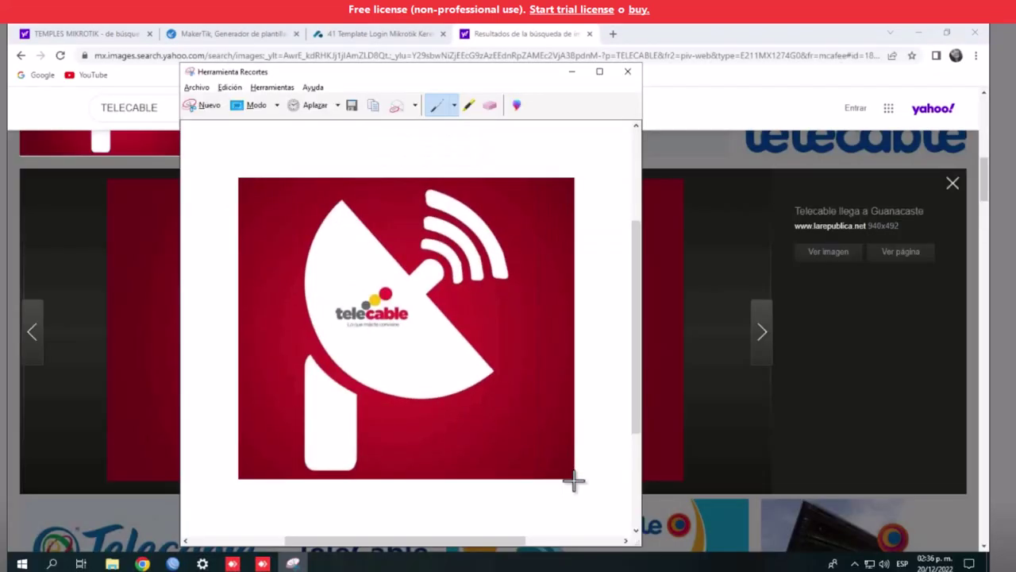
Save the capture to Escritorio as 'logo', close Snipping Tool, and return to MakerTik
{"action": "left_click", "coordinate": [352, 105]}
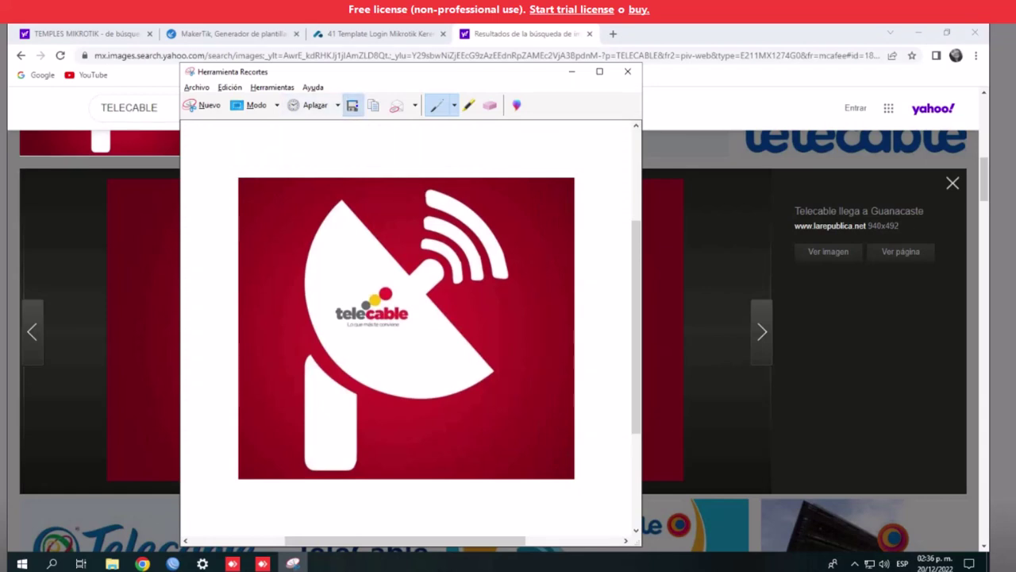
{"action": "left_click", "coordinate": [243, 185]}
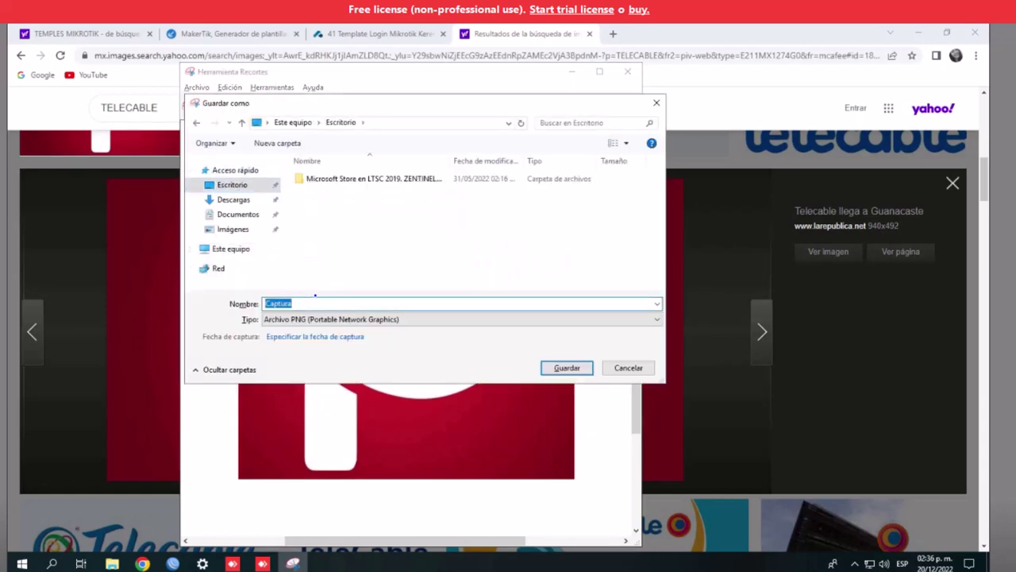
{"action": "type", "text": "logo"}
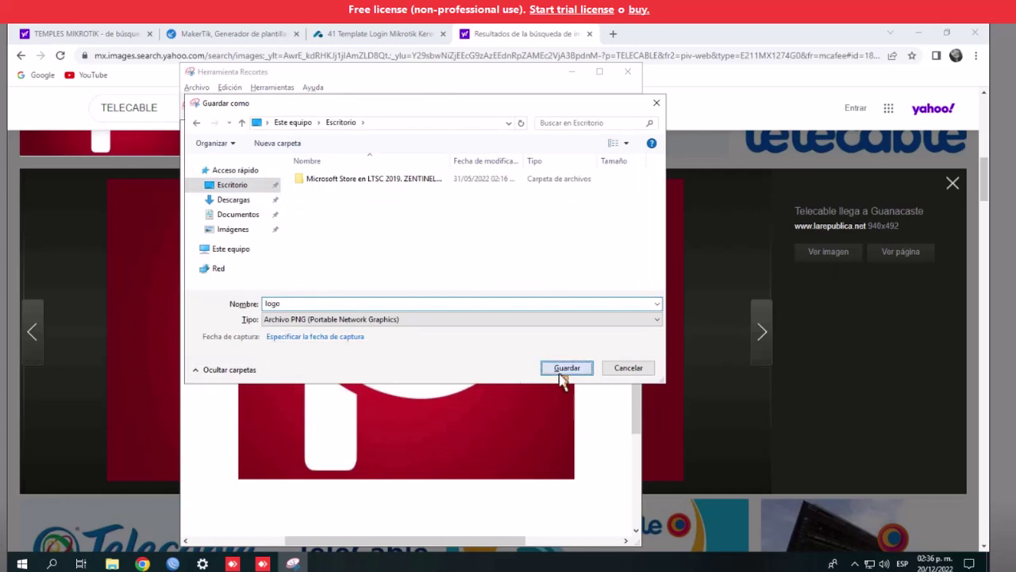
{"action": "left_click", "coordinate": [564, 370]}
{"action": "left_click", "coordinate": [628, 70]}
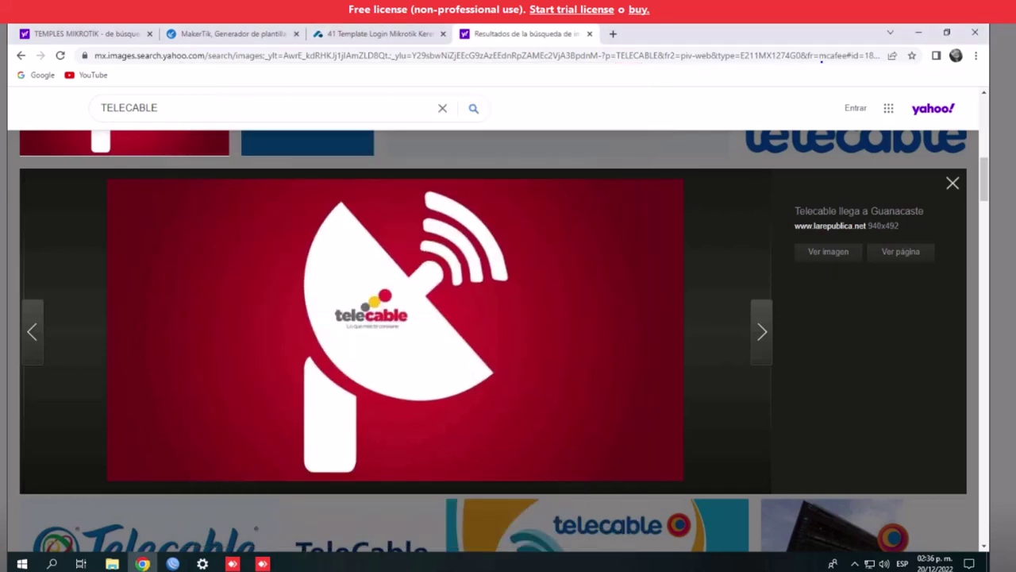
{"action": "left_click", "coordinate": [253, 35]}
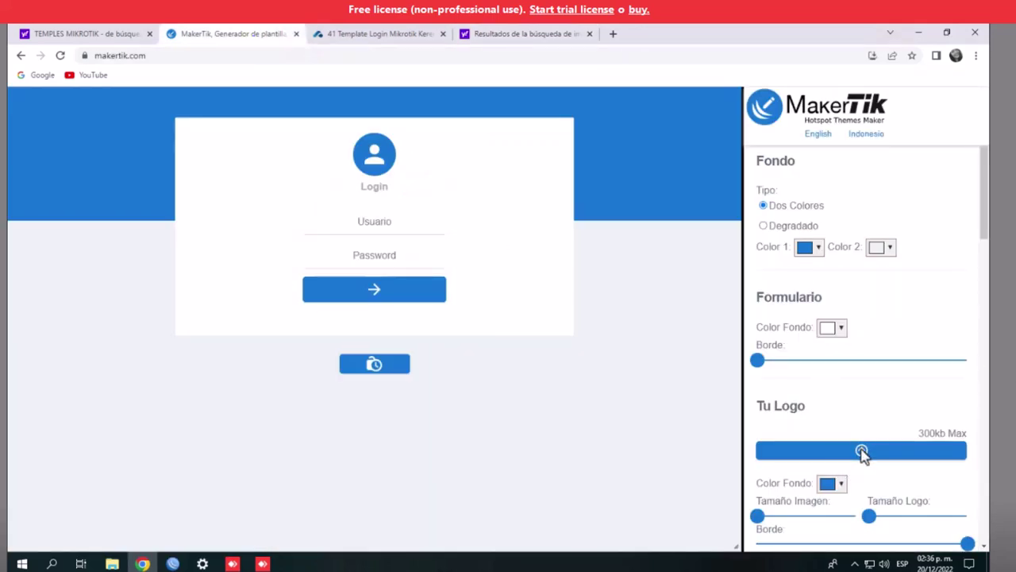
Upload the saved logo image from the Desktop as the login page logo
{"action": "left_click", "coordinate": [862, 452]}
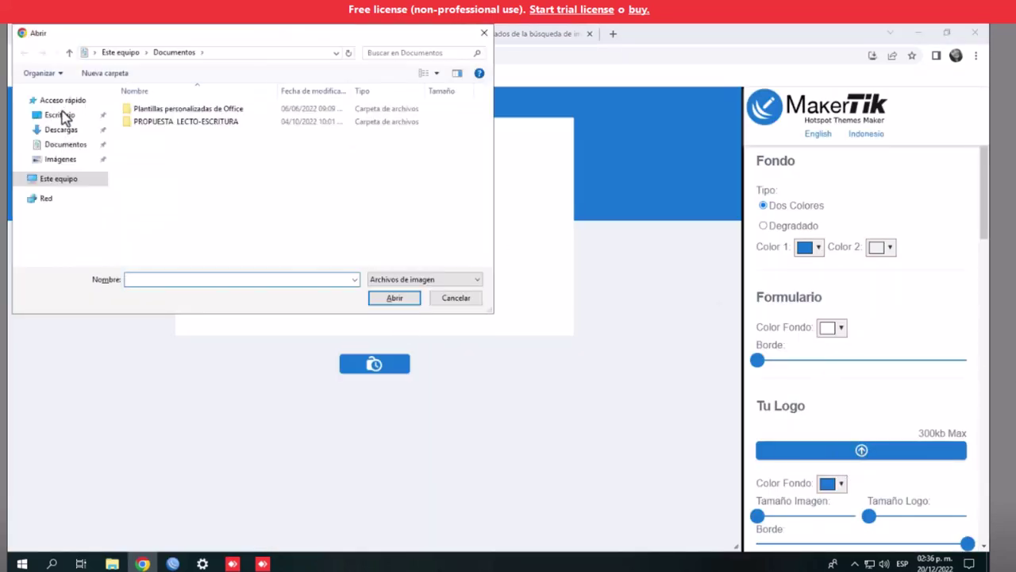
{"action": "left_click", "coordinate": [61, 116]}
{"action": "left_click", "coordinate": [226, 121]}
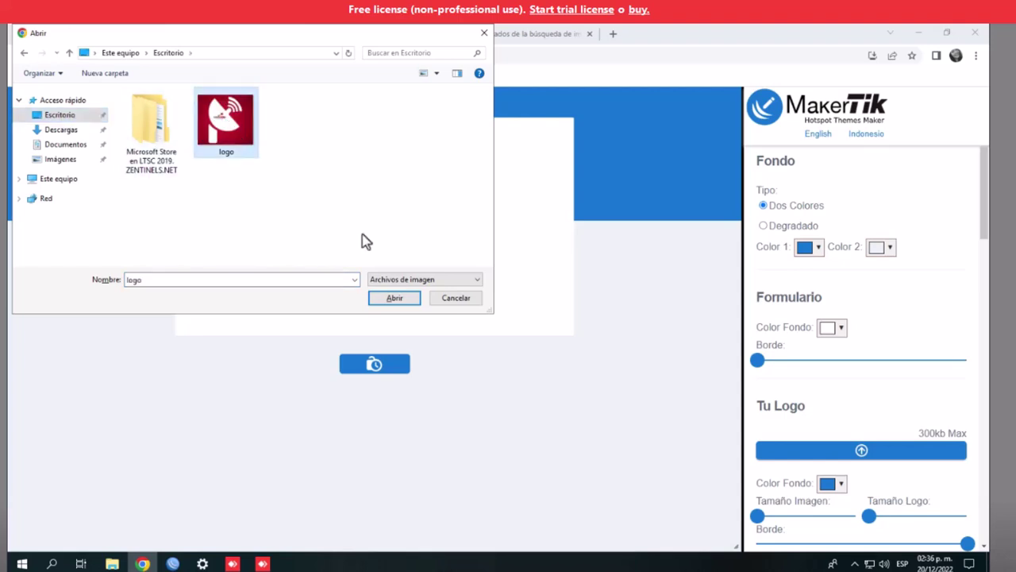
{"action": "left_click", "coordinate": [410, 303]}
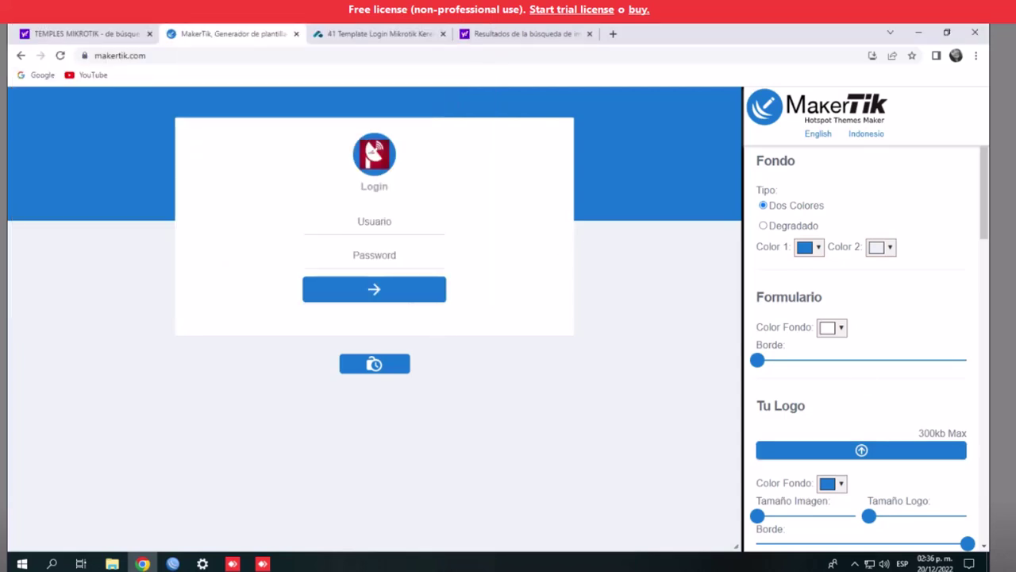
Strongly round the form corners, max Tamaño Logo, and set Tamaño Imagen to about the middle
{"action": "left_click_drag", "start_coordinate": [767, 361], "coordinate": [990, 374]}
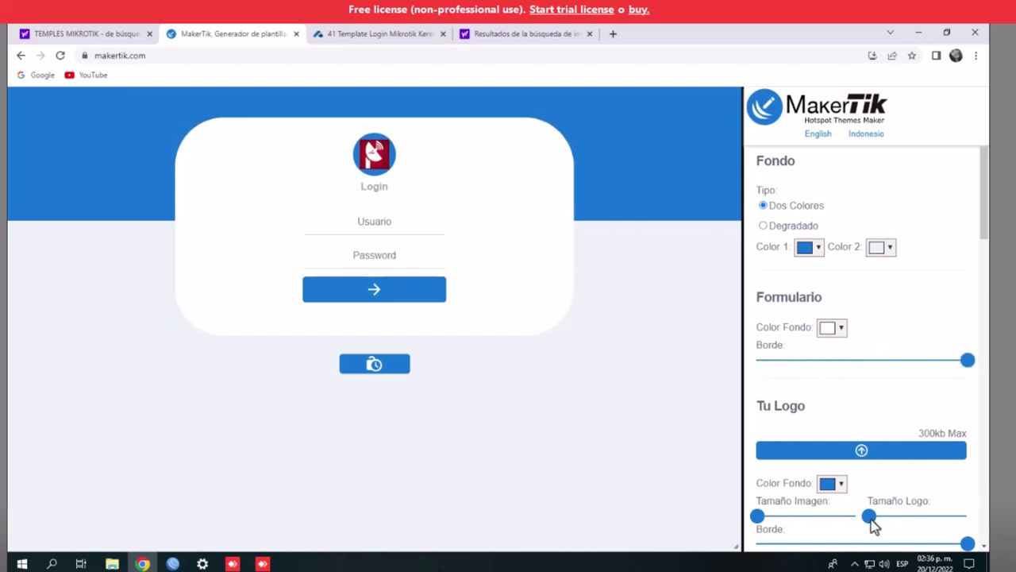
{"action": "left_click_drag", "start_coordinate": [871, 517], "coordinate": [985, 517]}
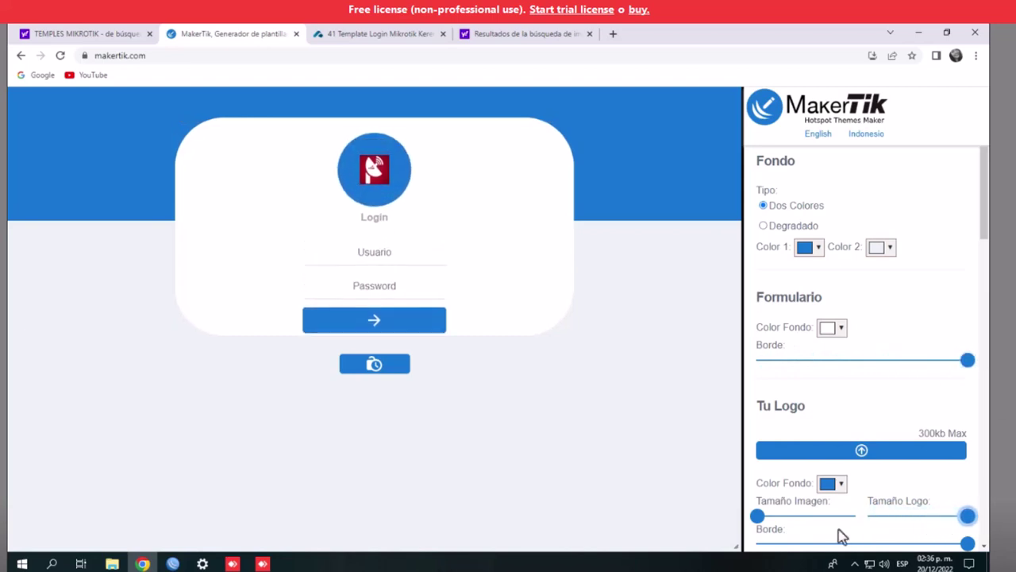
{"action": "left_click_drag", "start_coordinate": [758, 517], "coordinate": [818, 520]}
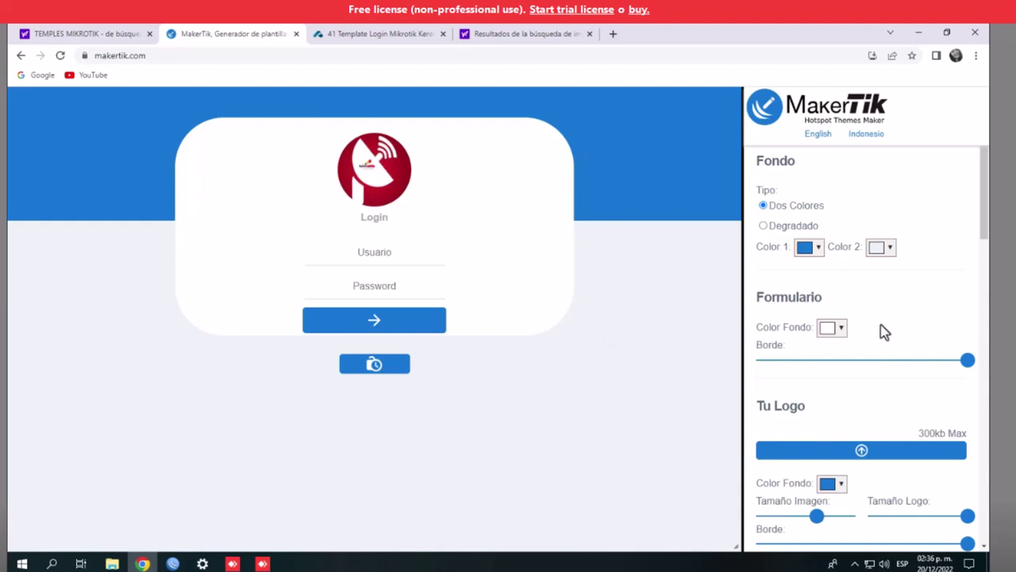
{"action": "scroll", "coordinate": [885, 332], "scroll_direction": "down", "scroll_amount": 1}
{"action": "scroll", "coordinate": [914, 256], "scroll_direction": "up", "scroll_amount": 1}
Set the Fondo background to Degradado with Color 1 red (#f25d5d)
{"action": "left_click", "coordinate": [819, 252]}
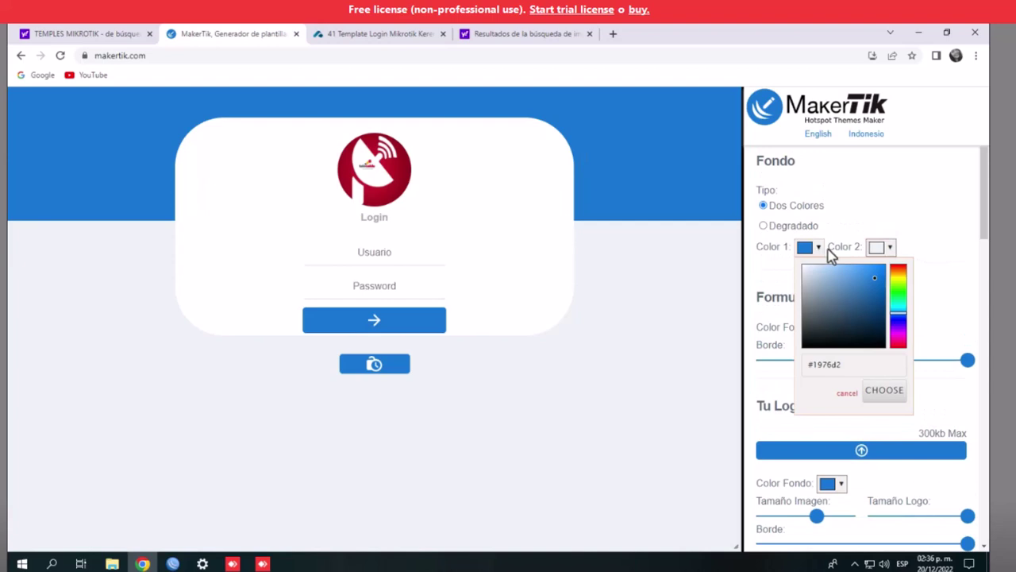
{"action": "left_click", "coordinate": [794, 210]}
{"action": "left_click", "coordinate": [766, 227]}
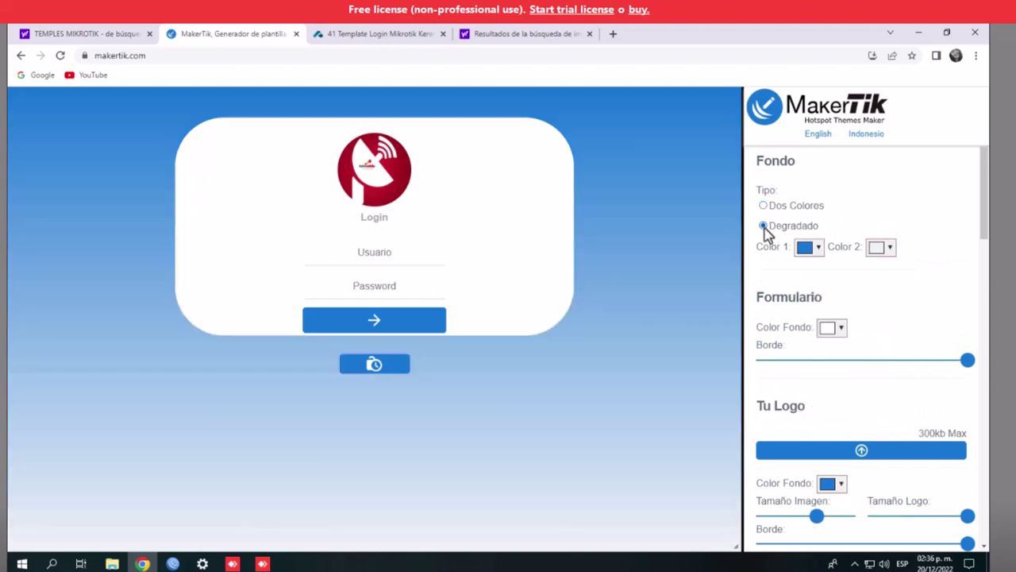
{"action": "left_click", "coordinate": [821, 250]}
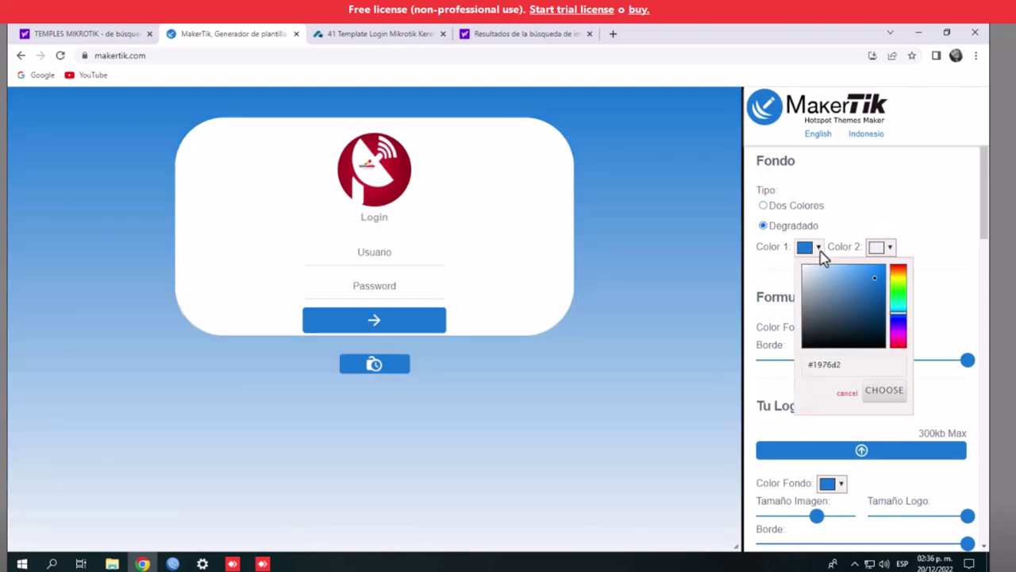
{"action": "left_click", "coordinate": [897, 279]}
{"action": "left_click", "coordinate": [895, 322]}
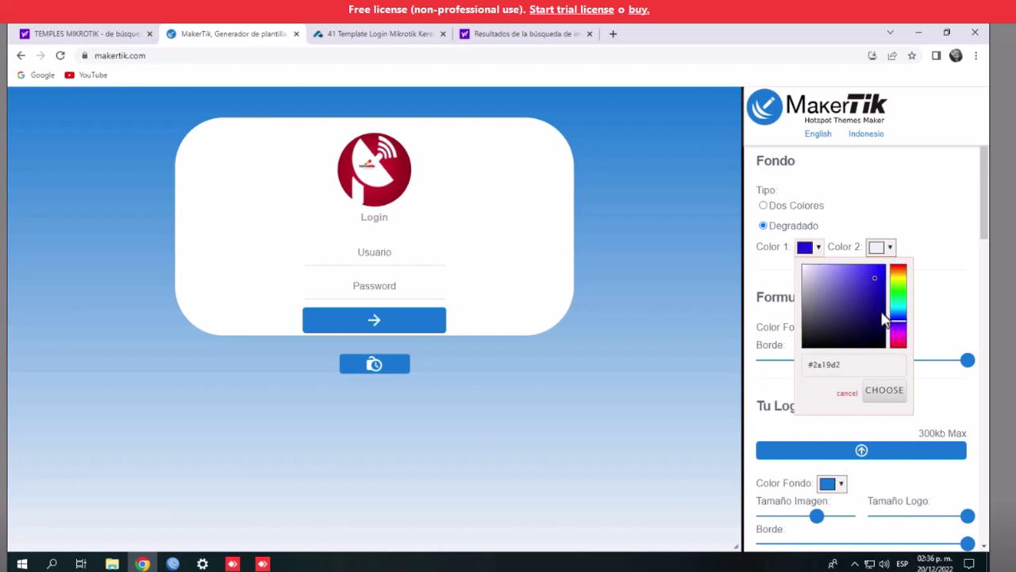
{"action": "left_click", "coordinate": [877, 321]}
{"action": "left_click", "coordinate": [853, 268]}
{"action": "left_click", "coordinate": [898, 306]}
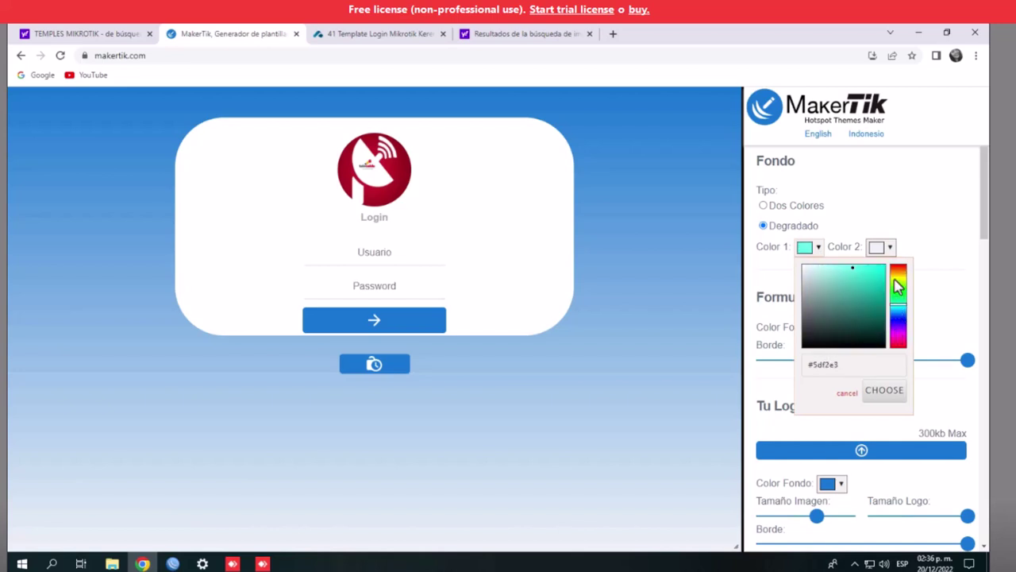
{"action": "left_click", "coordinate": [898, 276]}
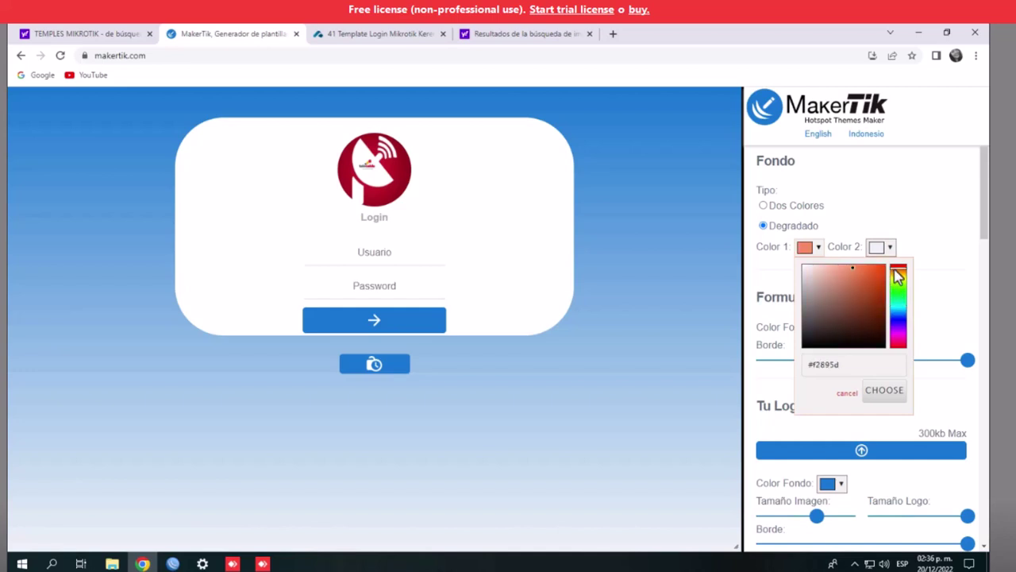
{"action": "left_click", "coordinate": [899, 268]}
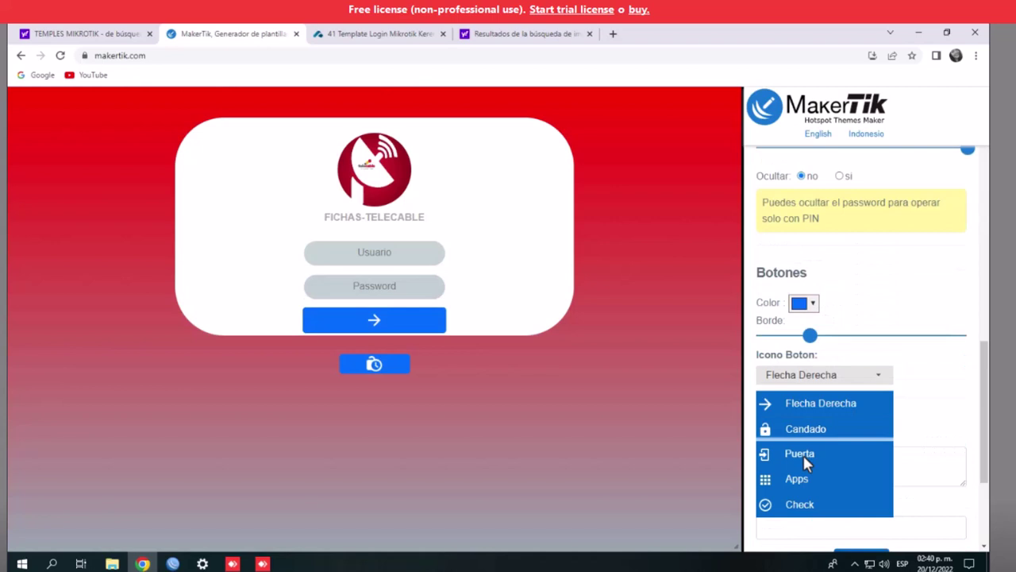
Set the Botones Icono Boton to Puerta and review the FICHAS-TELECABLE preview
{"action": "left_click", "coordinate": [804, 453]}
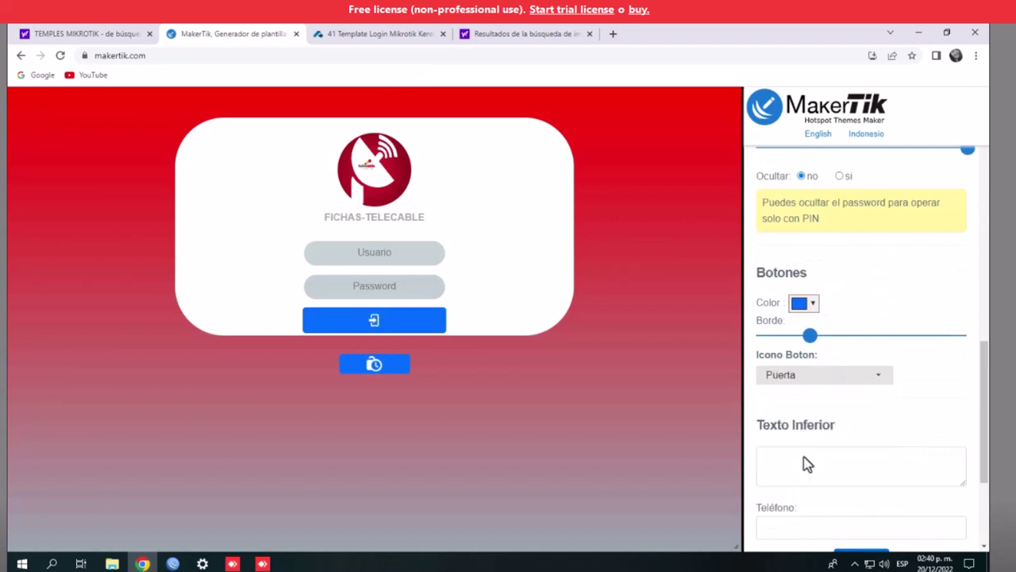
{"action": "scroll", "coordinate": [951, 389], "scroll_direction": "down", "scroll_amount": 1}
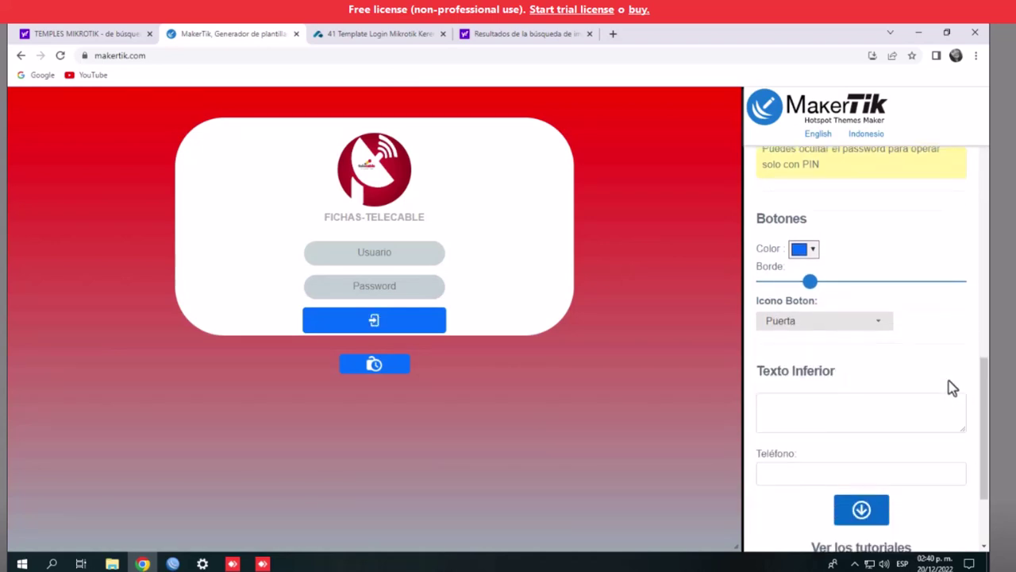
{"action": "scroll", "coordinate": [956, 392], "scroll_direction": "down", "scroll_amount": 1}
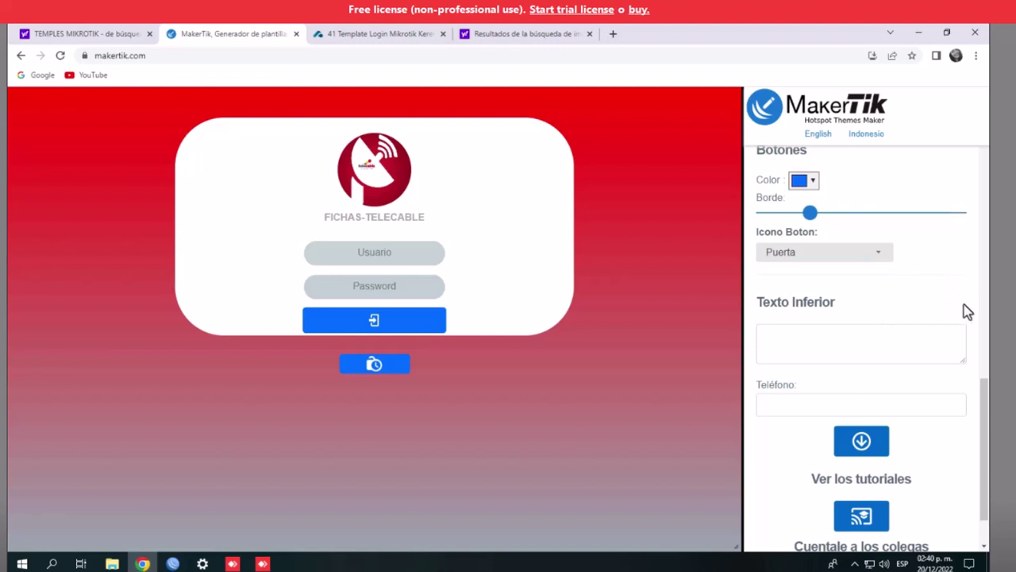
{"action": "scroll", "coordinate": [964, 304], "scroll_direction": "down", "scroll_amount": 1}
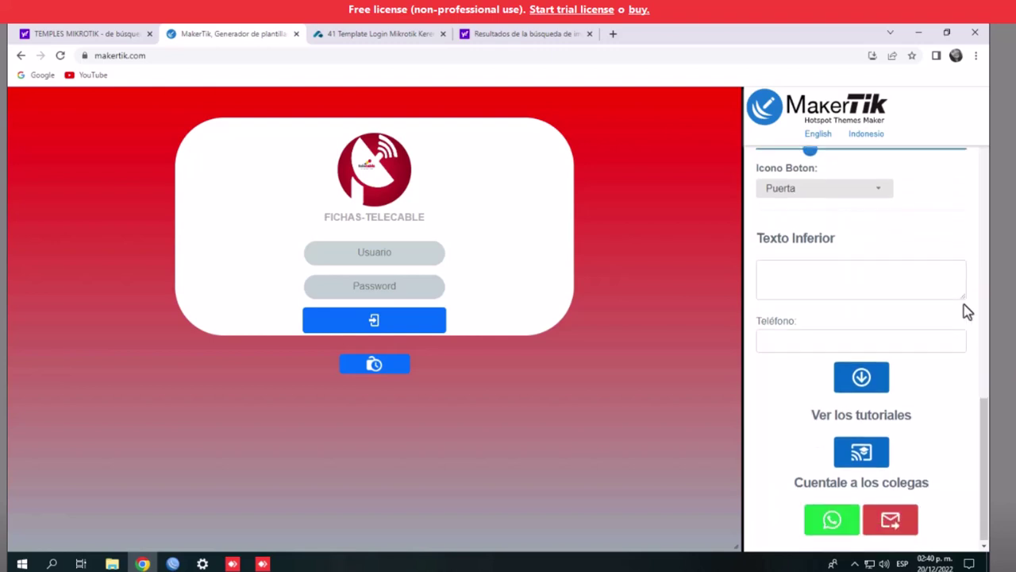
Download the theme as hotspot.zip and show it in its folder via Mostrar en carpeta
{"action": "left_click", "coordinate": [858, 385]}
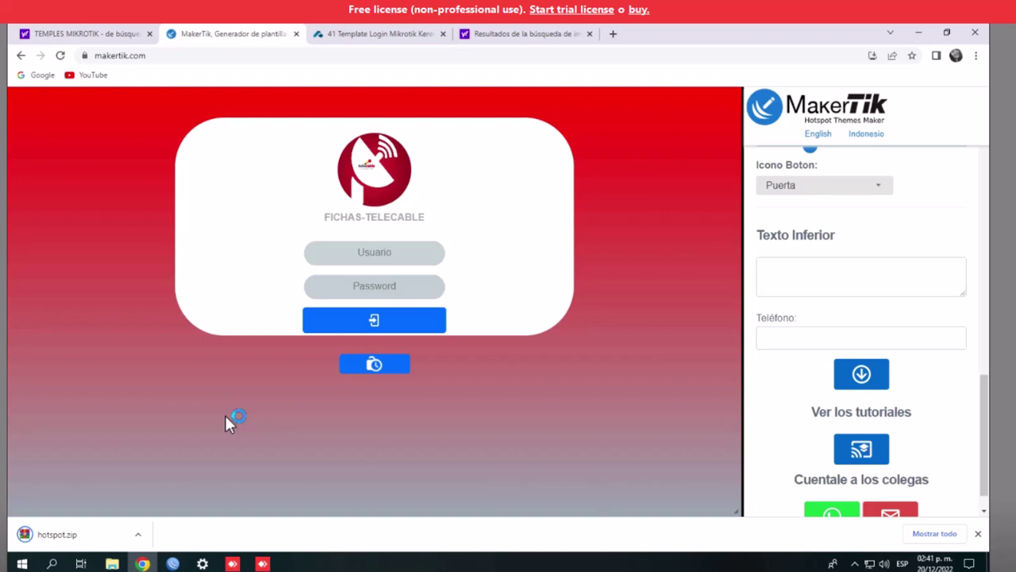
{"action": "left_click", "coordinate": [138, 535]}
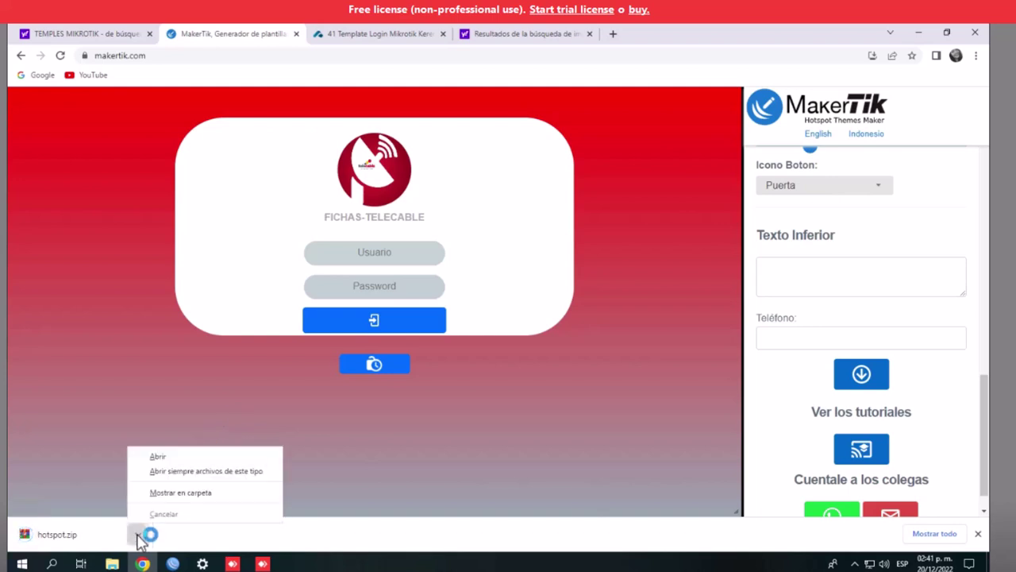
{"action": "left_click", "coordinate": [184, 492]}
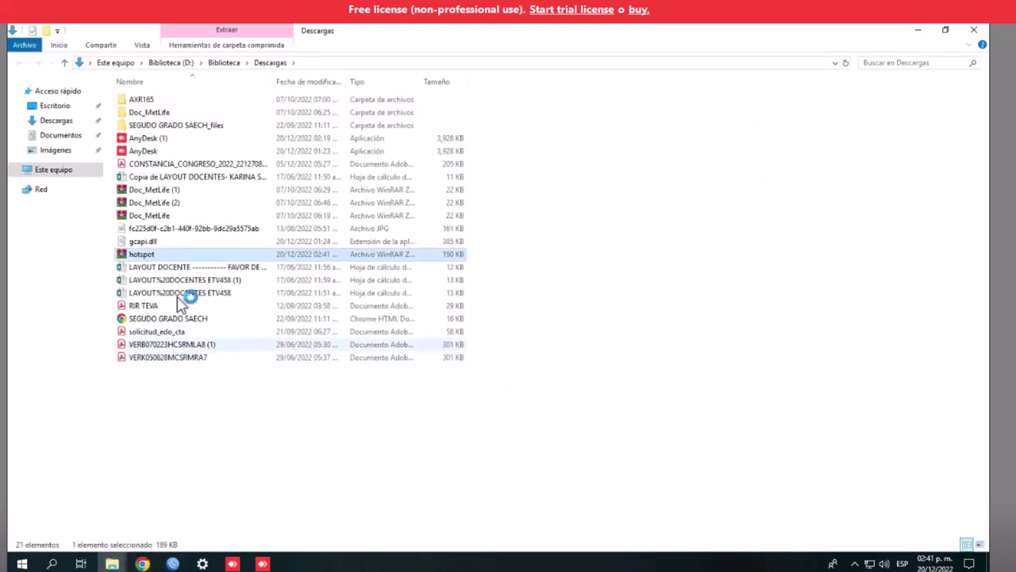
Move the hotspot archive to Escritorio, close Explorer, and minimize Chrome
{"action": "left_click_drag", "start_coordinate": [159, 254], "coordinate": [53, 104]}
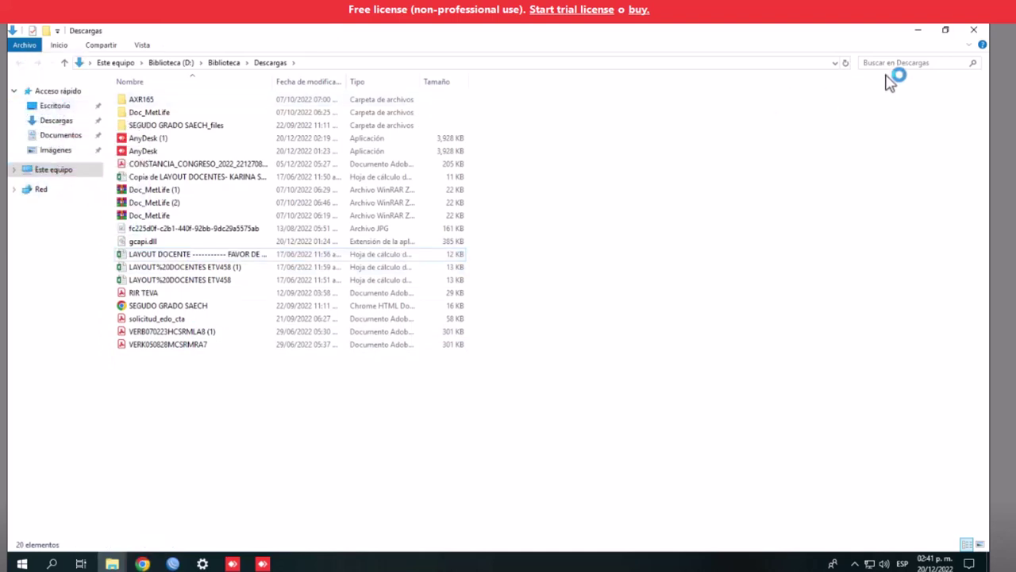
{"action": "left_click", "coordinate": [972, 34]}
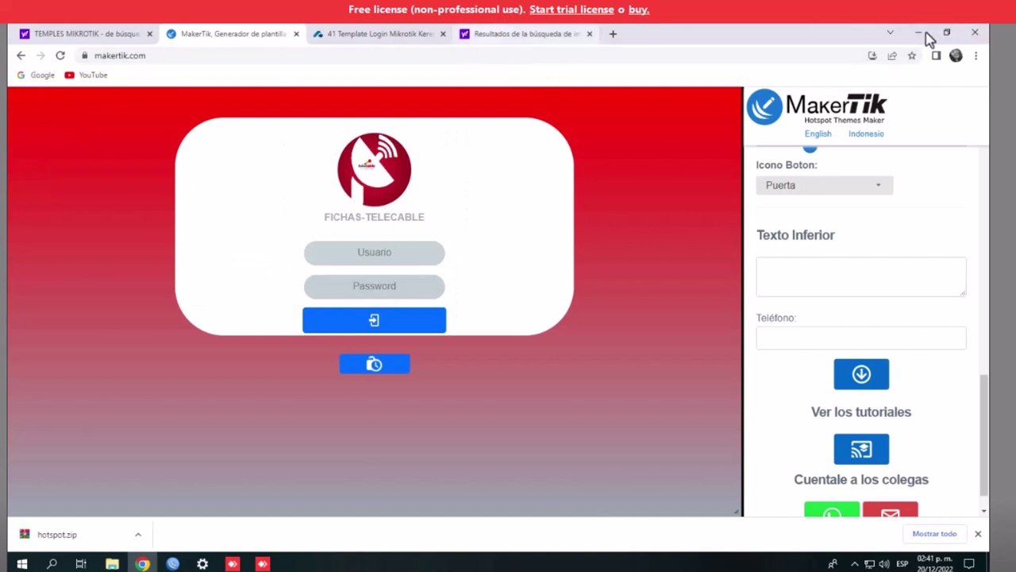
{"action": "left_click", "coordinate": [921, 34]}
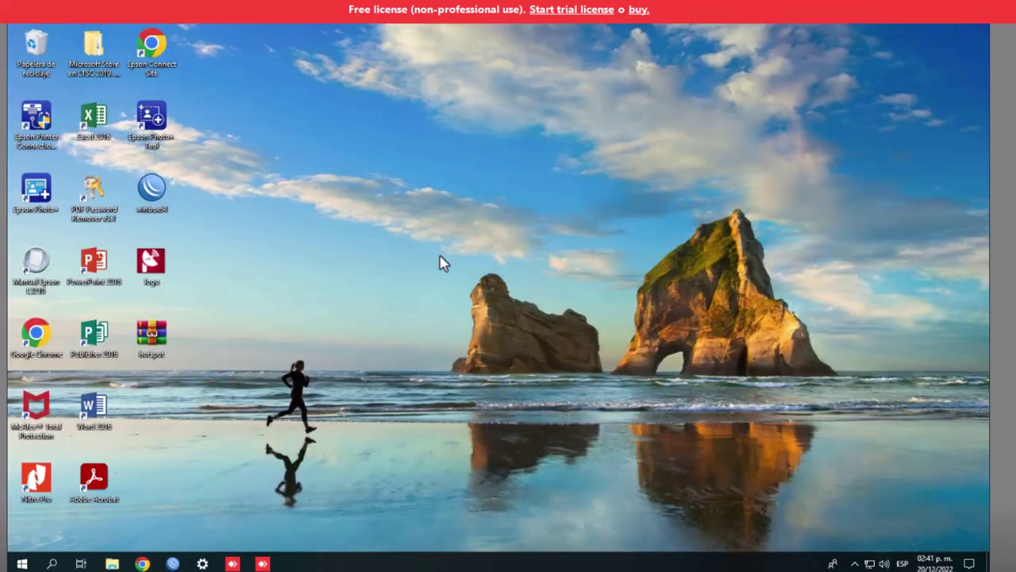
Extract the archive into a hotspot folder, then delete the archive from the desktop
{"action": "right_click", "coordinate": [143, 330]}
{"action": "left_click", "coordinate": [204, 124]}
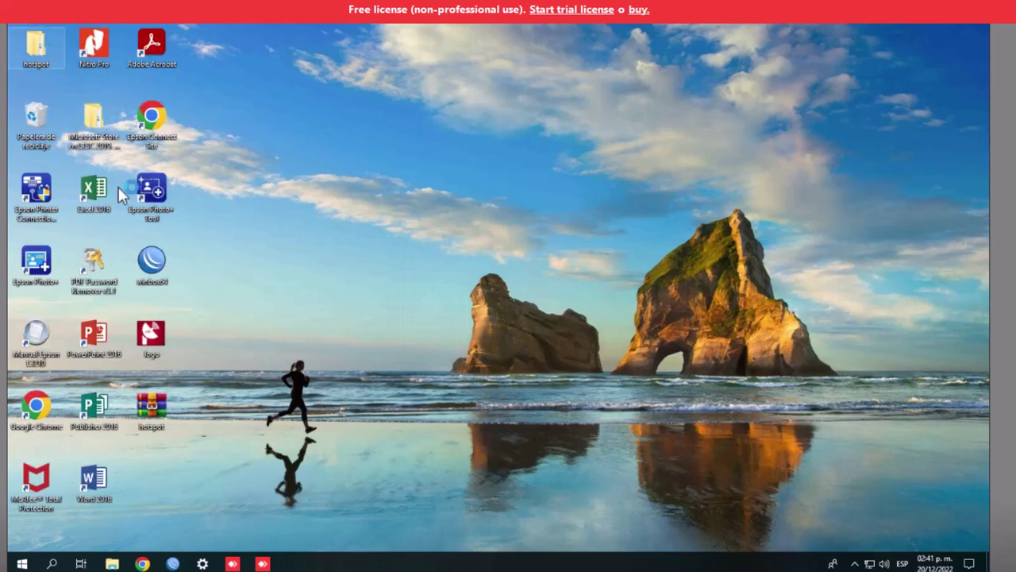
{"action": "left_click_drag", "start_coordinate": [119, 186], "coordinate": [154, 410]}
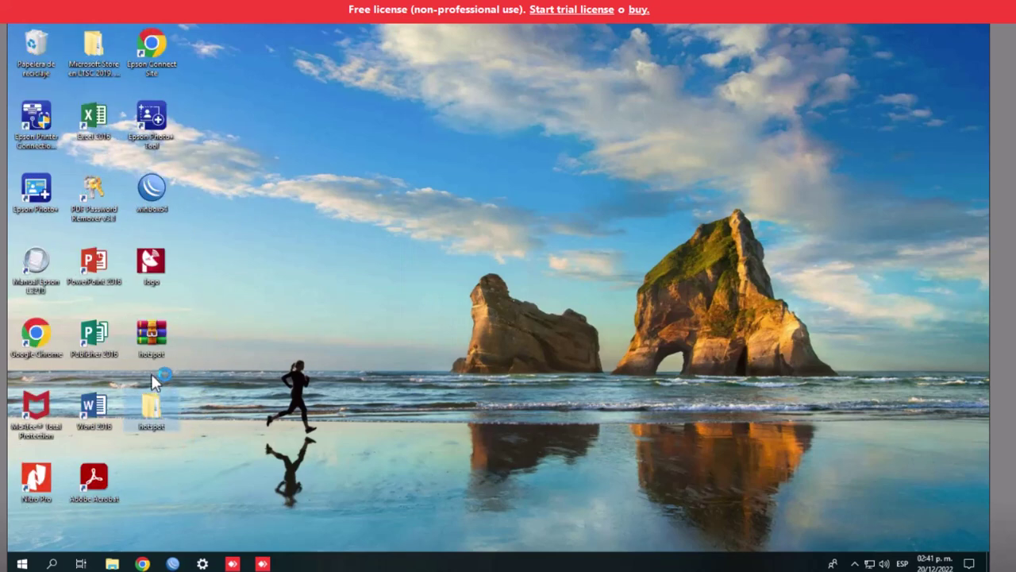
{"action": "right_click", "coordinate": [151, 336]}
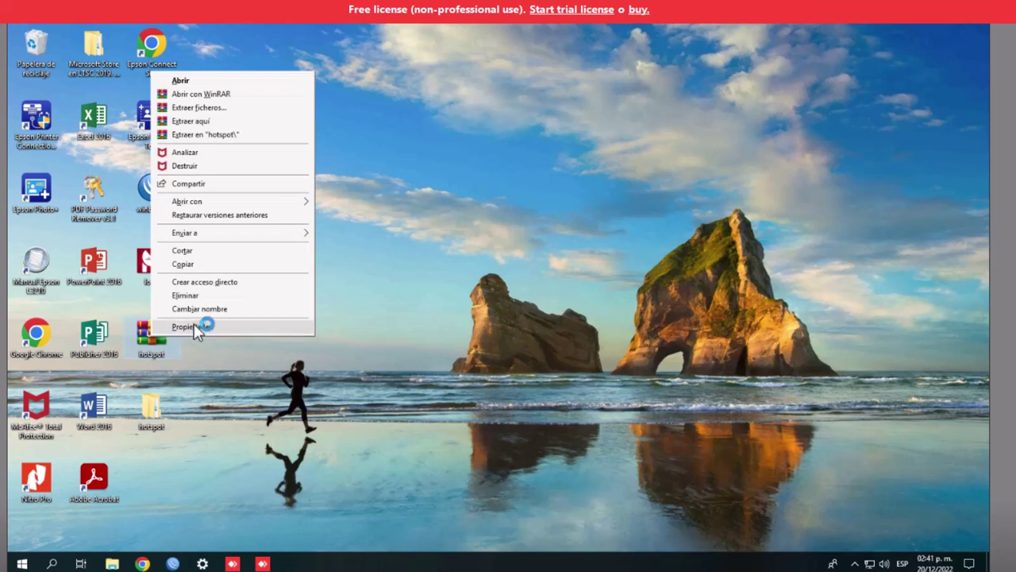
{"action": "left_click", "coordinate": [202, 295]}
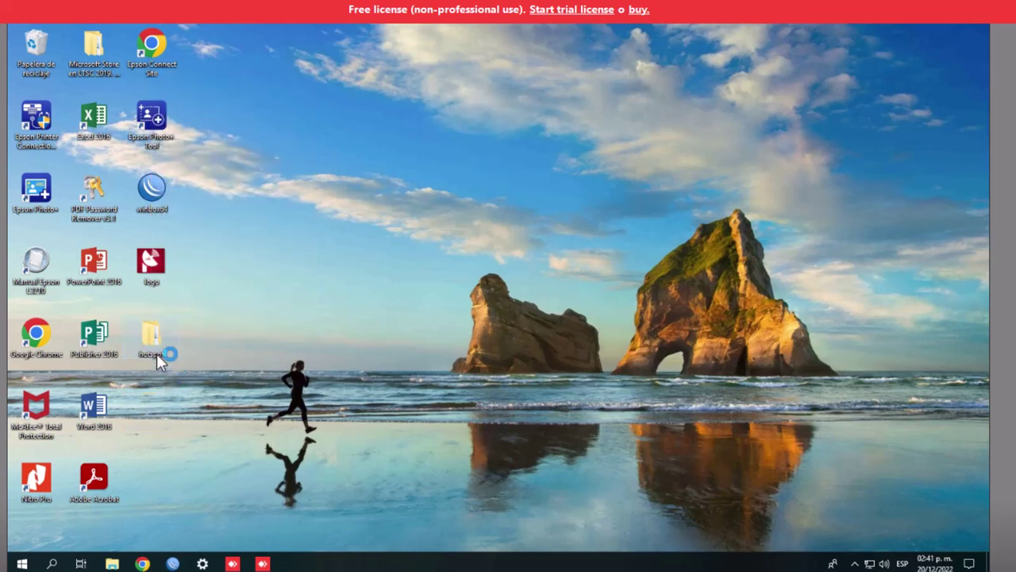
Move the inner hotspot folder to Escritorio so the desktop folder holds the 15 template files
{"action": "double_click", "coordinate": [157, 353]}
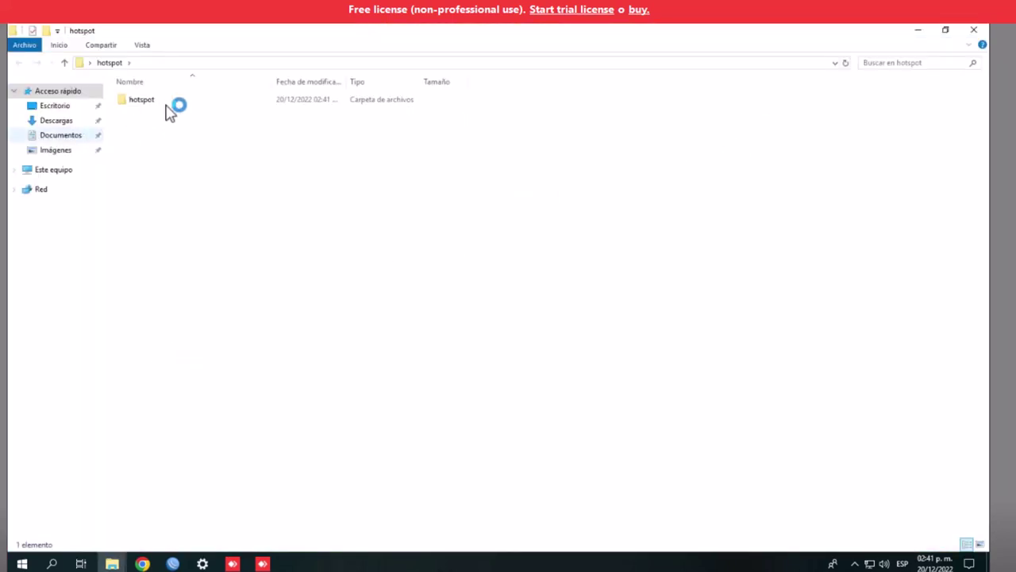
{"action": "left_click", "coordinate": [165, 108]}
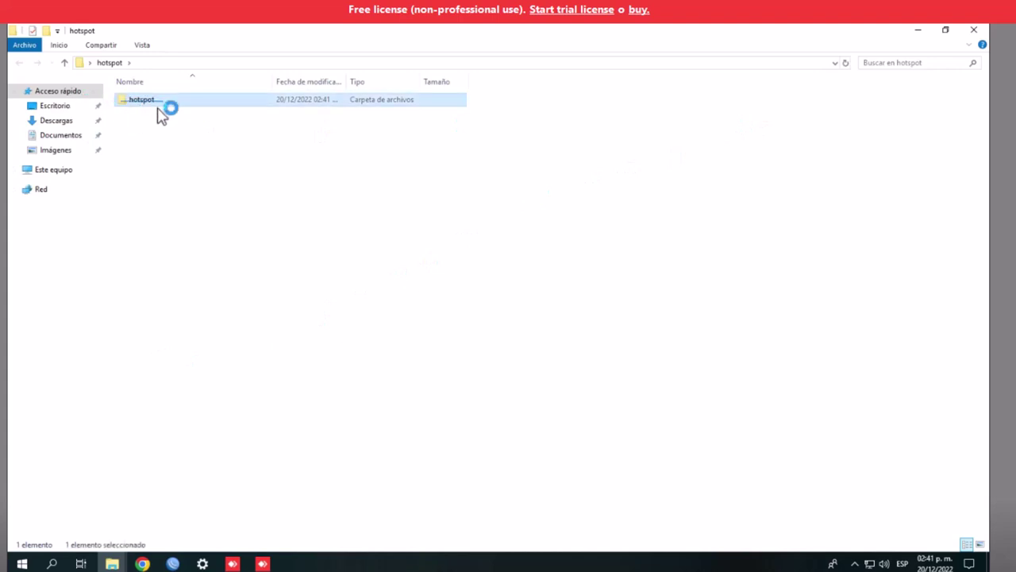
{"action": "left_click_drag", "start_coordinate": [151, 106], "coordinate": [72, 111]}
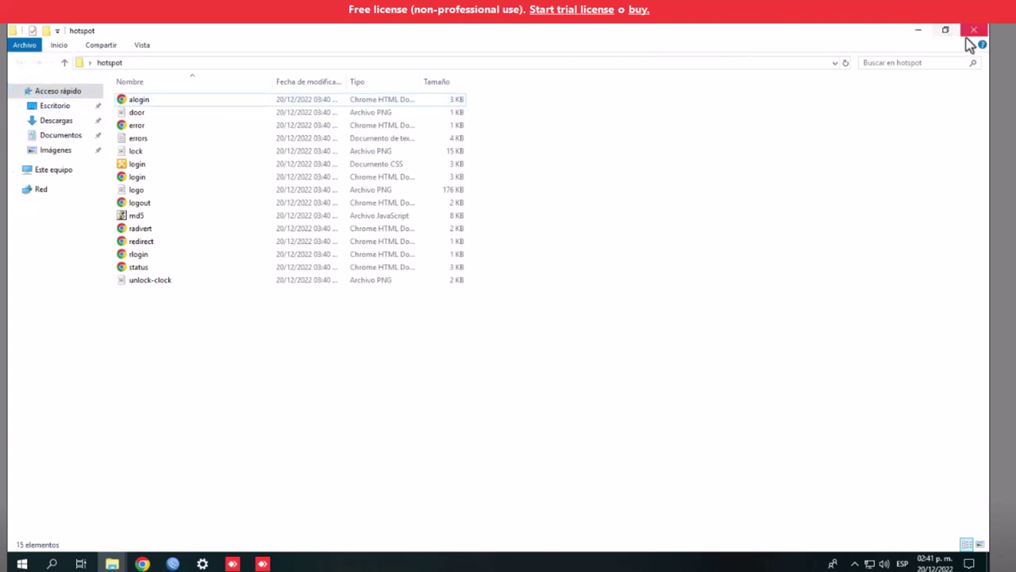
{"action": "left_click", "coordinate": [920, 32]}
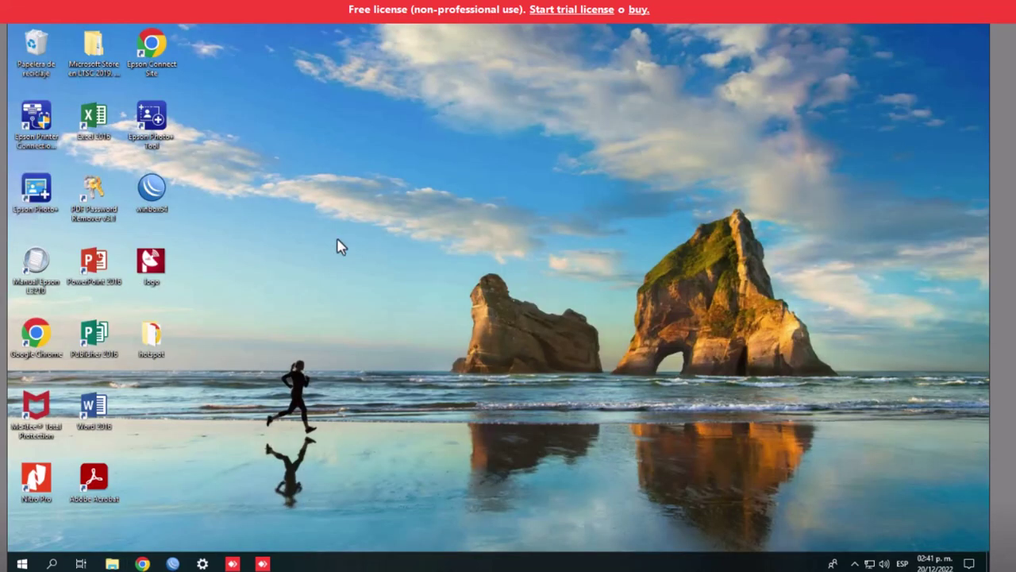
{"action": "double_click", "coordinate": [154, 341]}
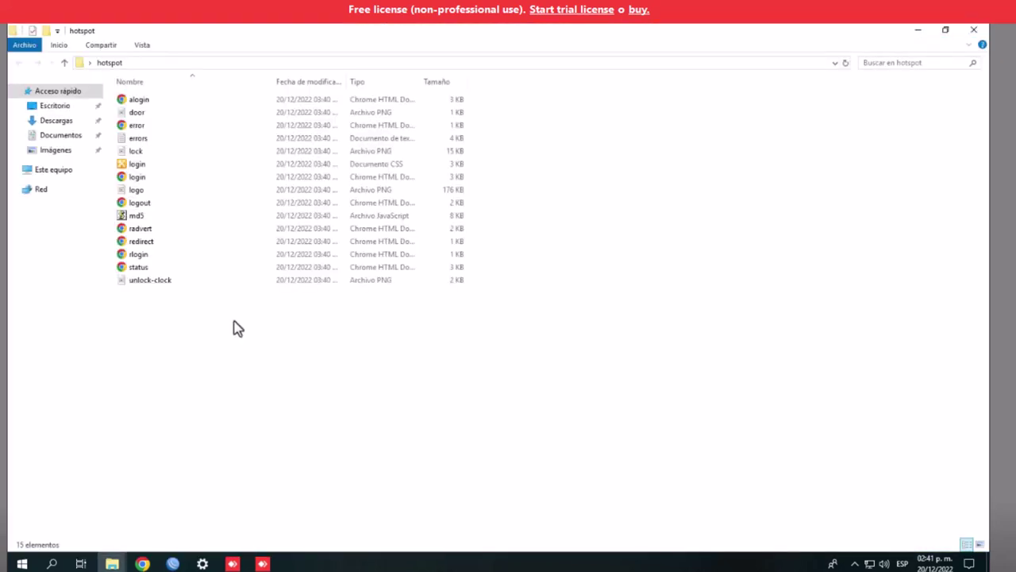
{"action": "left_click", "coordinate": [978, 32]}
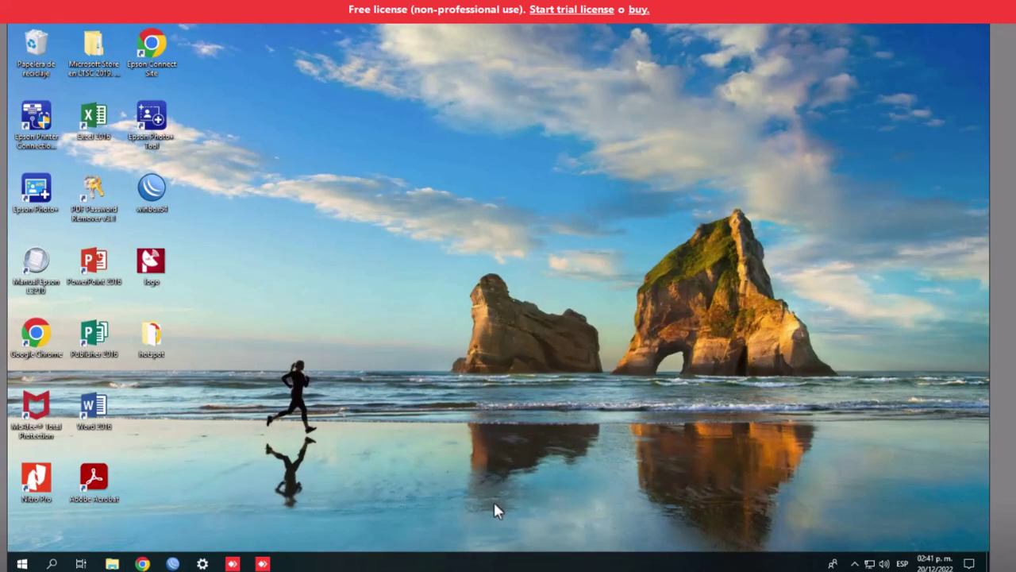
Remove the router's old hotspot directory from Files, leaving only auto-before-reset.backup
{"action": "left_click", "coordinate": [173, 563]}
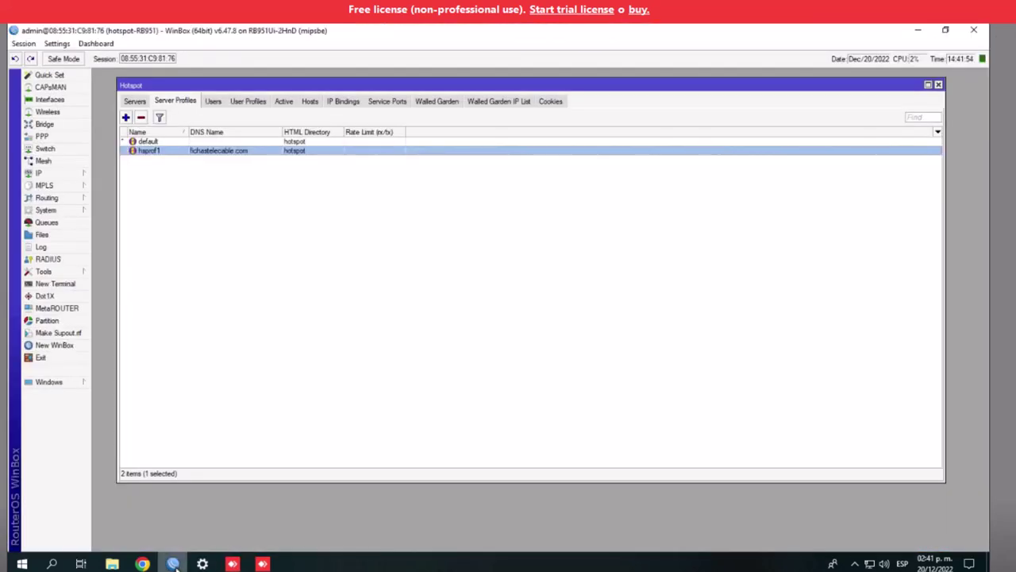
{"action": "left_click", "coordinate": [40, 234]}
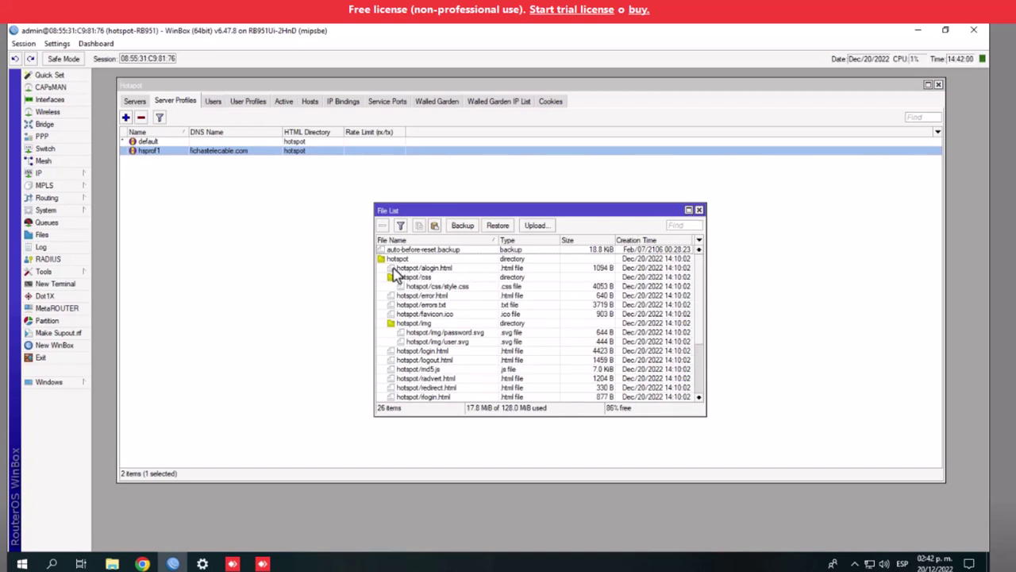
{"action": "left_click_drag", "start_coordinate": [376, 265], "coordinate": [273, 270]}
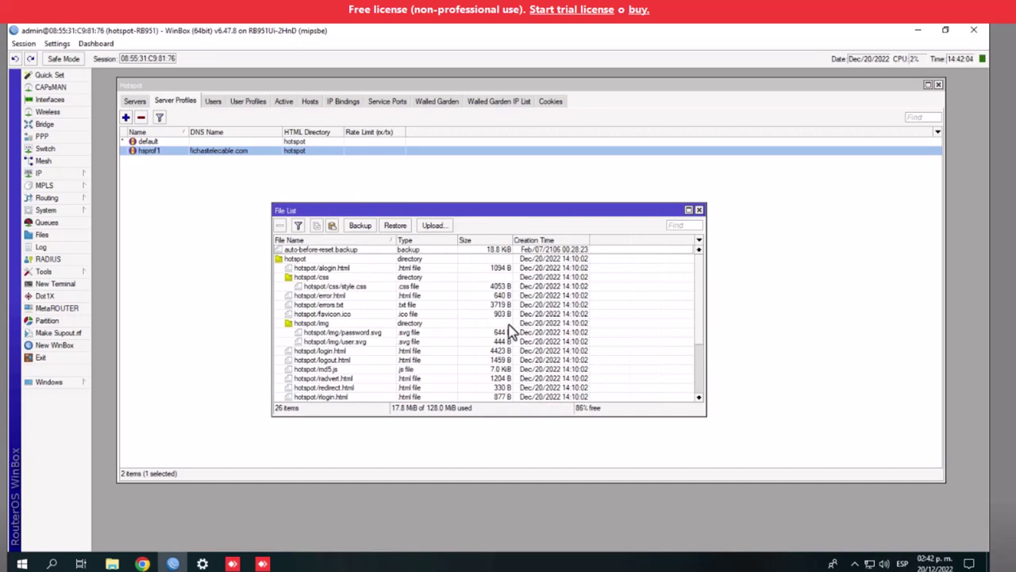
{"action": "left_click", "coordinate": [298, 260]}
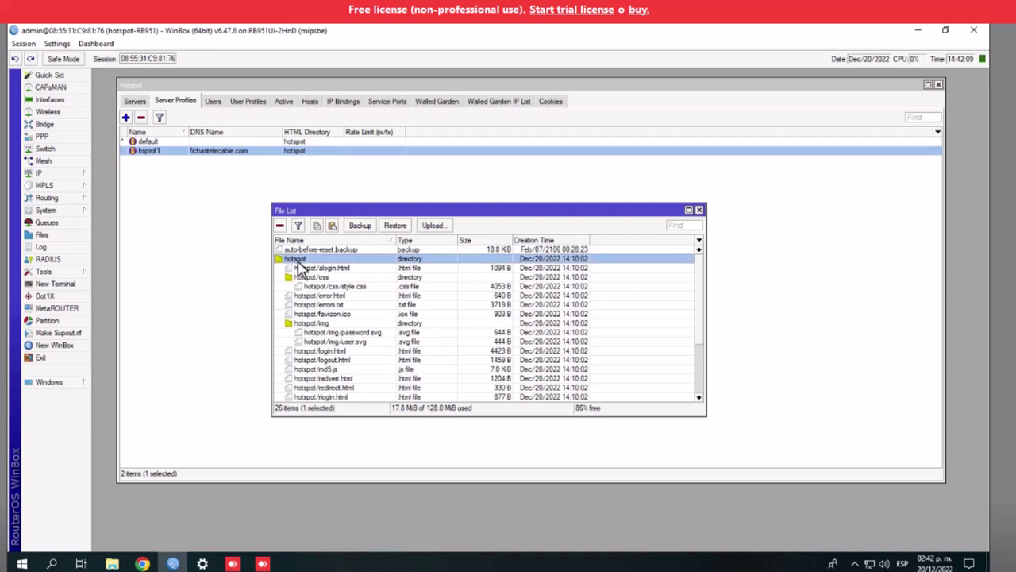
{"action": "left_click", "coordinate": [280, 227]}
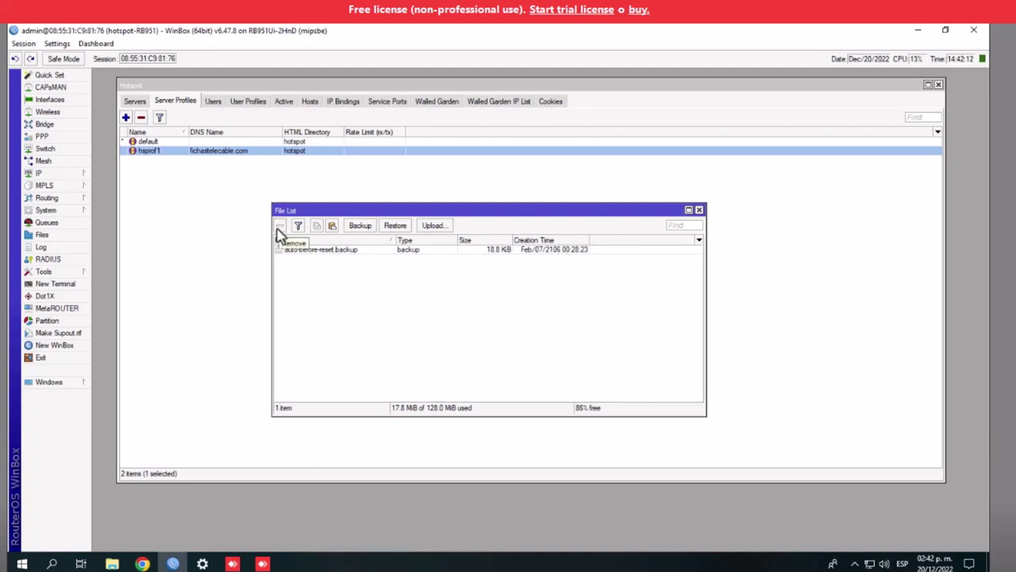
{"action": "left_click", "coordinate": [945, 32]}
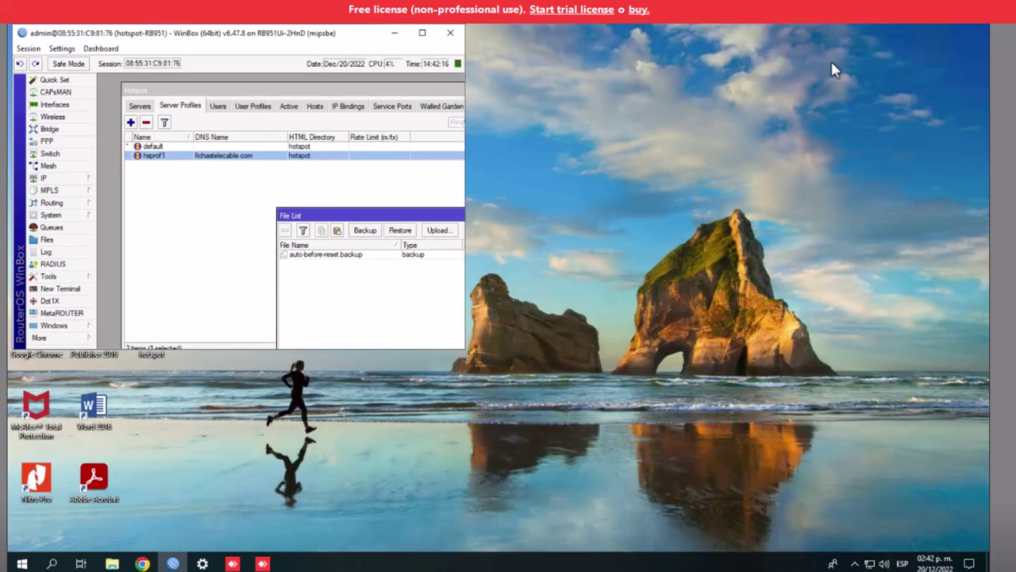
Upload the desktop hotspot template folder into the router's File List, then close the list
{"action": "left_click_drag", "start_coordinate": [195, 37], "coordinate": [443, 62]}
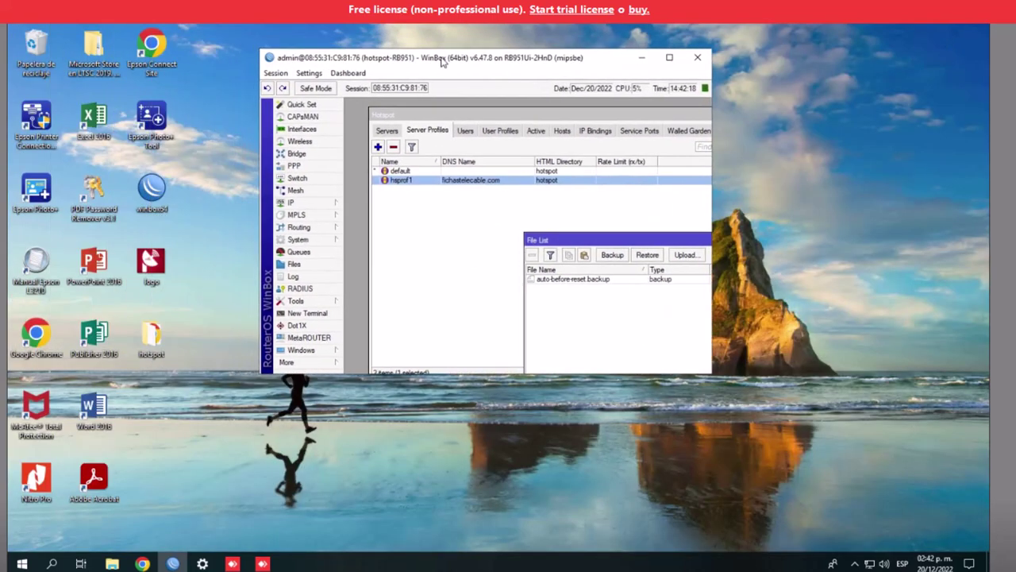
{"action": "left_click_drag", "start_coordinate": [581, 241], "coordinate": [447, 206]}
{"action": "left_click", "coordinate": [150, 340]}
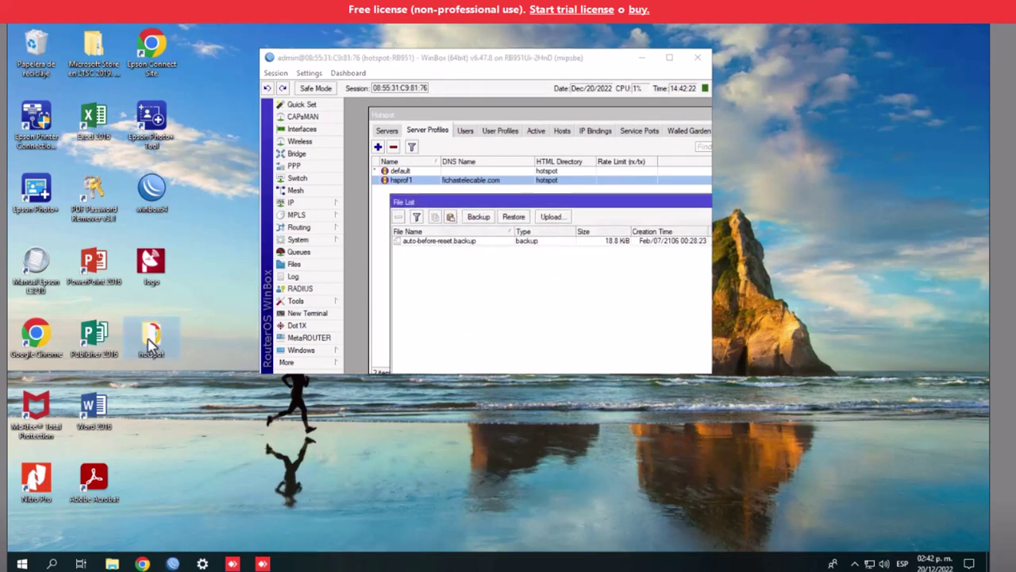
{"action": "left_click_drag", "start_coordinate": [150, 340], "coordinate": [451, 300]}
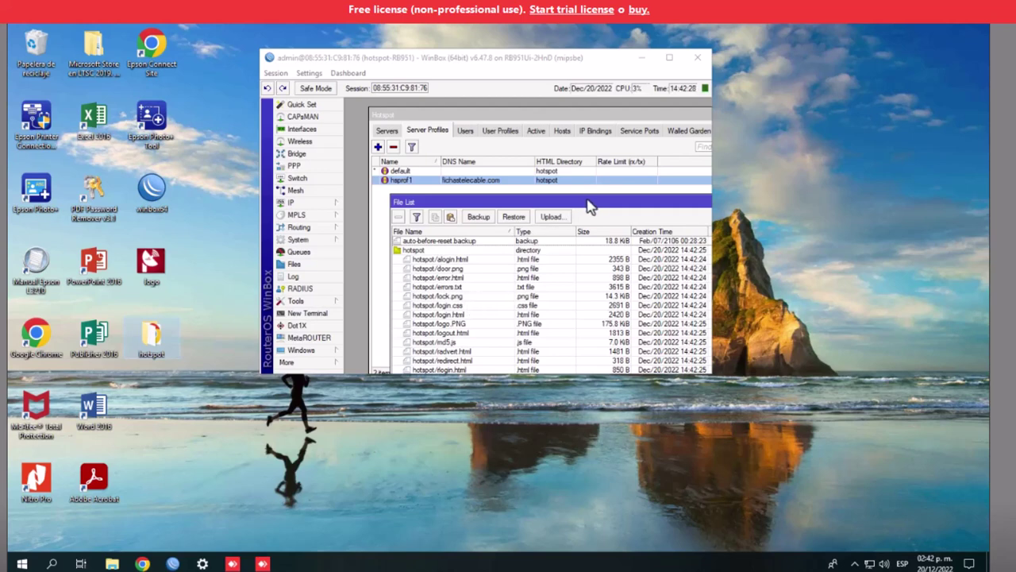
{"action": "left_click", "coordinate": [669, 57]}
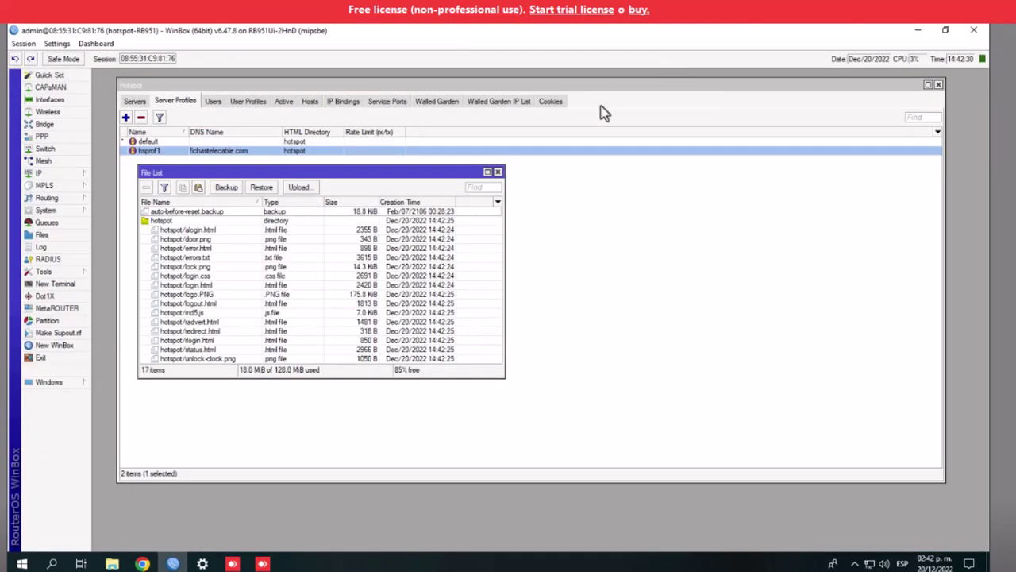
{"action": "left_click", "coordinate": [487, 173]}
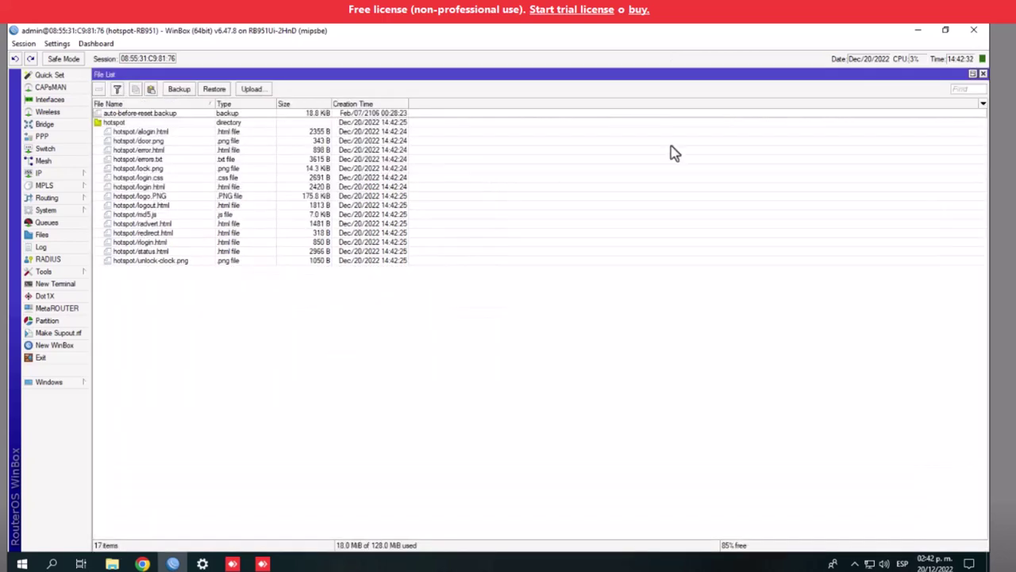
{"action": "left_click", "coordinate": [983, 73]}
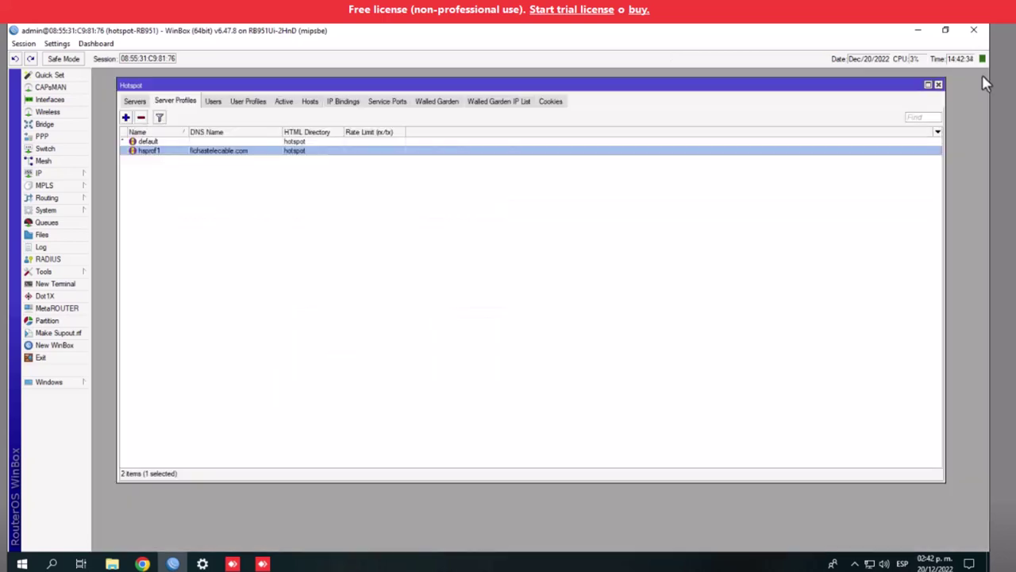
Load fichastelecable.com in a new Chrome tab, showing the red template status page
{"action": "left_click", "coordinate": [142, 564]}
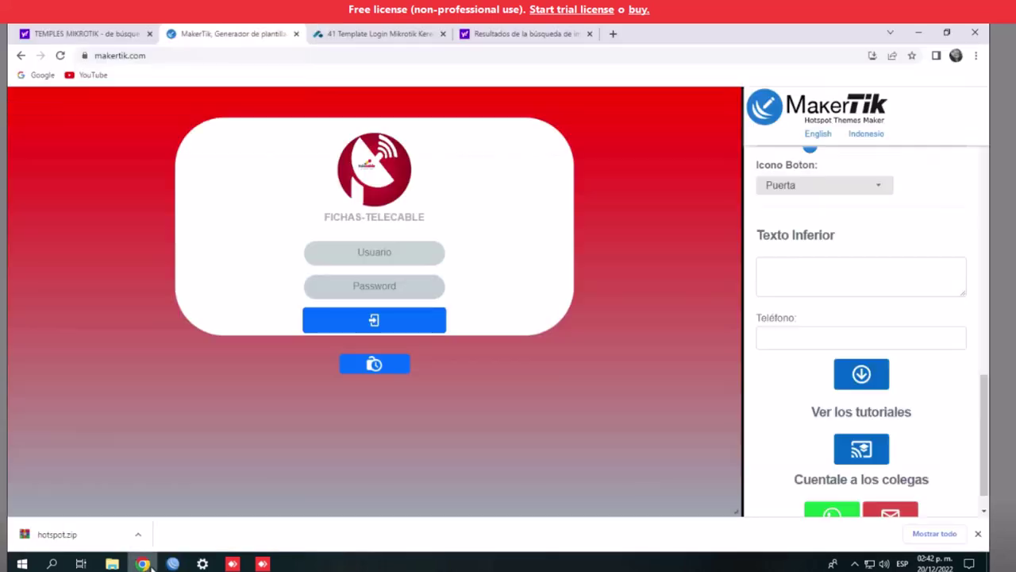
{"action": "left_click", "coordinate": [613, 33]}
{"action": "type", "text": "FIChastelecable.com"}
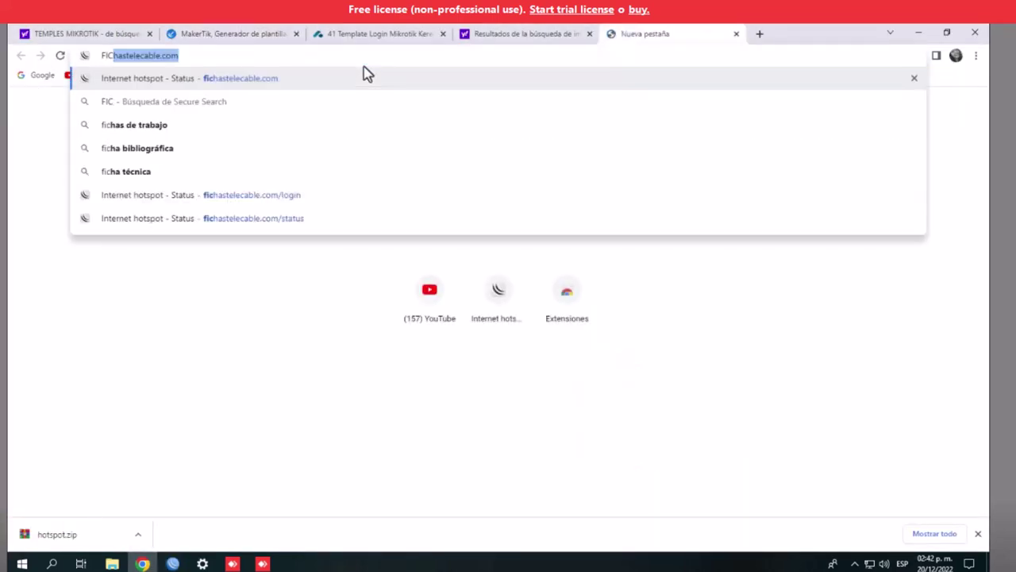
{"action": "key", "text": "Return"}
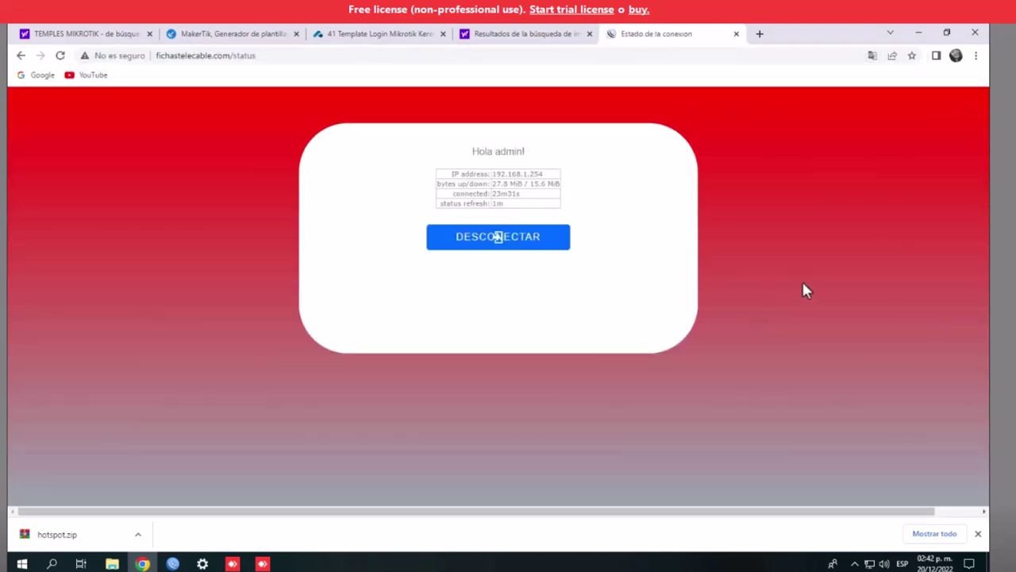
{"action": "left_click", "coordinate": [919, 33]}
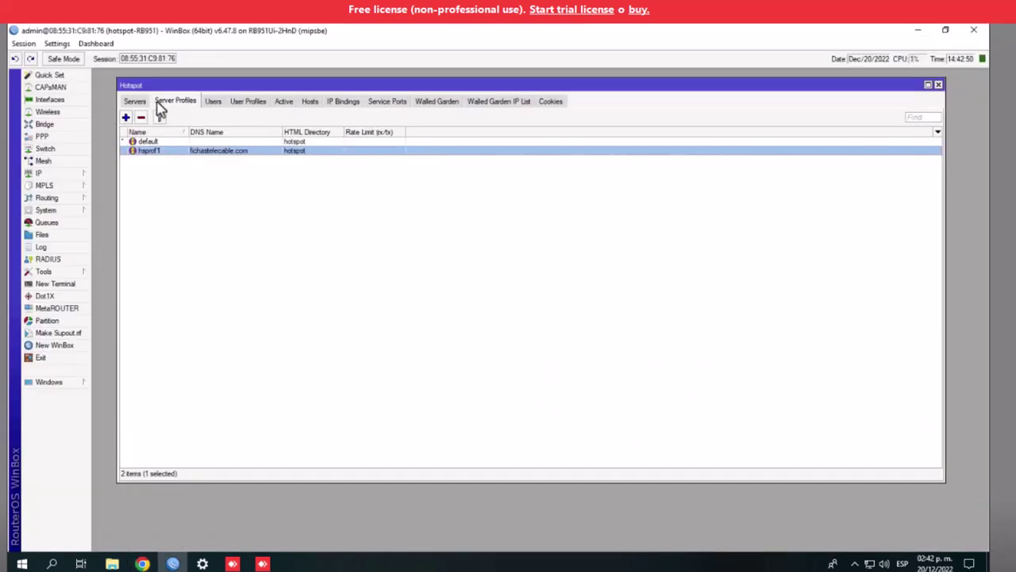
Show the hotspot User Profiles tab listing plans from 1 HORA to 30 DIAS
{"action": "left_click", "coordinate": [249, 102]}
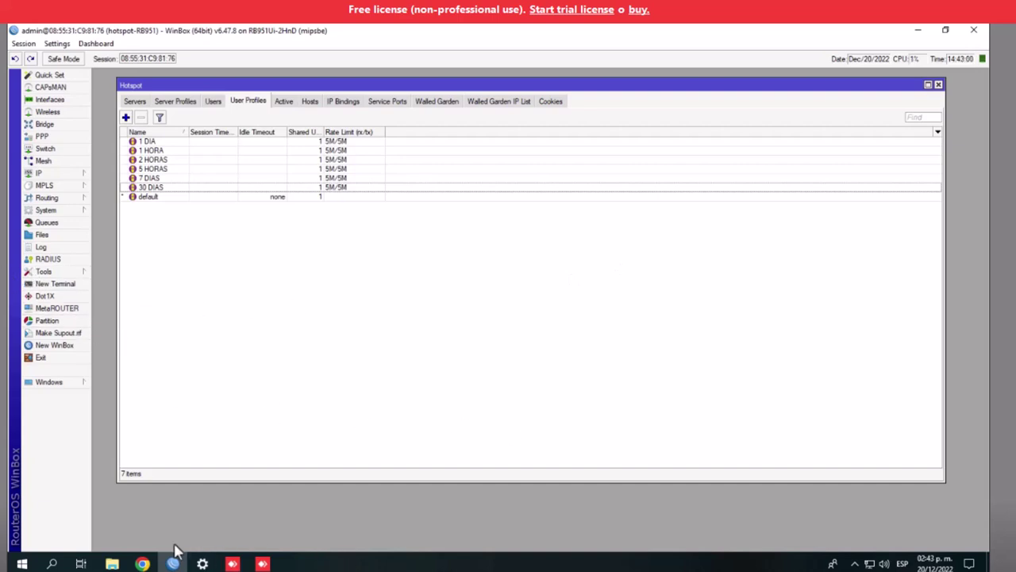
{"action": "left_click", "coordinate": [143, 563]}
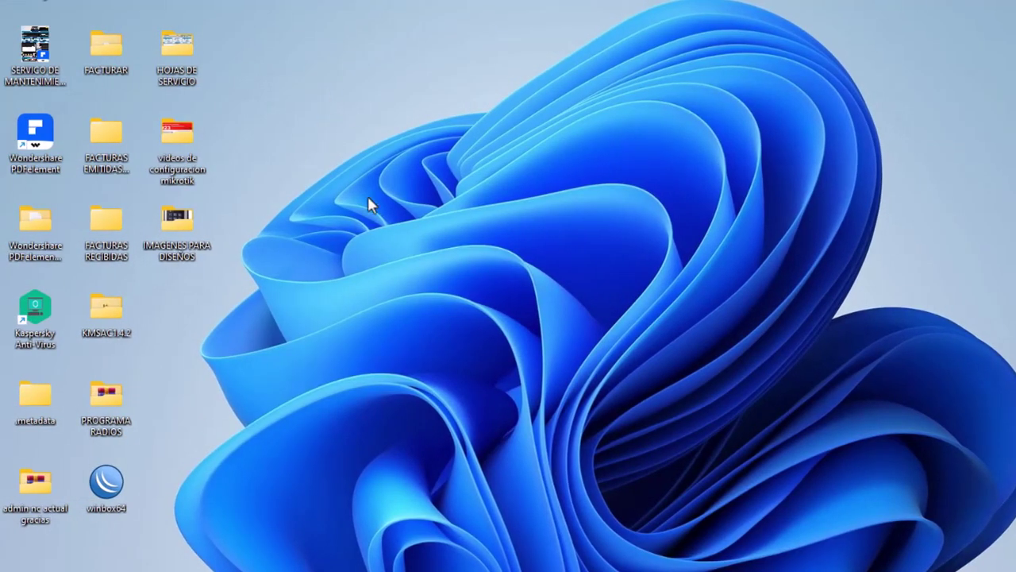
Copy the admin nc actual gracias folder
{"action": "left_click", "coordinate": [32, 496]}
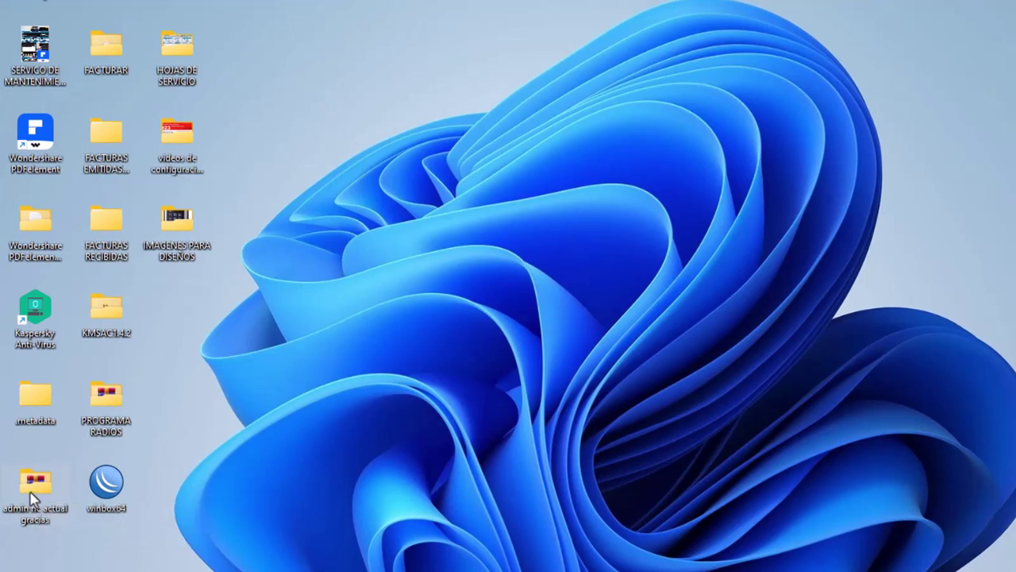
{"action": "right_click", "coordinate": [31, 497]}
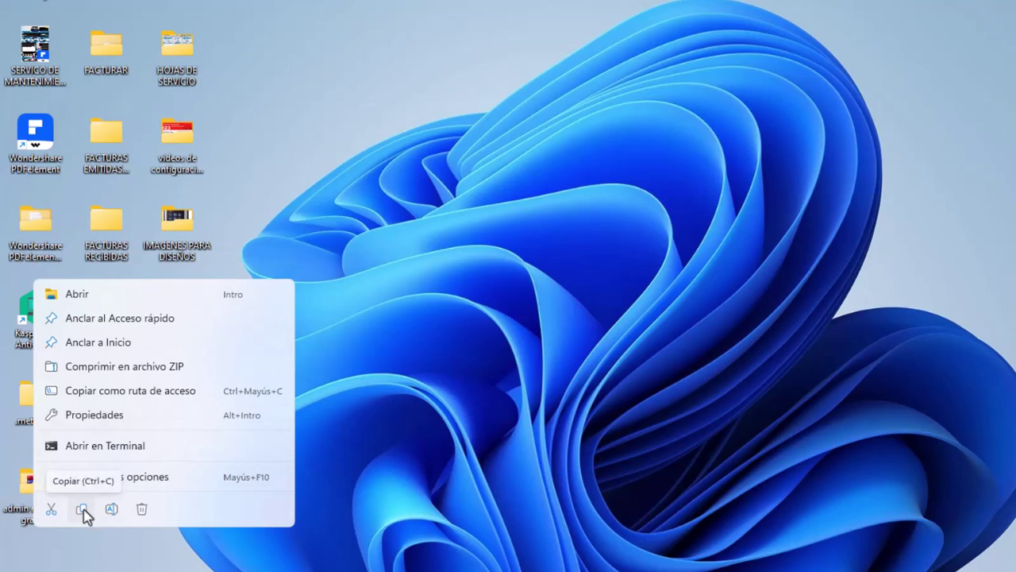
{"action": "left_click", "coordinate": [82, 509]}
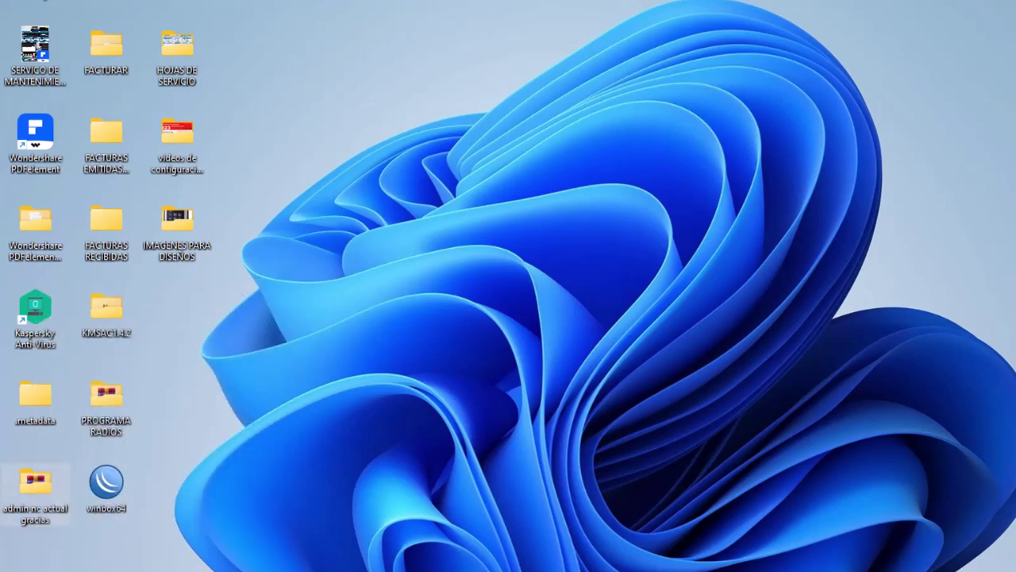
Switch to the remote computer and hide WinBox to reveal its desktop
{"action": "key", "text": "alt+Tab"}
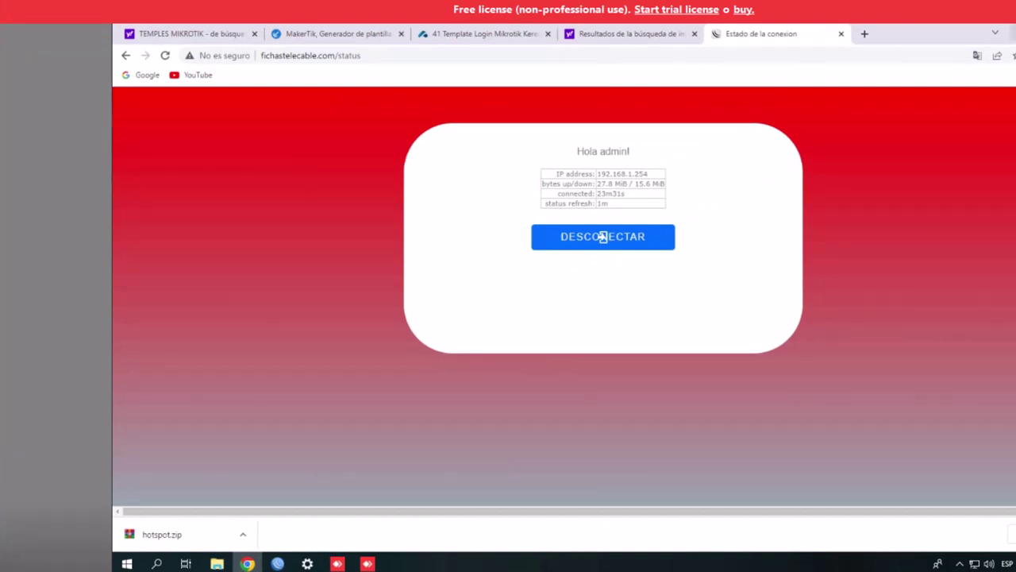
{"action": "key", "text": "alt+Tab"}
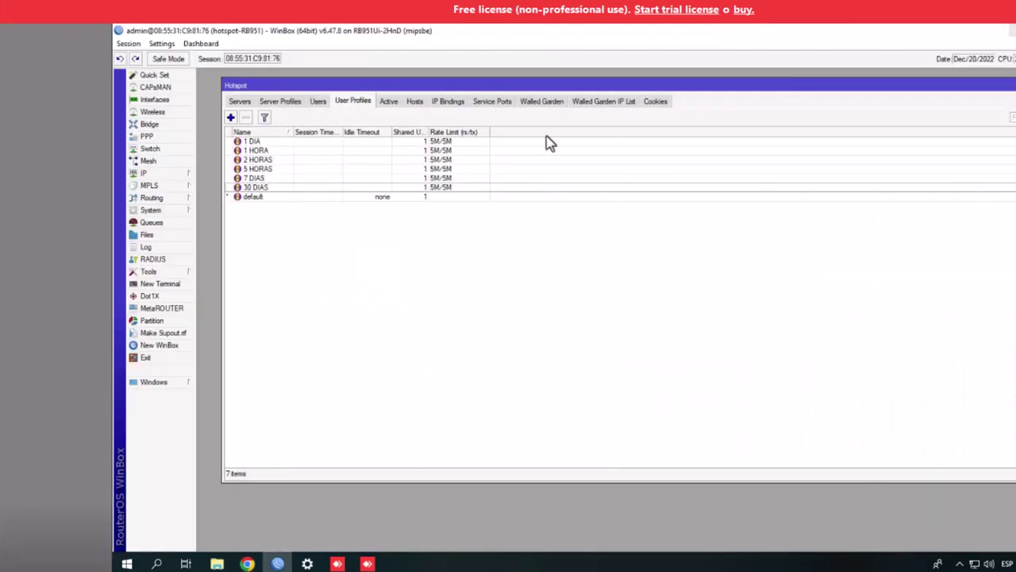
{"action": "key", "text": "super+d"}
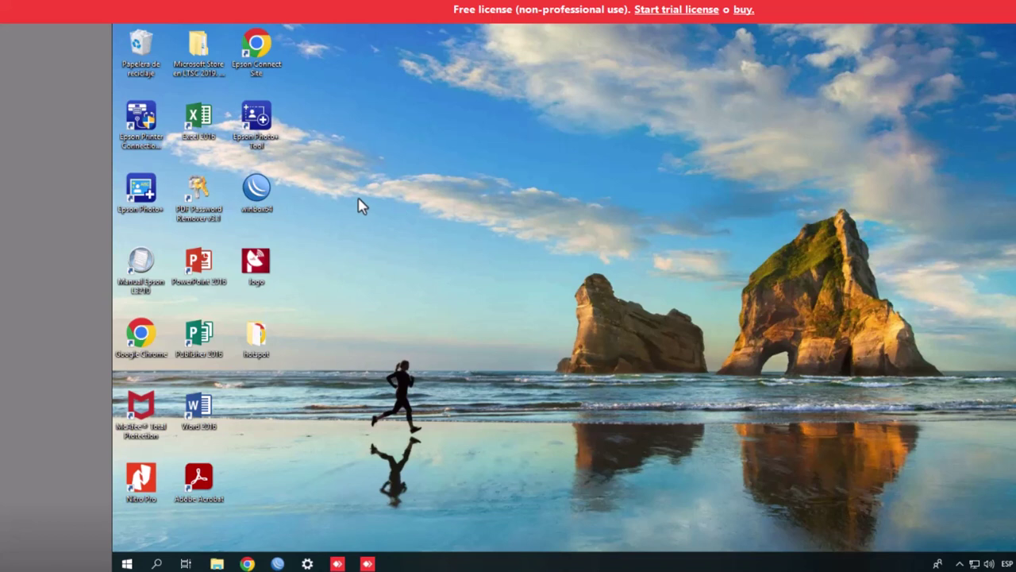
Paste the folder on the desktop and install Admin NC by running AdminNC1 setup as administrator
{"action": "right_click", "coordinate": [359, 206]}
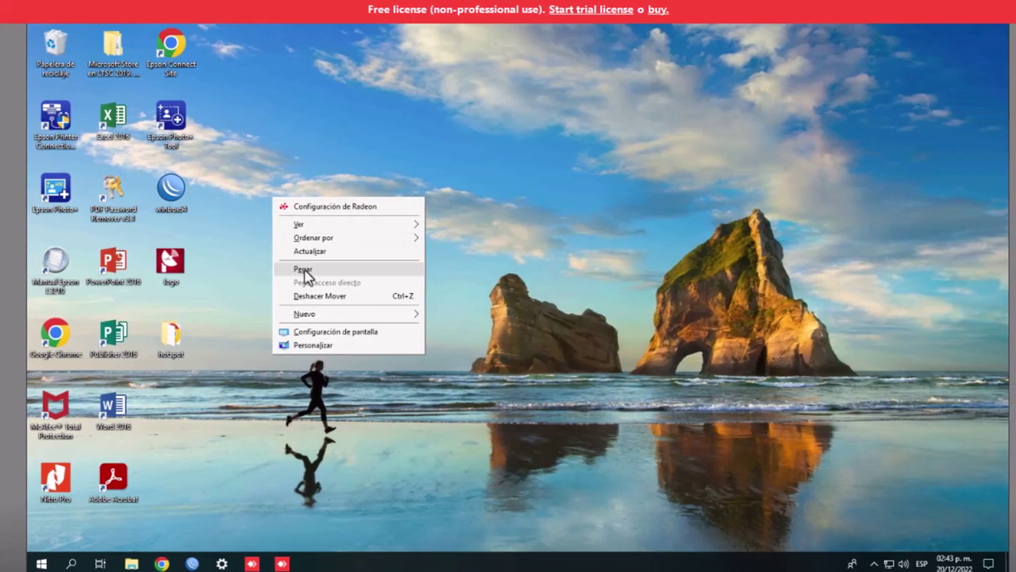
{"action": "left_click", "coordinate": [374, 268]}
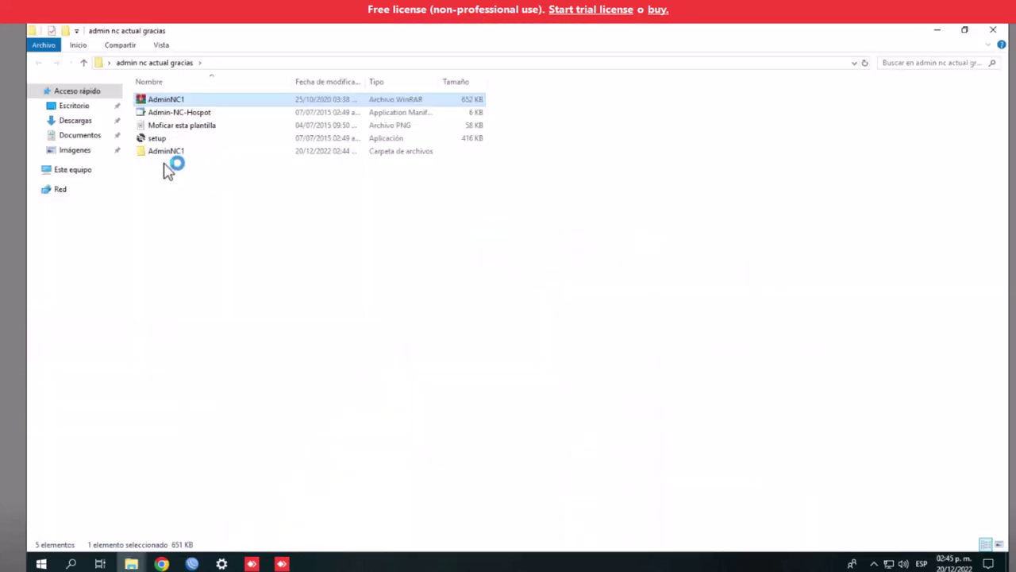
{"action": "double_click", "coordinate": [164, 151]}
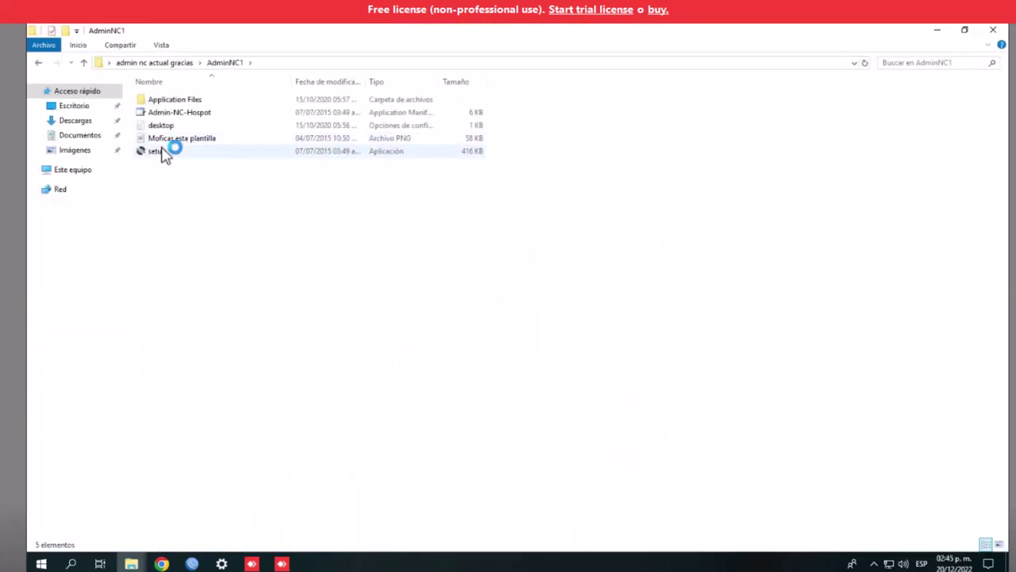
{"action": "left_click", "coordinate": [162, 152]}
{"action": "right_click", "coordinate": [162, 153]}
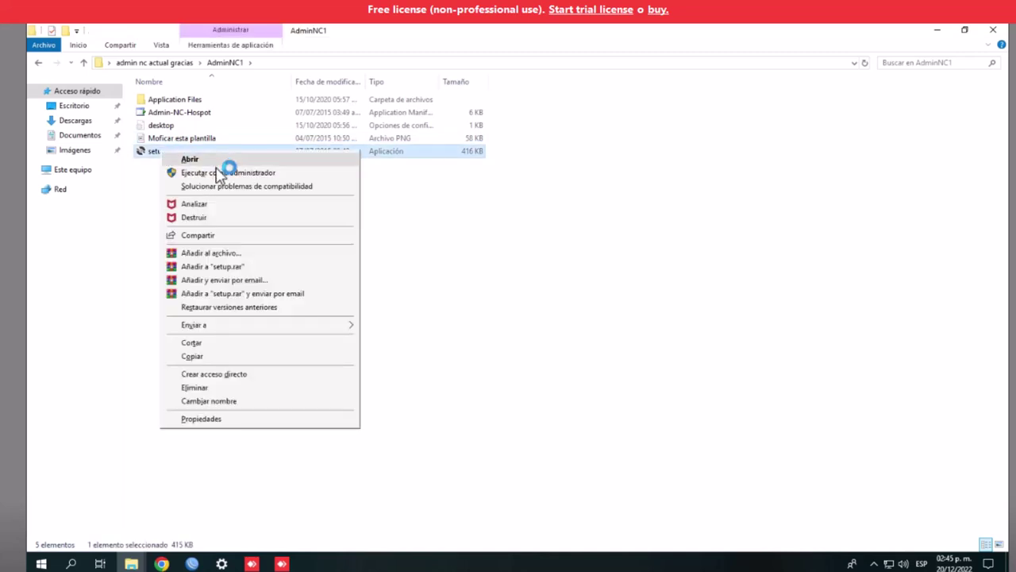
{"action": "left_click", "coordinate": [218, 170]}
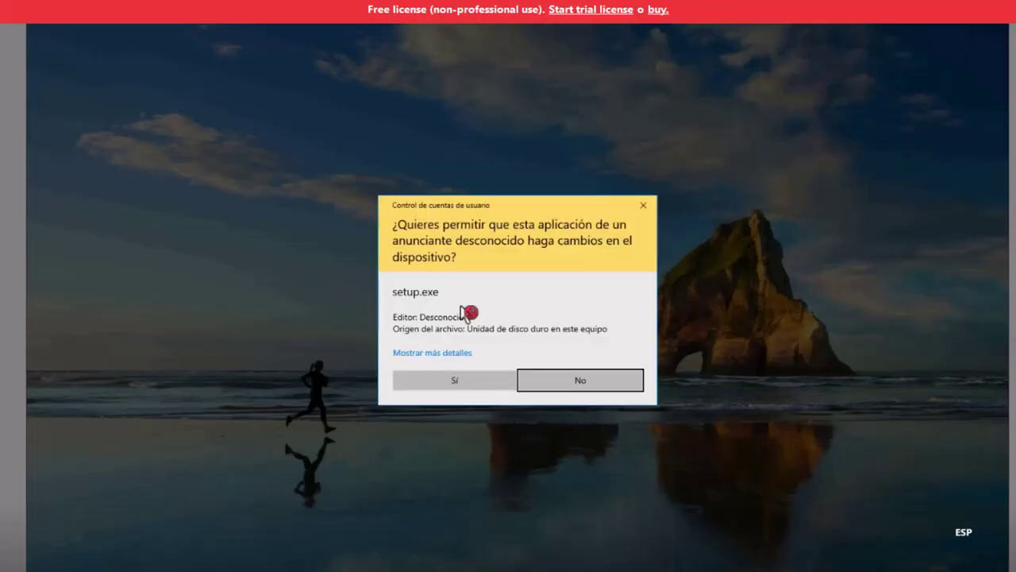
{"action": "left_click", "coordinate": [487, 386]}
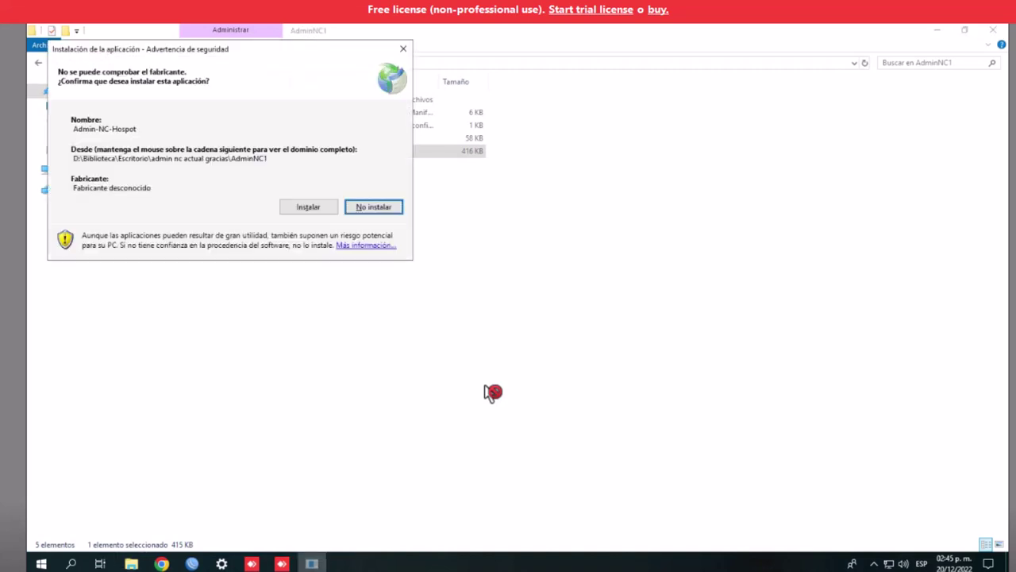
{"action": "left_click", "coordinate": [303, 210]}
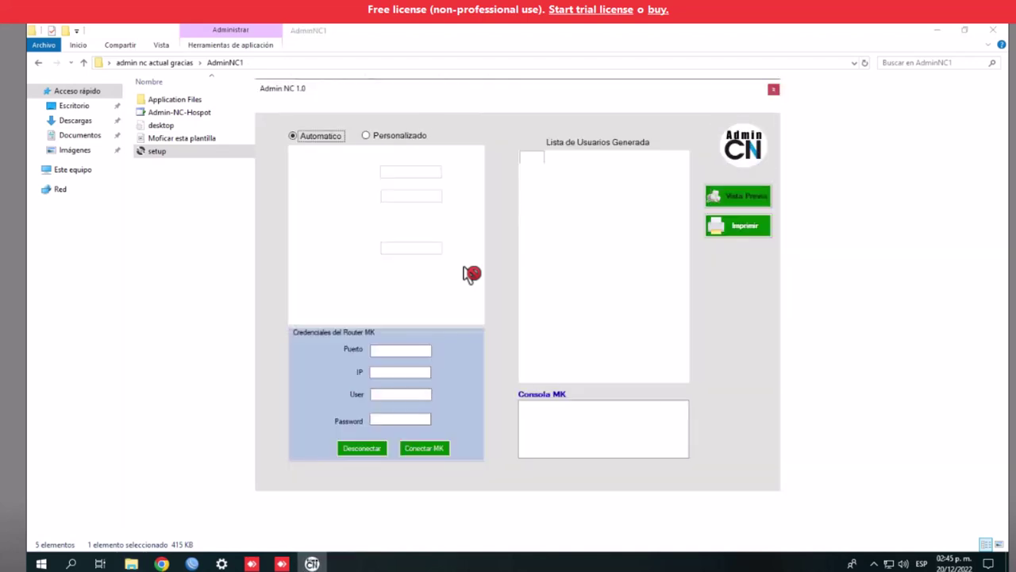
Close File Explorer and shift the Admin NC 1.0 window slightly right
{"action": "left_click", "coordinate": [190, 265]}
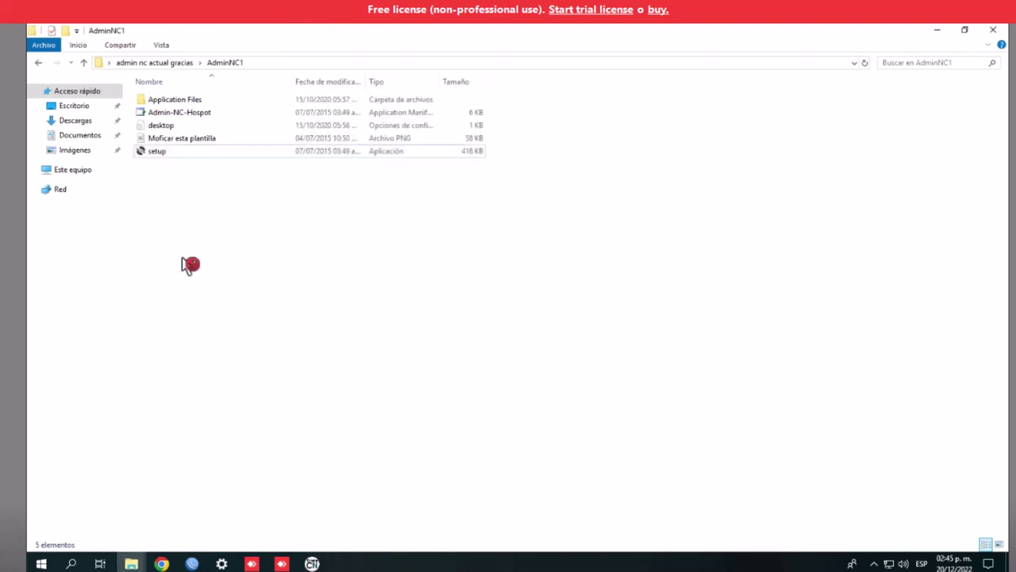
{"action": "left_click", "coordinate": [992, 30]}
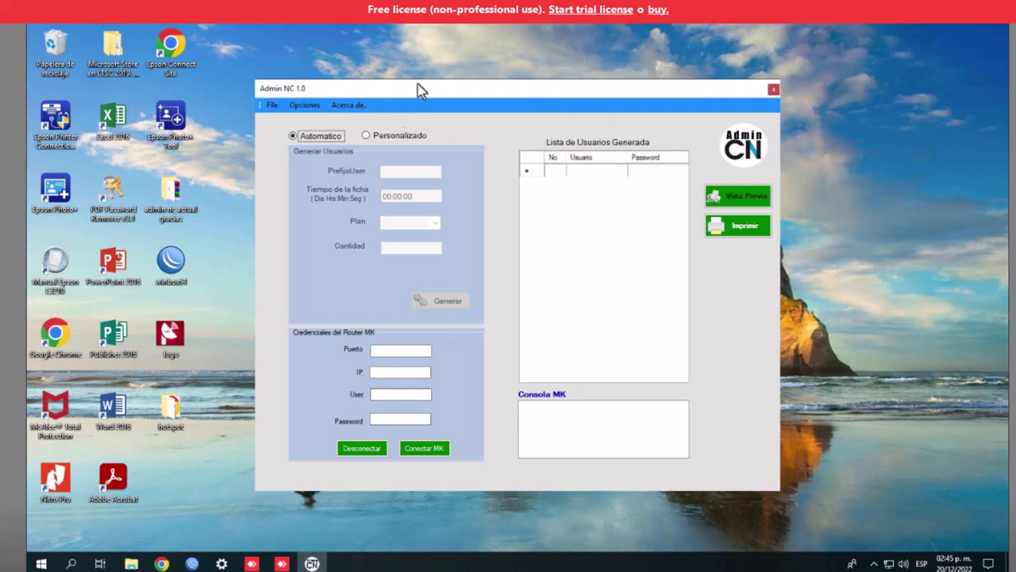
{"action": "left_click_drag", "start_coordinate": [419, 87], "coordinate": [540, 90]}
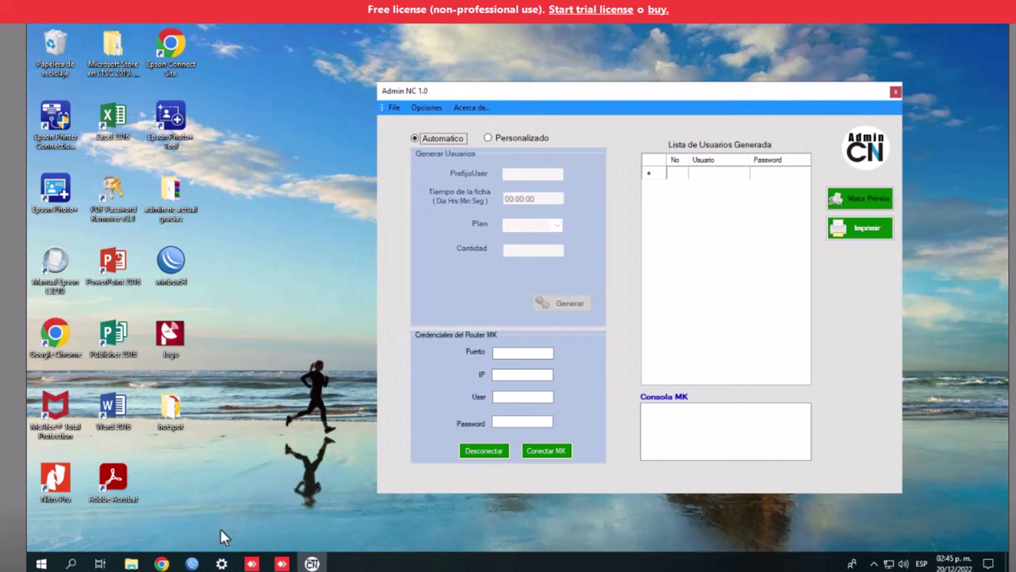
Show the three-entry Hotspot Users list in WinBox
{"action": "left_click", "coordinate": [192, 564]}
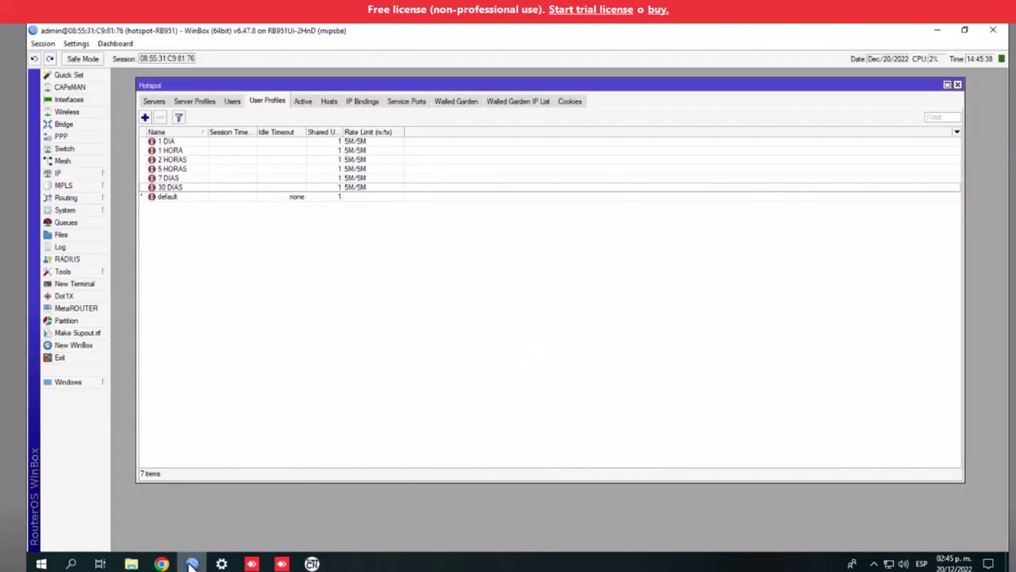
{"action": "left_click", "coordinate": [202, 106]}
{"action": "left_click", "coordinate": [232, 105]}
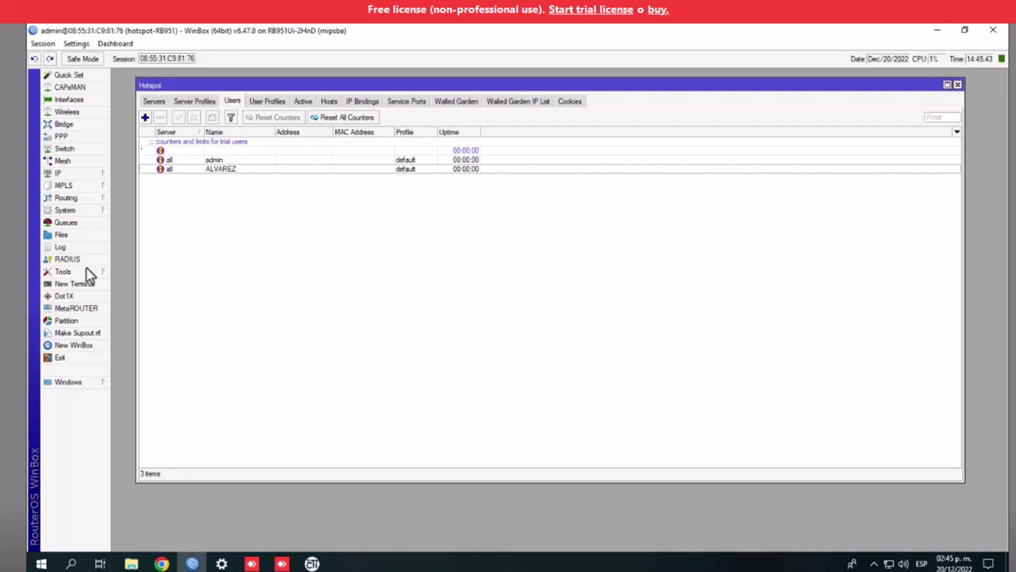
Open the empty System > Scheduler list beside it, then bring Admin NC forward
{"action": "left_click", "coordinate": [62, 173]}
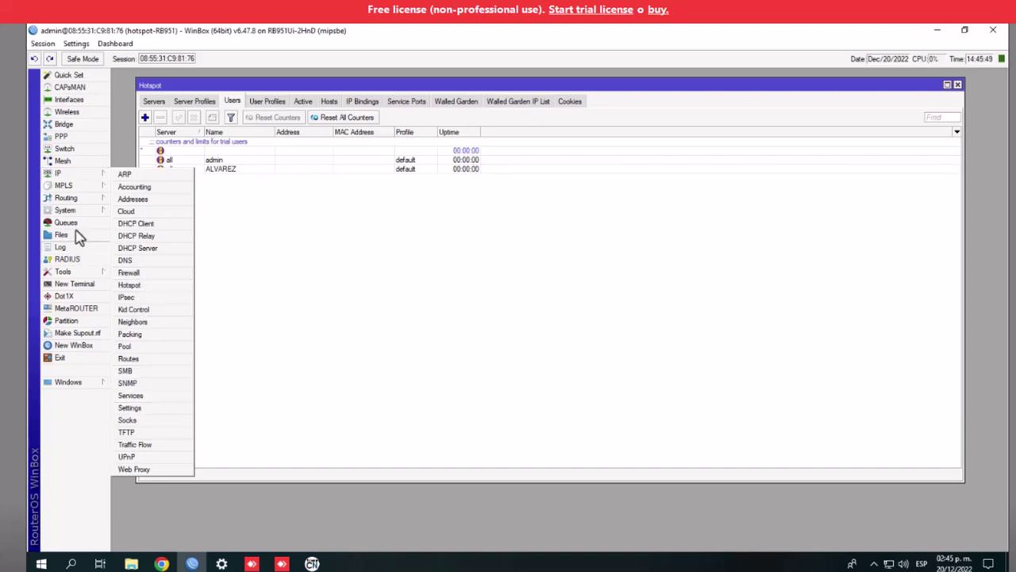
{"action": "left_click", "coordinate": [78, 213]}
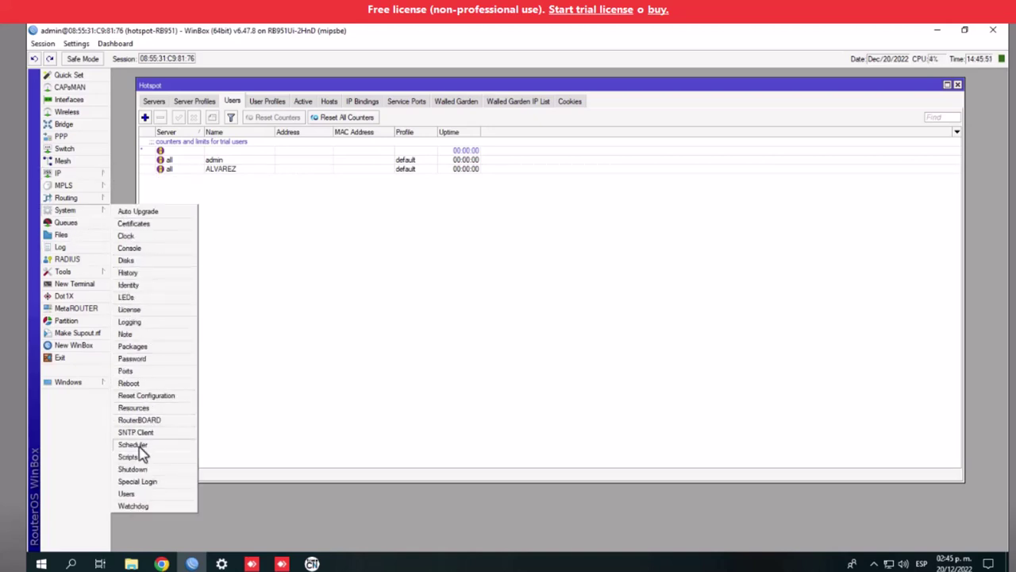
{"action": "left_click", "coordinate": [140, 449]}
{"action": "left_click_drag", "start_coordinate": [588, 344], "coordinate": [176, 294]}
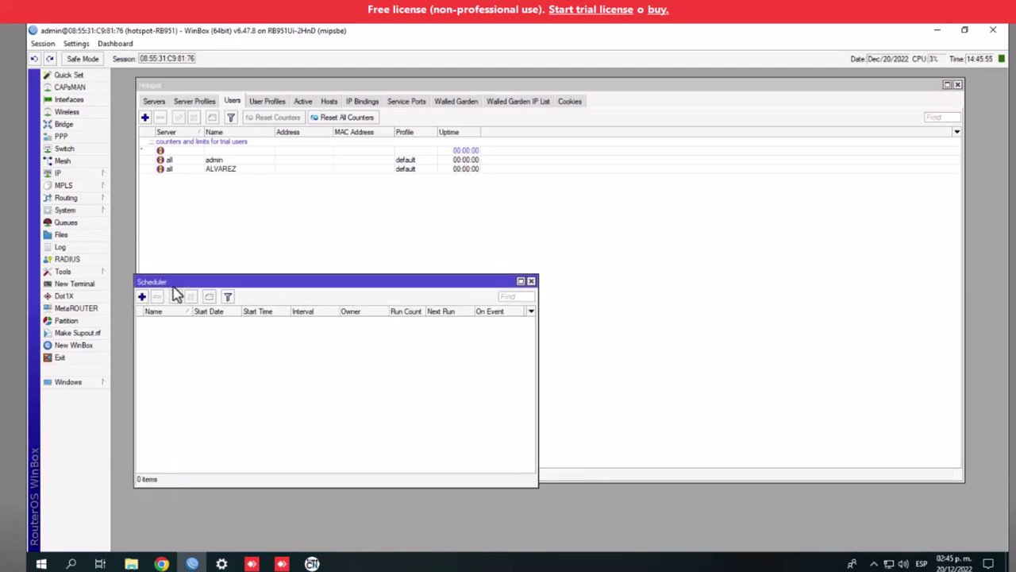
{"action": "mouse_move", "coordinate": [312, 563]}
{"action": "left_click", "coordinate": [255, 508]}
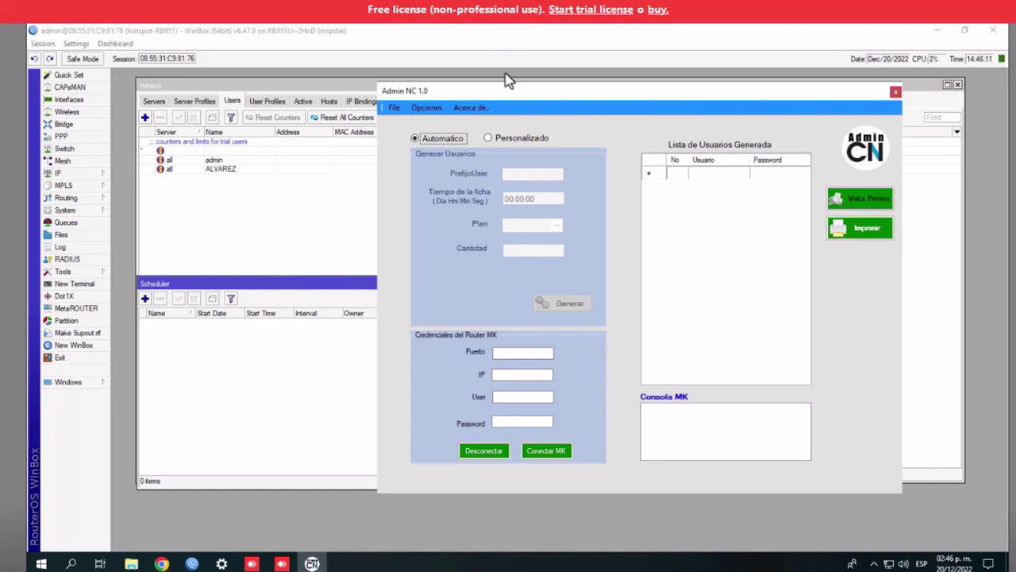
Connect Admin NC to 192.168.1.1 port 22 with user admin and the router password
{"action": "left_click_drag", "start_coordinate": [519, 97], "coordinate": [443, 134]}
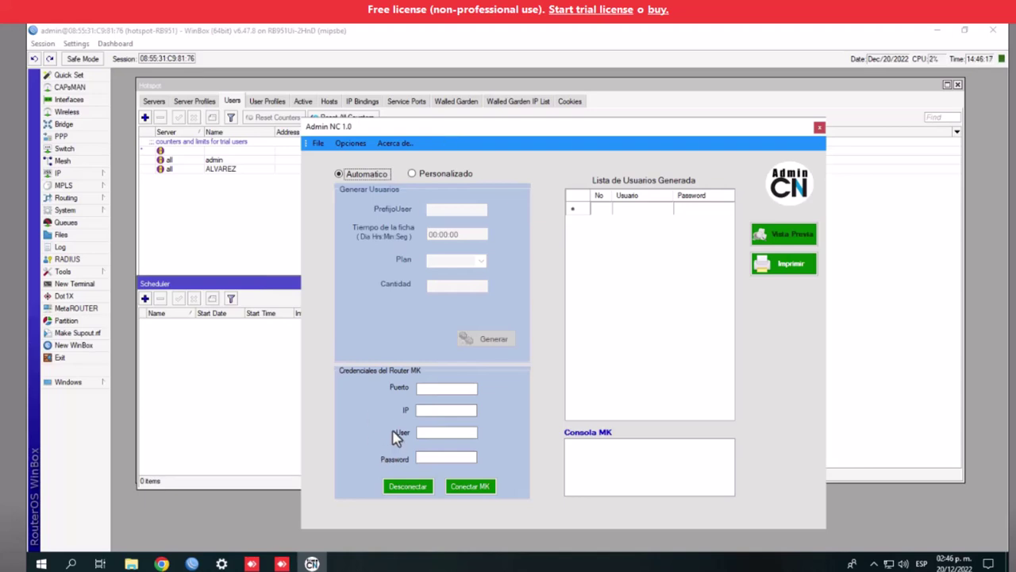
{"action": "left_click", "coordinate": [448, 391]}
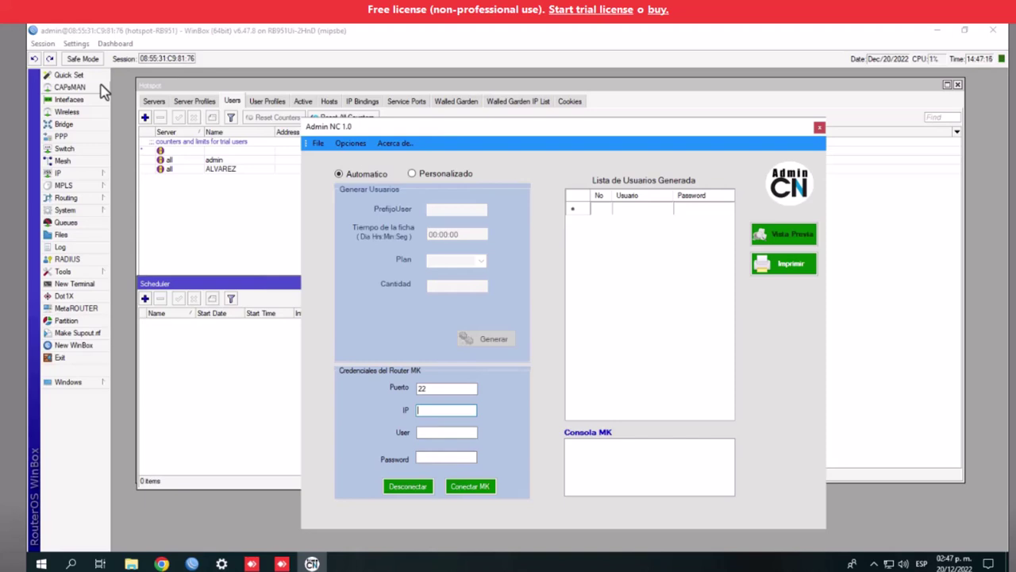
{"action": "left_click", "coordinate": [449, 432]}
{"action": "type", "text": "ADMIN"}
{"action": "key", "text": "BackSpace"}
{"action": "key", "text": "BackSpace"}
{"action": "key", "text": "BackSpace"}
{"action": "key", "text": "BackSpace"}
{"action": "key", "text": "BackSpace"}
{"action": "type", "text": "admin"}
{"action": "left_click", "coordinate": [443, 459]}
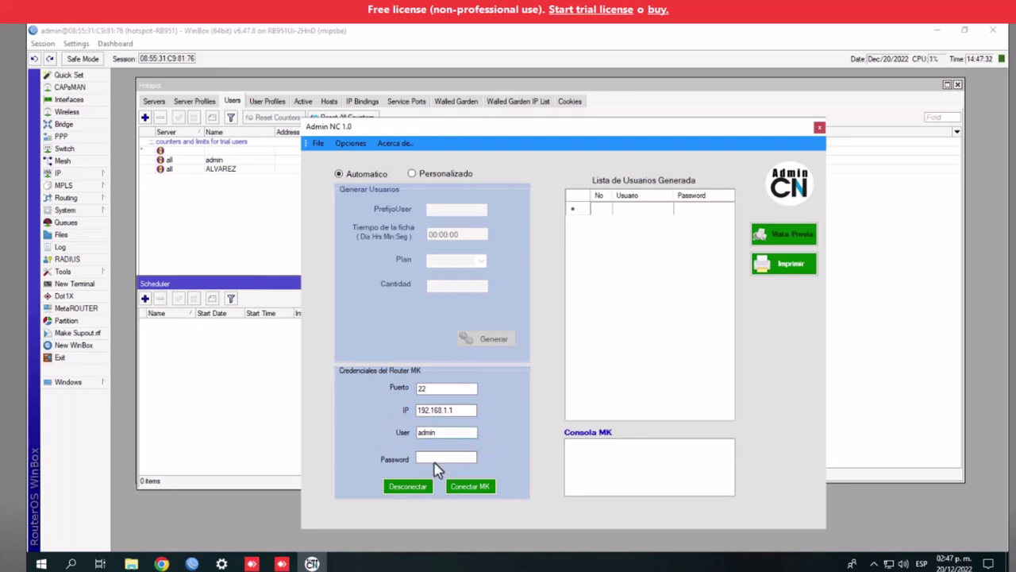
{"action": "key", "text": "ctrl+v"}
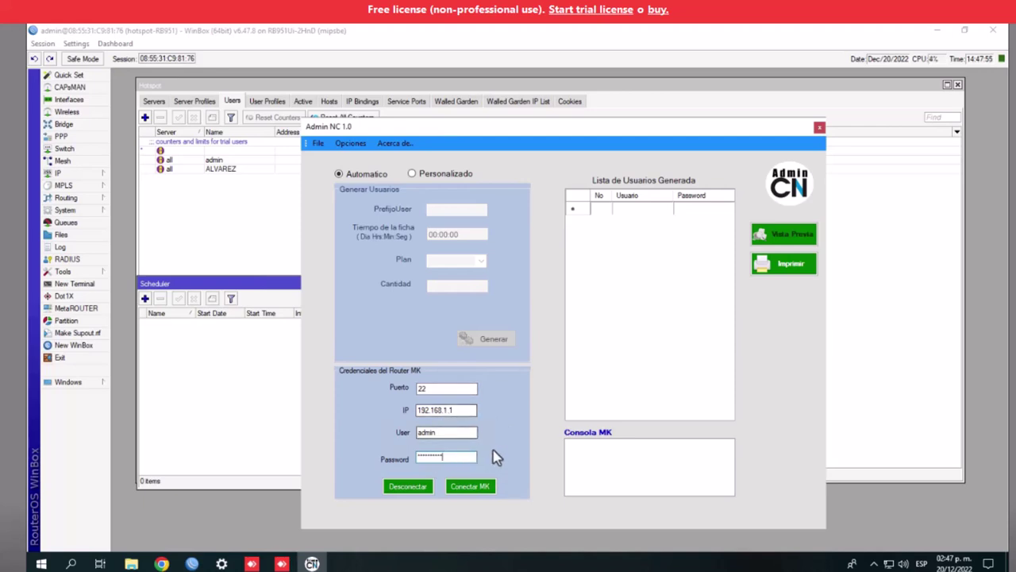
{"action": "left_click", "coordinate": [471, 492]}
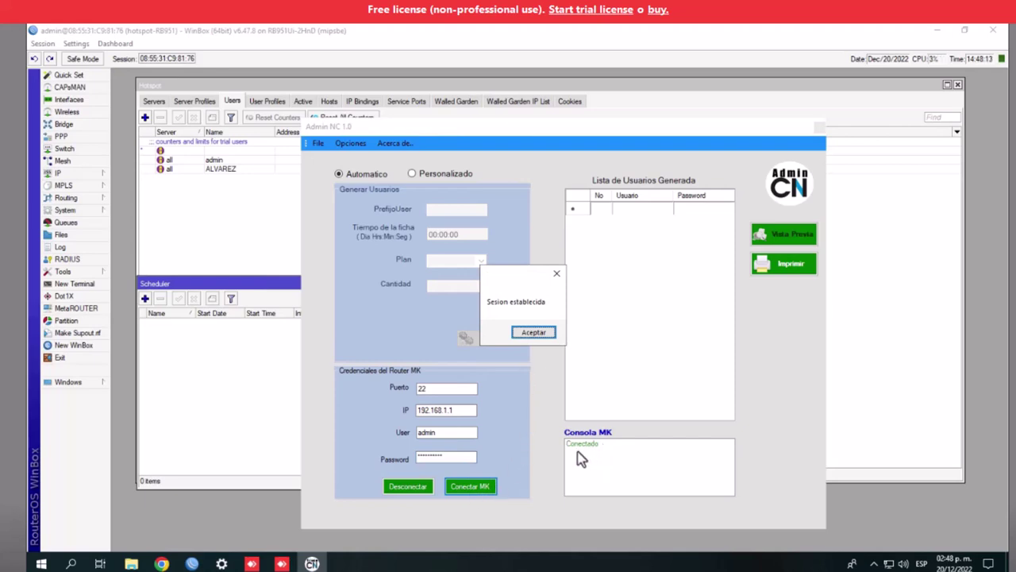
Dismiss the Sesion establecida message and enter 1H as the voucher user prefix
{"action": "left_click", "coordinate": [536, 333]}
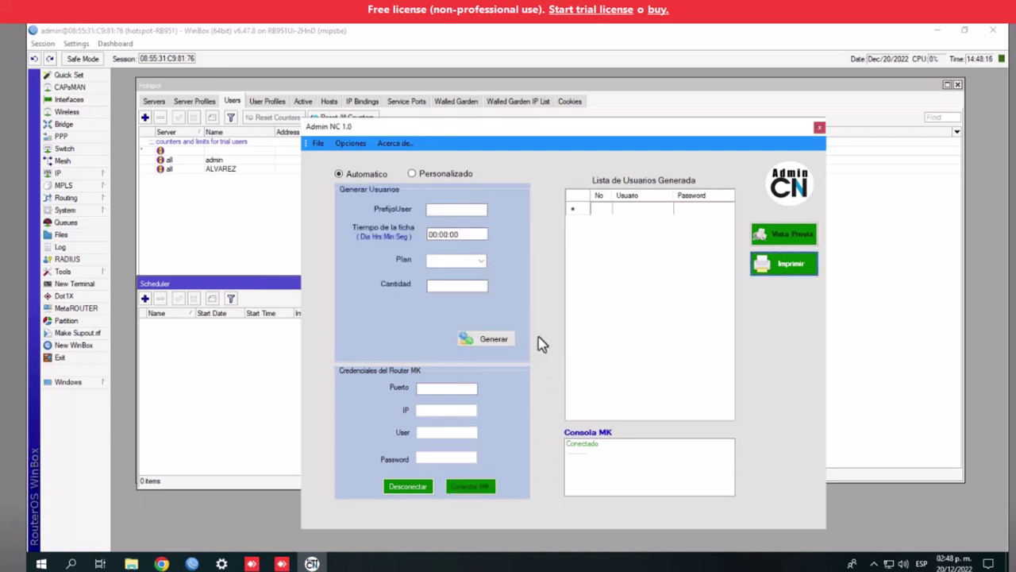
{"action": "left_click", "coordinate": [439, 213]}
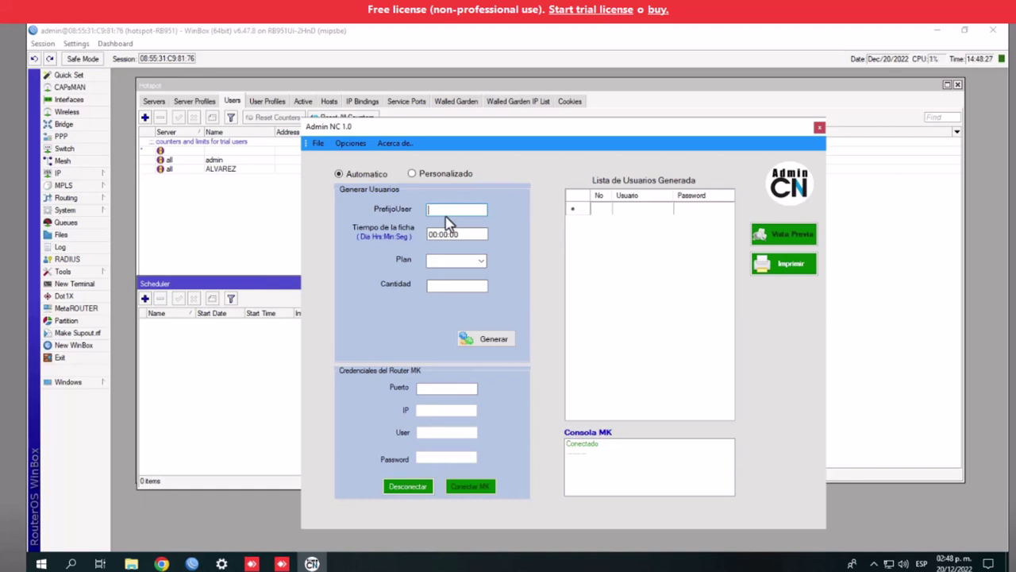
{"action": "type", "text": "1"}
{"action": "type", "text": "h"}
{"action": "type", "text": "H"}
Set Admin NC's Plan dropdown to 1 HORA after briefly trying other entries
{"action": "left_click", "coordinate": [482, 262]}
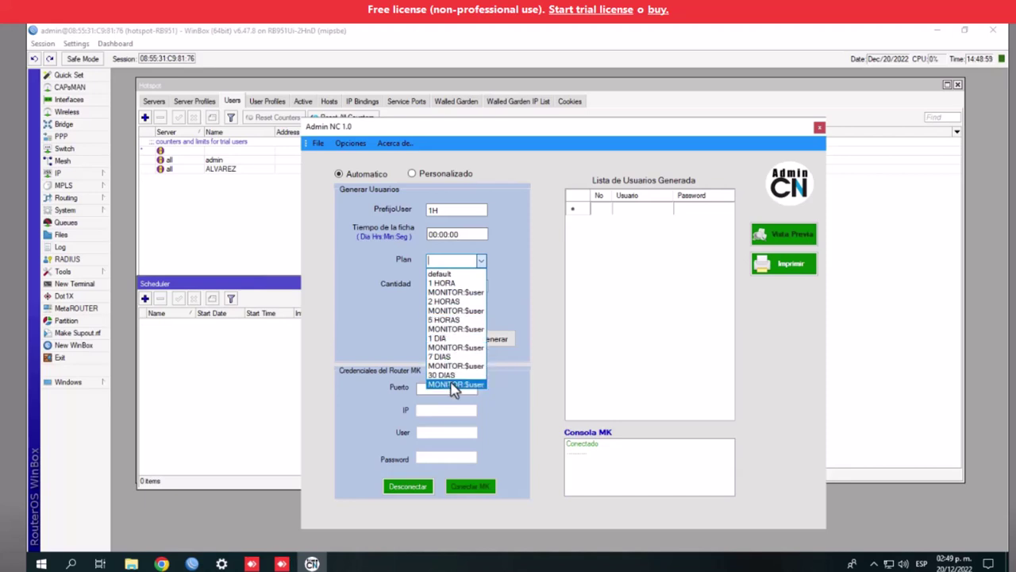
{"action": "left_click", "coordinate": [454, 292]}
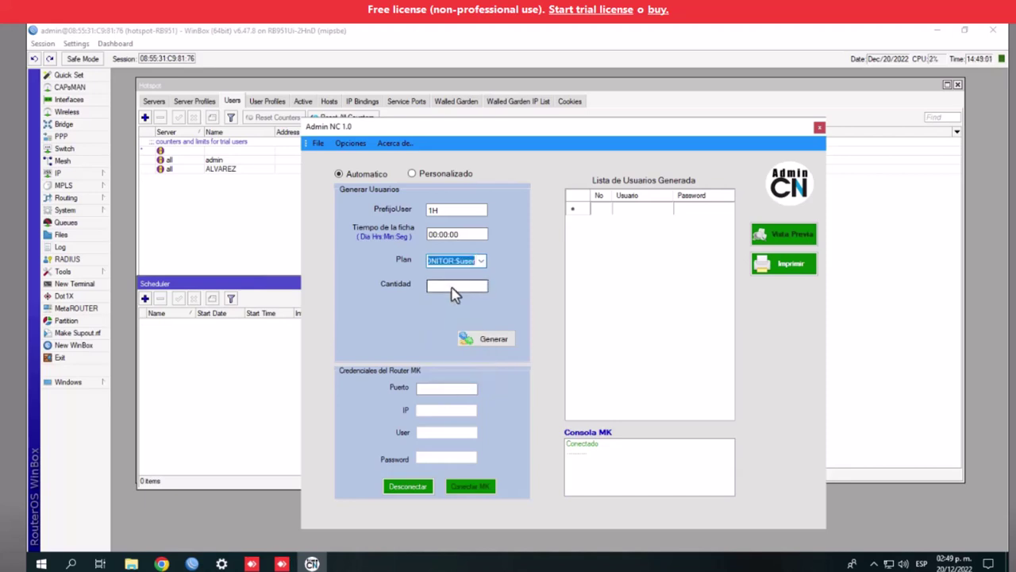
{"action": "left_click", "coordinate": [481, 262]}
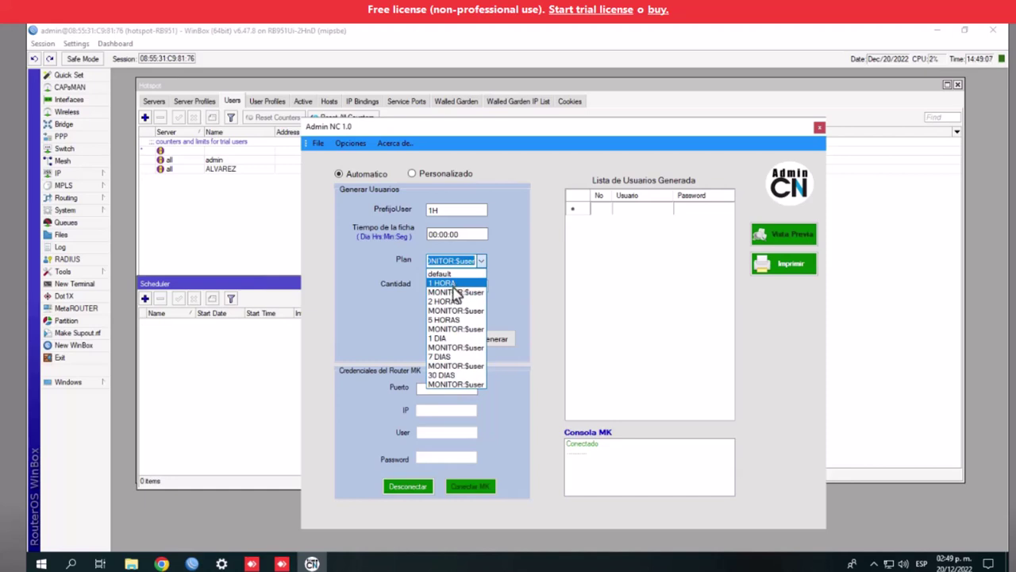
{"action": "left_click", "coordinate": [451, 285]}
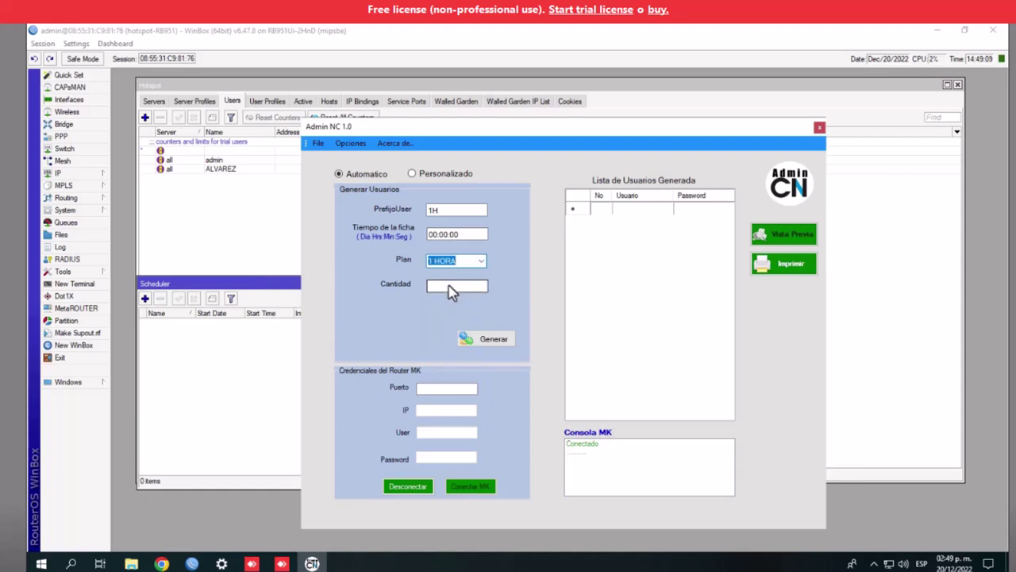
{"action": "left_click", "coordinate": [481, 261]}
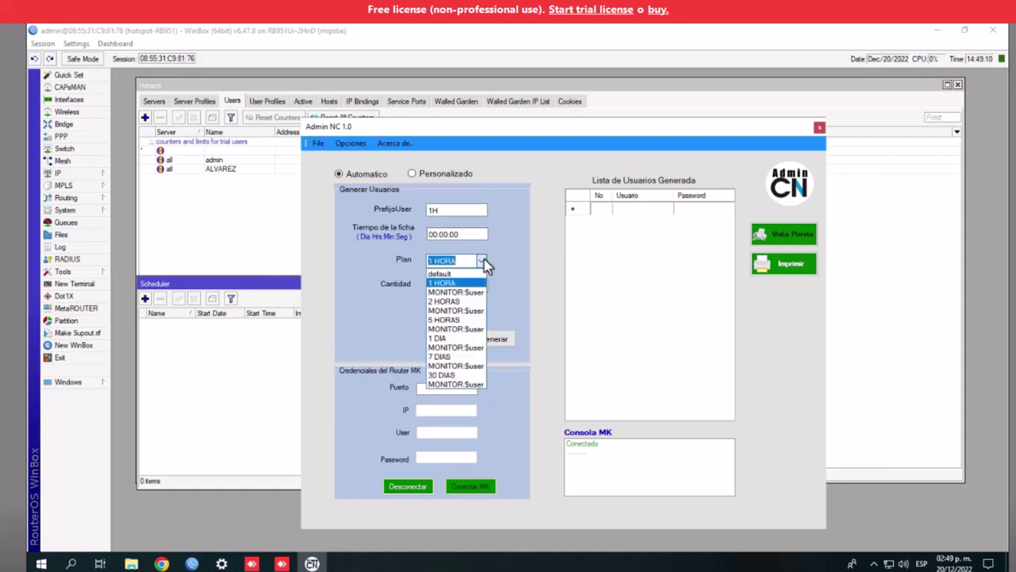
{"action": "left_click", "coordinate": [451, 293]}
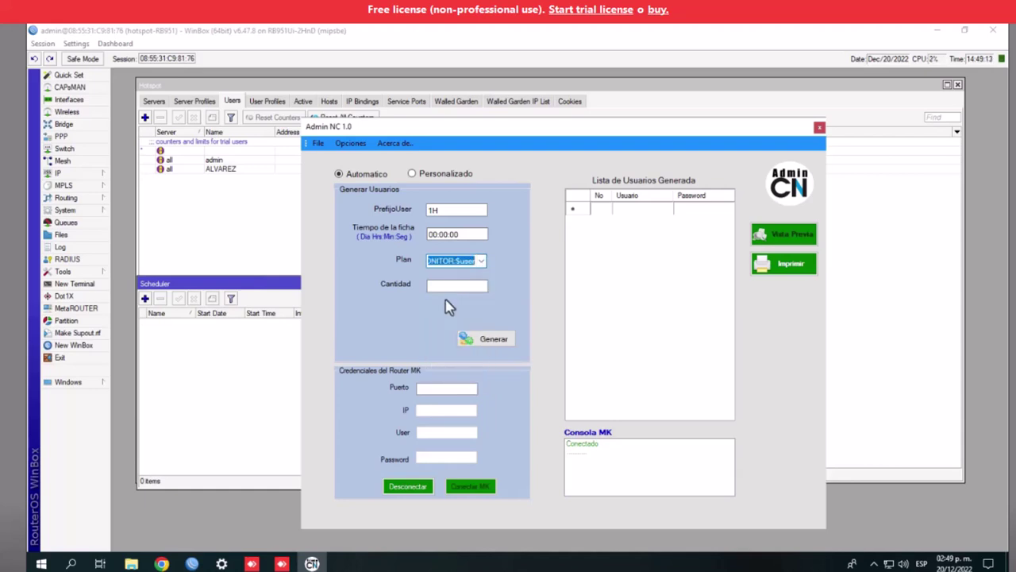
{"action": "left_click", "coordinate": [480, 263]}
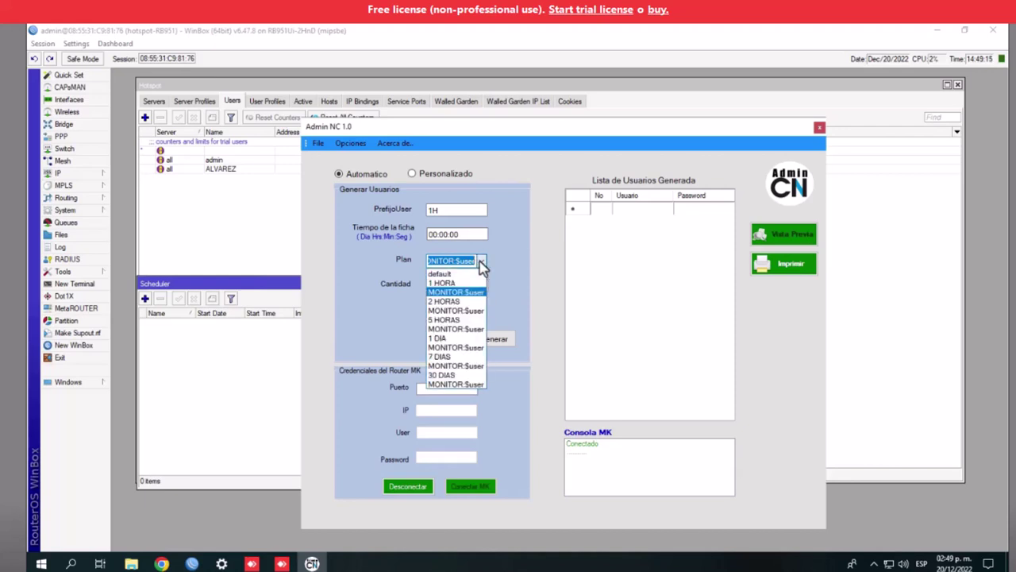
{"action": "left_click", "coordinate": [449, 283]}
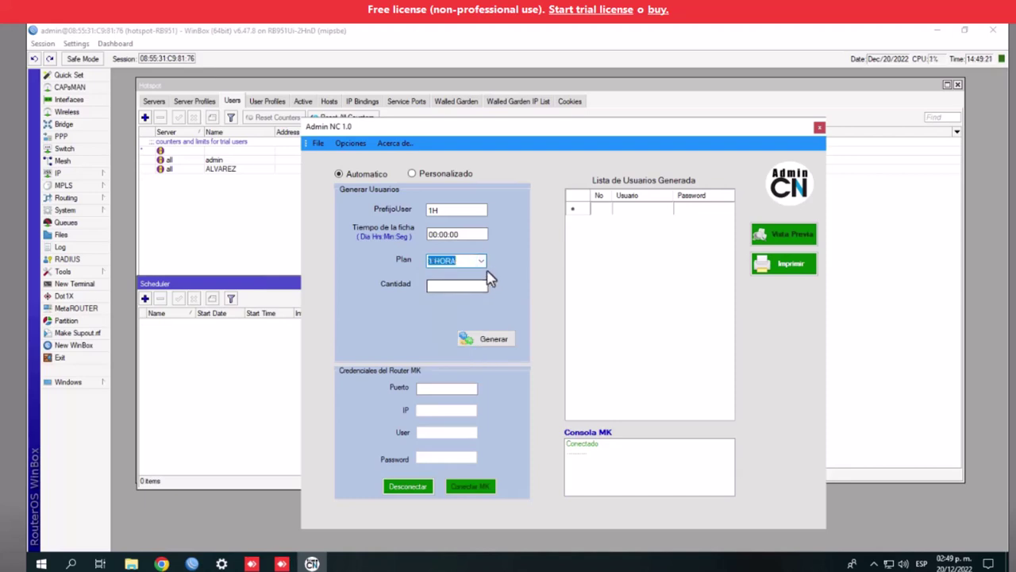
Enter 3 as the Cantidad and generate the vouchers
{"action": "left_click", "coordinate": [462, 290]}
{"action": "type", "text": "2"}
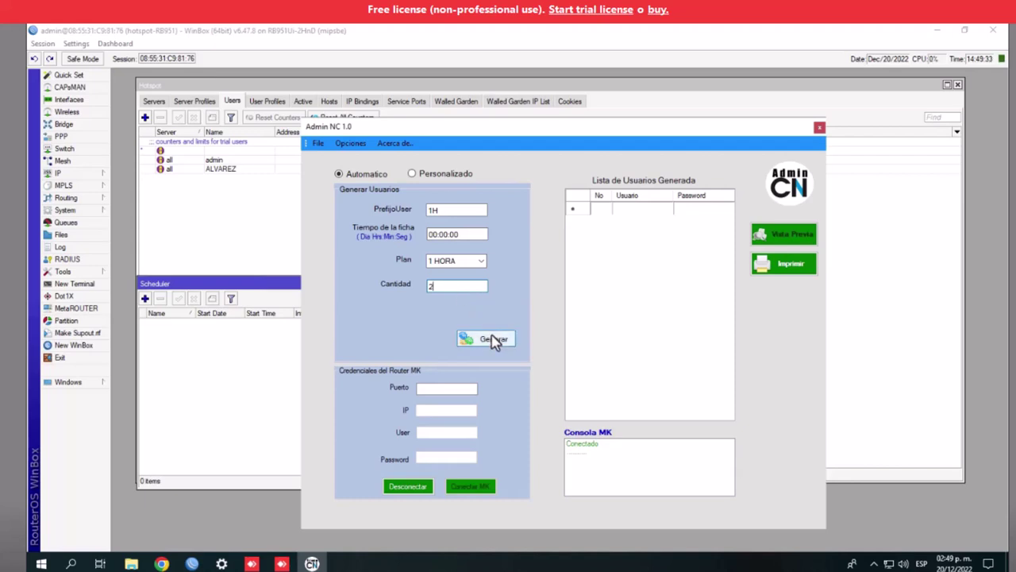
{"action": "key", "text": "BackSpace"}
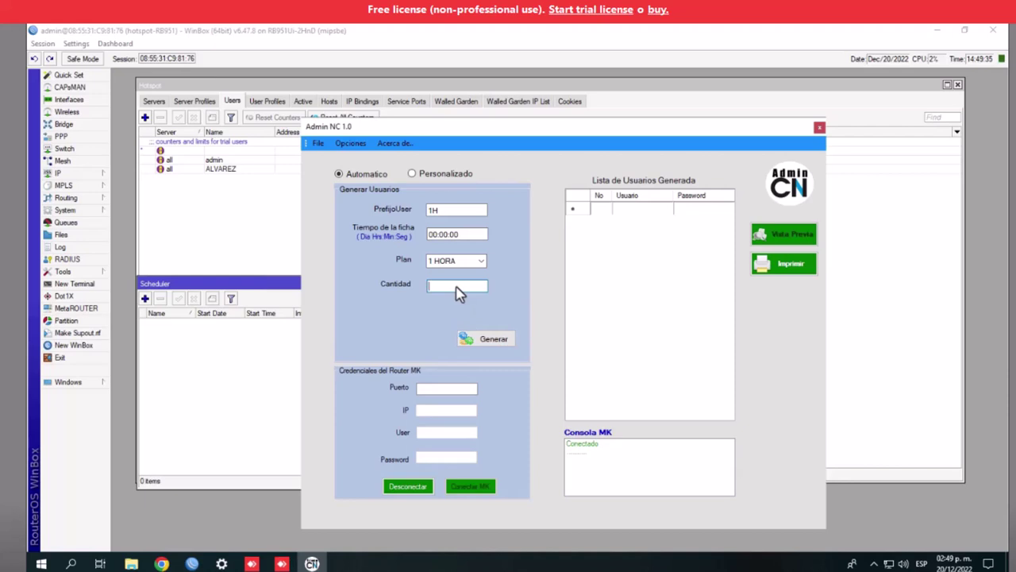
{"action": "type", "text": "5"}
{"action": "key", "text": "BackSpace"}
{"action": "type", "text": "3"}
{"action": "left_click", "coordinate": [493, 344]}
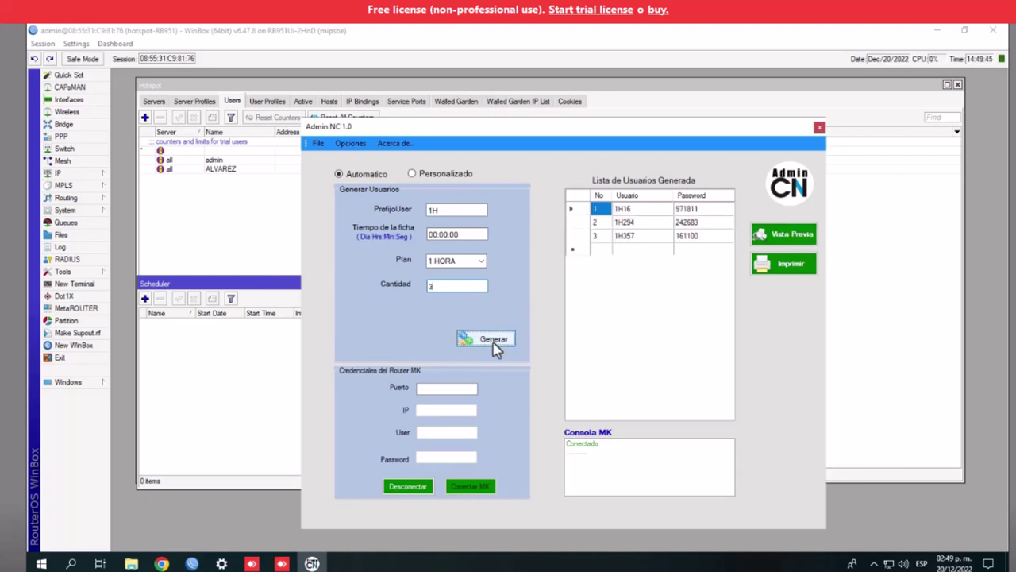
Review the three new 1H voucher rows in WinBox's Hotspot Users list
{"action": "left_click", "coordinate": [226, 179]}
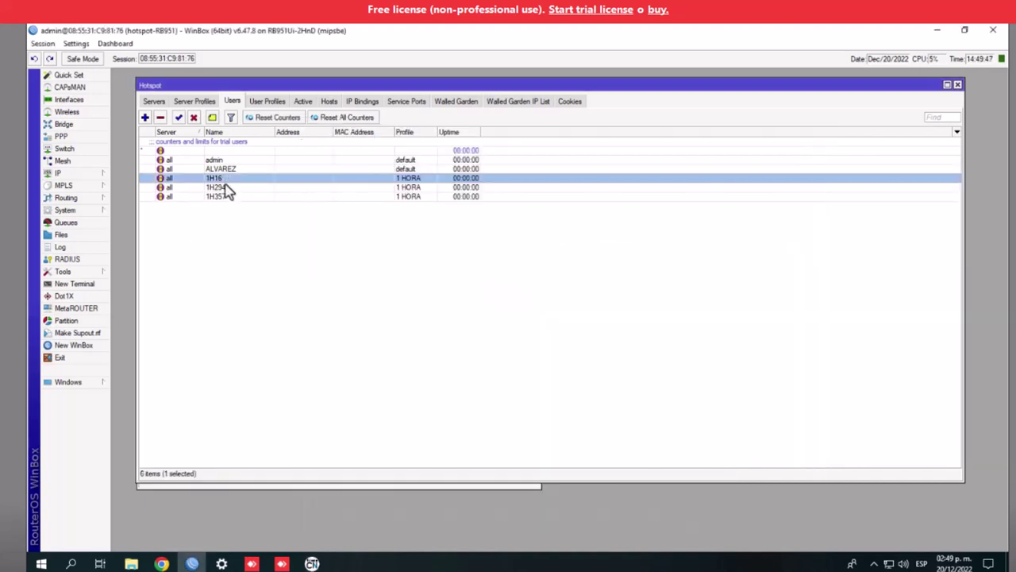
{"action": "left_click", "coordinate": [225, 189]}
{"action": "left_click", "coordinate": [227, 197]}
{"action": "left_click", "coordinate": [224, 187]}
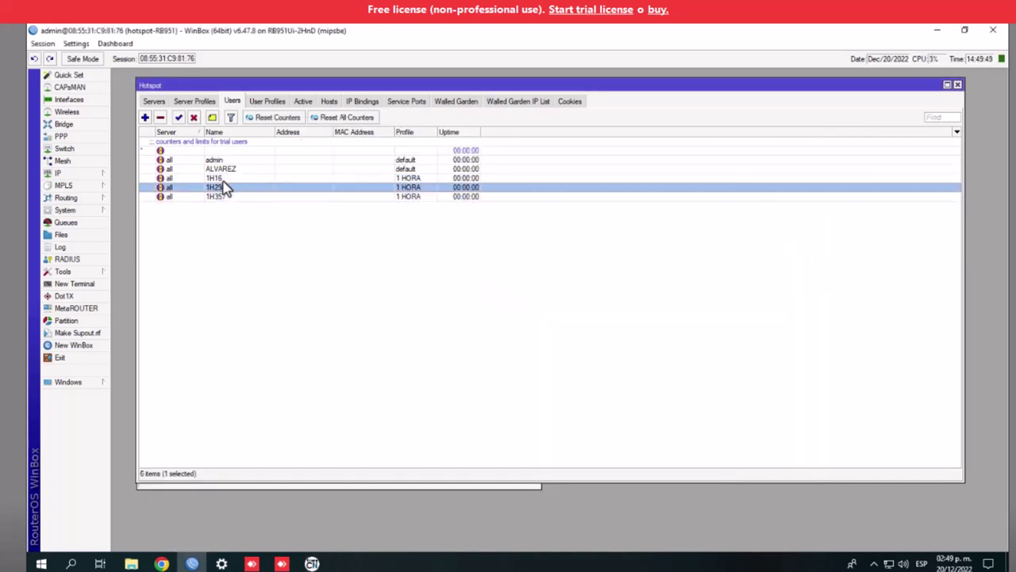
{"action": "left_click", "coordinate": [226, 180]}
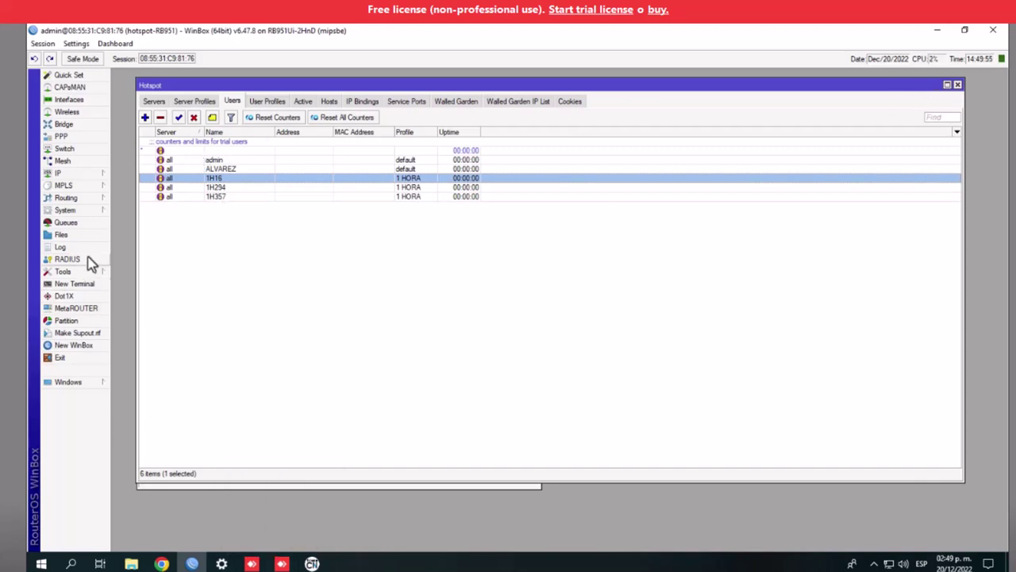
Open the System > Scheduler list, move its window up, and return to Admin NC
{"action": "left_click", "coordinate": [71, 210]}
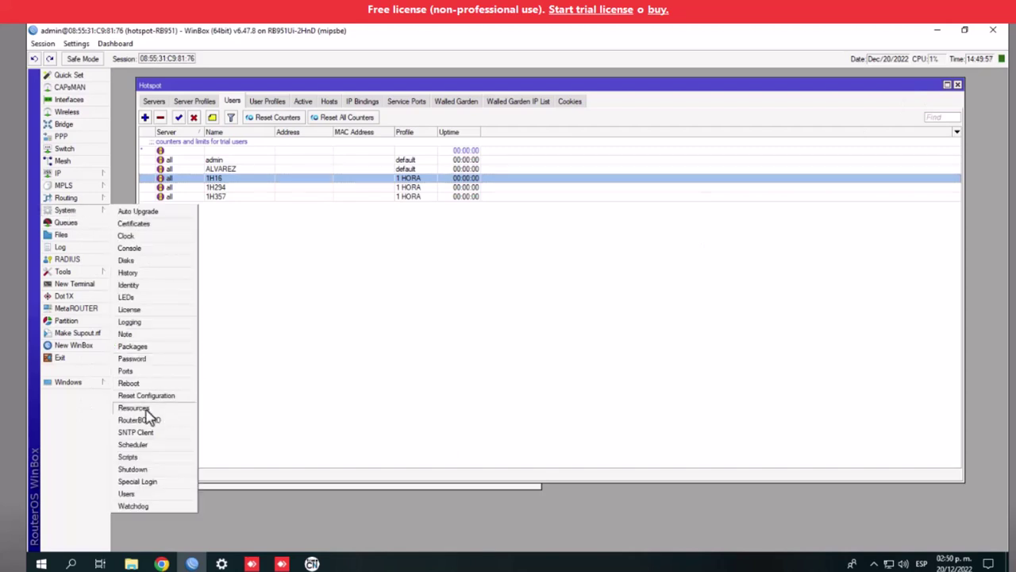
{"action": "left_click", "coordinate": [134, 445]}
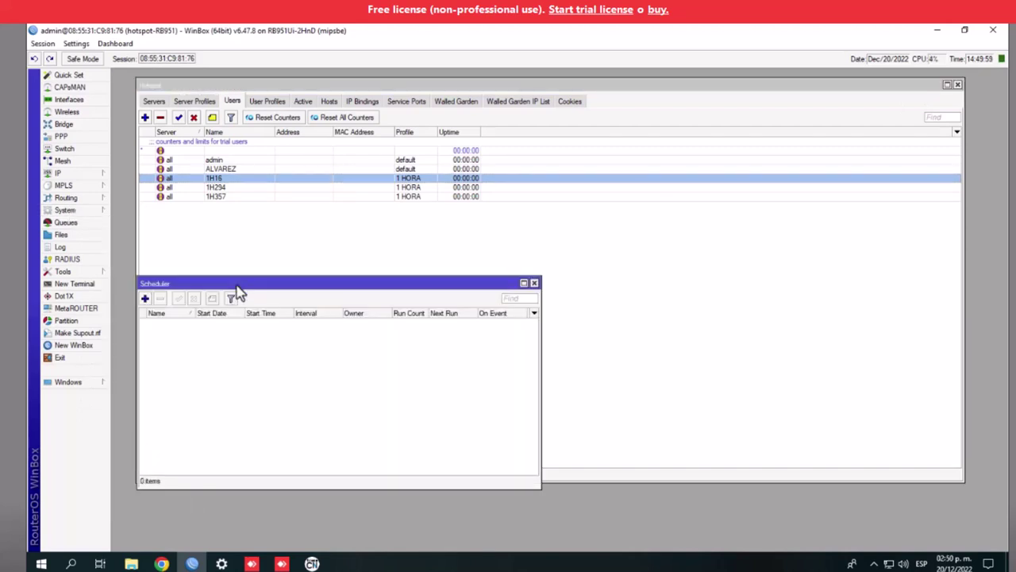
{"action": "left_click_drag", "start_coordinate": [241, 278], "coordinate": [249, 224]}
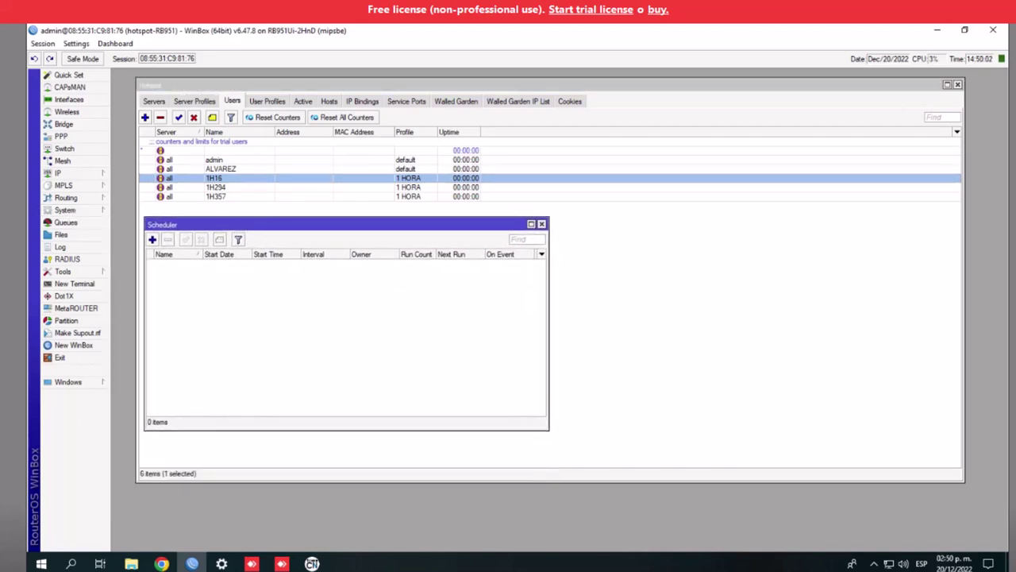
{"action": "left_click", "coordinate": [312, 563]}
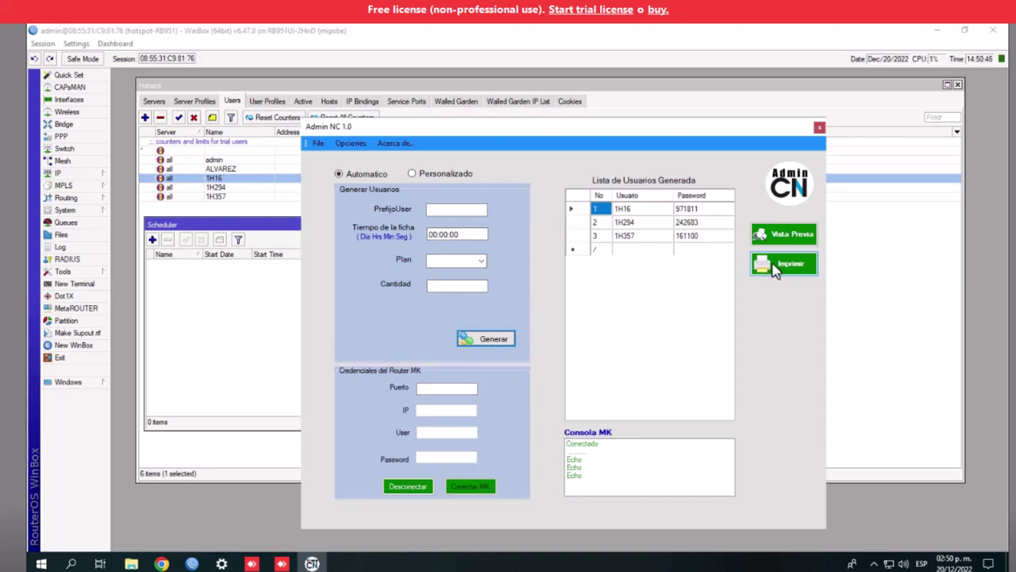
{"action": "left_click", "coordinate": [777, 270]}
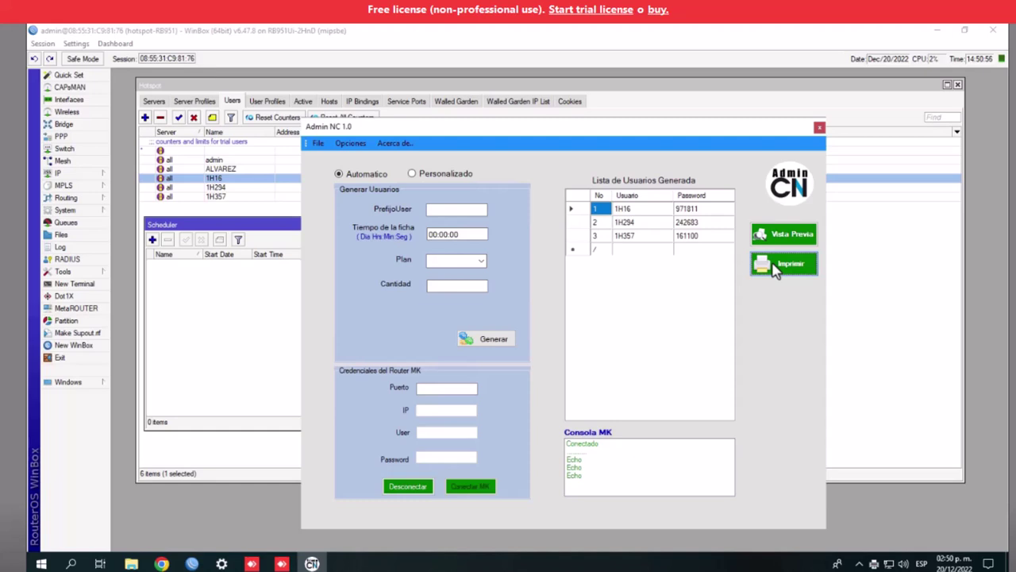
{"action": "left_click", "coordinate": [775, 266]}
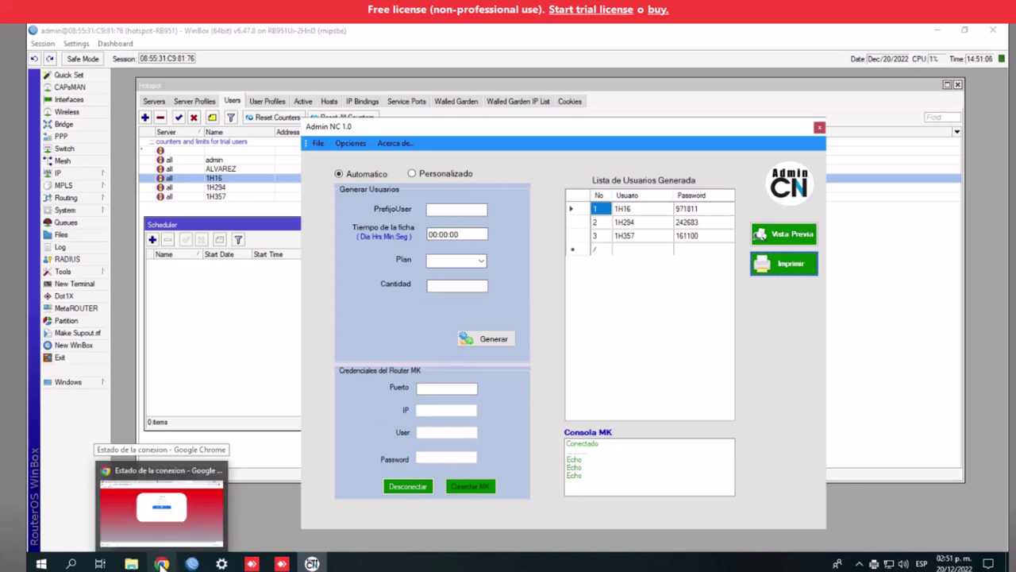
Close Chrome's hotspot.zip download bar and search 'impreso' to reach Impresoras y escáneres
{"action": "left_click", "coordinate": [161, 564]}
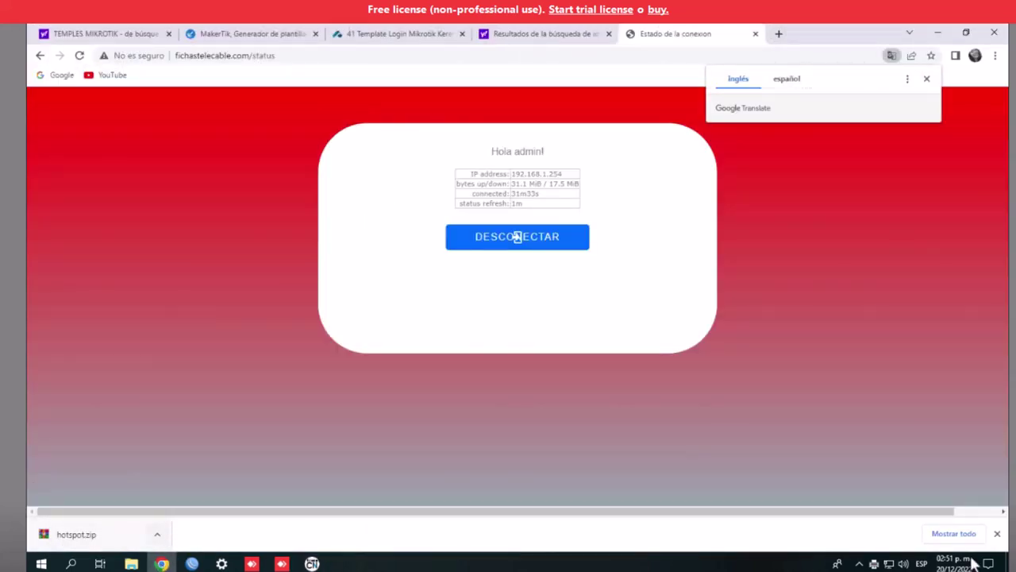
{"action": "left_click", "coordinate": [997, 534]}
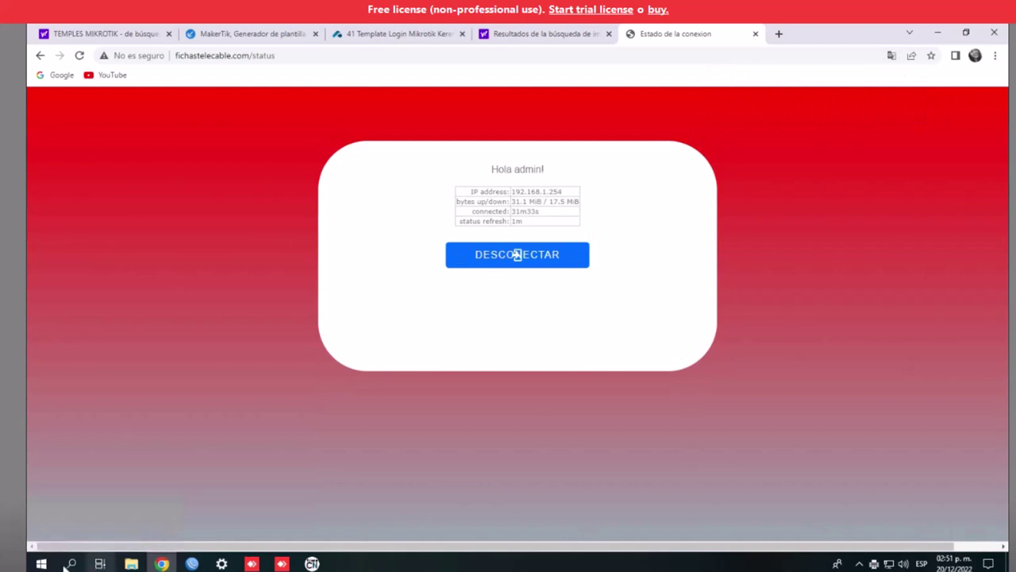
{"action": "left_click", "coordinate": [71, 564]}
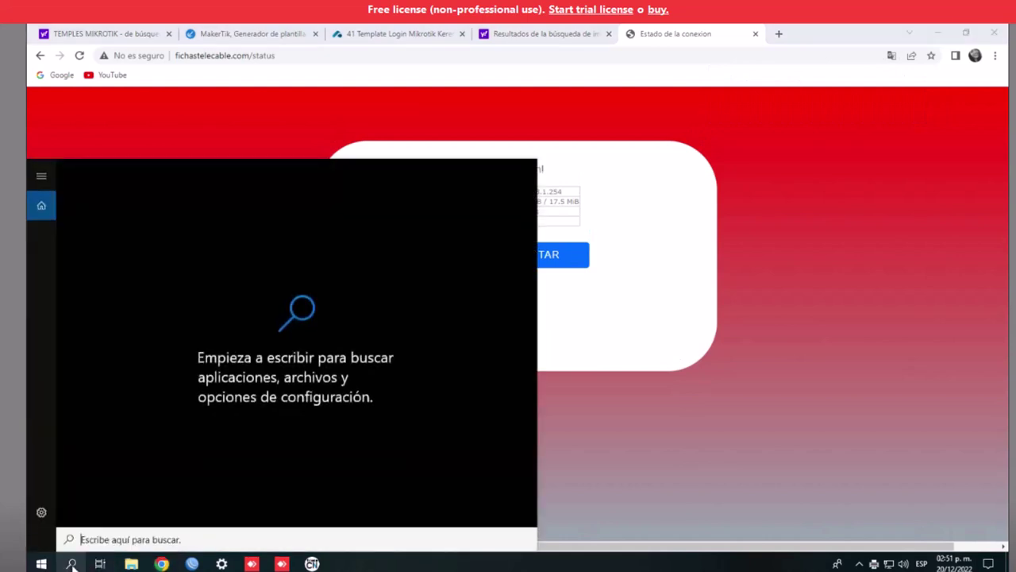
{"action": "type", "text": "IMPRESO"}
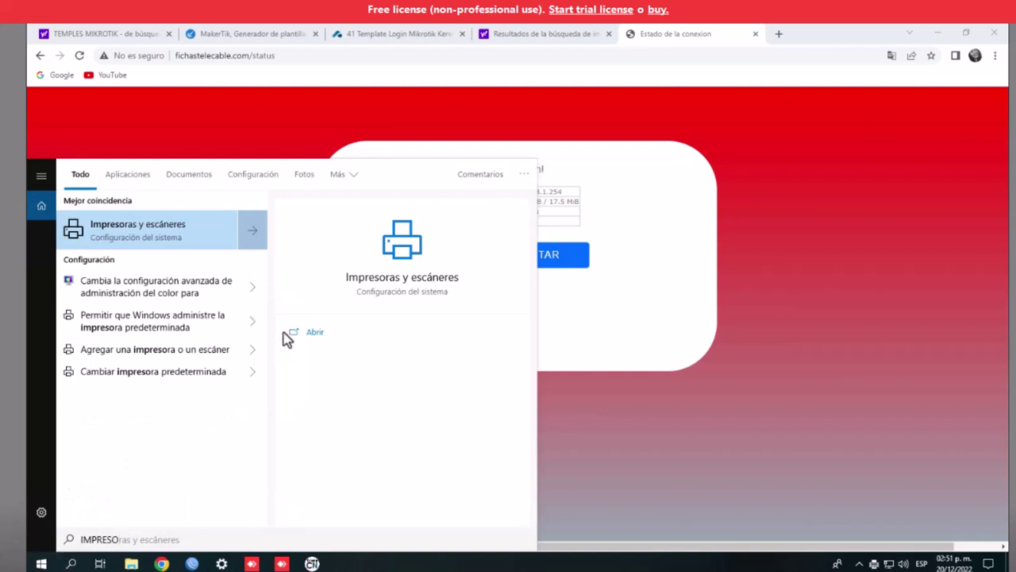
{"action": "left_click", "coordinate": [396, 282]}
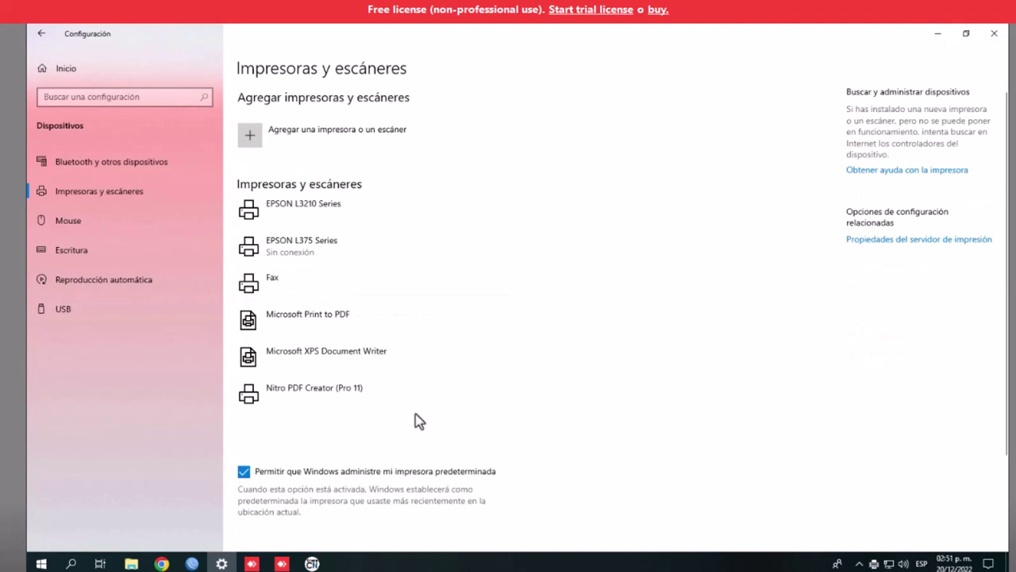
Open printer properties for Nitro PDF Creator (Pro 11) from its Administrar page
{"action": "left_click", "coordinate": [286, 399]}
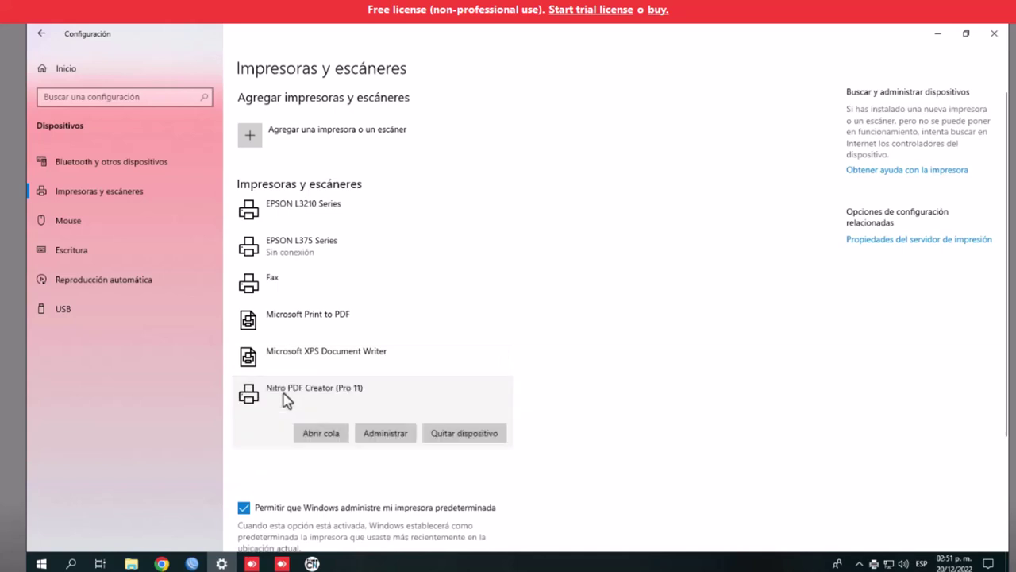
{"action": "left_click", "coordinate": [387, 436]}
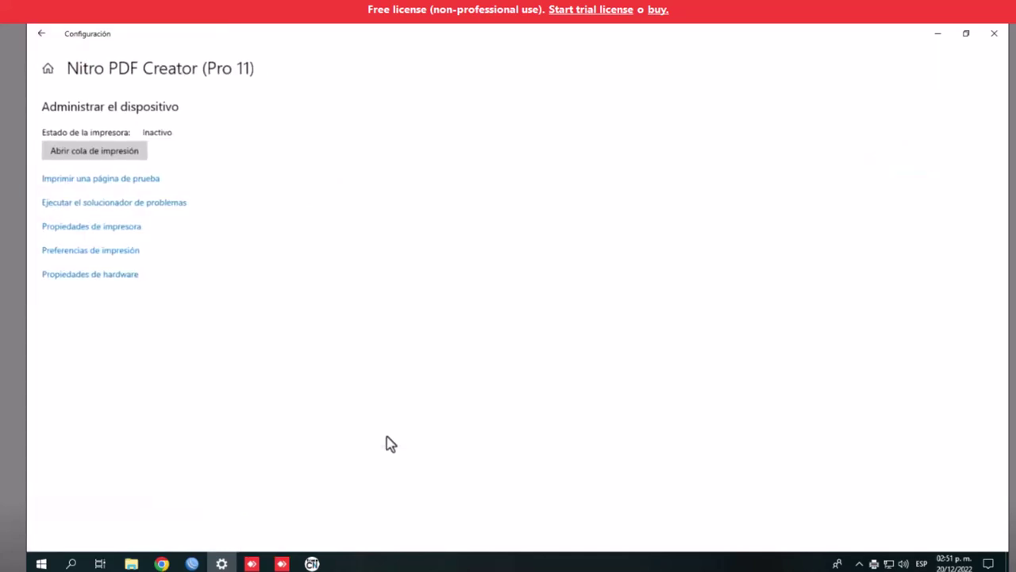
{"action": "left_click", "coordinate": [80, 229]}
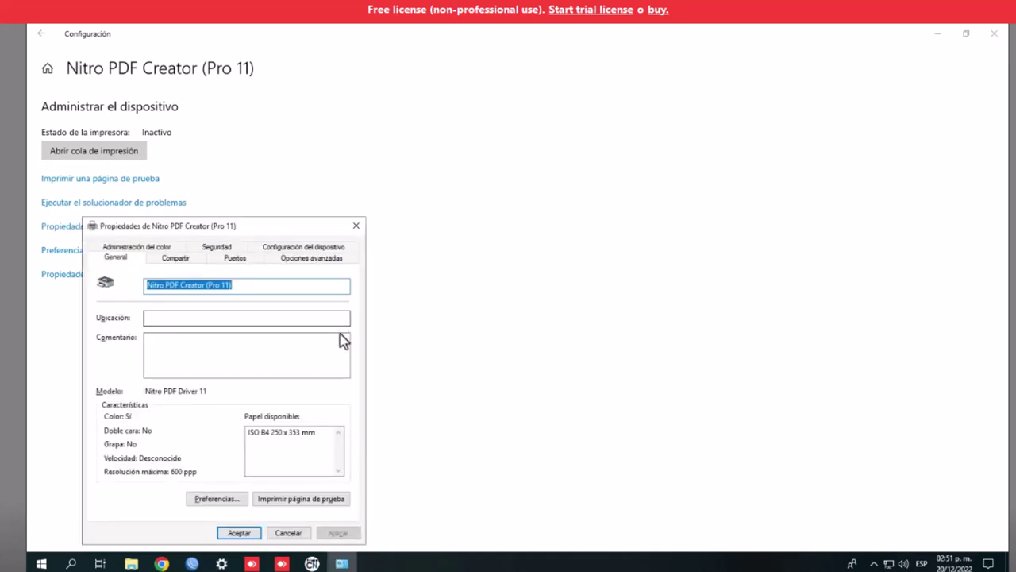
Review the General, Compartir, Puertos and Opciones avanzadas tabs, then Aplicar and Aceptar
{"action": "left_click", "coordinate": [173, 260]}
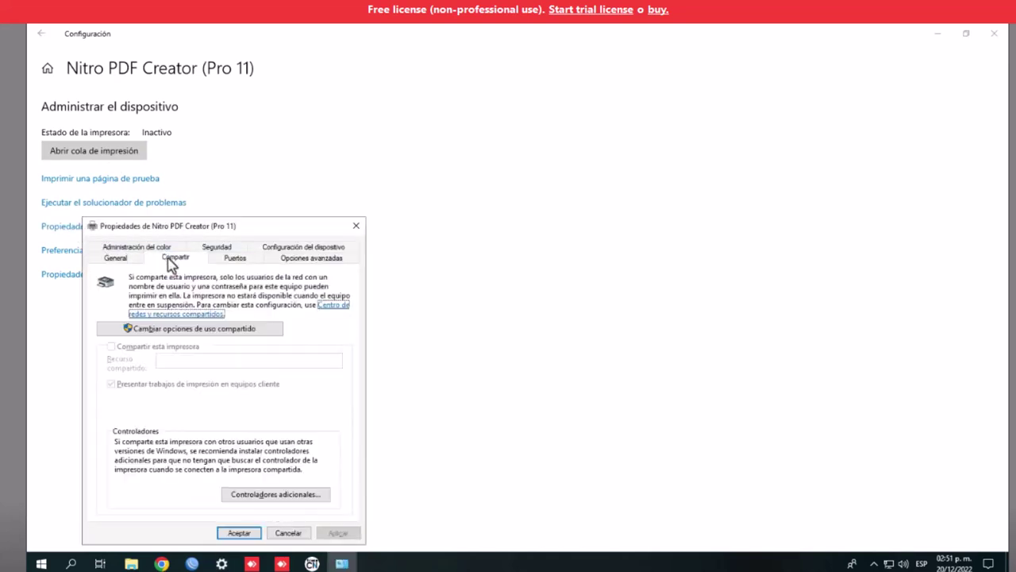
{"action": "left_click", "coordinate": [115, 258]}
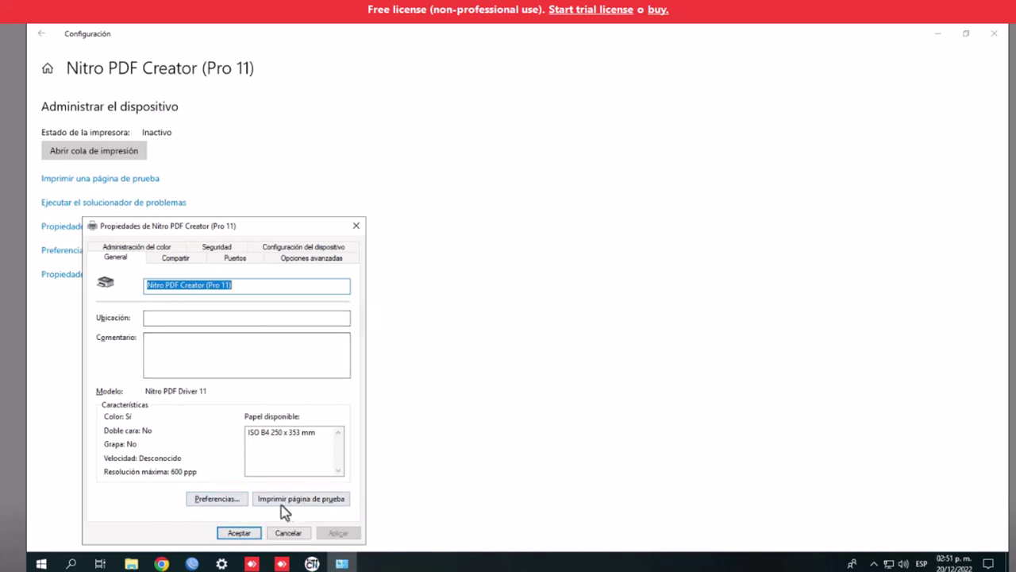
{"action": "left_click", "coordinate": [185, 262]}
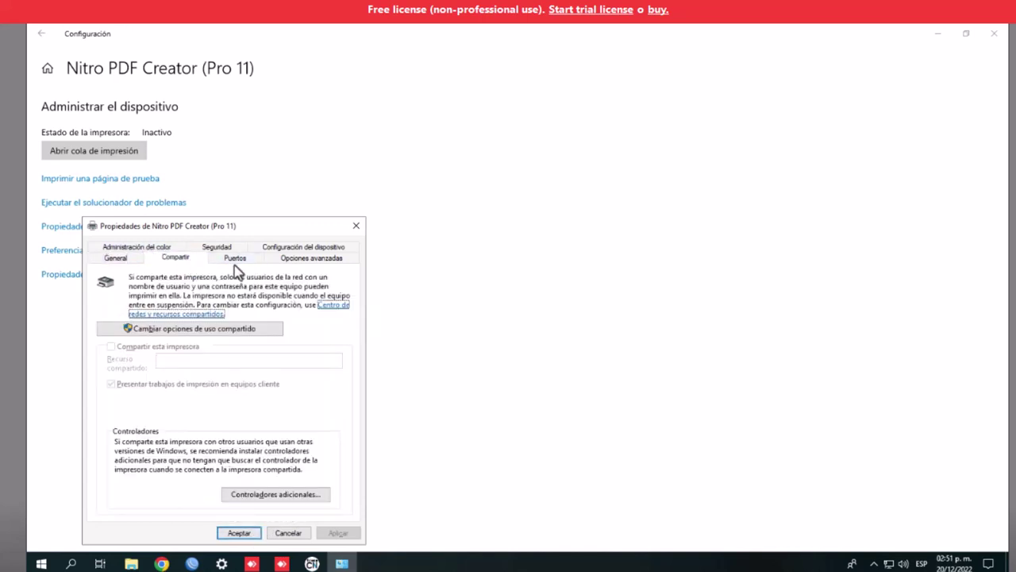
{"action": "left_click", "coordinate": [236, 262]}
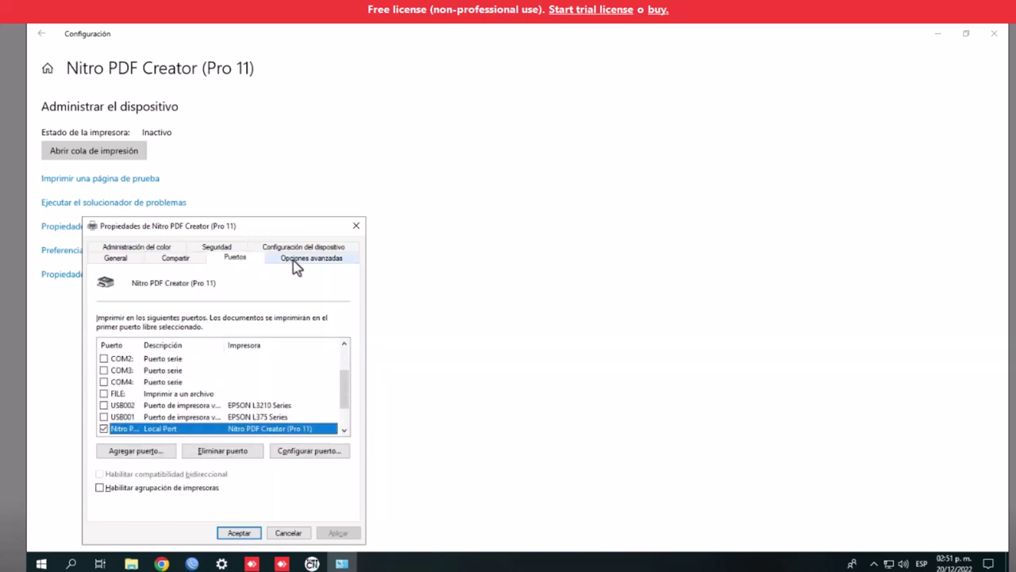
{"action": "left_click", "coordinate": [293, 262]}
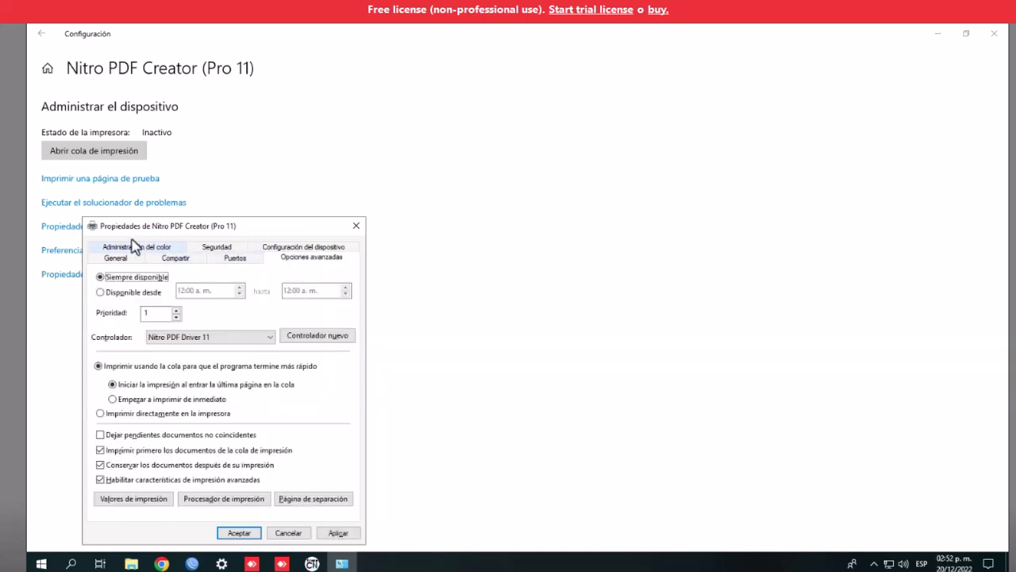
{"action": "left_click", "coordinate": [112, 259]}
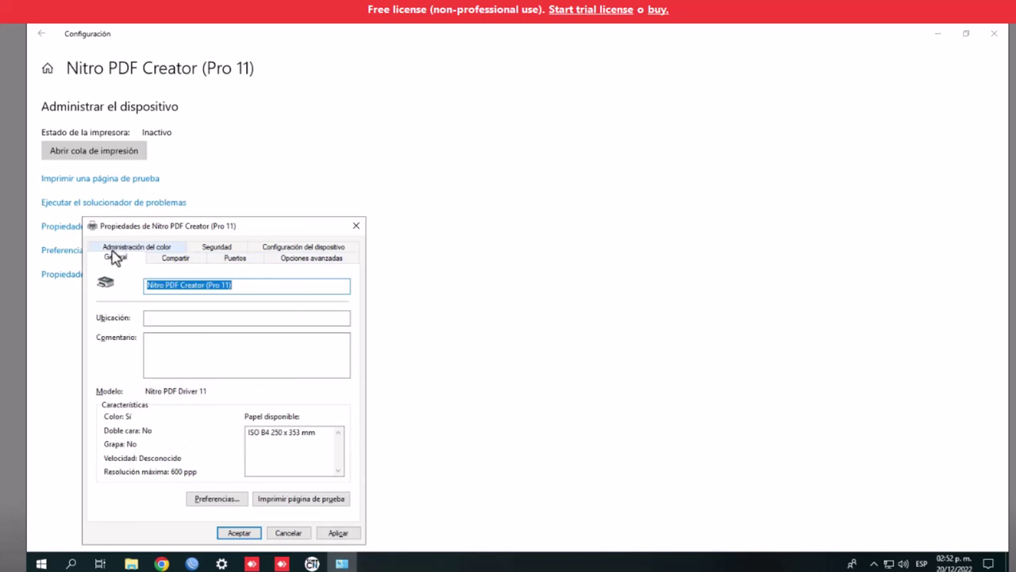
{"action": "left_click", "coordinate": [339, 532]}
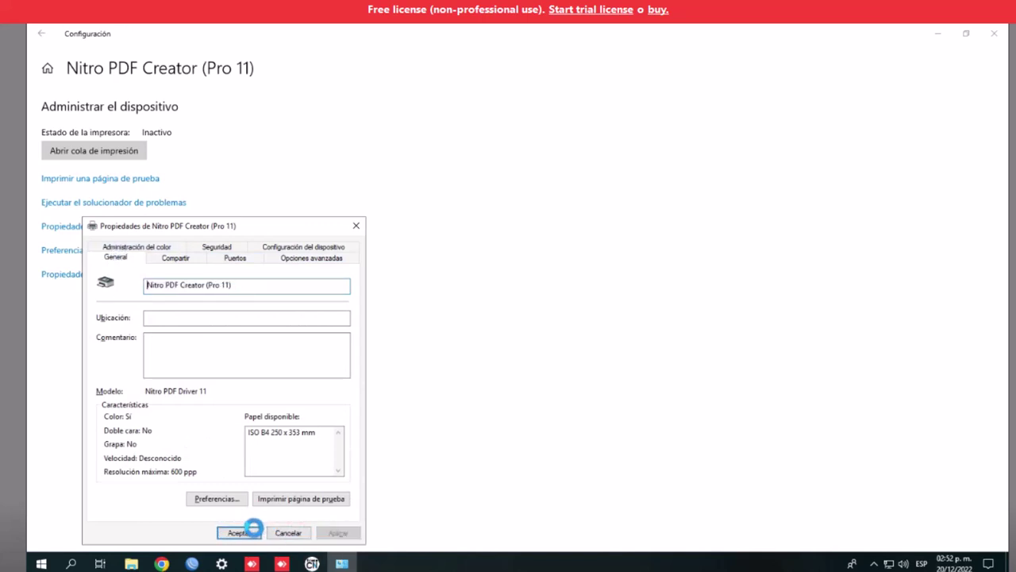
{"action": "left_click", "coordinate": [243, 532]}
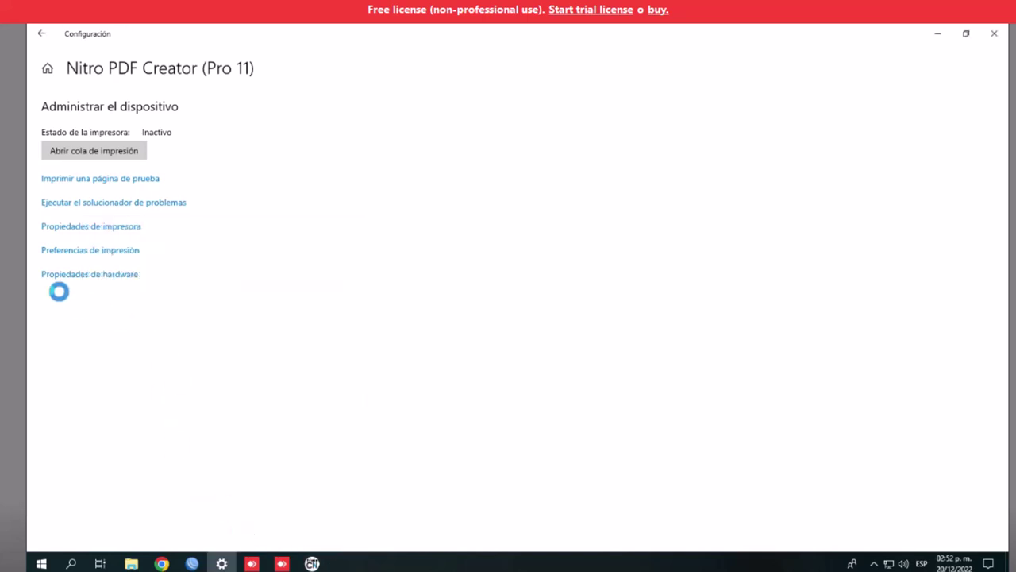
Close the Settings and Chrome windows and switch to the local desktop
{"action": "left_click", "coordinate": [993, 35]}
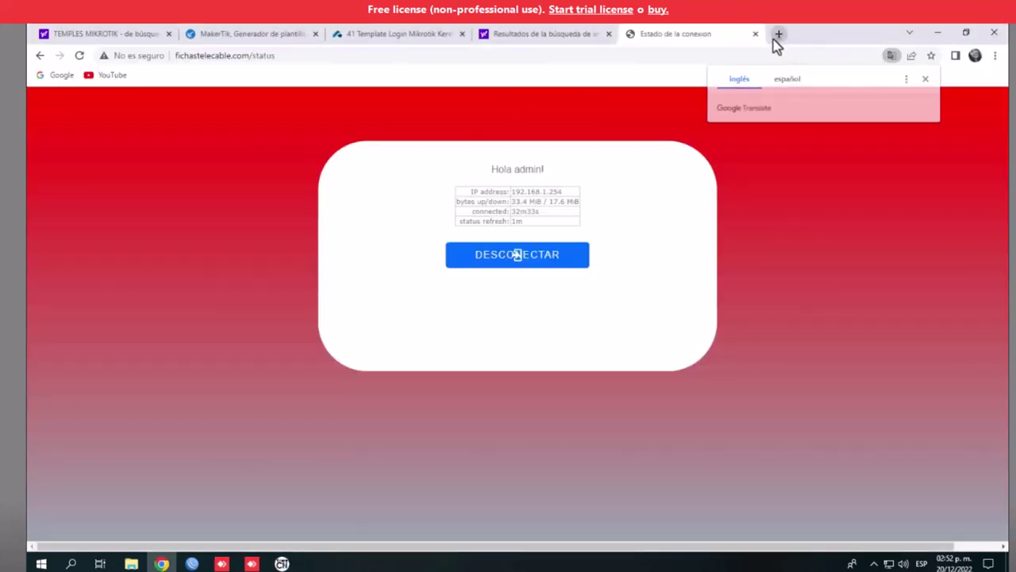
{"action": "left_click", "coordinate": [775, 36]}
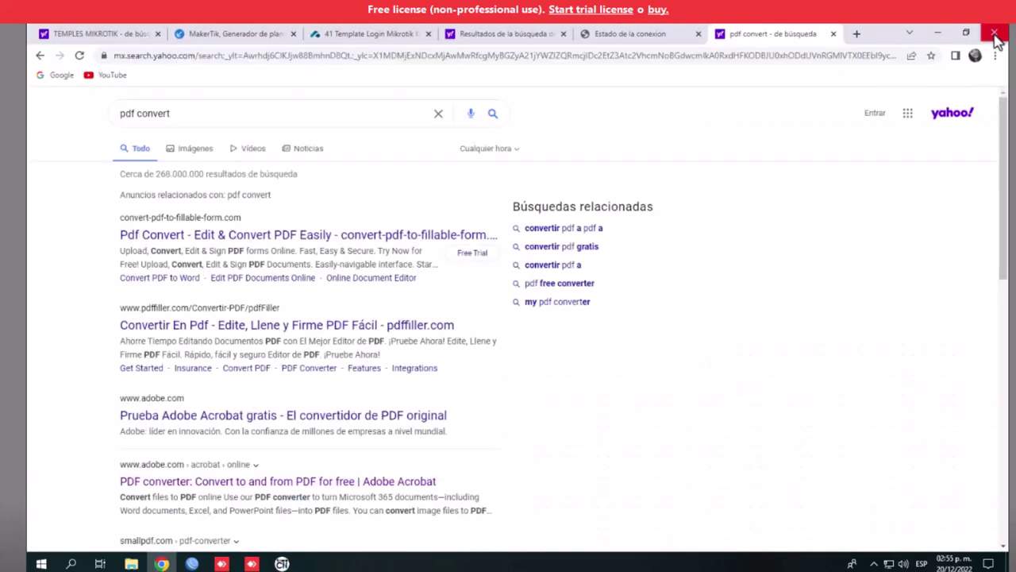
{"action": "left_click", "coordinate": [995, 35]}
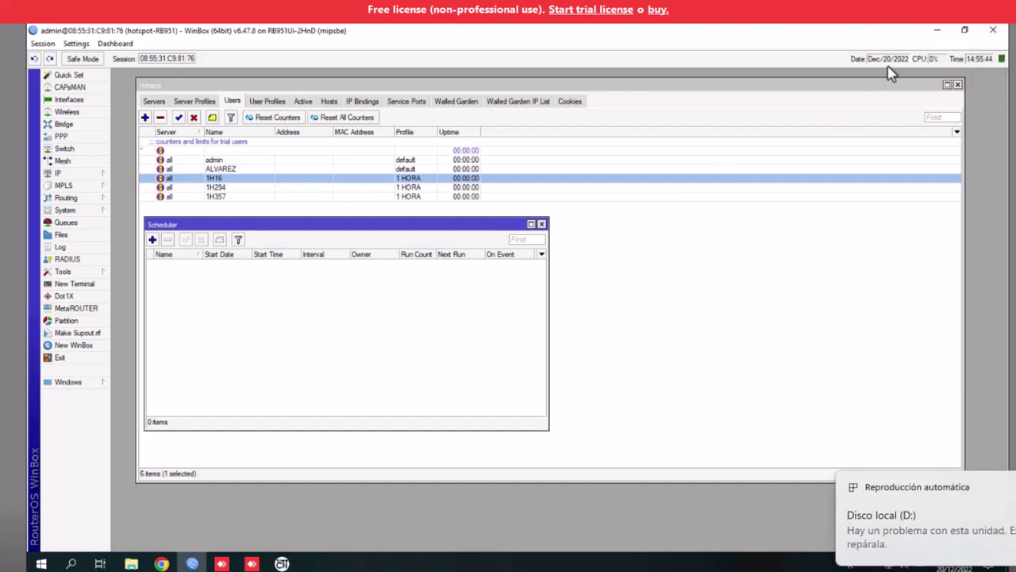
{"action": "key", "text": "super+d"}
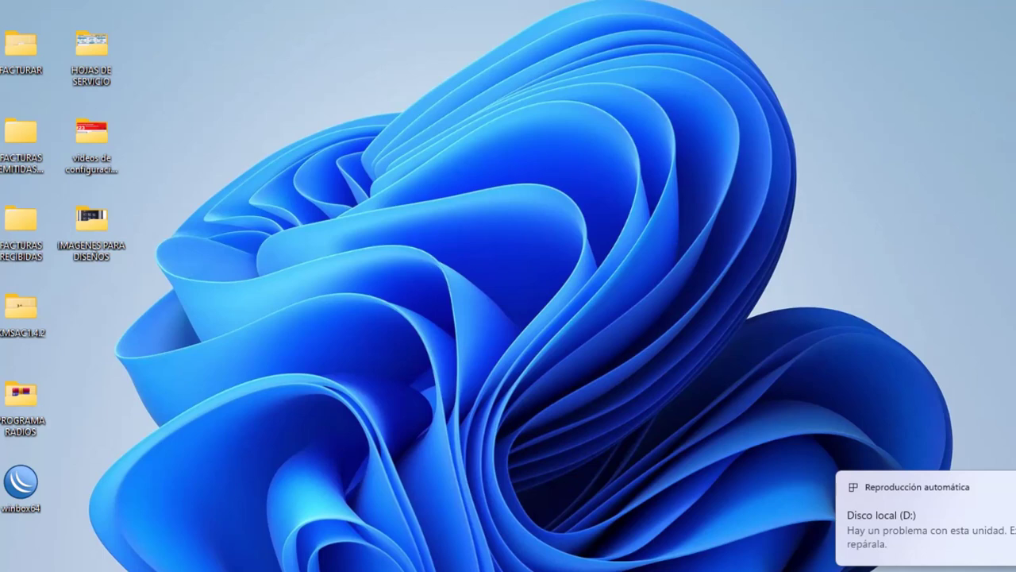
In Disco local (D:), copy the Foxit PDF Editor Pro 12.1.0.15250 Multilingual folder
{"action": "key", "text": "super+e"}
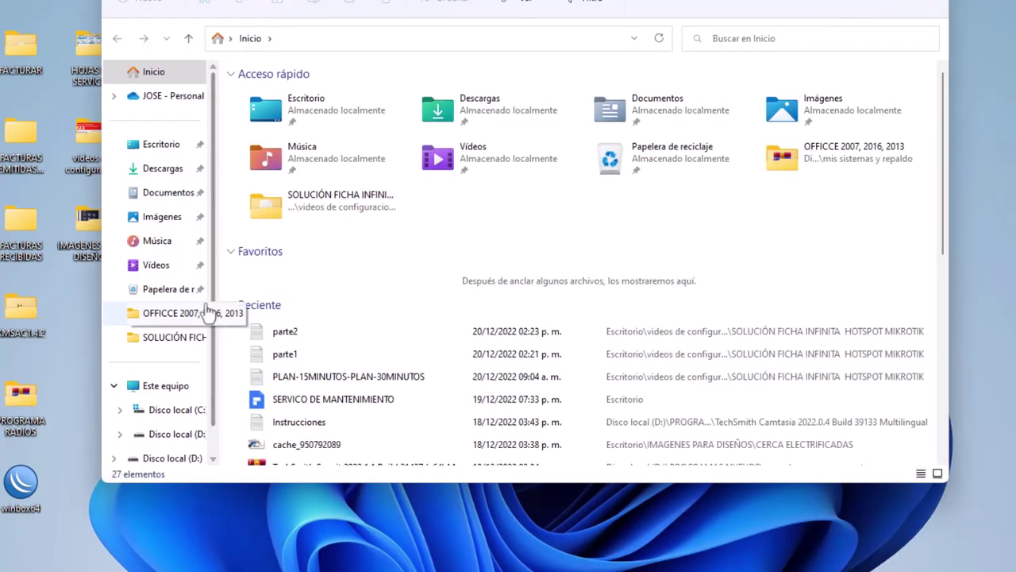
{"action": "left_click", "coordinate": [143, 434]}
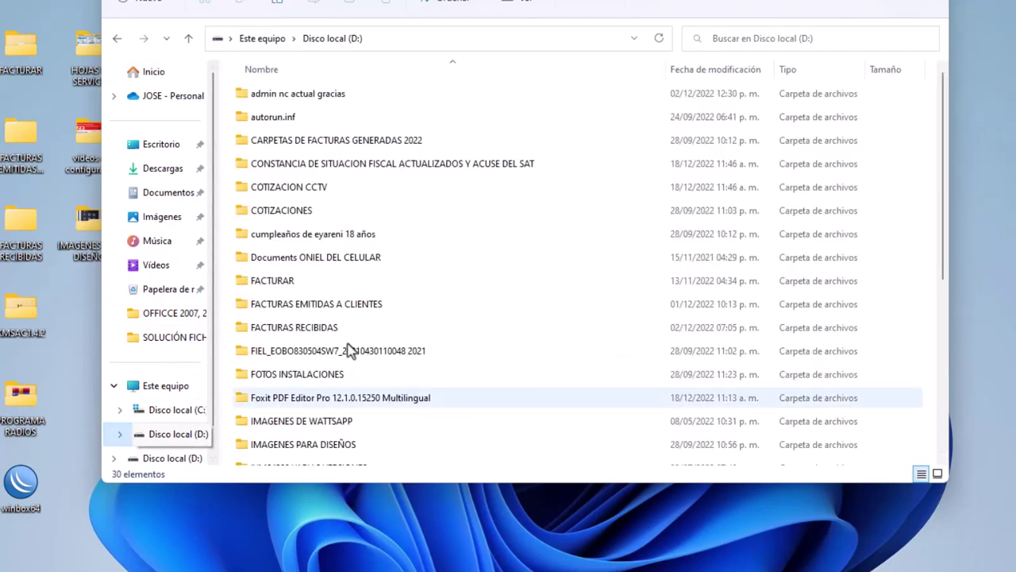
{"action": "scroll", "coordinate": [421, 335], "scroll_direction": "down", "scroll_amount": 1}
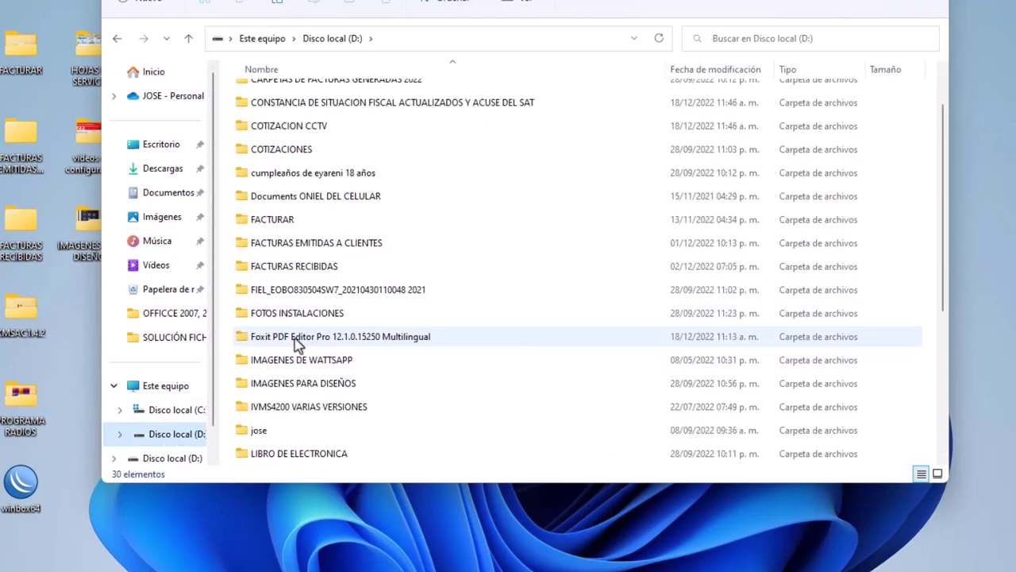
{"action": "left_click", "coordinate": [298, 342]}
{"action": "double_click", "coordinate": [297, 342]}
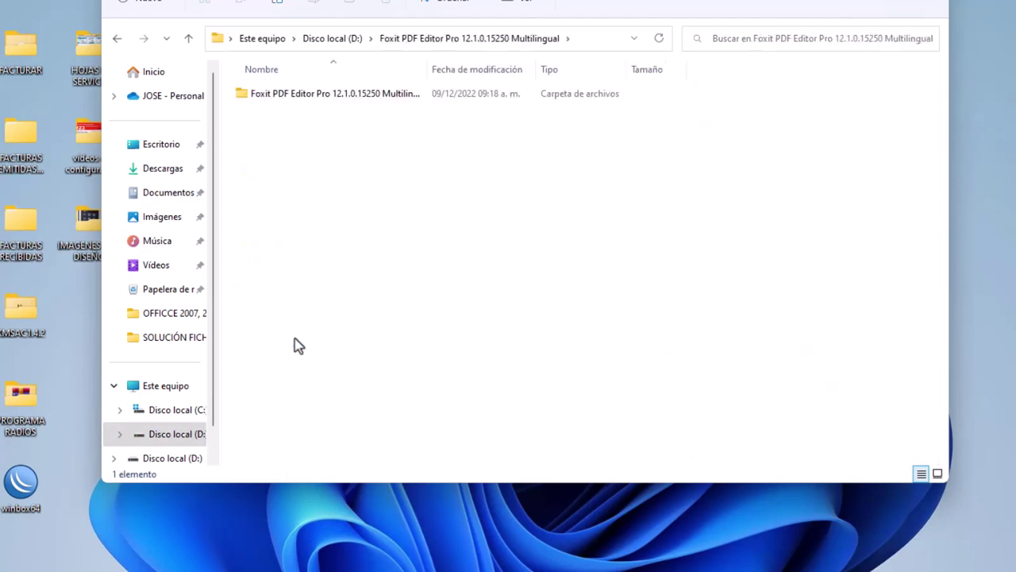
{"action": "double_click", "coordinate": [326, 102]}
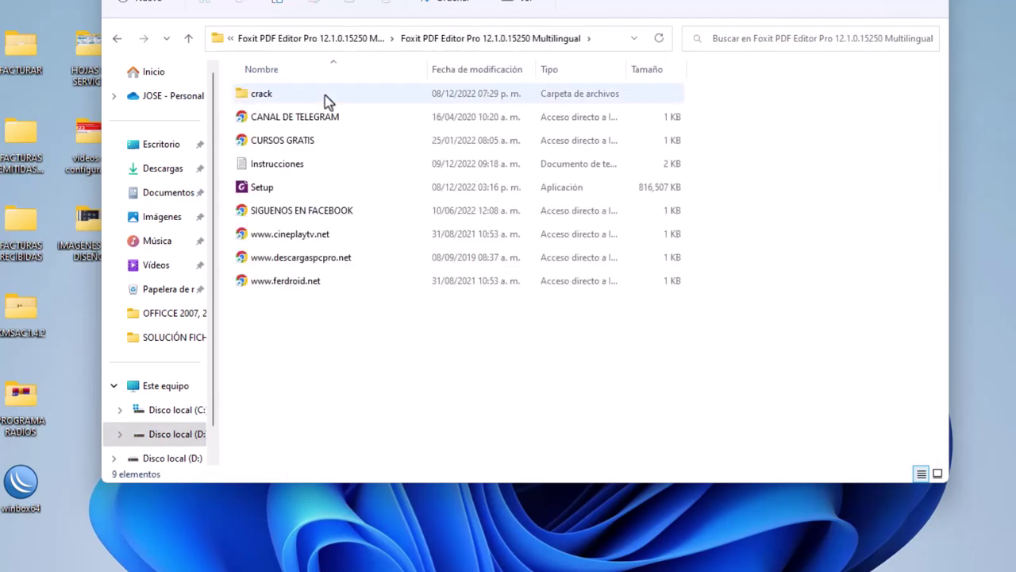
{"action": "left_click", "coordinate": [117, 40]}
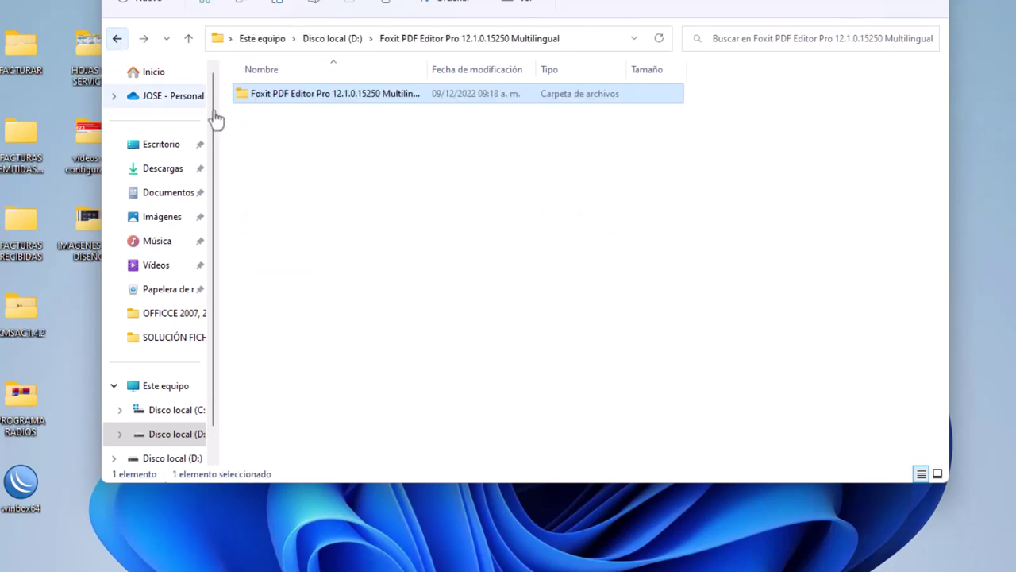
{"action": "right_click", "coordinate": [298, 95]}
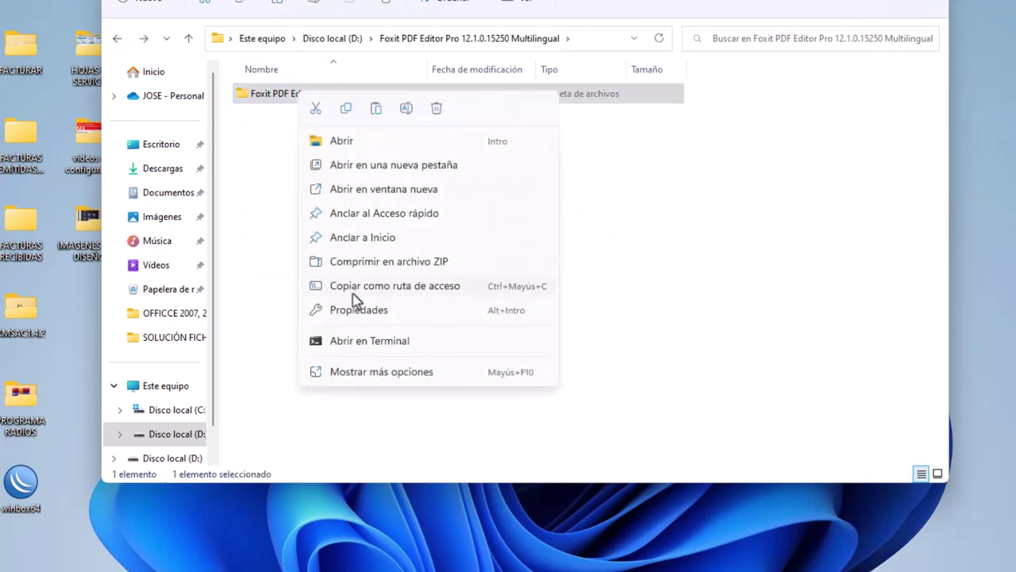
{"action": "left_click", "coordinate": [346, 109]}
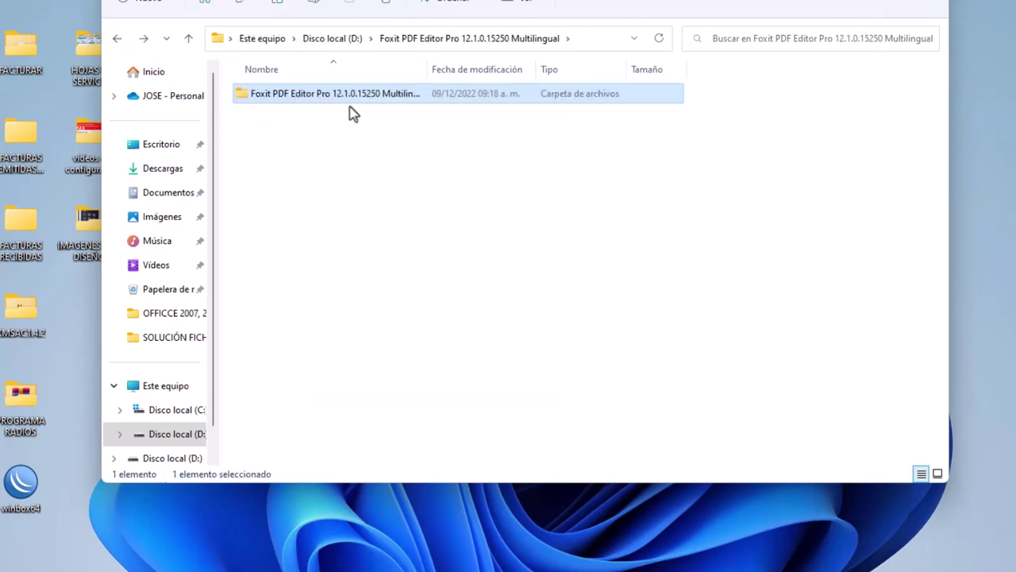
{"action": "key", "text": "super+d"}
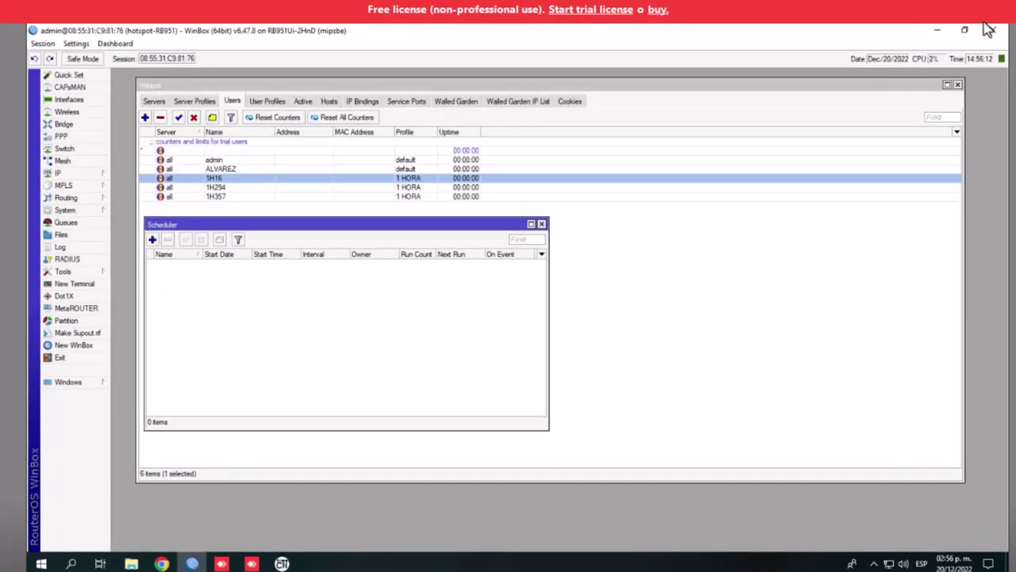
Minimize WinBox, paste the Foxit folder onto the remote desktop, and move the Copiando dialog aside
{"action": "left_click", "coordinate": [937, 31]}
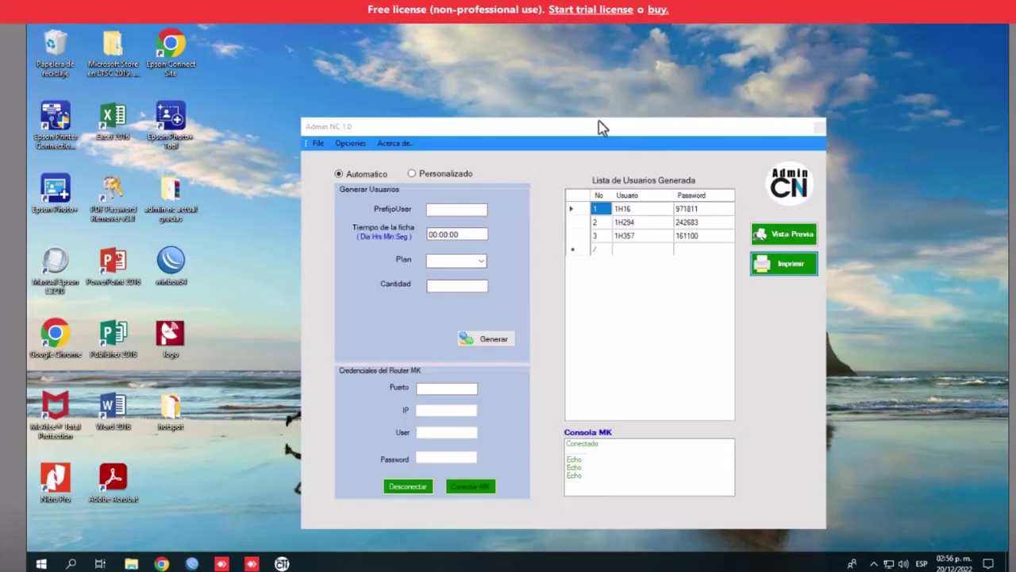
{"action": "right_click", "coordinate": [239, 136]}
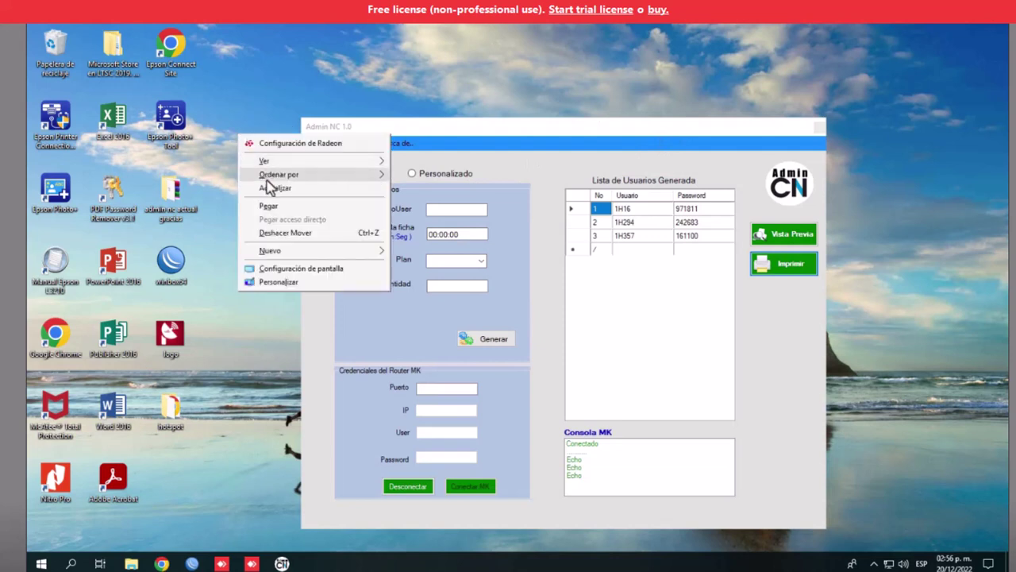
{"action": "left_click", "coordinate": [268, 206]}
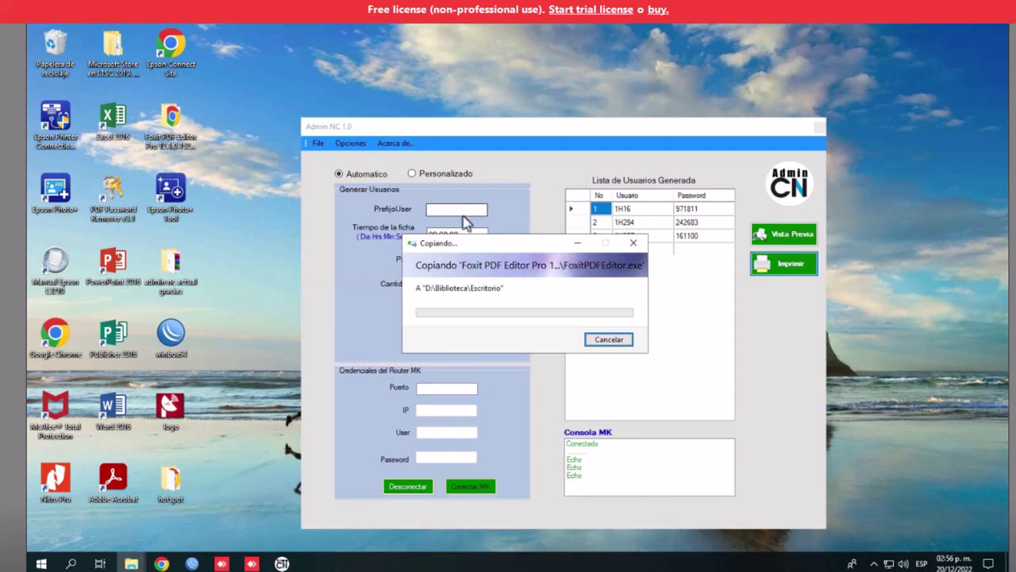
{"action": "left_click_drag", "start_coordinate": [477, 250], "coordinate": [363, 242]}
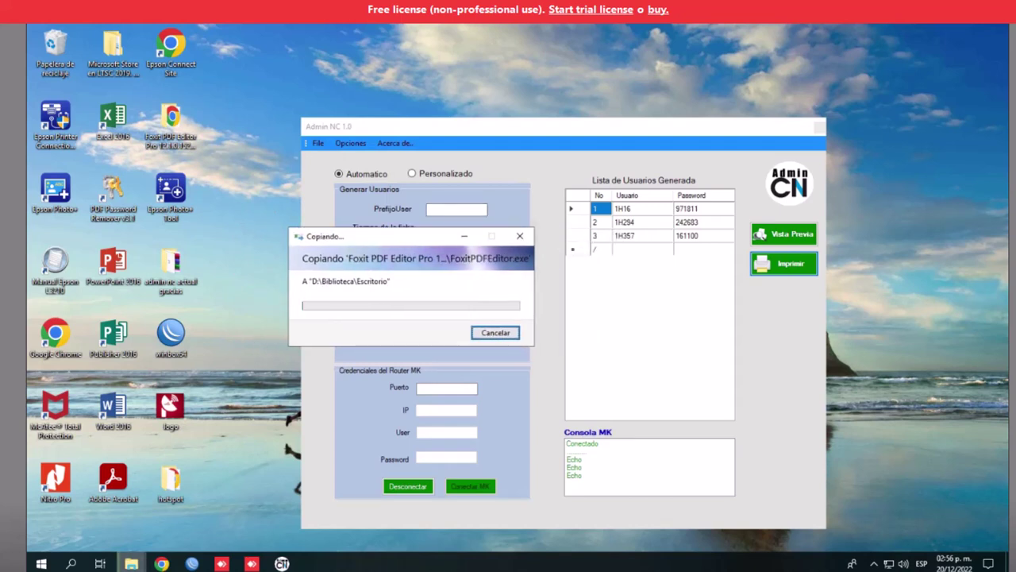
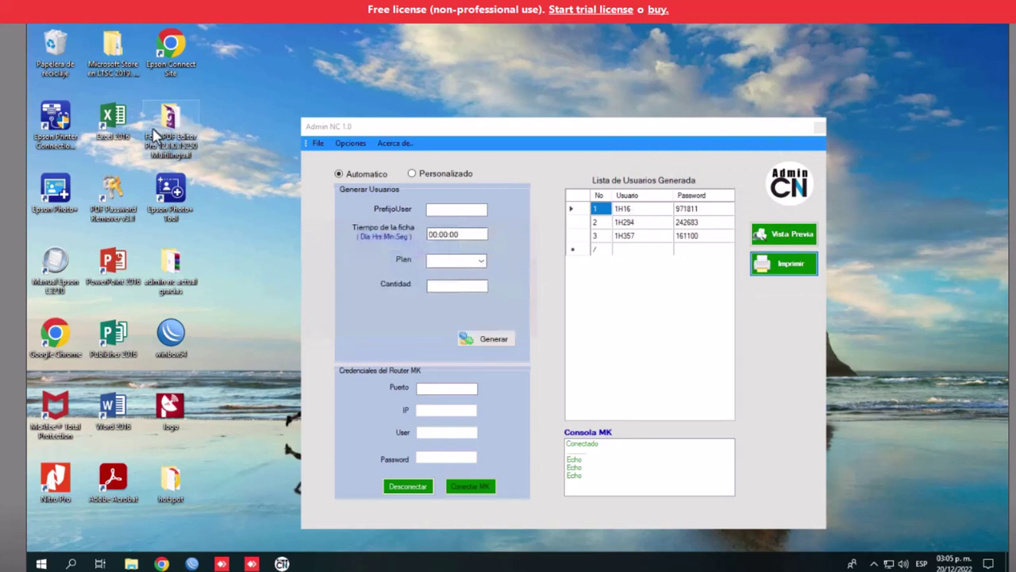
Locate the Moficar esta plantilla image in the desktop's admin nc actual gracias folder
{"action": "left_click", "coordinate": [248, 107]}
{"action": "left_click", "coordinate": [176, 278]}
{"action": "double_click", "coordinate": [176, 278]}
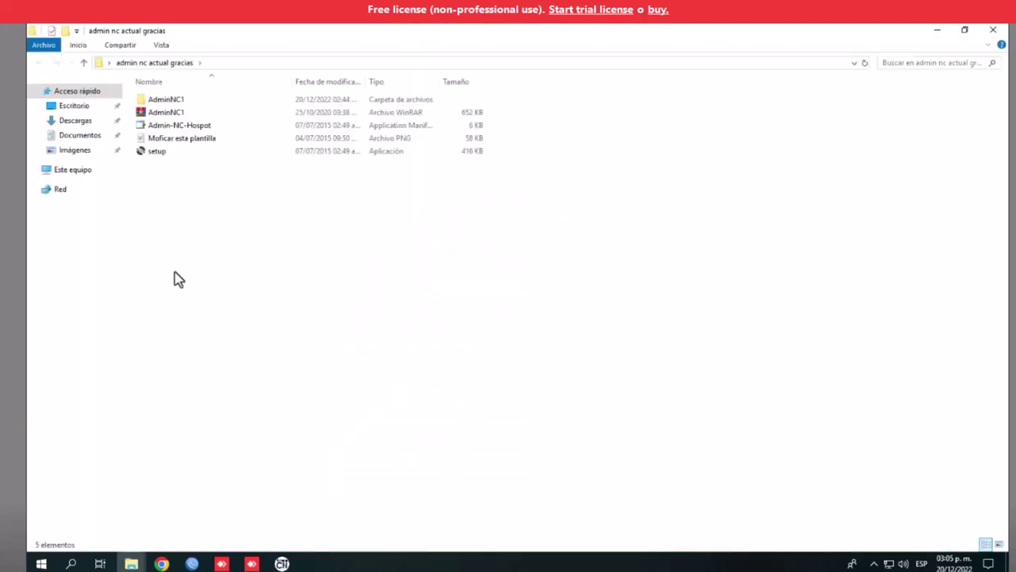
{"action": "left_click", "coordinate": [167, 141]}
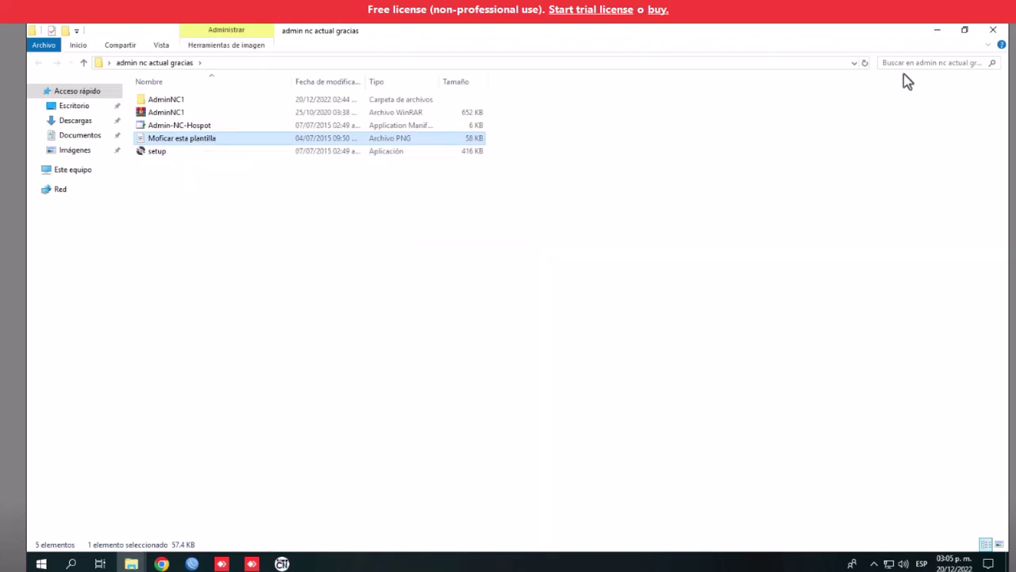
{"action": "left_click", "coordinate": [991, 31]}
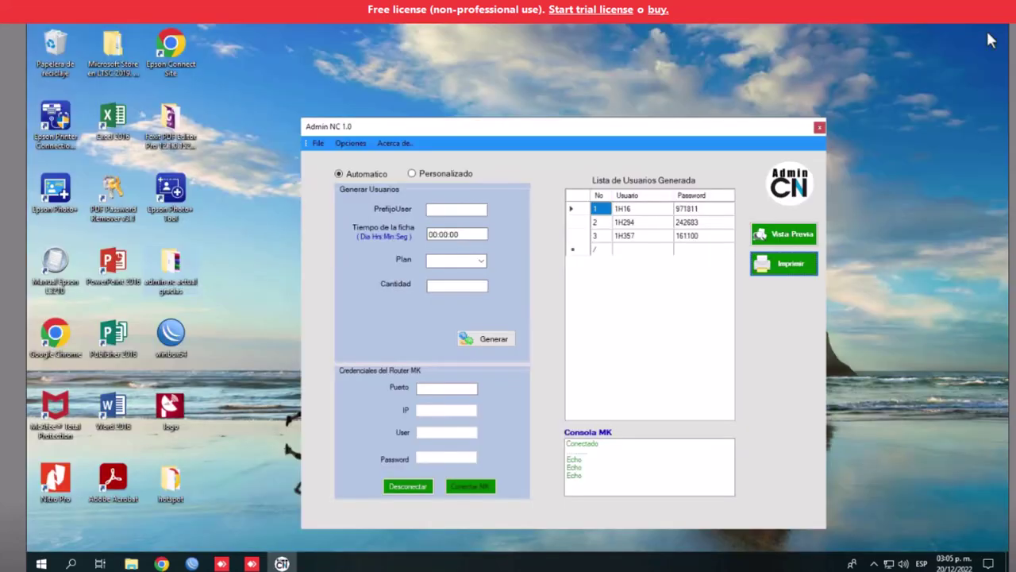
Load Desktop\admin nc actual gracias\Moficar esta plantilla as the Admin NC voucher template image
{"action": "left_click", "coordinate": [350, 143]}
{"action": "left_click", "coordinate": [370, 158]}
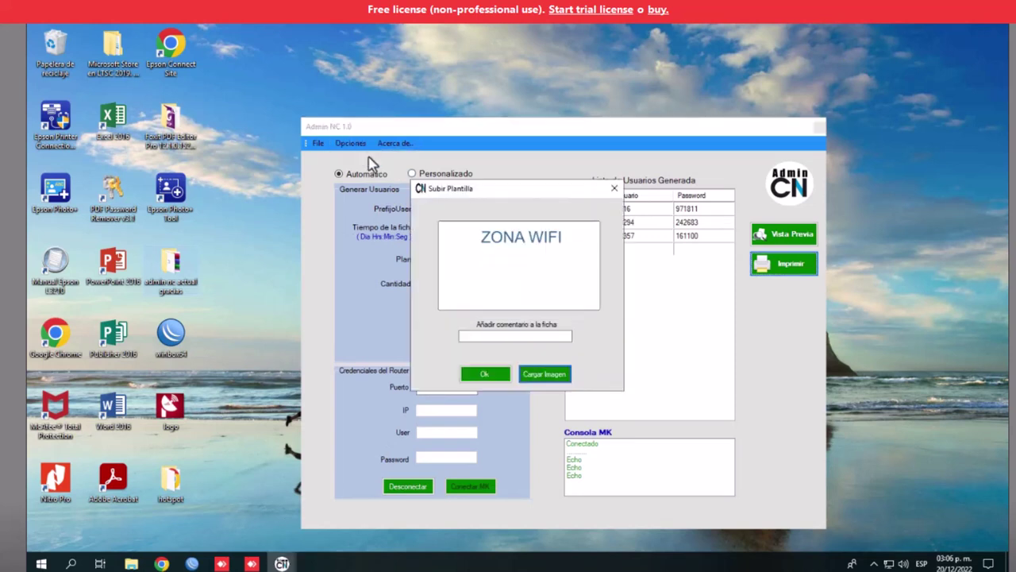
{"action": "left_click", "coordinate": [540, 378]}
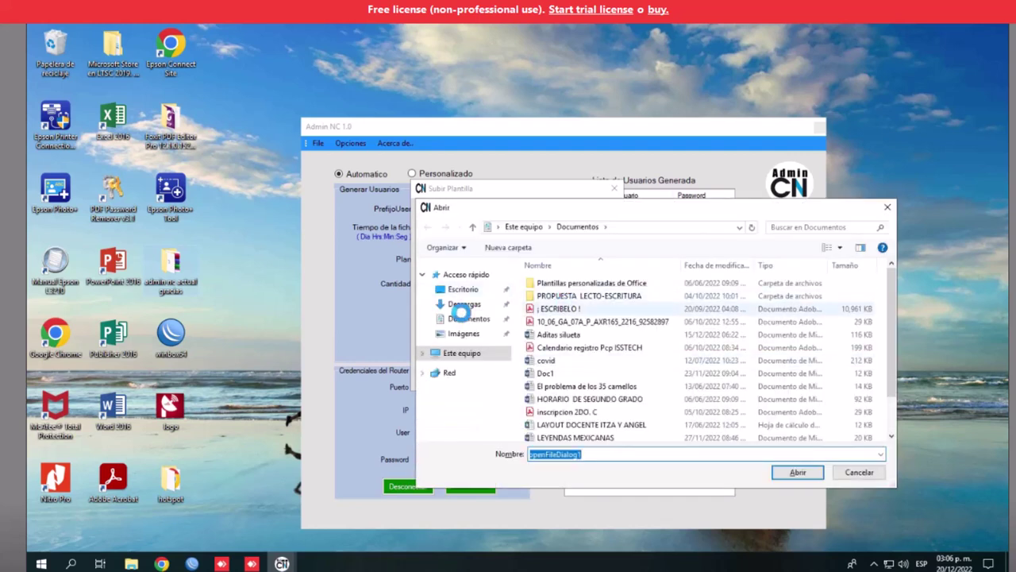
{"action": "left_click", "coordinate": [463, 289]}
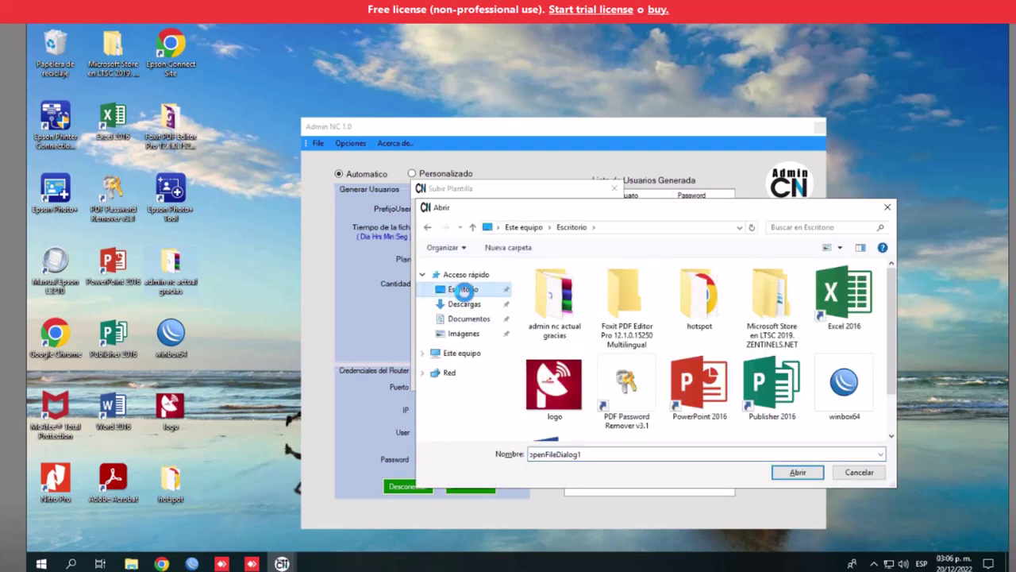
{"action": "double_click", "coordinate": [554, 305]}
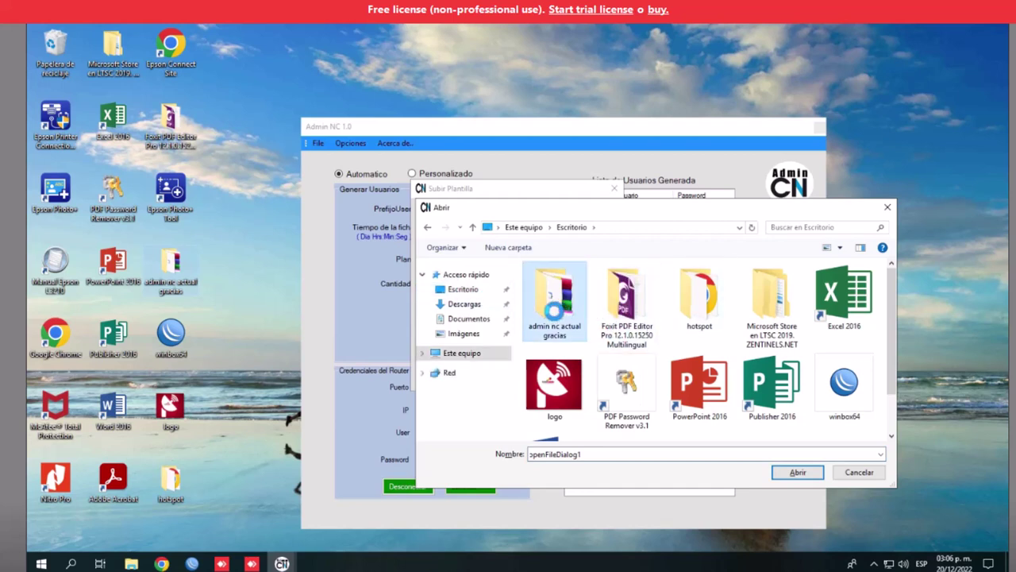
{"action": "left_click", "coordinate": [558, 318]}
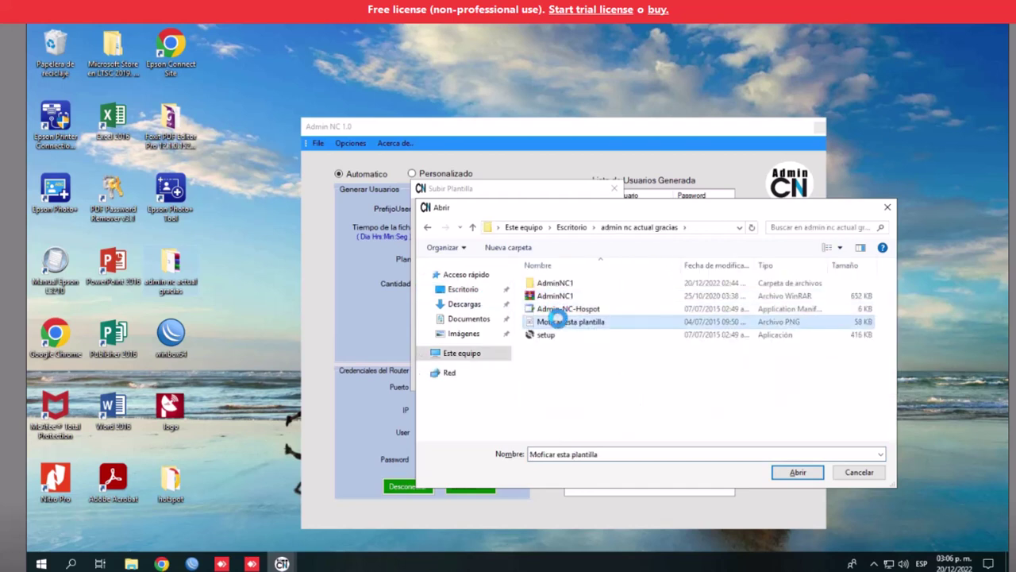
{"action": "left_click", "coordinate": [794, 473]}
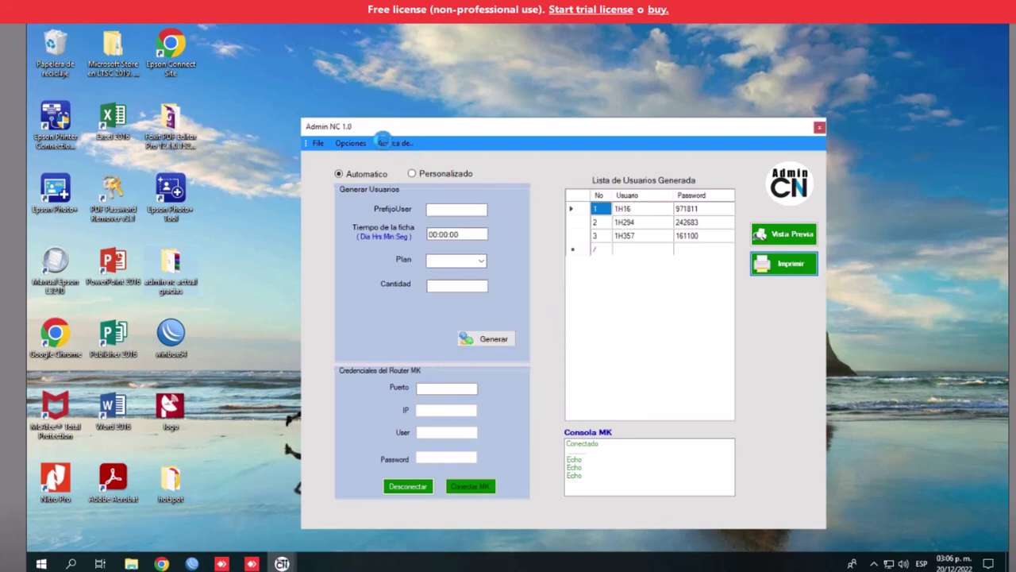
Toggle single-user and batch modes, dismiss the template upload error, and open the Foxit folder
{"action": "left_click", "coordinate": [359, 143]}
{"action": "mouse_move", "coordinate": [386, 143]}
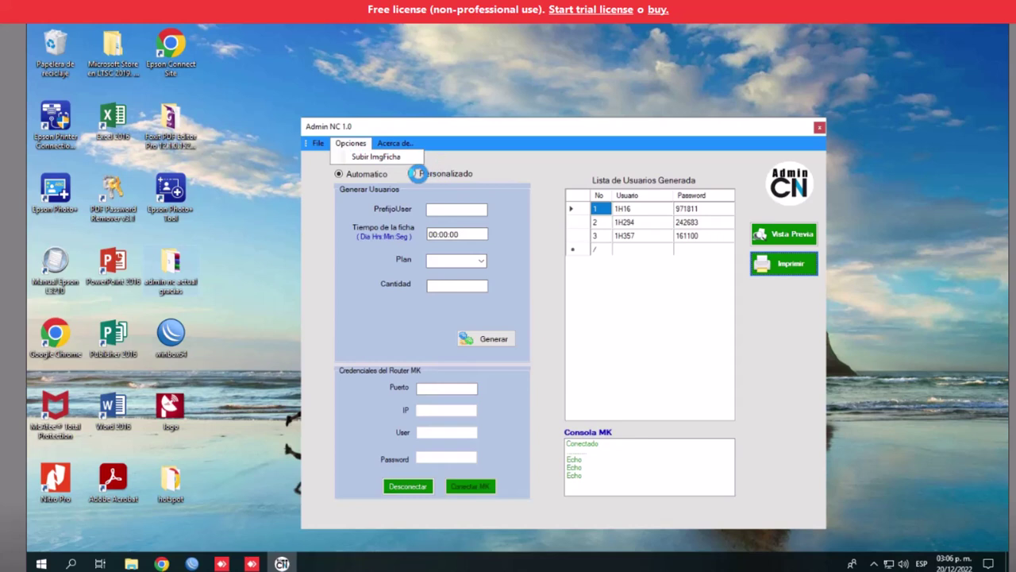
{"action": "left_click", "coordinate": [416, 174]}
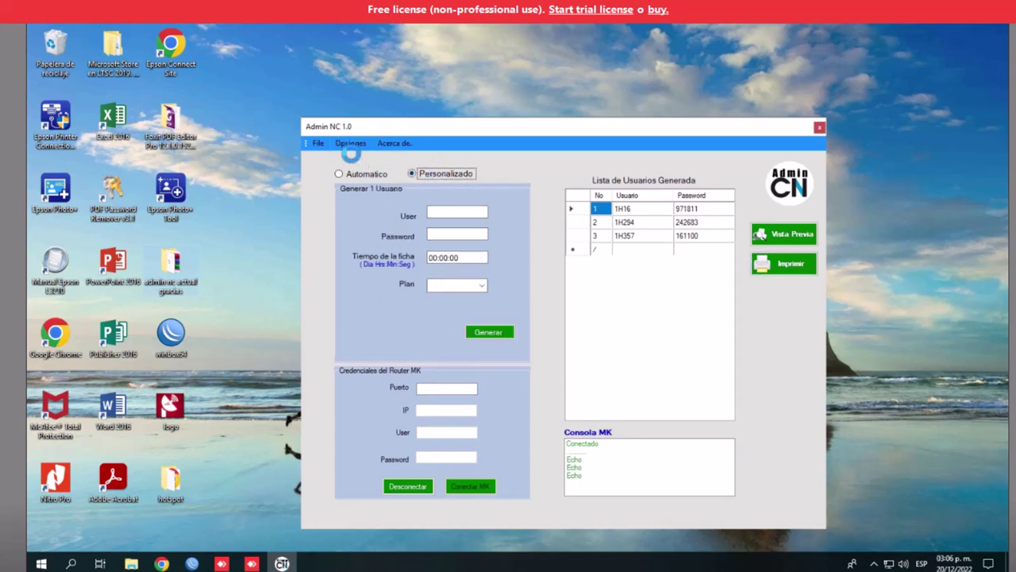
{"action": "left_click", "coordinate": [363, 173]}
{"action": "left_click", "coordinate": [350, 143]}
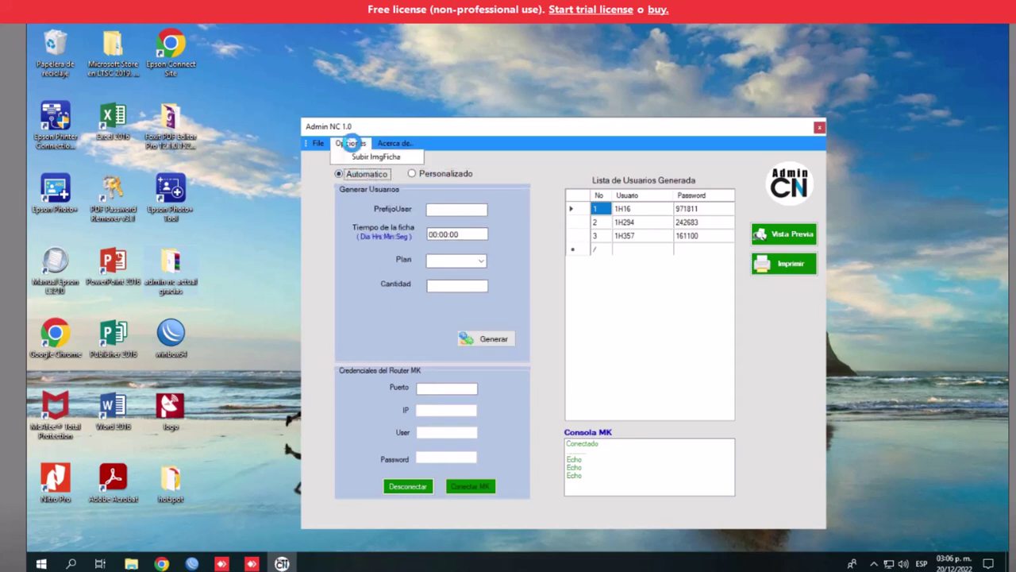
{"action": "left_click", "coordinate": [373, 156]}
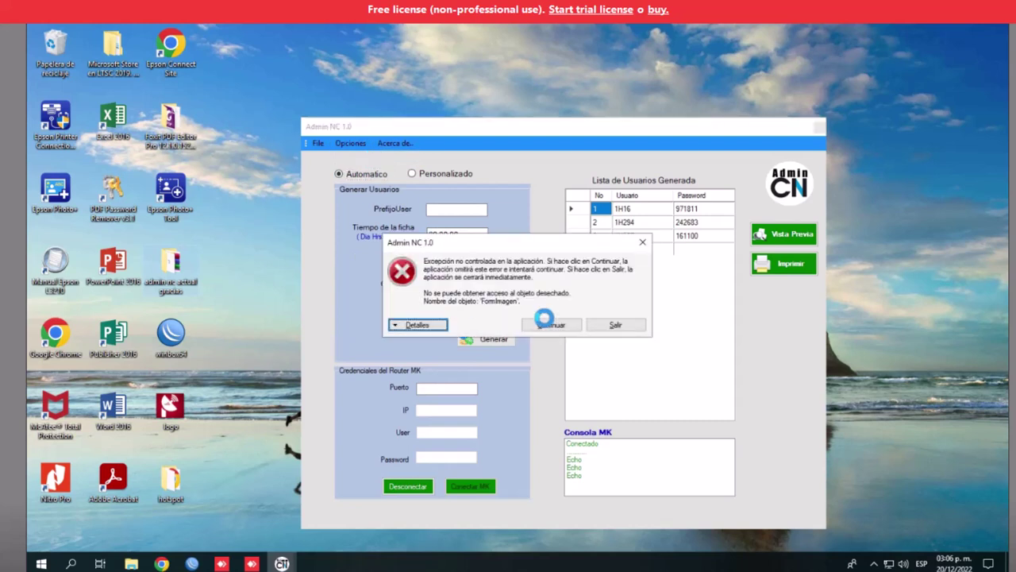
{"action": "key", "text": "Escape"}
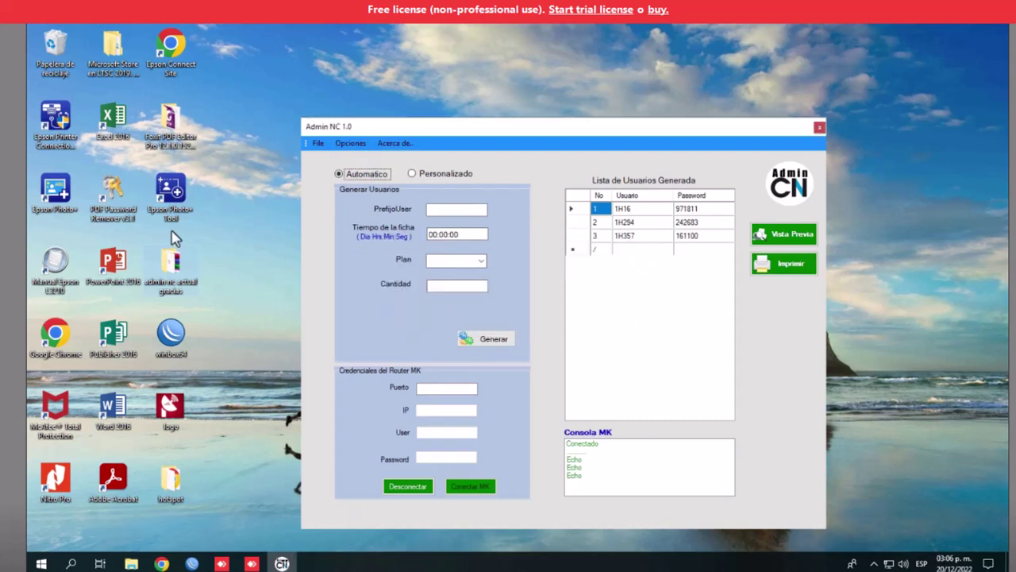
{"action": "double_click", "coordinate": [172, 131]}
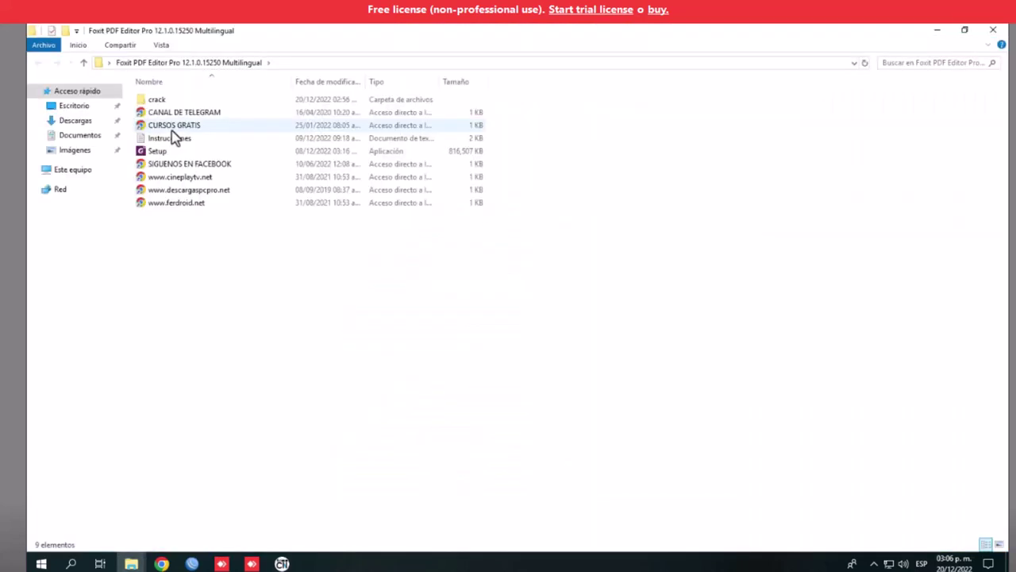
Run the Foxit PDF Editor Setup as administrator and approve the UAC prompt
{"action": "left_click", "coordinate": [165, 156]}
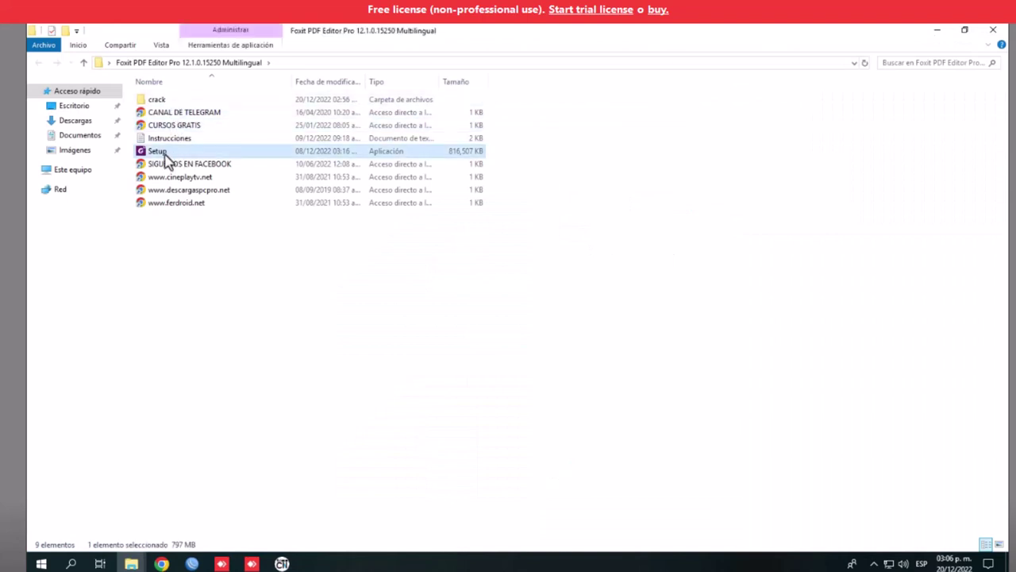
{"action": "right_click", "coordinate": [165, 156]}
{"action": "left_click", "coordinate": [218, 176]}
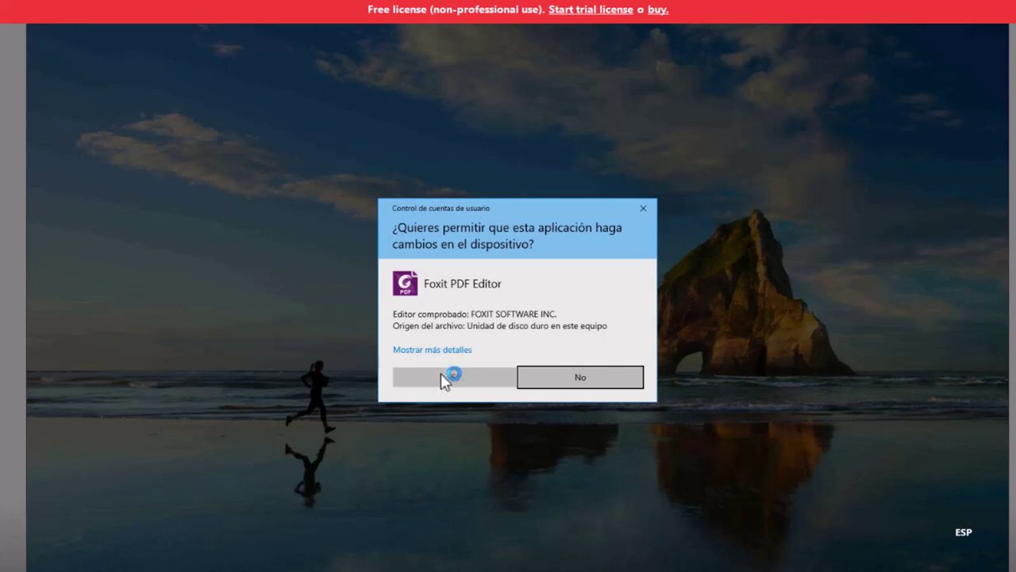
{"action": "left_click", "coordinate": [445, 378]}
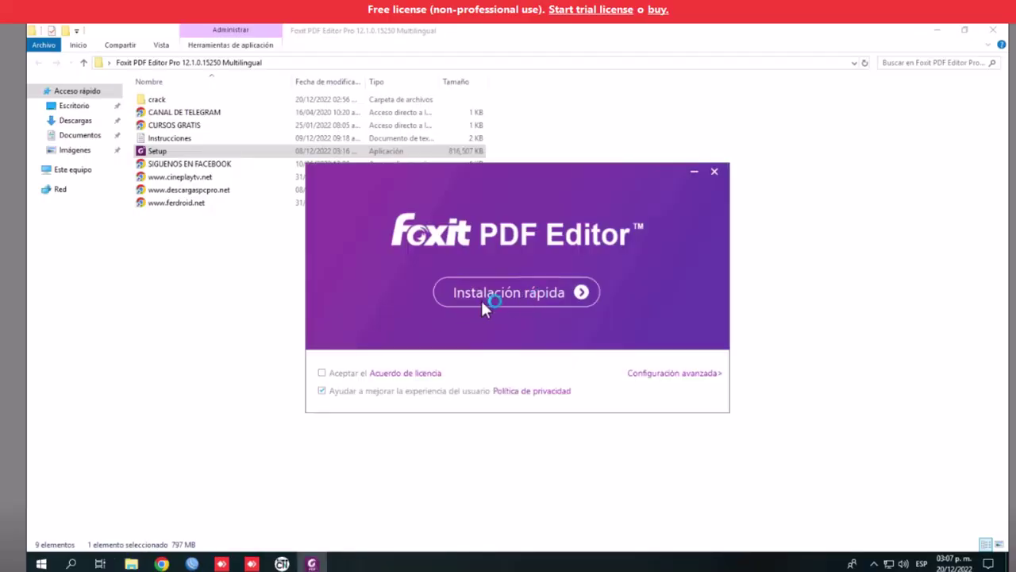
Accept the licence, run the quick installation of Foxit PDF Editor, and close the finished installer
{"action": "left_click", "coordinate": [322, 373]}
{"action": "left_click", "coordinate": [498, 294]}
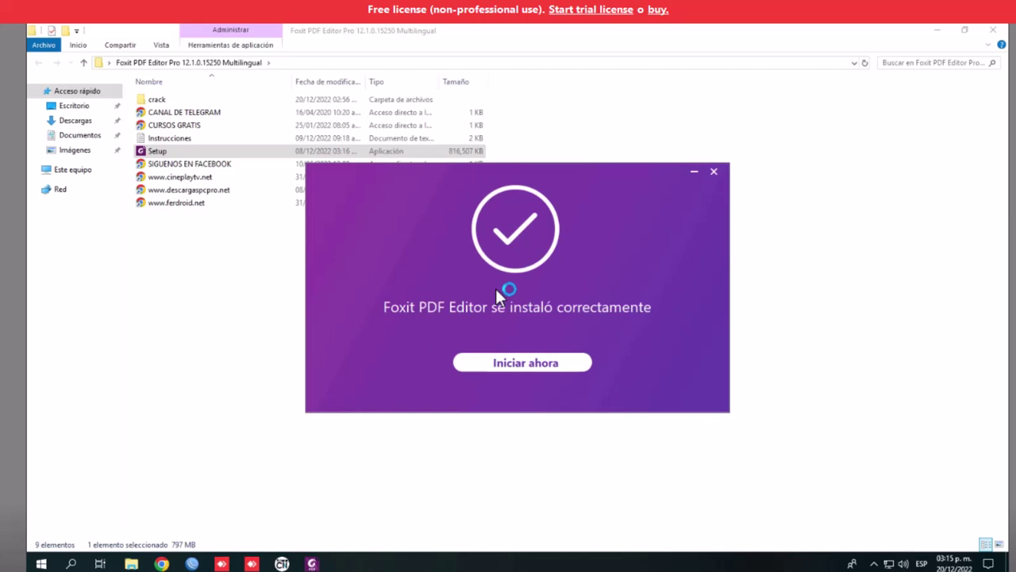
{"action": "left_click", "coordinate": [714, 170]}
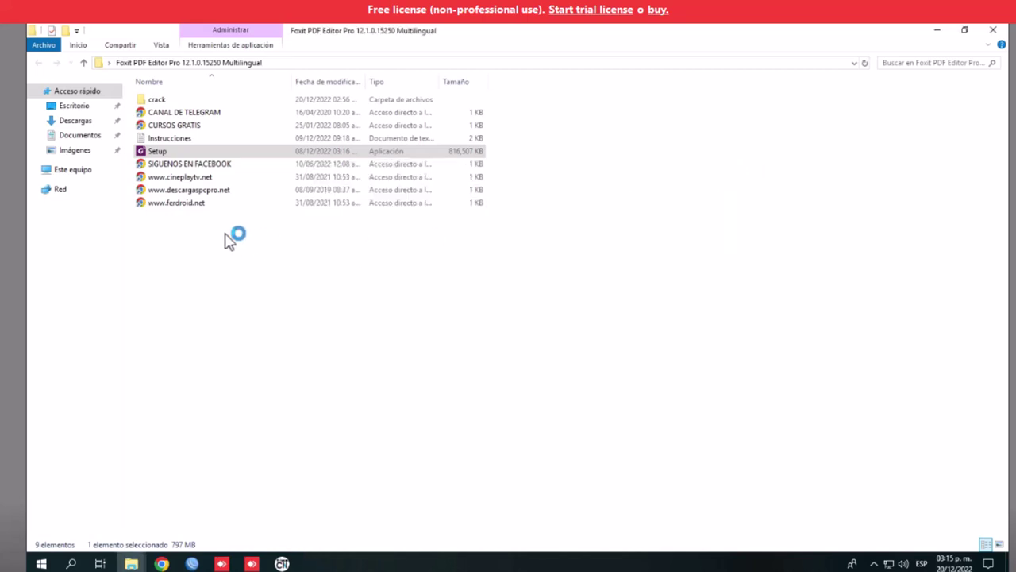
Copy the FoxitPDFEditor file from crack\crack, then open its plugins folder
{"action": "double_click", "coordinate": [164, 100]}
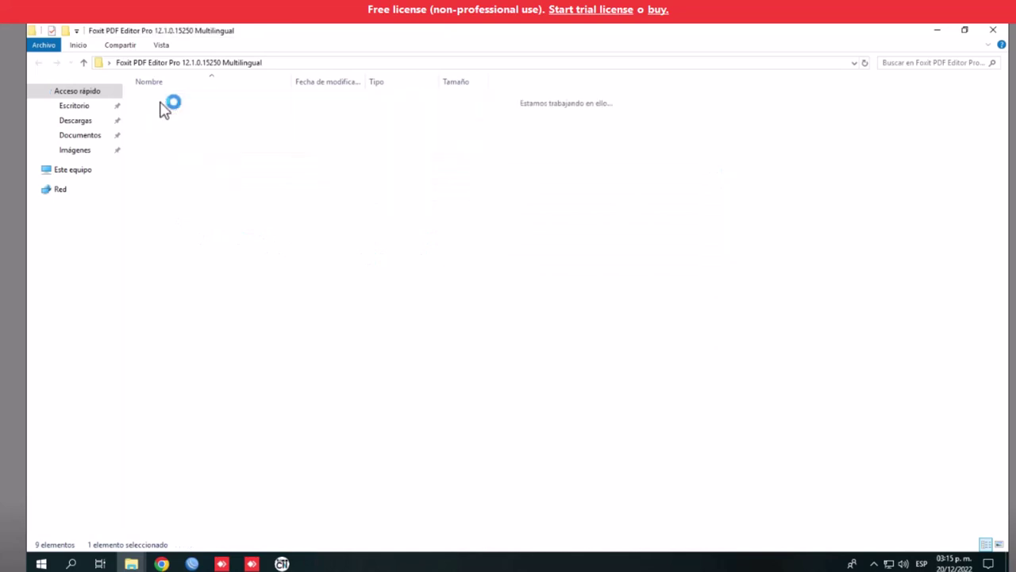
{"action": "double_click", "coordinate": [178, 101]}
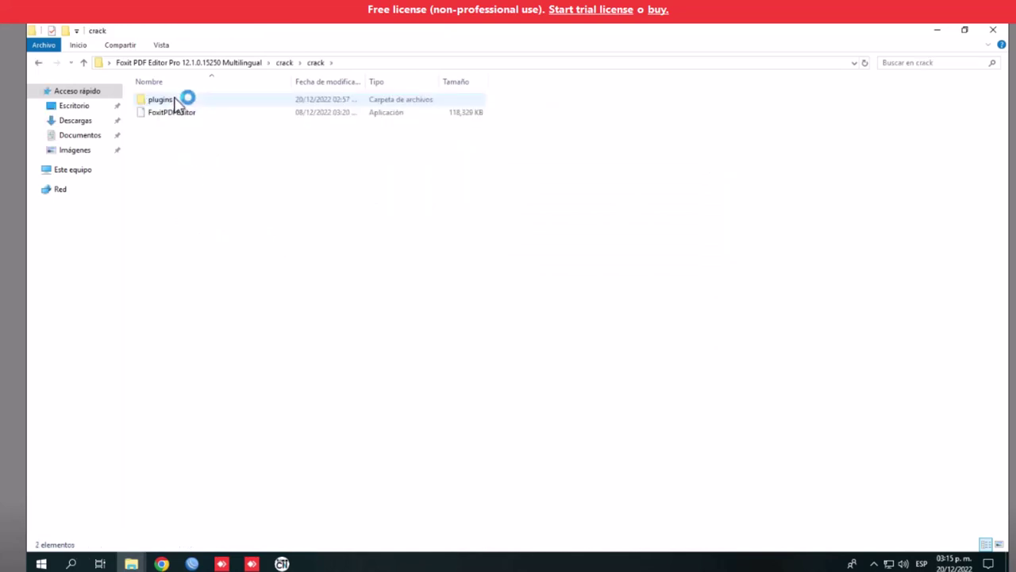
{"action": "left_click", "coordinate": [182, 115]}
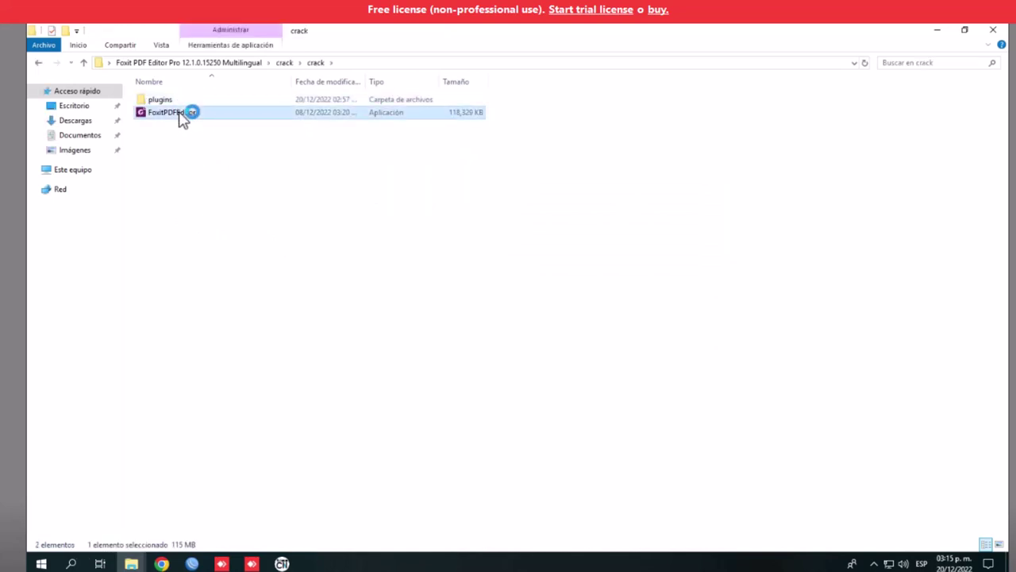
{"action": "right_click", "coordinate": [179, 112]}
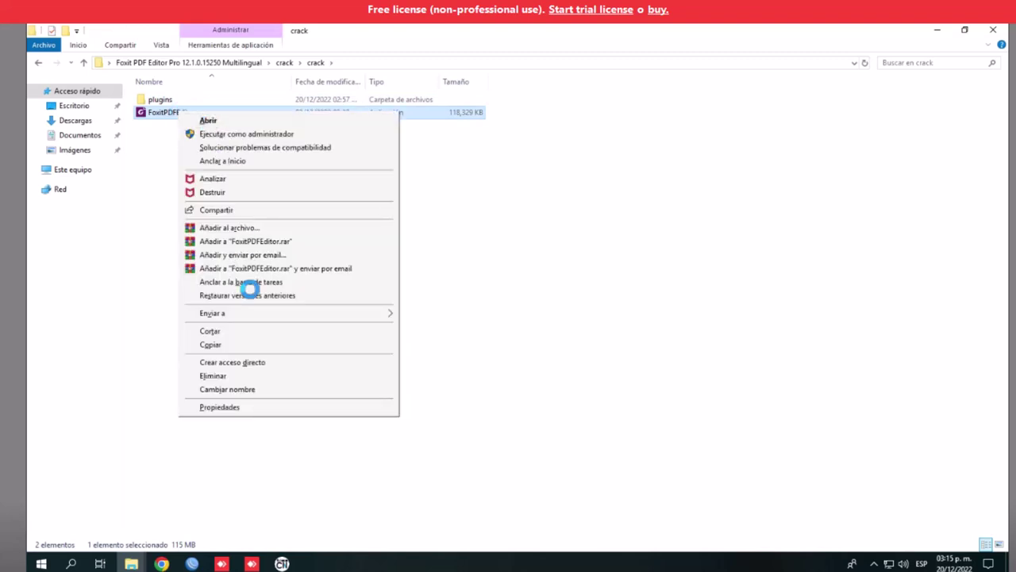
{"action": "left_click", "coordinate": [214, 344]}
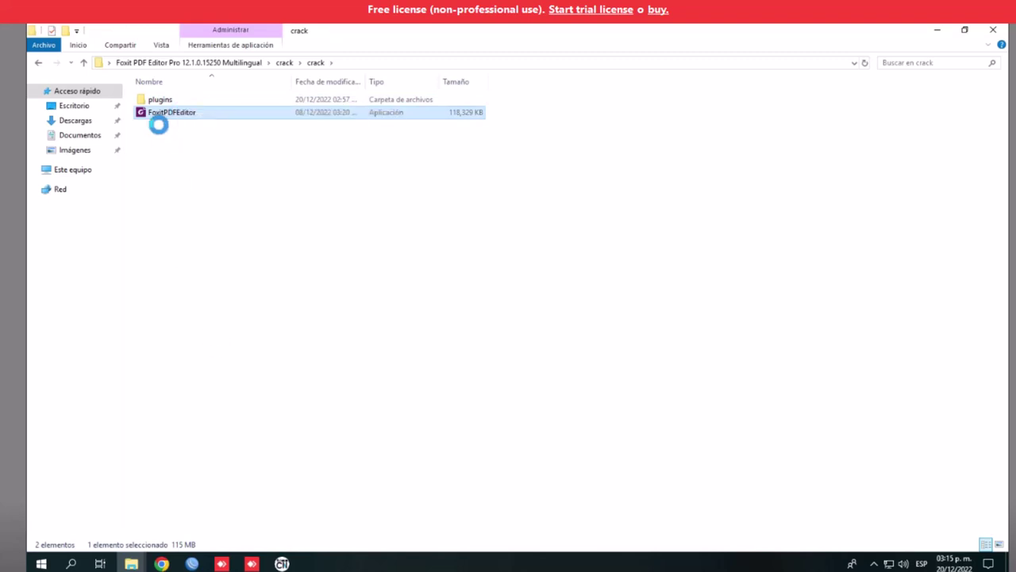
{"action": "double_click", "coordinate": [152, 99]}
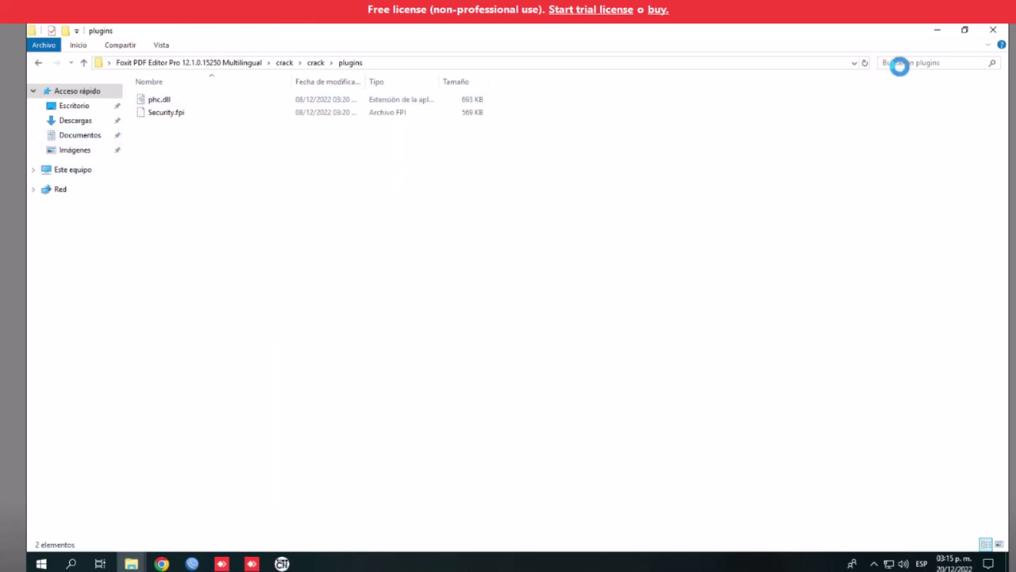
Paste FoxitPDFEditor into the Foxit PDF Editor program folder, replacing the original with admin permission
{"action": "left_click", "coordinate": [936, 30]}
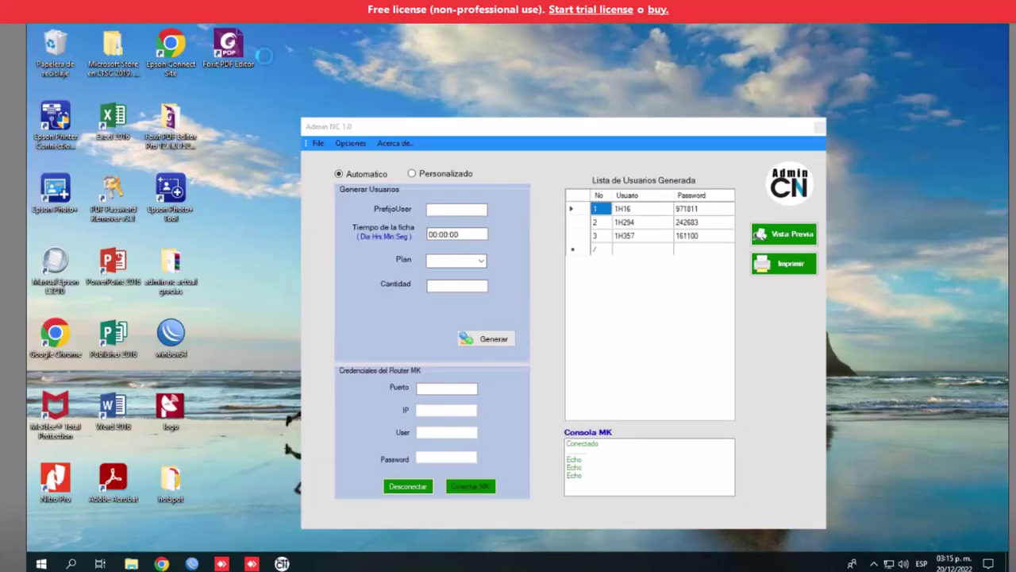
{"action": "right_click", "coordinate": [233, 49]}
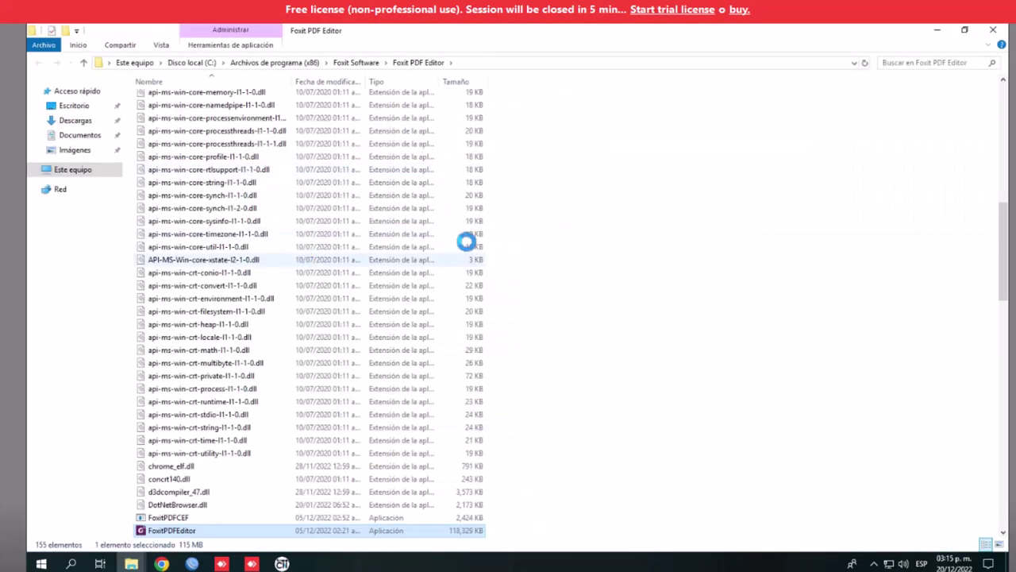
{"action": "right_click", "coordinate": [591, 254]}
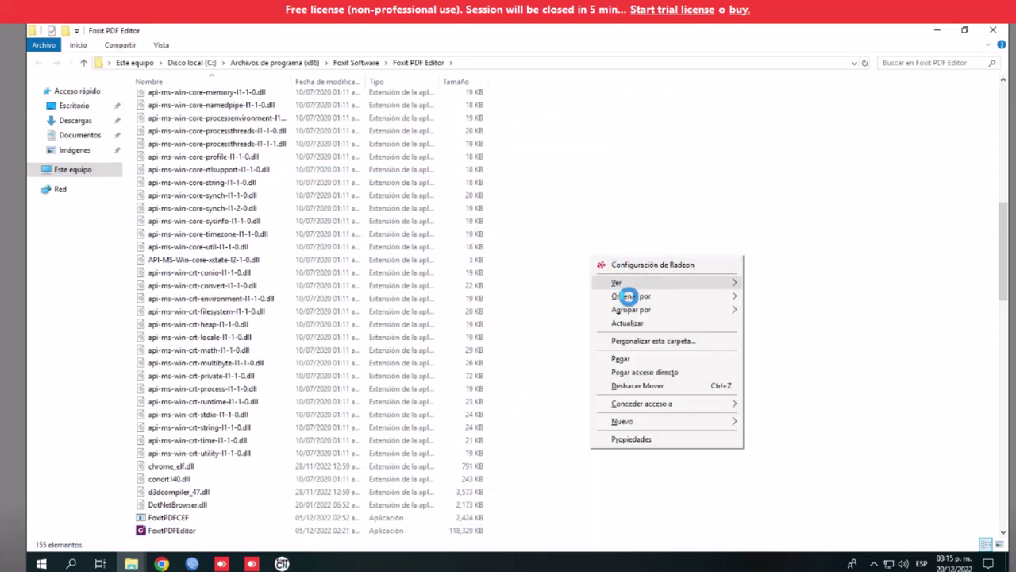
{"action": "left_click", "coordinate": [632, 358]}
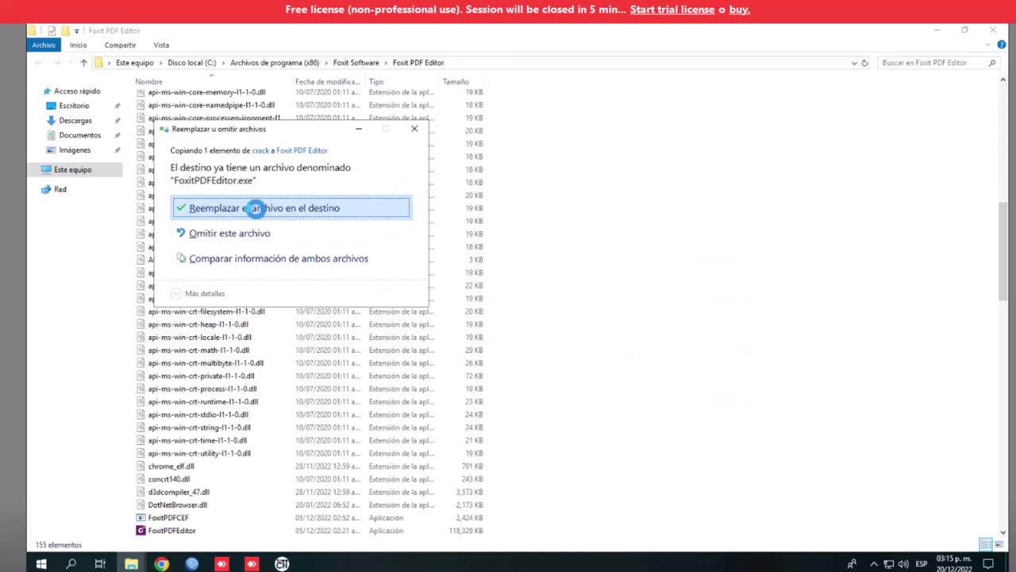
{"action": "left_click", "coordinate": [255, 208]}
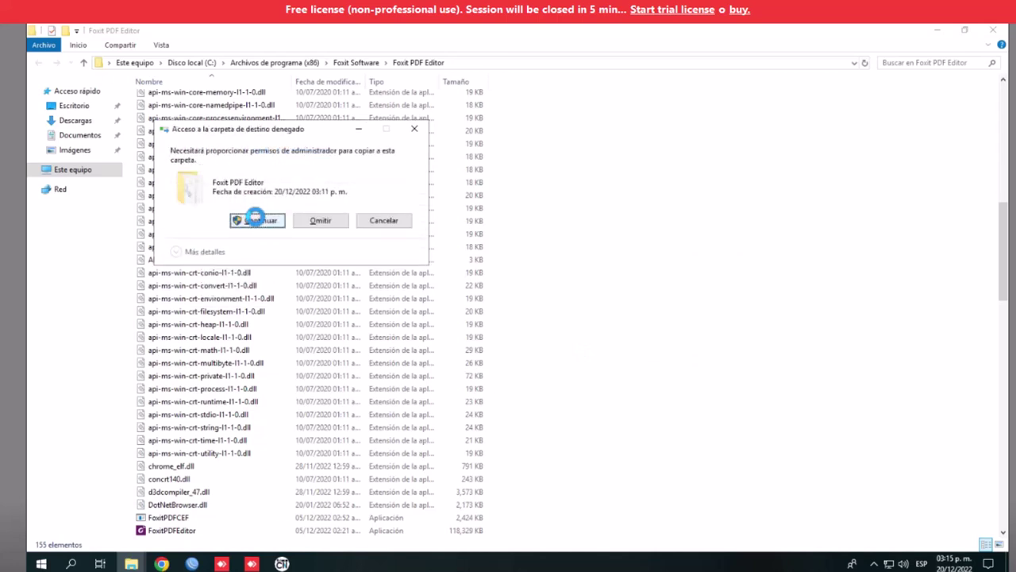
{"action": "left_click", "coordinate": [256, 220]}
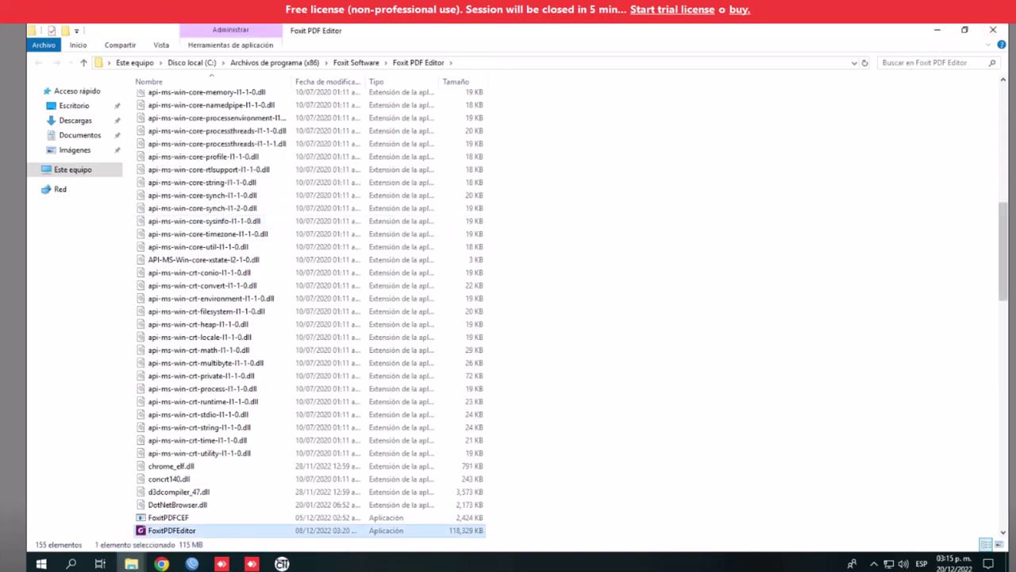
Copy phc.dll and Security.fpi from the crack plugins folder
{"action": "left_click", "coordinate": [936, 32]}
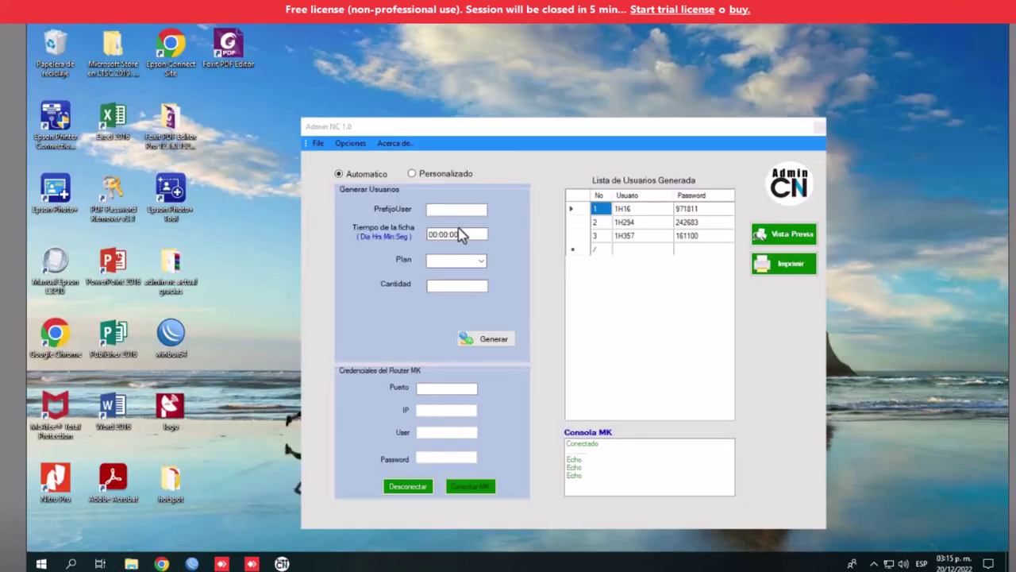
{"action": "left_click", "coordinate": [161, 564]}
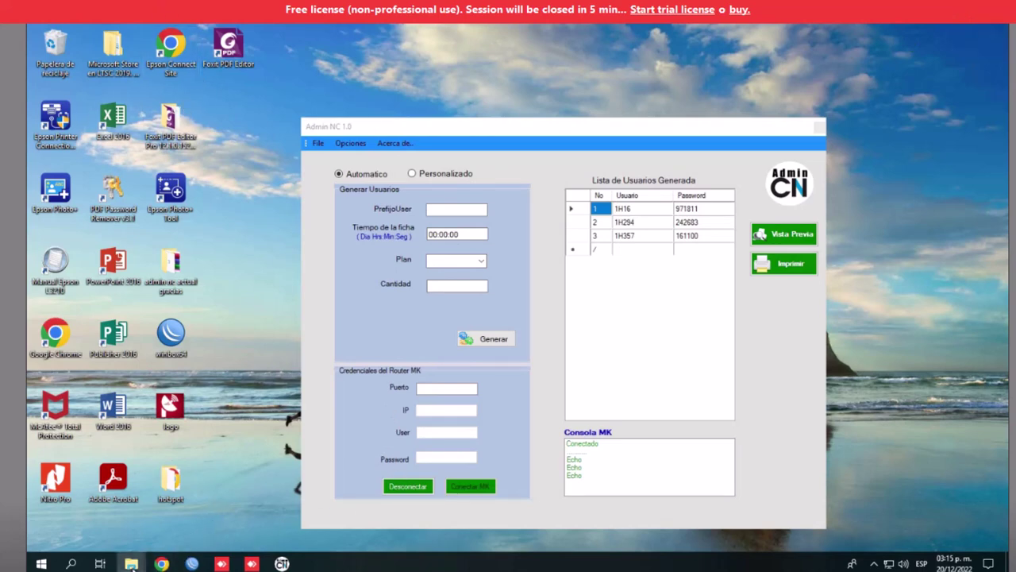
{"action": "mouse_move", "coordinate": [135, 564]}
{"action": "left_click", "coordinate": [329, 526]}
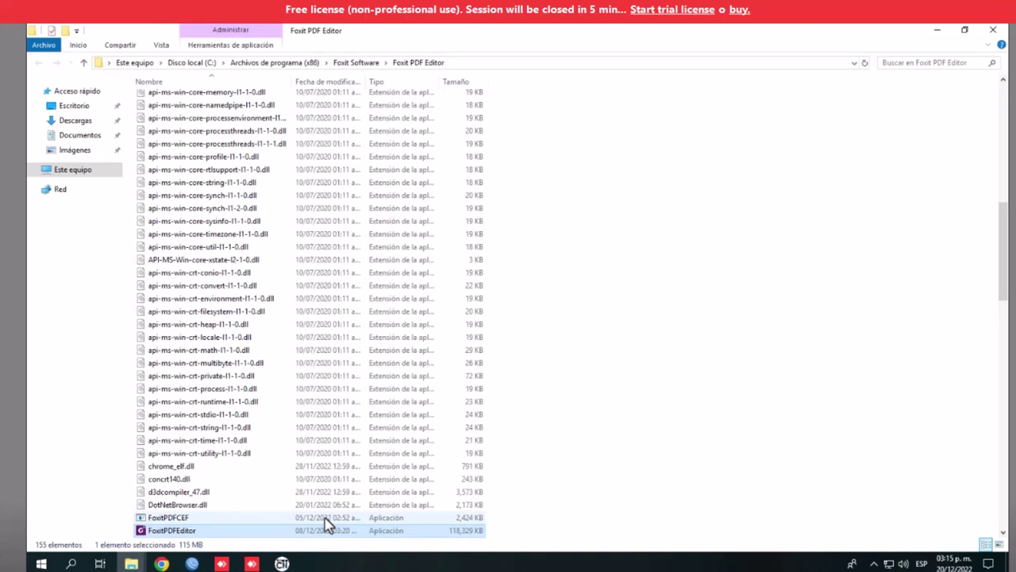
{"action": "mouse_move", "coordinate": [132, 564]}
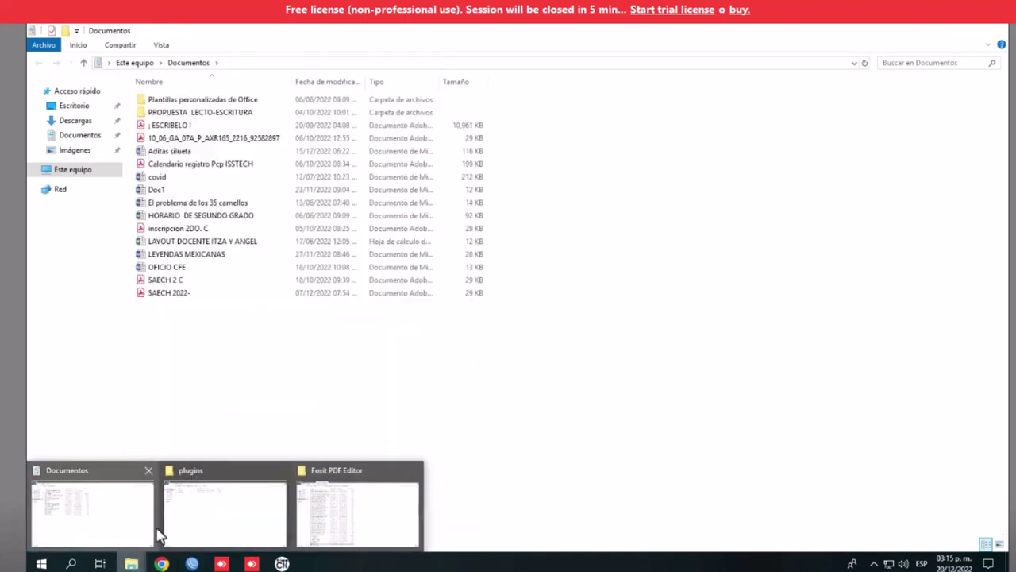
{"action": "left_click", "coordinate": [174, 529]}
{"action": "left_click_drag", "start_coordinate": [185, 163], "coordinate": [162, 100]}
{"action": "right_click", "coordinate": [162, 99]}
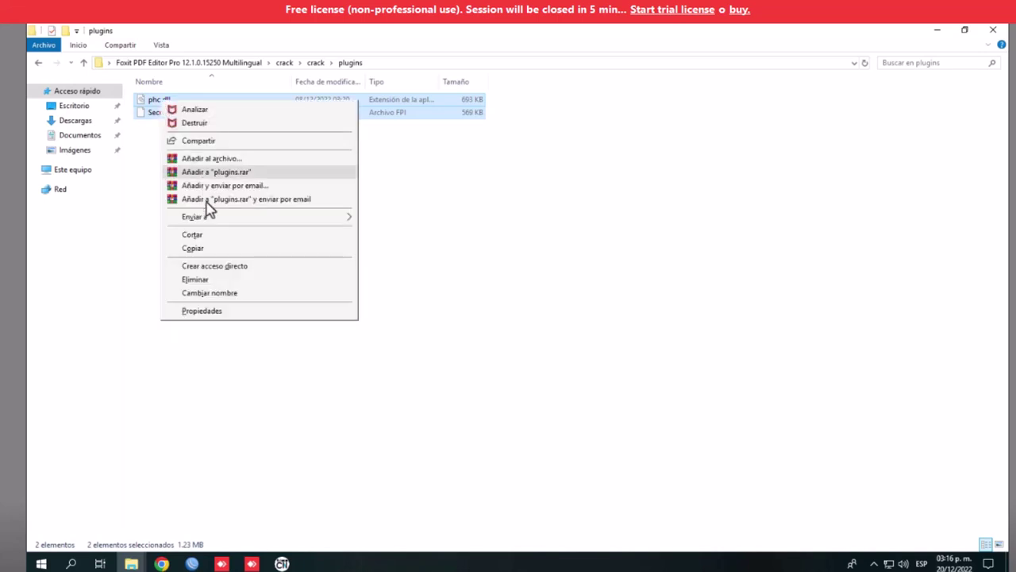
{"action": "left_click", "coordinate": [202, 249]}
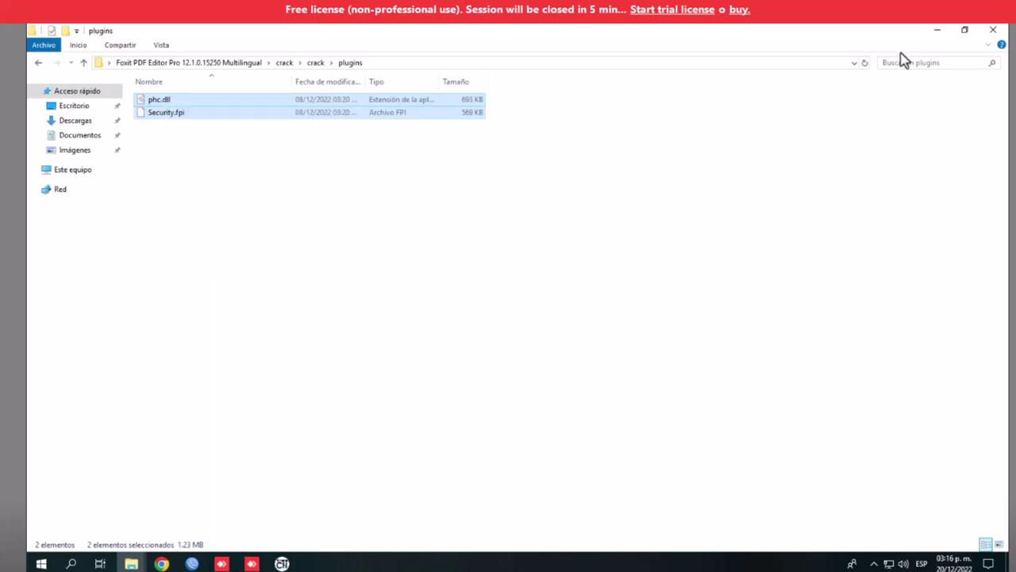
Paste both files into the Foxit PDF Editor program folder with admin permission, then close it
{"action": "left_click", "coordinate": [993, 32]}
{"action": "left_click", "coordinate": [719, 244]}
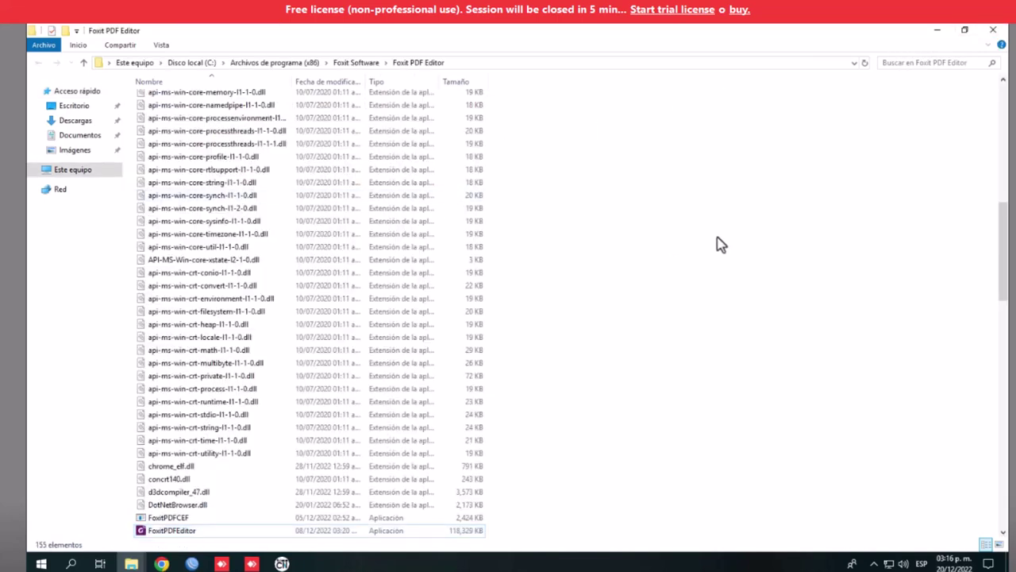
{"action": "right_click", "coordinate": [720, 243]}
{"action": "left_click", "coordinate": [765, 338]}
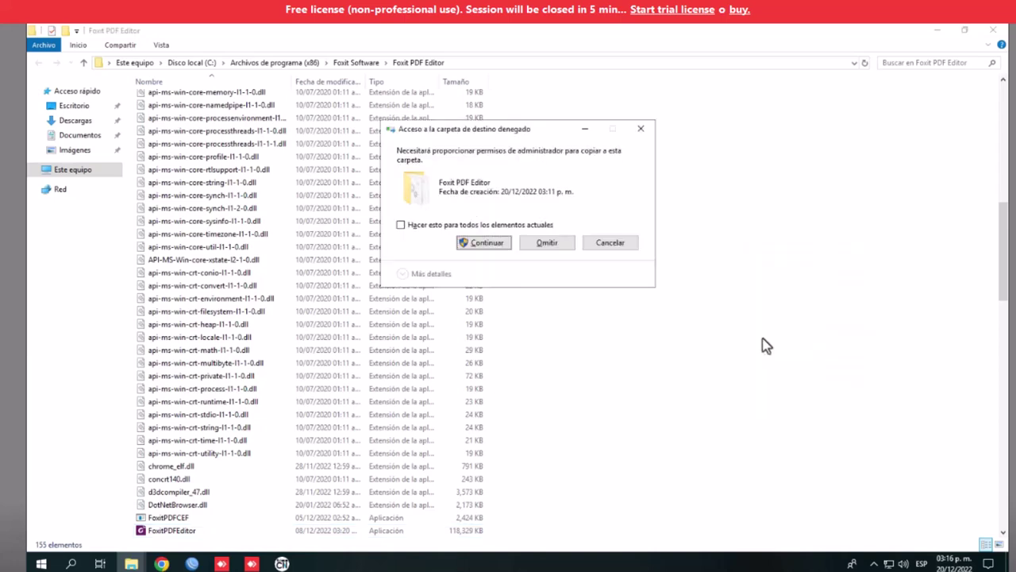
{"action": "left_click", "coordinate": [486, 244]}
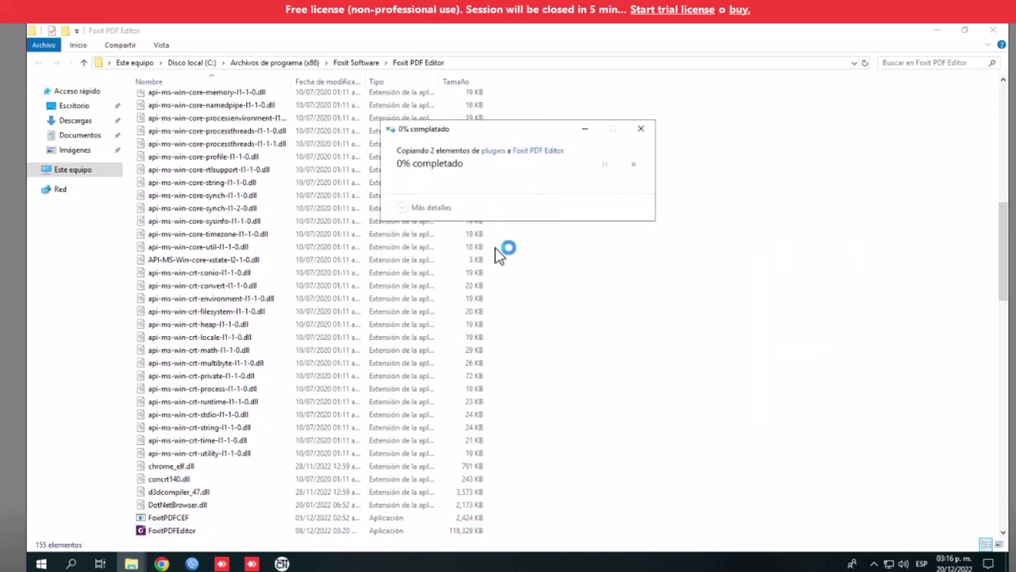
{"action": "left_click", "coordinate": [490, 245]}
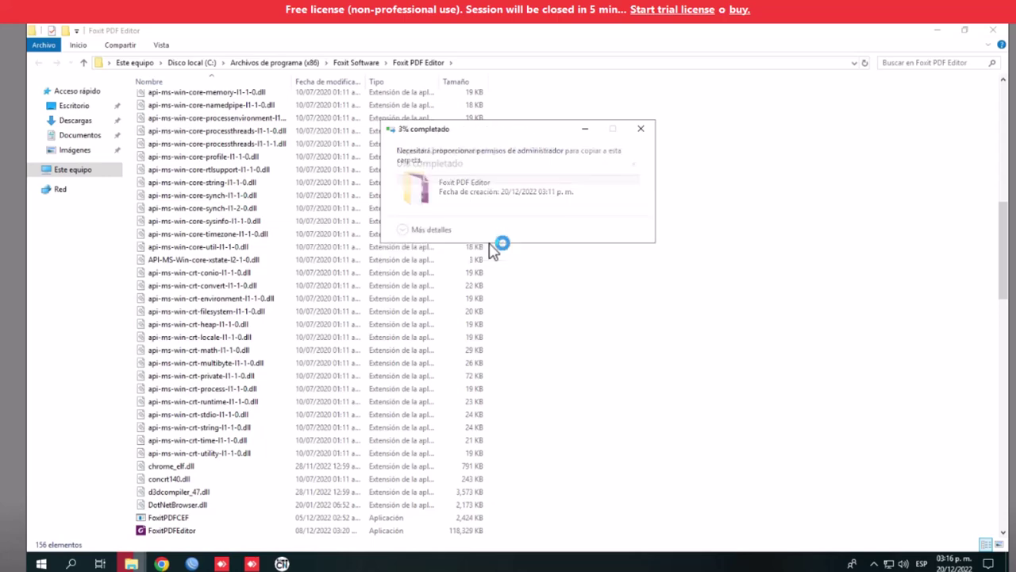
{"action": "left_click", "coordinate": [993, 32]}
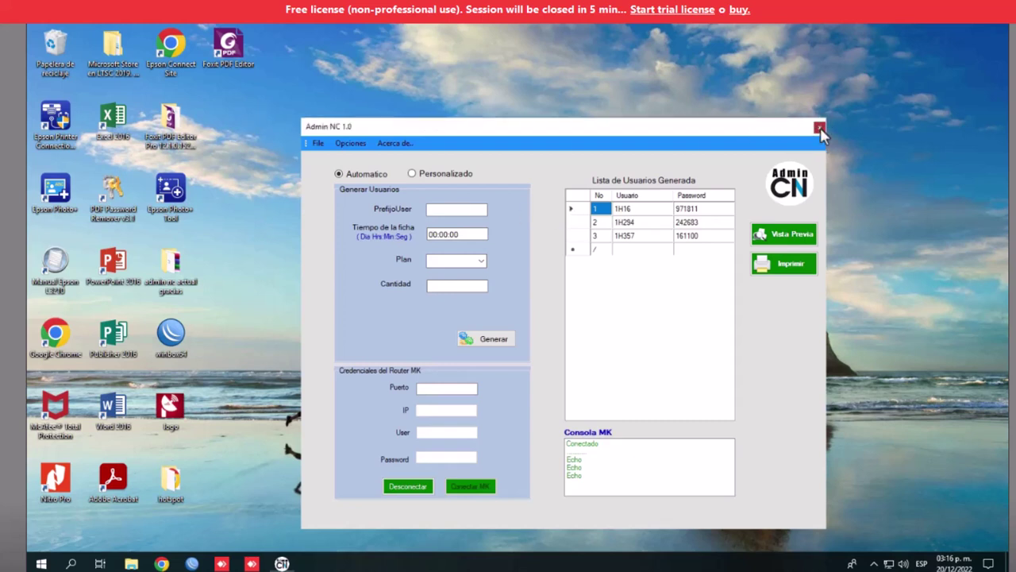
Close Admin NC, then WinBox's Scheduler and Hotspot windows and WinBox itself
{"action": "left_click", "coordinate": [821, 129]}
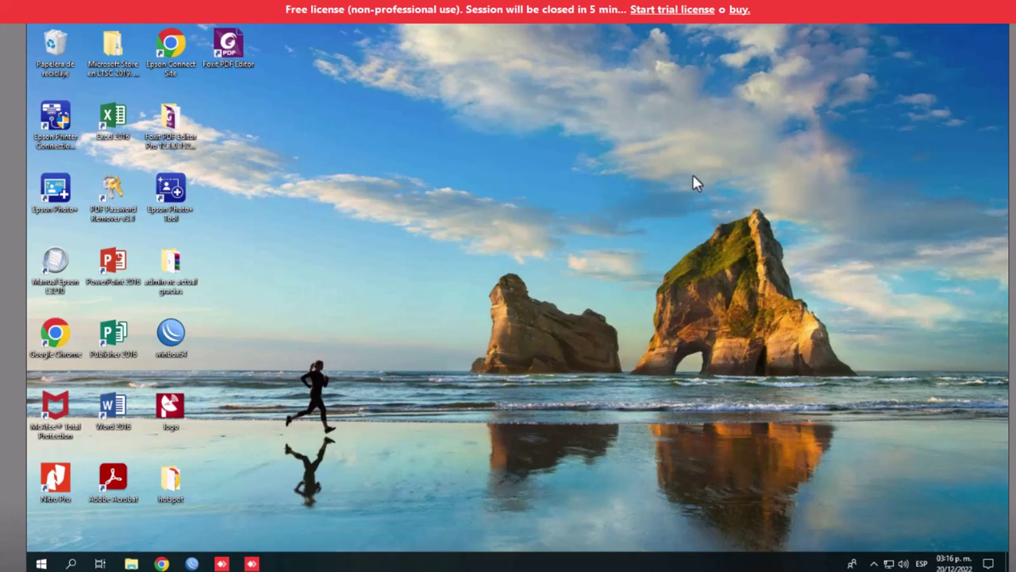
{"action": "left_click", "coordinate": [192, 563]}
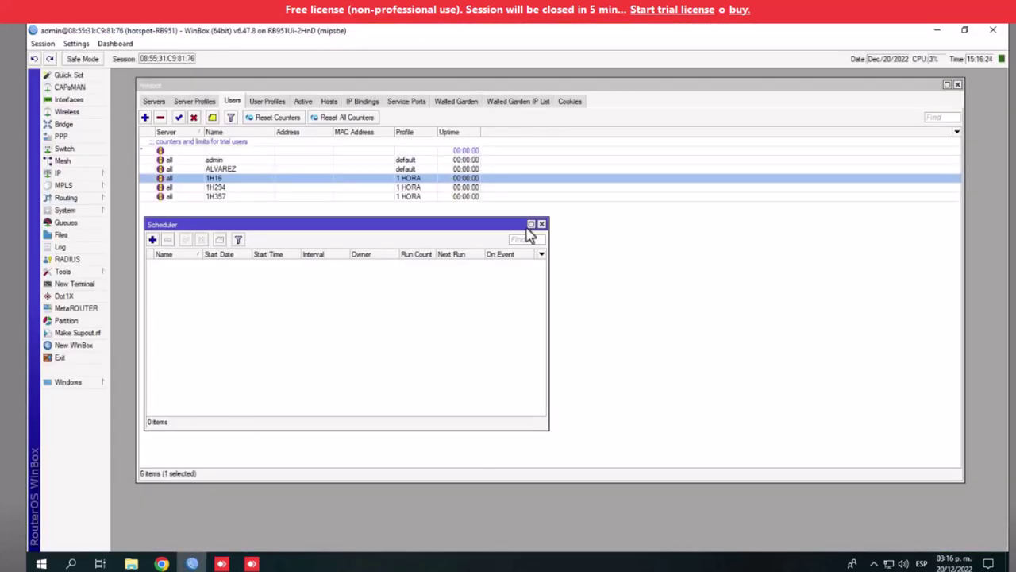
{"action": "left_click", "coordinate": [542, 224]}
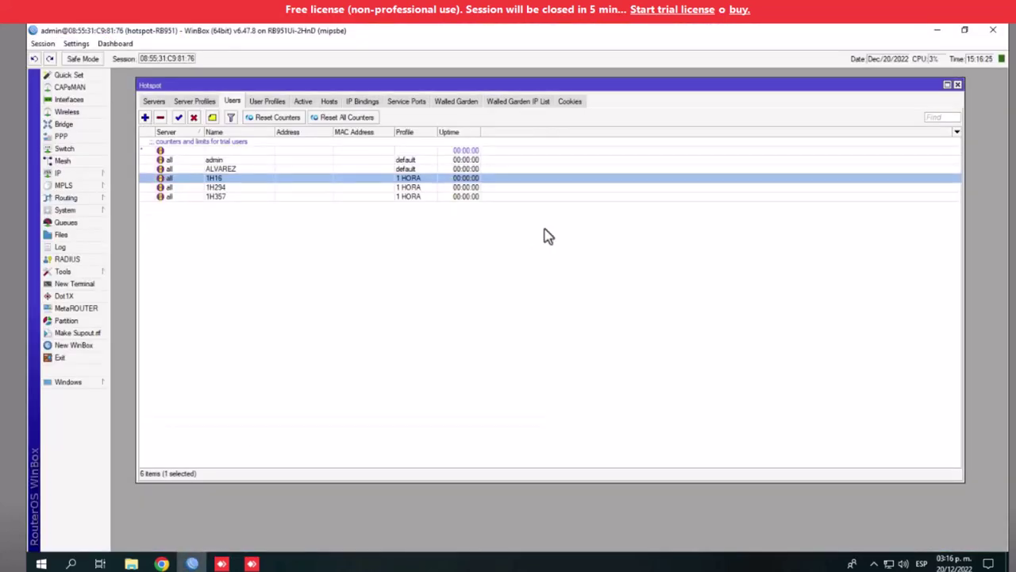
{"action": "left_click", "coordinate": [958, 84]}
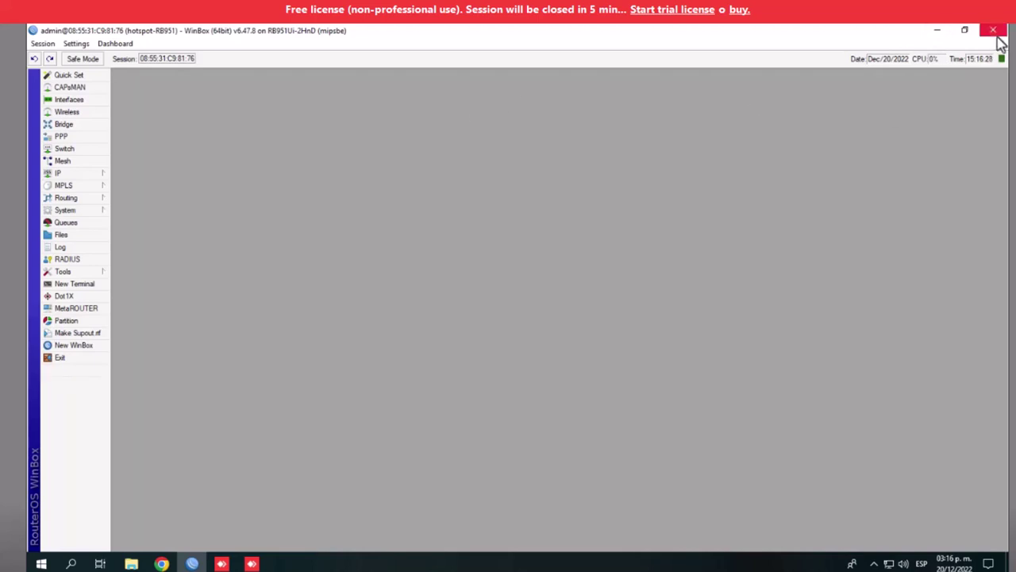
{"action": "left_click", "coordinate": [992, 31]}
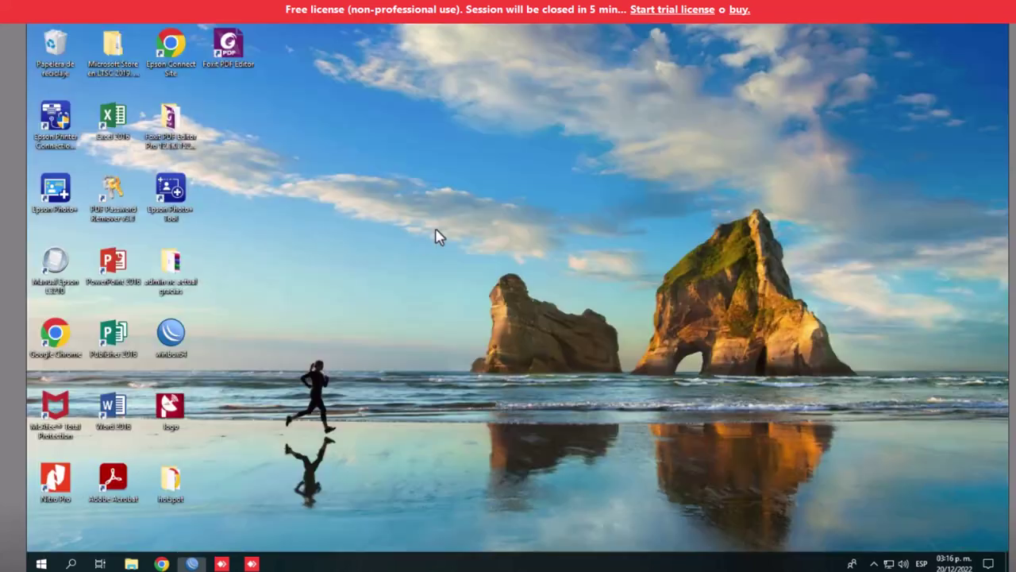
Open Network & Internet settings from the hidden network tray icon's menu
{"action": "left_click", "coordinate": [873, 563]}
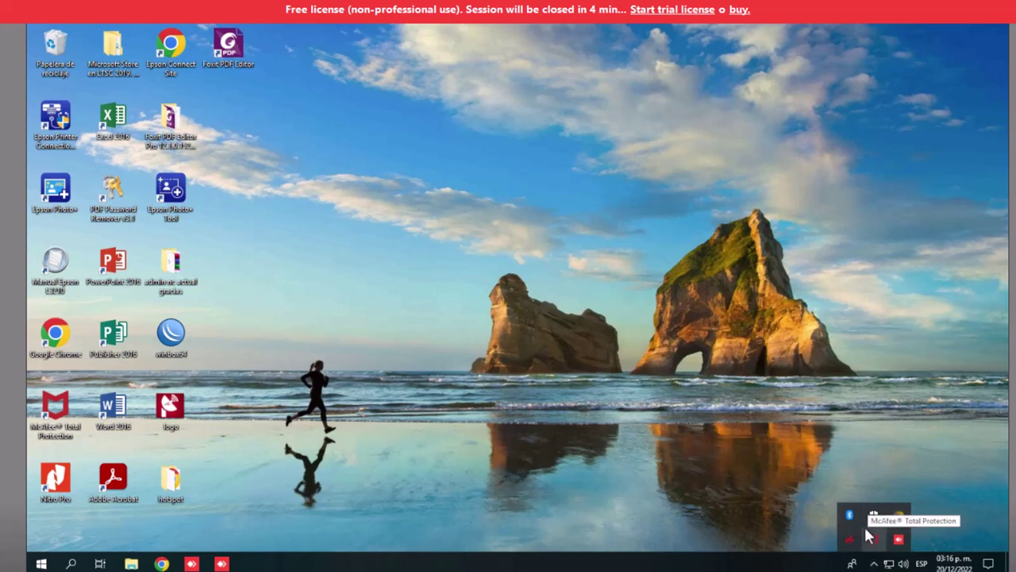
{"action": "right_click", "coordinate": [890, 564]}
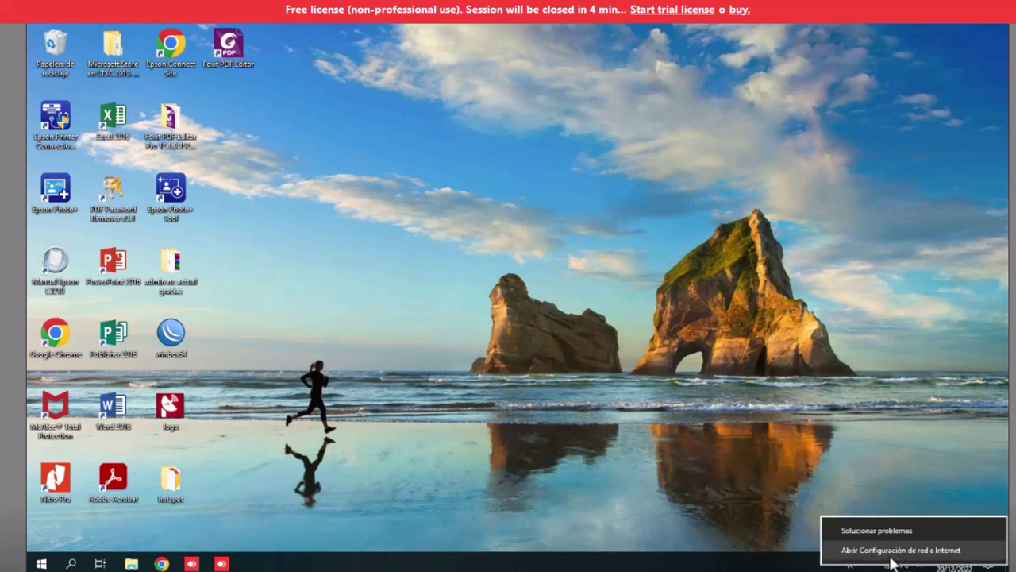
{"action": "left_click", "coordinate": [891, 554]}
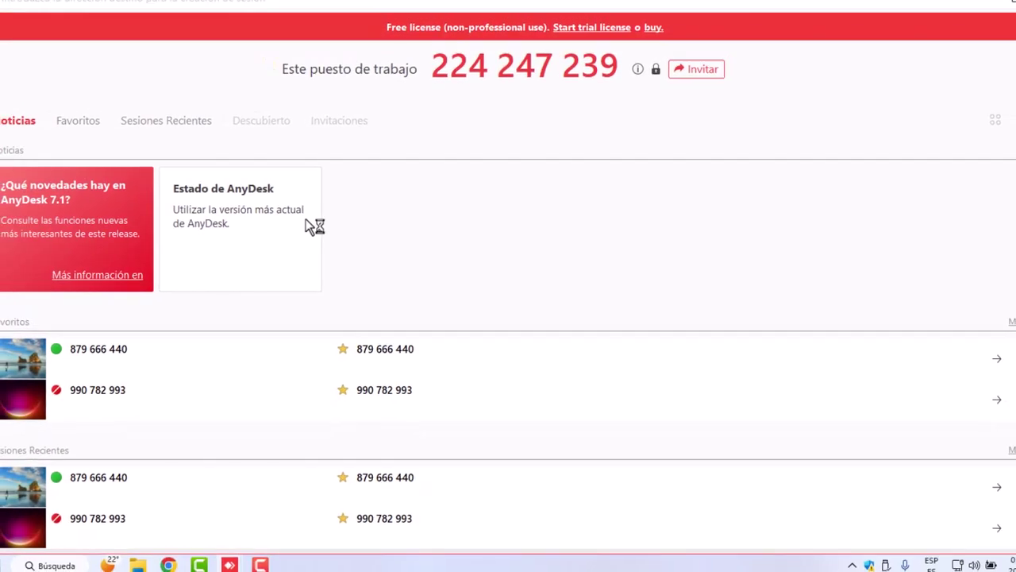
Reconnect to the favourite remote computer in AnyDesk and minimize its remote window
{"action": "left_click", "coordinate": [90, 353]}
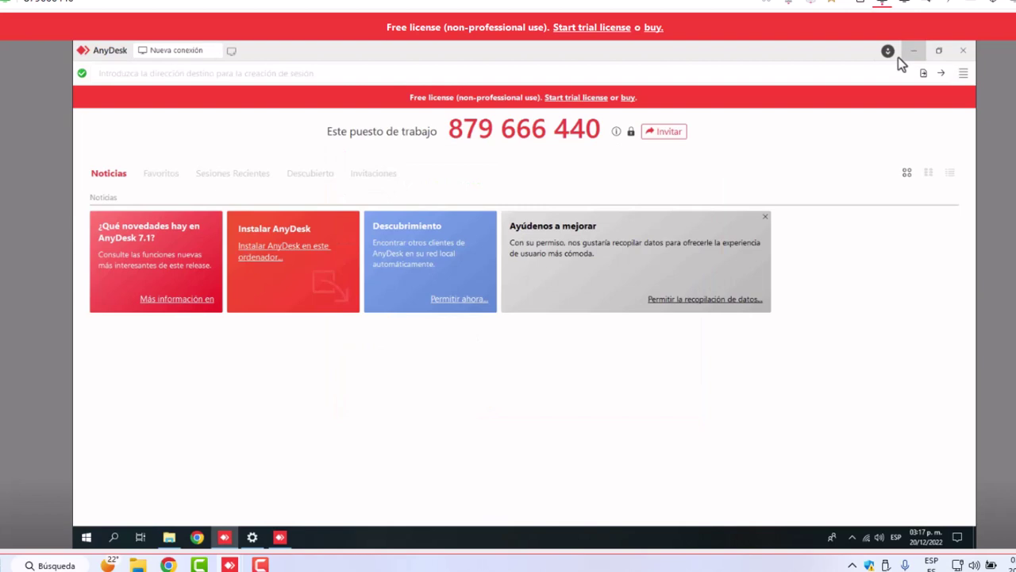
{"action": "left_click", "coordinate": [901, 52]}
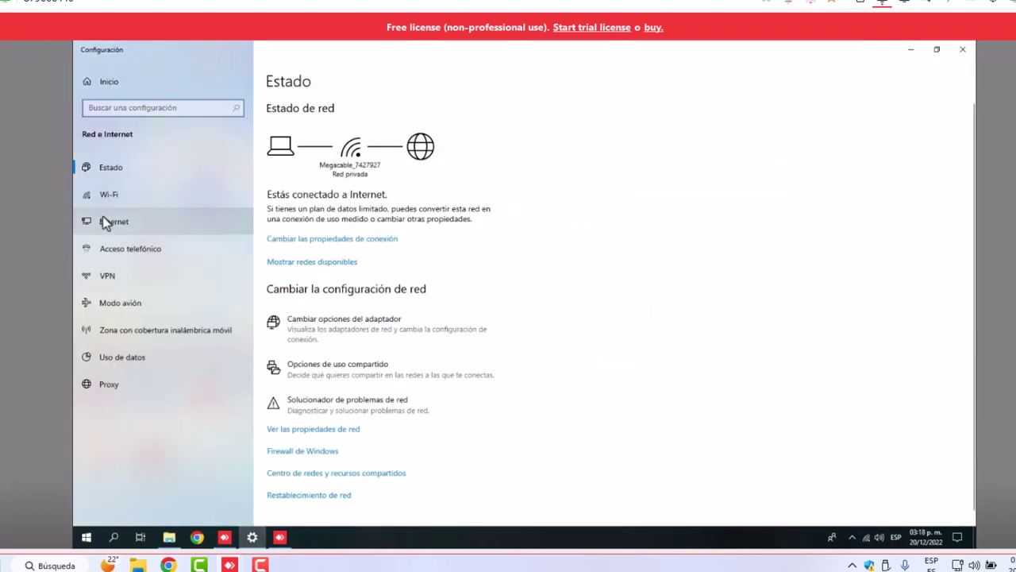
Open the TCP/IPv4 properties of the Ethernet adapter
{"action": "left_click", "coordinate": [103, 222]}
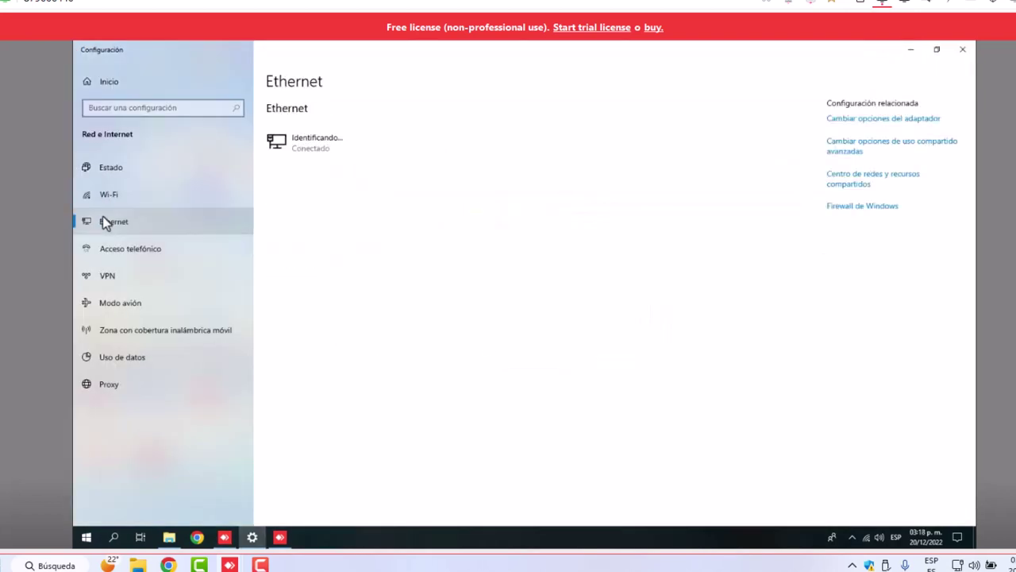
{"action": "left_click", "coordinate": [864, 119]}
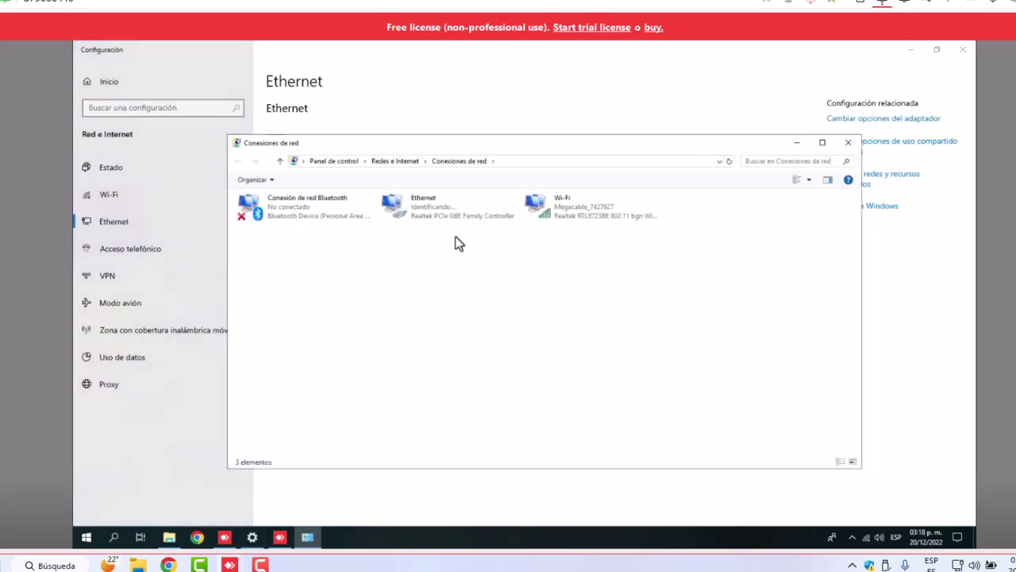
{"action": "left_click", "coordinate": [424, 212]}
{"action": "right_click", "coordinate": [424, 212]}
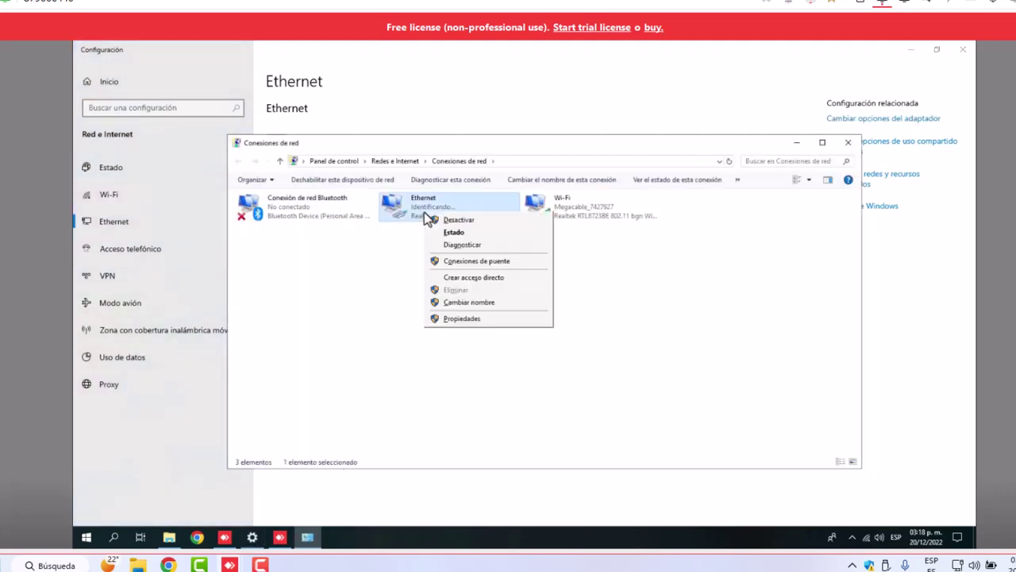
{"action": "left_click", "coordinate": [463, 323]}
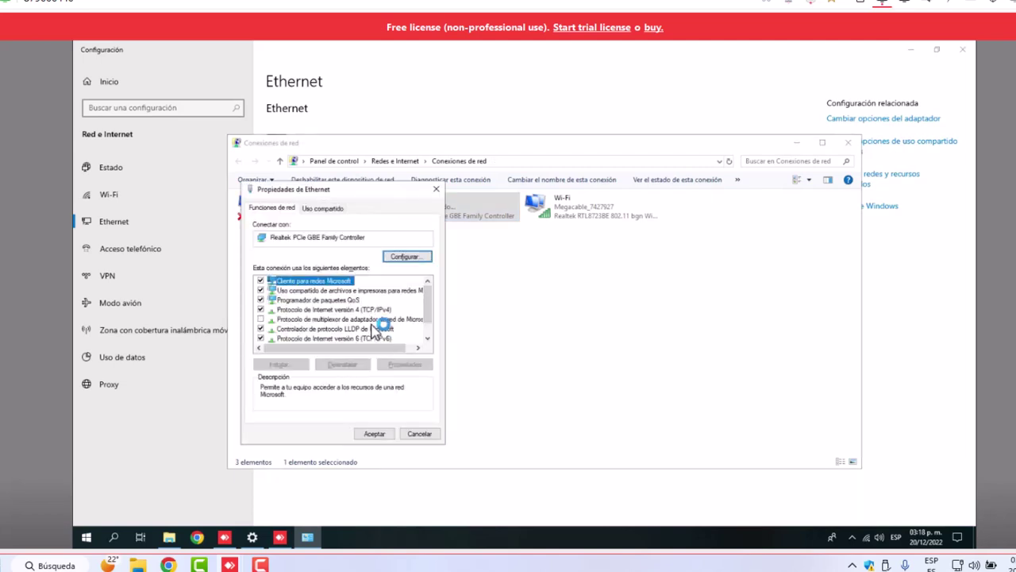
{"action": "left_click", "coordinate": [373, 310]}
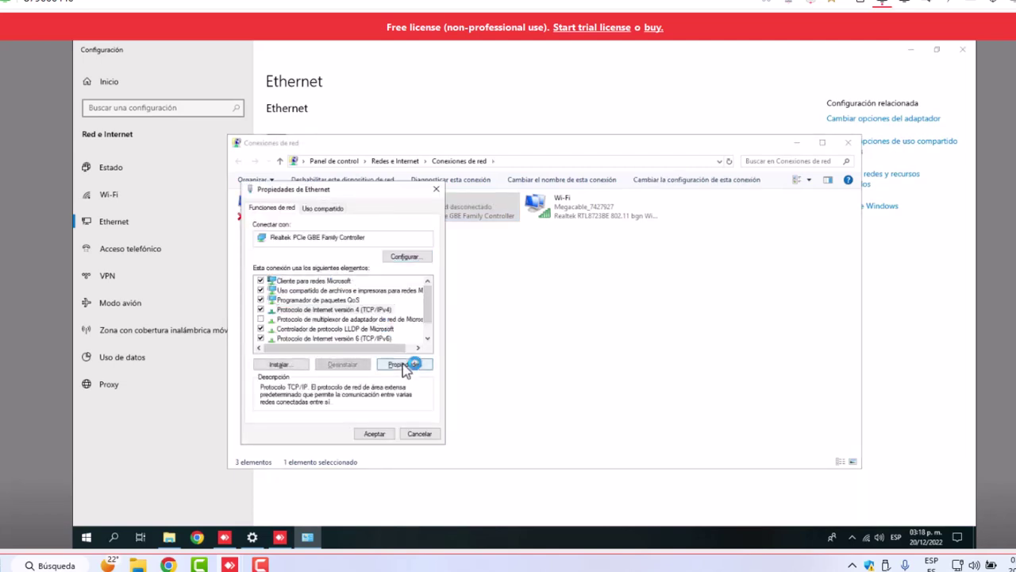
{"action": "left_click", "coordinate": [404, 363]}
Set static IP 192.168.1.100, mask 255.255.255.0, gateway 192.168.1.222, and make the PC discoverable
{"action": "left_click", "coordinate": [300, 315]}
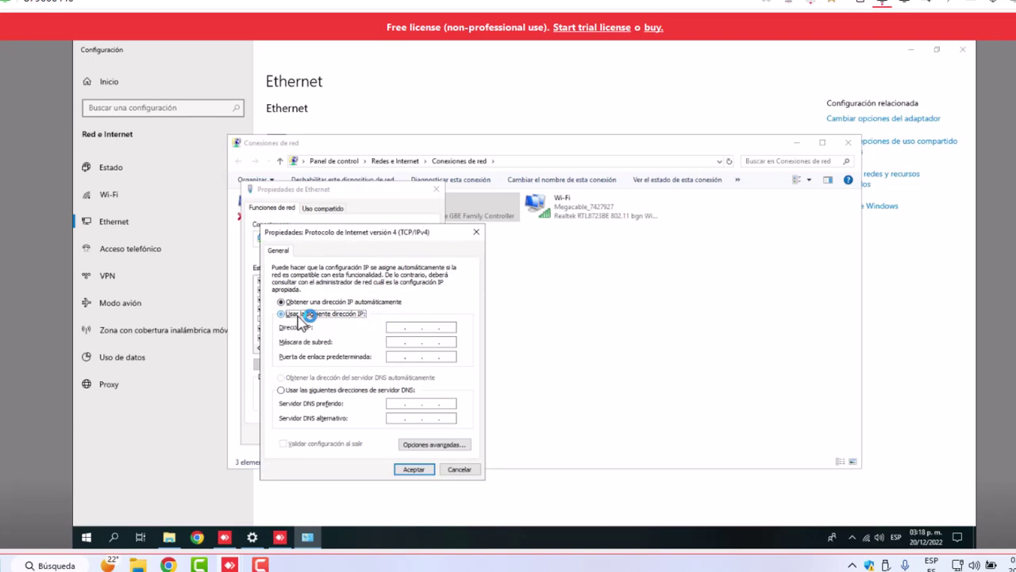
{"action": "left_click", "coordinate": [411, 328]}
{"action": "type", "text": "192 . . ."}
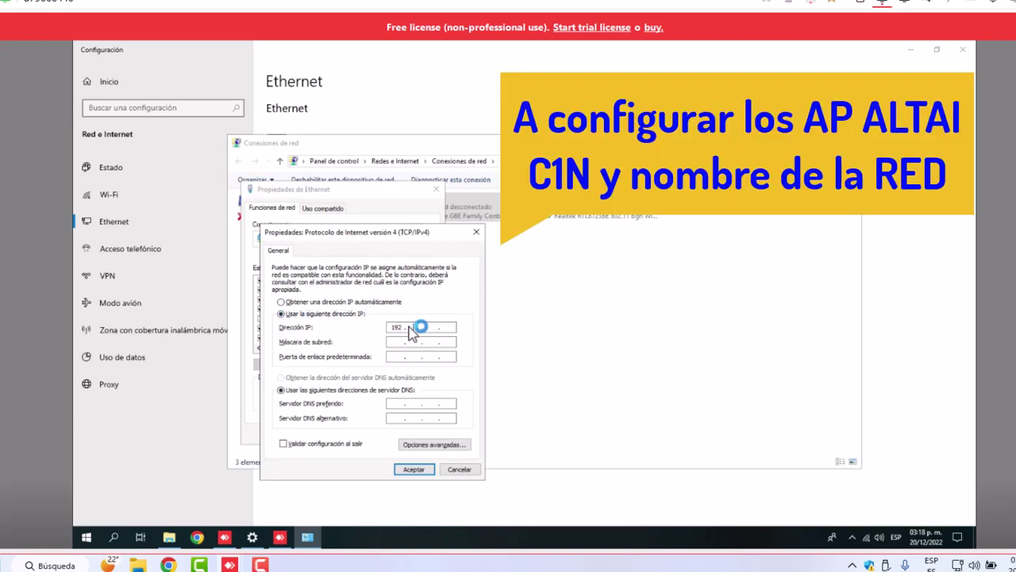
{"action": "type", "text": "168"}
{"action": "key", "text": "Tab"}
{"action": "key", "text": "Tab"}
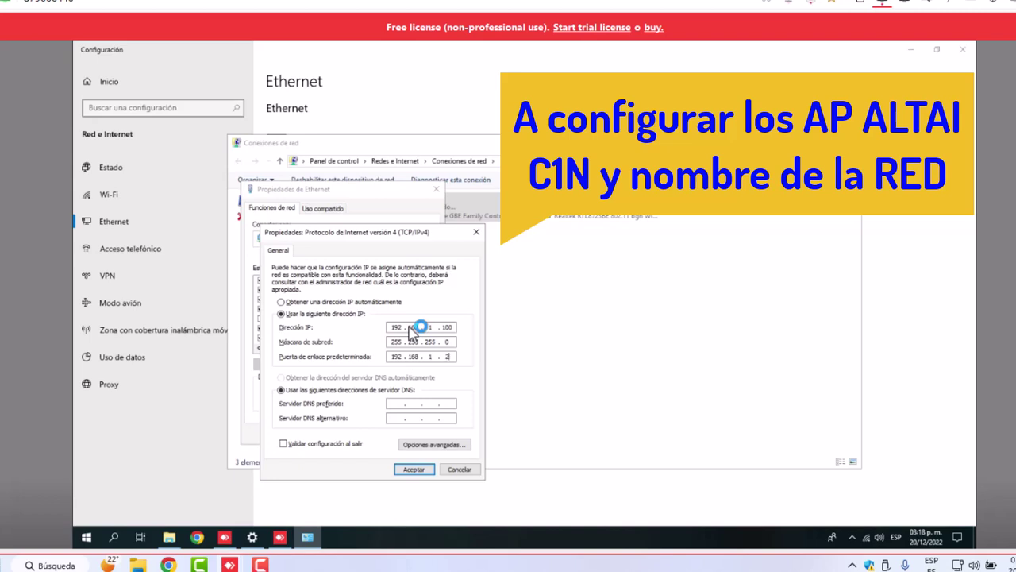
{"action": "left_click", "coordinate": [413, 470]}
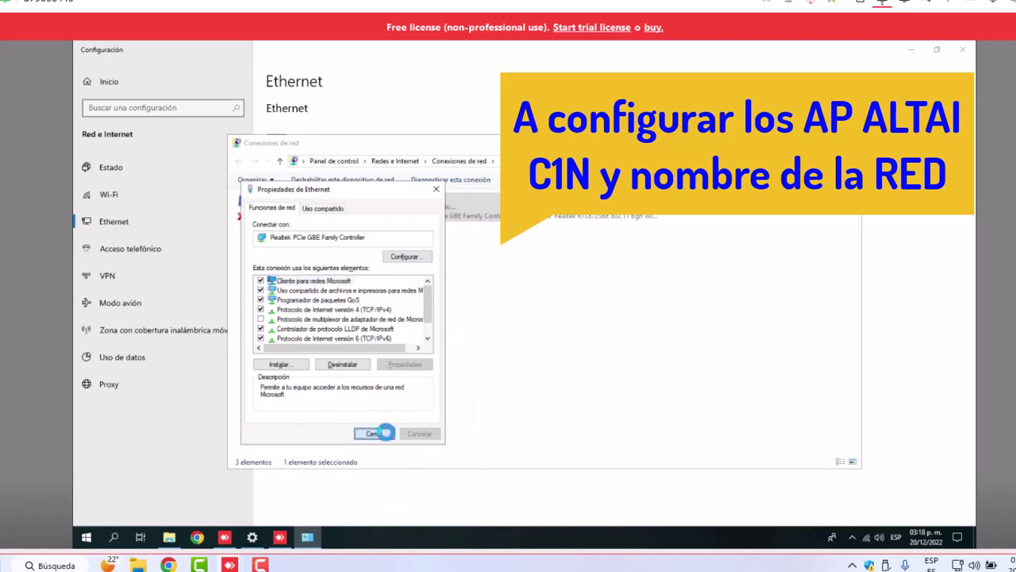
{"action": "left_click", "coordinate": [386, 429]}
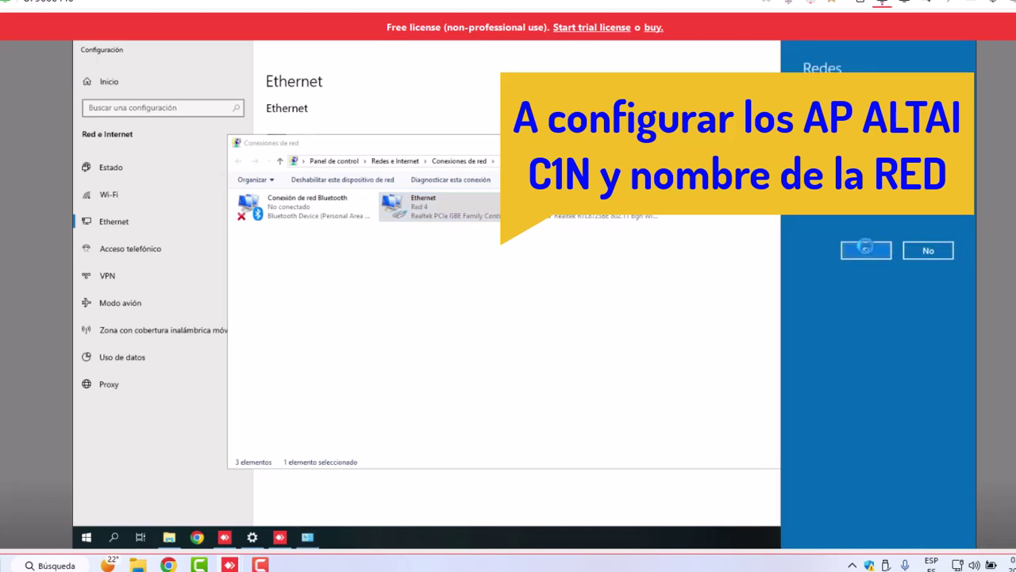
{"action": "left_click", "coordinate": [871, 248]}
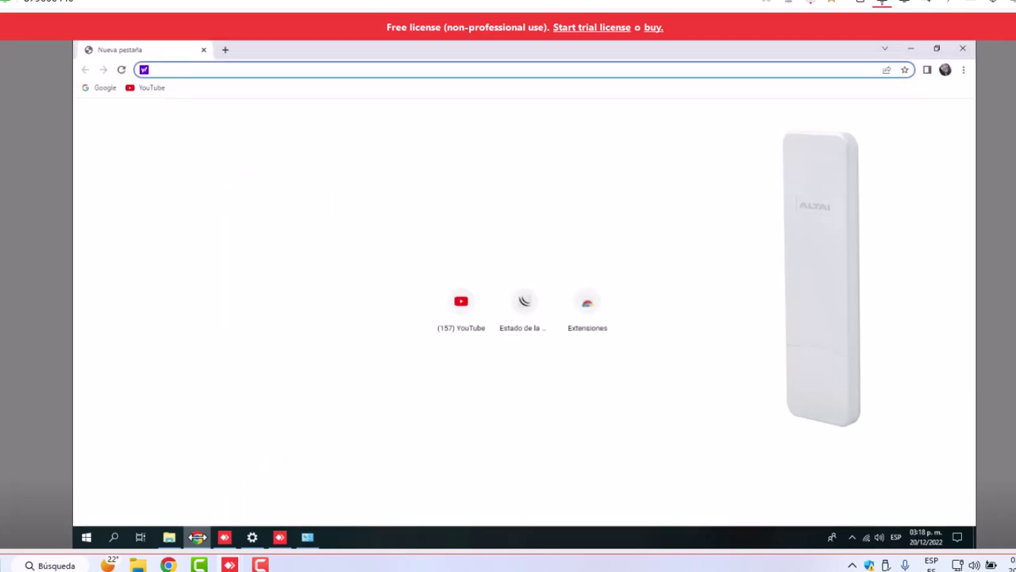
Browse to 192.168.1.222, log in to the ALTAI C1n as admin, and save the login
{"action": "type", "text": "192.168.1.222"}
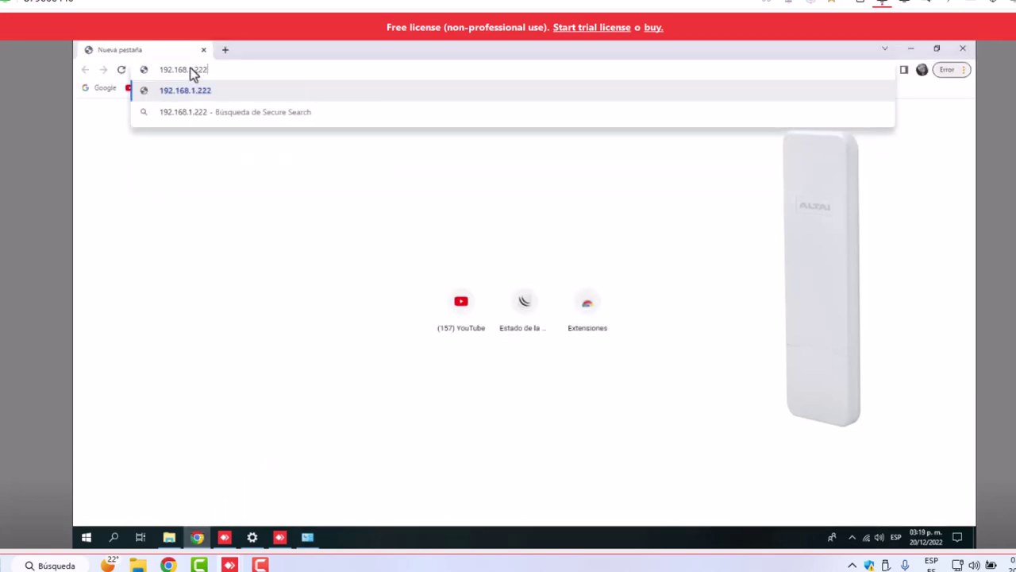
{"action": "key", "text": "Return"}
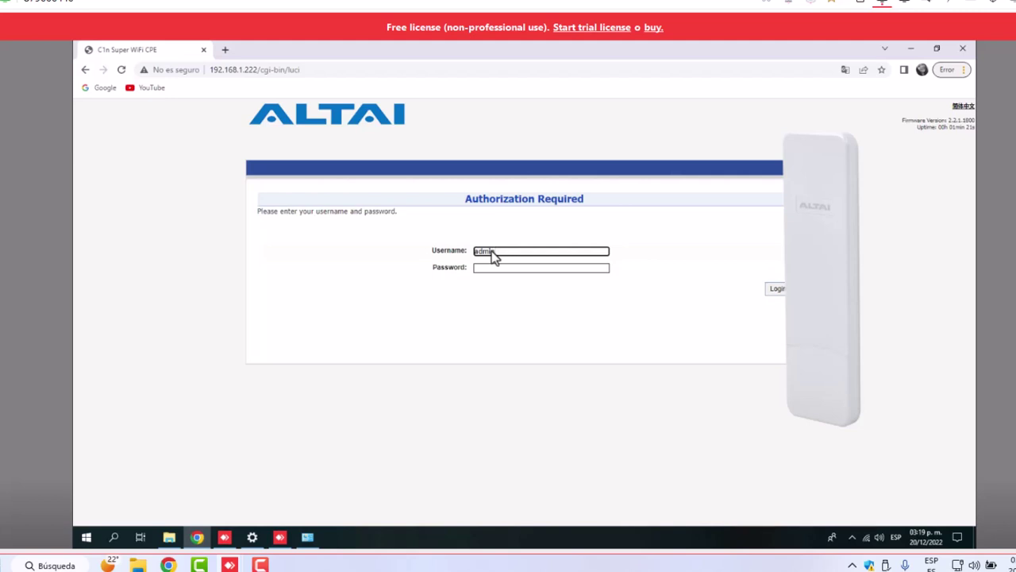
{"action": "key", "text": "Tab"}
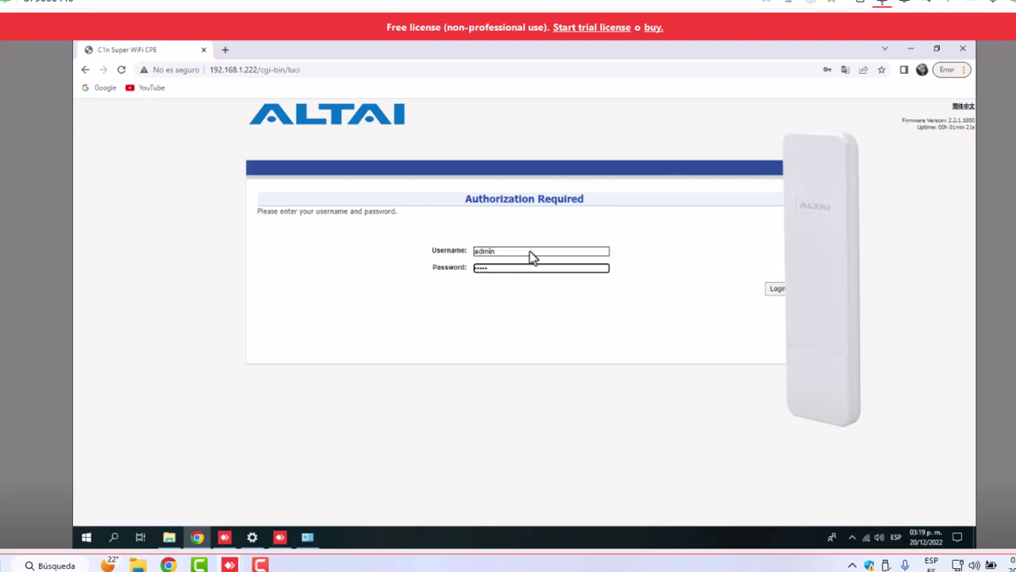
{"action": "left_click", "coordinate": [777, 290]}
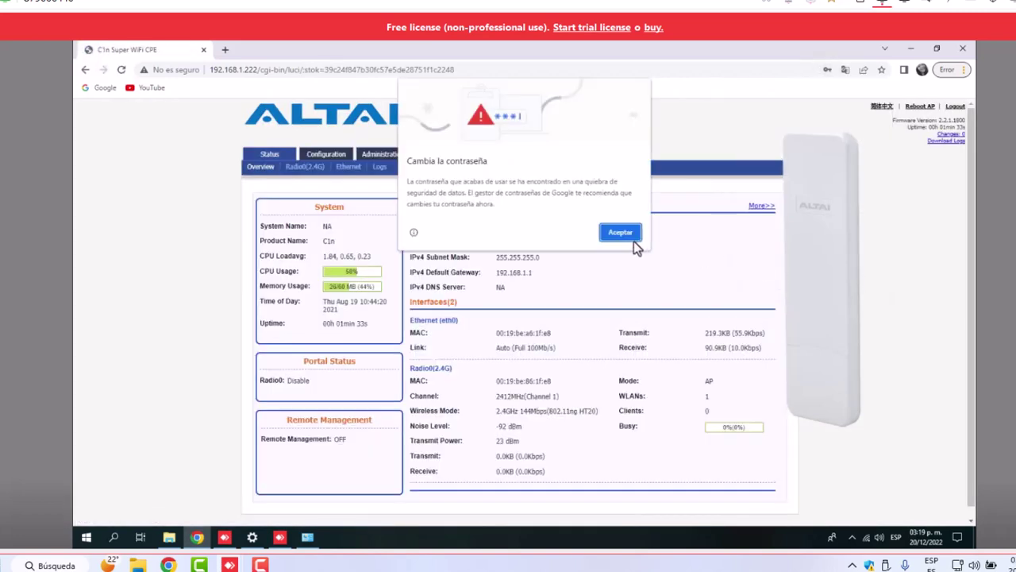
{"action": "left_click", "coordinate": [628, 235]}
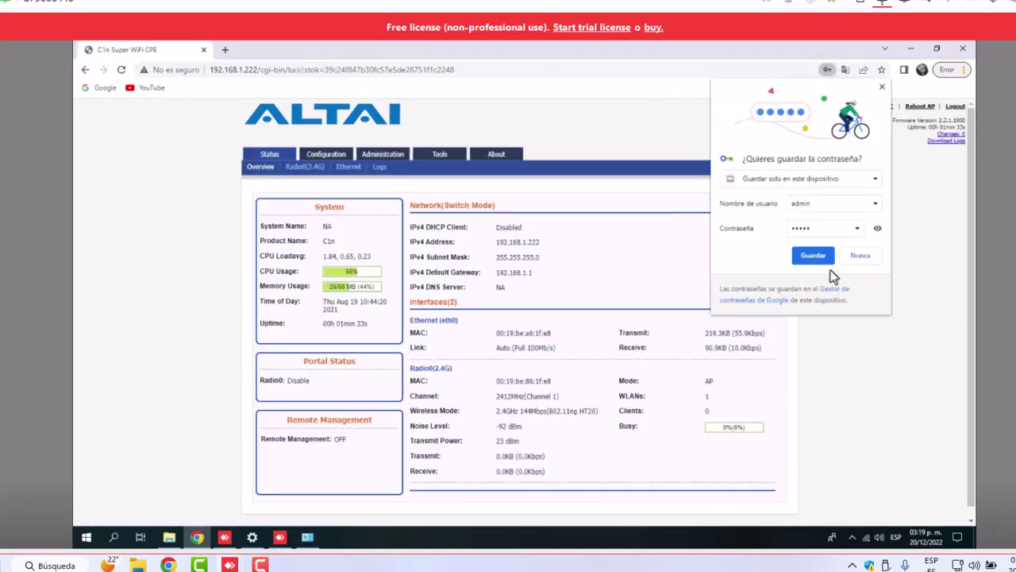
{"action": "left_click", "coordinate": [820, 256]}
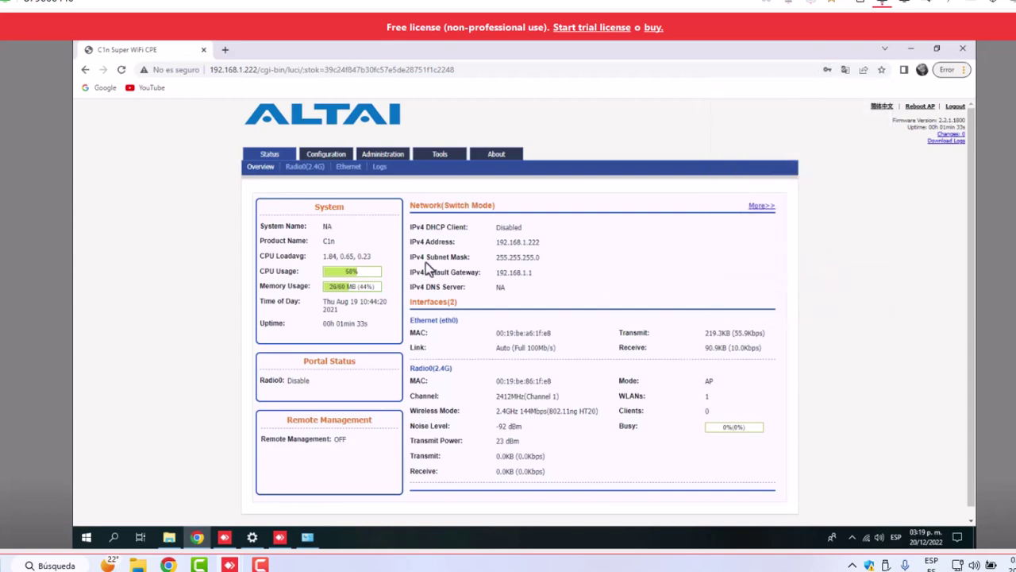
Check the Configuration > Network addresses, then open the Radio0 (2.4G) wireless settings
{"action": "left_click", "coordinate": [318, 155]}
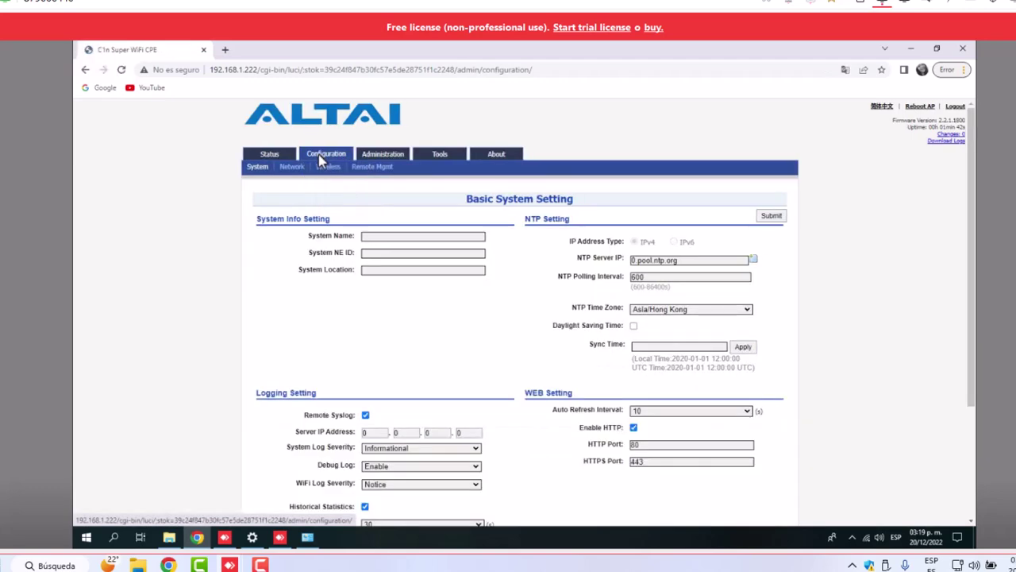
{"action": "left_click", "coordinate": [293, 168]}
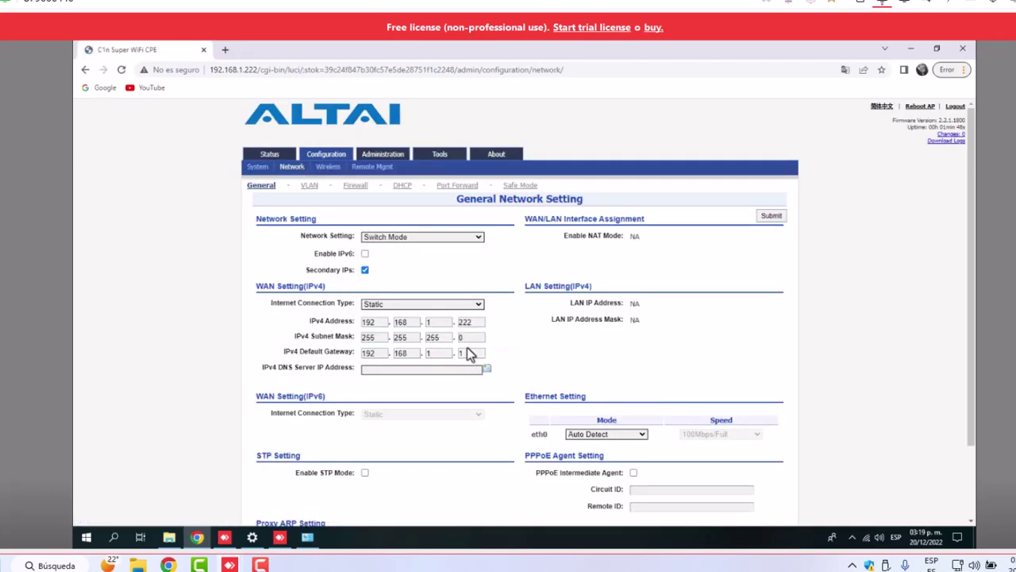
{"action": "left_click", "coordinate": [328, 168]}
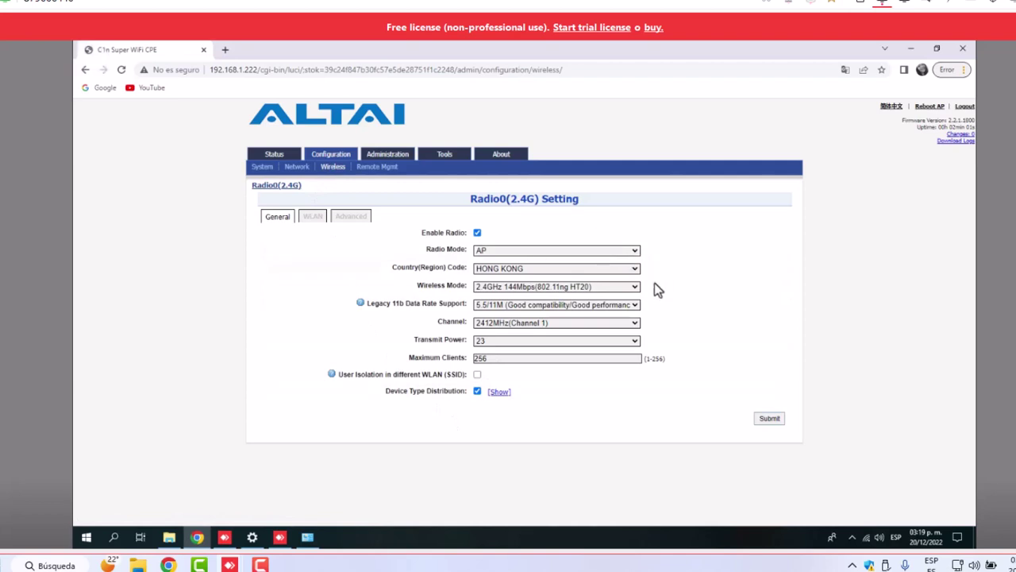
Set the 2.4G radio country to MEXICO and transmit power to 29, submit, and view WLANs
{"action": "left_click", "coordinate": [631, 271]}
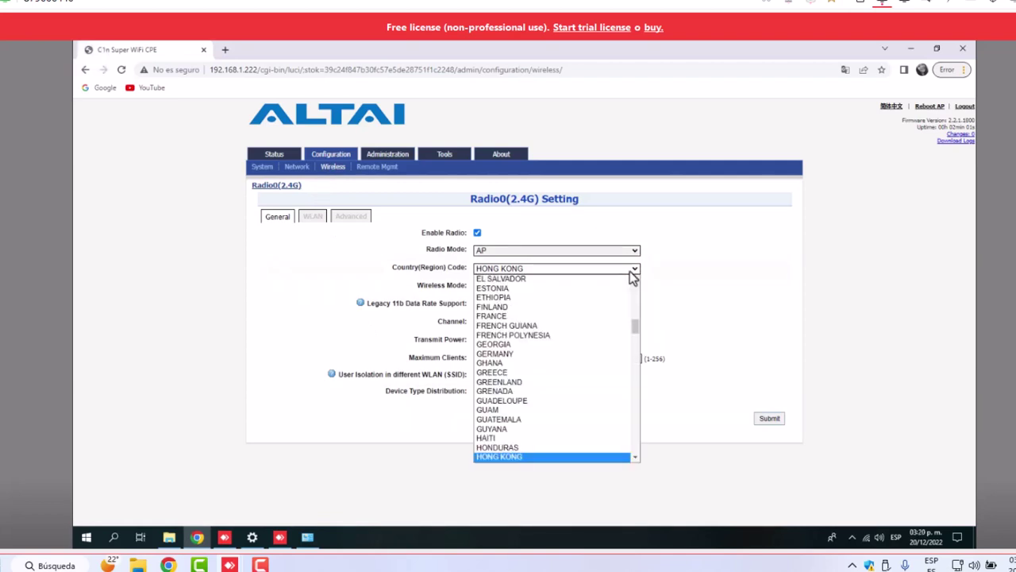
{"action": "key", "text": "m"}
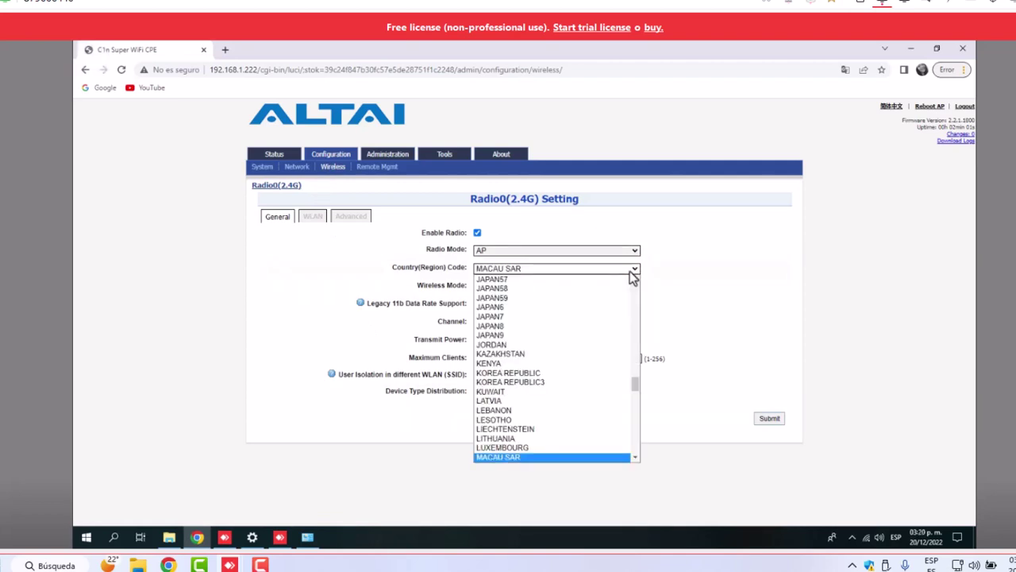
{"action": "scroll", "coordinate": [555, 437], "scroll_direction": "down", "scroll_amount": 3}
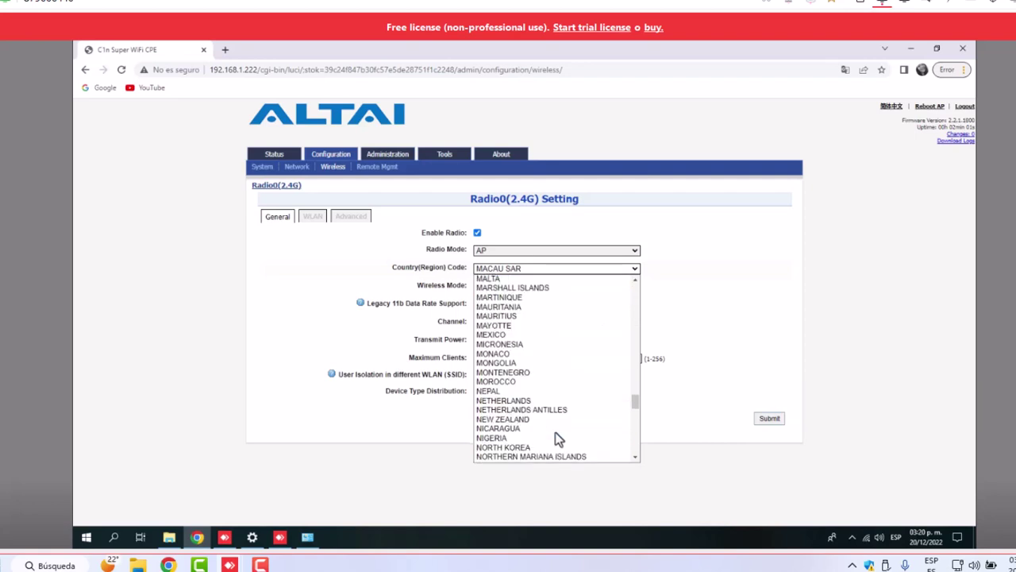
{"action": "left_click", "coordinate": [517, 334]}
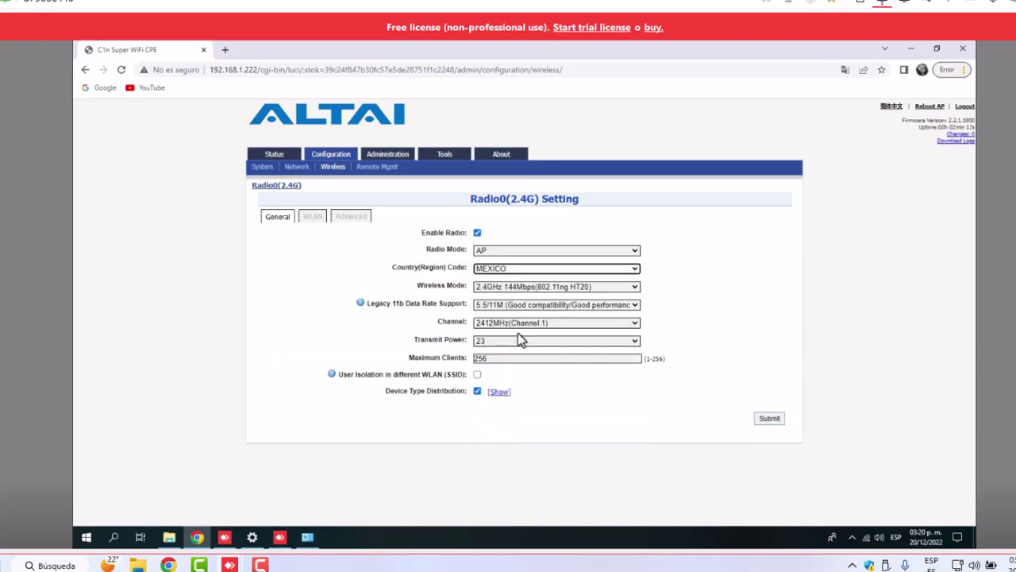
{"action": "left_click", "coordinate": [607, 340]}
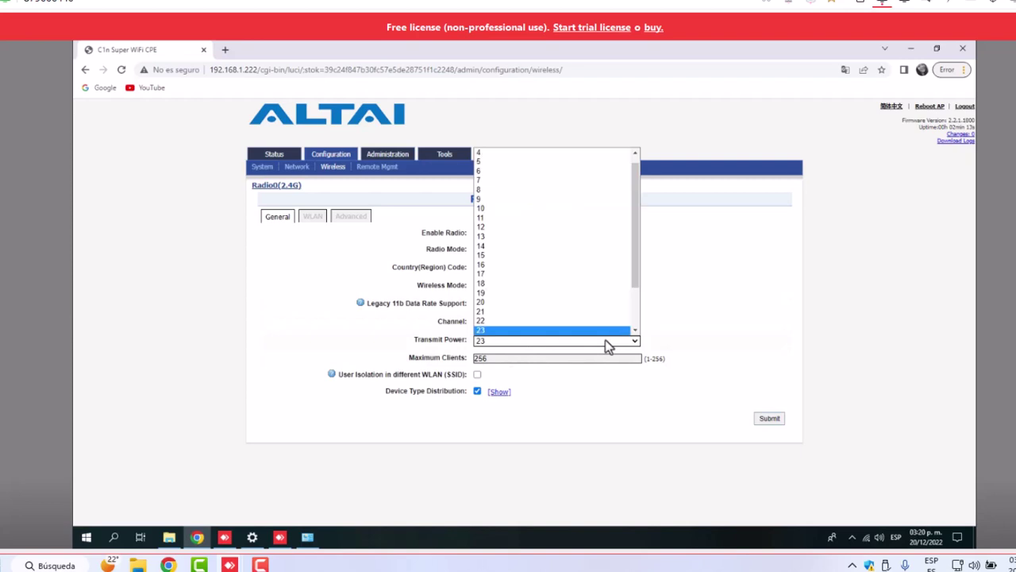
{"action": "key", "text": "2"}
{"action": "key", "text": "2"}
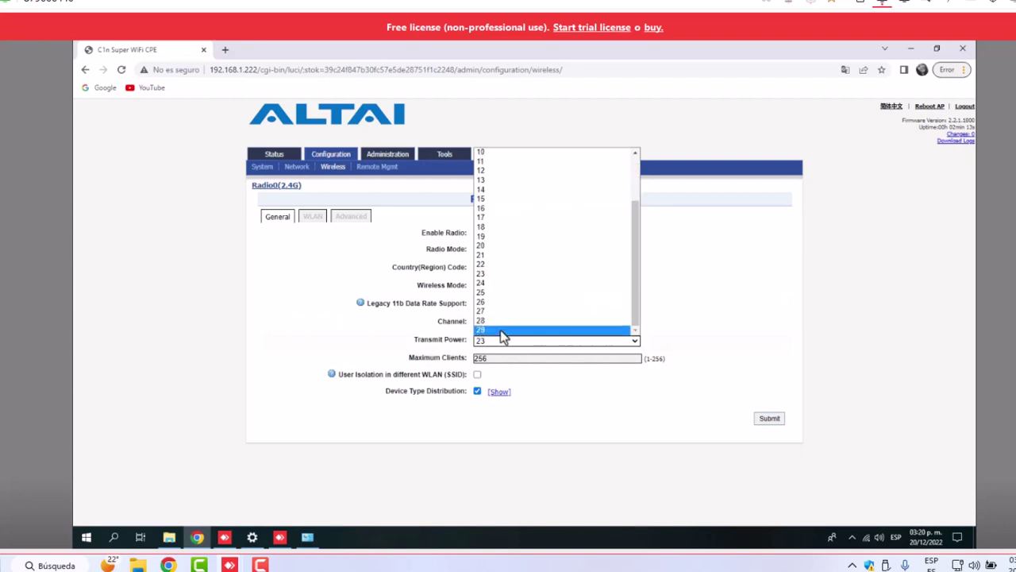
{"action": "left_click", "coordinate": [502, 329]}
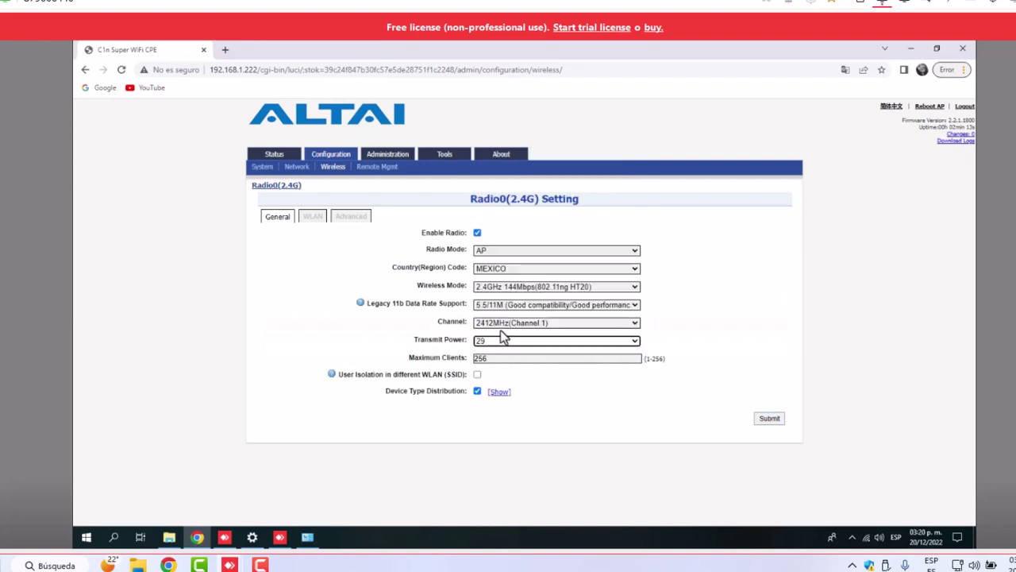
{"action": "left_click", "coordinate": [770, 419]}
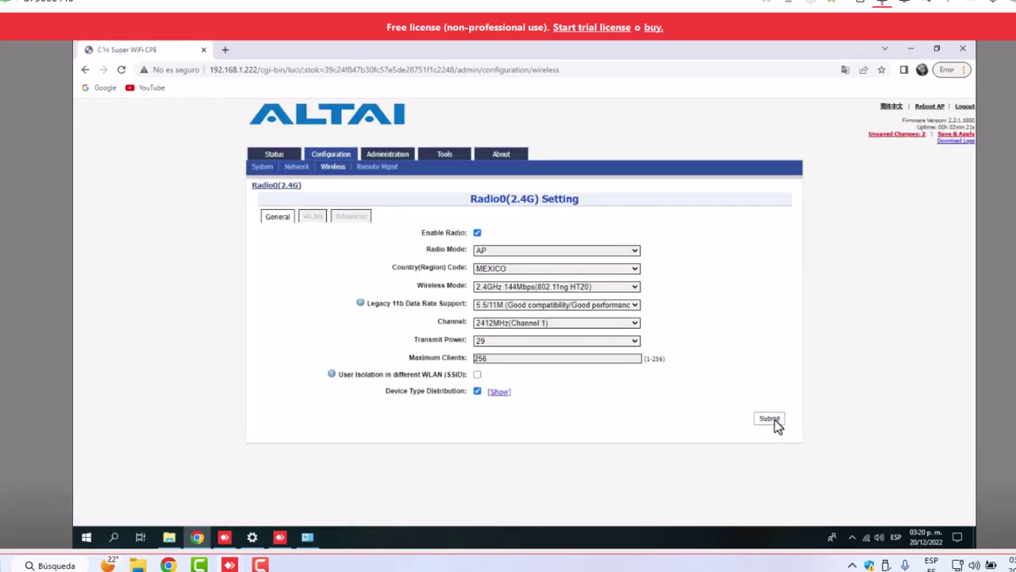
{"action": "left_click", "coordinate": [310, 219]}
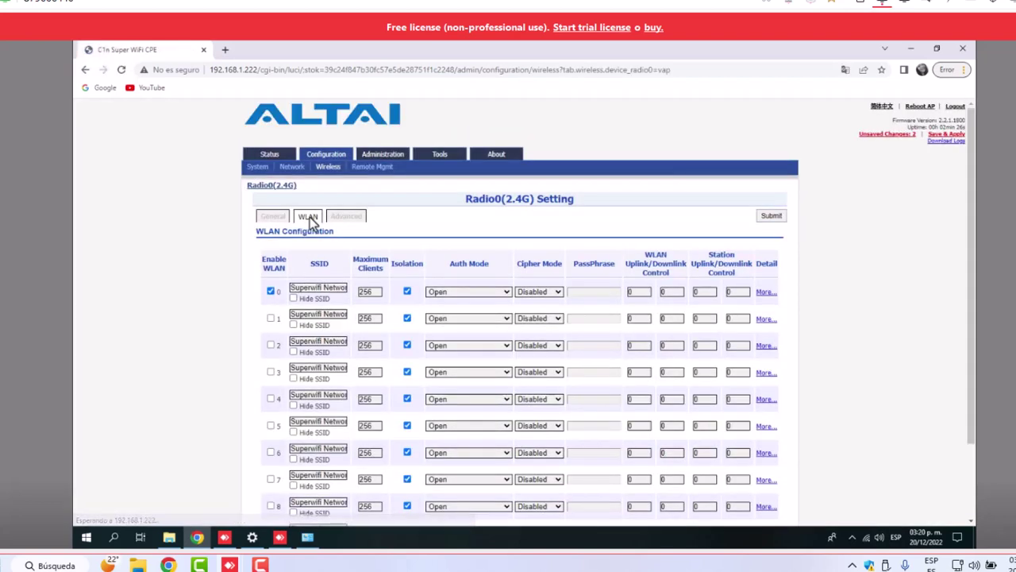
Rename WLAN 0's SSID from Superwifi Network 0 to FICHASTELECABLE and submit
{"action": "left_click", "coordinate": [762, 292]}
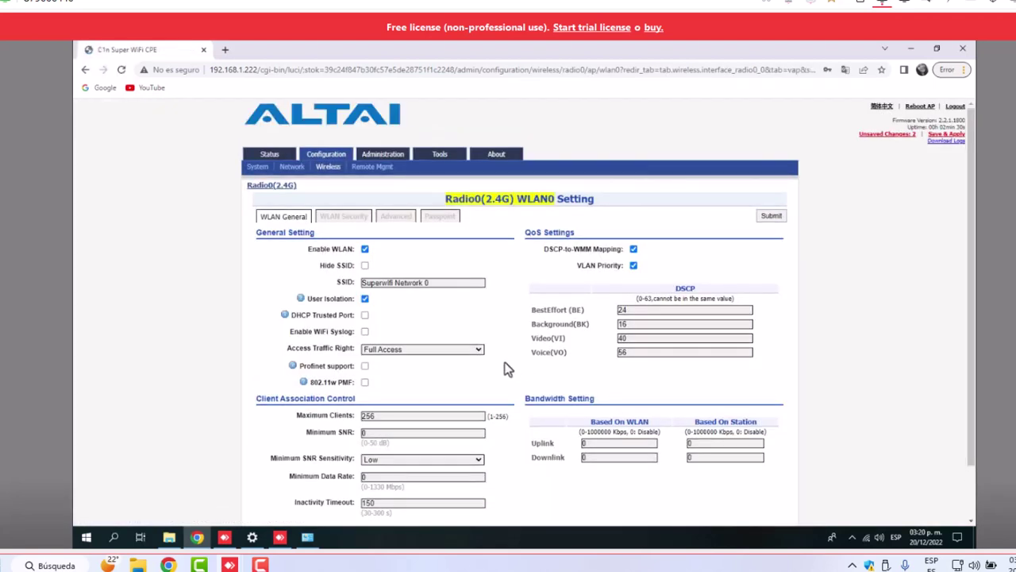
{"action": "left_click", "coordinate": [439, 284]}
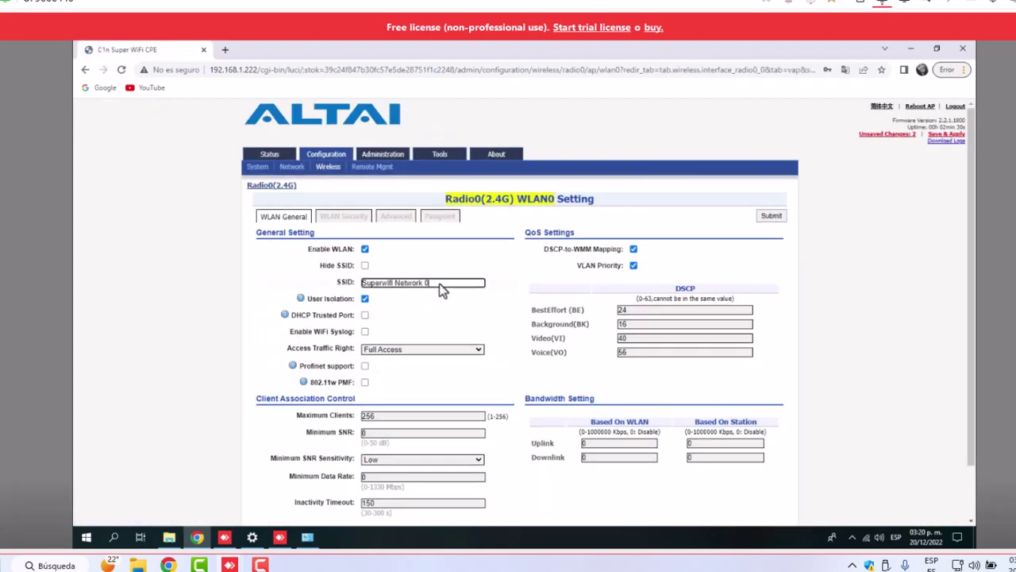
{"action": "key", "text": "BackSpace"}
{"action": "key", "text": "BackSpace"}
{"action": "key", "text": "BackSpace"}
{"action": "key", "text": "BackSpace"}
{"action": "key", "text": "BackSpace"}
{"action": "key", "text": "BackSpace"}
{"action": "key", "text": "BackSpace"}
{"action": "key", "text": "BackSpace"}
{"action": "key", "text": "BackSpace"}
{"action": "key", "text": "BackSpace"}
{"action": "key", "text": "BackSpace"}
{"action": "key", "text": "BackSpace"}
{"action": "key", "text": "BackSpace"}
{"action": "key", "text": "BackSpace"}
{"action": "key", "text": "BackSpace"}
{"action": "key", "text": "BackSpace"}
{"action": "key", "text": "BackSpace"}
{"action": "key", "text": "BackSpace"}
{"action": "key", "text": "BackSpace"}
{"action": "type", "text": "fichas"}
{"action": "key", "text": "BackSpace"}
{"action": "key", "text": "BackSpace"}
{"action": "key", "text": "BackSpace"}
{"action": "key", "text": "BackSpace"}
{"action": "key", "text": "BackSpace"}
{"action": "type", "text": "FICHASTELECABLE"}
{"action": "left_click", "coordinate": [771, 217]}
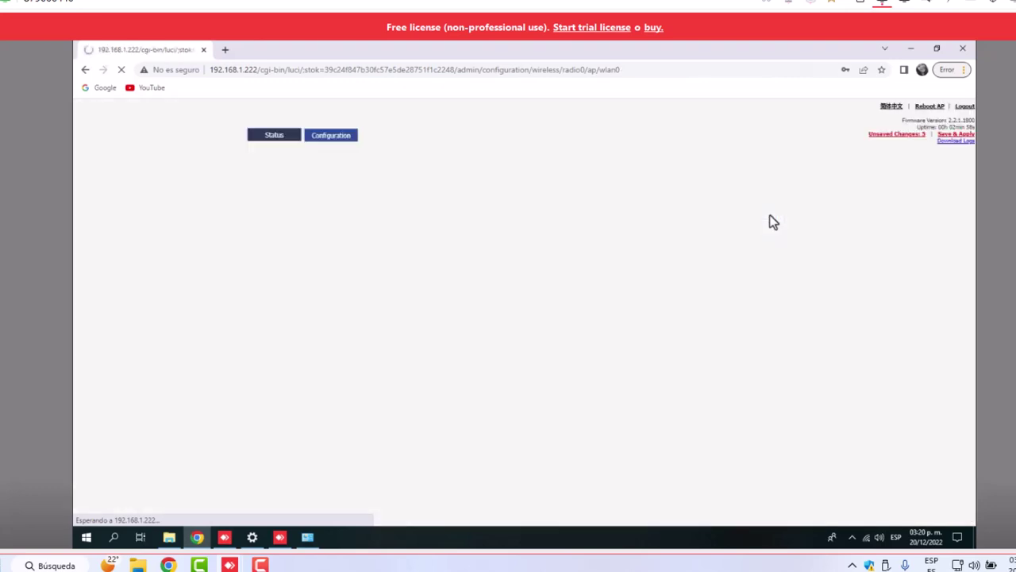
Submit the WLAN 0 settings again from the bottom of the page
{"action": "scroll", "coordinate": [559, 349], "scroll_direction": "down", "scroll_amount": 1}
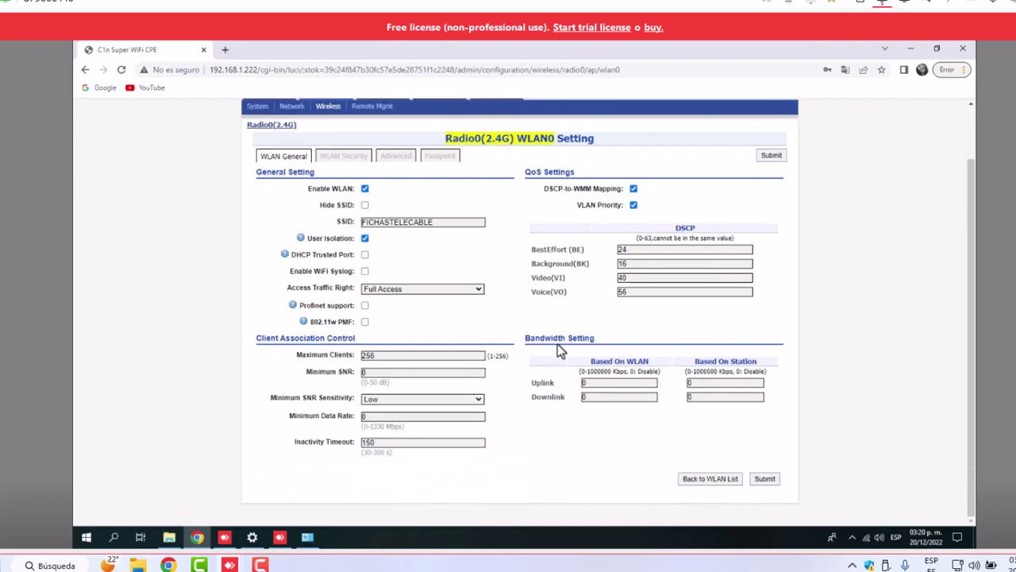
{"action": "scroll", "coordinate": [558, 343], "scroll_direction": "up", "scroll_amount": 1}
{"action": "scroll", "coordinate": [762, 504], "scroll_direction": "down", "scroll_amount": 1}
{"action": "left_click", "coordinate": [765, 479]}
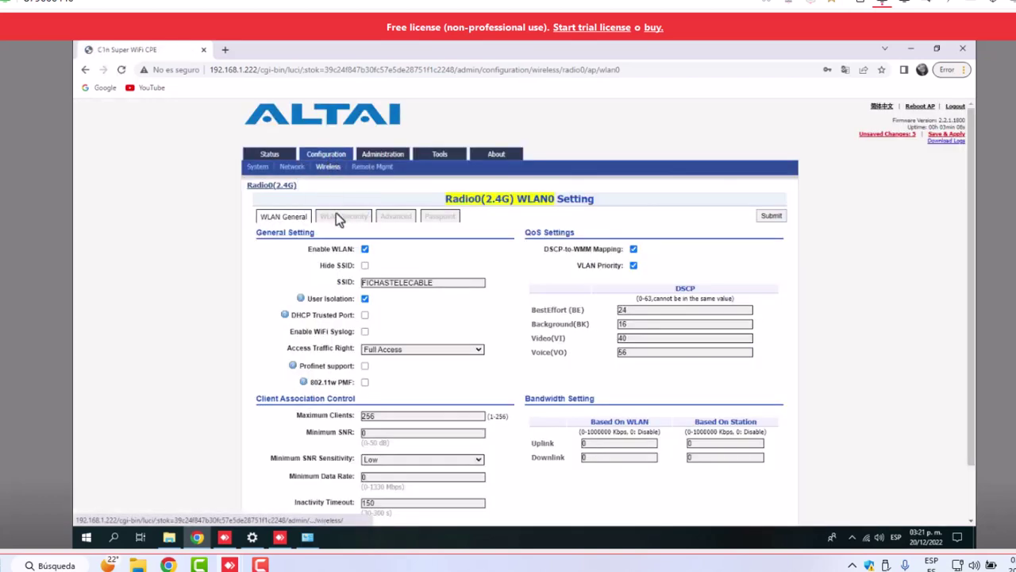
Review WLAN 0's Security, Advanced and Passpoint tabs, then return to Network settings
{"action": "left_click", "coordinate": [336, 216]}
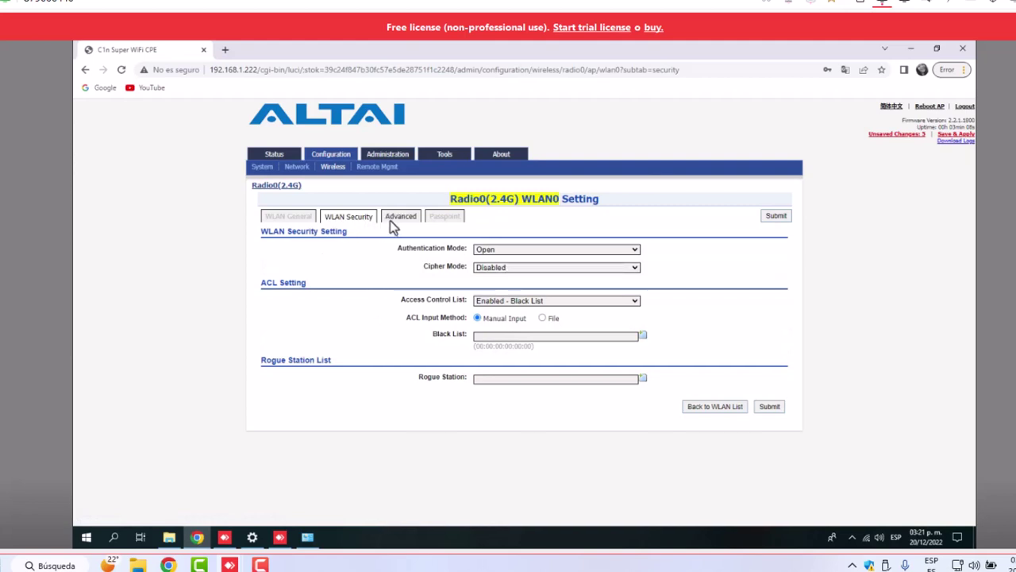
{"action": "left_click", "coordinate": [393, 219]}
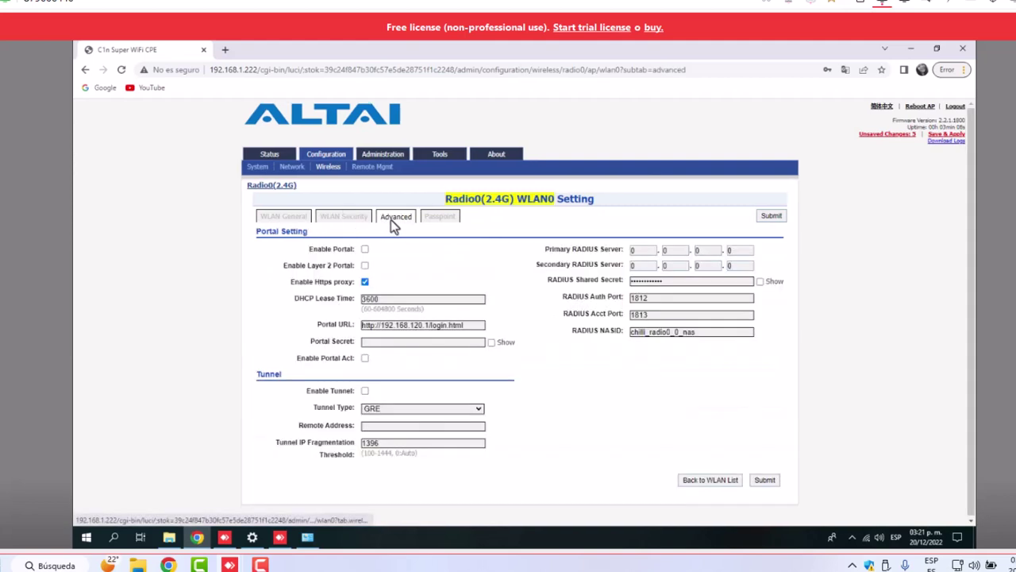
{"action": "left_click", "coordinate": [441, 219]}
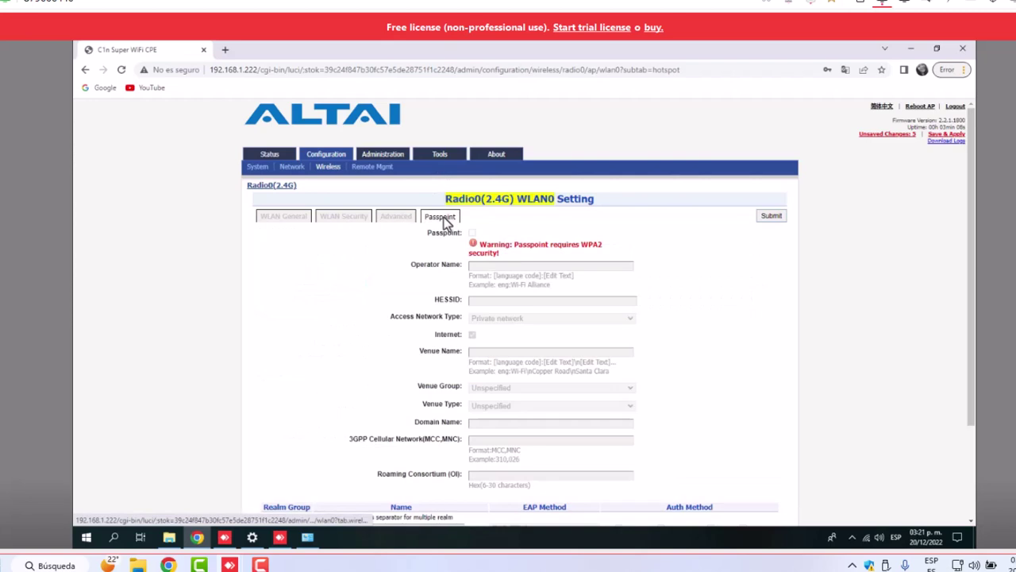
{"action": "left_click", "coordinate": [288, 170]}
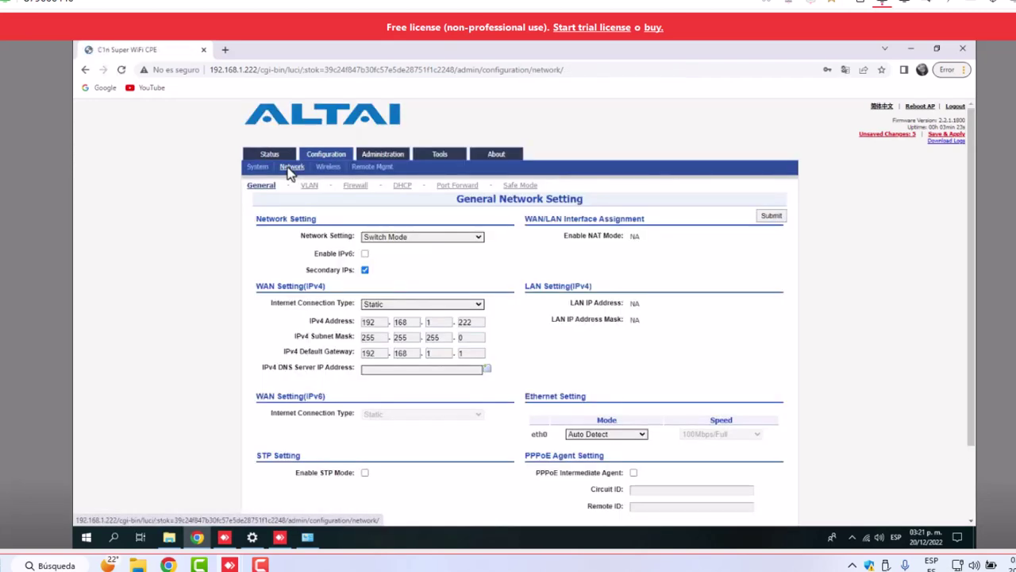
Glance at the PC's Wi-Fi list, then Save & Apply the SSID, country 484 and power 29 changes
{"action": "left_click", "coordinate": [867, 541]}
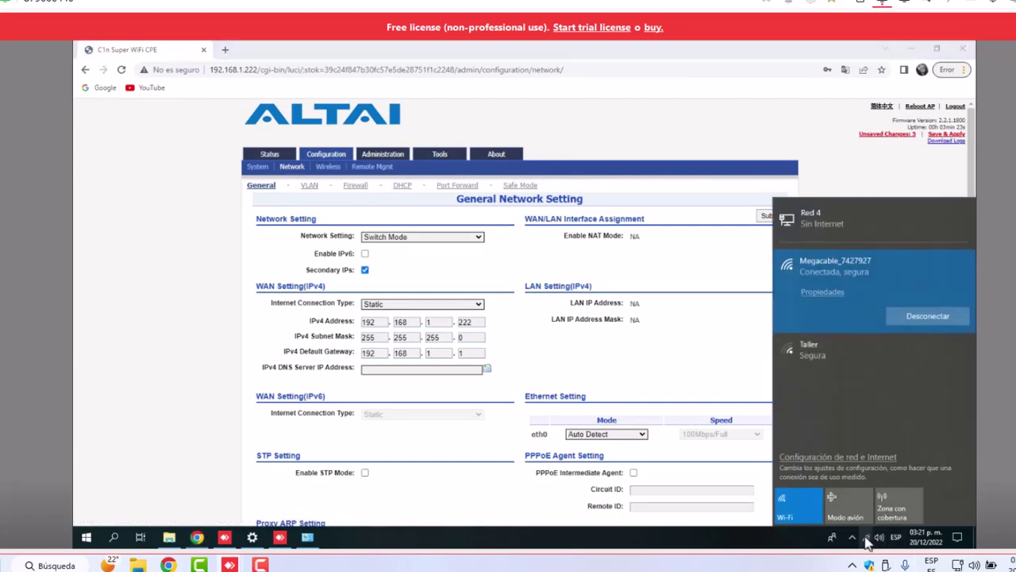
{"action": "left_click", "coordinate": [200, 272]}
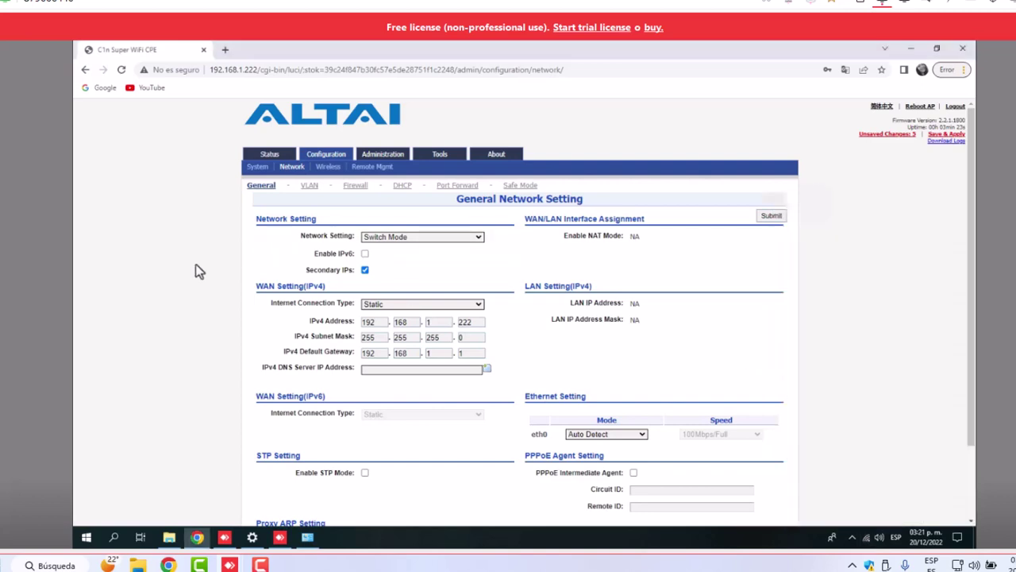
{"action": "left_click", "coordinate": [945, 136]}
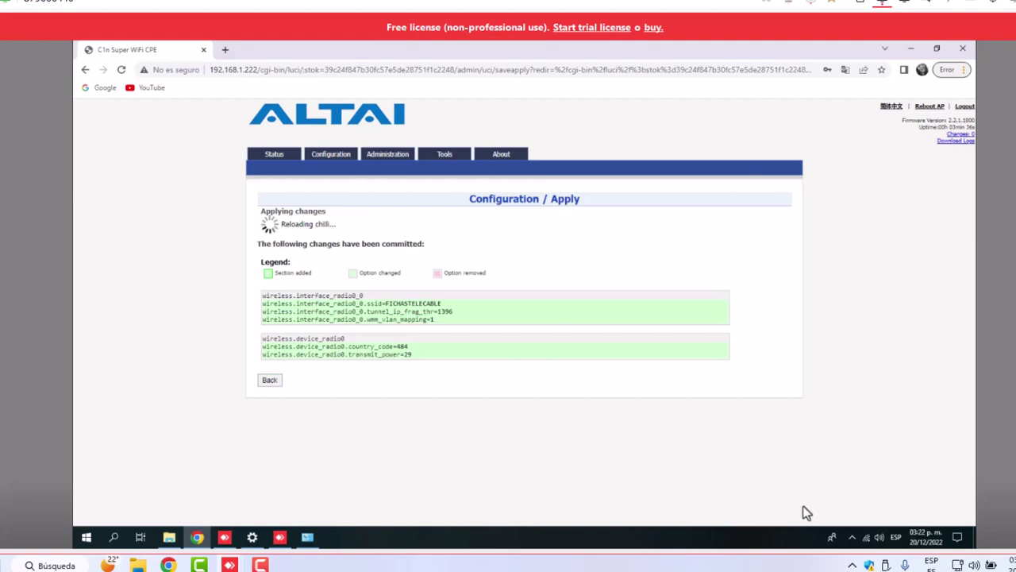
Confirm FICHASTELECABLE shows as an open Wi-Fi network, then open Windows Network Connections
{"action": "left_click", "coordinate": [868, 538]}
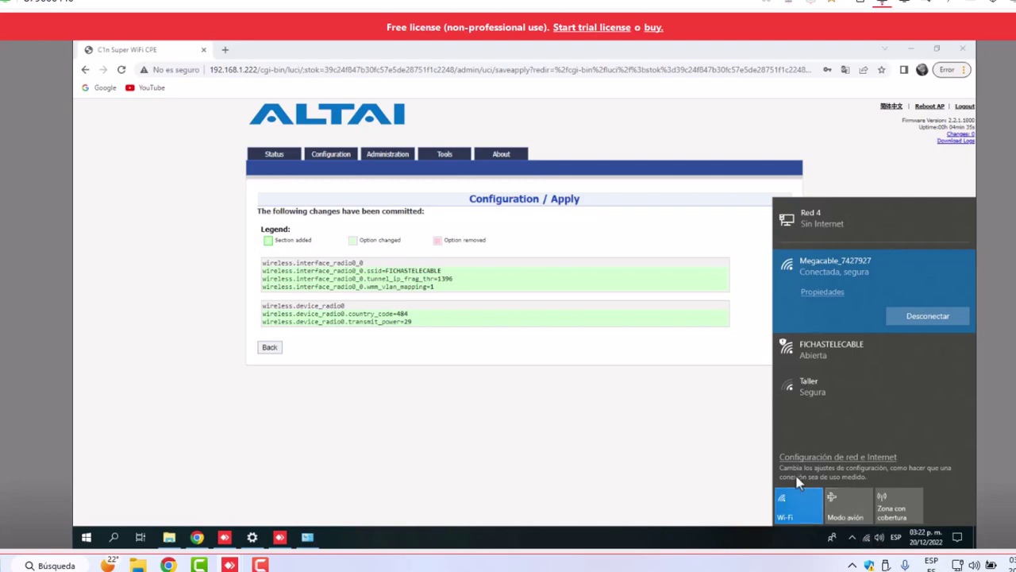
{"action": "left_click", "coordinate": [704, 420]}
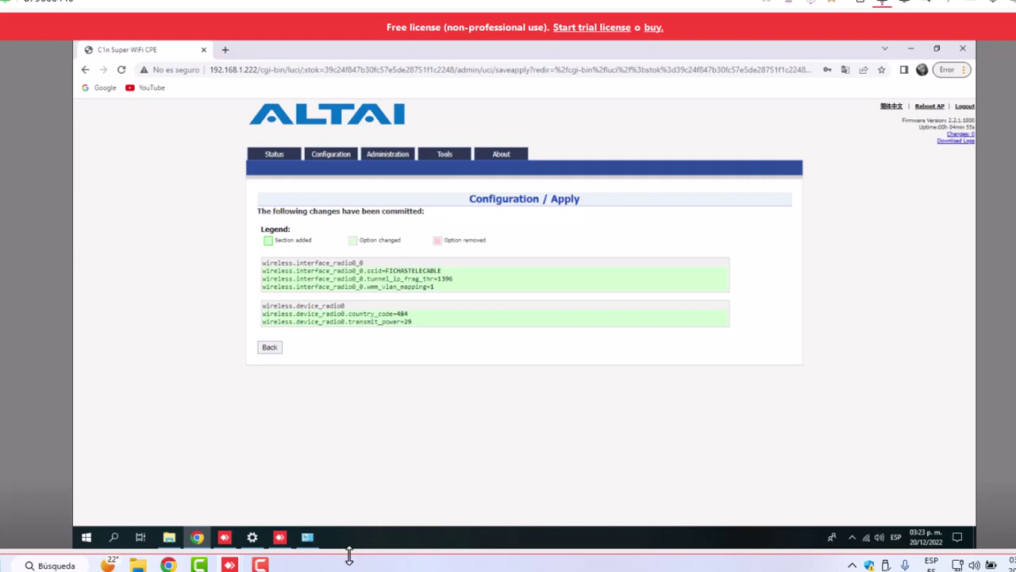
{"action": "left_click", "coordinate": [307, 536]}
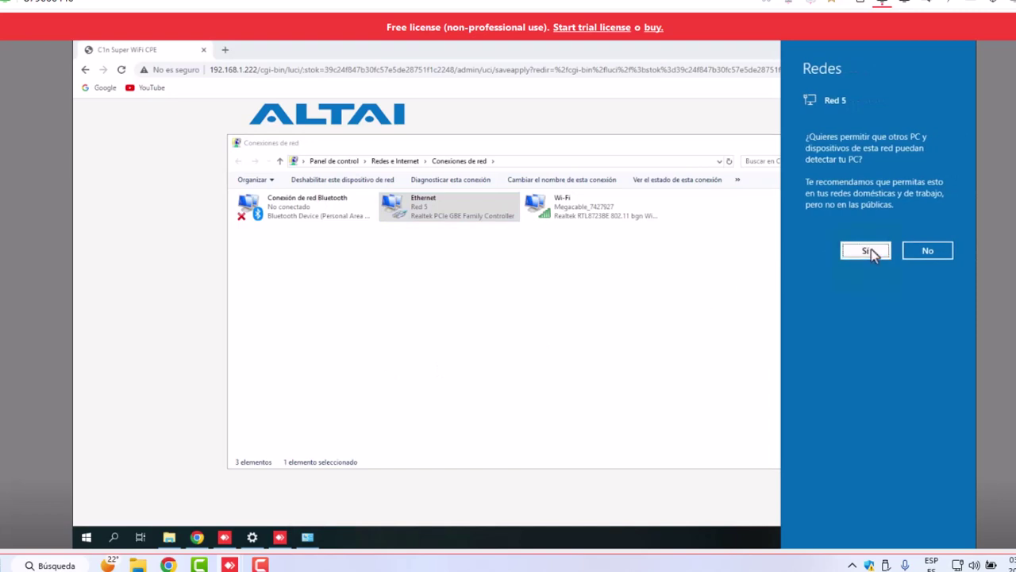
Allow network discovery and load 192.168.1.222 in Chrome by trimming the address path
{"action": "left_click", "coordinate": [868, 251]}
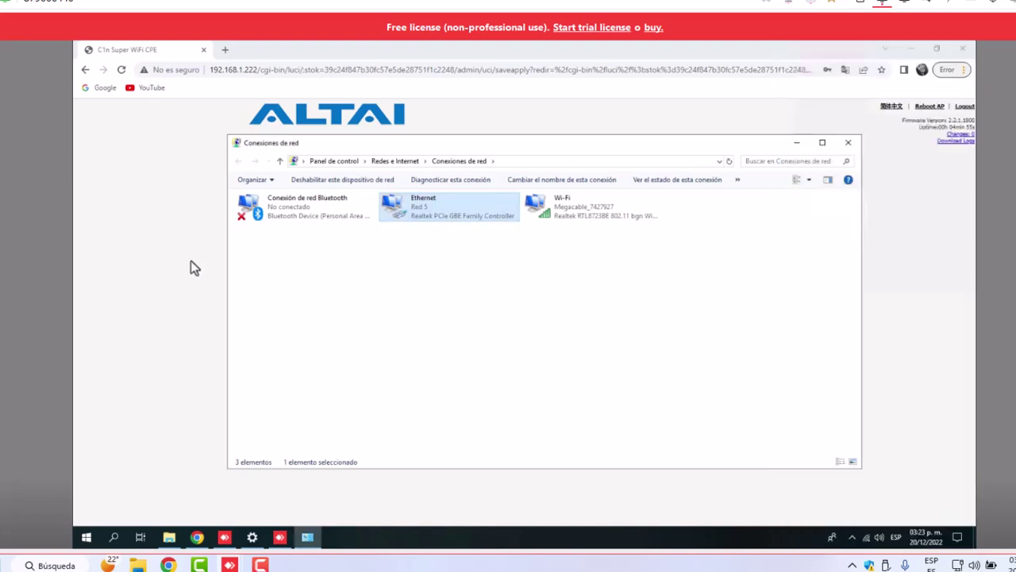
{"action": "left_click", "coordinate": [191, 262]}
{"action": "double_click", "coordinate": [279, 71]}
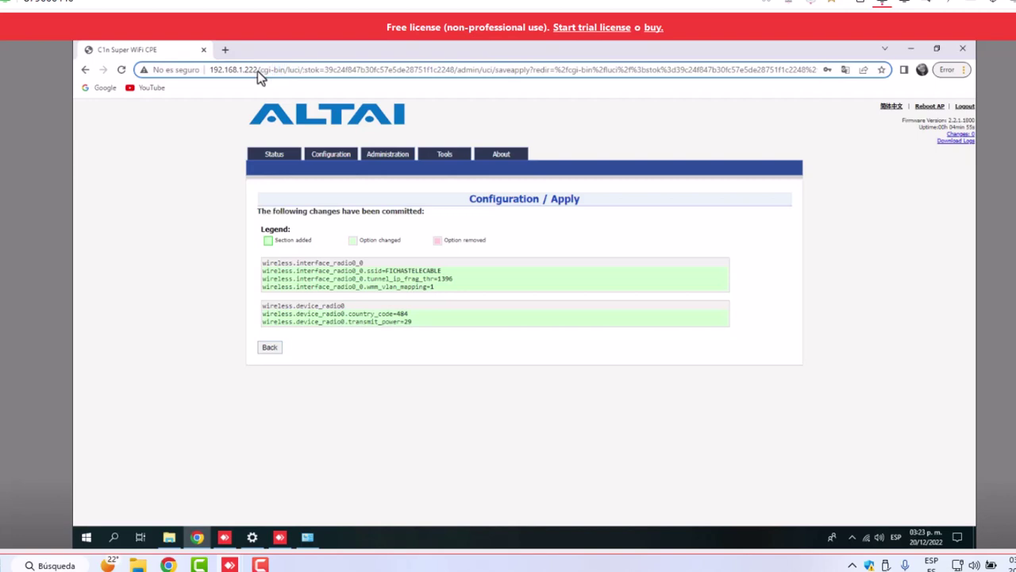
{"action": "left_click", "coordinate": [258, 71]}
{"action": "key", "text": "Delete"}
{"action": "key", "text": "Delete"}
{"action": "key", "text": "Delete"}
{"action": "key", "text": "Delete"}
{"action": "key", "text": "Delete"}
{"action": "key", "text": "Delete"}
{"action": "key", "text": "Delete"}
{"action": "key", "text": "Delete"}
{"action": "key", "text": "Delete"}
{"action": "key", "text": "Delete"}
{"action": "key", "text": "Delete"}
{"action": "key", "text": "Delete"}
{"action": "key", "text": "Delete"}
{"action": "key", "text": "Delete"}
{"action": "key", "text": "Delete"}
{"action": "key", "text": "Delete"}
{"action": "key", "text": "Delete"}
{"action": "key", "text": "Delete"}
{"action": "key", "text": "Delete"}
{"action": "key", "text": "Delete"}
{"action": "key", "text": "Delete"}
{"action": "key", "text": "Delete"}
{"action": "key", "text": "Delete"}
{"action": "key", "text": "Delete"}
{"action": "key", "text": "Delete"}
{"action": "key", "text": "Delete"}
{"action": "key", "text": "Delete"}
{"action": "key", "text": "Delete"}
{"action": "key", "text": "Delete"}
{"action": "key", "text": "Delete"}
{"action": "key", "text": "Delete"}
{"action": "key", "text": "Delete"}
{"action": "key", "text": "Delete"}
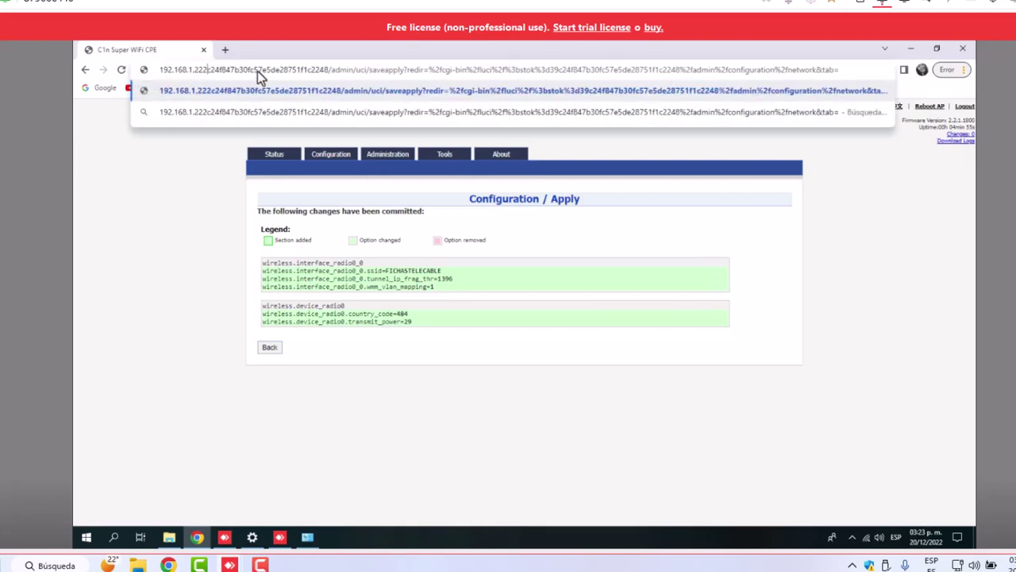
{"action": "key", "text": "Delete"}
{"action": "key", "text": "Delete"}
{"action": "key", "text": "Delete"}
{"action": "key", "text": "Delete"}
{"action": "key", "text": "Delete"}
{"action": "key", "text": "Delete"}
{"action": "key", "text": "Delete"}
{"action": "key", "text": "Delete"}
{"action": "key", "text": "Delete"}
{"action": "key", "text": "Delete"}
{"action": "key", "text": "Delete"}
{"action": "key", "text": "Delete"}
{"action": "key", "text": "Delete"}
{"action": "key", "text": "Delete"}
{"action": "key", "text": "Delete"}
{"action": "key", "text": "Delete"}
{"action": "key", "text": "Delete"}
{"action": "key", "text": "Delete"}
{"action": "key", "text": "Delete"}
{"action": "key", "text": "Delete"}
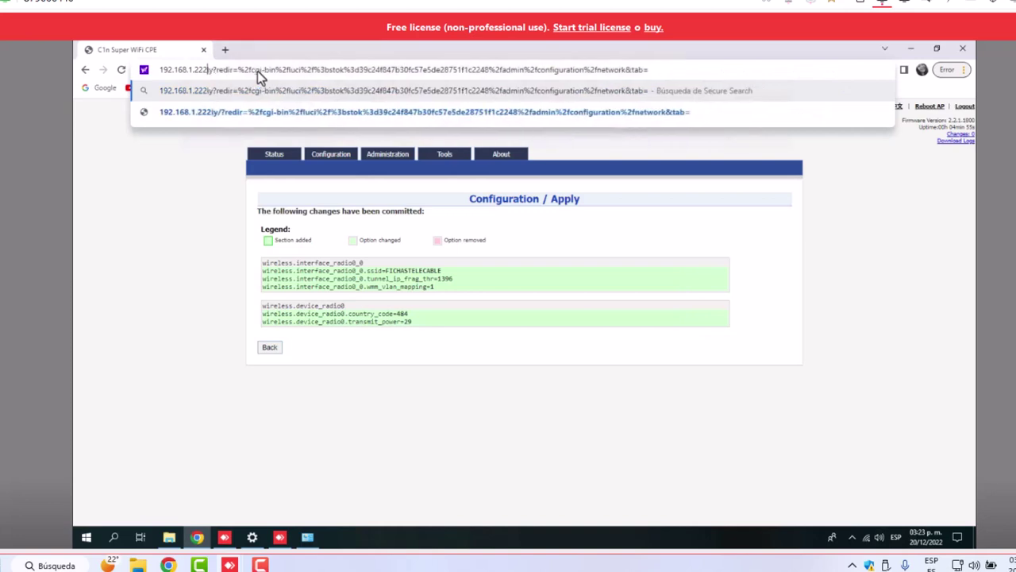
{"action": "key", "text": "Delete"}
{"action": "key", "text": "Delete"}
{"action": "key", "text": "Delete"}
{"action": "key", "text": "Delete"}
{"action": "key", "text": "Delete"}
{"action": "key", "text": "Delete"}
{"action": "key", "text": "Delete"}
{"action": "key", "text": "Delete"}
{"action": "key", "text": "Delete"}
{"action": "key", "text": "Delete"}
{"action": "key", "text": "Delete"}
{"action": "key", "text": "Delete"}
{"action": "key", "text": "Delete"}
{"action": "key", "text": "Delete"}
{"action": "key", "text": "Delete"}
{"action": "key", "text": "Delete"}
{"action": "key", "text": "Delete"}
{"action": "key", "text": "Delete"}
{"action": "key", "text": "Delete"}
{"action": "key", "text": "Delete"}
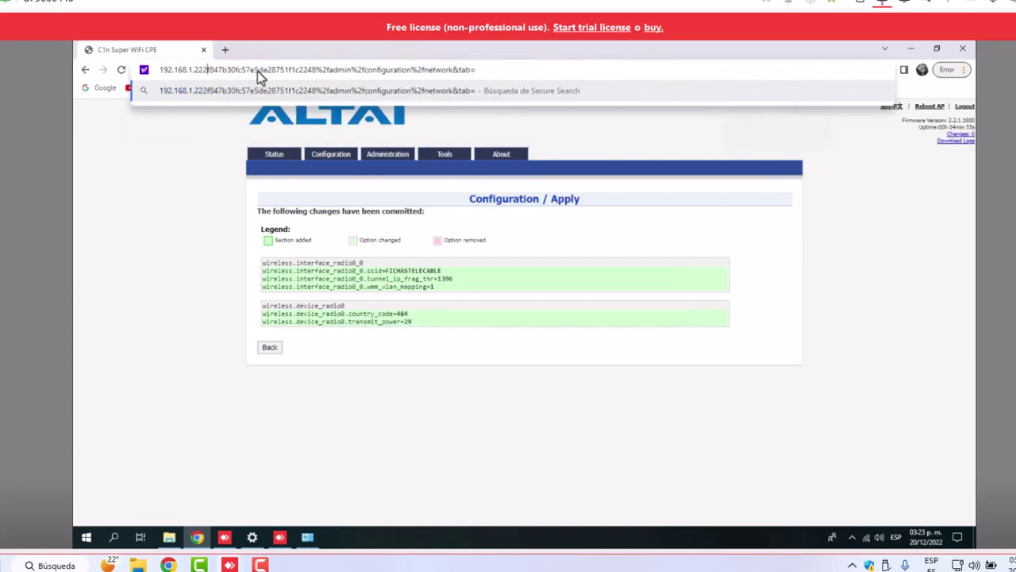
{"action": "key", "text": "Delete"}
{"action": "key", "text": "Delete"}
{"action": "key", "text": "Delete"}
{"action": "key", "text": "Delete"}
{"action": "key", "text": "Delete"}
{"action": "key", "text": "Delete"}
{"action": "key", "text": "Delete"}
{"action": "key", "text": "Delete"}
{"action": "key", "text": "Delete"}
{"action": "key", "text": "Delete"}
{"action": "key", "text": "Delete"}
{"action": "key", "text": "Delete"}
{"action": "key", "text": "Delete"}
{"action": "key", "text": "Delete"}
{"action": "key", "text": "Delete"}
{"action": "key", "text": "Delete"}
{"action": "key", "text": "Delete"}
{"action": "key", "text": "Delete"}
{"action": "key", "text": "Delete"}
{"action": "key", "text": "Delete"}
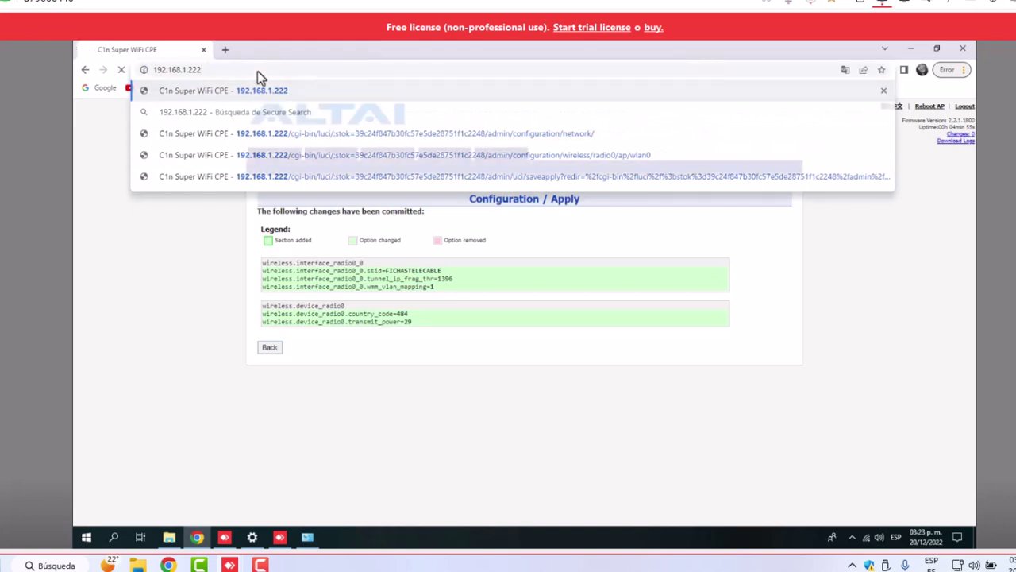
{"action": "key", "text": "Return"}
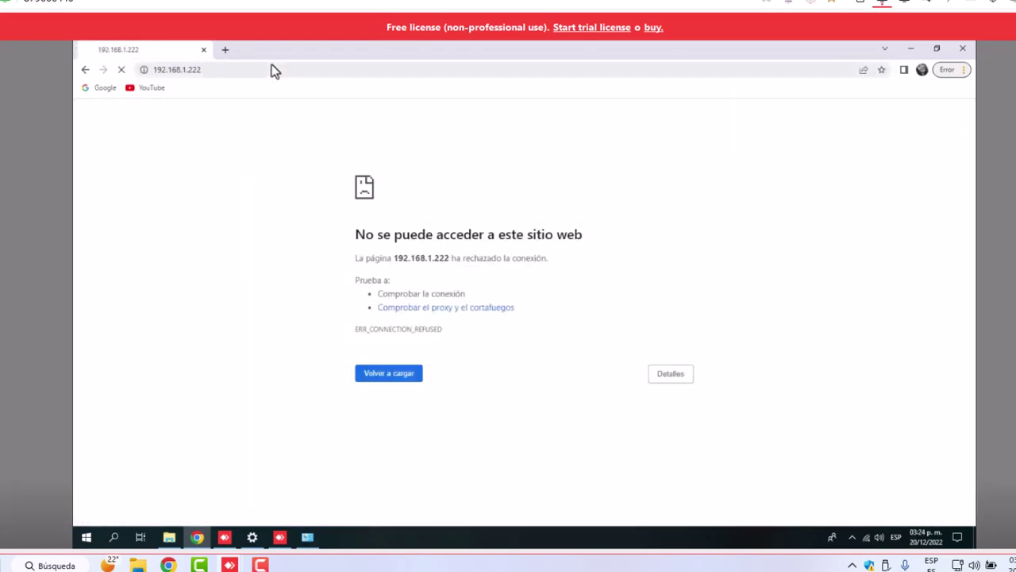
Reload 192.168.1.222 until the ALTAI C1n Authorization Required login page appears
{"action": "left_click", "coordinate": [235, 72]}
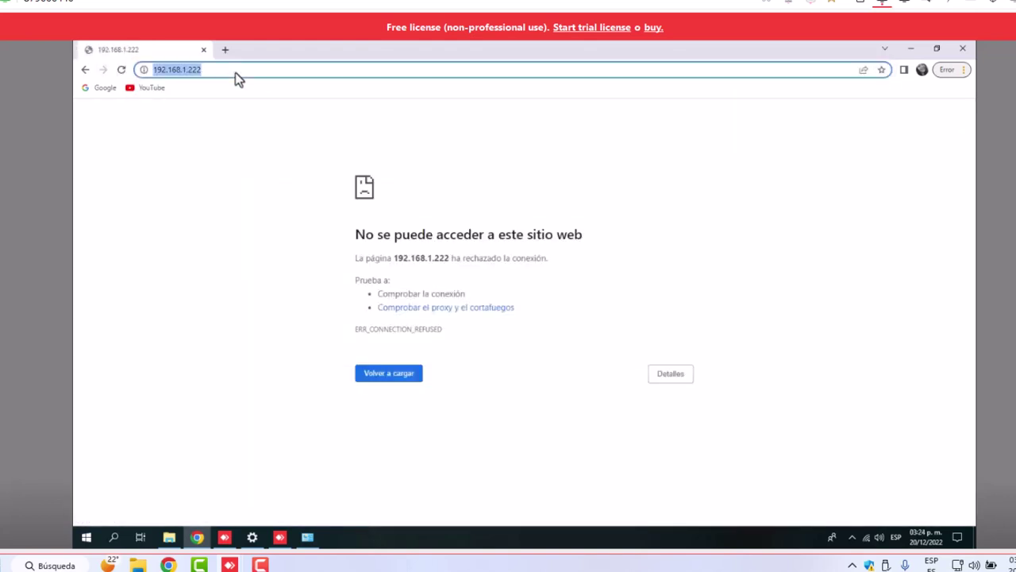
{"action": "left_click", "coordinate": [235, 72]}
{"action": "key", "text": "Return"}
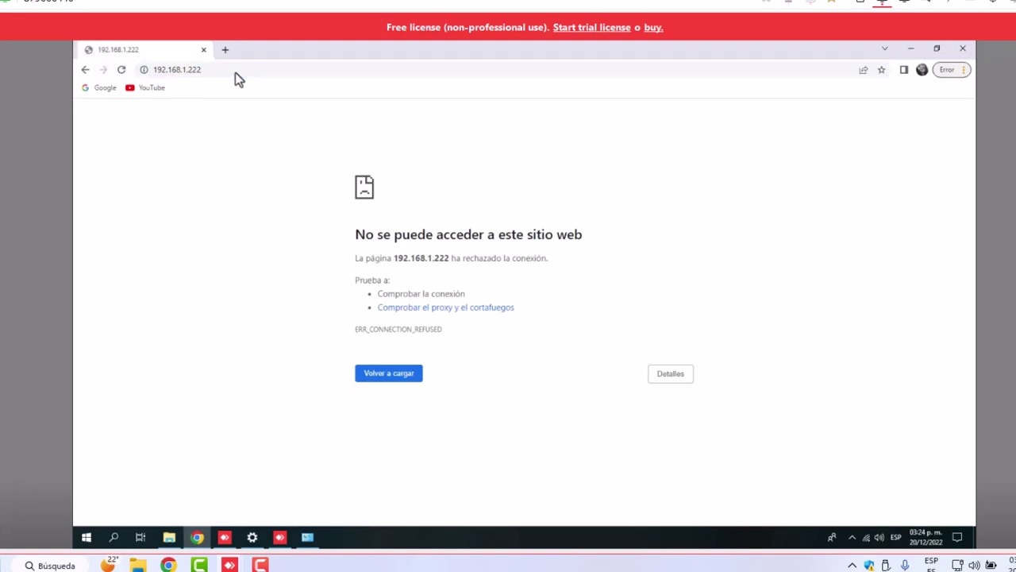
{"action": "left_click", "coordinate": [231, 70]}
{"action": "left_click", "coordinate": [230, 69]}
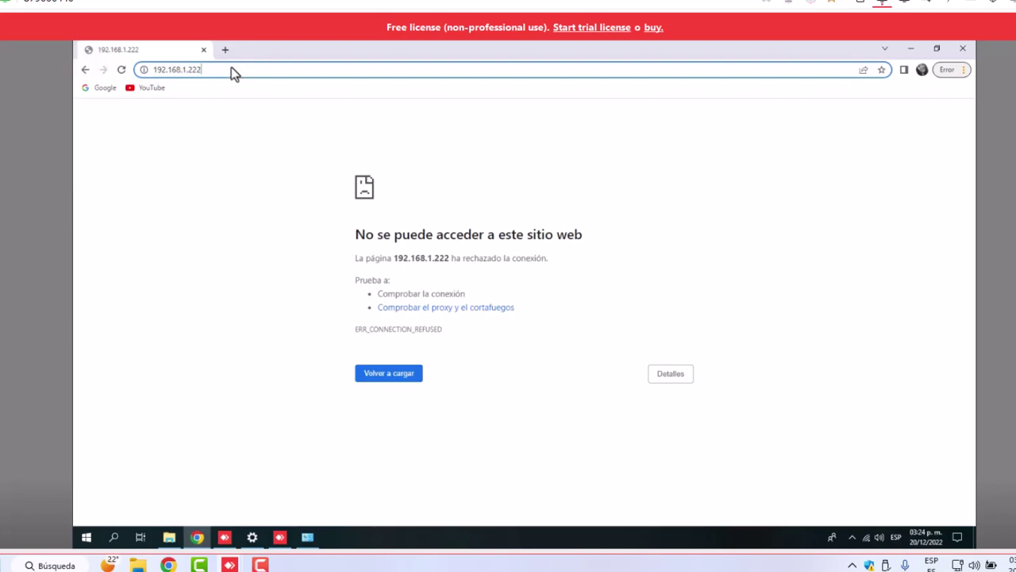
{"action": "key", "text": "Return"}
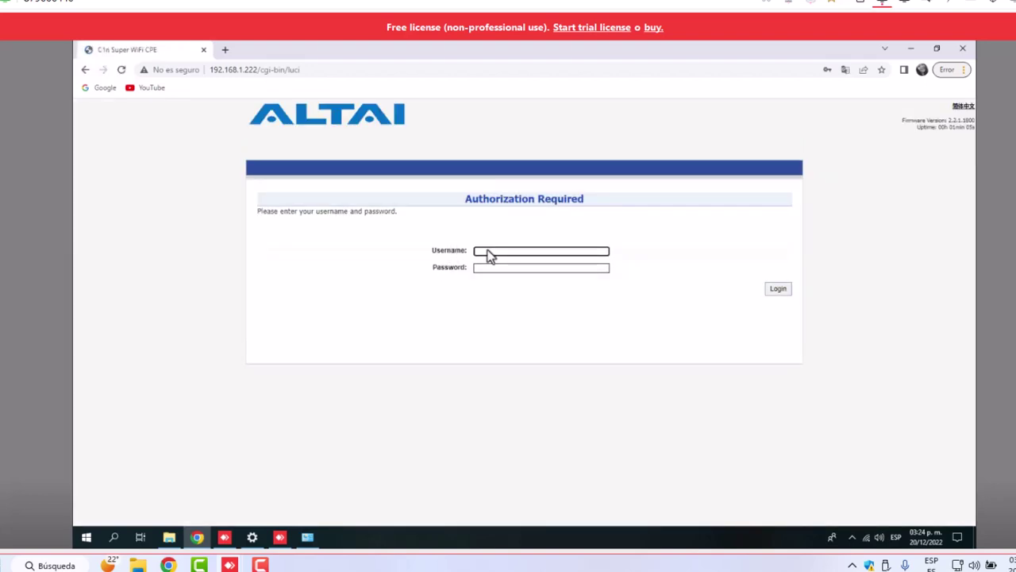
Log in with the saved administrator credentials, dismiss the password warning, and open Configuration
{"action": "left_click", "coordinate": [487, 254]}
{"action": "left_click", "coordinate": [548, 278]}
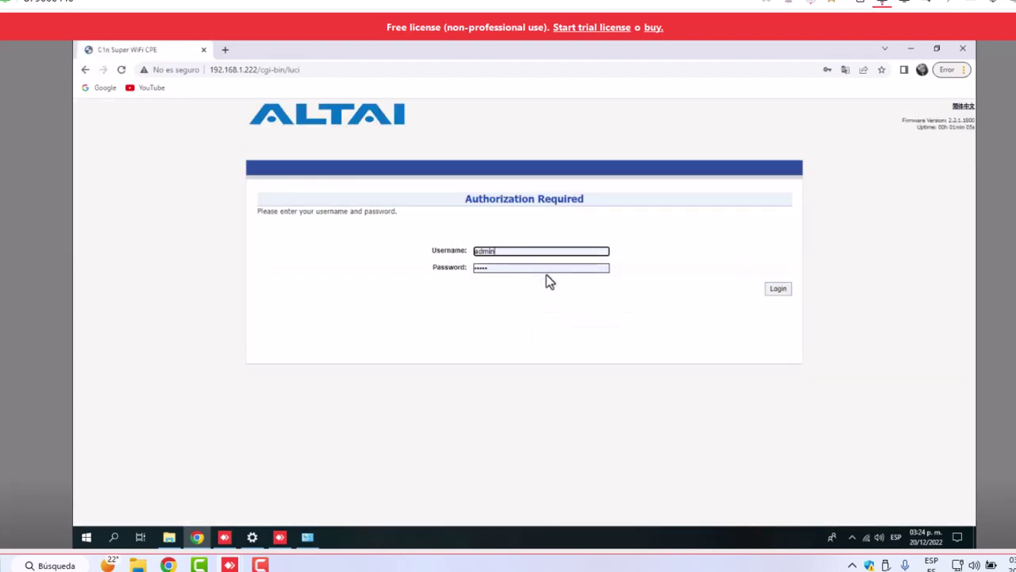
{"action": "left_click", "coordinate": [776, 291]}
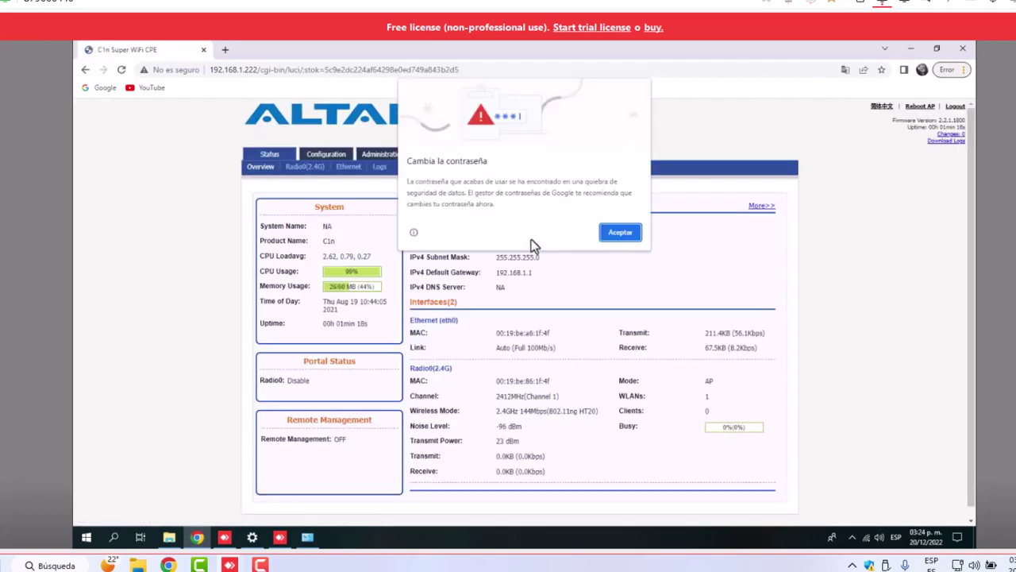
{"action": "left_click", "coordinate": [621, 232]}
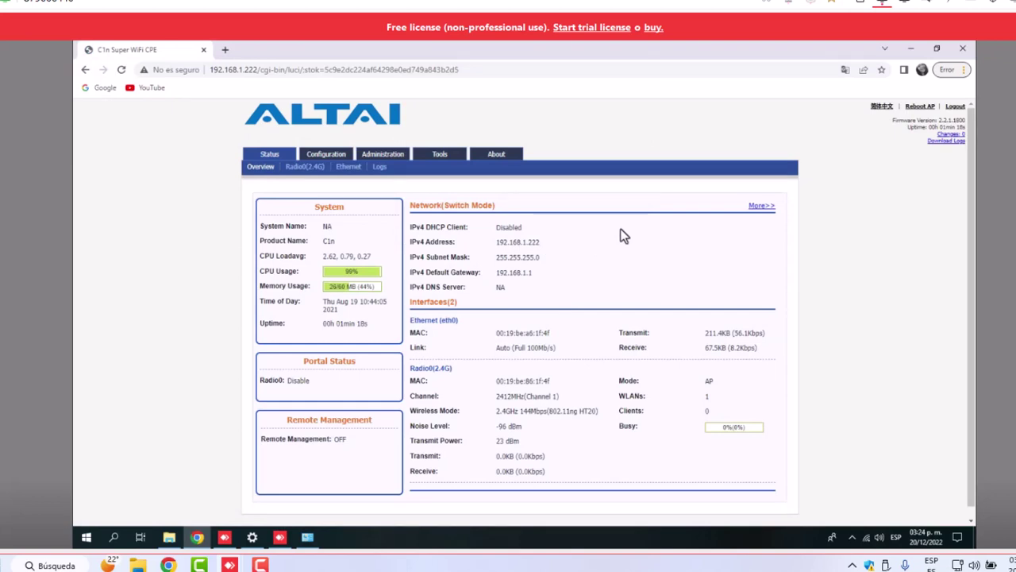
{"action": "left_click", "coordinate": [337, 157]}
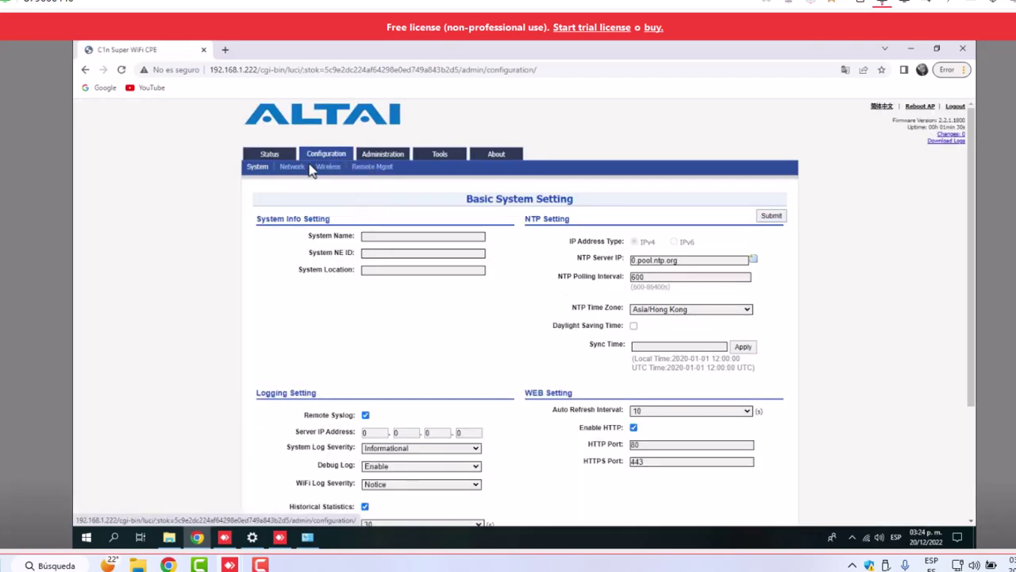
Change the AP's IPv4 address from 192.168.1.222 to 192.168.1.223 and submit it
{"action": "left_click", "coordinate": [293, 169]}
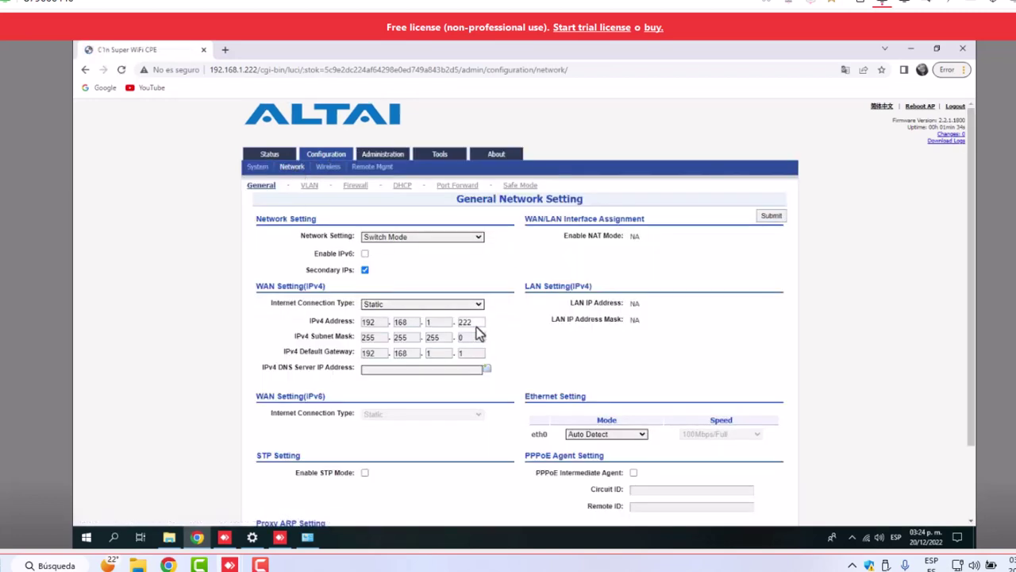
{"action": "double_click", "coordinate": [475, 322]}
{"action": "type", "text": "223"}
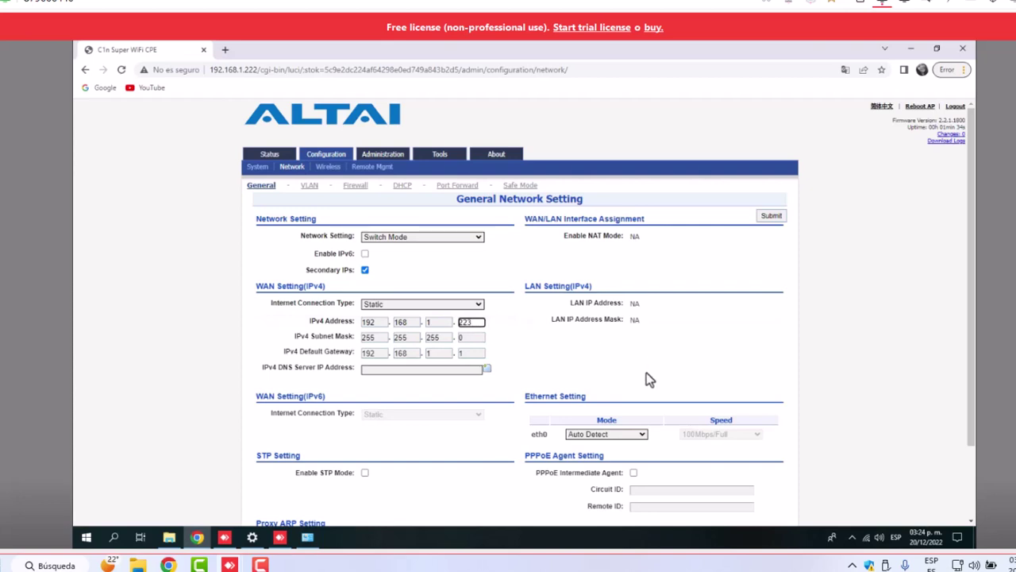
{"action": "scroll", "coordinate": [647, 372], "scroll_direction": "down", "scroll_amount": 2}
{"action": "left_click", "coordinate": [762, 481]}
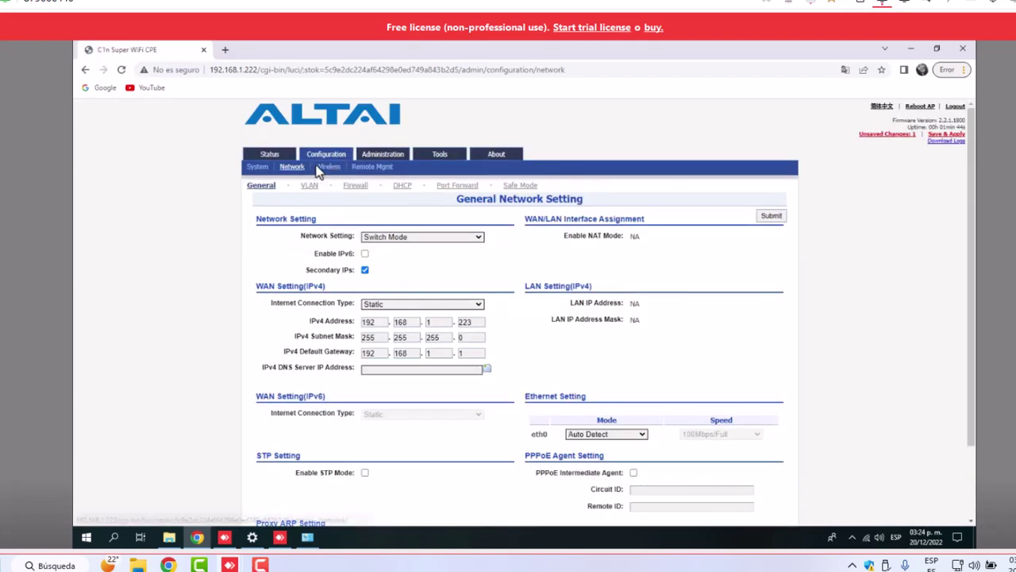
{"action": "left_click", "coordinate": [317, 170]}
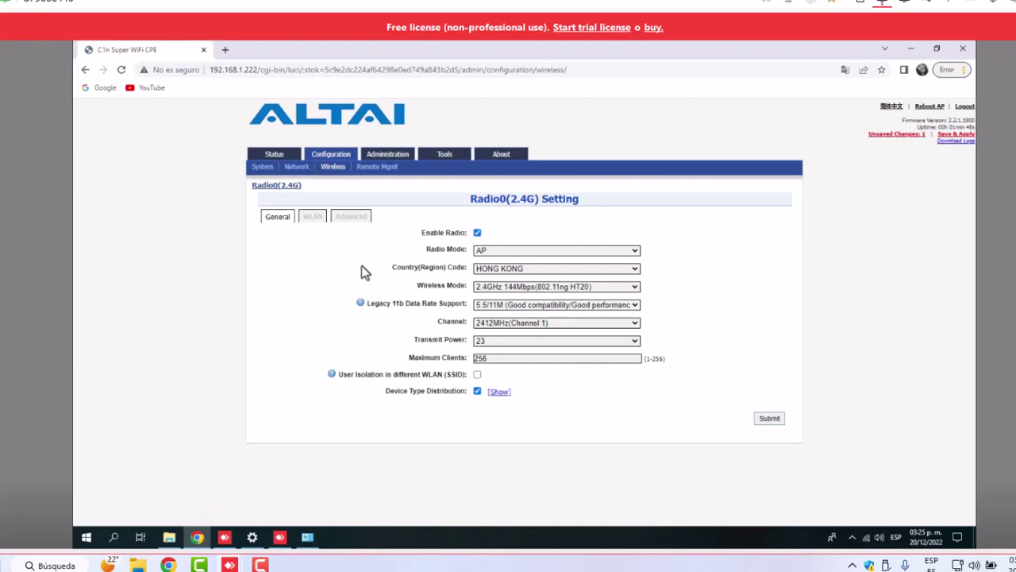
Choose MEXICO as the Radio0 (2.4G) country code, leaving transmit power at 23
{"action": "left_click", "coordinate": [589, 268]}
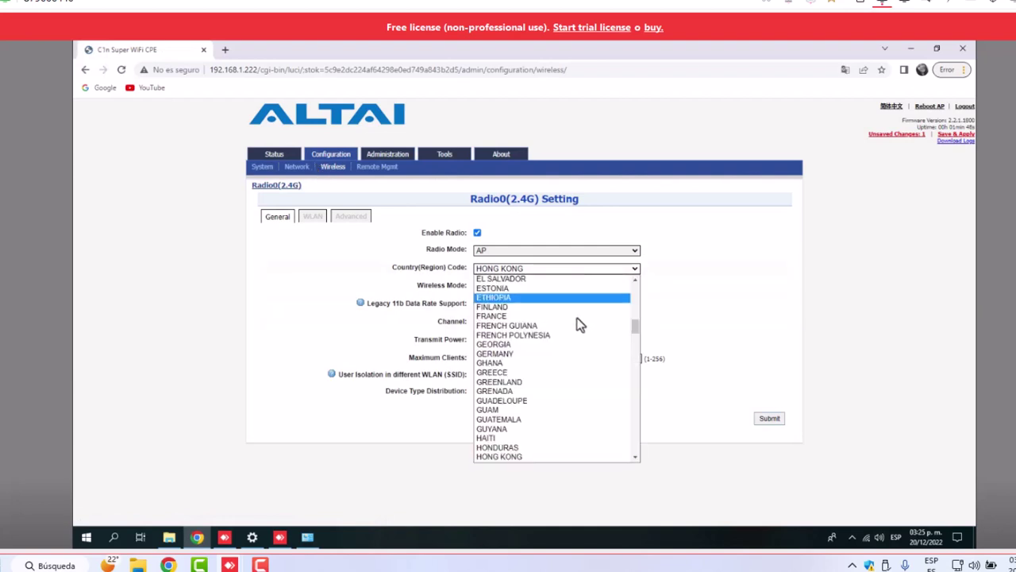
{"action": "scroll", "coordinate": [567, 345], "scroll_direction": "down", "scroll_amount": 15}
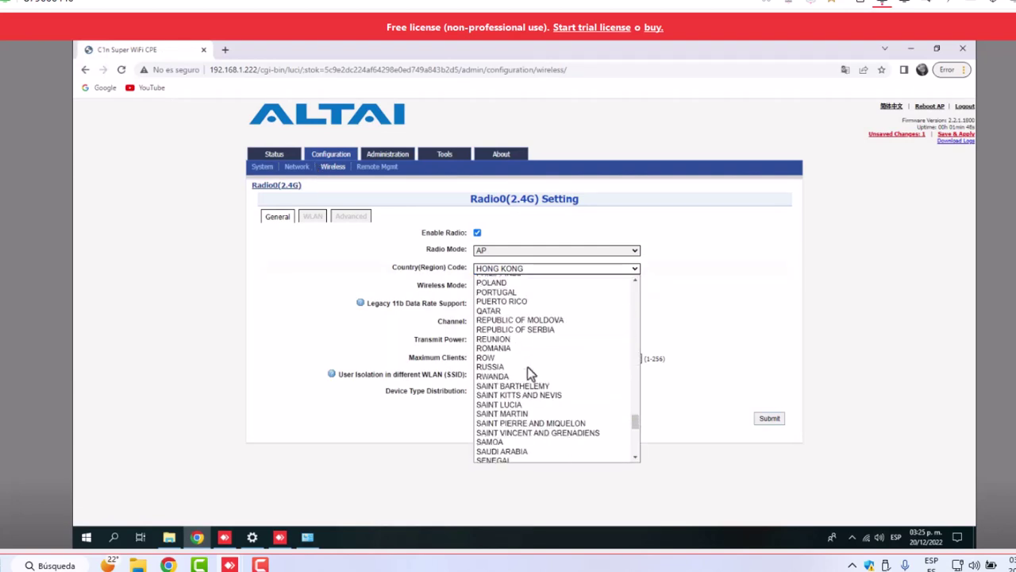
{"action": "scroll", "coordinate": [527, 367], "scroll_direction": "up", "scroll_amount": 8}
{"action": "left_click", "coordinate": [501, 294]}
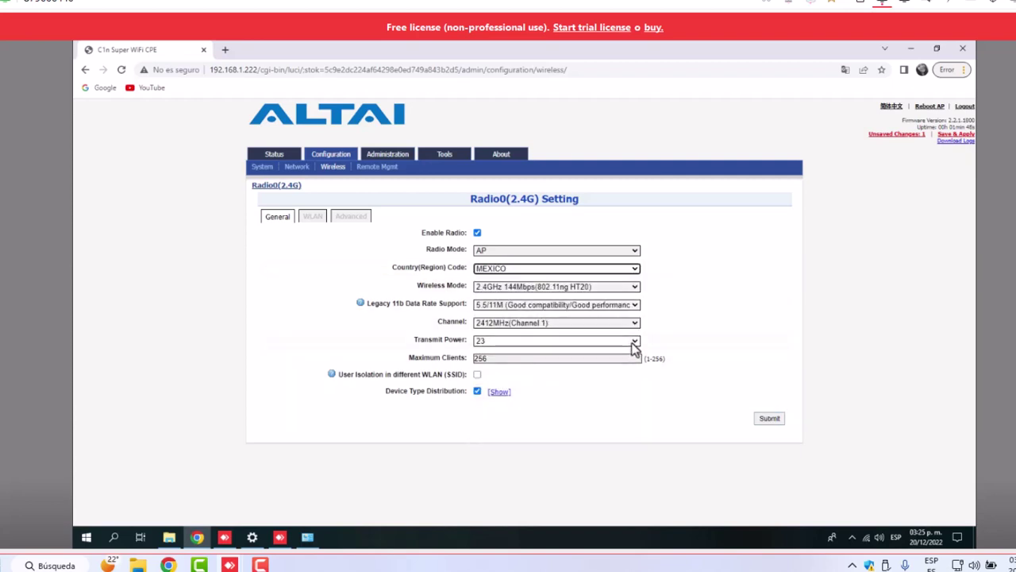
{"action": "left_click", "coordinate": [635, 340]}
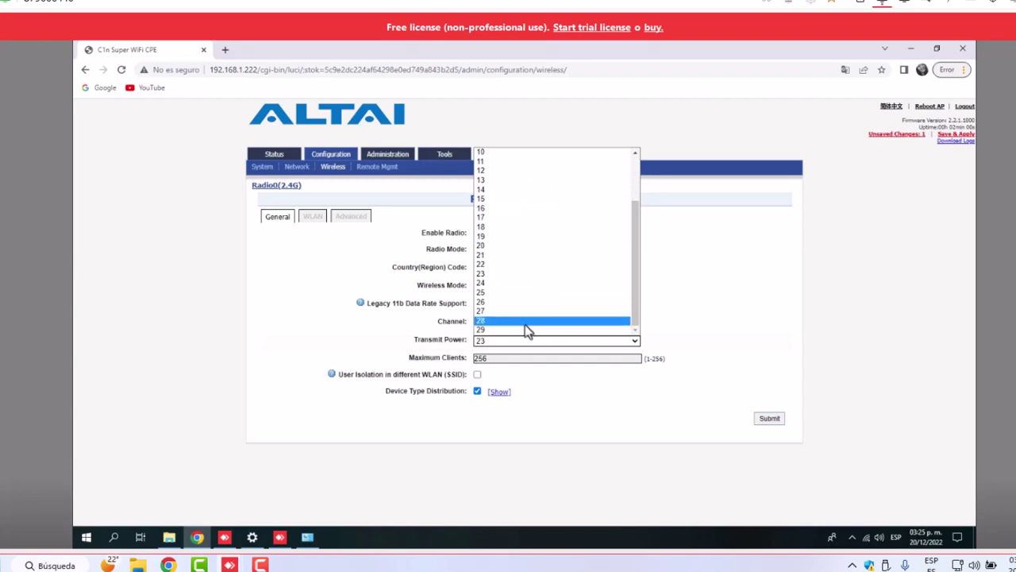
Set the radio's transmit power to 29 and submit the radio settings
{"action": "left_click", "coordinate": [522, 330]}
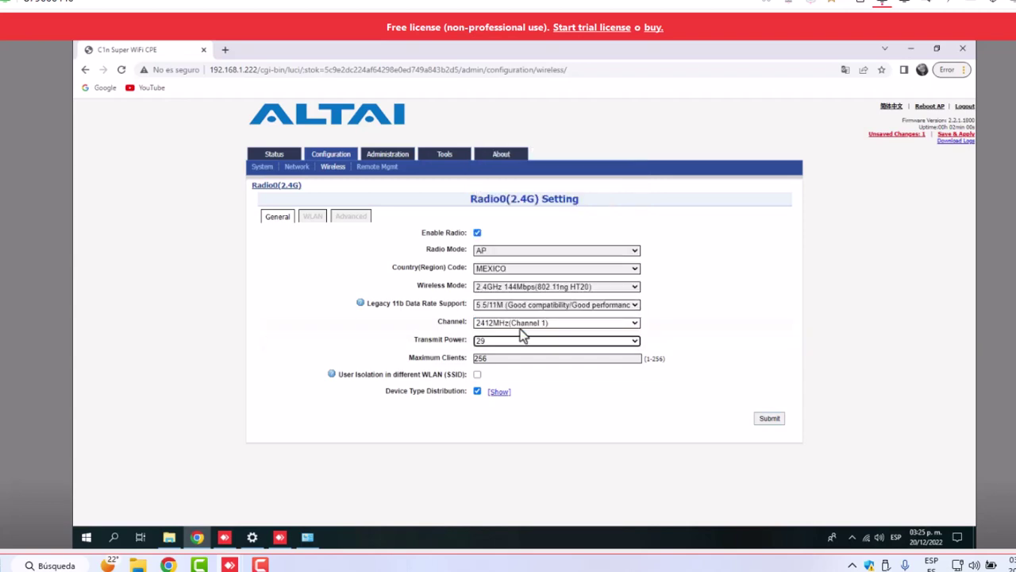
{"action": "left_click", "coordinate": [768, 419]}
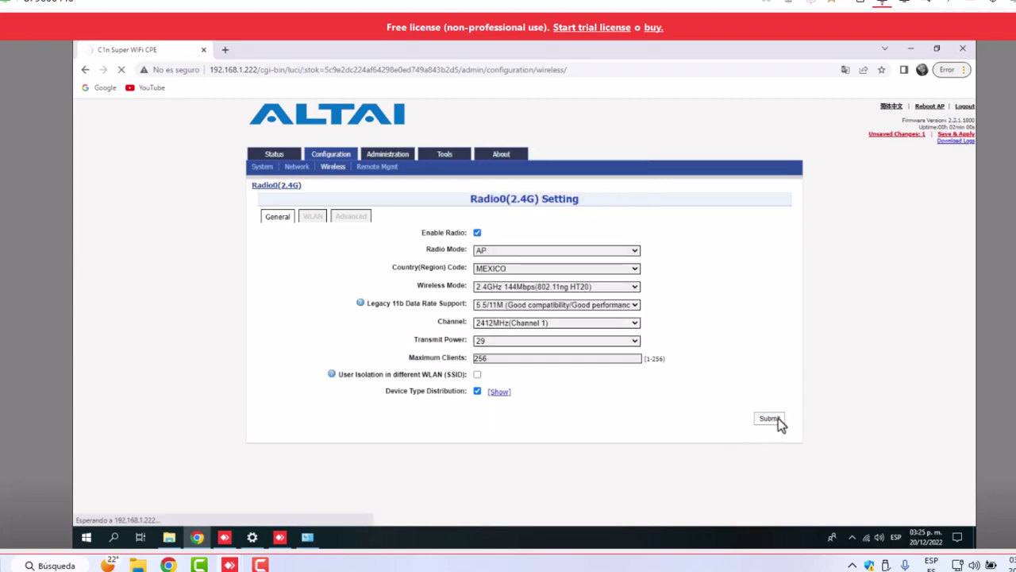
{"action": "left_click", "coordinate": [314, 217]}
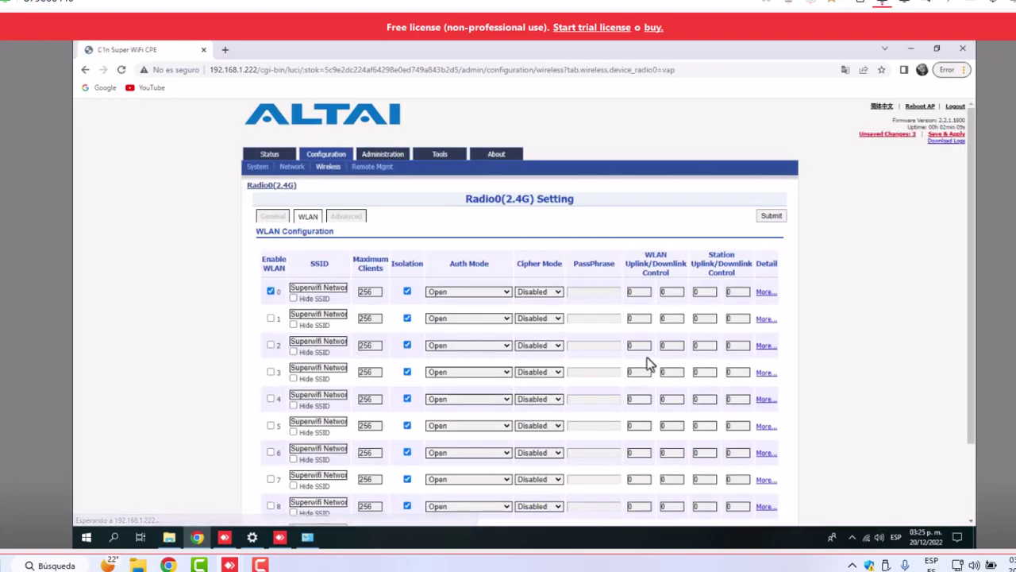
Replace WLAN 0's SSID with FICHASTELECABLE-2 and submit it
{"action": "left_click", "coordinate": [766, 293]}
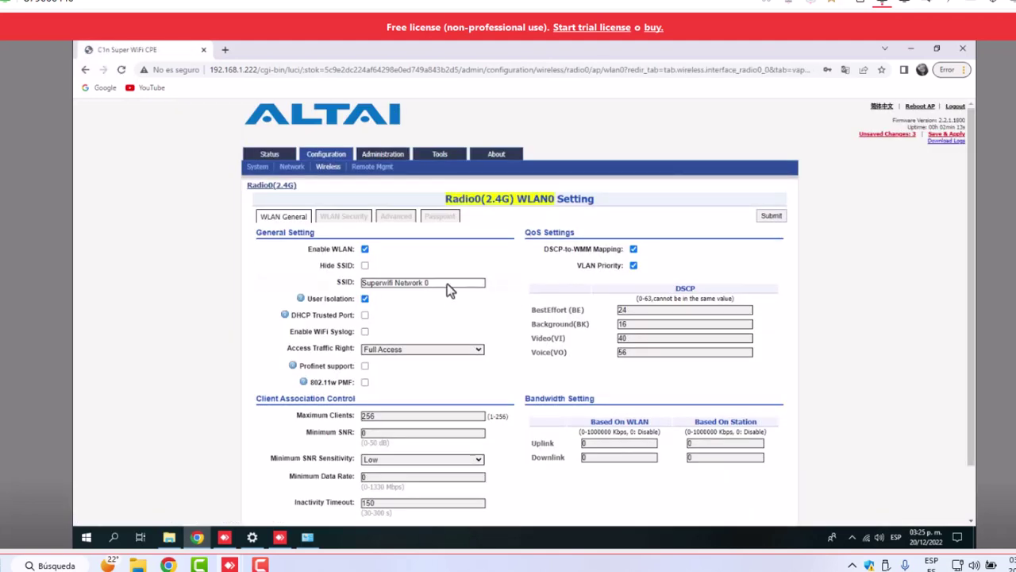
{"action": "left_click_drag", "start_coordinate": [447, 283], "coordinate": [364, 286]}
{"action": "key", "text": "BackSpace"}
{"action": "type", "text": "FICHASTELECABLE-2"}
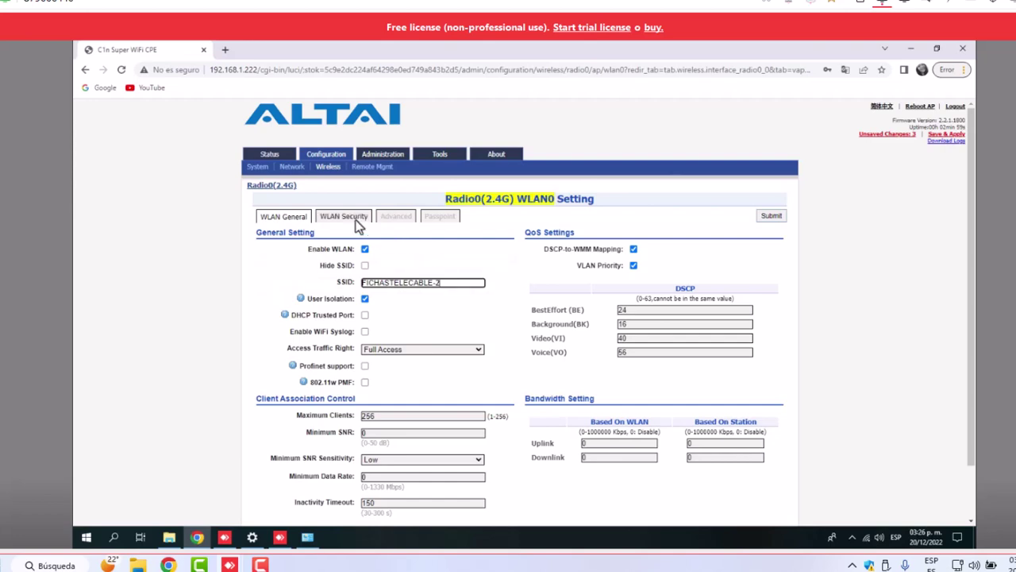
{"action": "scroll", "coordinate": [518, 300], "scroll_direction": "down", "scroll_amount": 2}
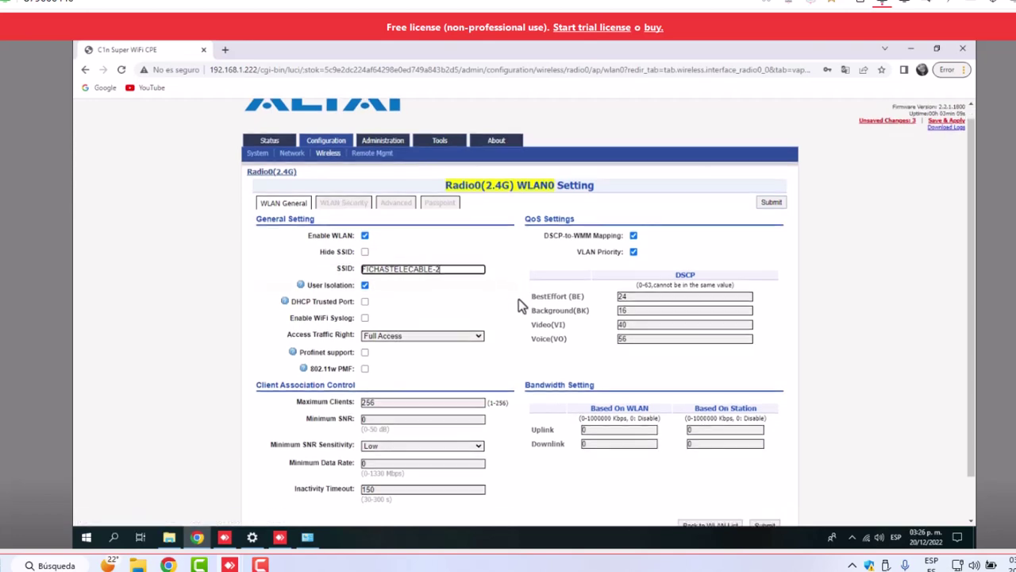
{"action": "left_click", "coordinate": [767, 486]}
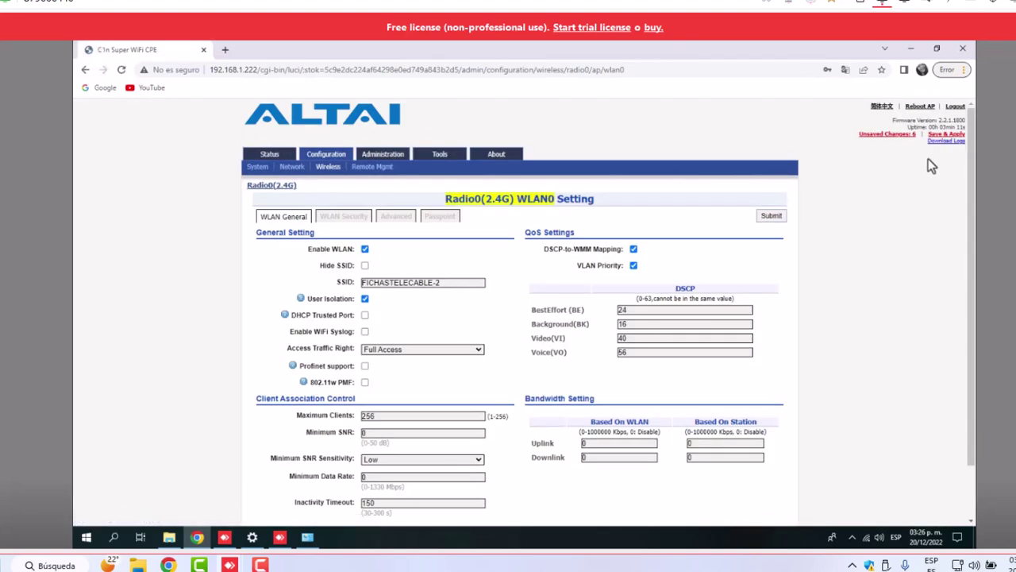
Save and apply all pending access point changes
{"action": "left_click", "coordinate": [938, 135]}
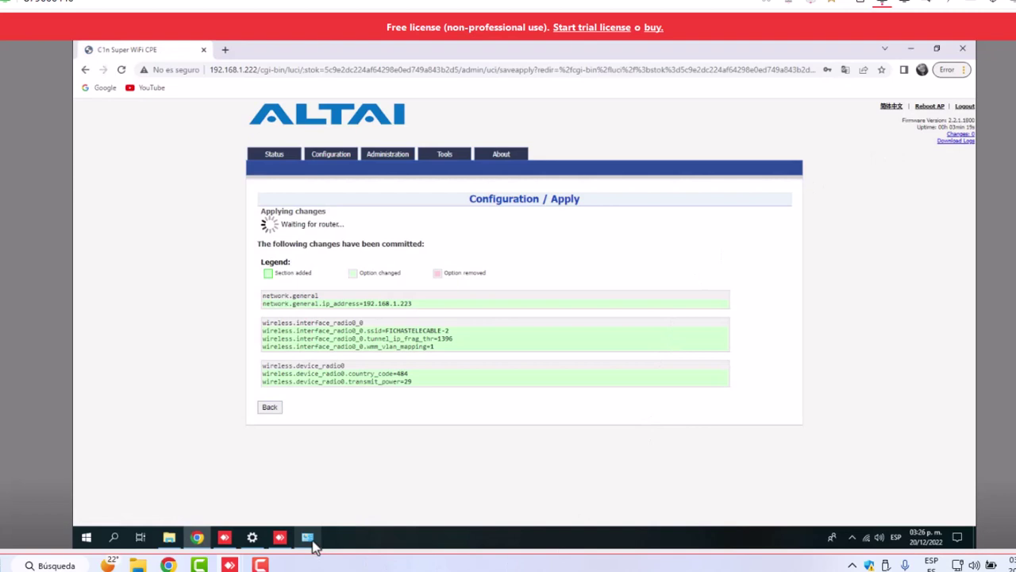
{"action": "left_click", "coordinate": [307, 537]}
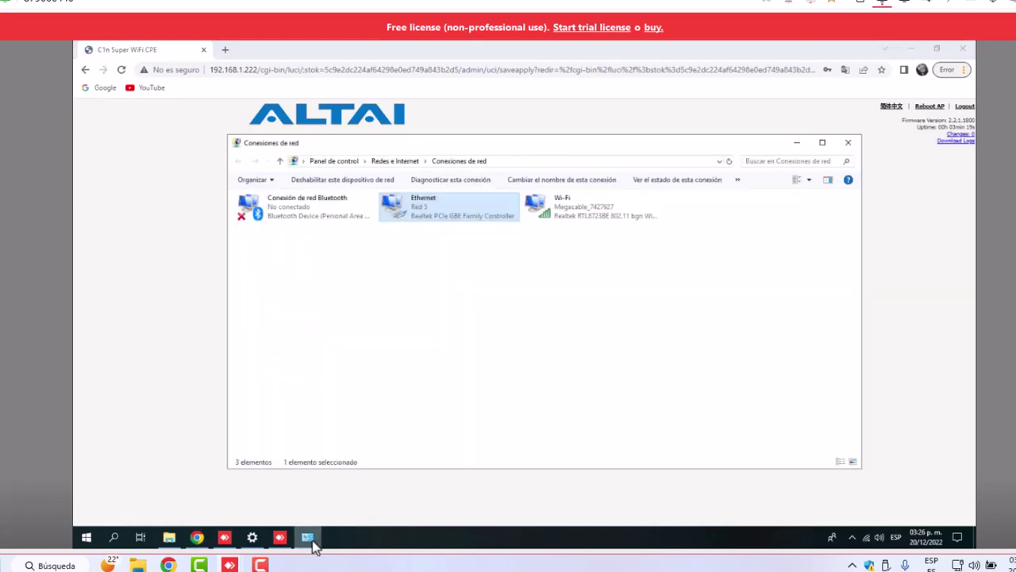
{"action": "right_click", "coordinate": [467, 211]}
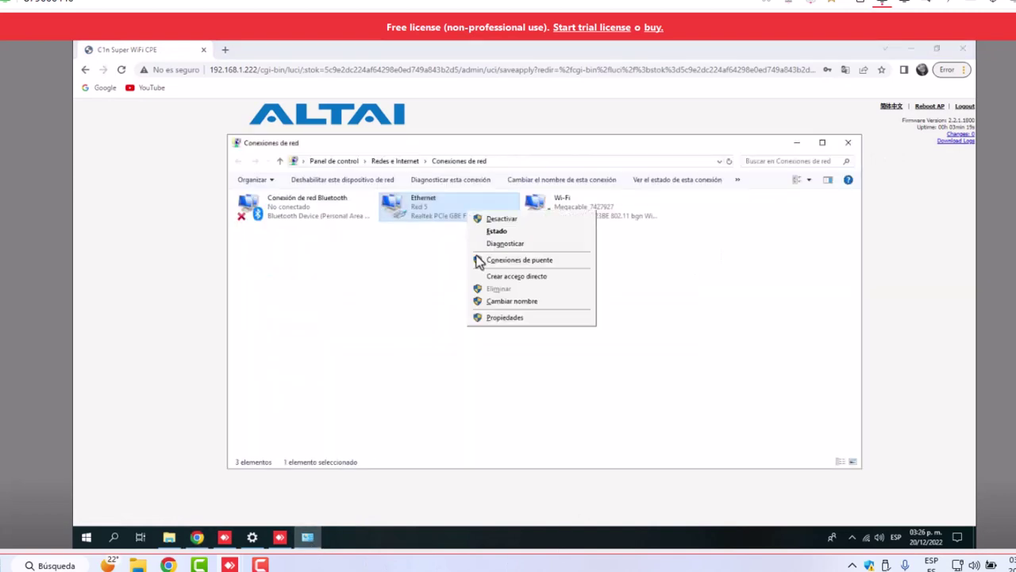
{"action": "left_click", "coordinate": [501, 317]}
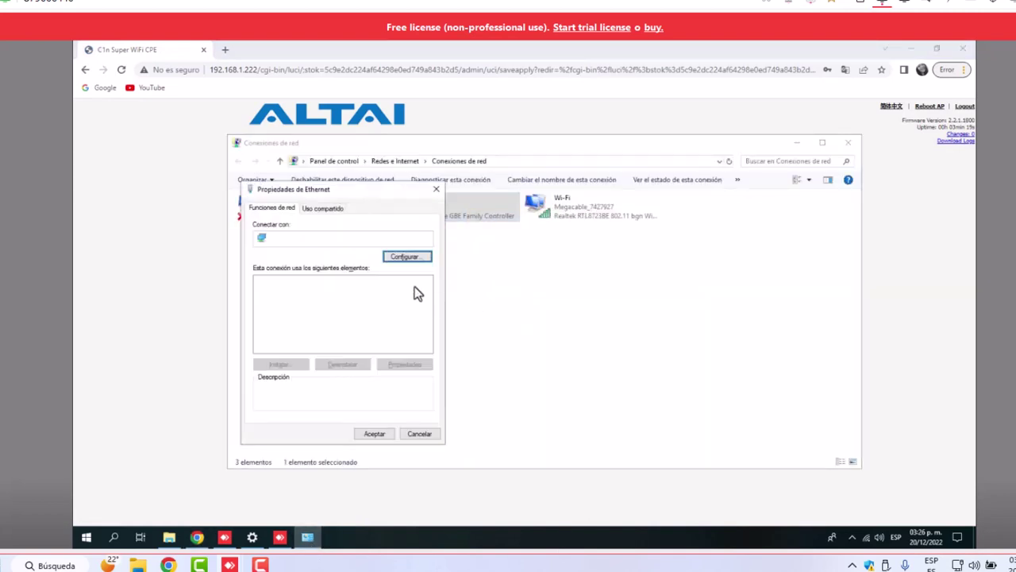
Change the Ethernet IPv4 default gateway's last octet to 223 and apply it
{"action": "left_click", "coordinate": [378, 310]}
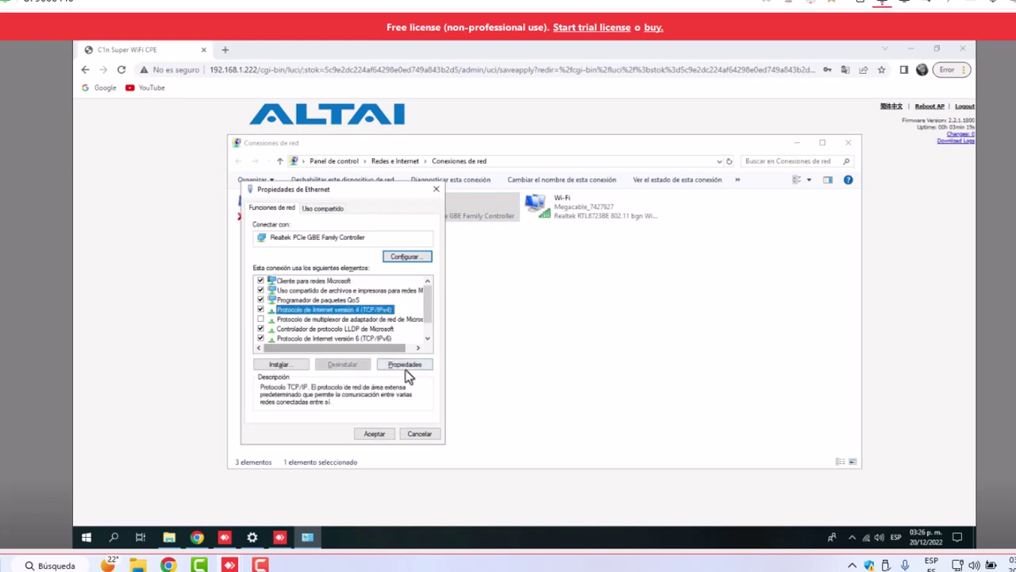
{"action": "left_click", "coordinate": [405, 364]}
{"action": "left_click", "coordinate": [452, 355]}
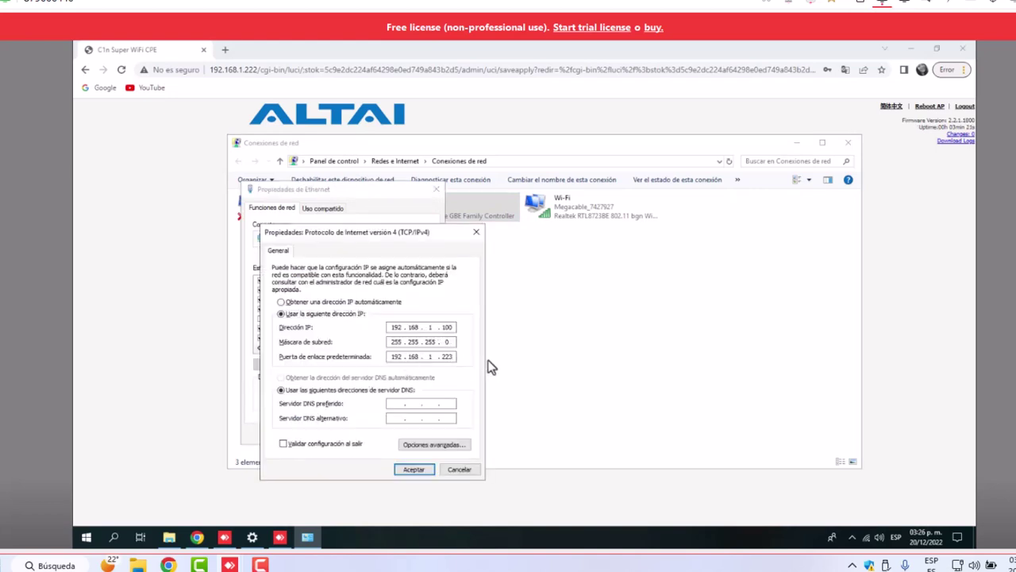
{"action": "left_click", "coordinate": [413, 469]}
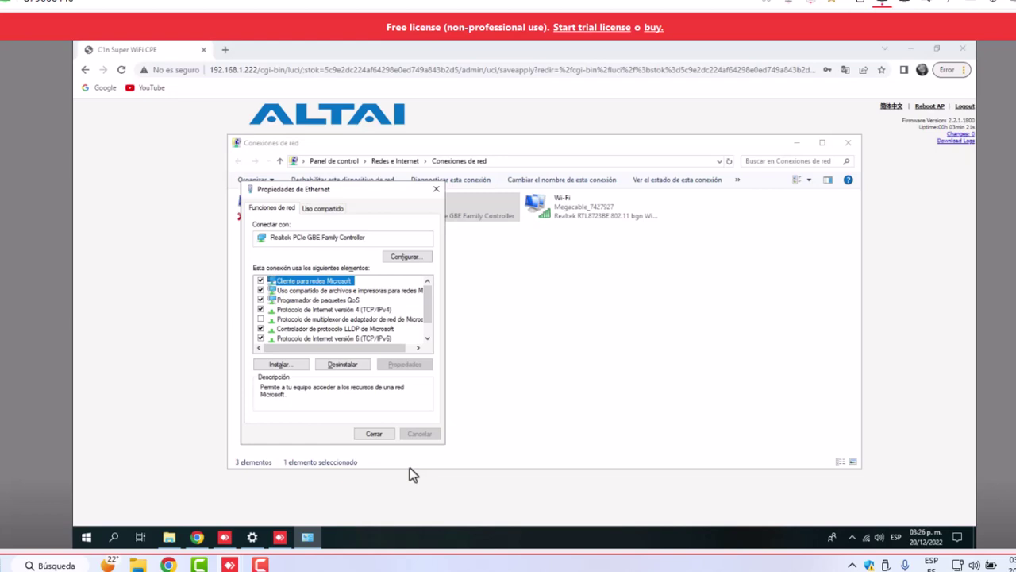
{"action": "left_click", "coordinate": [373, 434]}
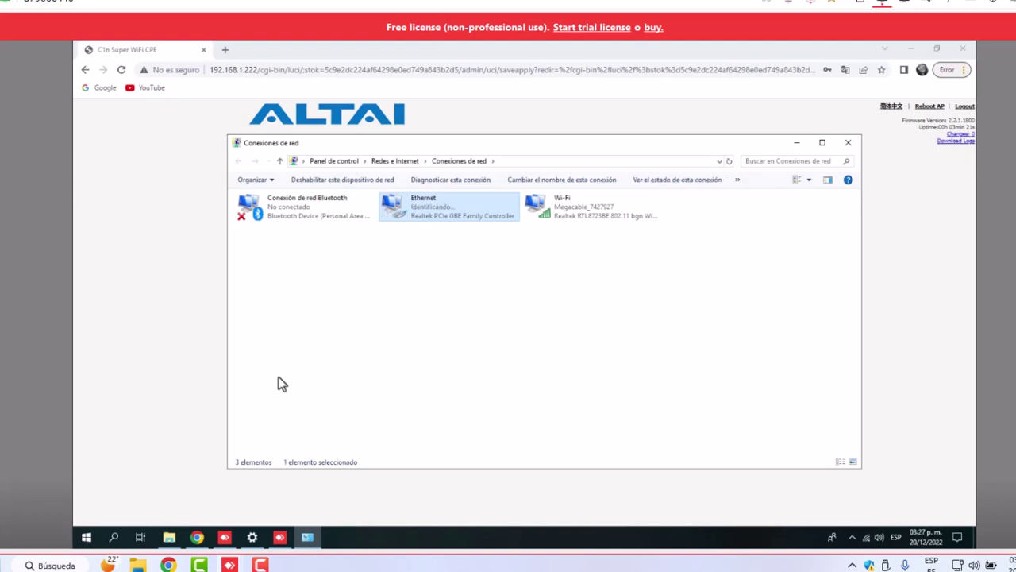
Reload the access point page in Chrome and navigate to 192.168.1.223
{"action": "left_click", "coordinate": [178, 268]}
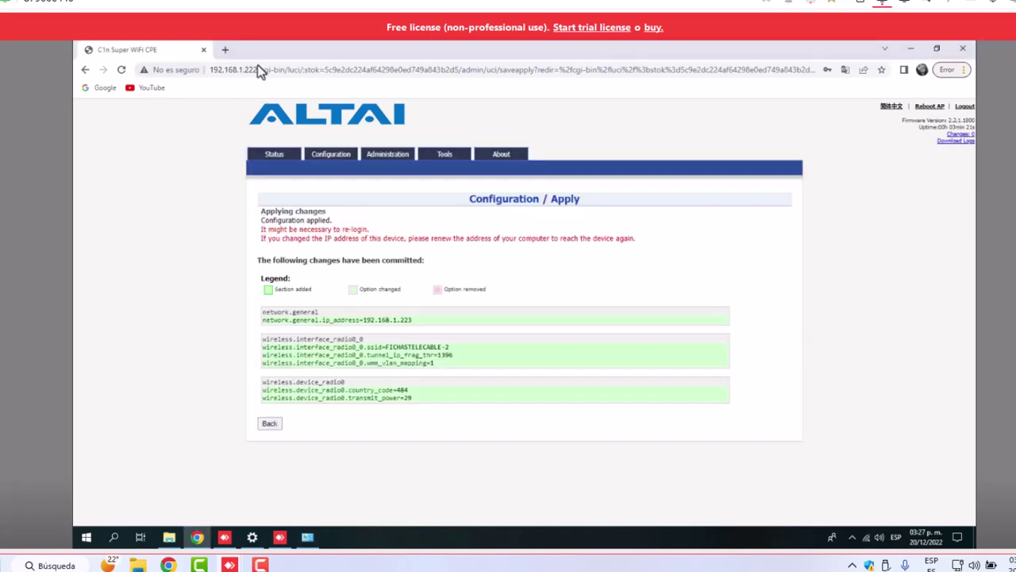
{"action": "left_click", "coordinate": [122, 70]}
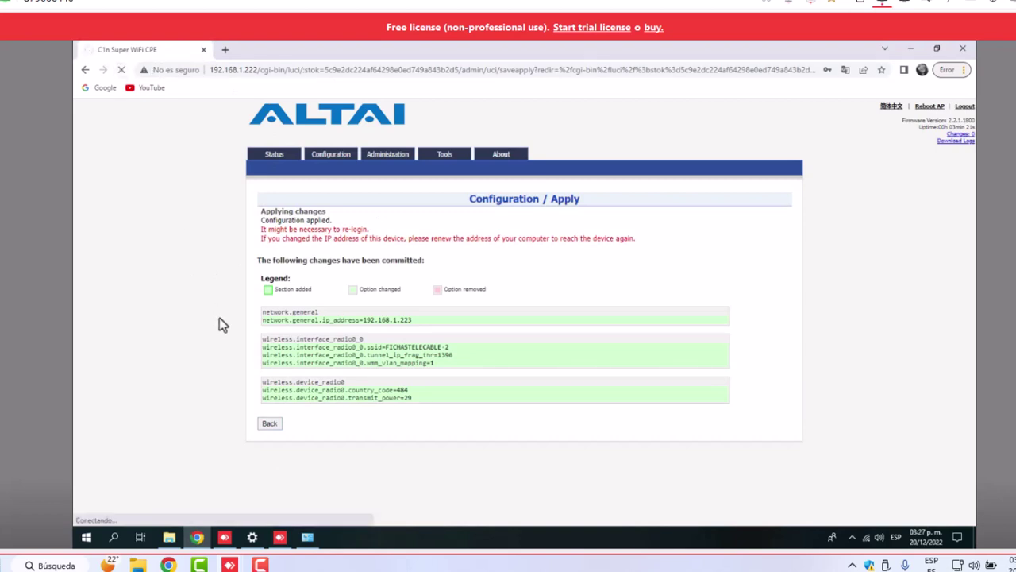
{"action": "left_click", "coordinate": [257, 73]}
{"action": "type", "text": "192"}
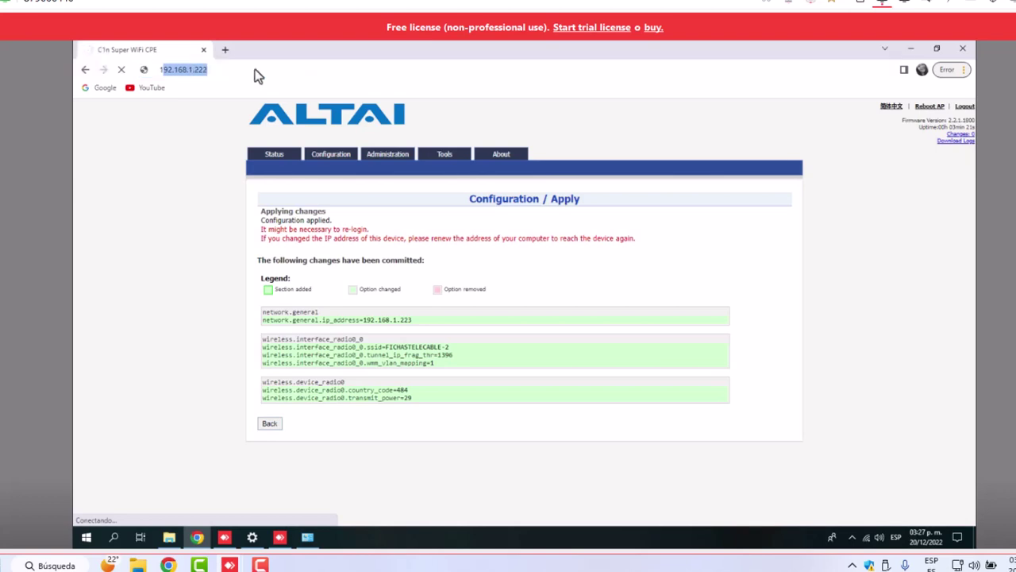
{"action": "type", "text": ".168.1.22"}
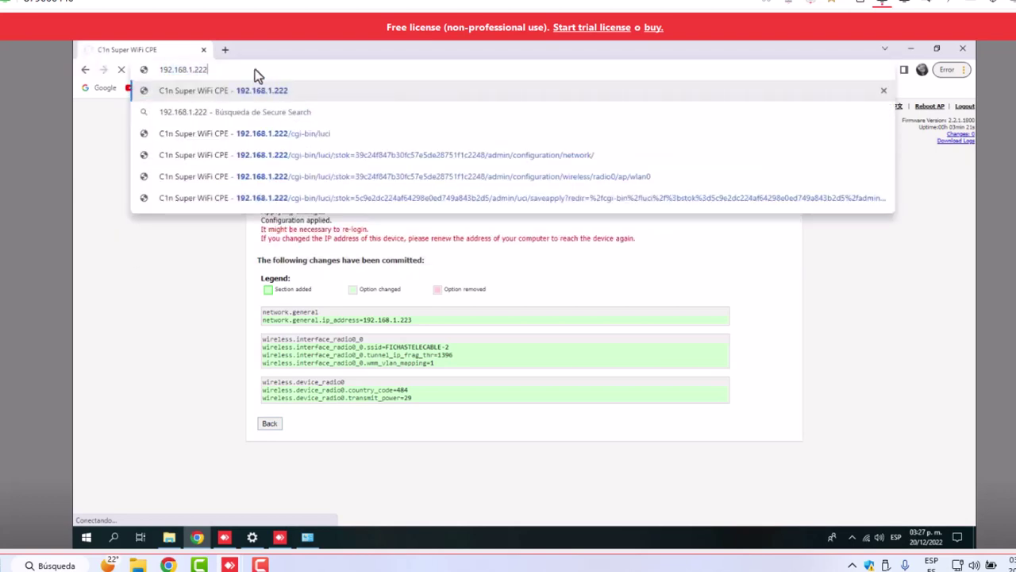
{"action": "key", "text": "BackSpace"}
{"action": "type", "text": "3"}
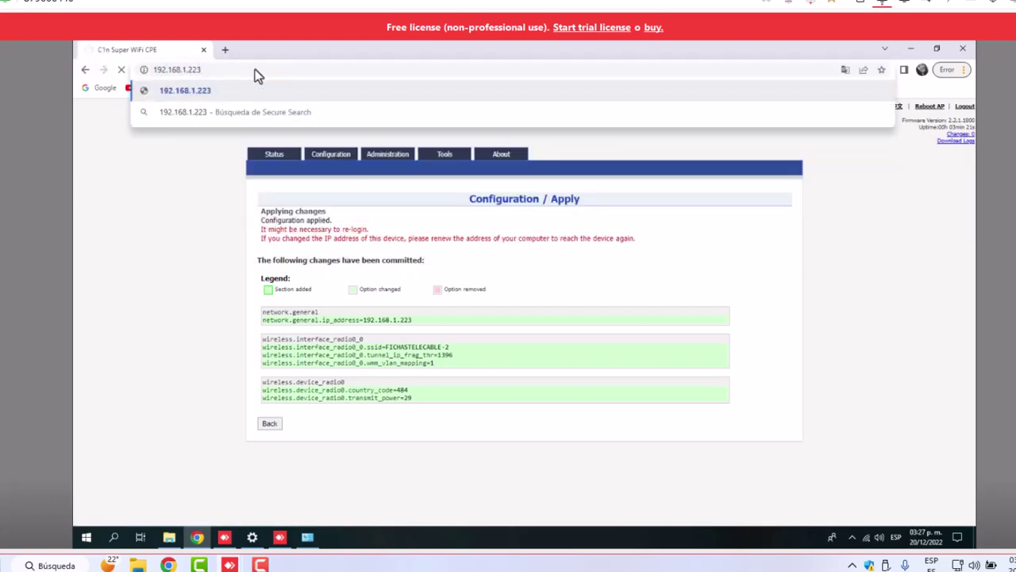
{"action": "key", "text": "Return"}
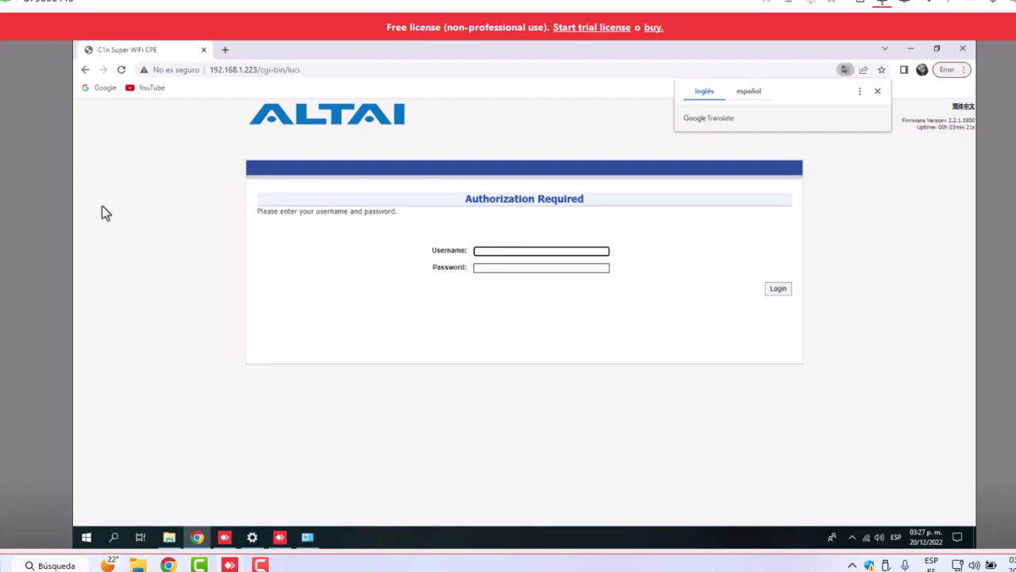
Log in with the administrator username and password, then dismiss Chrome's password popups
{"action": "left_click", "coordinate": [489, 253]}
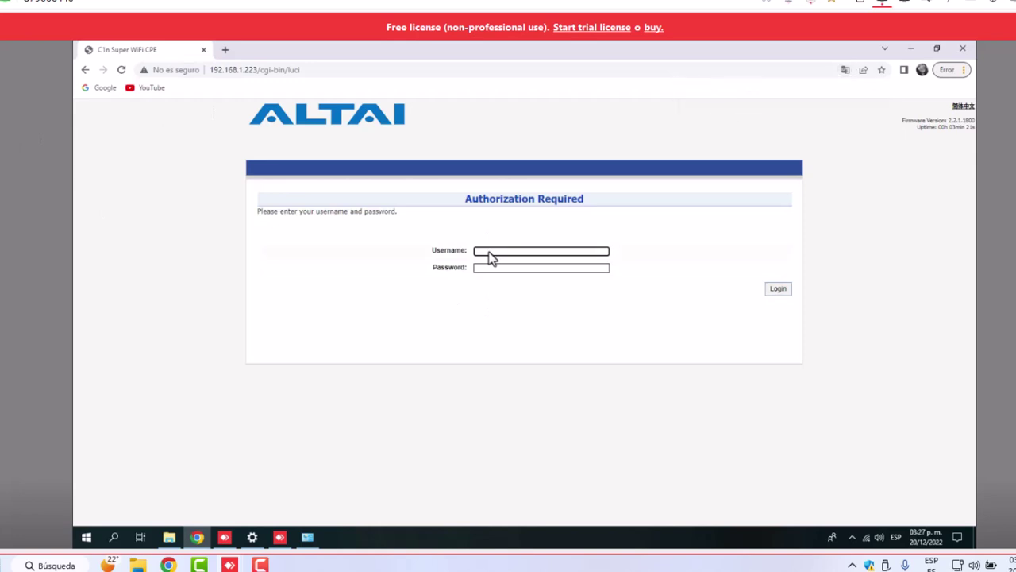
{"action": "key", "text": "Tab"}
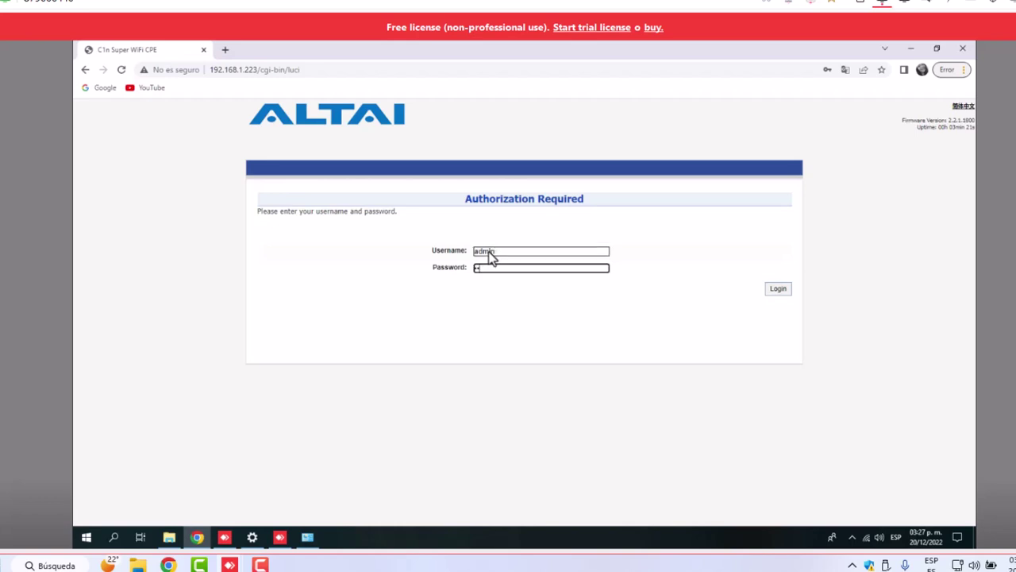
{"action": "left_click", "coordinate": [785, 290]}
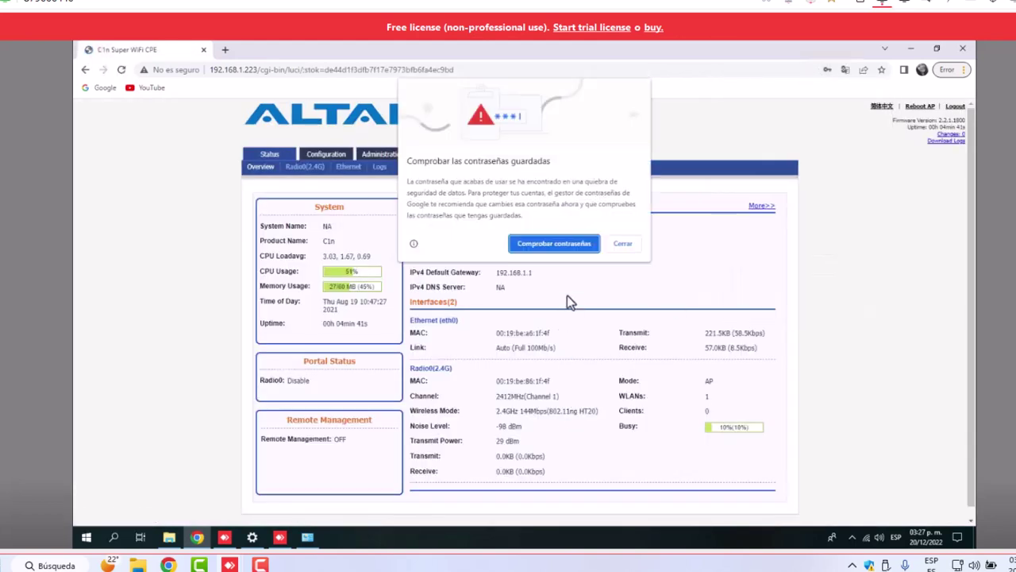
{"action": "left_click", "coordinate": [633, 240]}
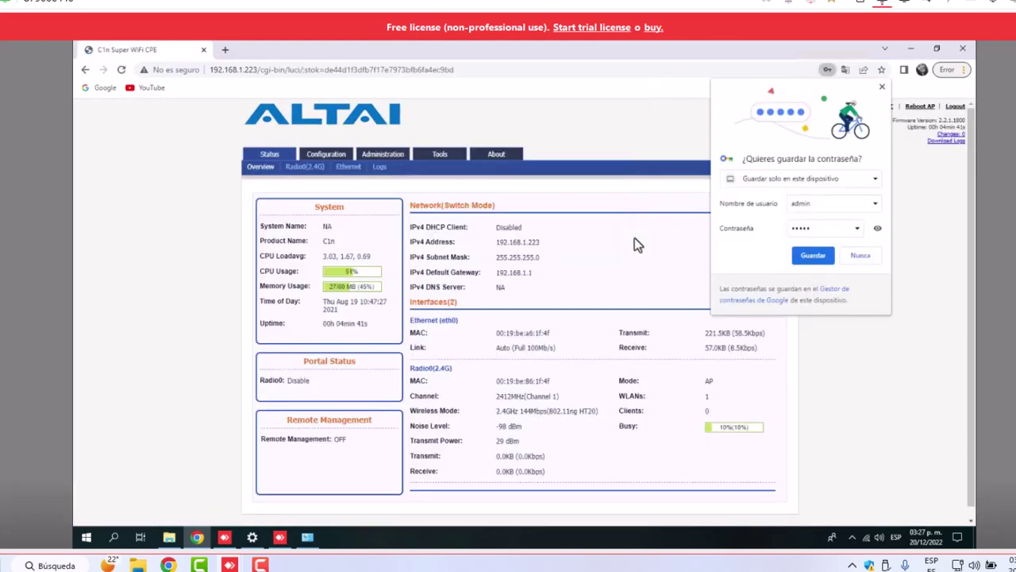
{"action": "left_click", "coordinate": [855, 255]}
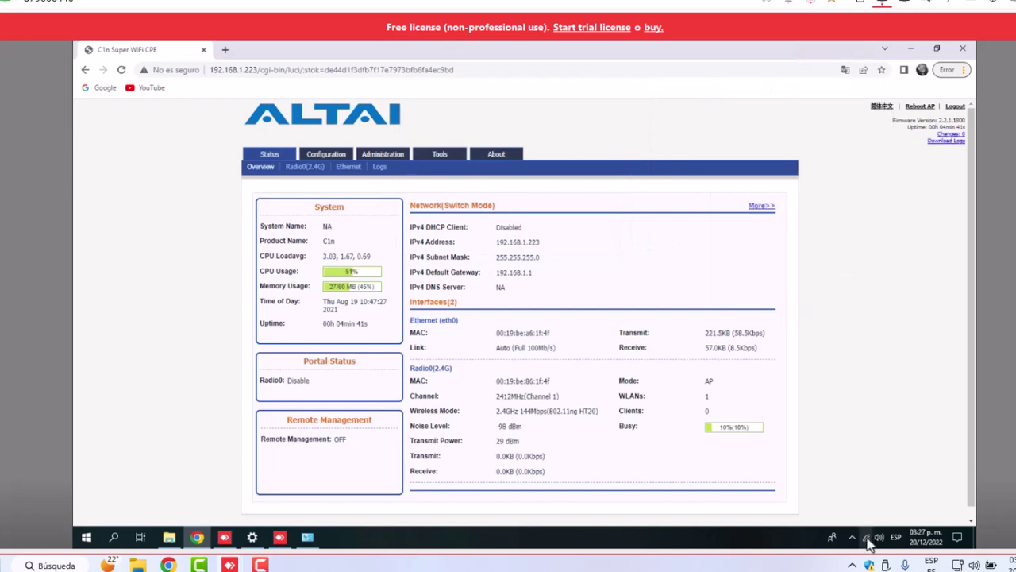
{"action": "left_click", "coordinate": [869, 539]}
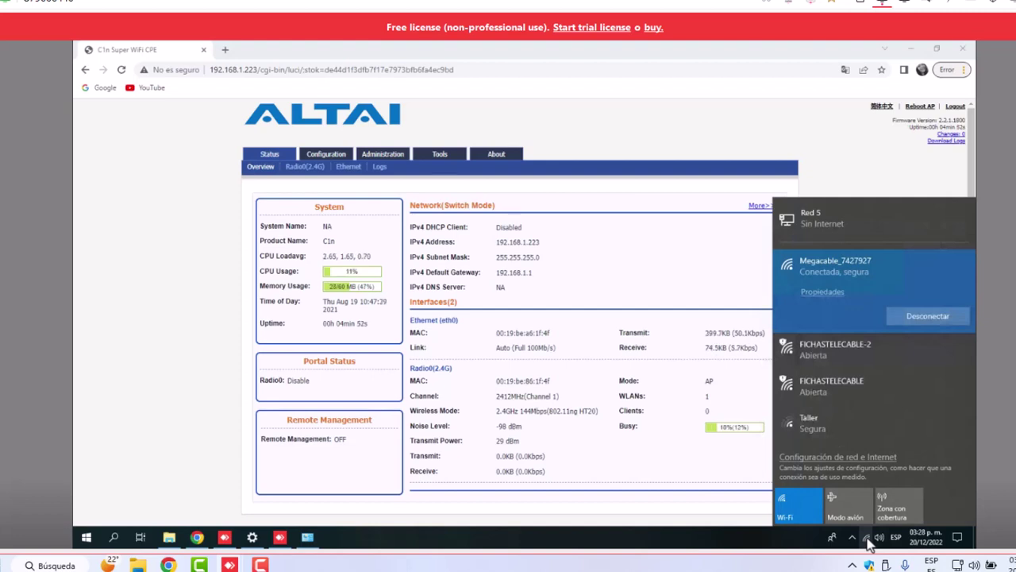
{"action": "left_click", "coordinate": [199, 276]}
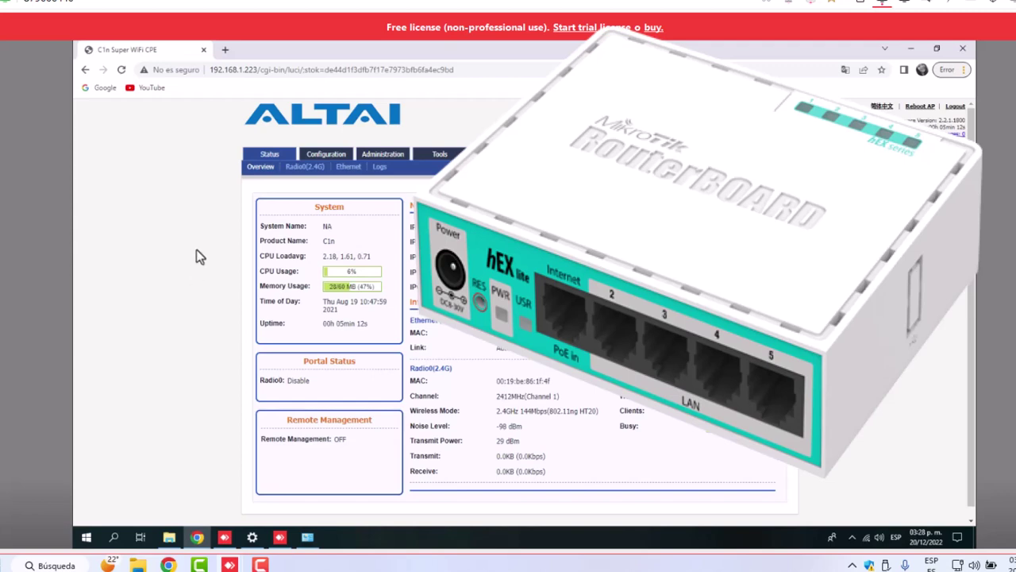
Close Chrome and set Ethernet IPv4 to obtain IP and DNS addresses automatically
{"action": "left_click", "coordinate": [963, 49]}
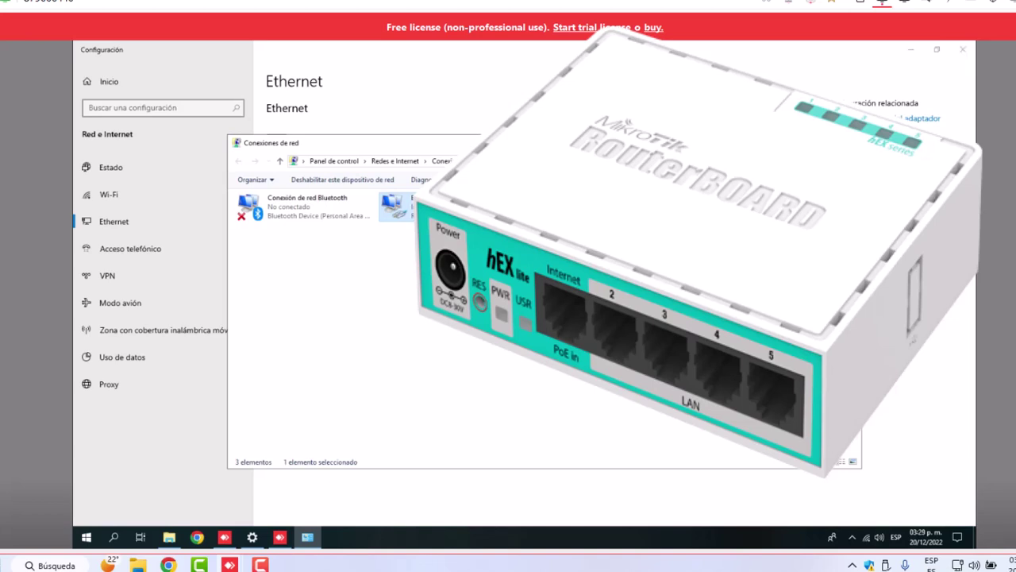
{"action": "key", "text": "alt+Return"}
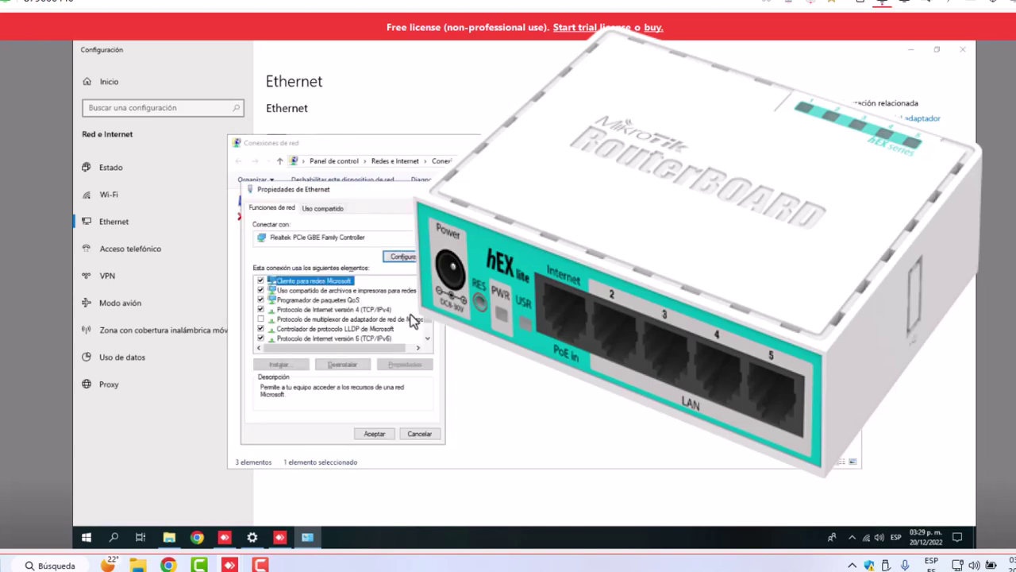
{"action": "left_click", "coordinate": [378, 310]}
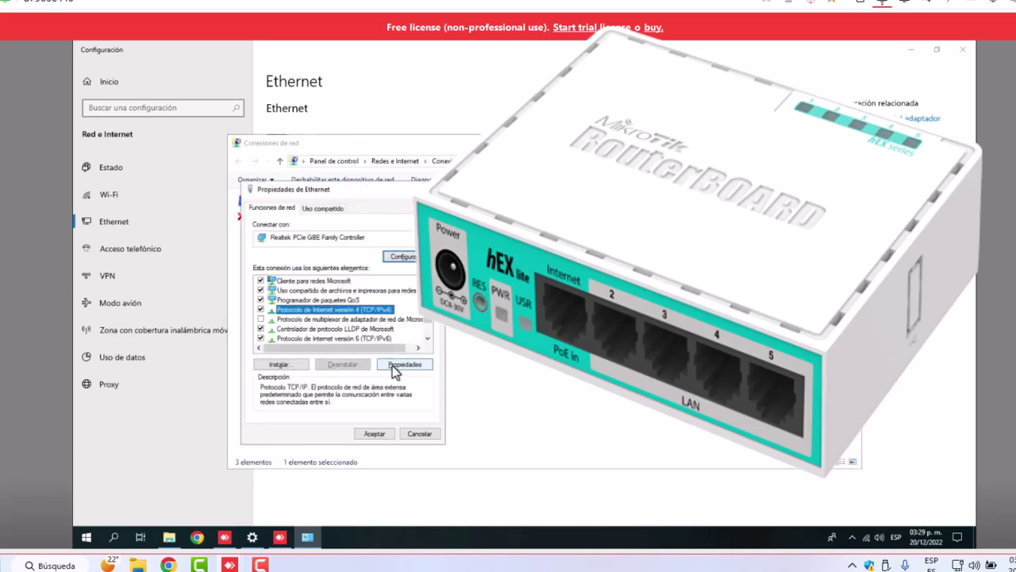
{"action": "left_click", "coordinate": [397, 365]}
{"action": "left_click", "coordinate": [283, 301]}
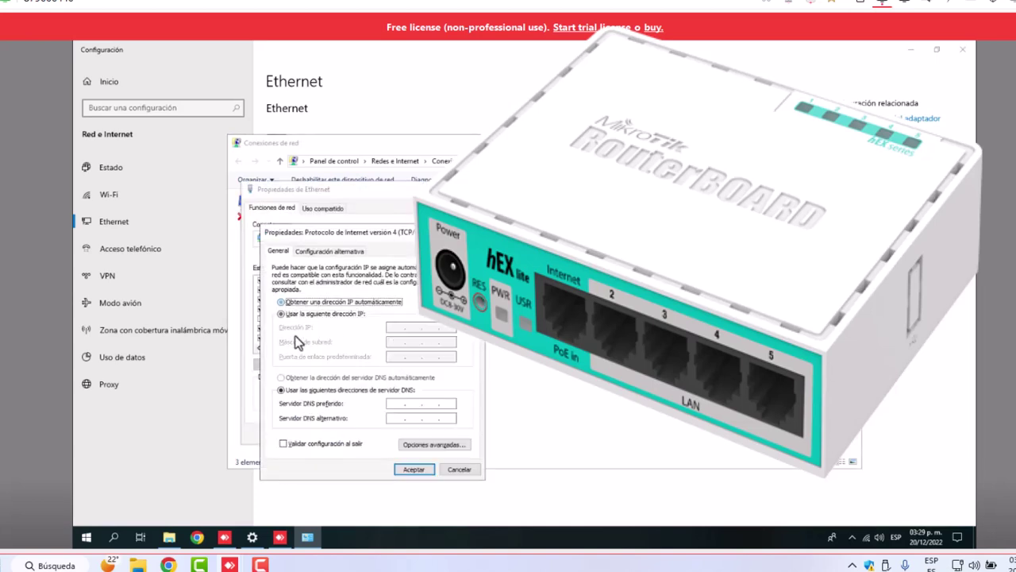
{"action": "left_click", "coordinate": [318, 377]}
{"action": "left_click", "coordinate": [413, 470]}
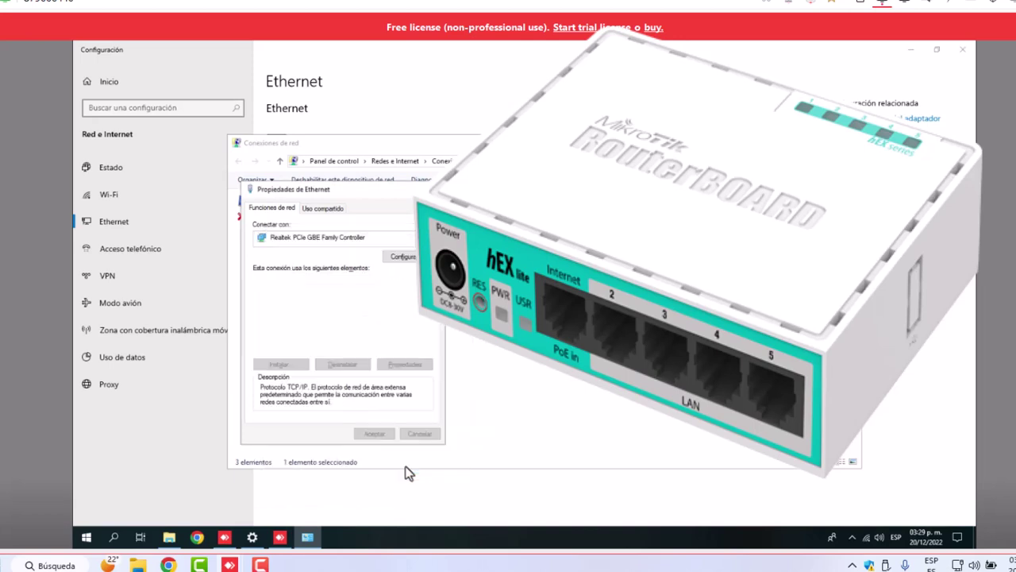
Close the Ethernet properties, Network Connections and Settings windows
{"action": "left_click", "coordinate": [374, 435]}
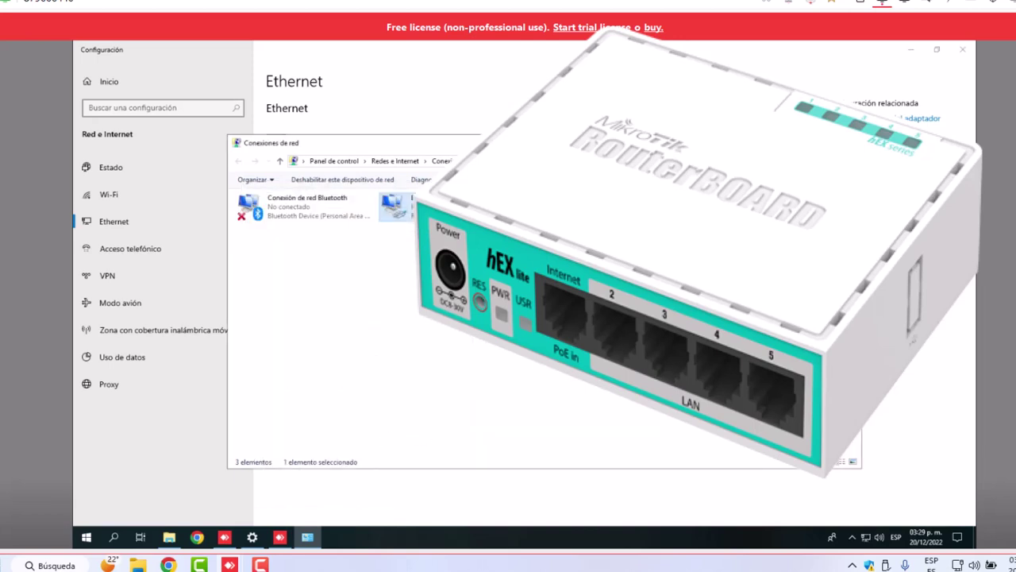
{"action": "left_click", "coordinate": [849, 143]}
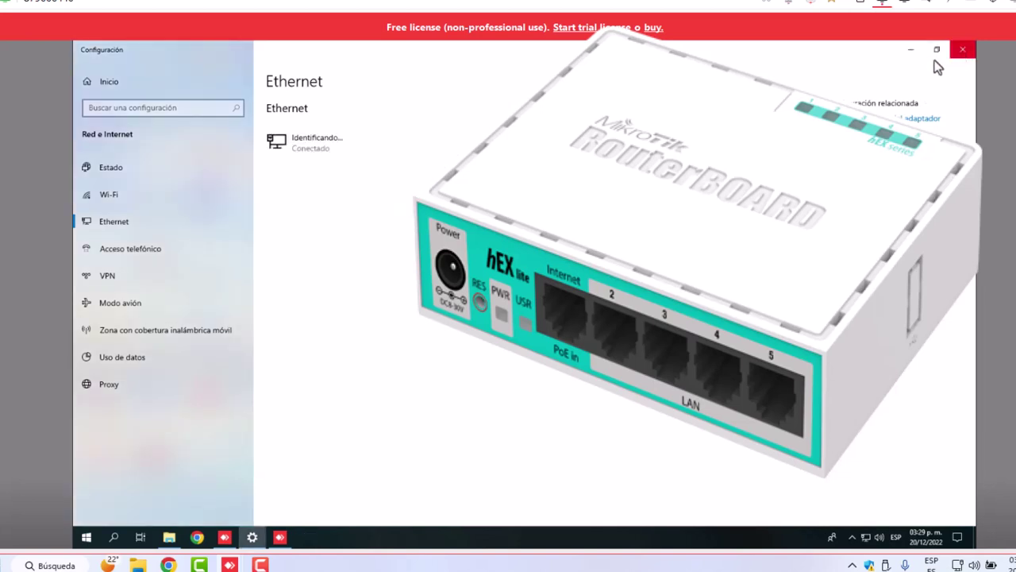
{"action": "key", "text": "alt+F4"}
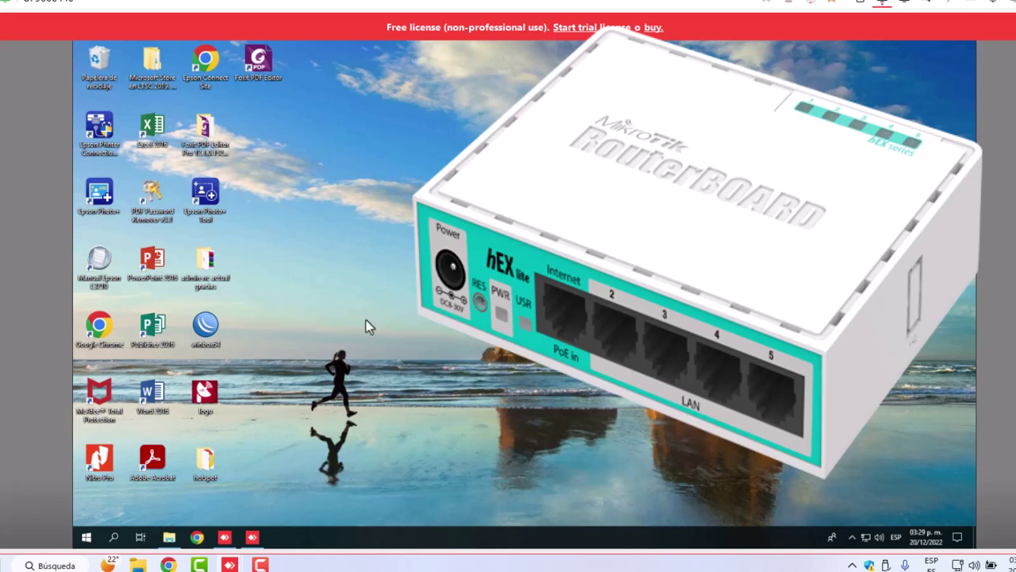
Launch WinBox and select neighbour router hotspot-RB951 as the connection target
{"action": "double_click", "coordinate": [208, 327]}
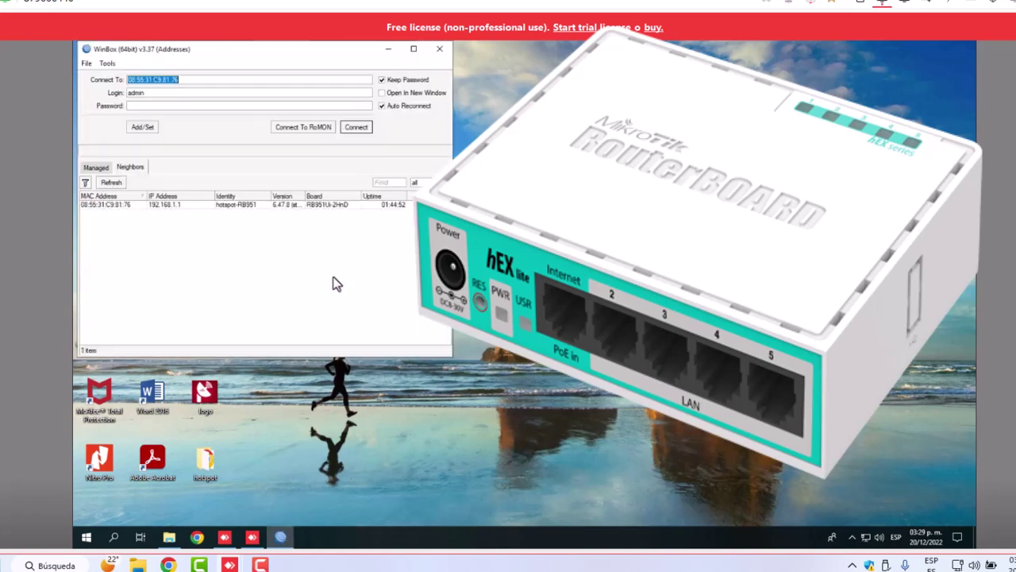
{"action": "left_click", "coordinate": [91, 205]}
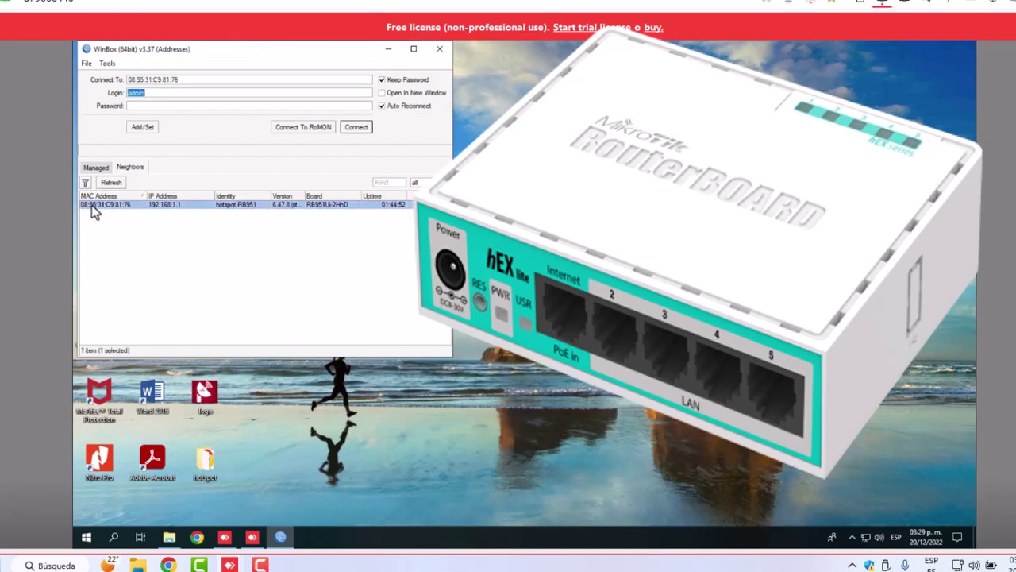